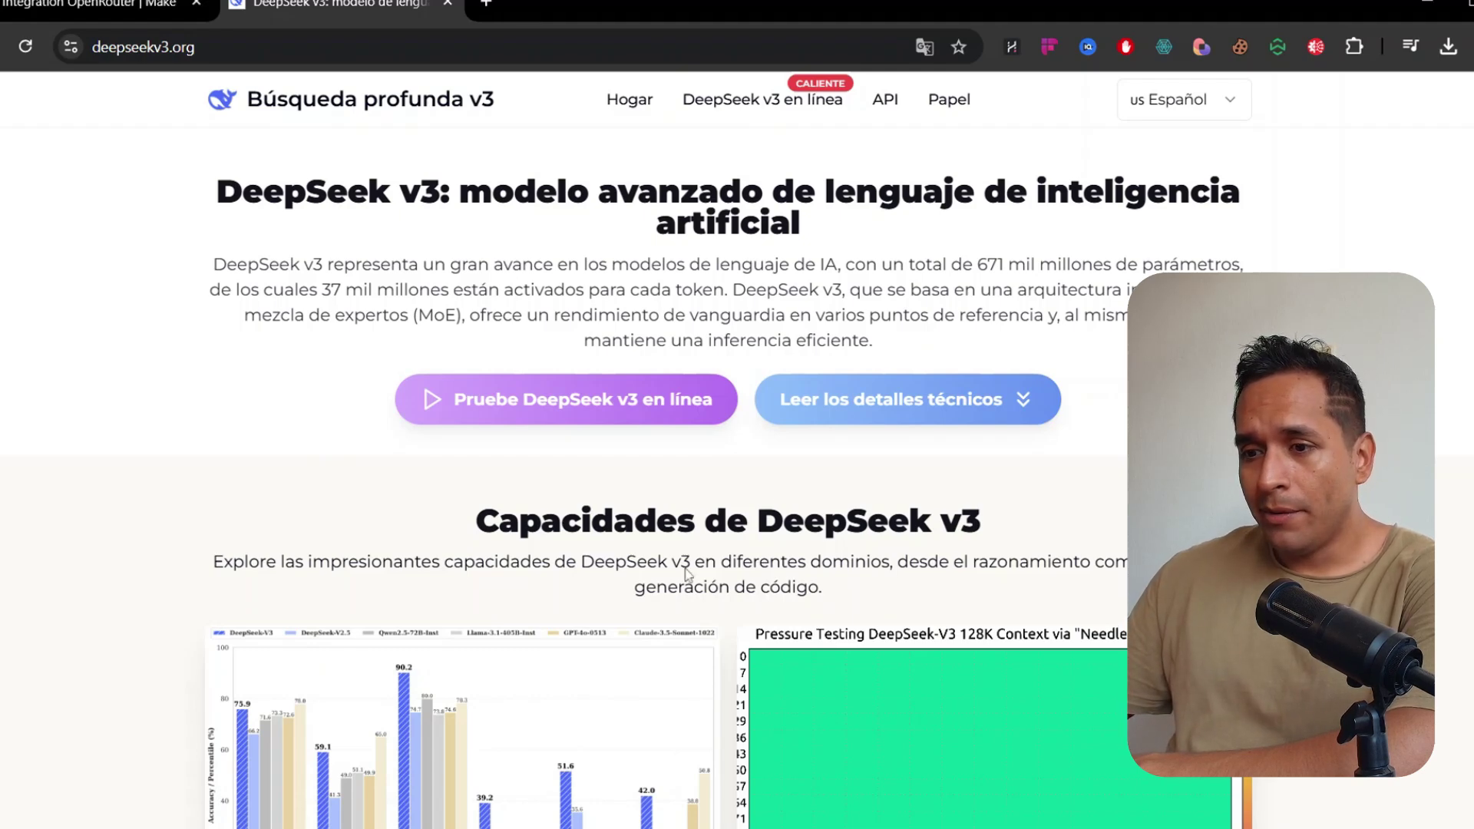
# Scroll down the DeepSeek v3 page to the benchmark comparison charts and 128K context chart
pyautogui.scroll(-4, 728, 442)
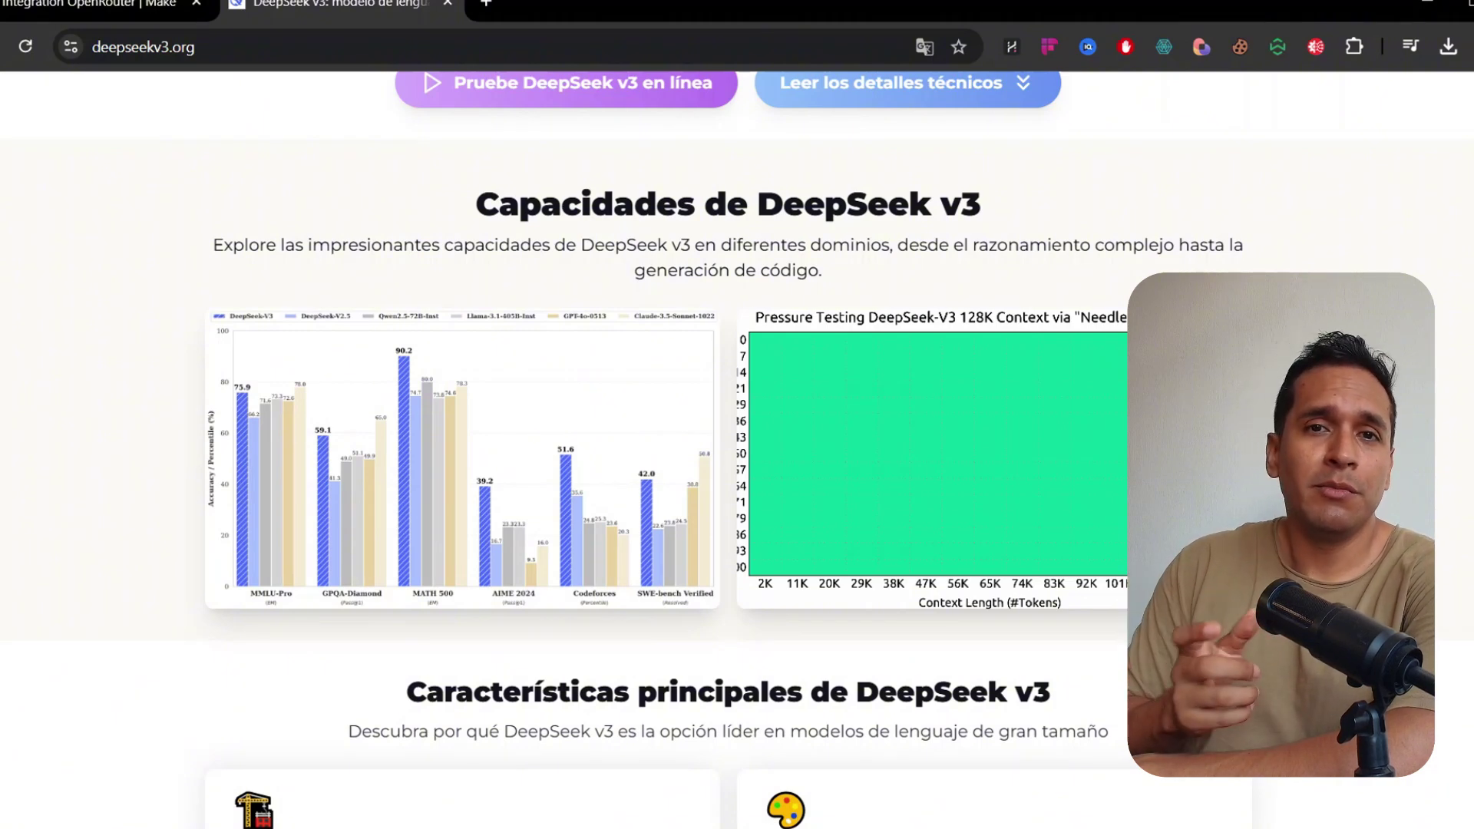
pyautogui.scroll(-1, 413, 369)
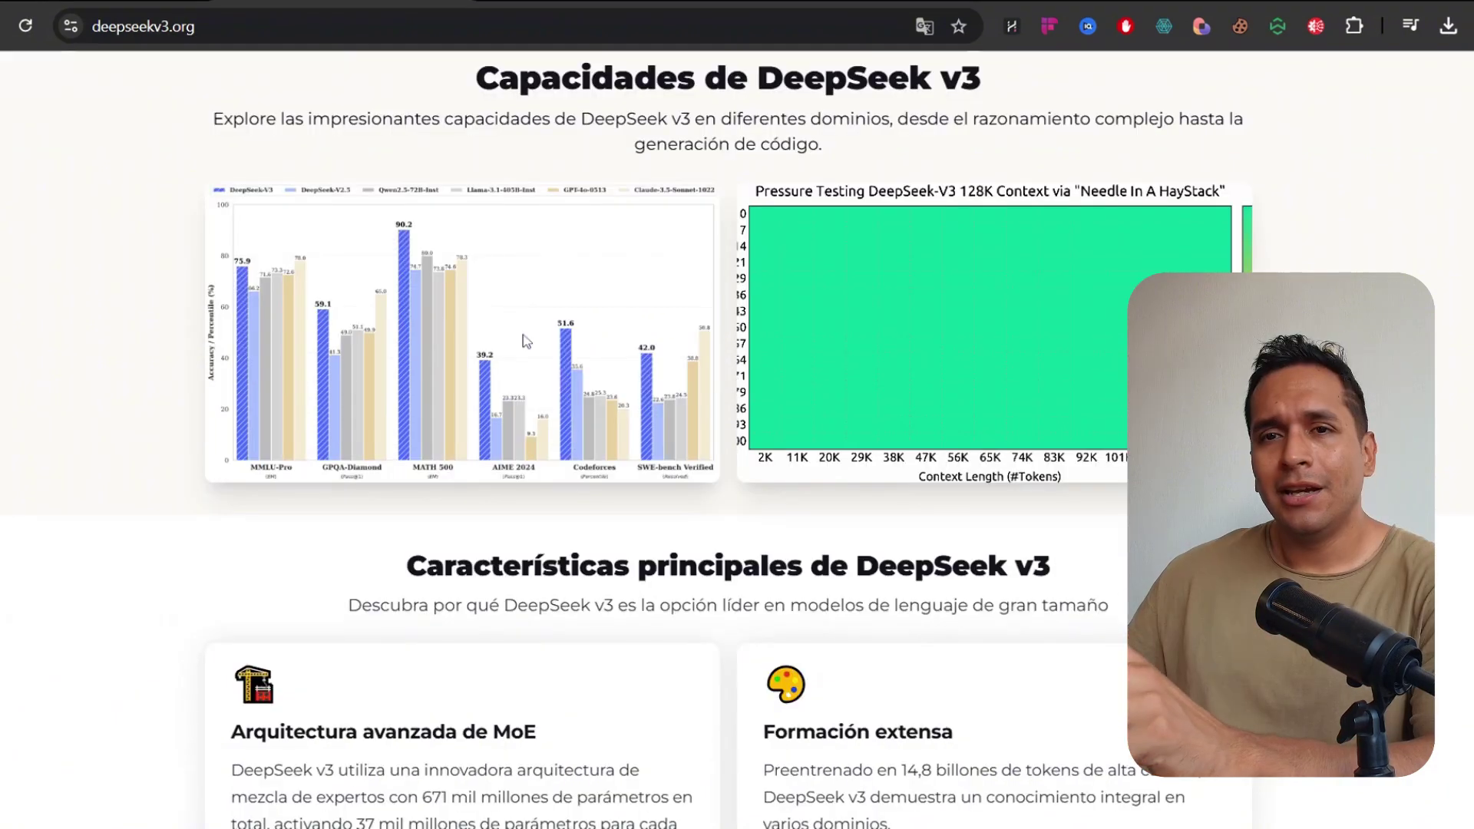
pyautogui.click(422, 354)
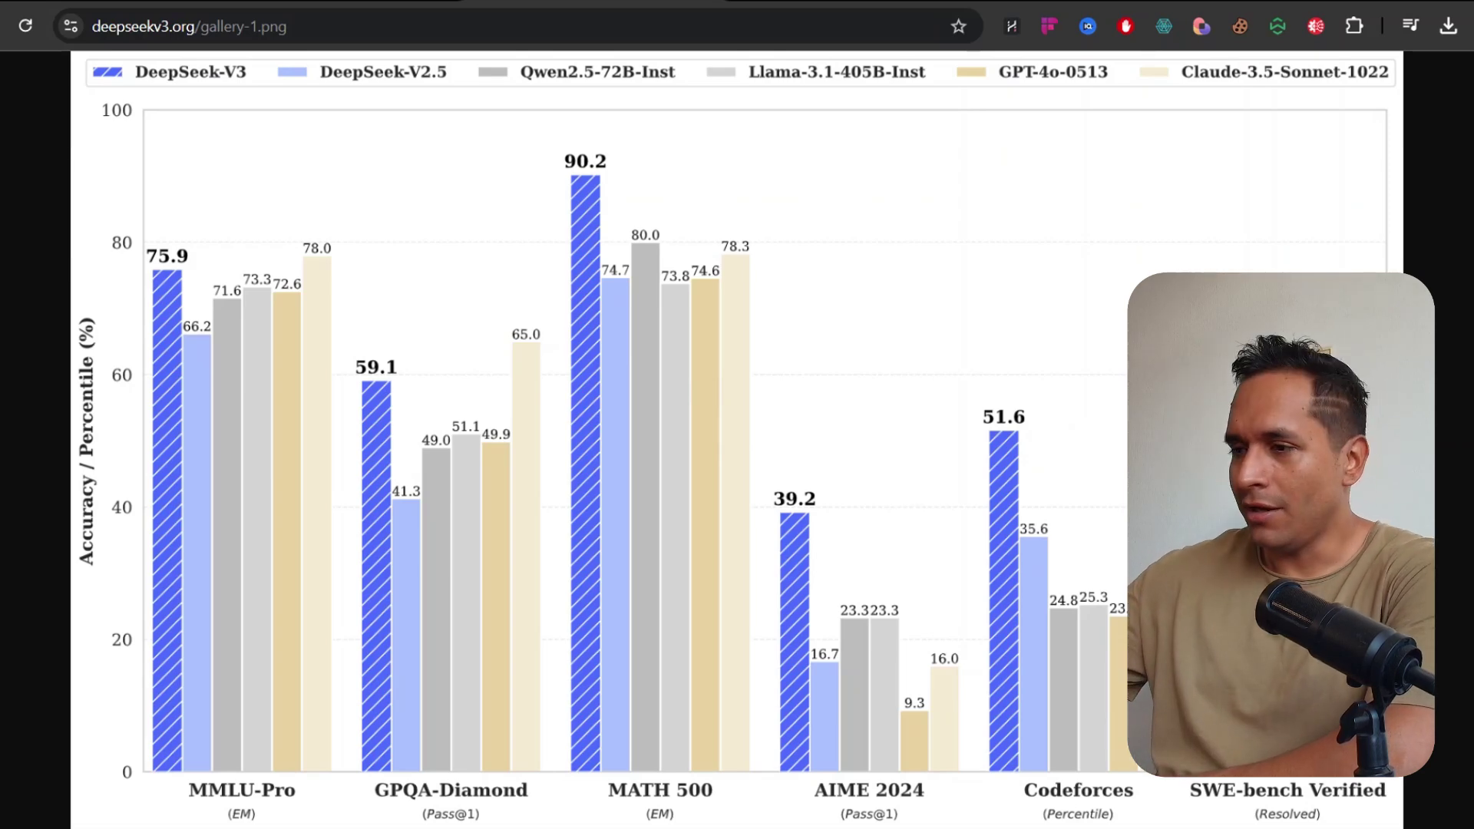
pyautogui.hotkey('alt', 'Left')
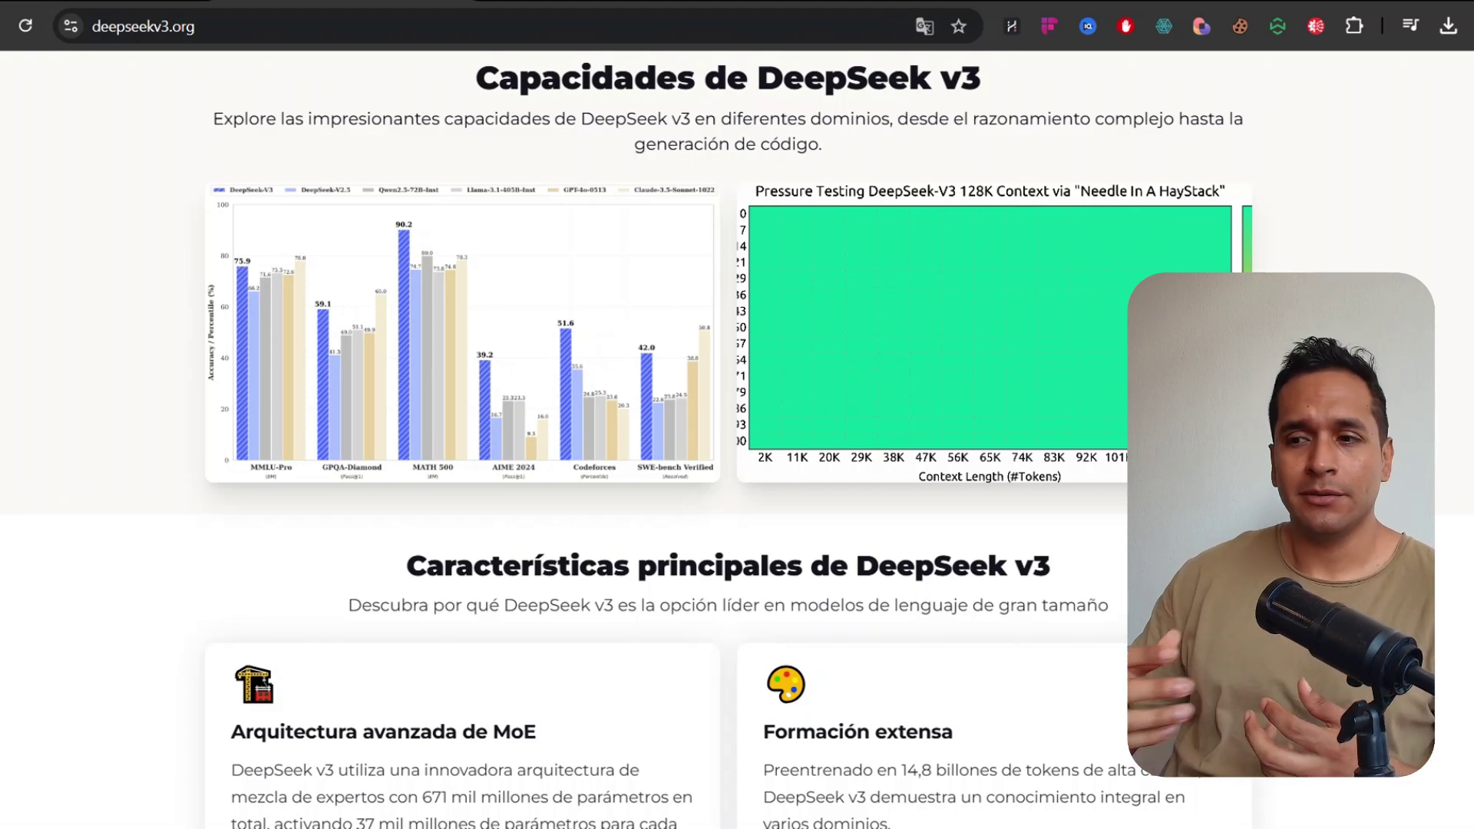
pyautogui.scroll(-1, 660, 346)
pyautogui.scroll(-4, 460, 384)
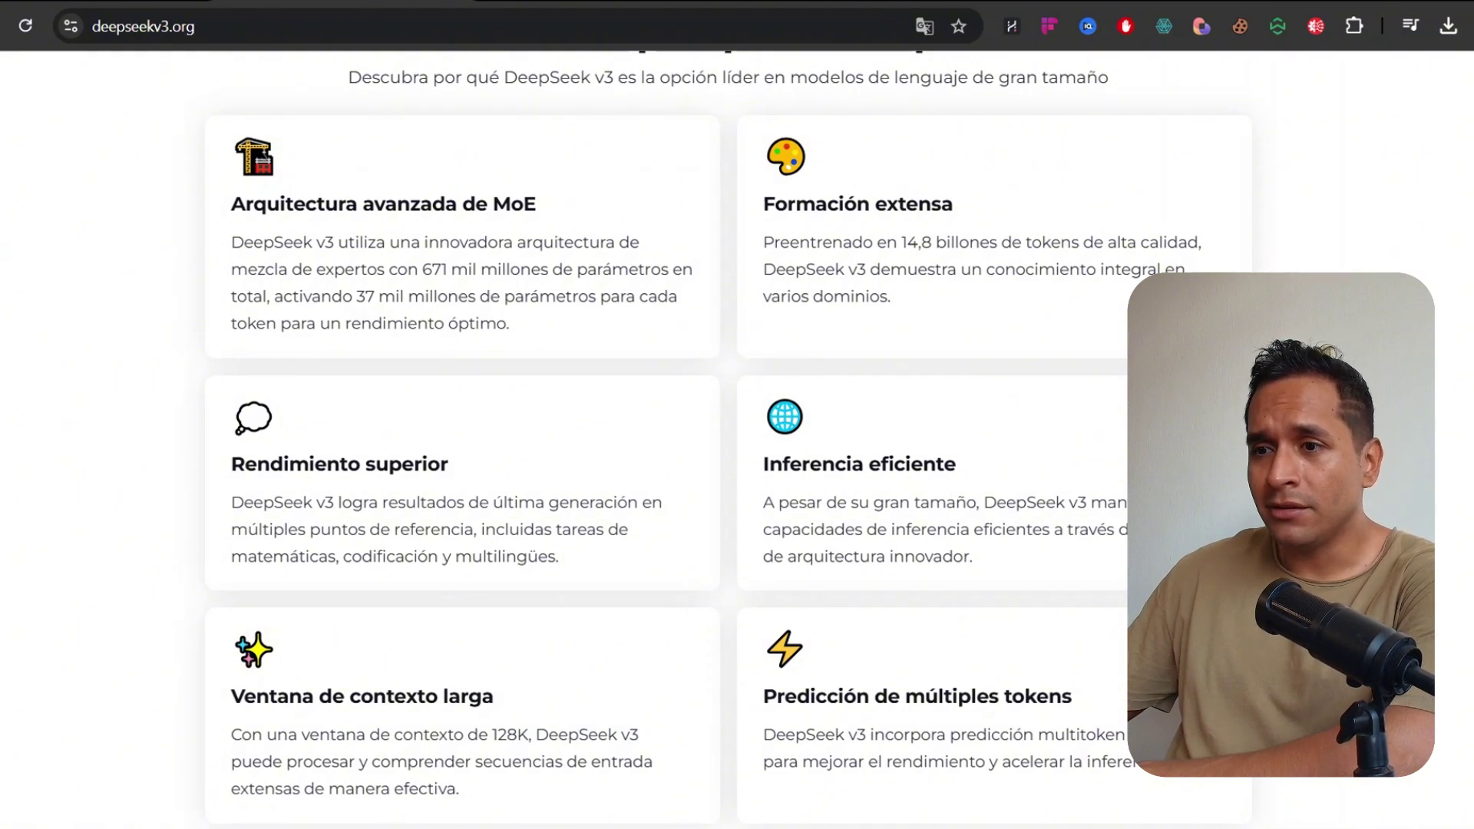
pyautogui.moveTo(302, 296); pyautogui.dragTo(438, 296)
pyautogui.click(438, 298)
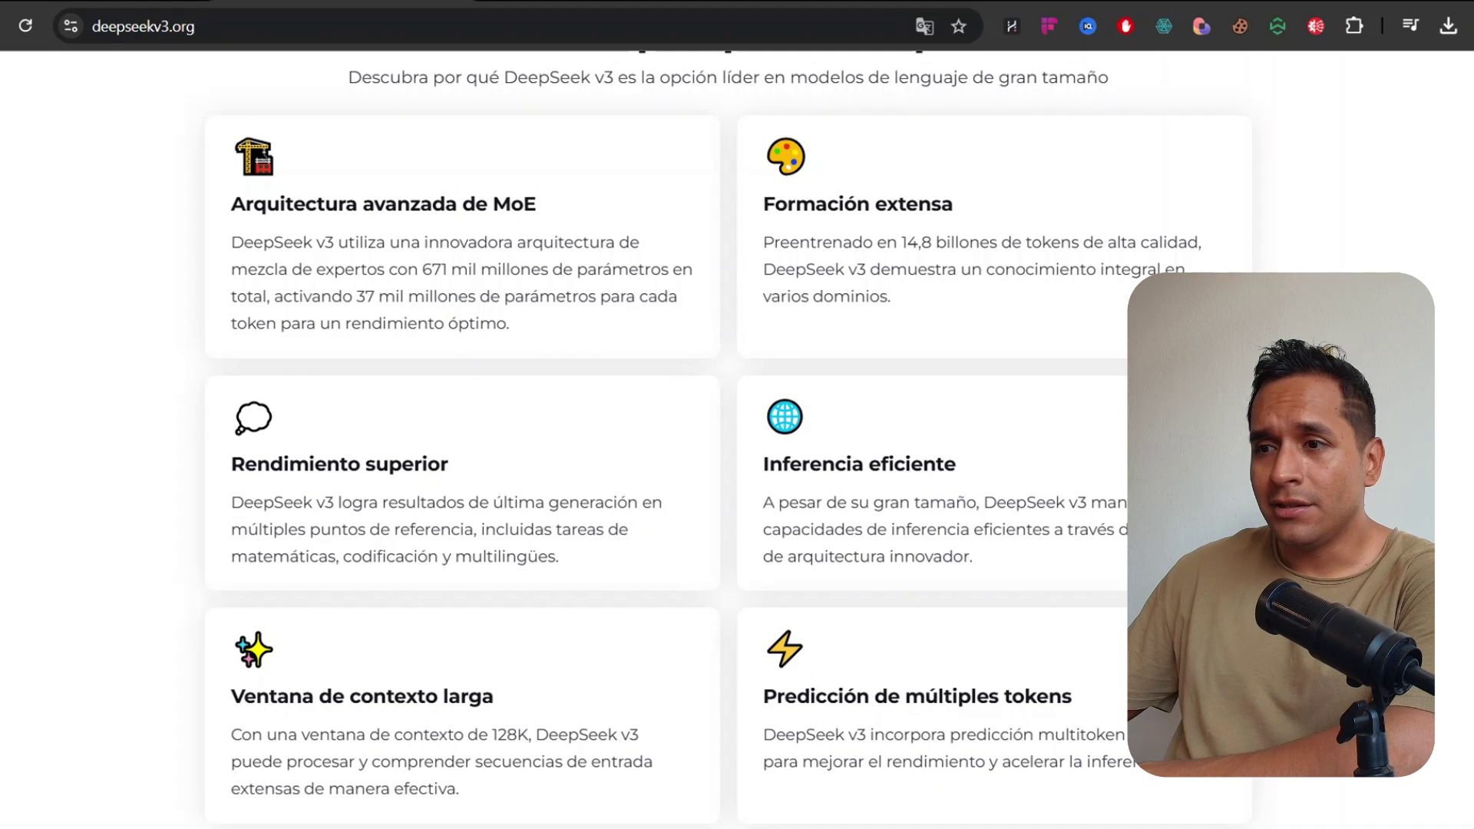
pyautogui.moveTo(300, 325); pyautogui.dragTo(470, 325)
pyautogui.click(510, 327)
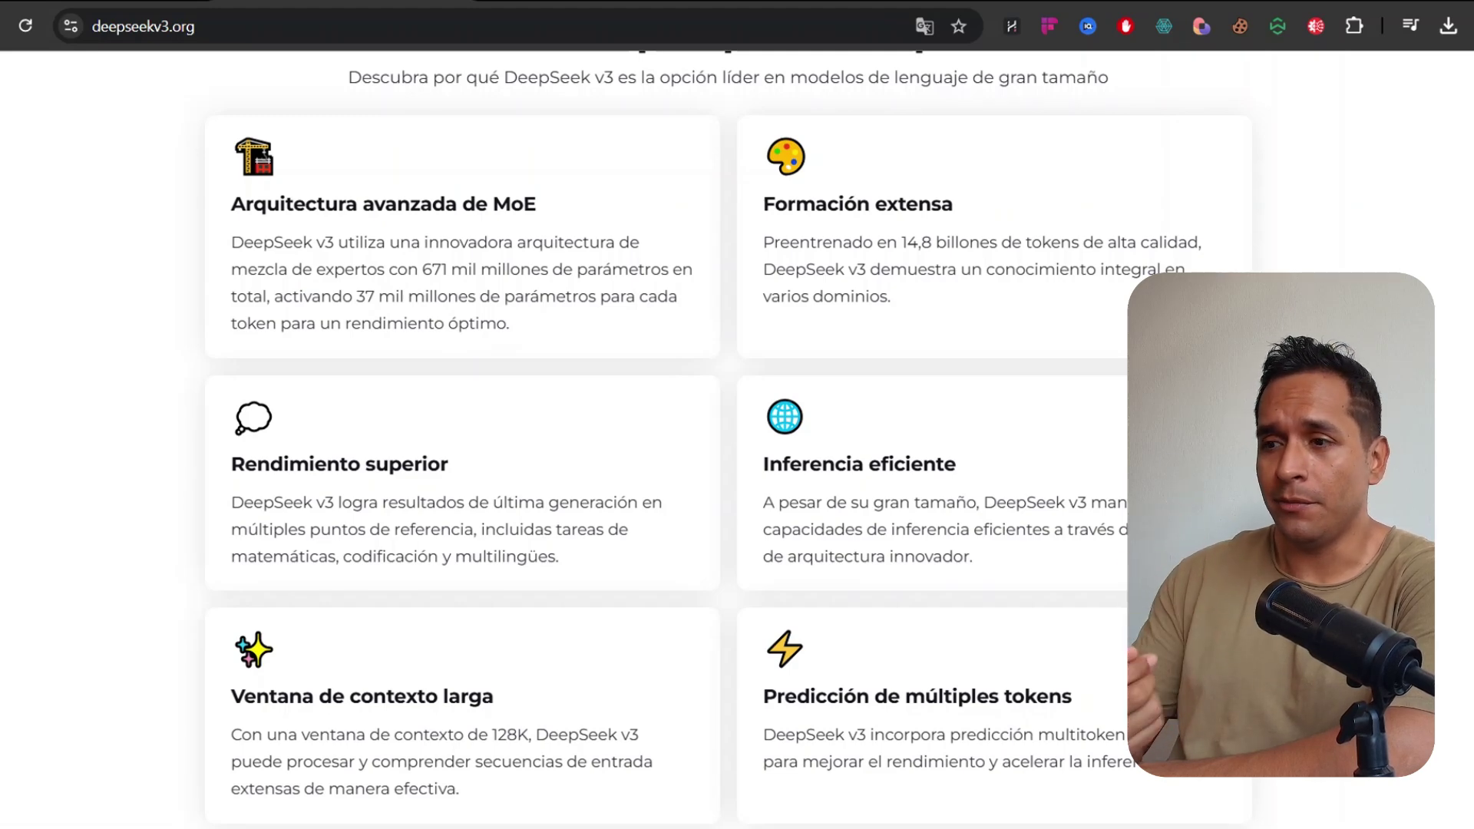
pyautogui.scroll(-1, 839, 438)
pyautogui.scroll(-8, 1370, 256)
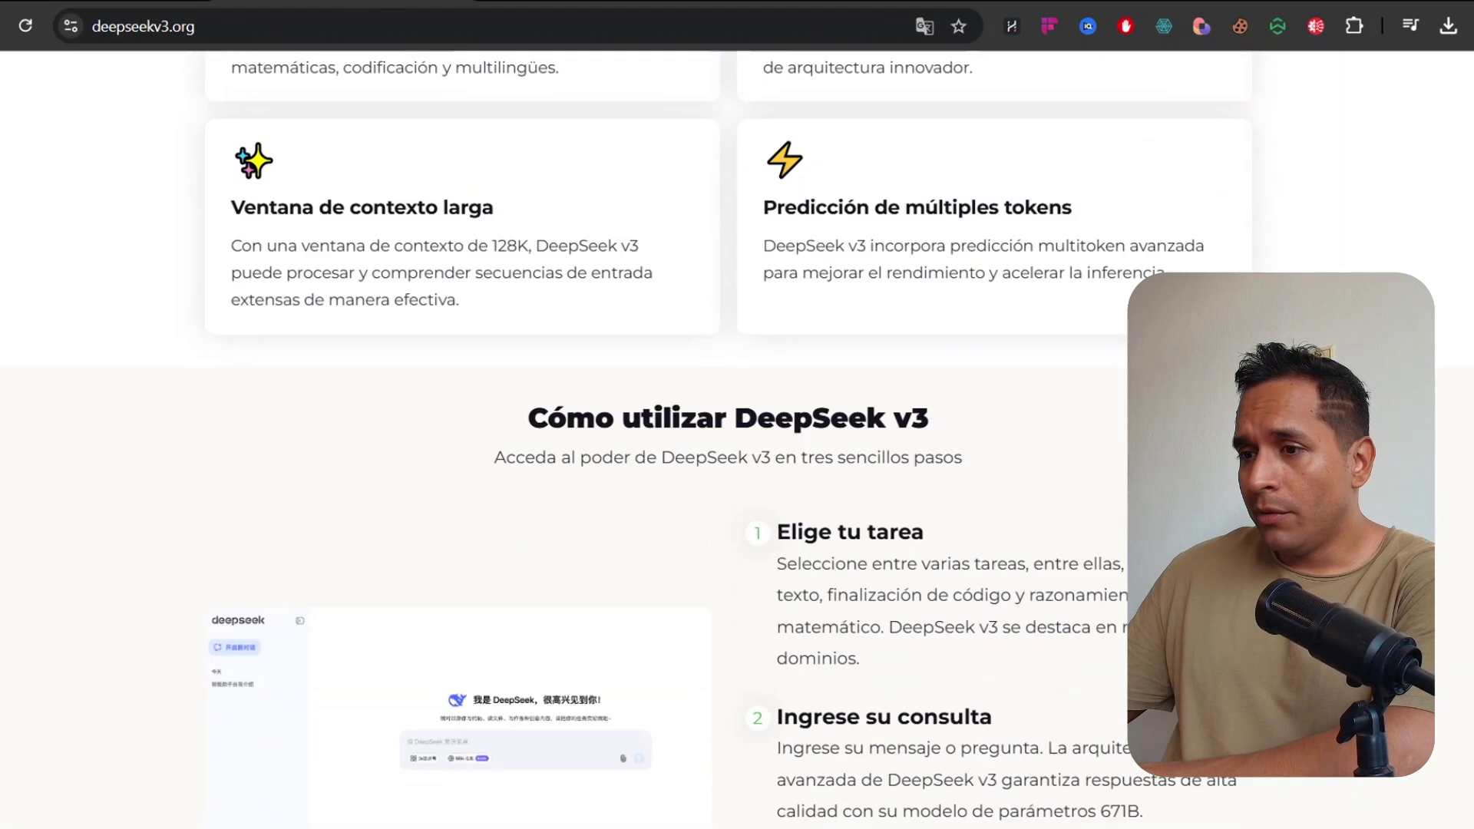
pyautogui.scroll(8, 1089, 222)
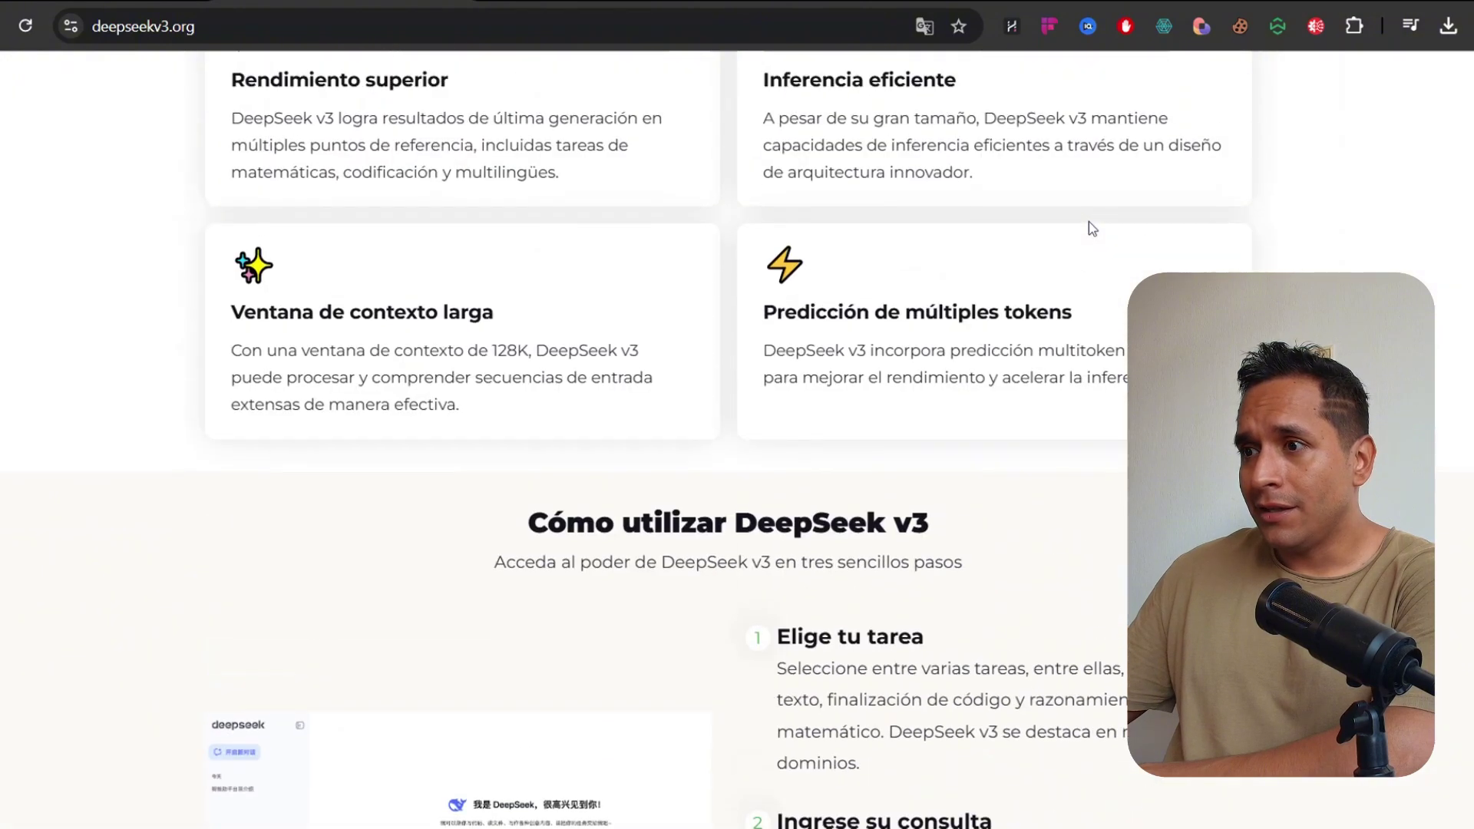
pyautogui.scroll(-7, 1092, 259)
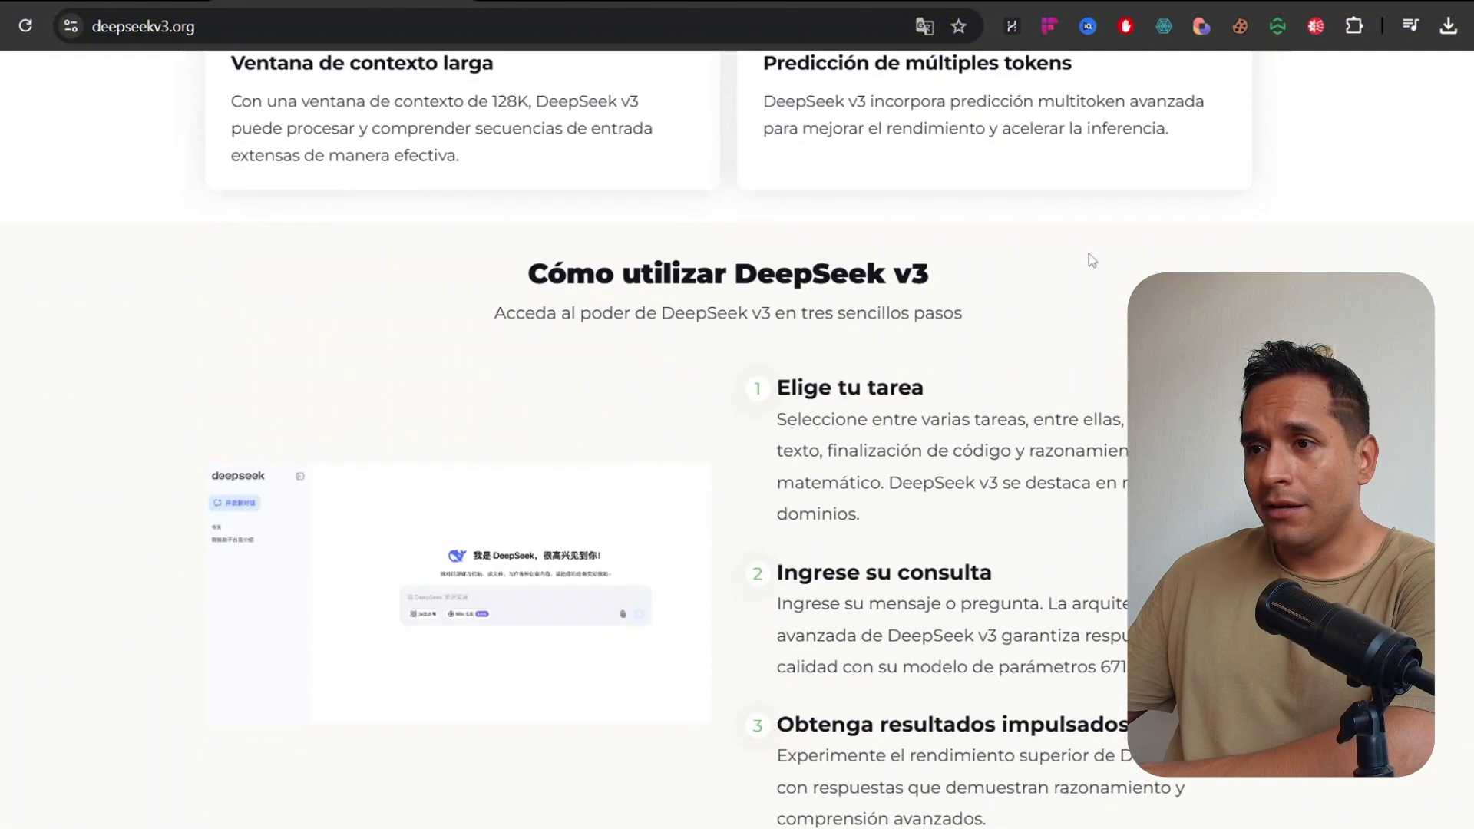
pyautogui.scroll(-3, 1182, 240)
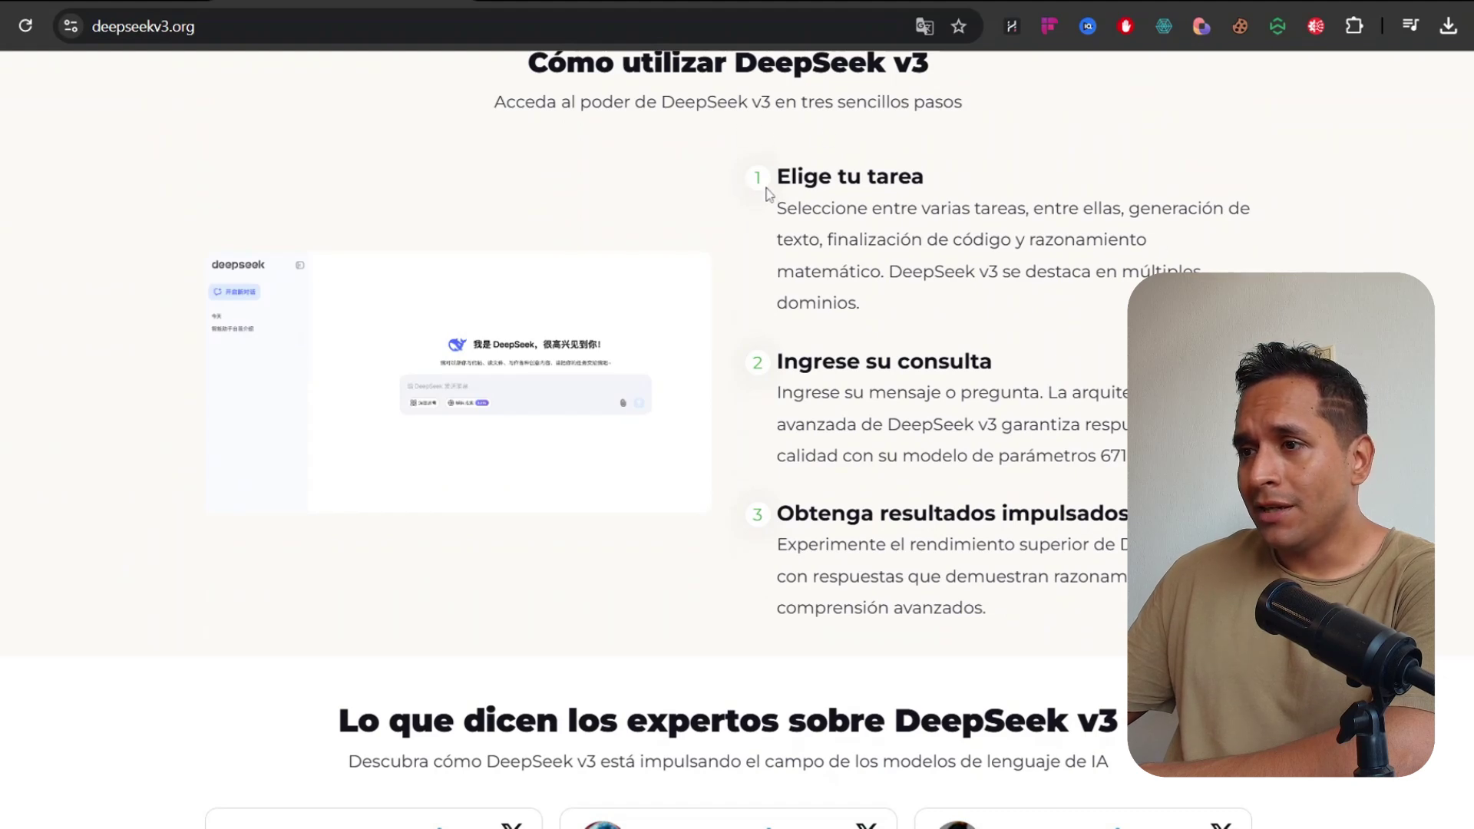
pyautogui.scroll(-9, 738, 430)
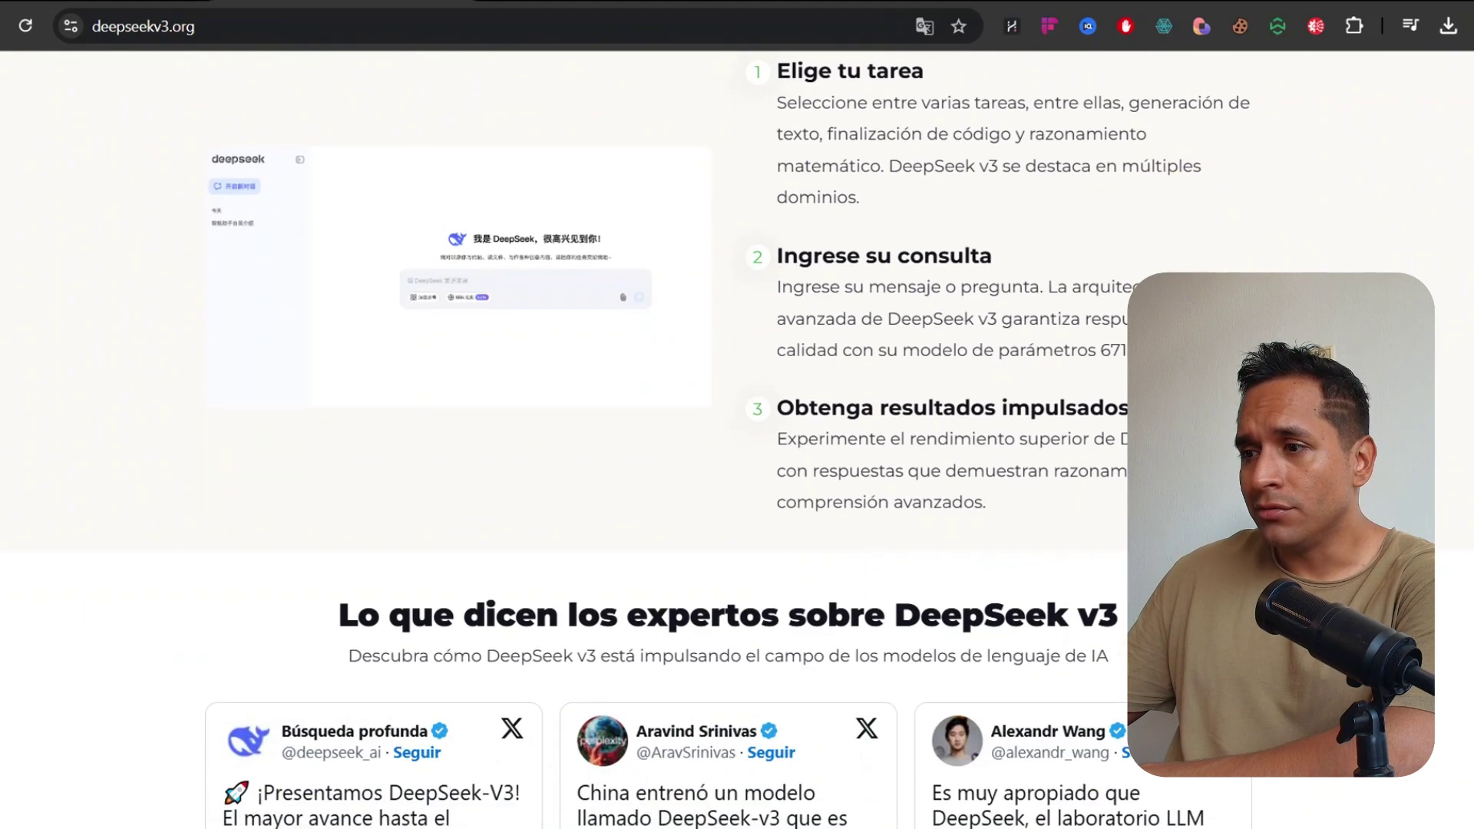
pyautogui.scroll(-1, 737, 430)
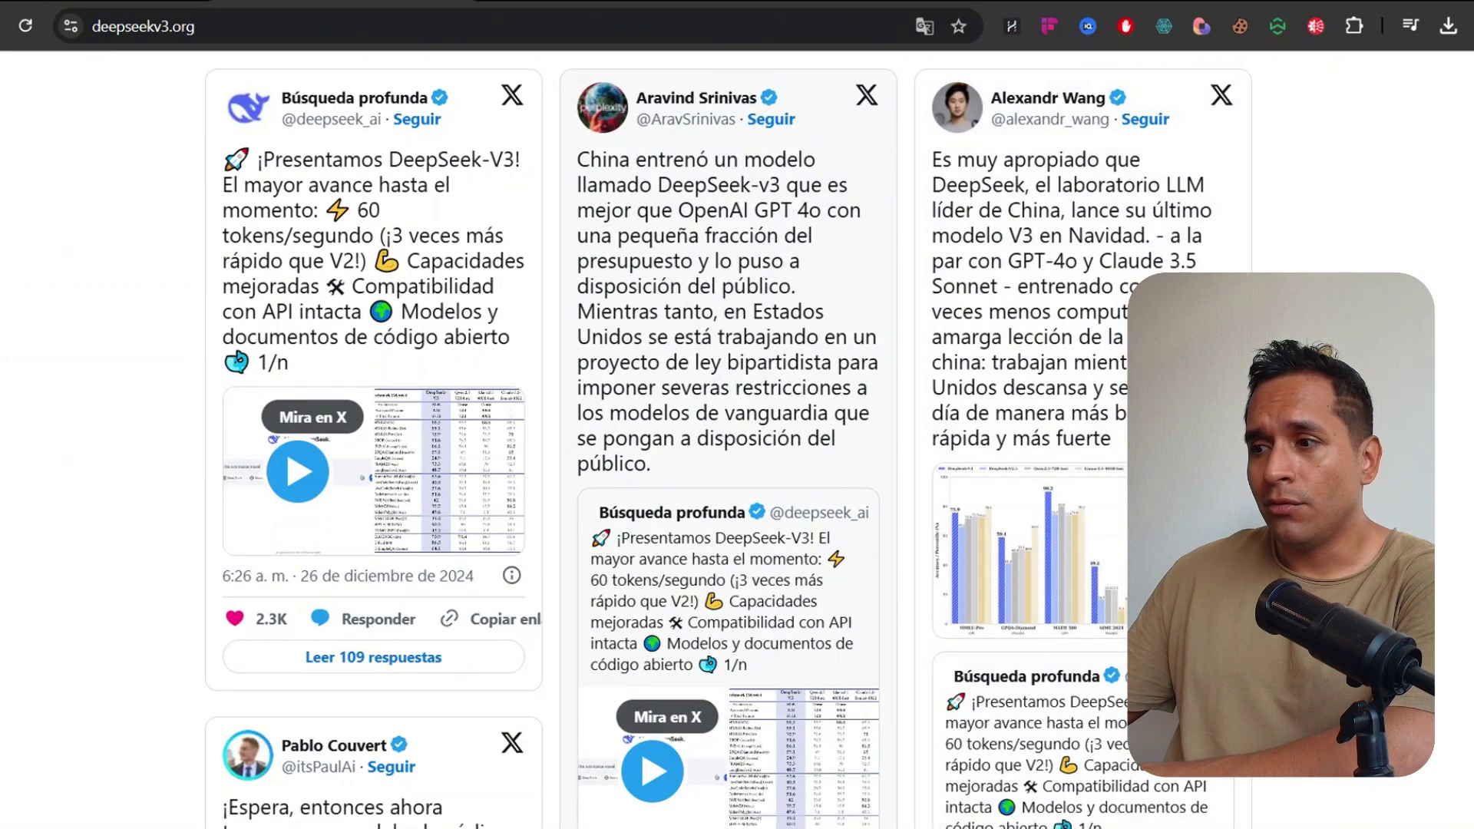
pyautogui.scroll(-8, 737, 431)
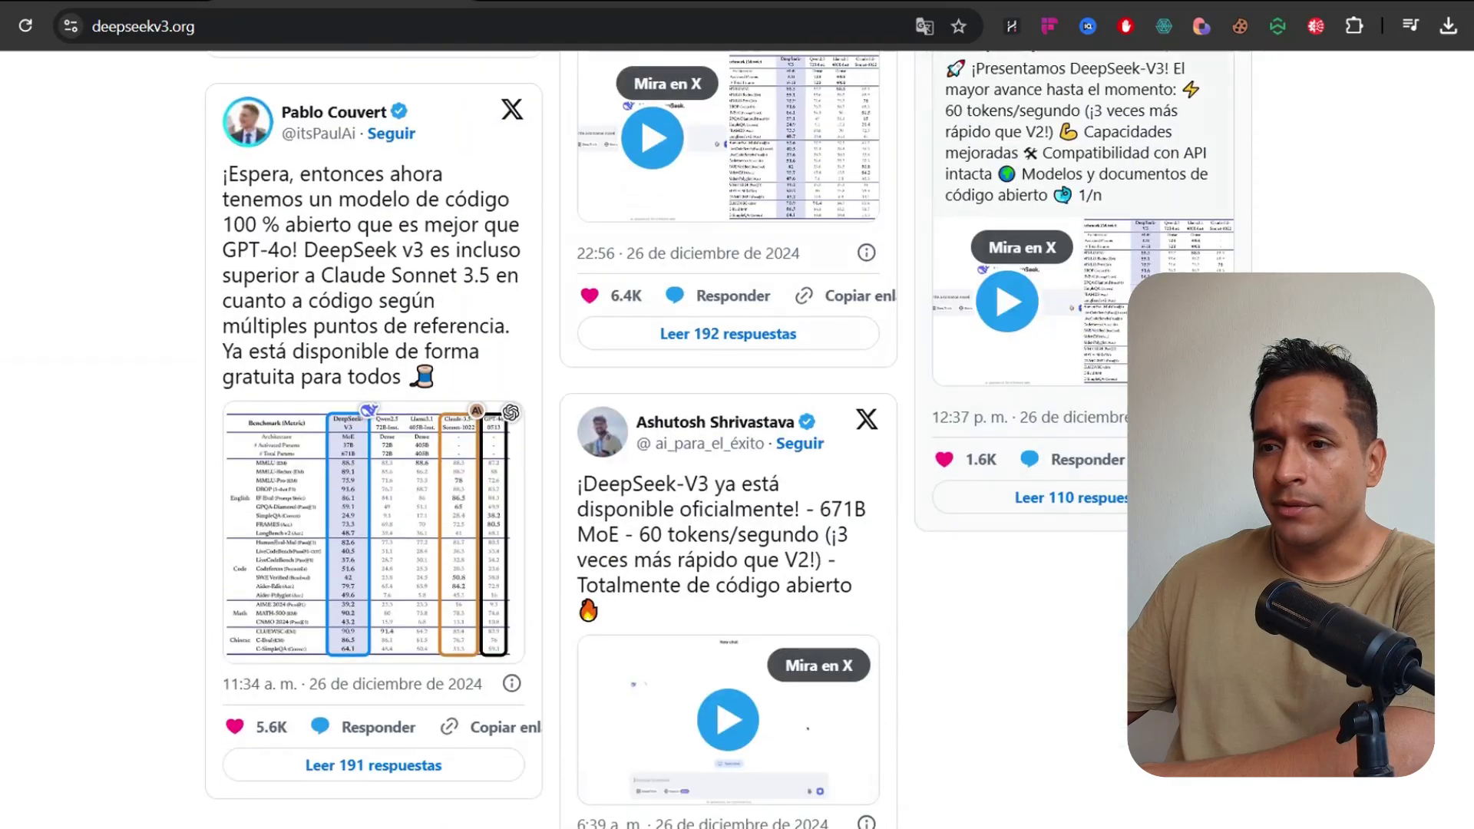
pyautogui.scroll(-4, 996, 315)
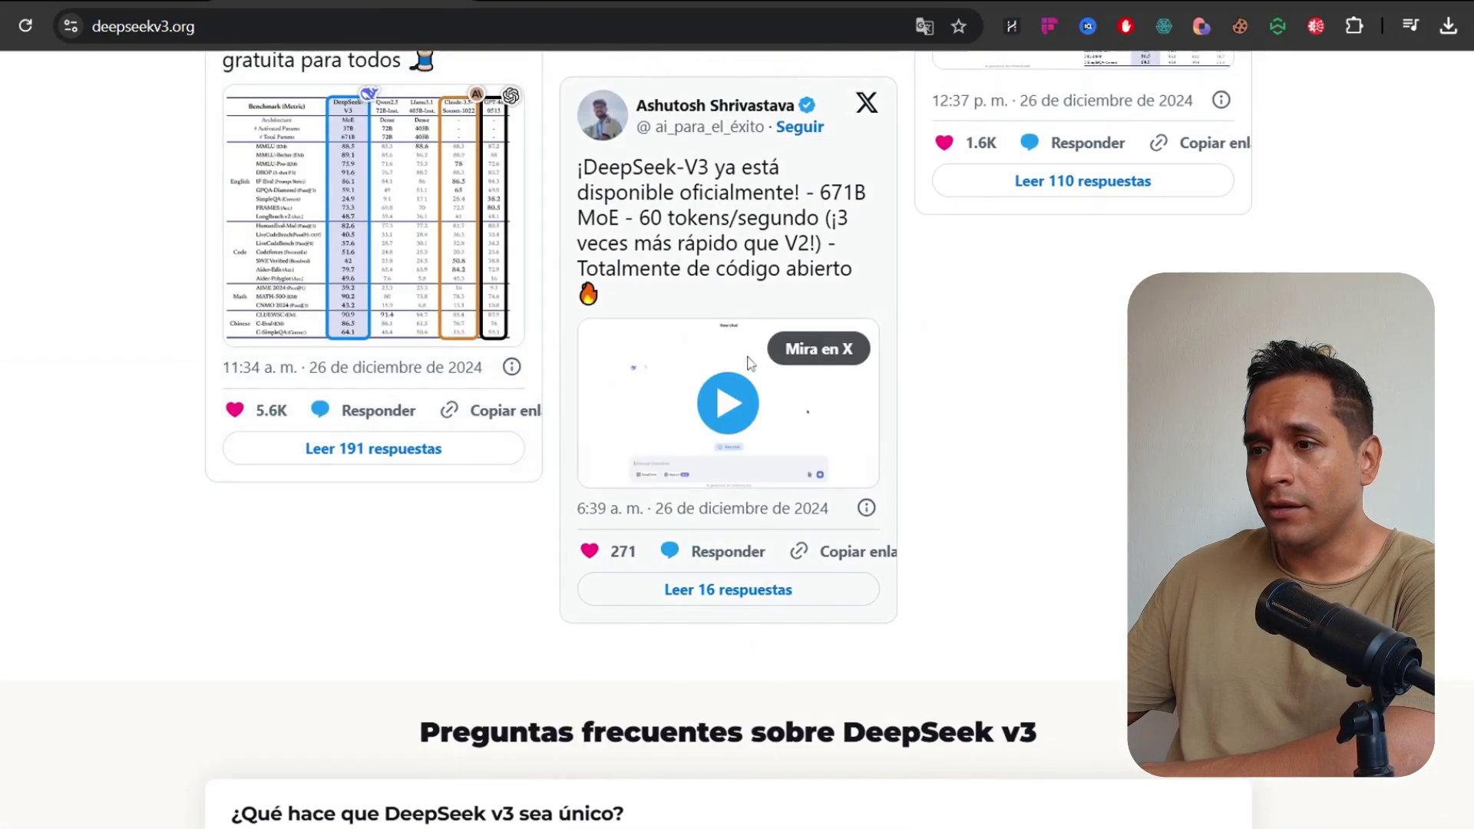
pyautogui.scroll(-4, 996, 315)
pyautogui.scroll(20, 738, 438)
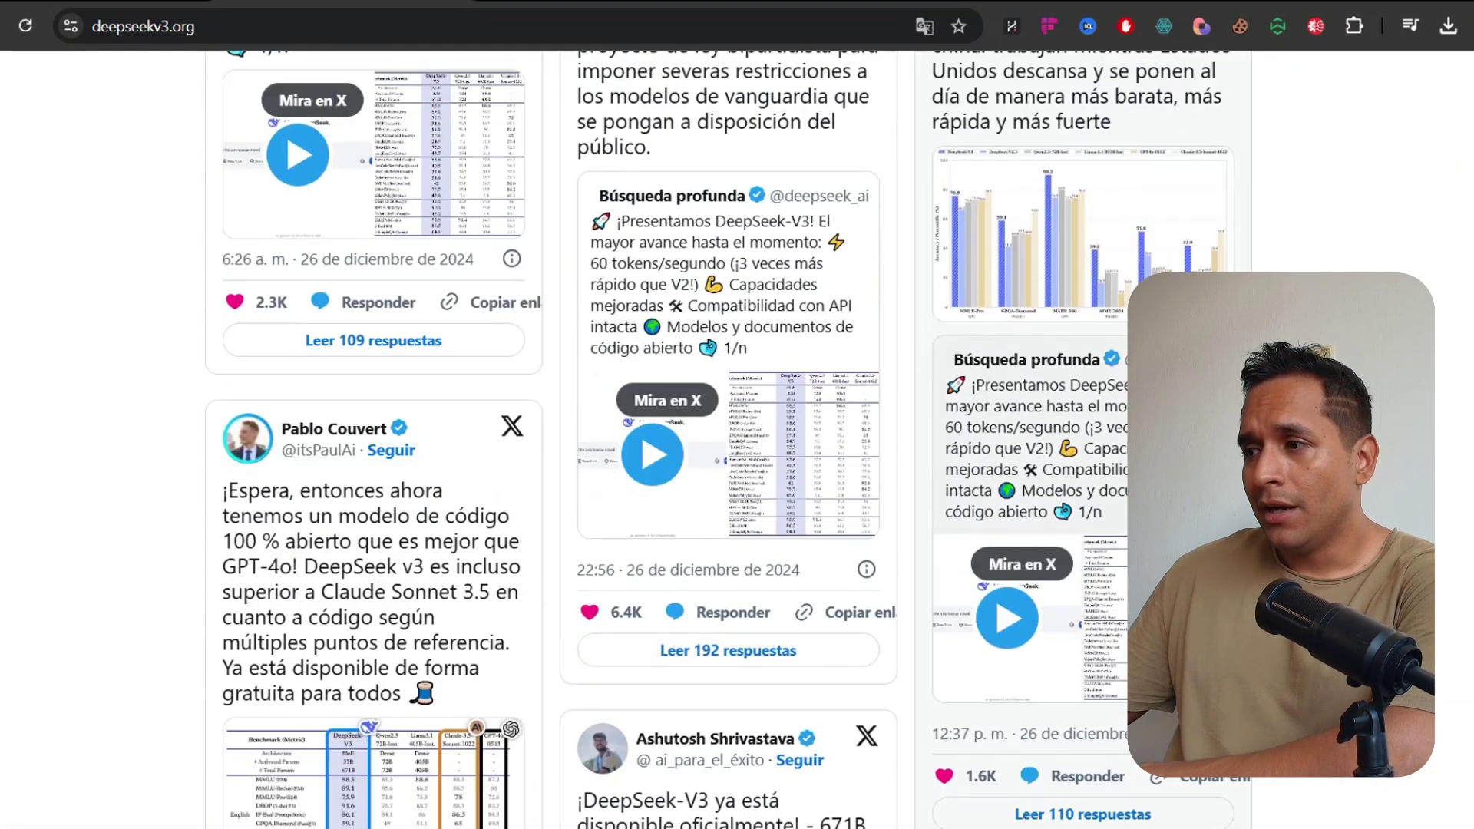
pyautogui.scroll(20, 737, 438)
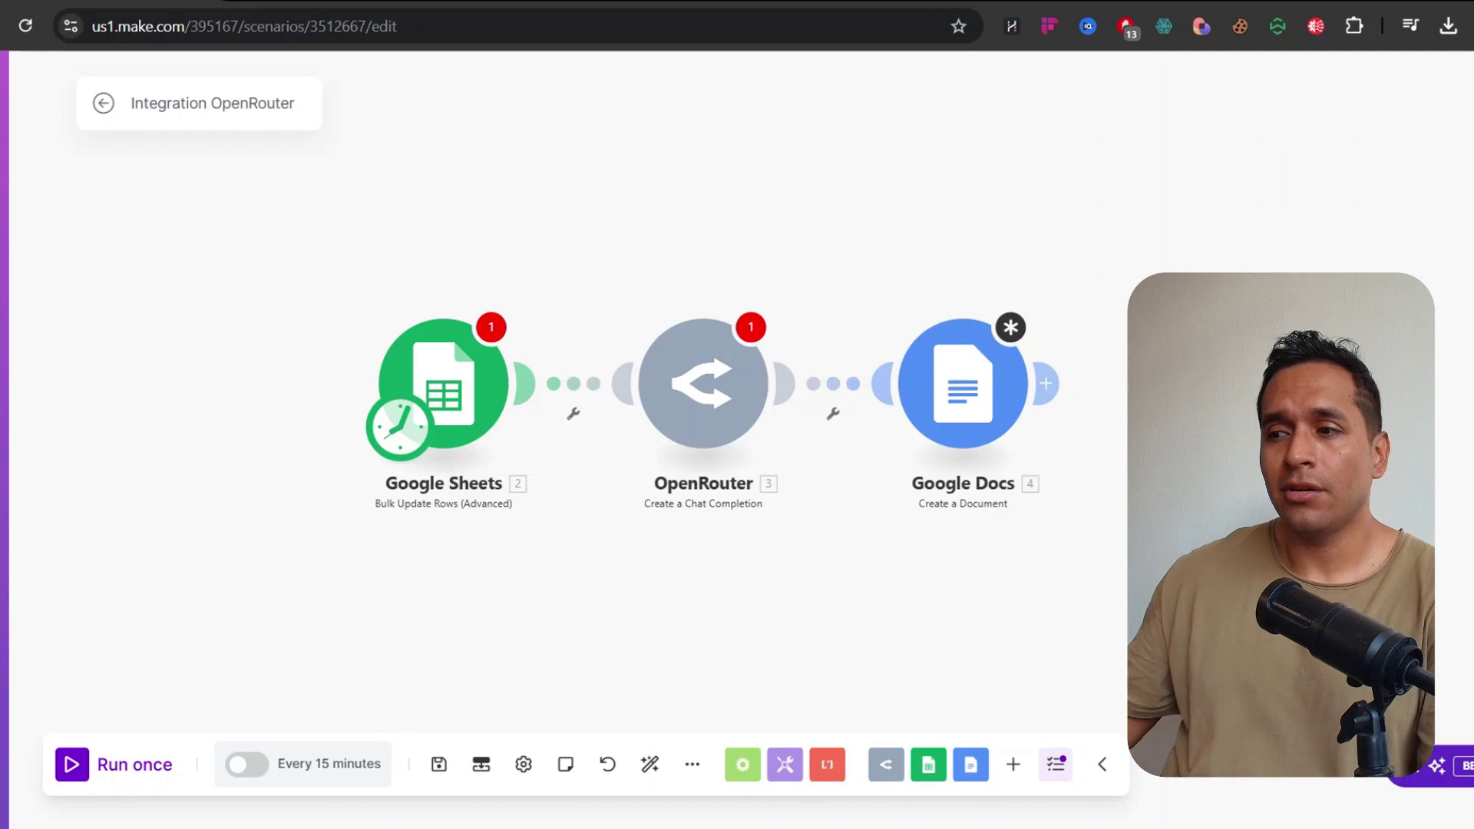
# Spread out the Google Sheets, OpenRouter and Google Docs modules, then box-select all three
pyautogui.moveTo(702, 236); pyautogui.dragTo(538, 214)
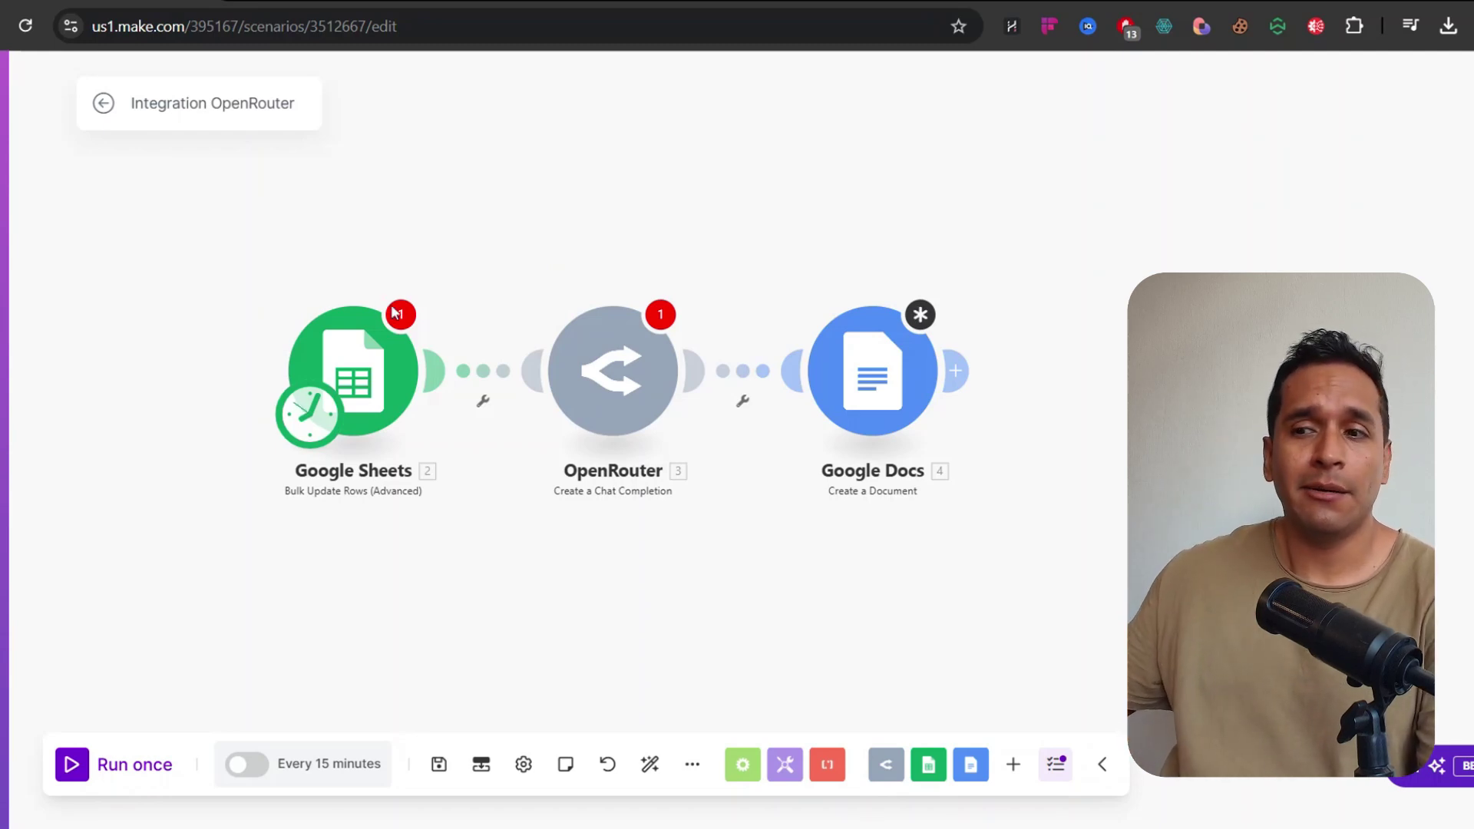
pyautogui.moveTo(361, 368); pyautogui.dragTo(313, 370)
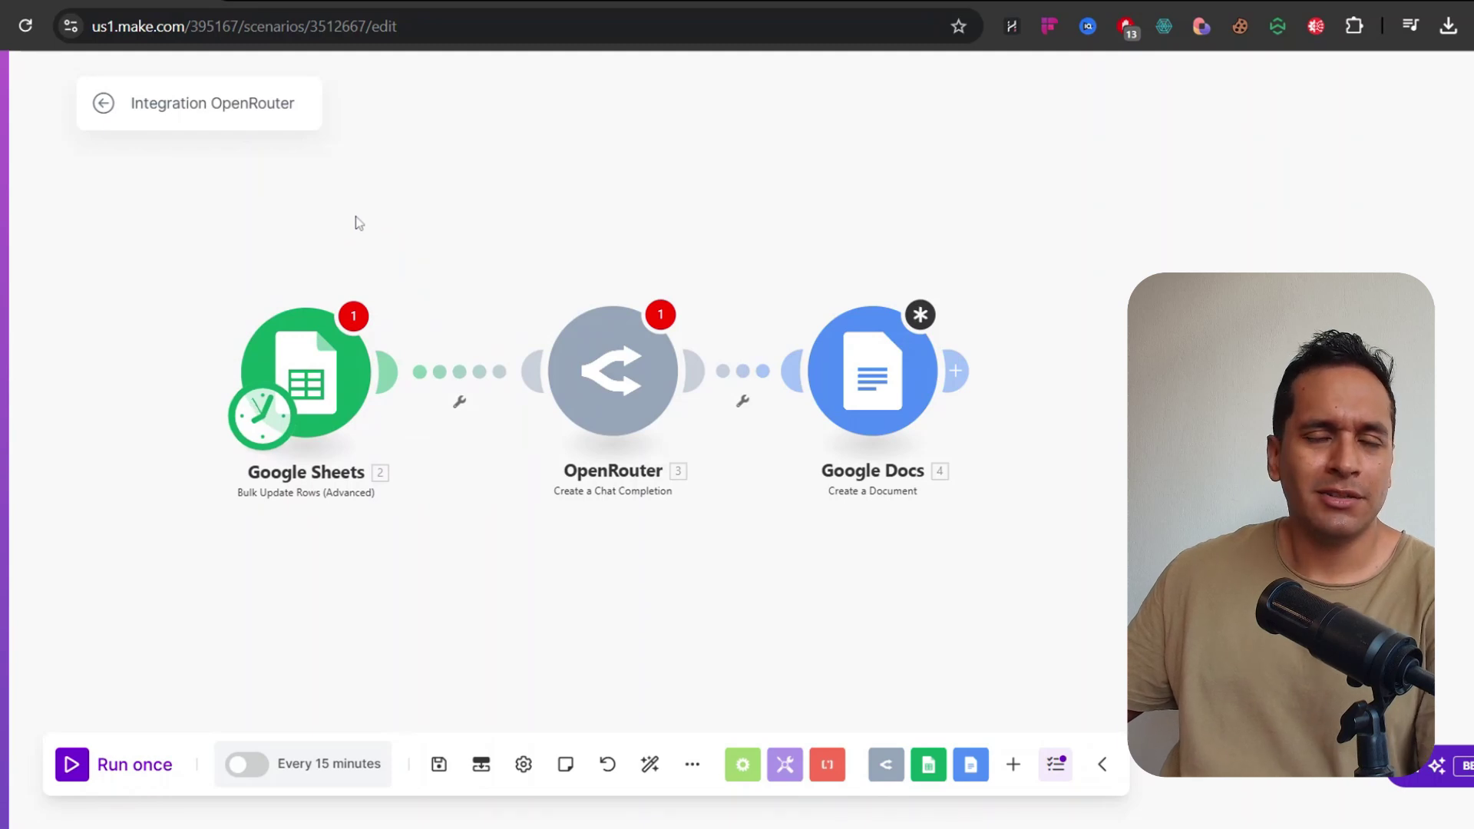
pyautogui.moveTo(321, 338); pyautogui.dragTo(310, 339)
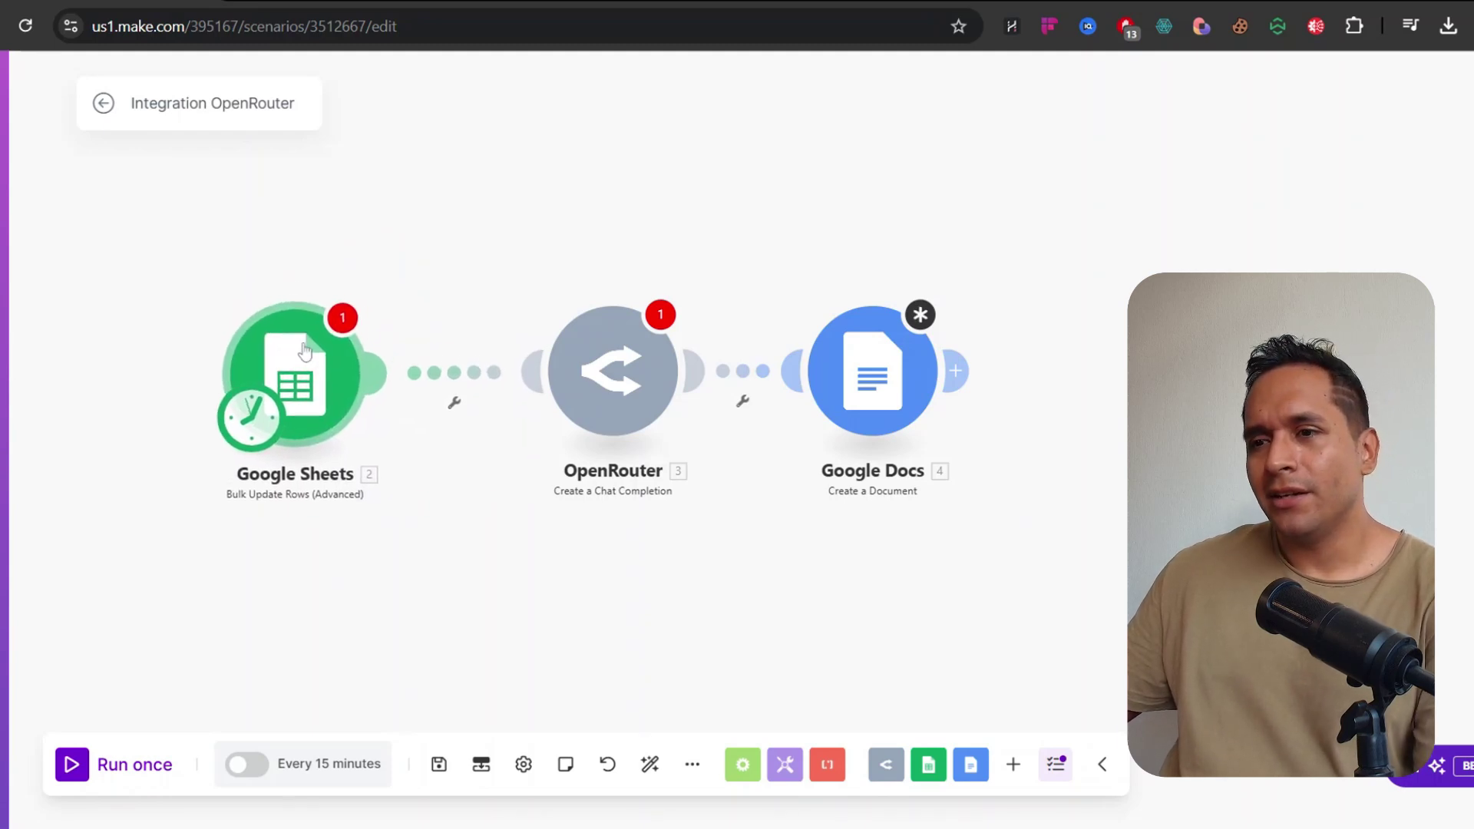
pyautogui.moveTo(407, 301); pyautogui.dragTo(329, 305)
pyautogui.moveTo(543, 408); pyautogui.dragTo(520, 428)
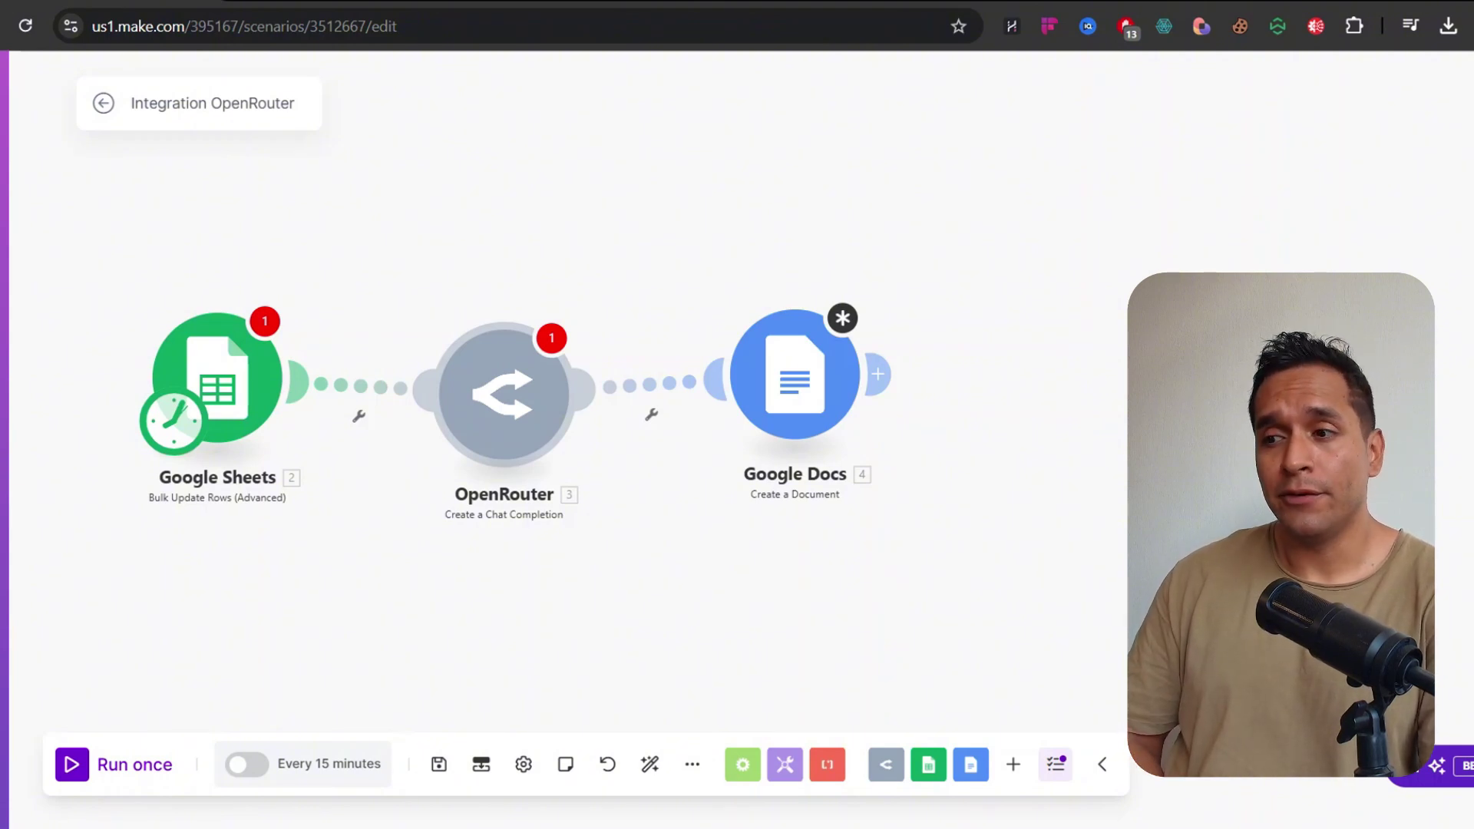
pyautogui.moveTo(787, 379); pyautogui.dragTo(804, 423)
pyautogui.moveTo(623, 302); pyautogui.dragTo(721, 305)
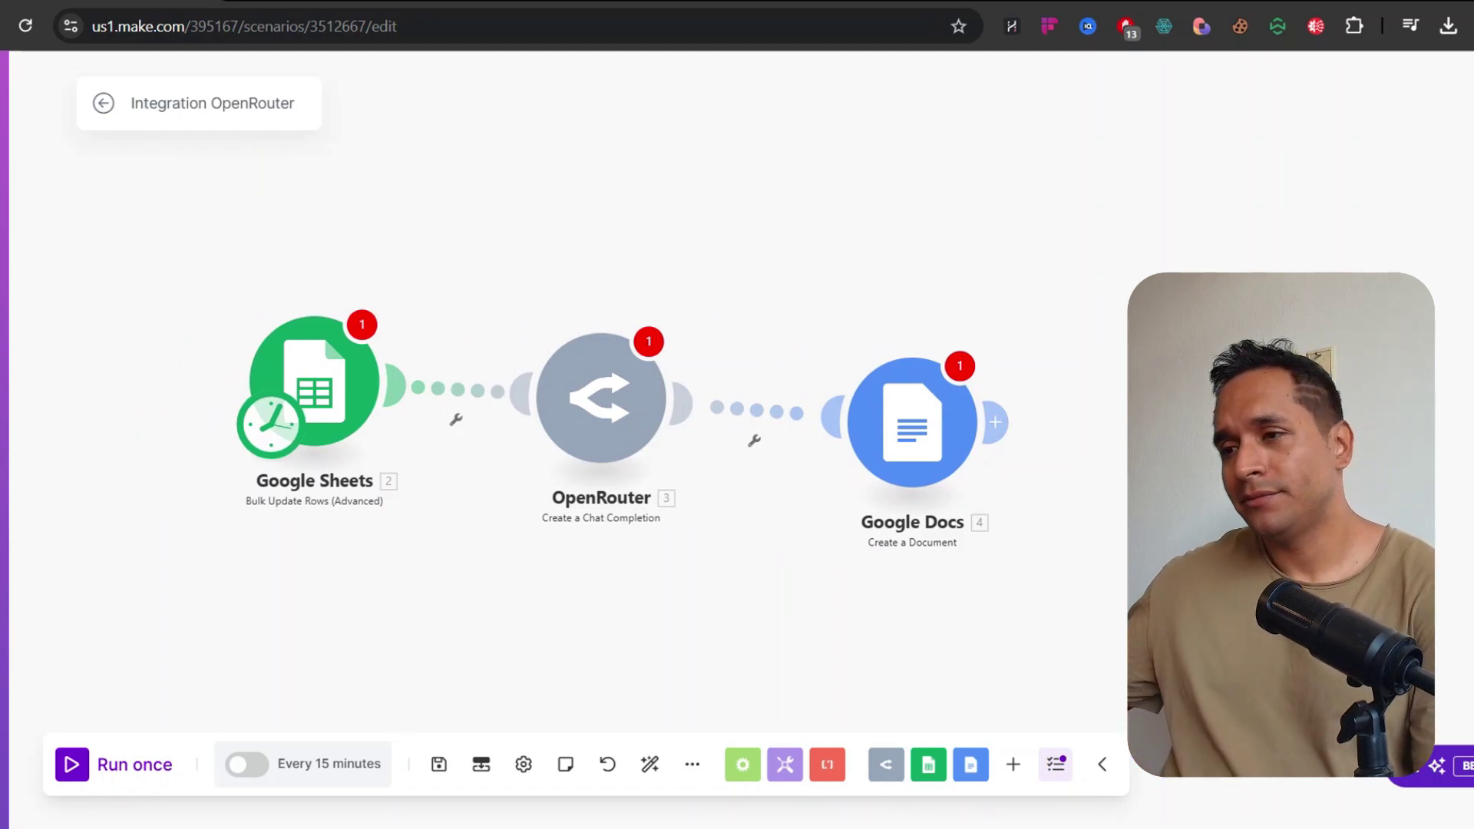
pyautogui.moveTo(719, 296)
pyautogui.mouseDown()
pyautogui.moveTo(748, 228)
pyautogui.moveTo(706, 297)
pyautogui.mouseUp()
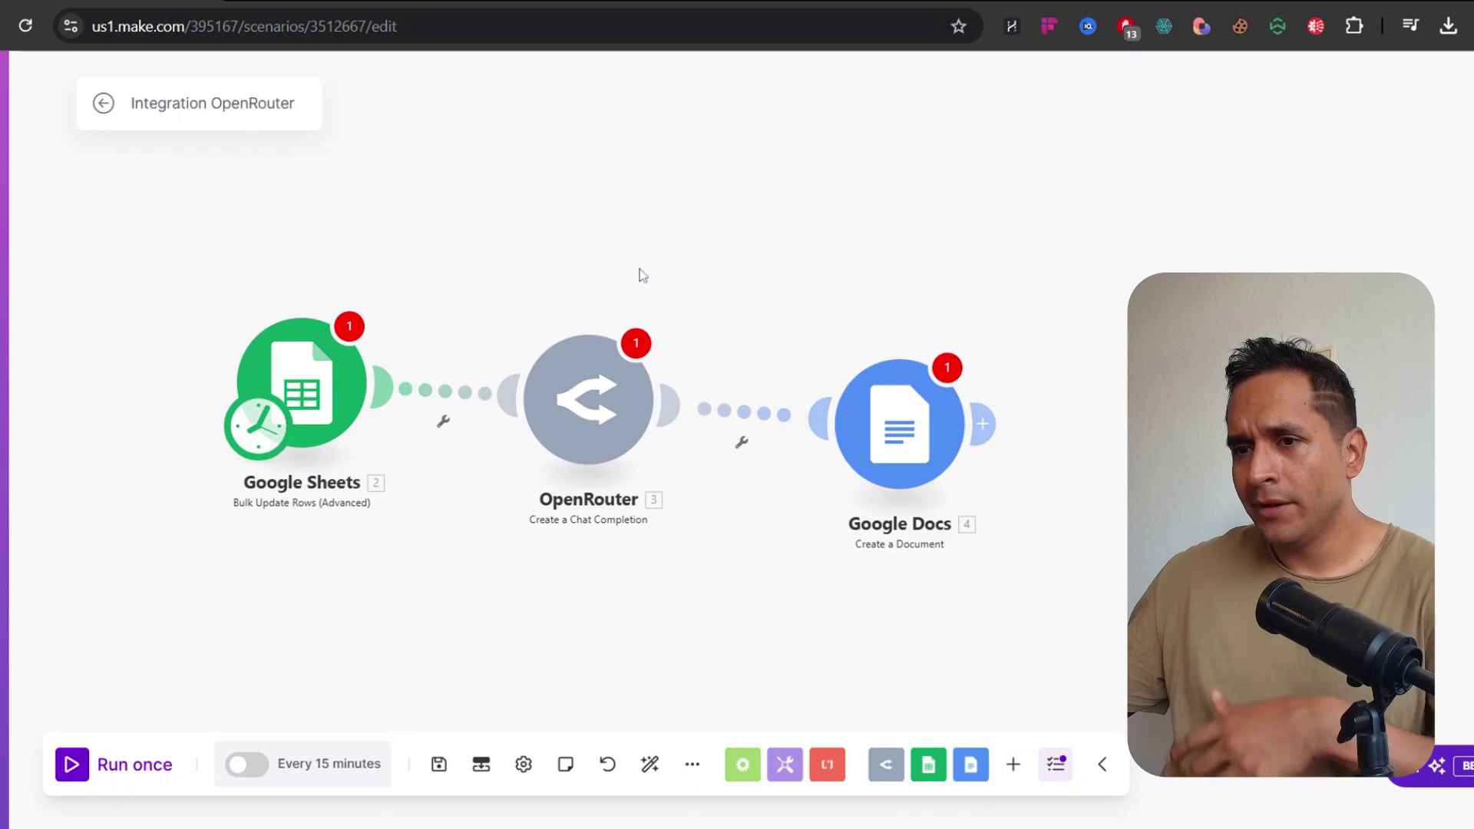
pyautogui.moveTo(1054, 256); pyautogui.dragTo(98, 700)
# Delete the three modules and replace them with an OpenRouter Create a Chat Completion module
pyautogui.press('Delete')
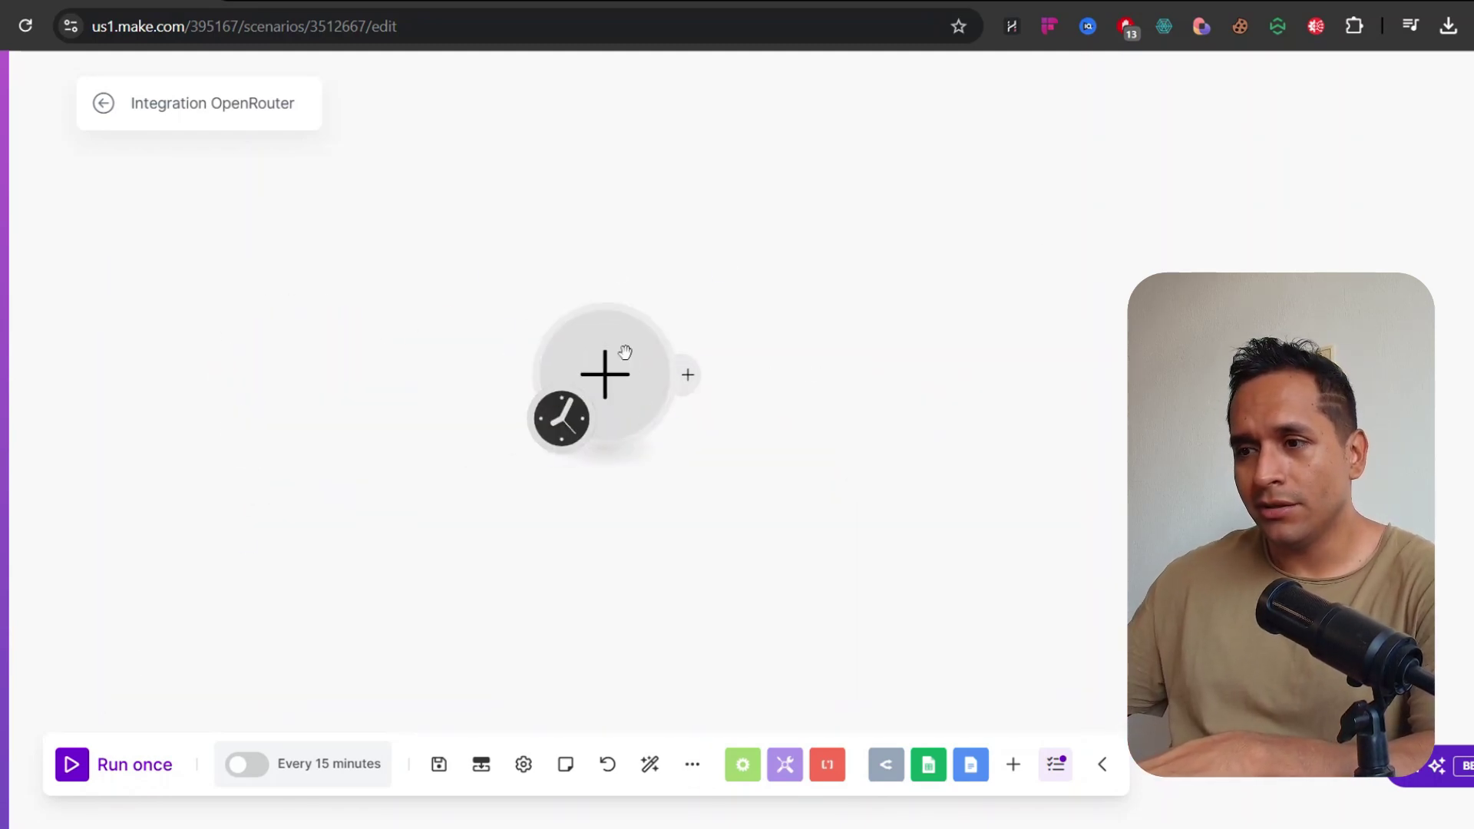
pyautogui.click(624, 337)
pyautogui.write('de')
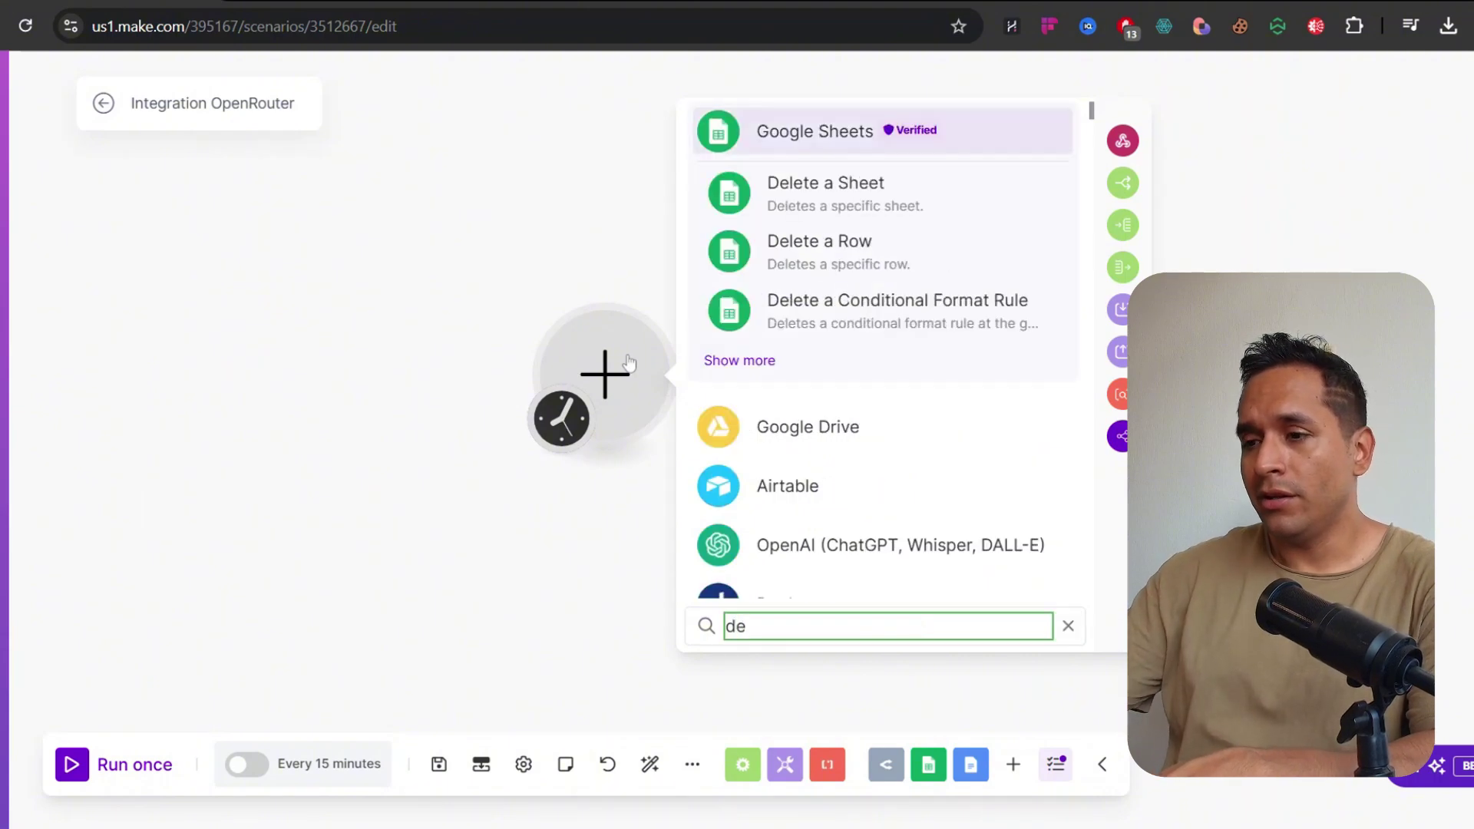
pyautogui.press('BackSpace')
pyautogui.press('BackSpace')
pyautogui.write('open')
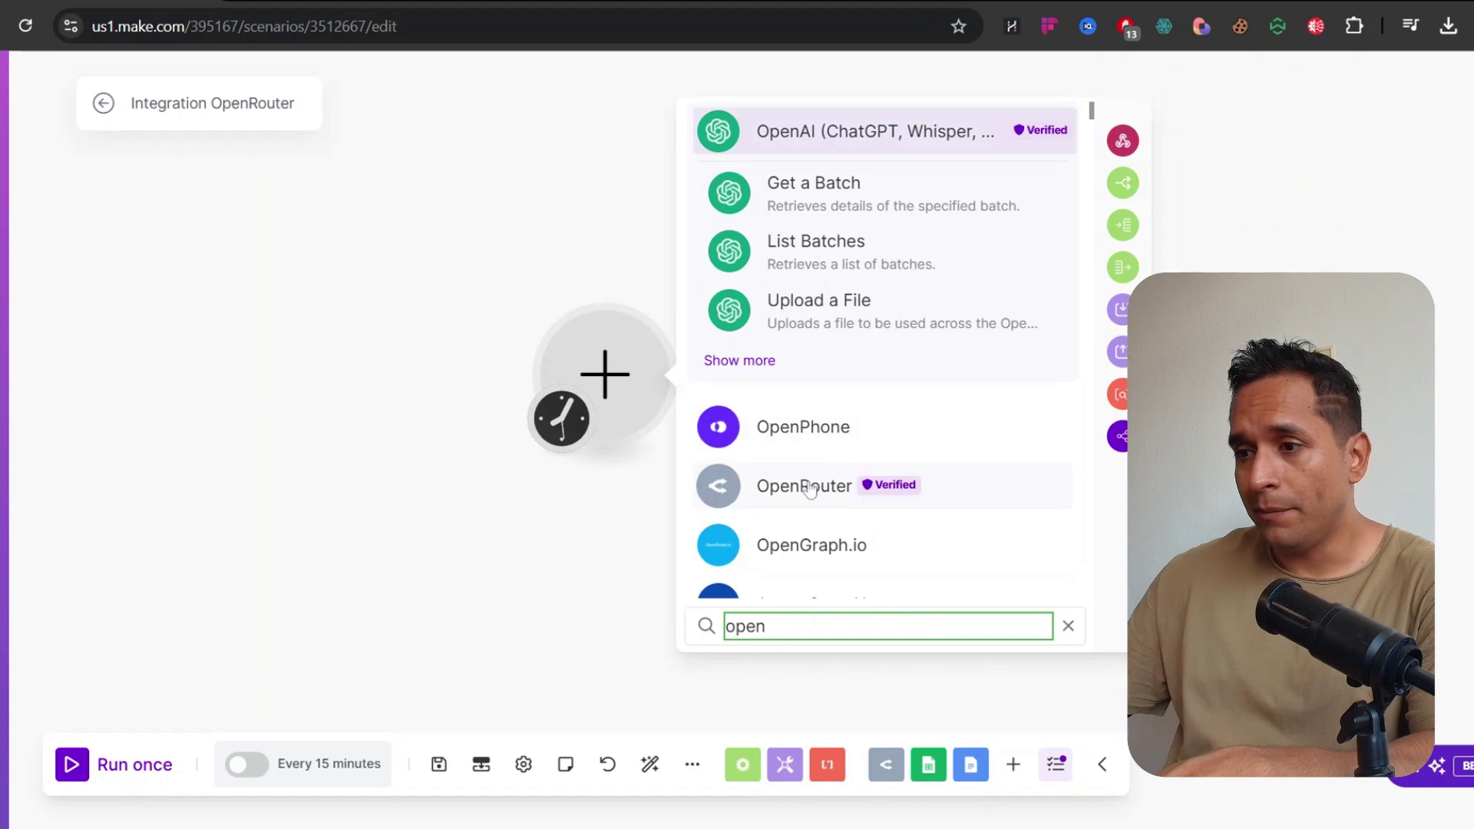
pyautogui.click(807, 487)
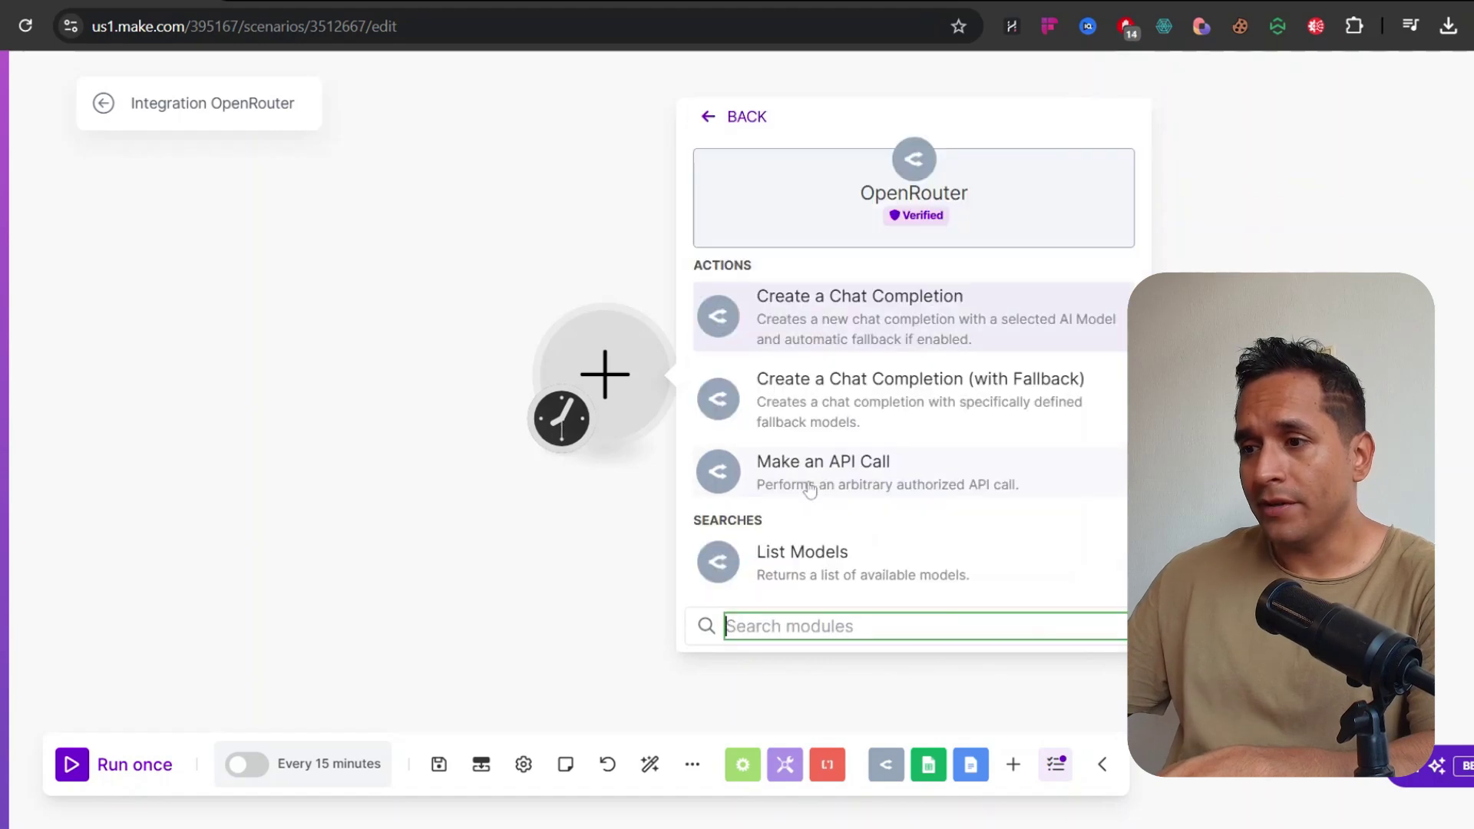
pyautogui.click(848, 325)
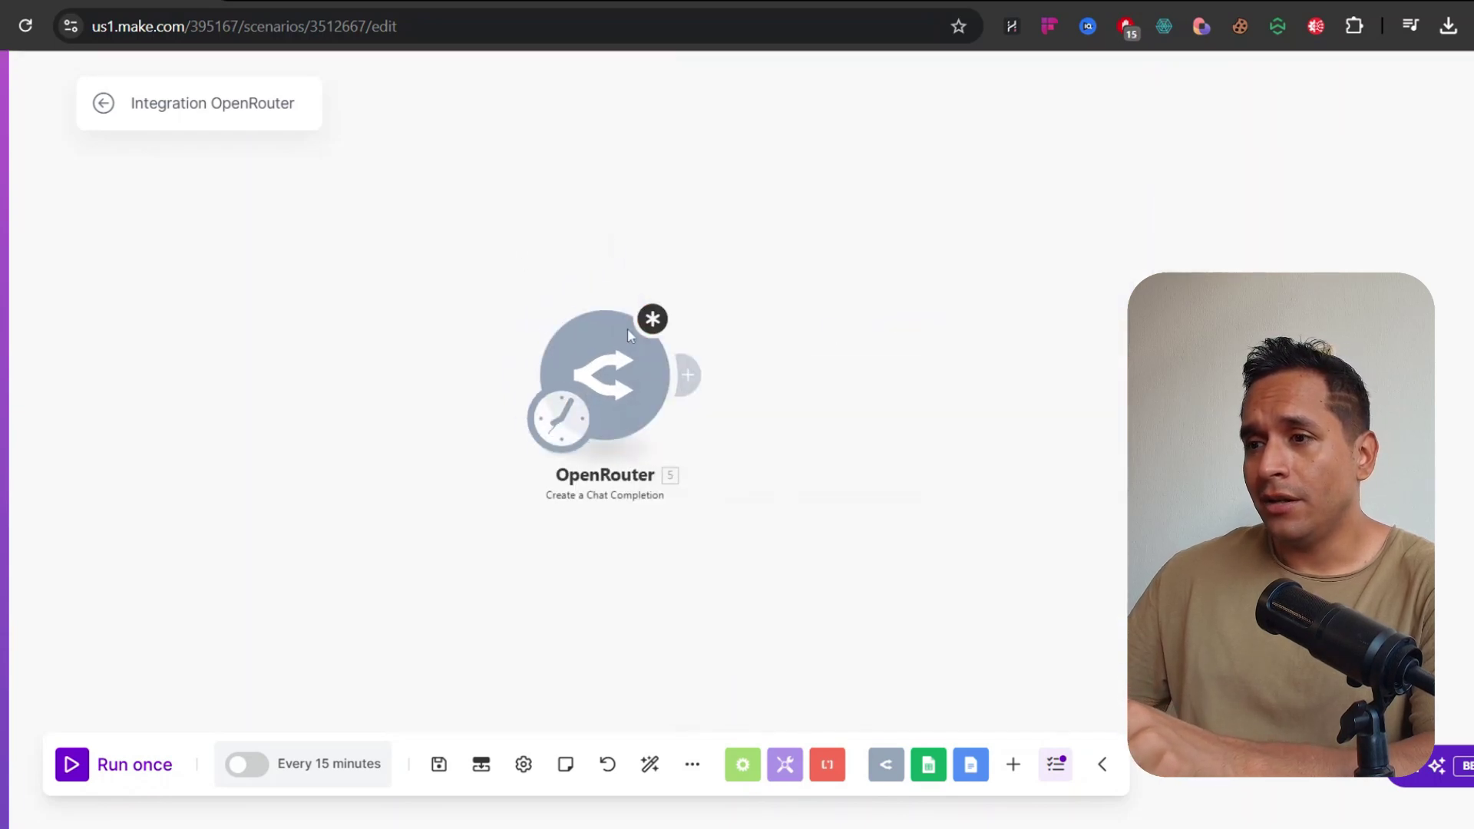
# Start adding a new OpenRouter connection, leaving the API key field empty
pyautogui.click(938, 231)
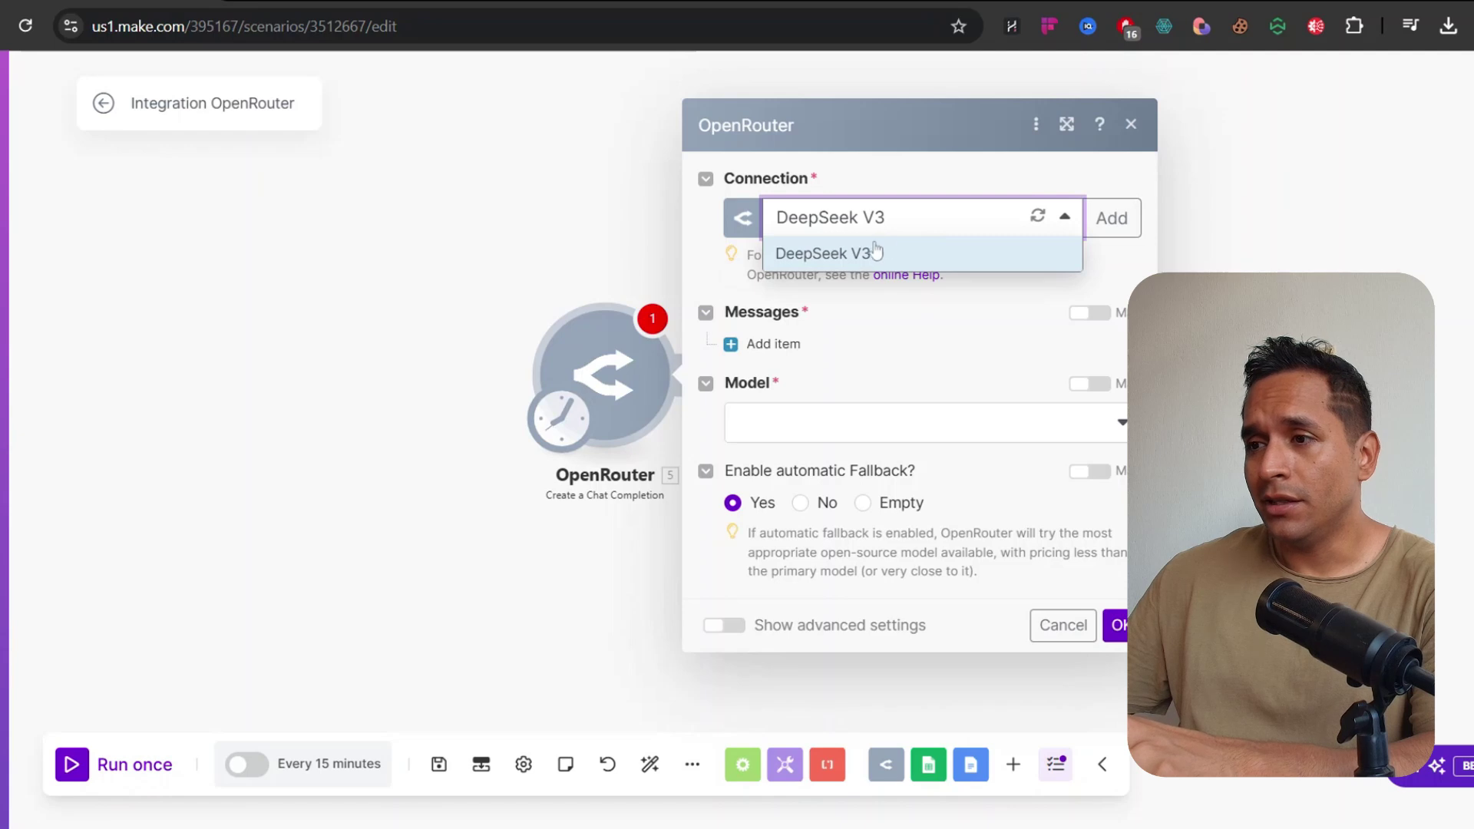
pyautogui.click(1049, 197)
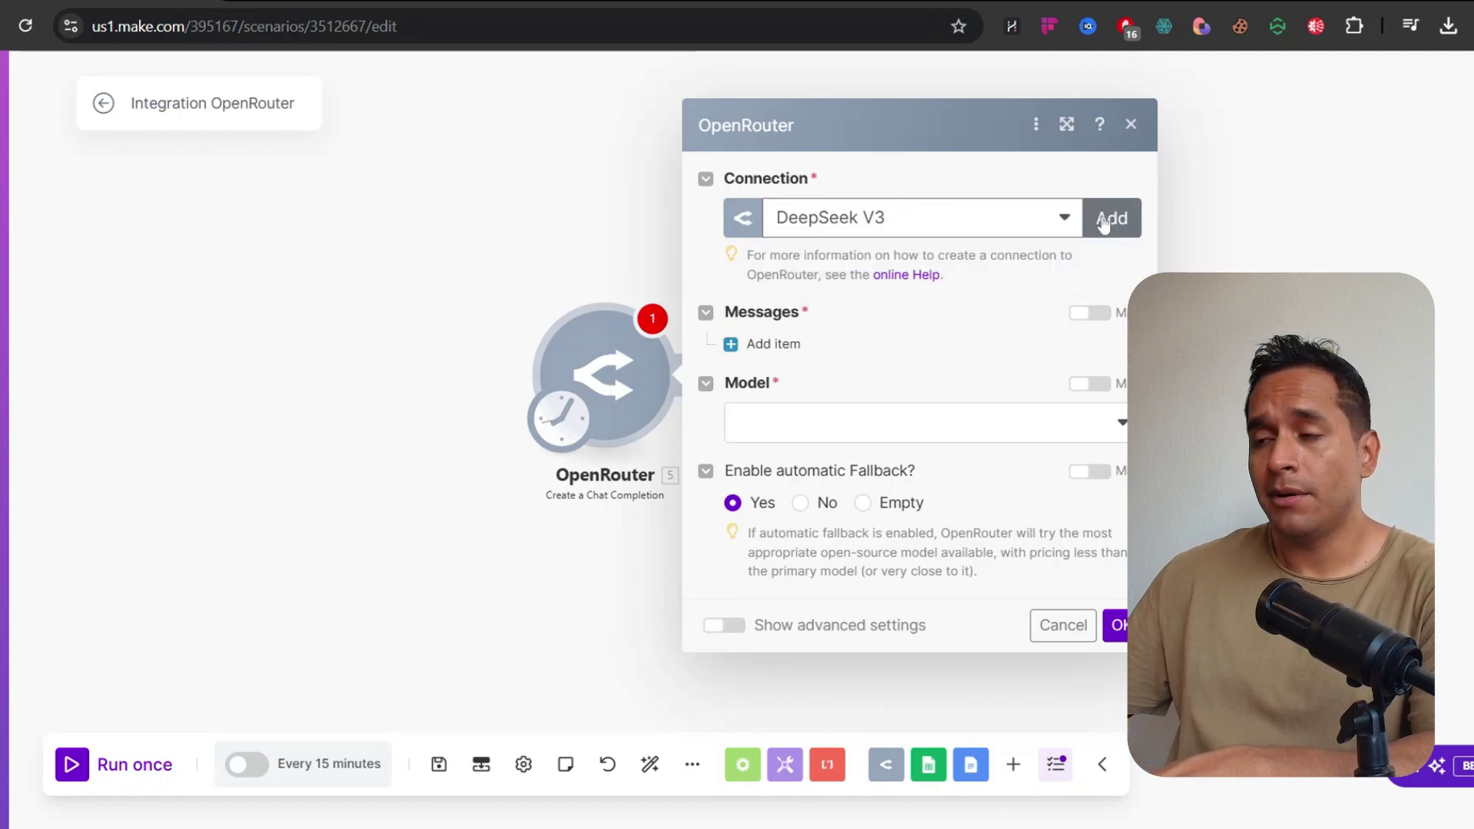
pyautogui.click(1112, 219)
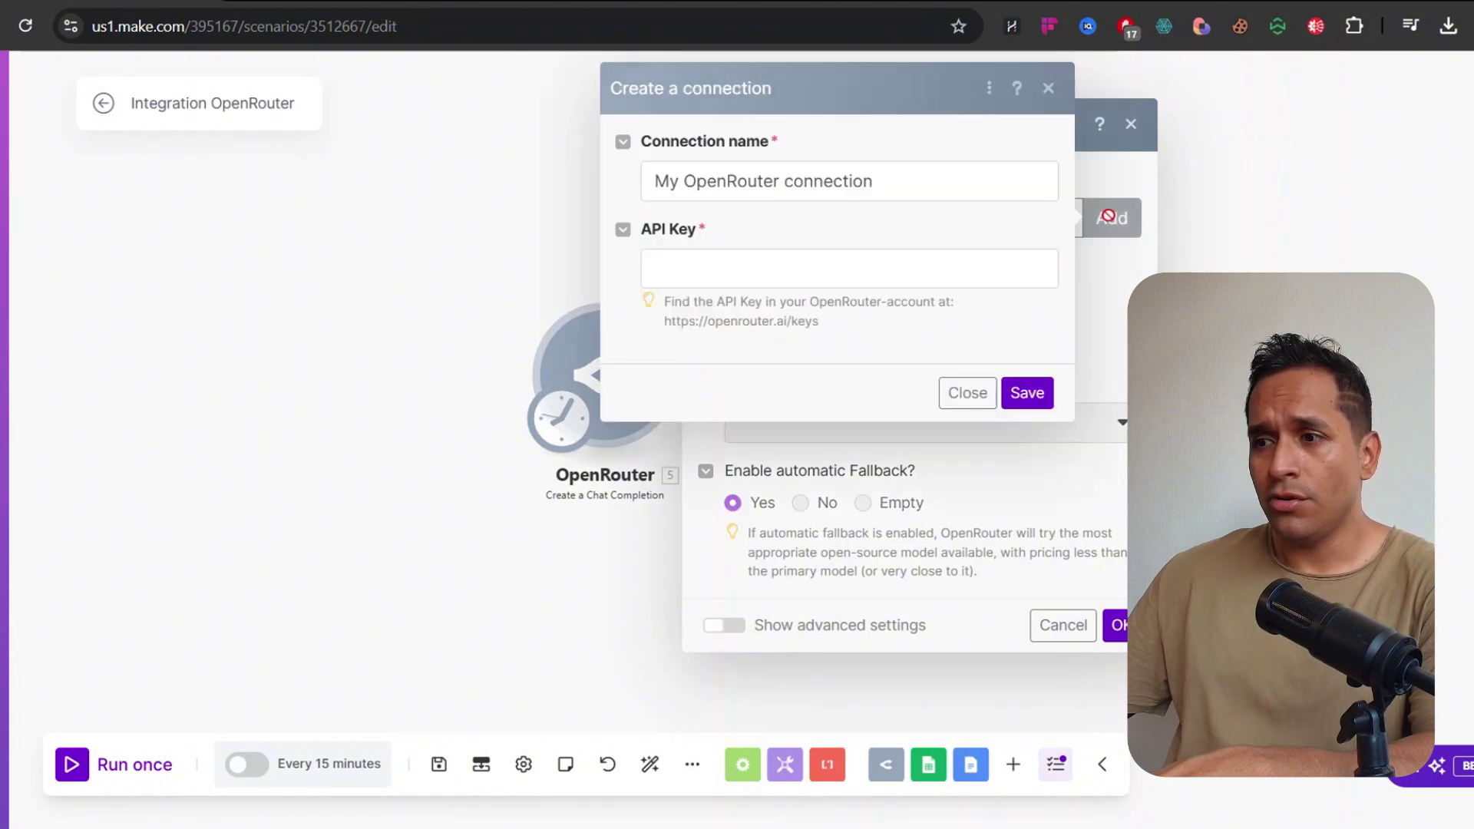
pyautogui.moveTo(669, 182); pyautogui.dragTo(813, 182)
pyautogui.click(912, 159)
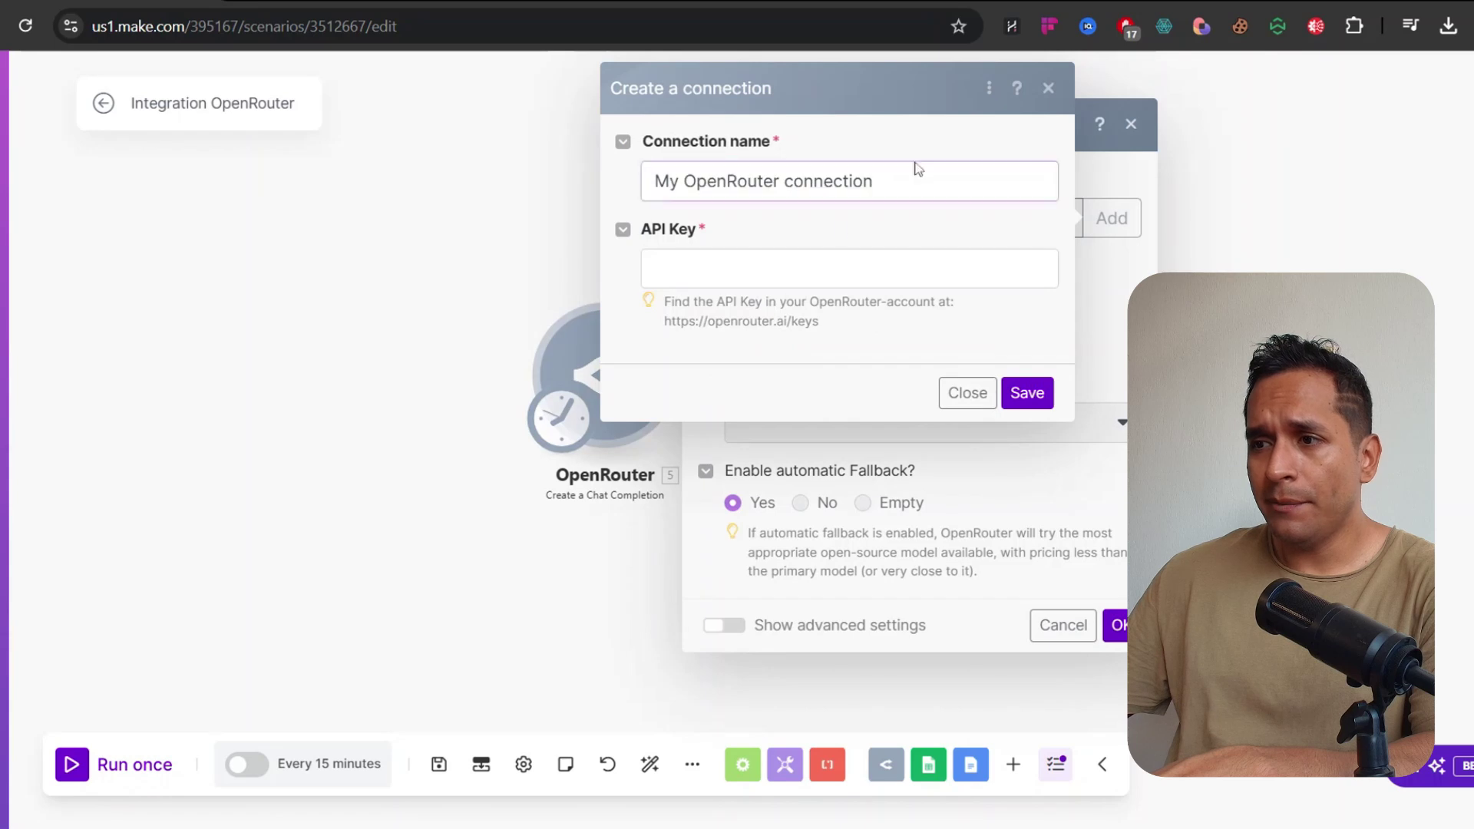
pyautogui.click(814, 266)
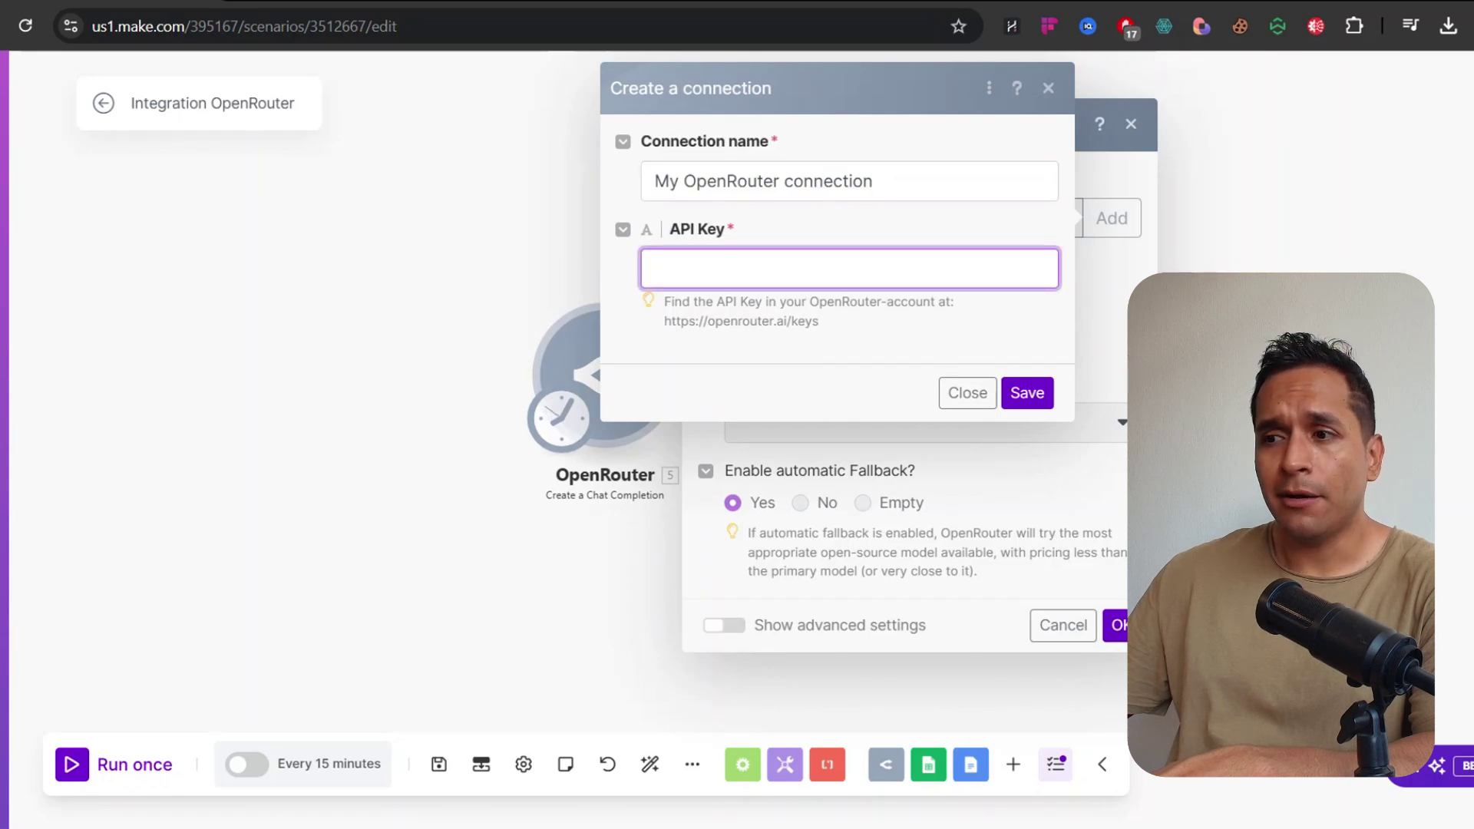
# Copy the openrouter.ai/keys link and open a new browser tab
pyautogui.moveTo(665, 323); pyautogui.dragTo(836, 358)
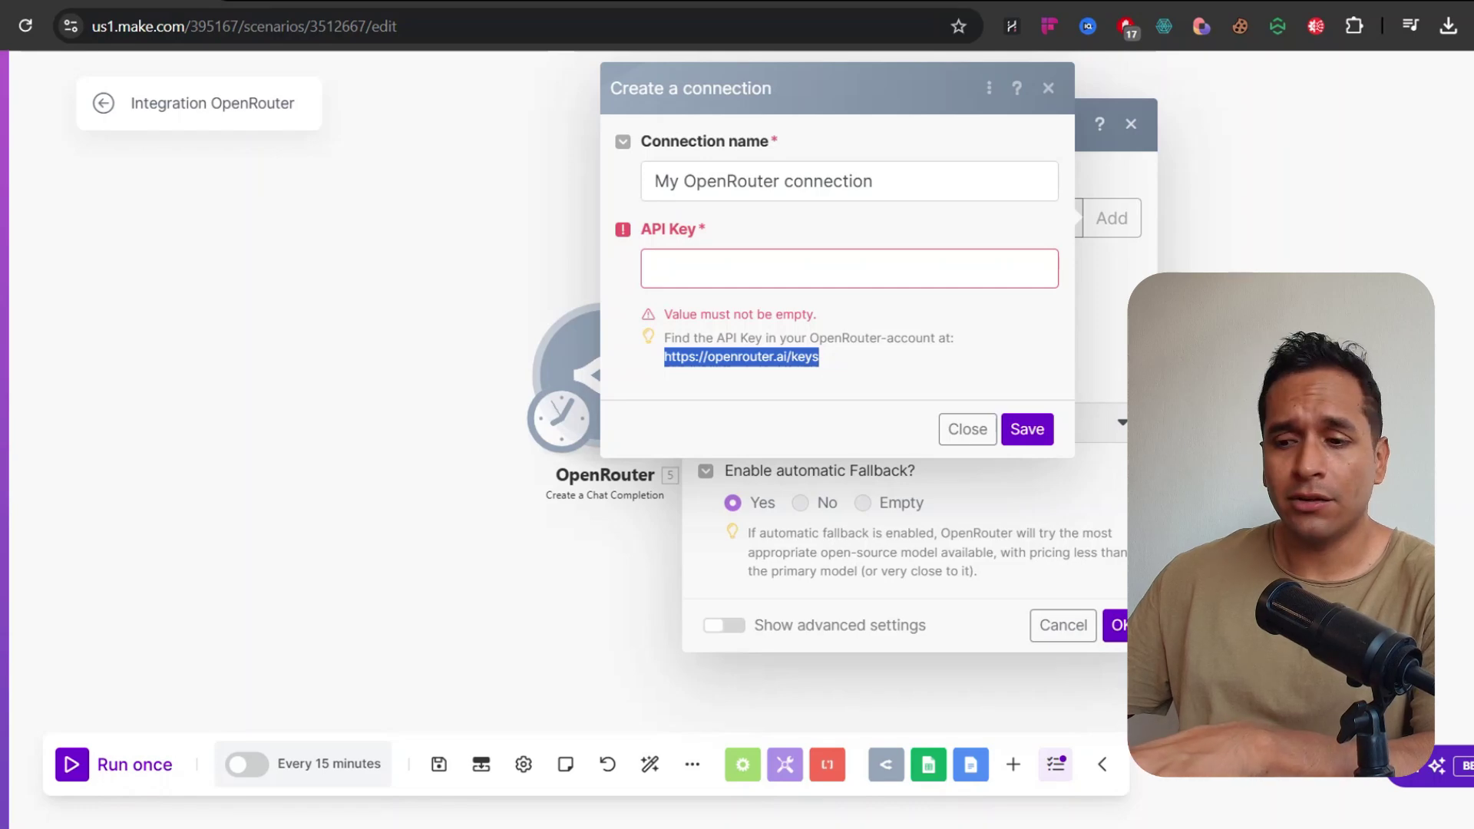
pyautogui.hotkey('ctrl', 'c')
pyautogui.hotkey('ctrl', 't')
# Go to openrouter.ai/keys and sign in with Google to reach the API Keys page
pyautogui.hotkey('ctrl', 'v')
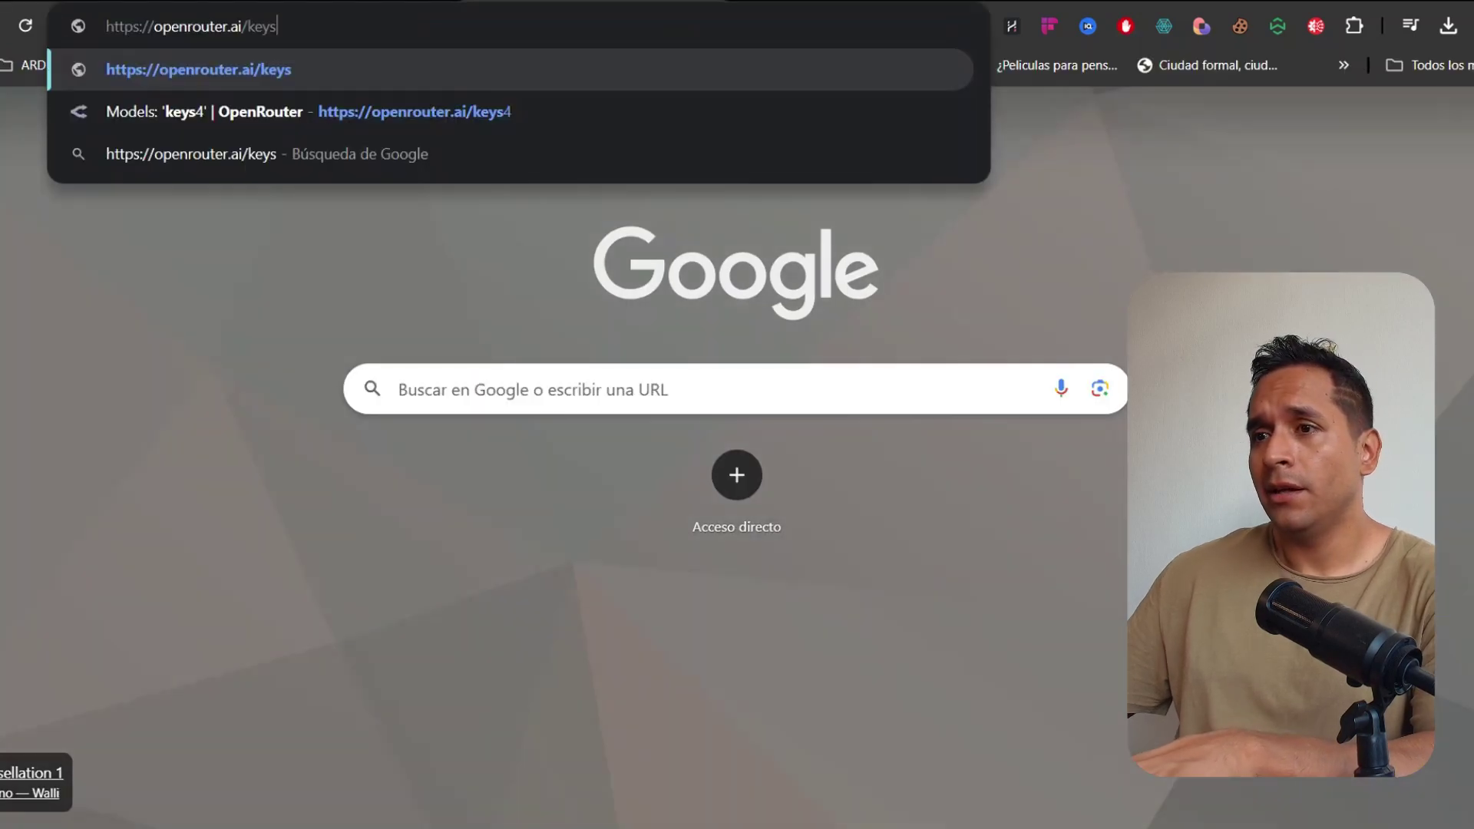
pyautogui.press('Return')
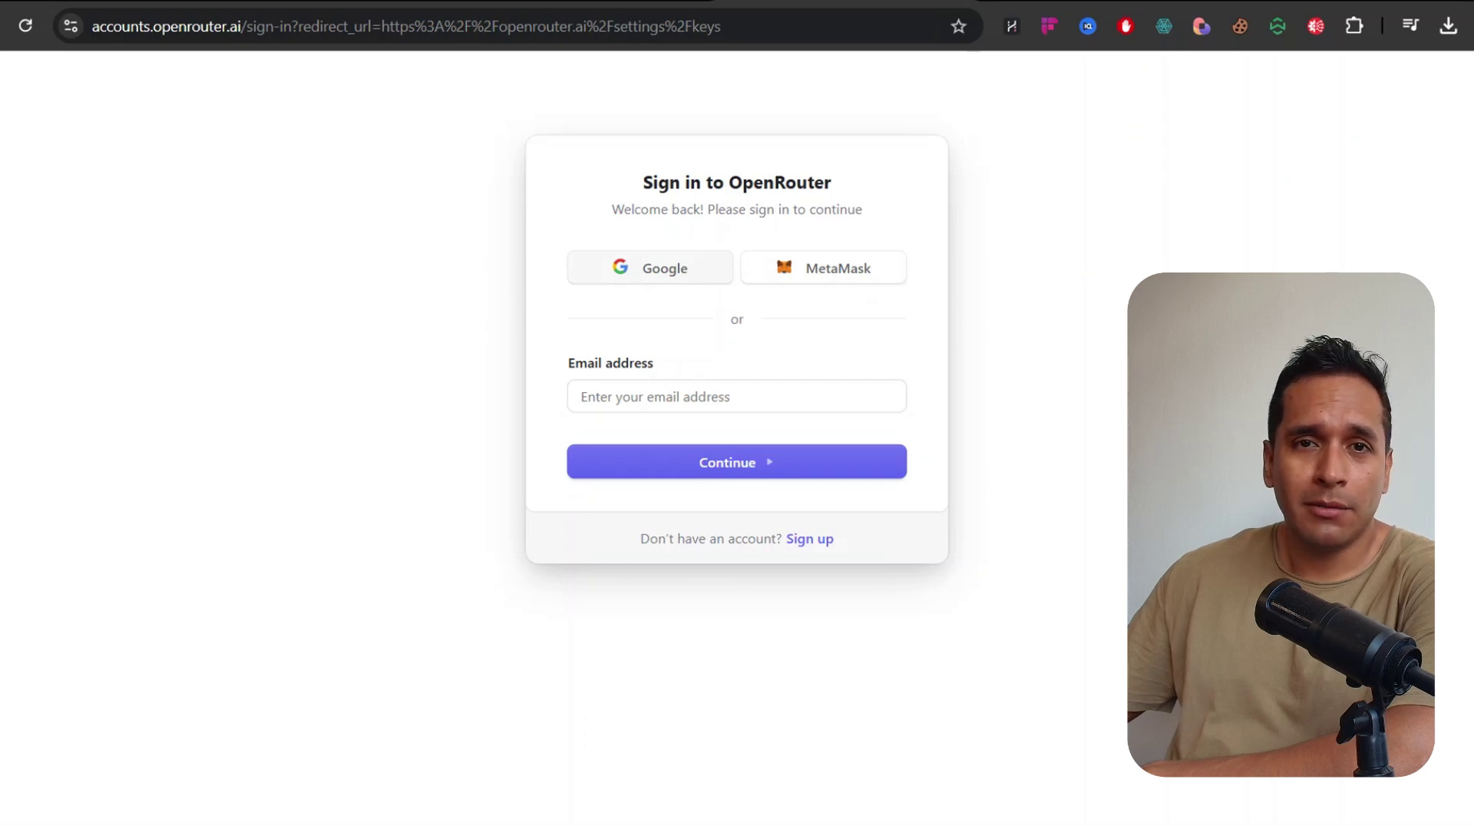
pyautogui.click(654, 277)
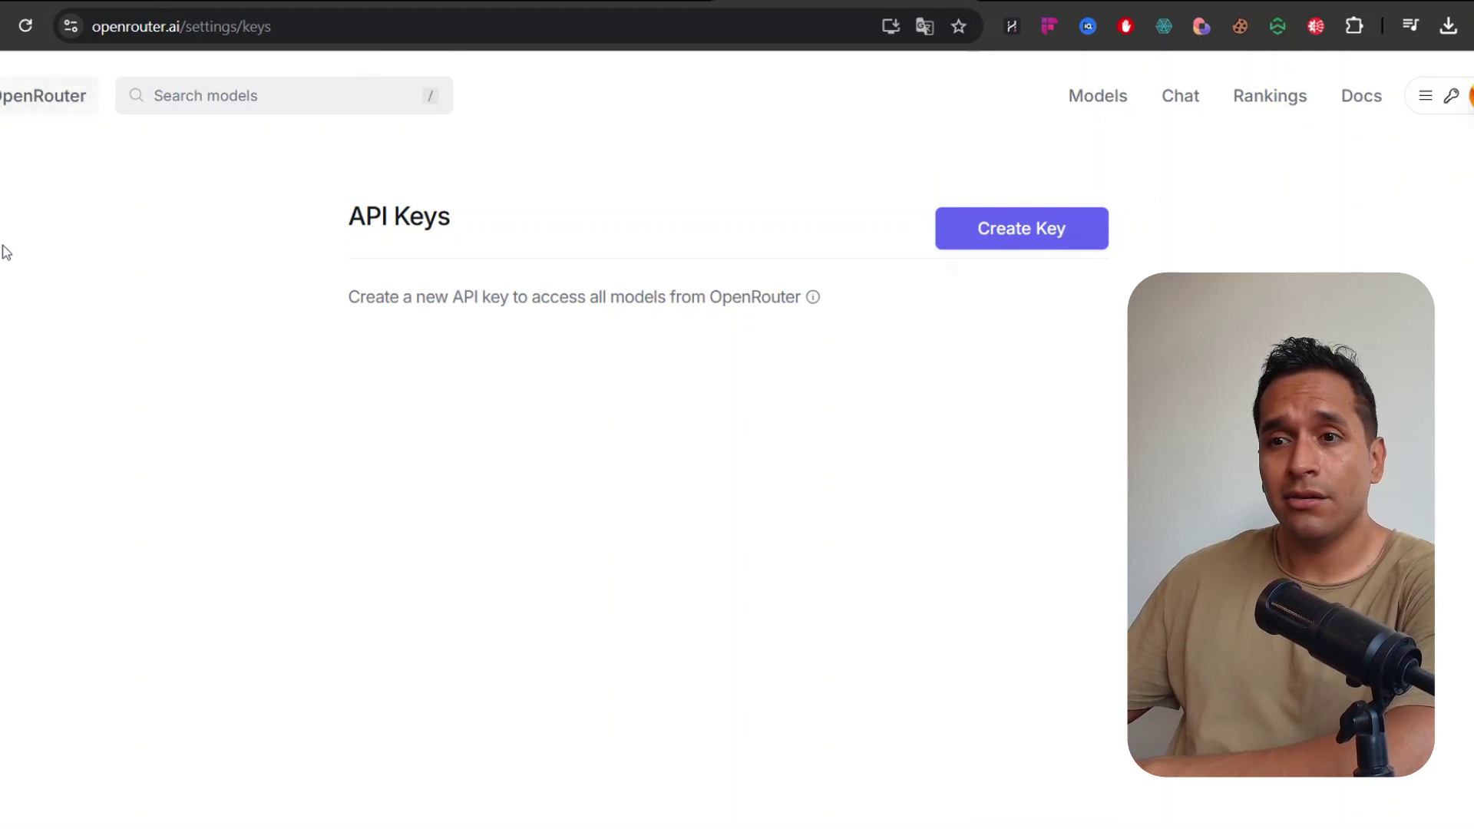
# Create a new OpenRouter API key named 'Deepseek Youtube'
pyautogui.click(1425, 97)
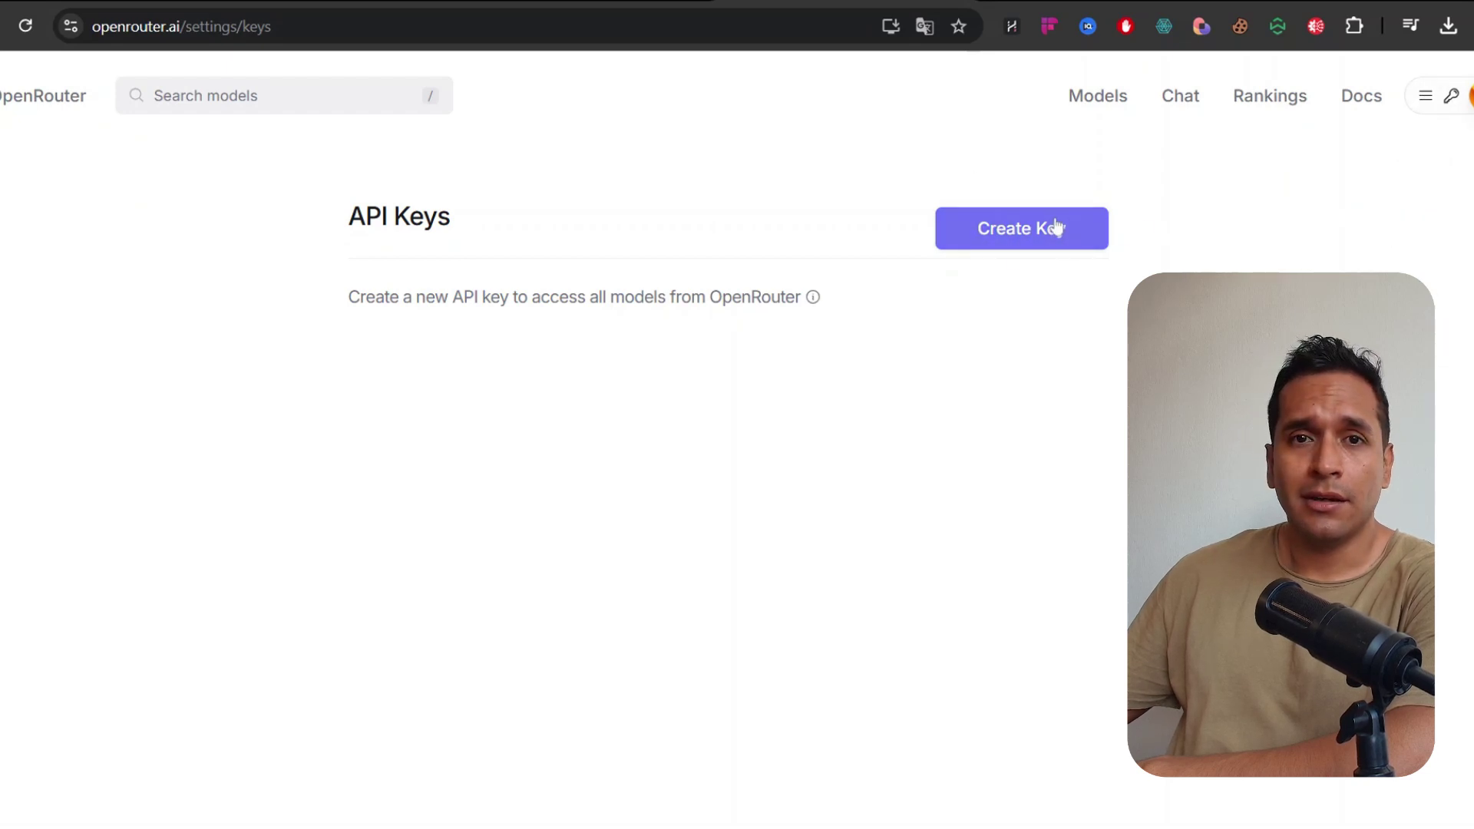
pyautogui.click(1029, 243)
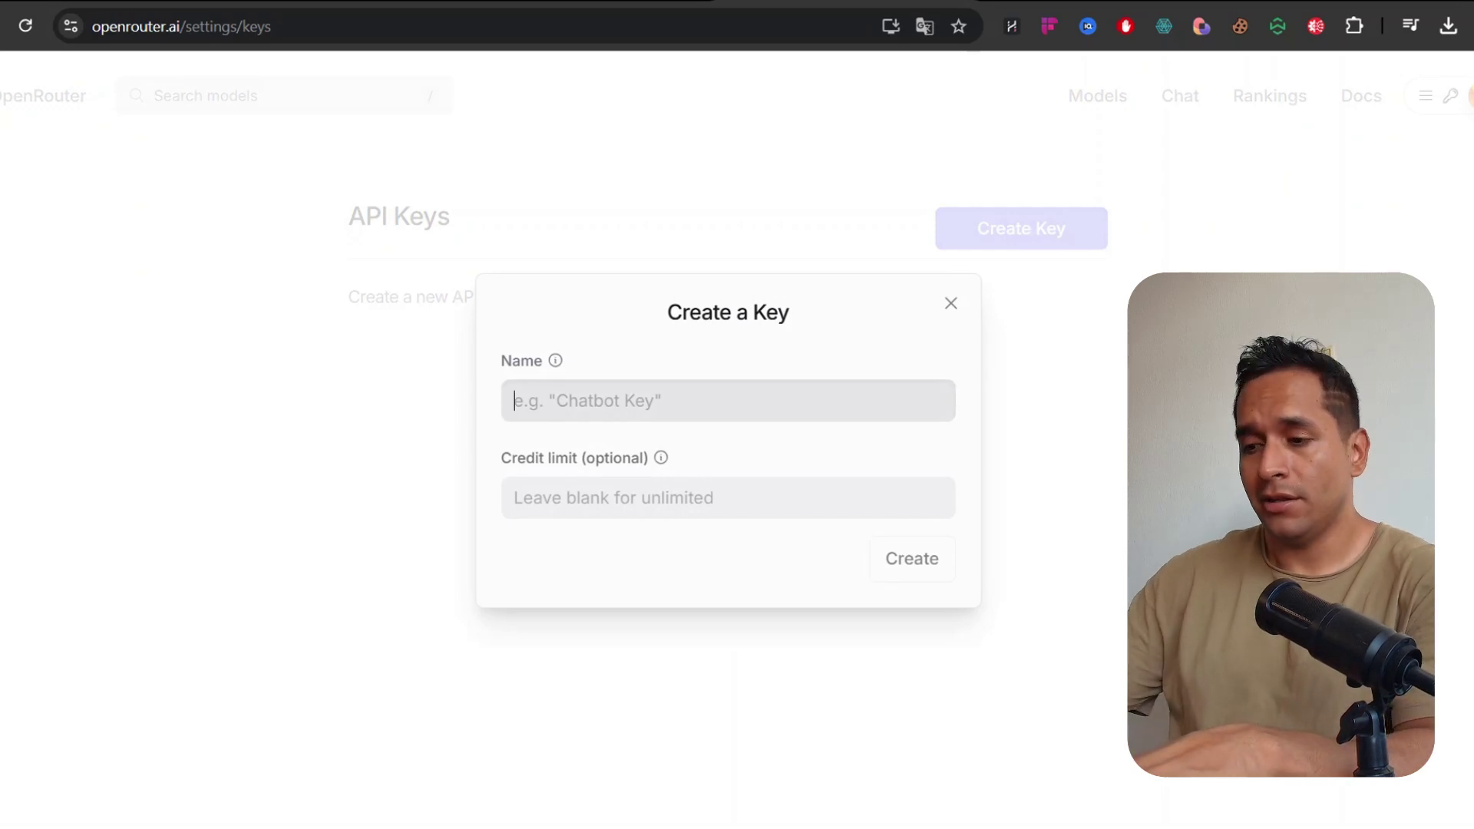
pyautogui.write('Make')
pyautogui.press('BackSpace')
pyautogui.press('BackSpace')
pyautogui.press('BackSpace')
pyautogui.press('BackSpace')
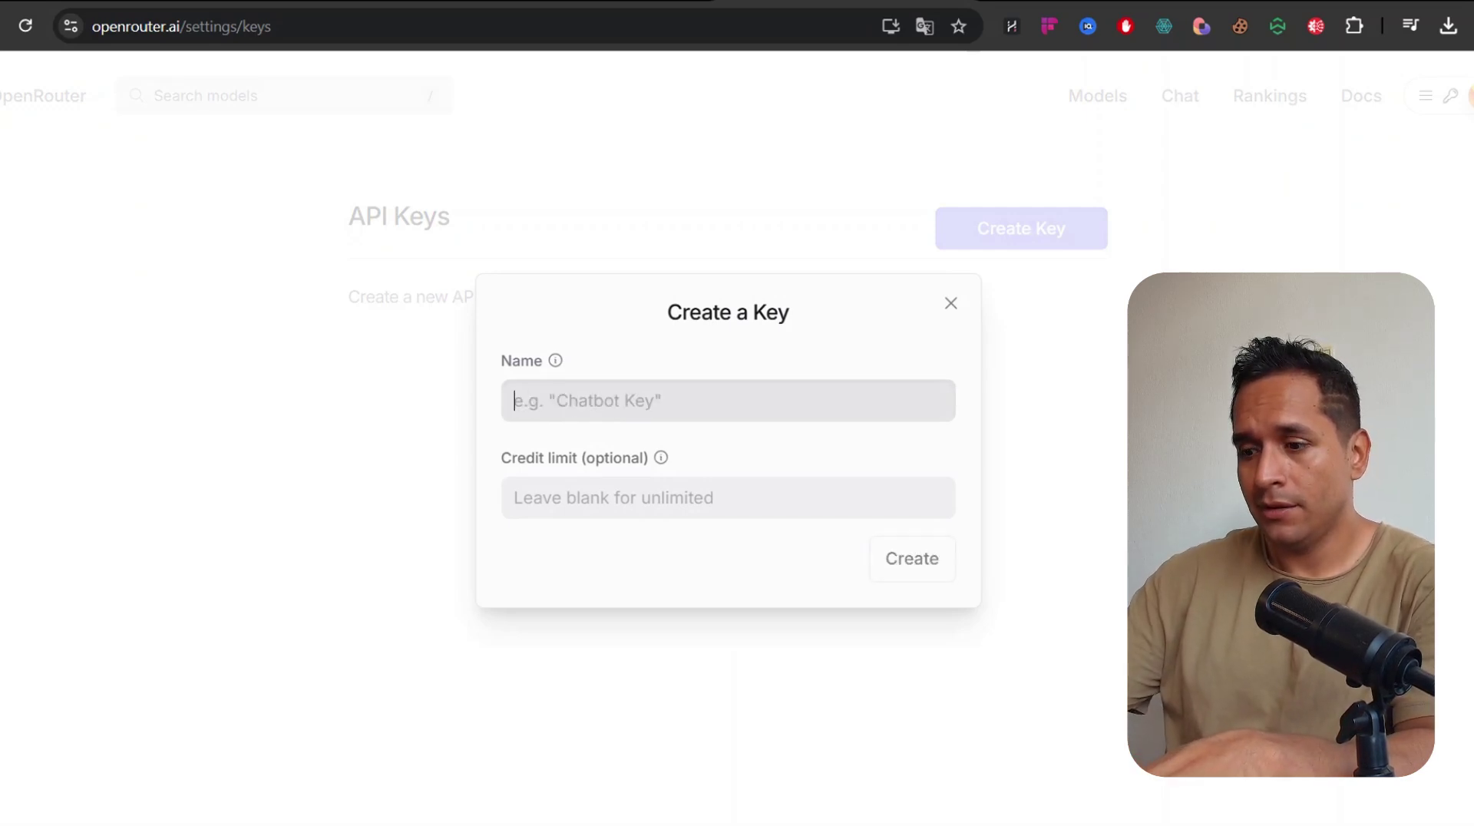
pyautogui.write('Deepsk')
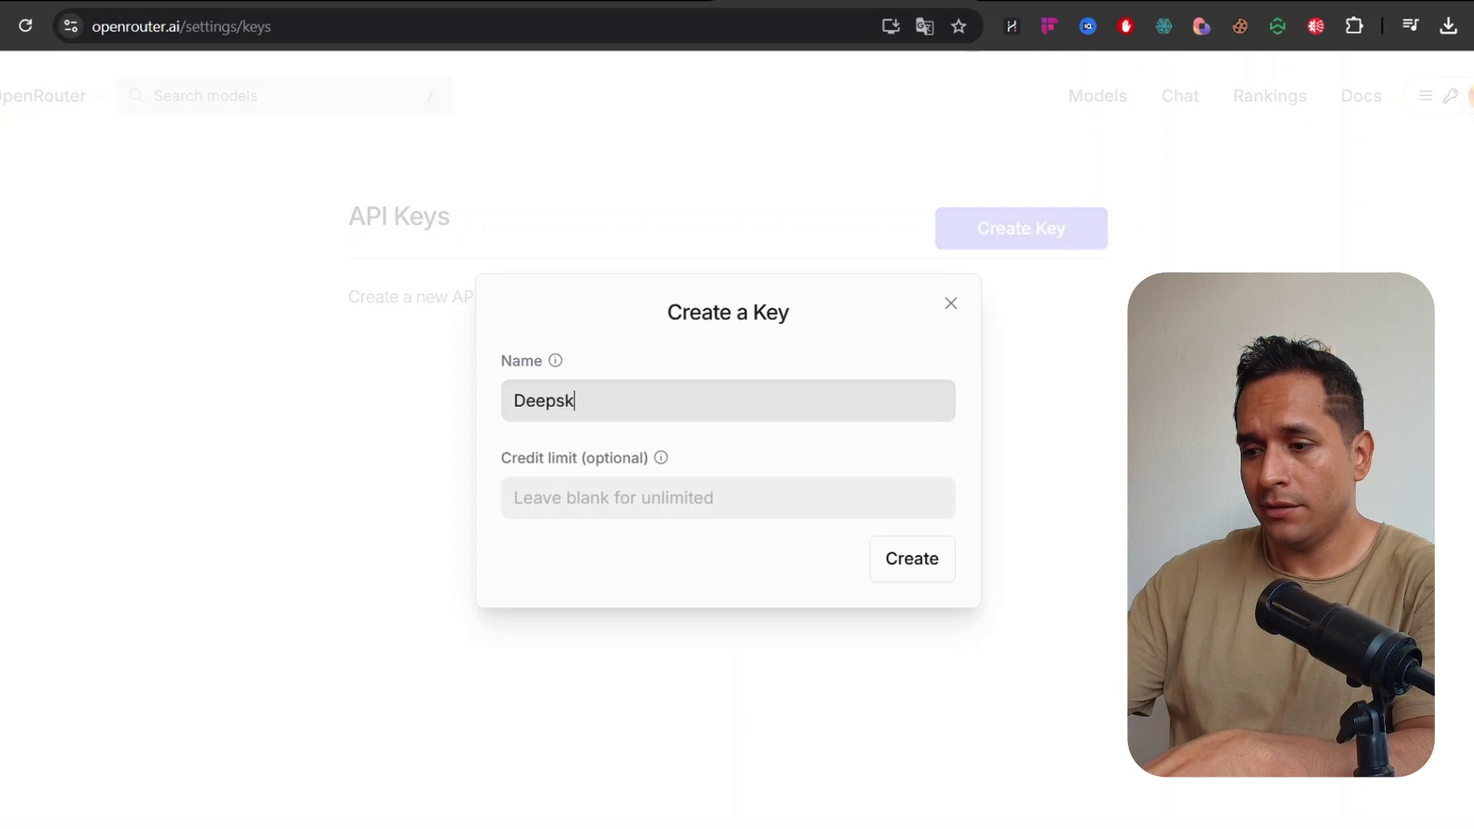
pyautogui.write('ek Youtube')
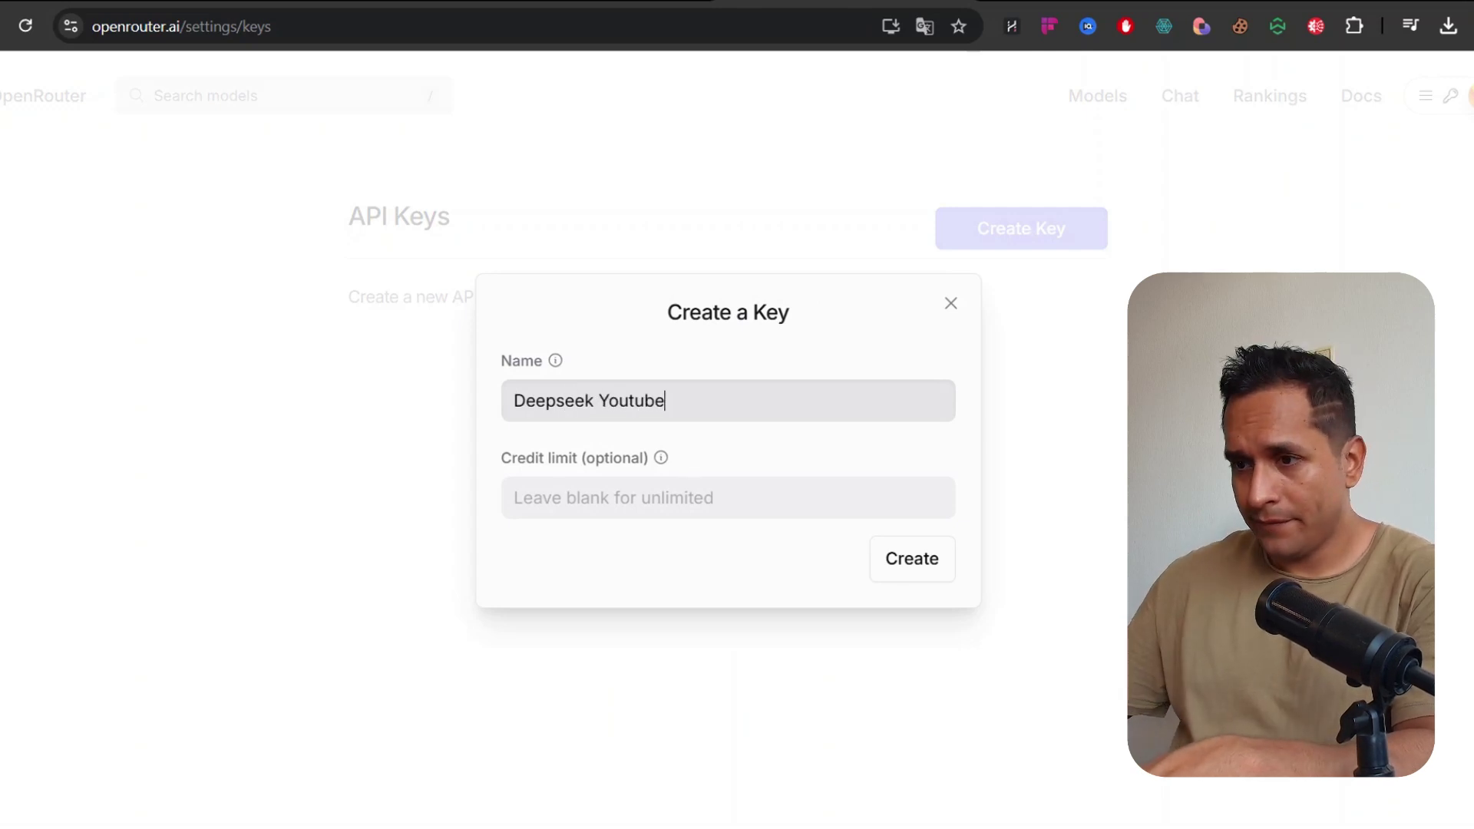
pyautogui.click(912, 561)
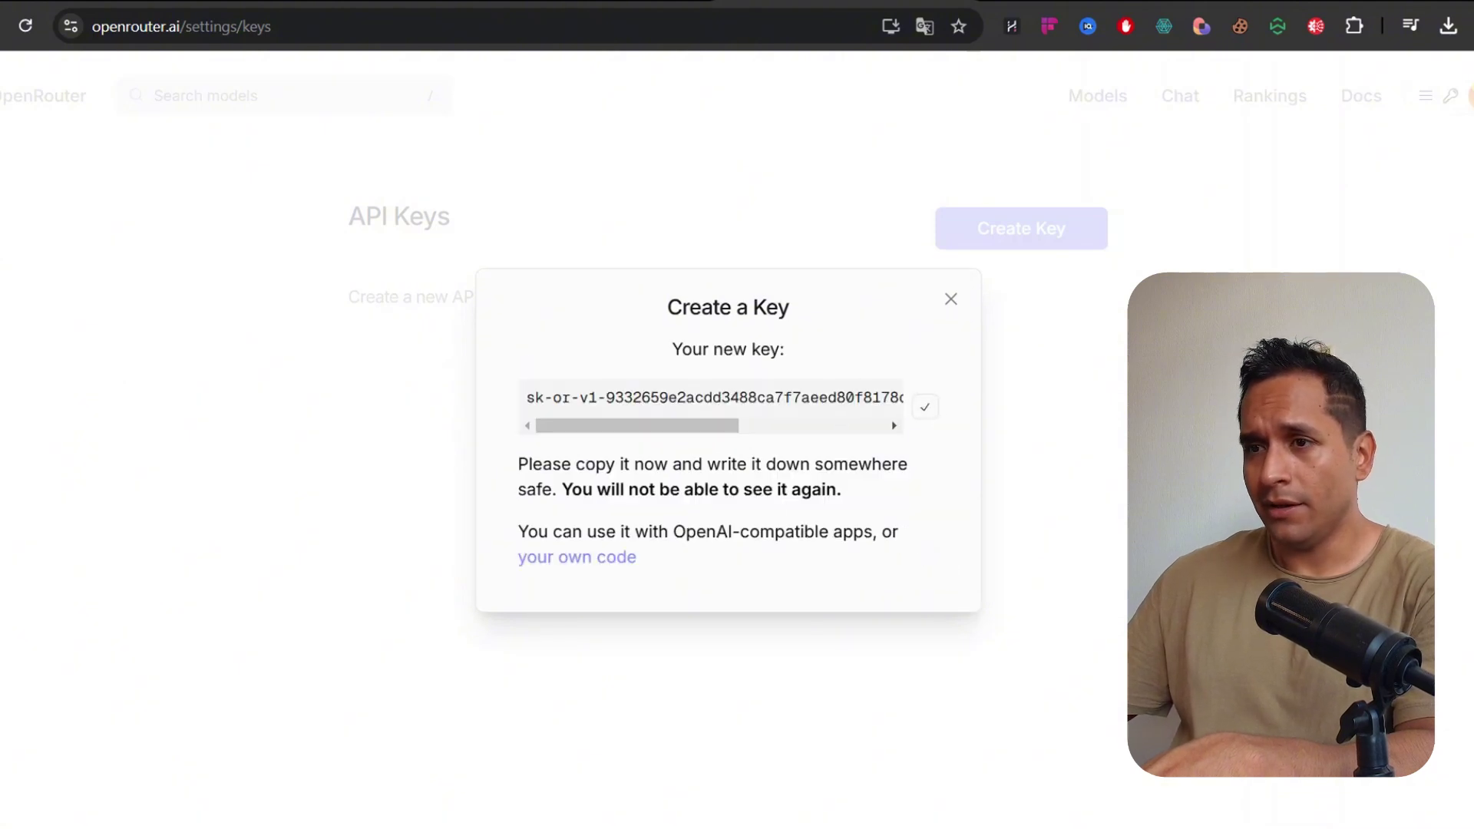
# Paste the API key into Make's connection, name it 'Deepseek V3 Youtube' and save it
pyautogui.hotkey('ctrl', 'shift', 'Tab')
pyautogui.click(833, 270)
pyautogui.hotkey('ctrl', 'v')
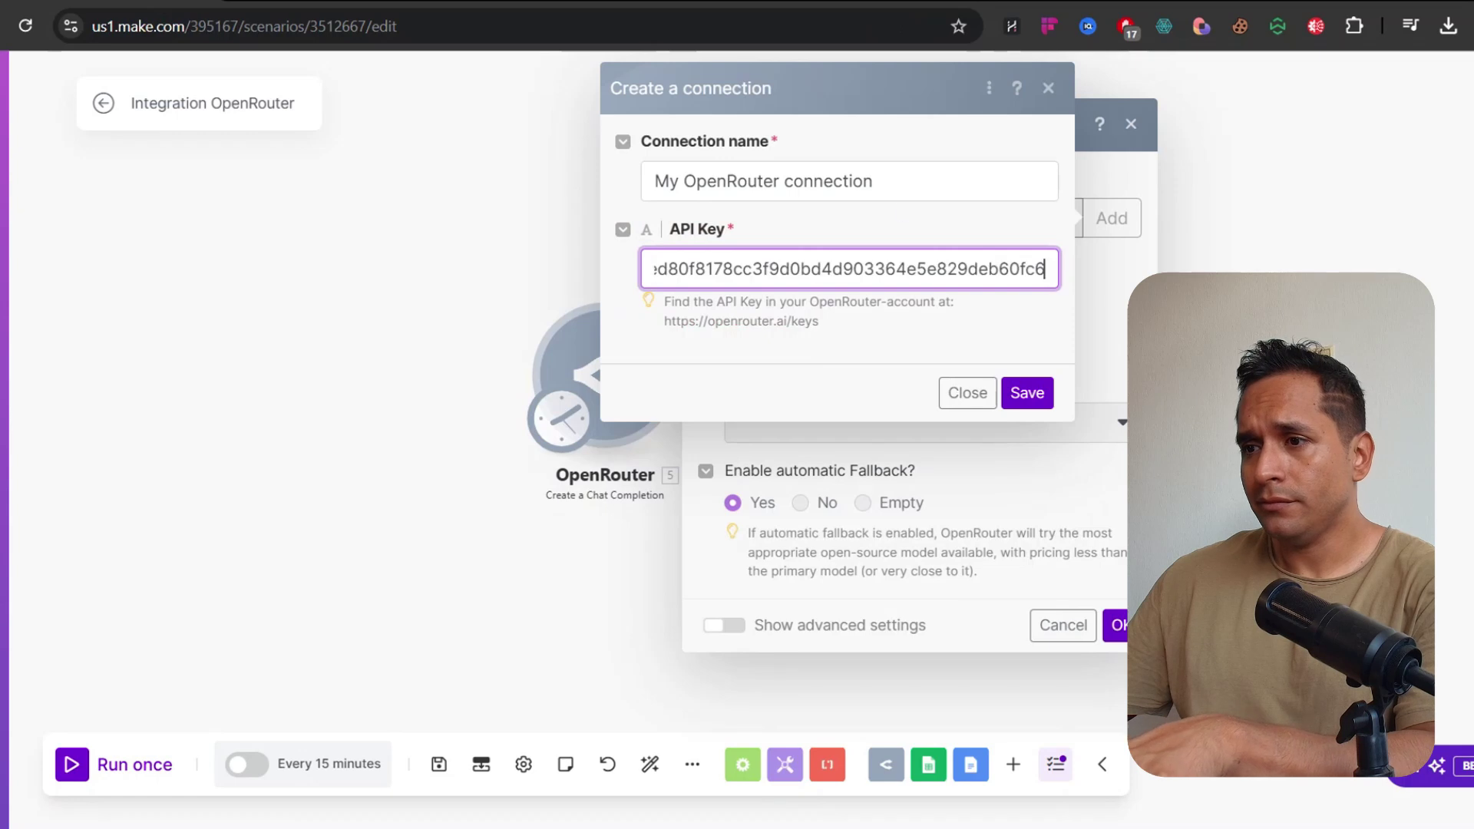
pyautogui.moveTo(891, 182); pyautogui.dragTo(849, 182)
pyautogui.hotkey('ctrl', 'a')
pyautogui.write('Deep')
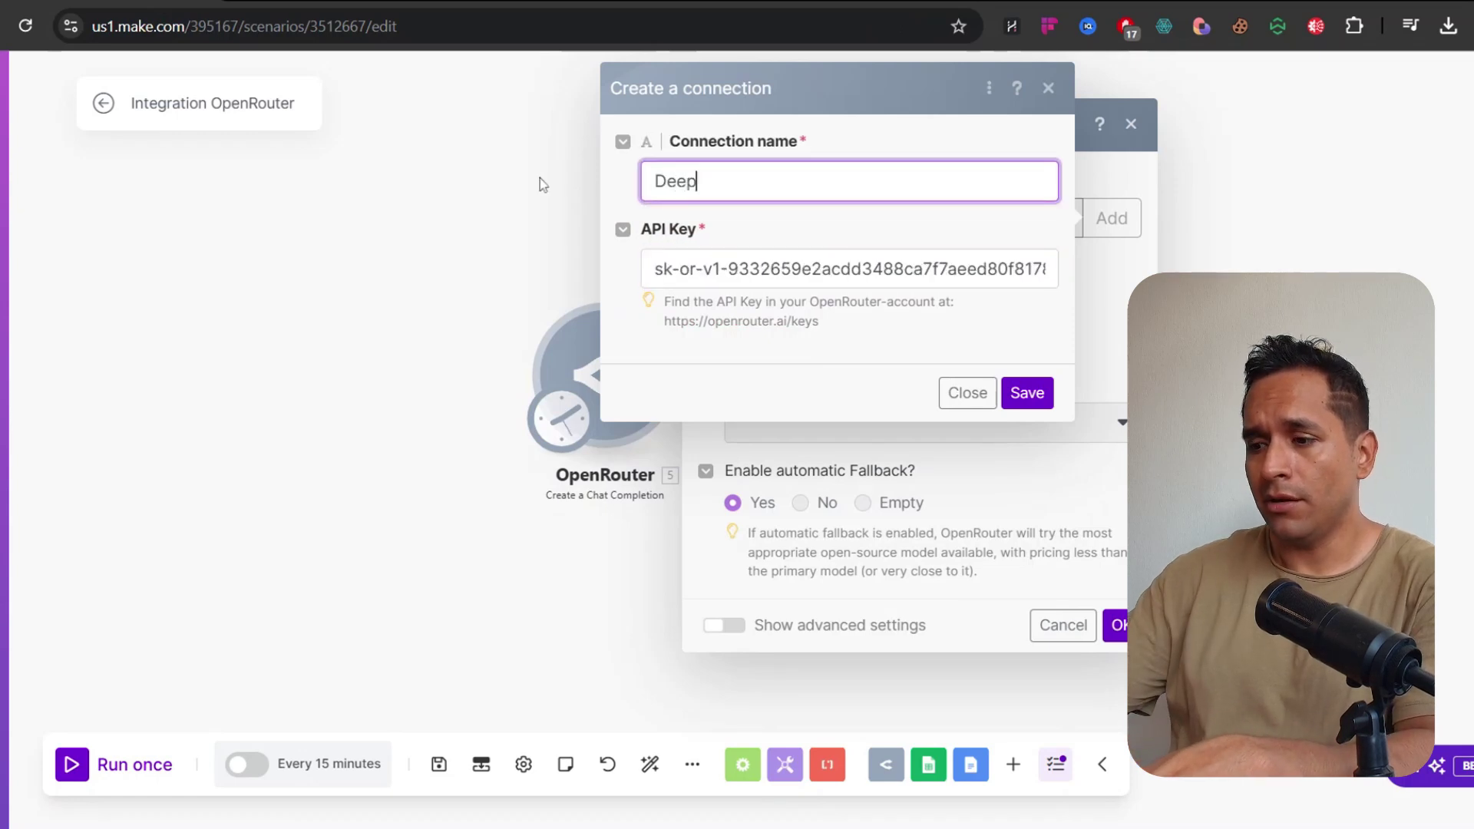
pyautogui.write('seek V')
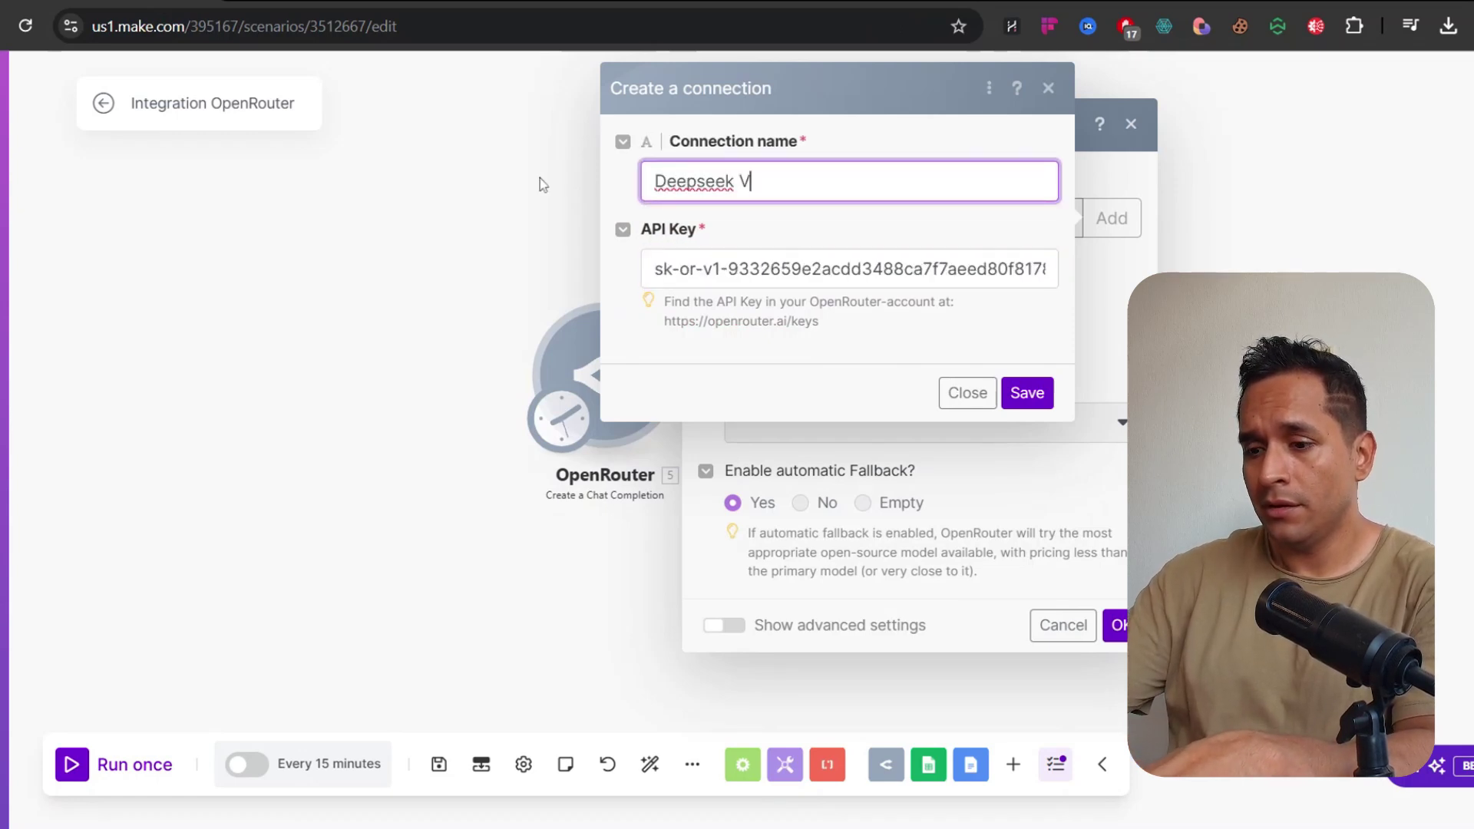
pyautogui.write('3 Youtube')
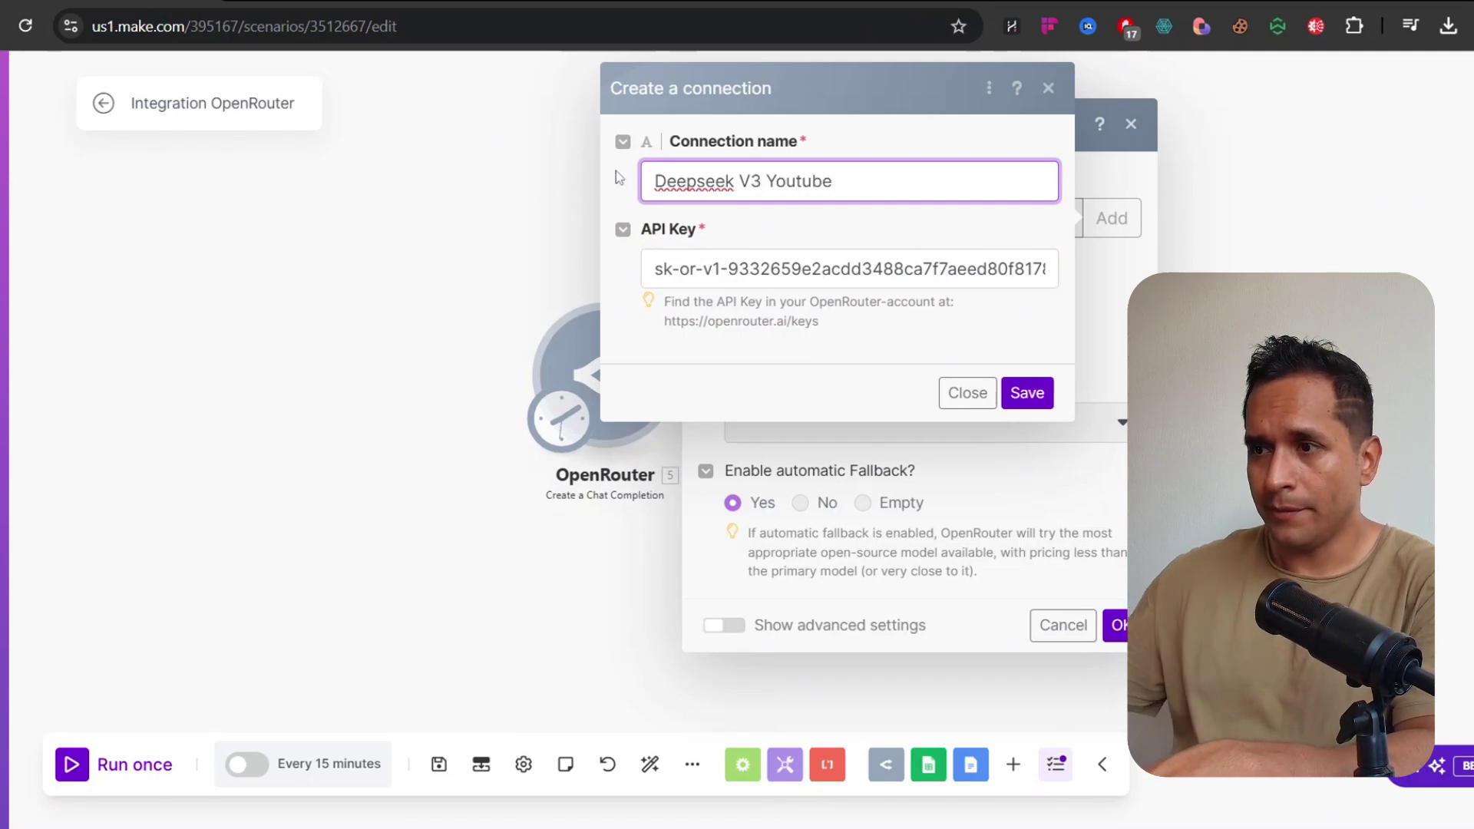
pyautogui.click(1044, 393)
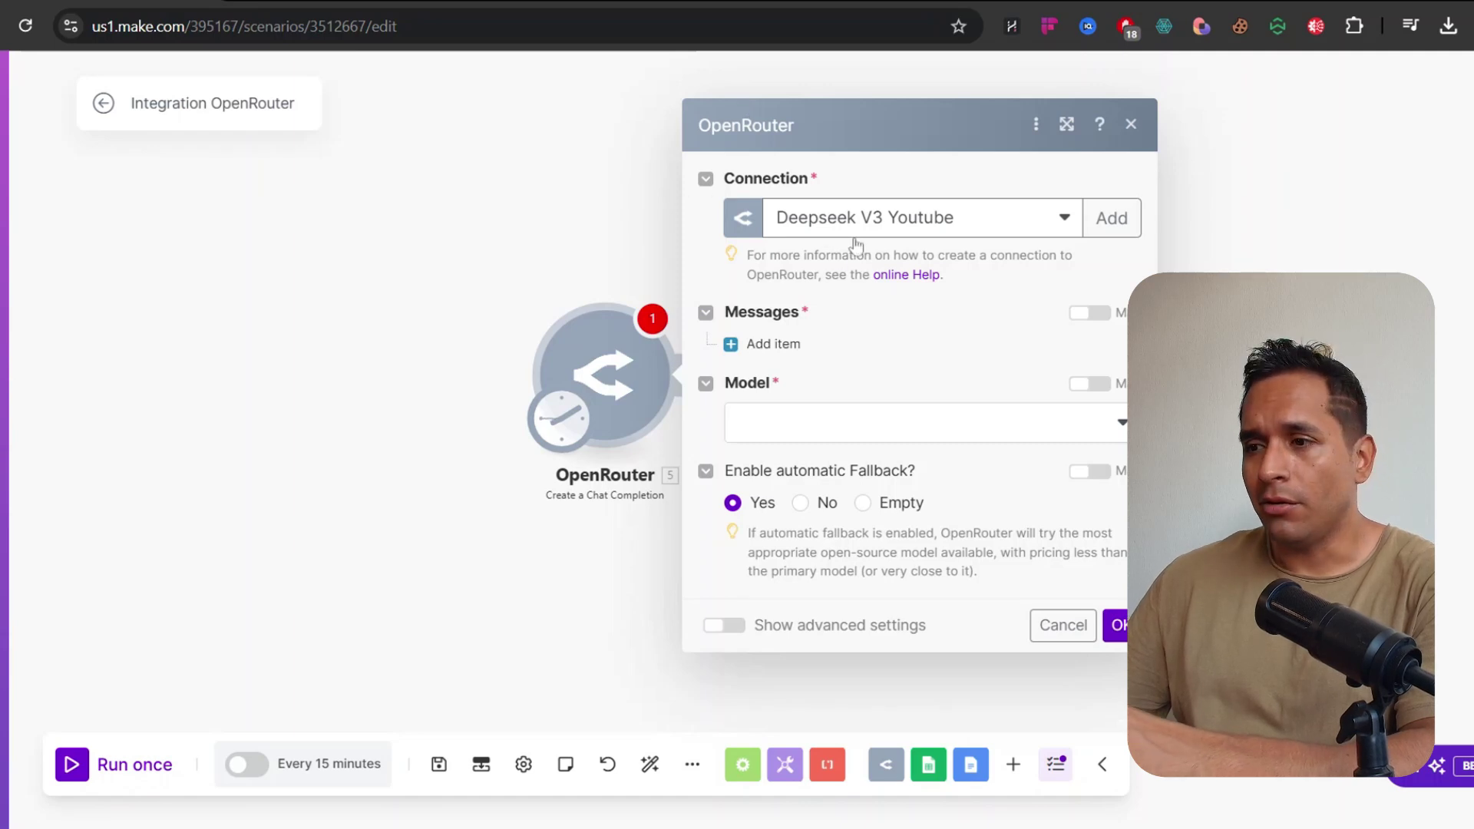
# Add a Messages item and then remove it, leaving Messages empty
pyautogui.click(764, 344)
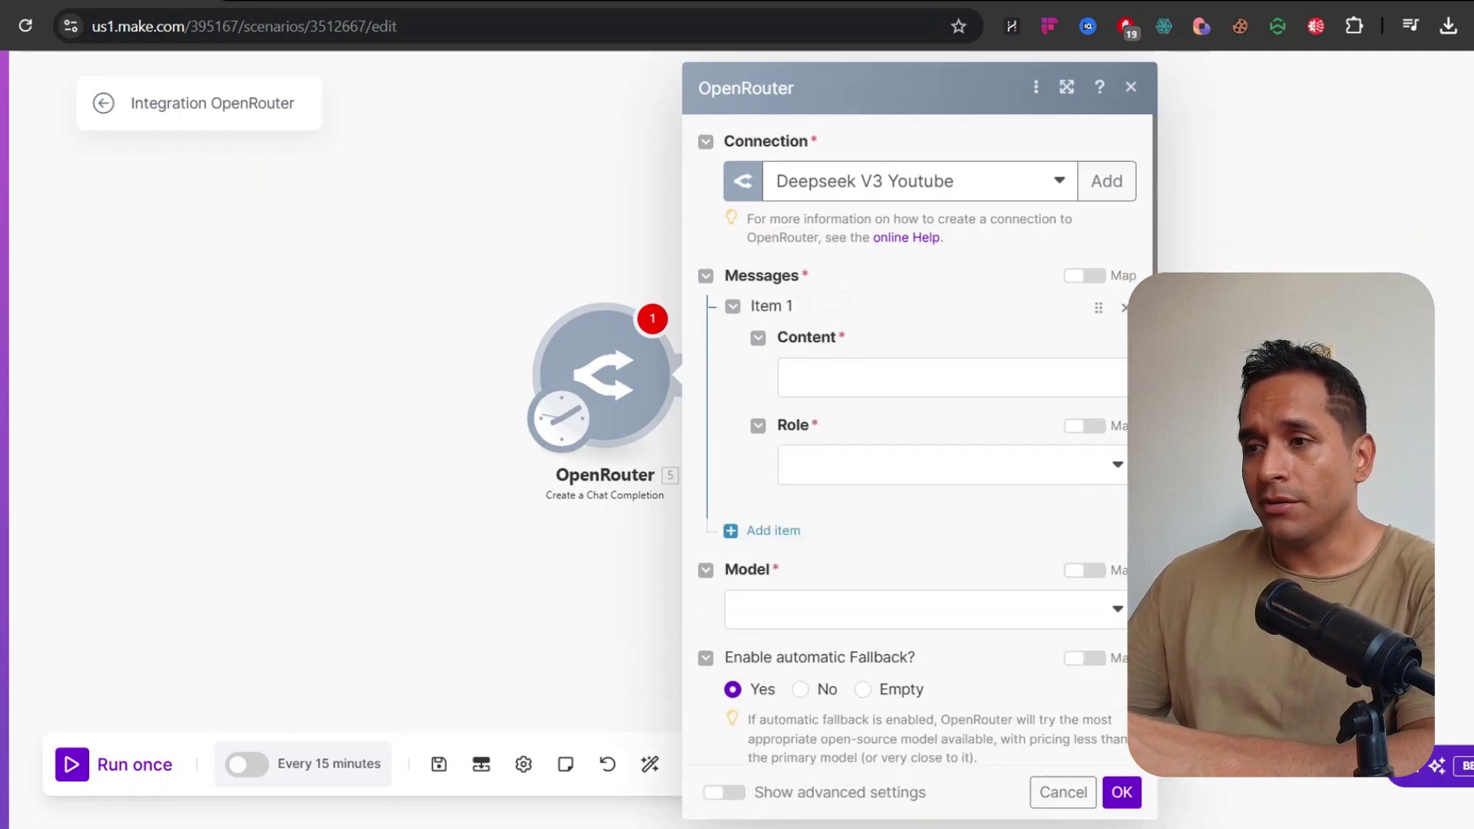
pyautogui.click(997, 470)
pyautogui.click(764, 401)
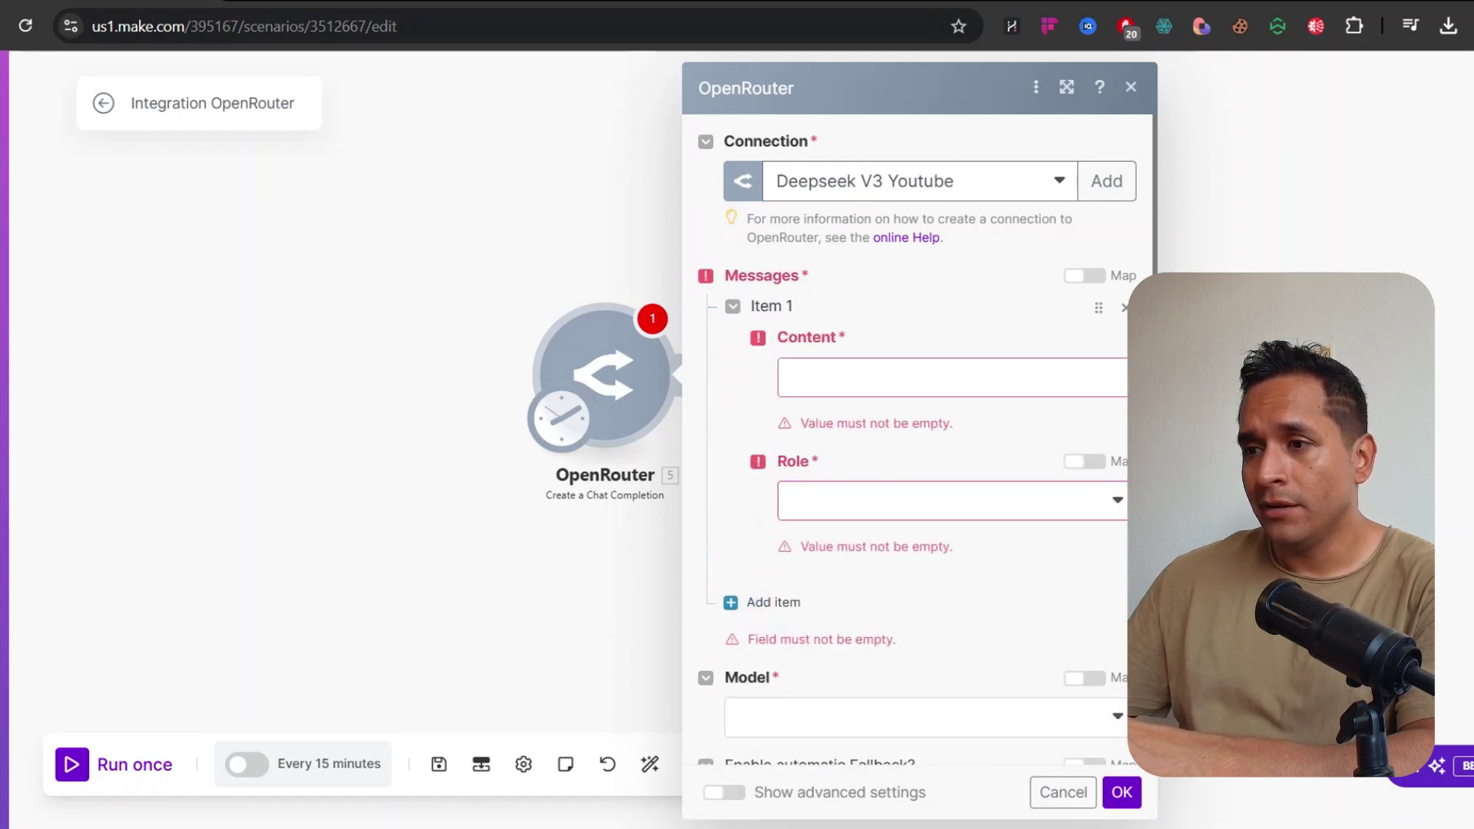
pyautogui.click(1125, 308)
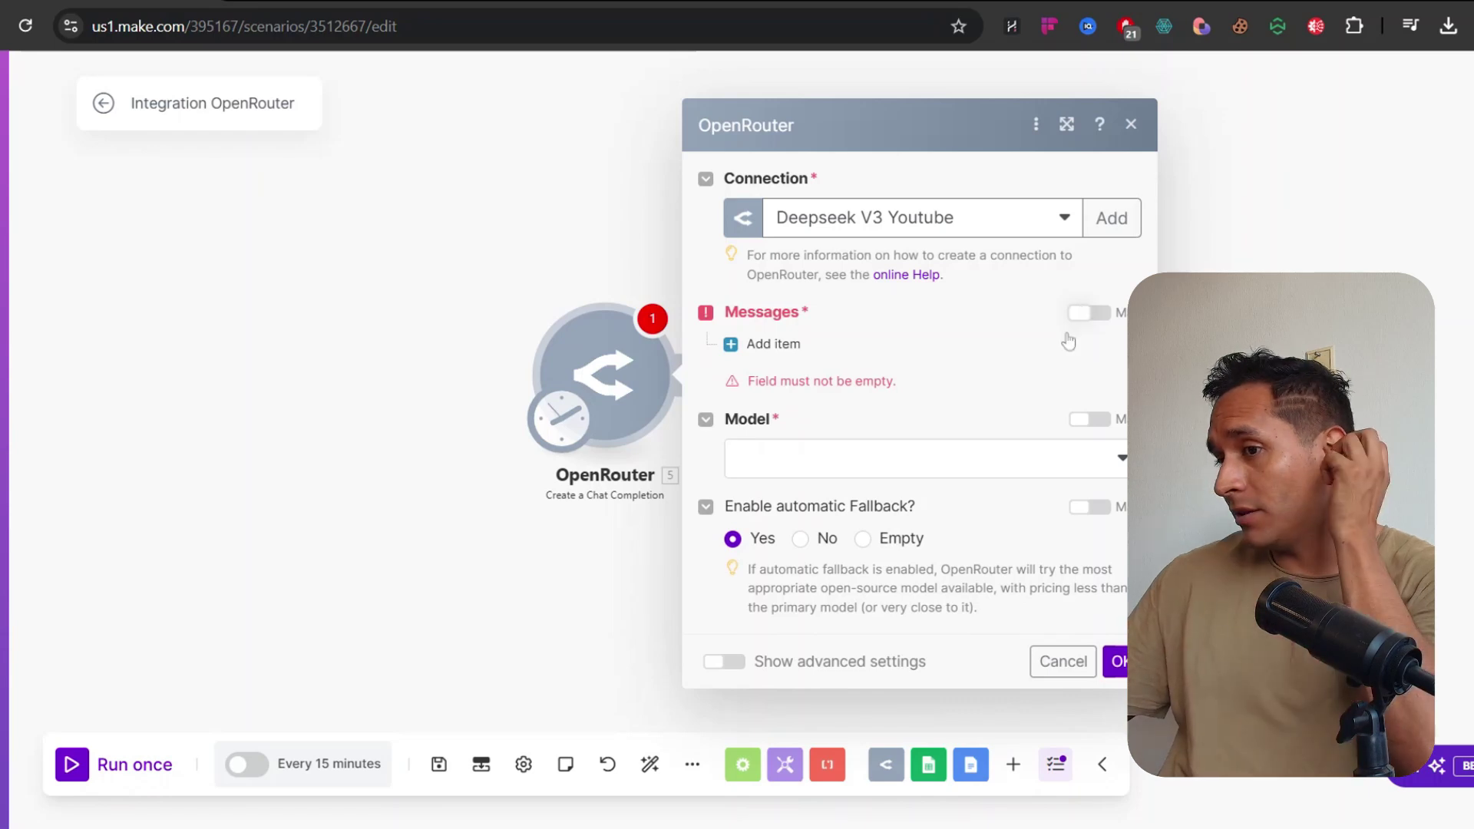
# Set the OpenRouter module's model to DeepSeek V3
pyautogui.click(1003, 473)
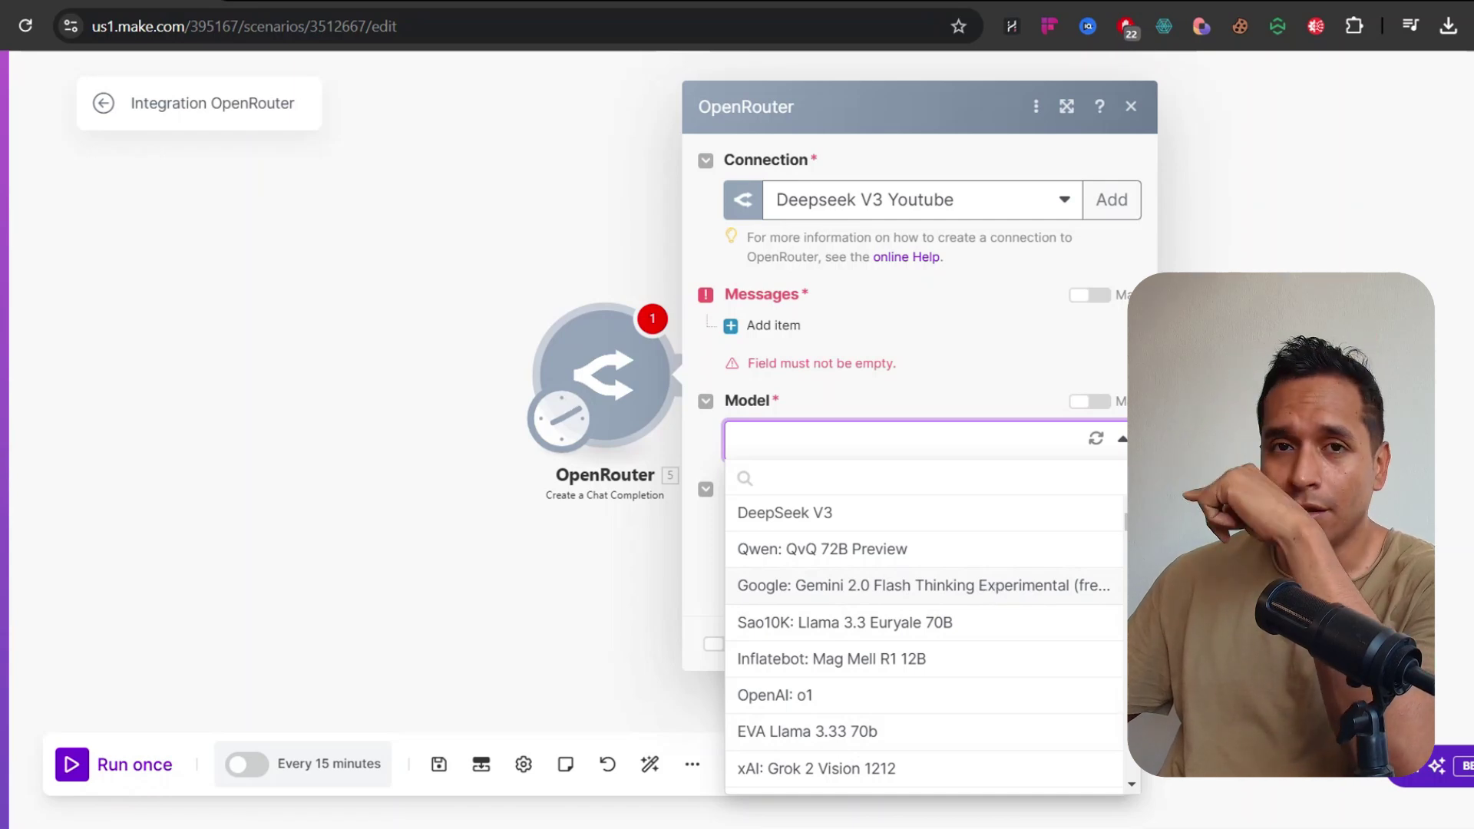
pyautogui.scroll(-1, 999, 594)
pyautogui.scroll(-3, 999, 593)
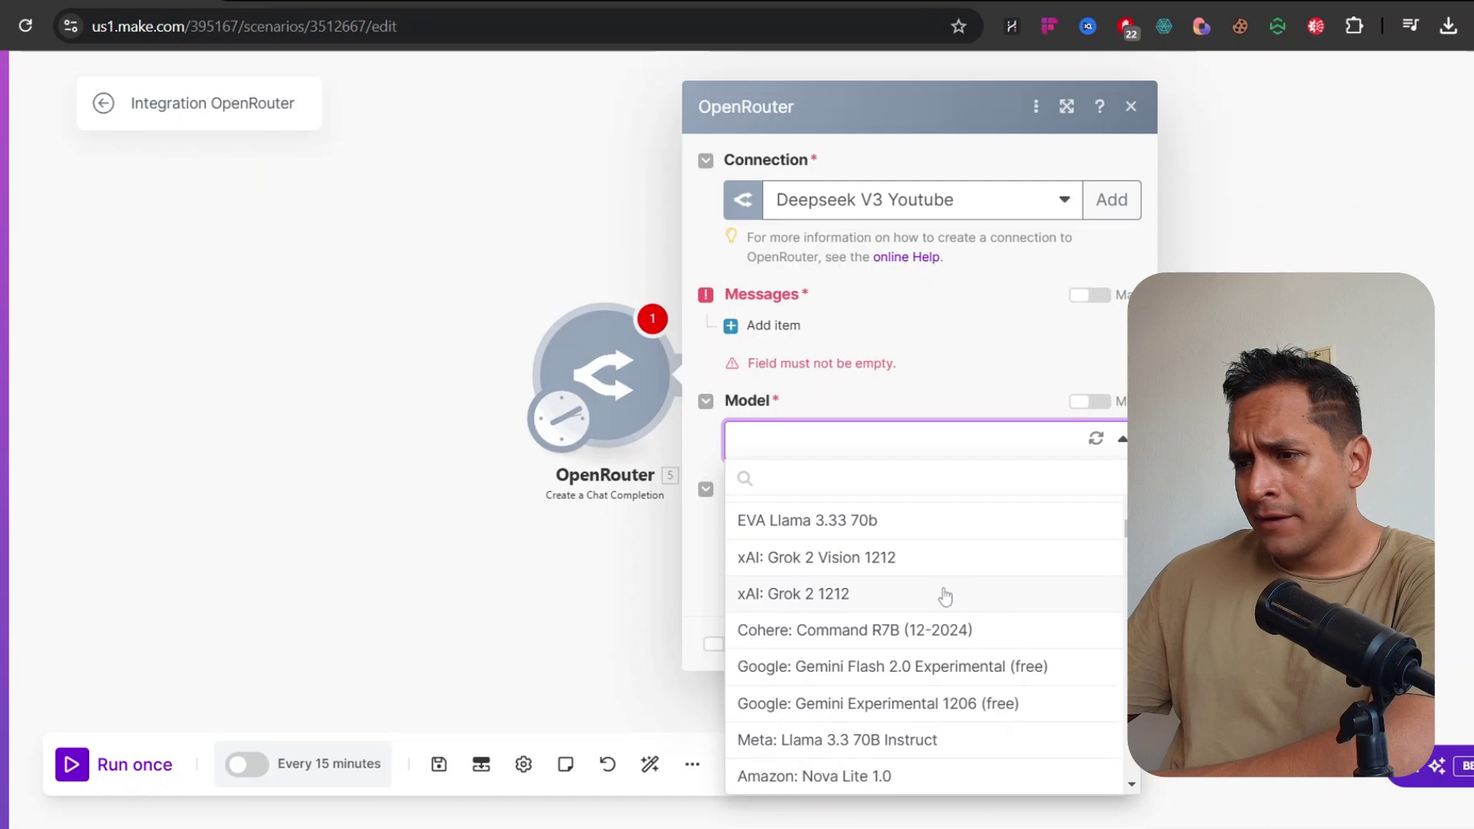
pyautogui.scroll(-3, 945, 595)
pyautogui.scroll(-12, 884, 572)
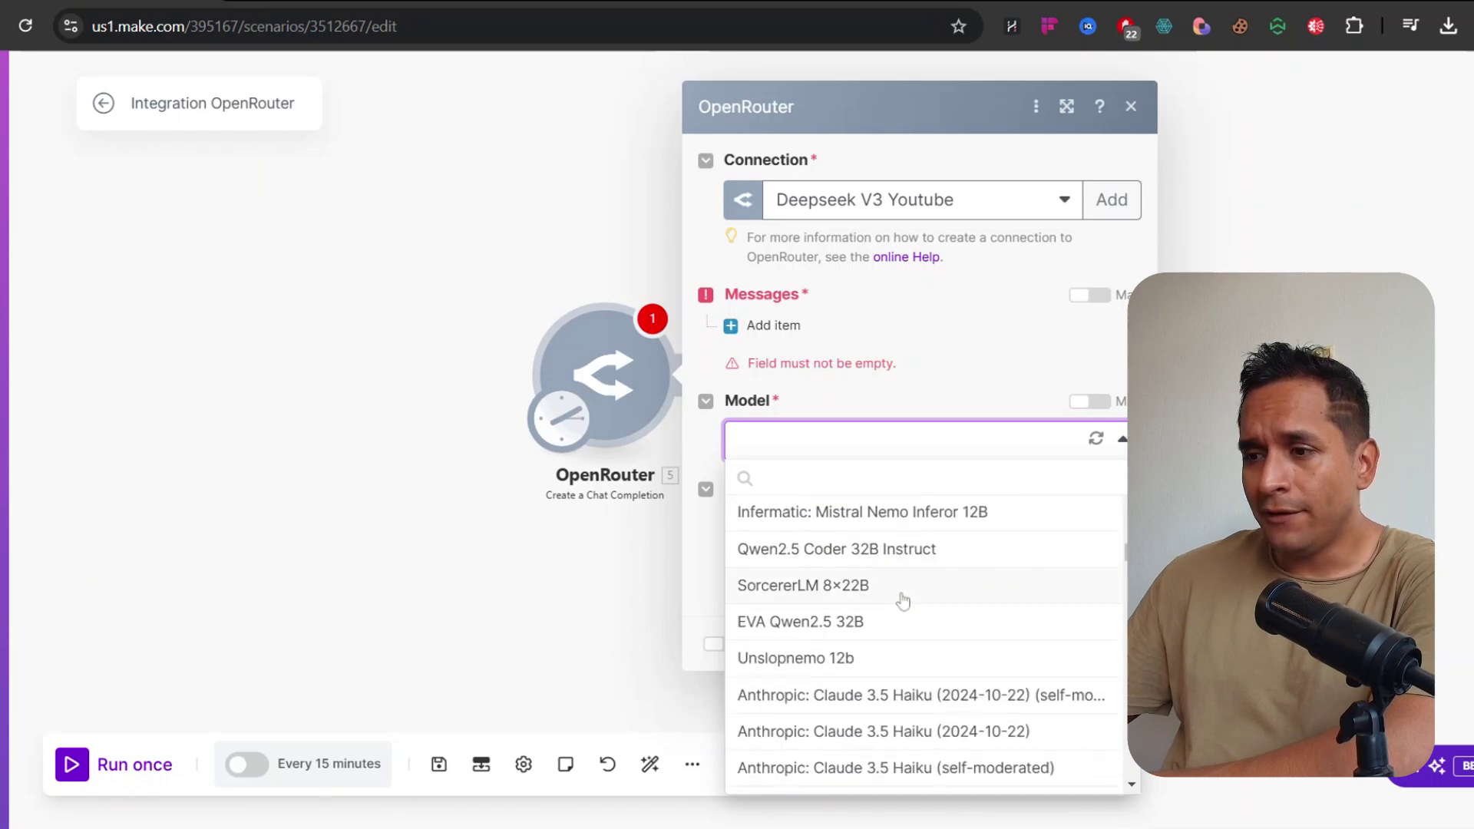
pyautogui.scroll(-15, 998, 613)
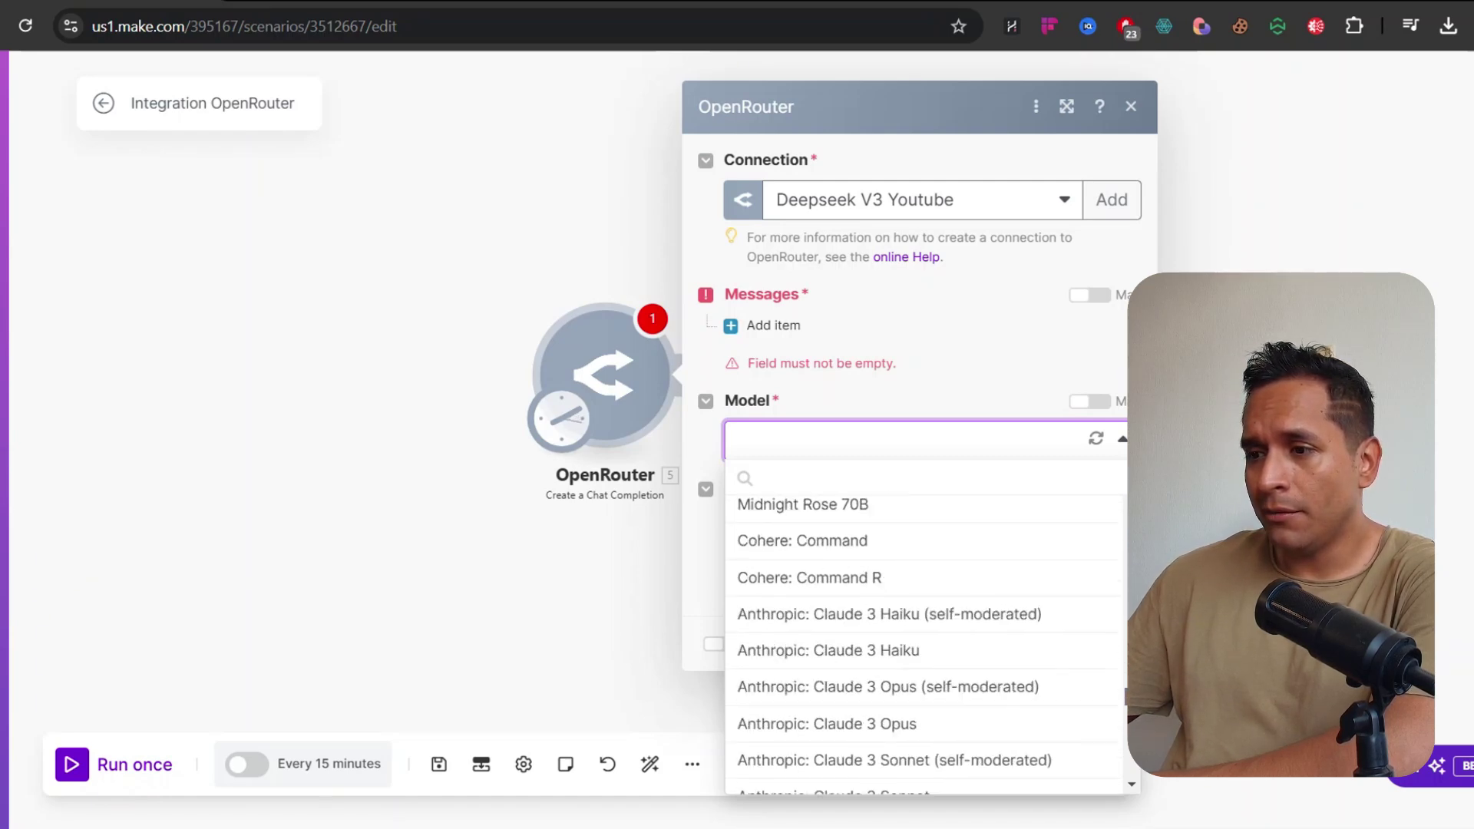
pyautogui.moveTo(1132, 604); pyautogui.dragTo(1132, 522)
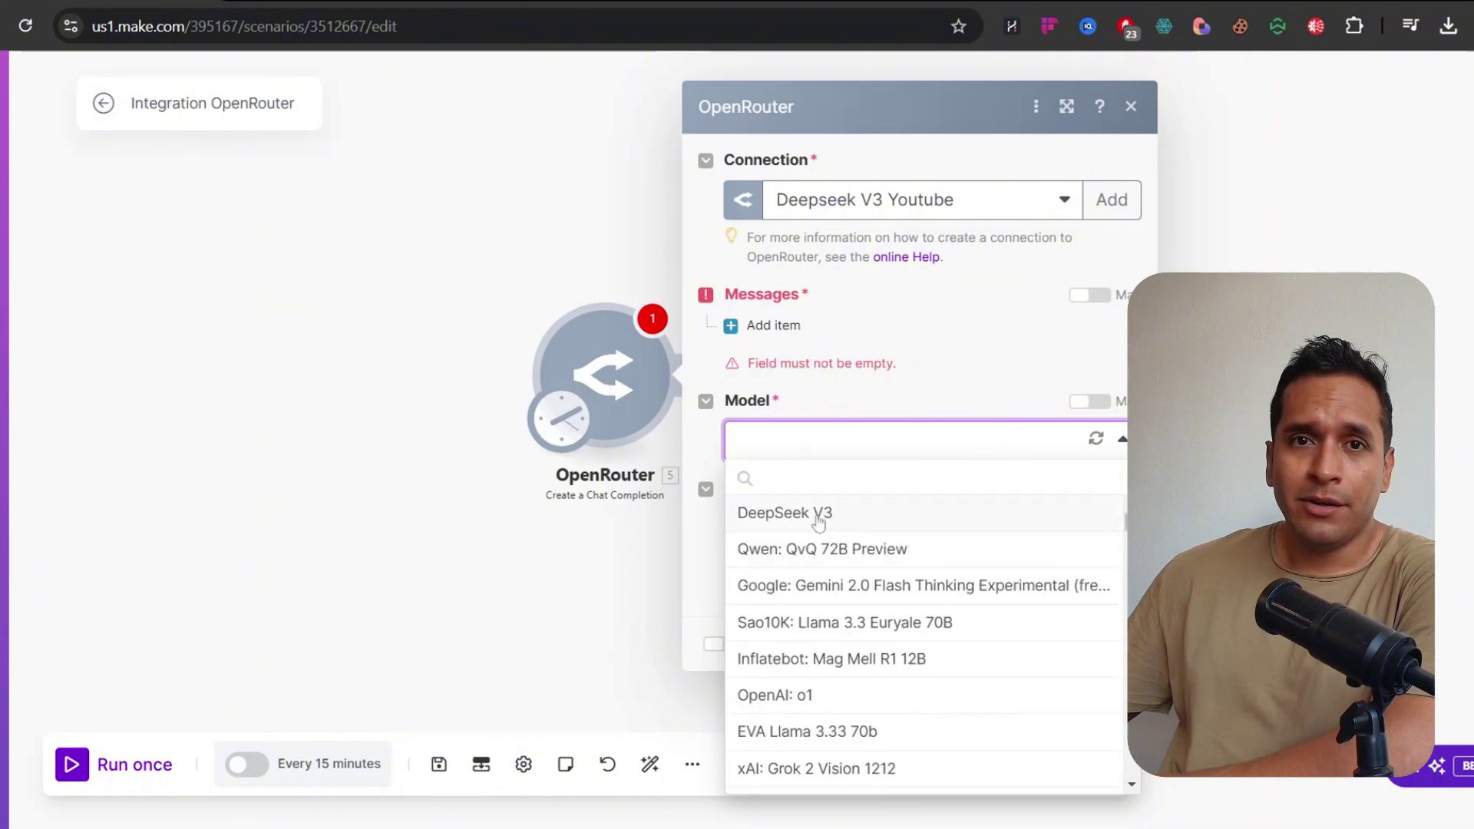
pyautogui.click(816, 520)
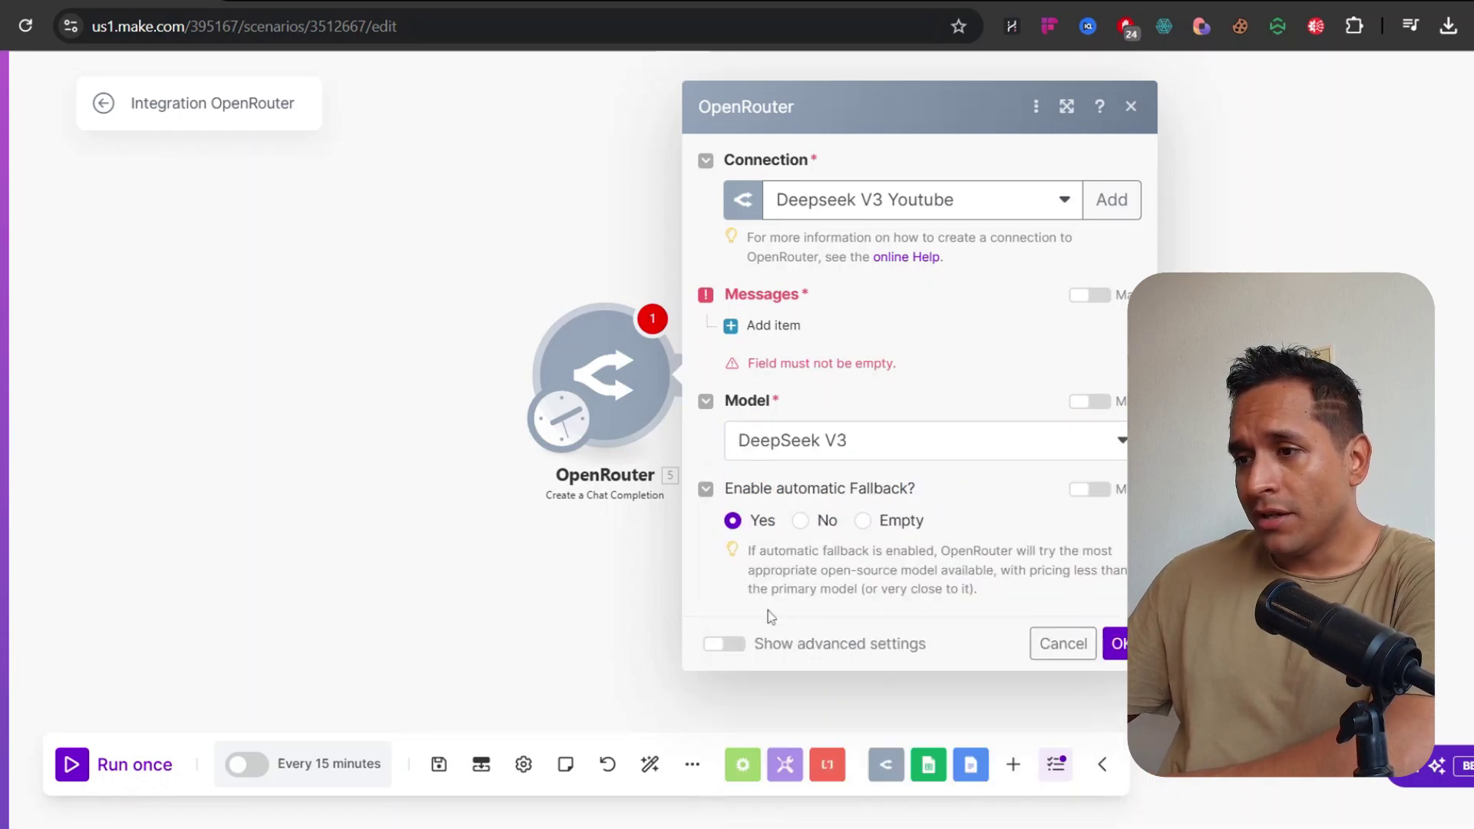
pyautogui.click(724, 644)
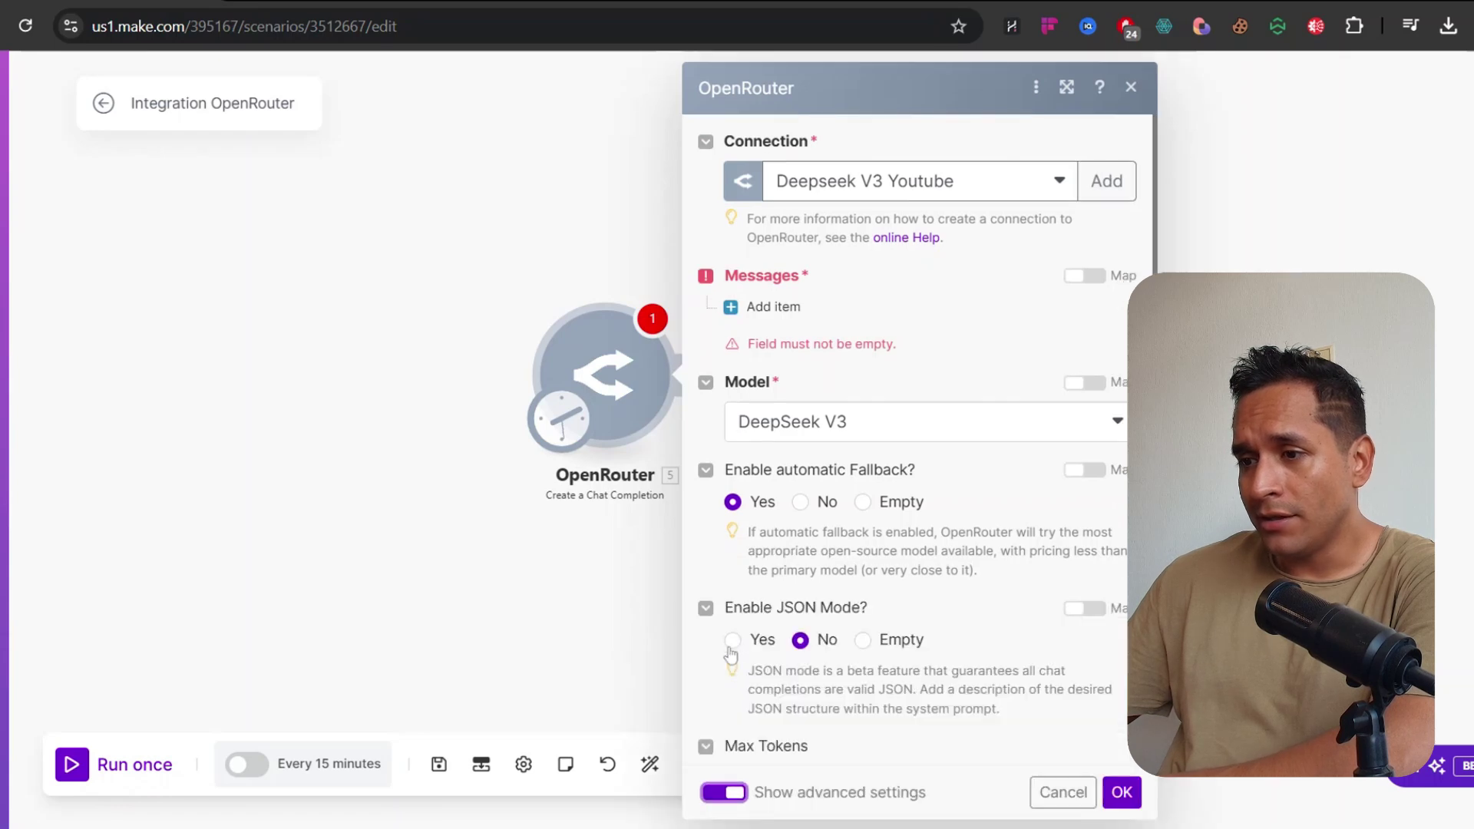
pyautogui.scroll(-3, 733, 538)
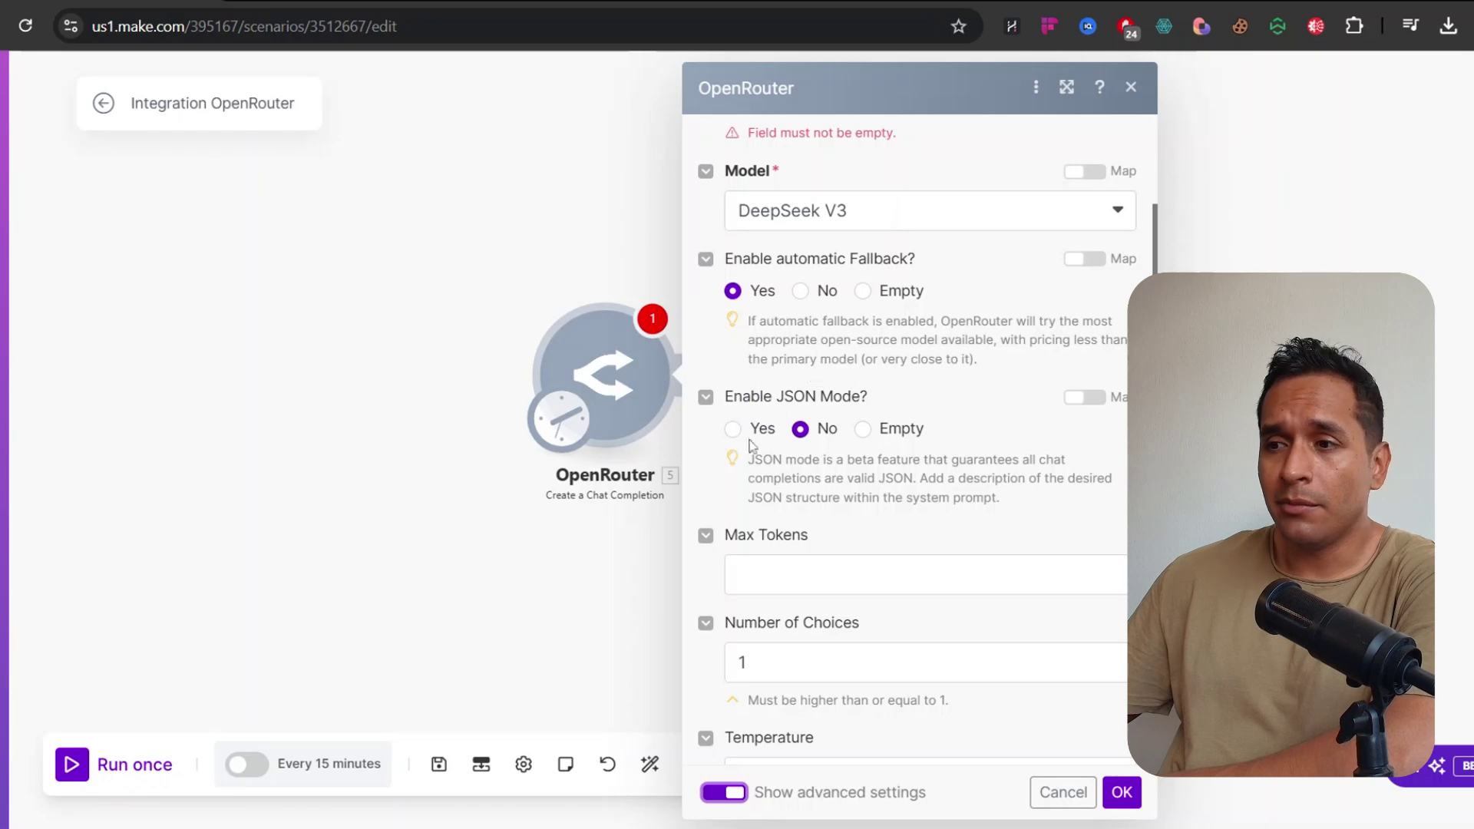
pyautogui.scroll(-3, 937, 449)
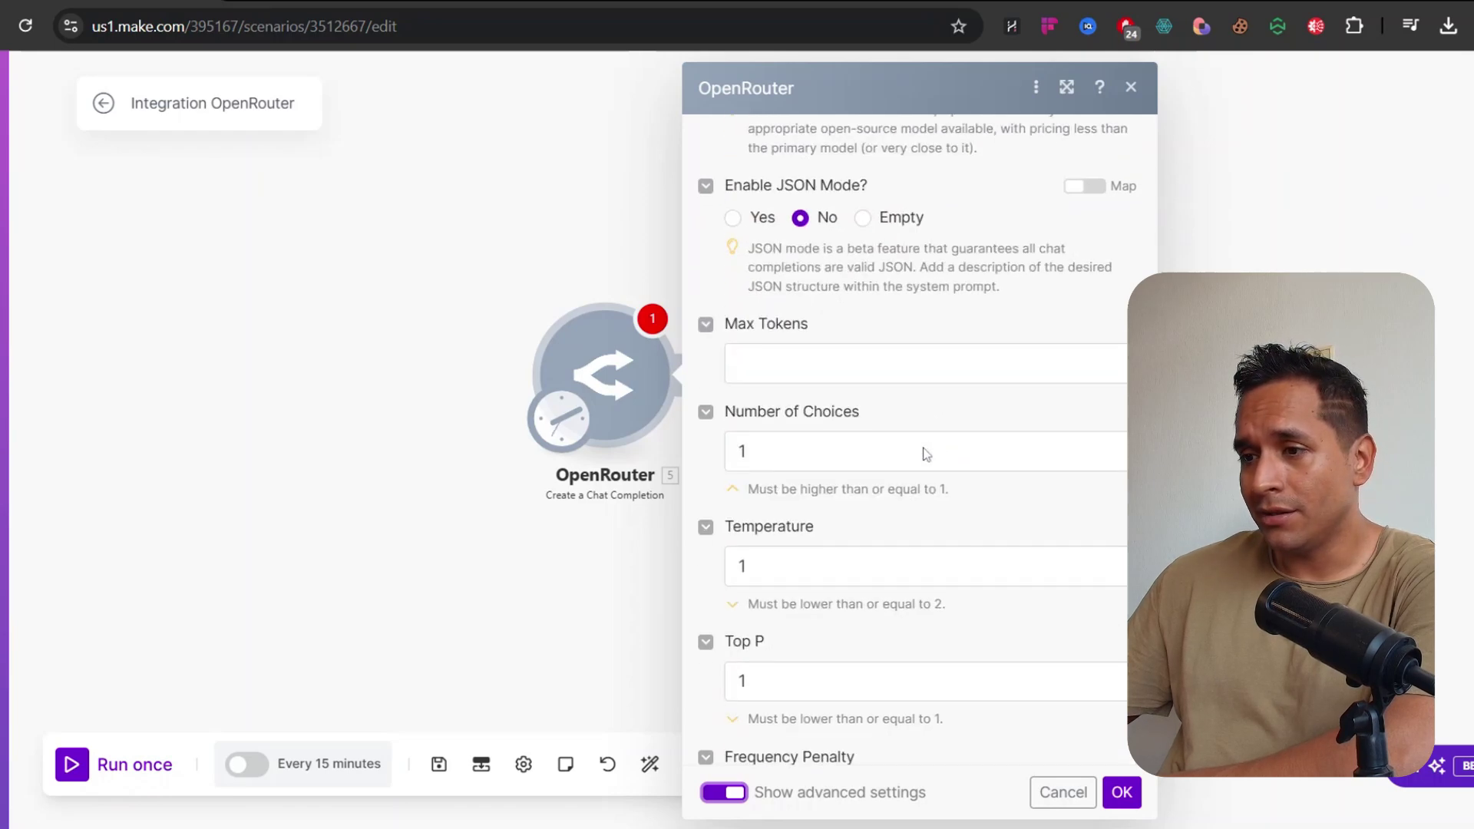
pyautogui.scroll(-6, 784, 431)
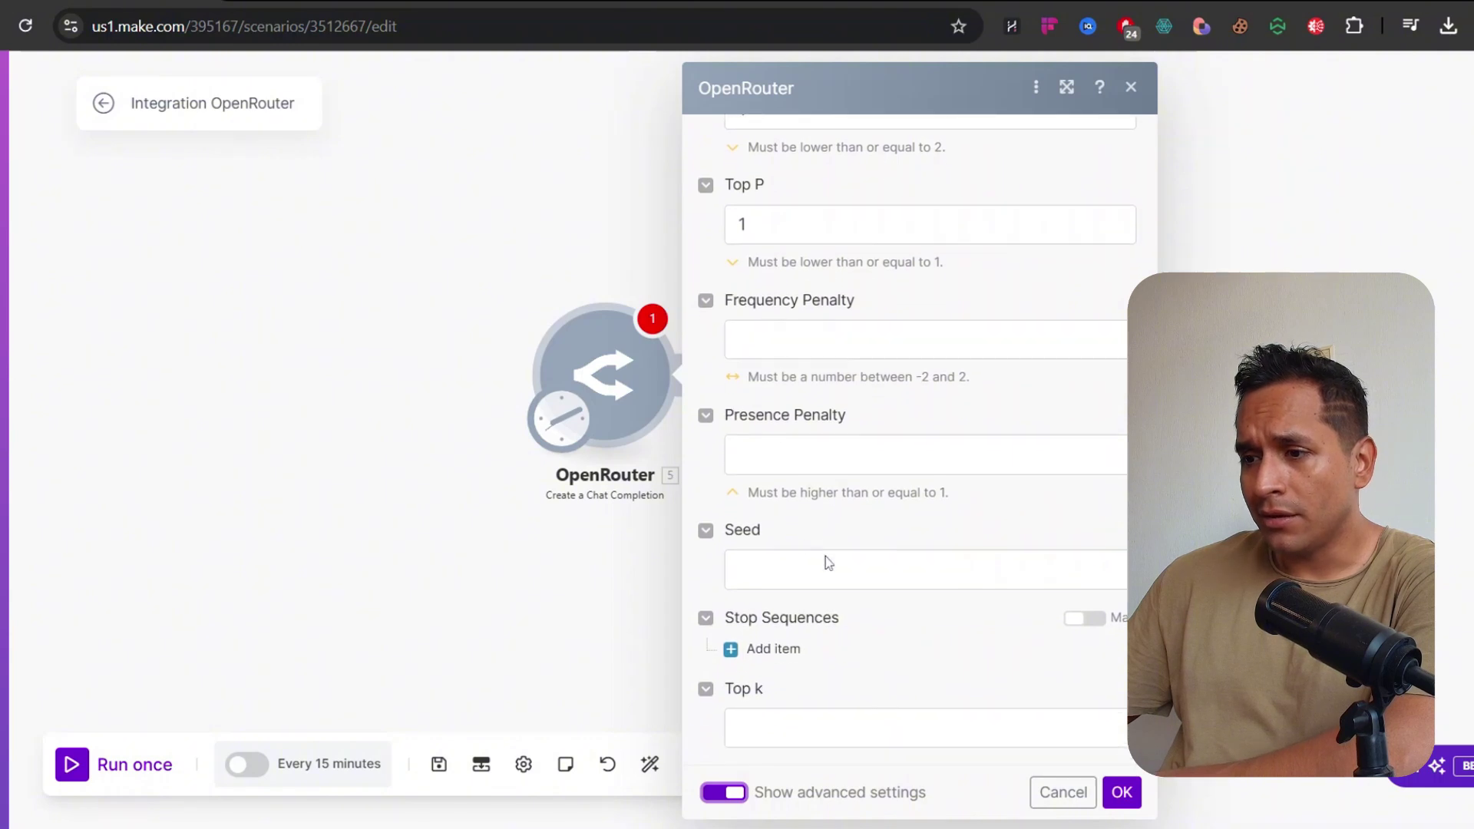
pyautogui.click(773, 649)
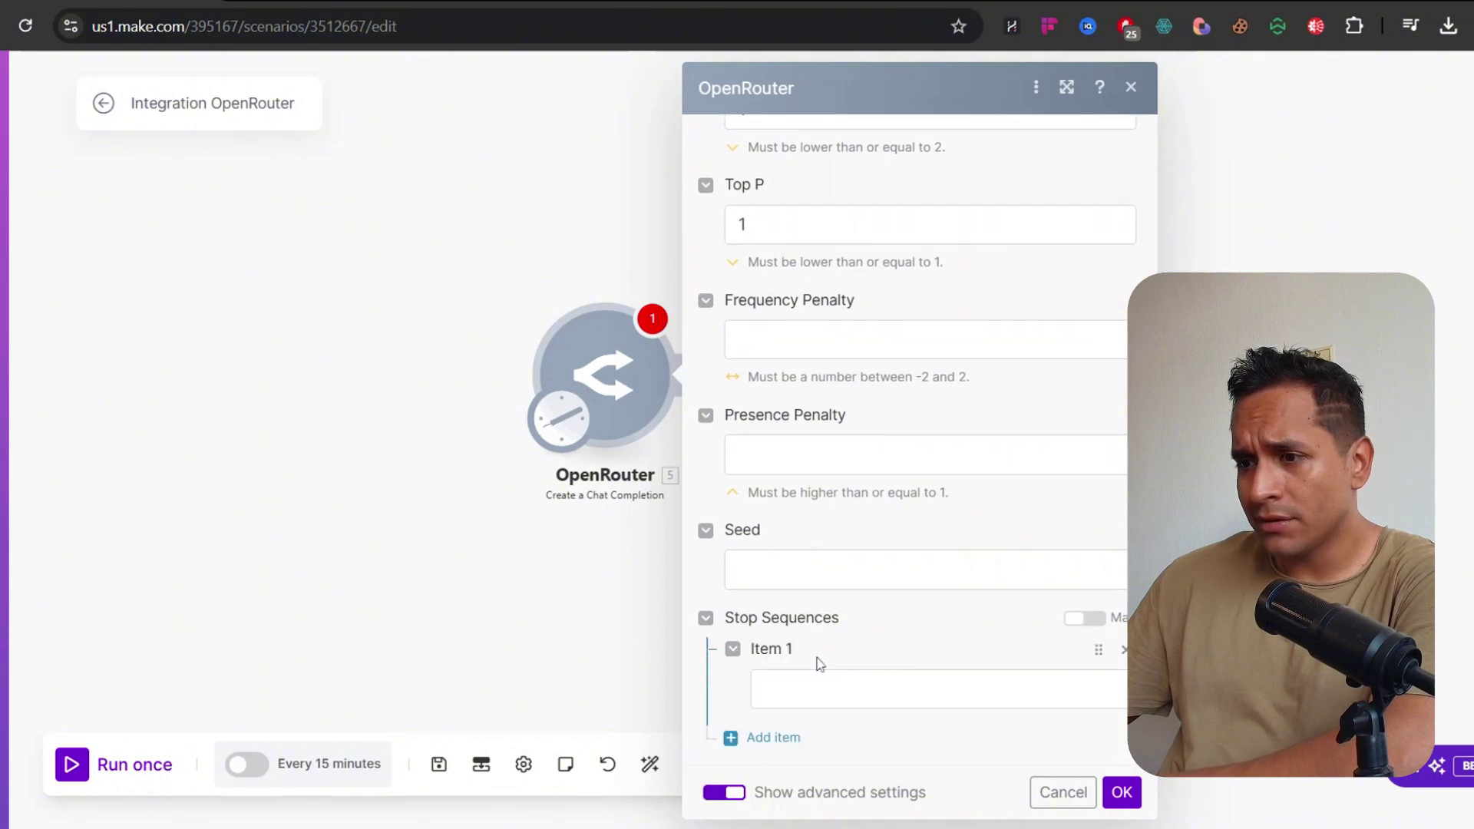
pyautogui.click(1118, 649)
pyautogui.scroll(6, 849, 634)
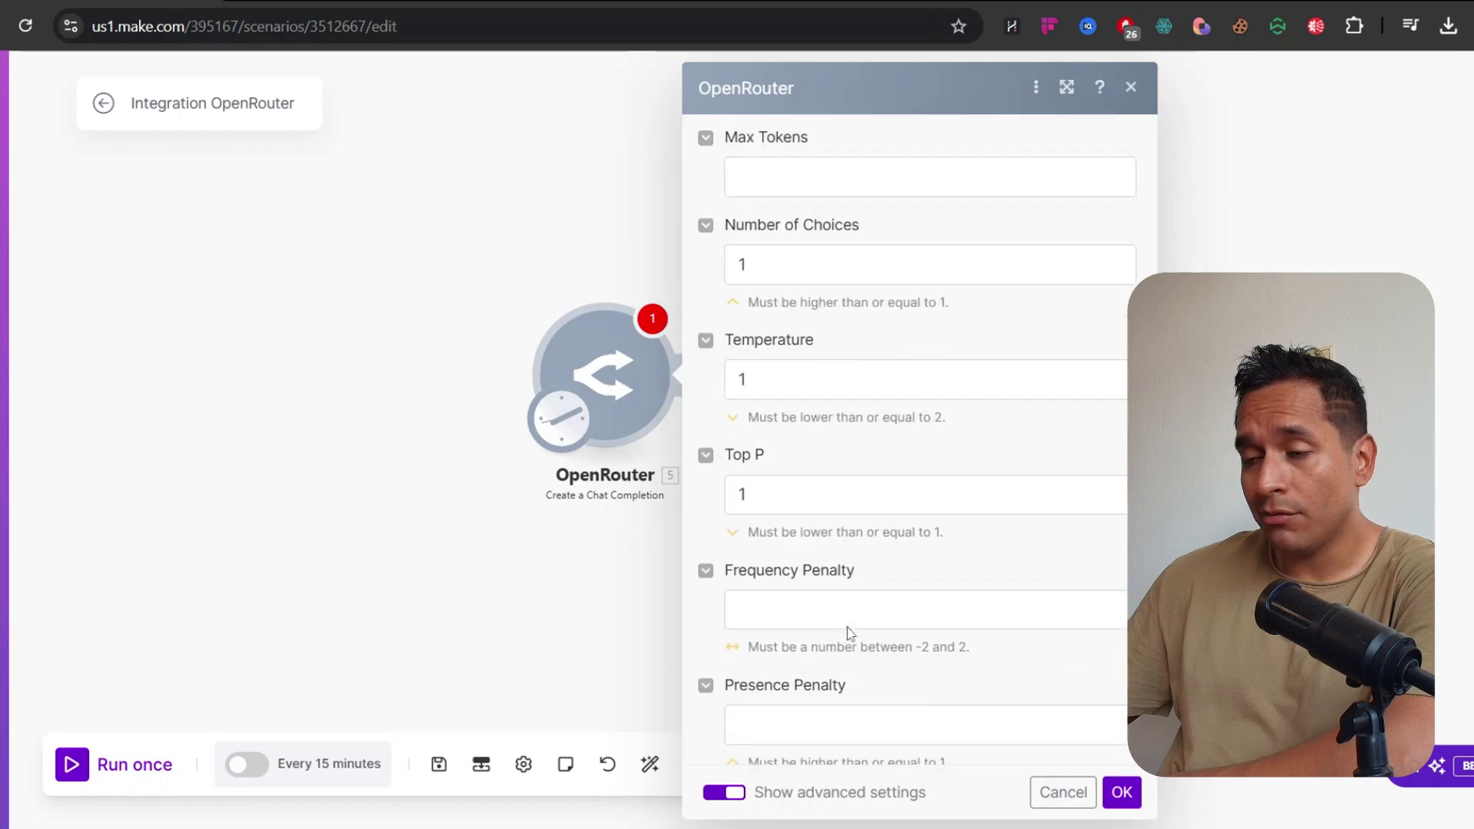
pyautogui.click(723, 792)
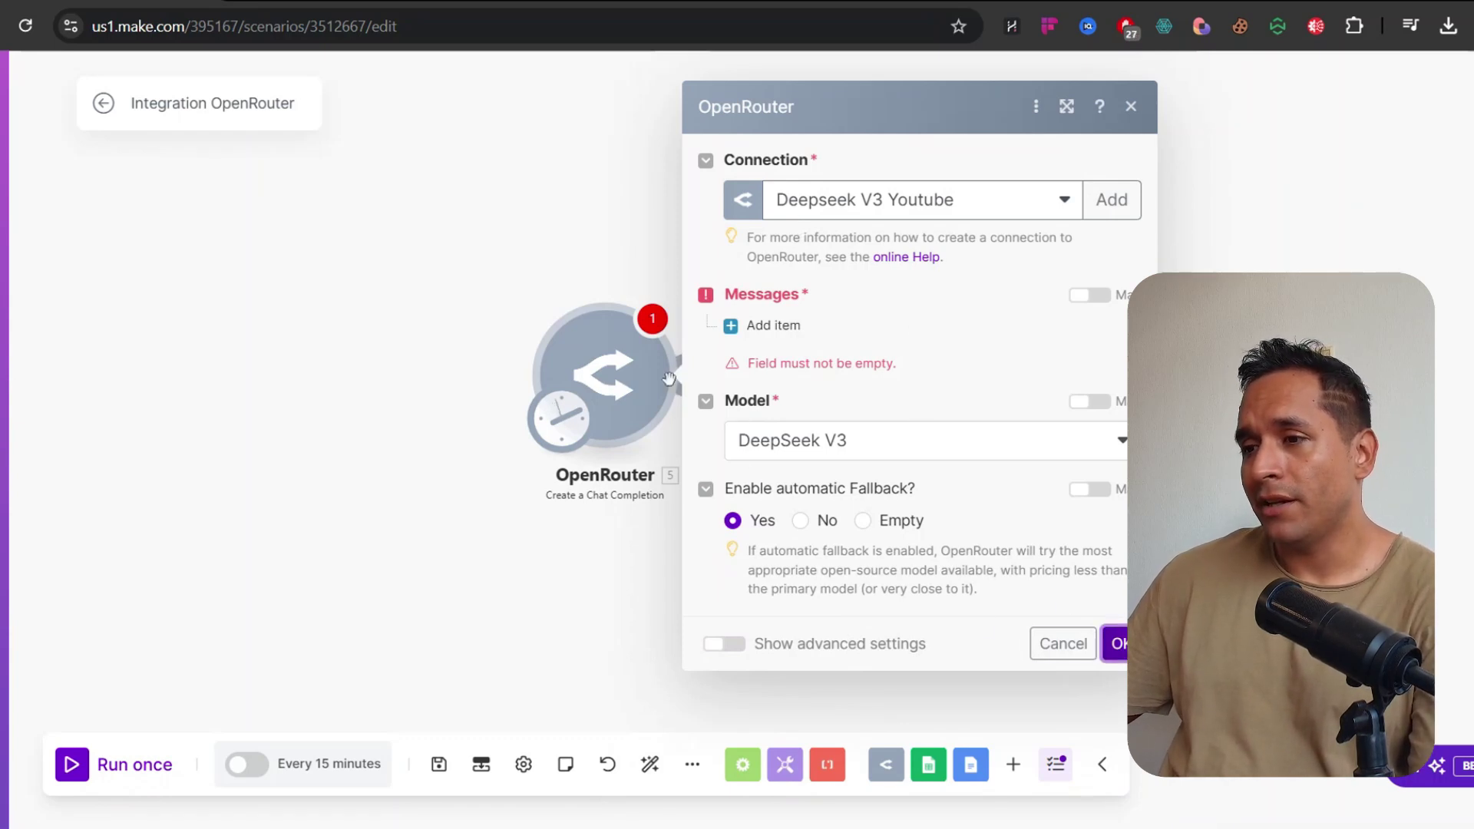
pyautogui.click(770, 325)
# Enter headers Nombre de cliente, Correo Electronico and Producto/ Servicio in A1:C1, widening columns A–C
pyautogui.click(551, 250)
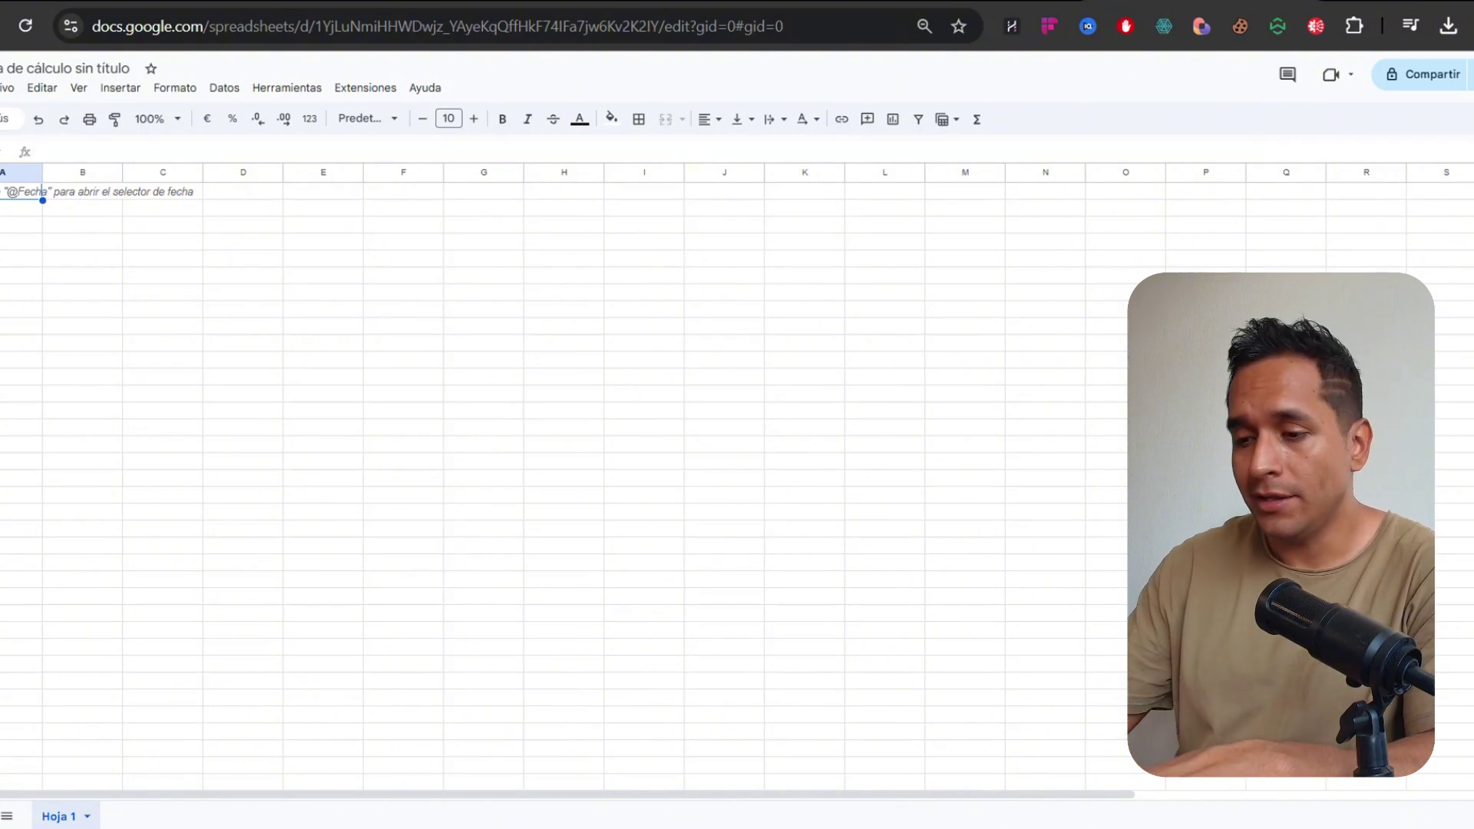
pyautogui.write('Nombr')
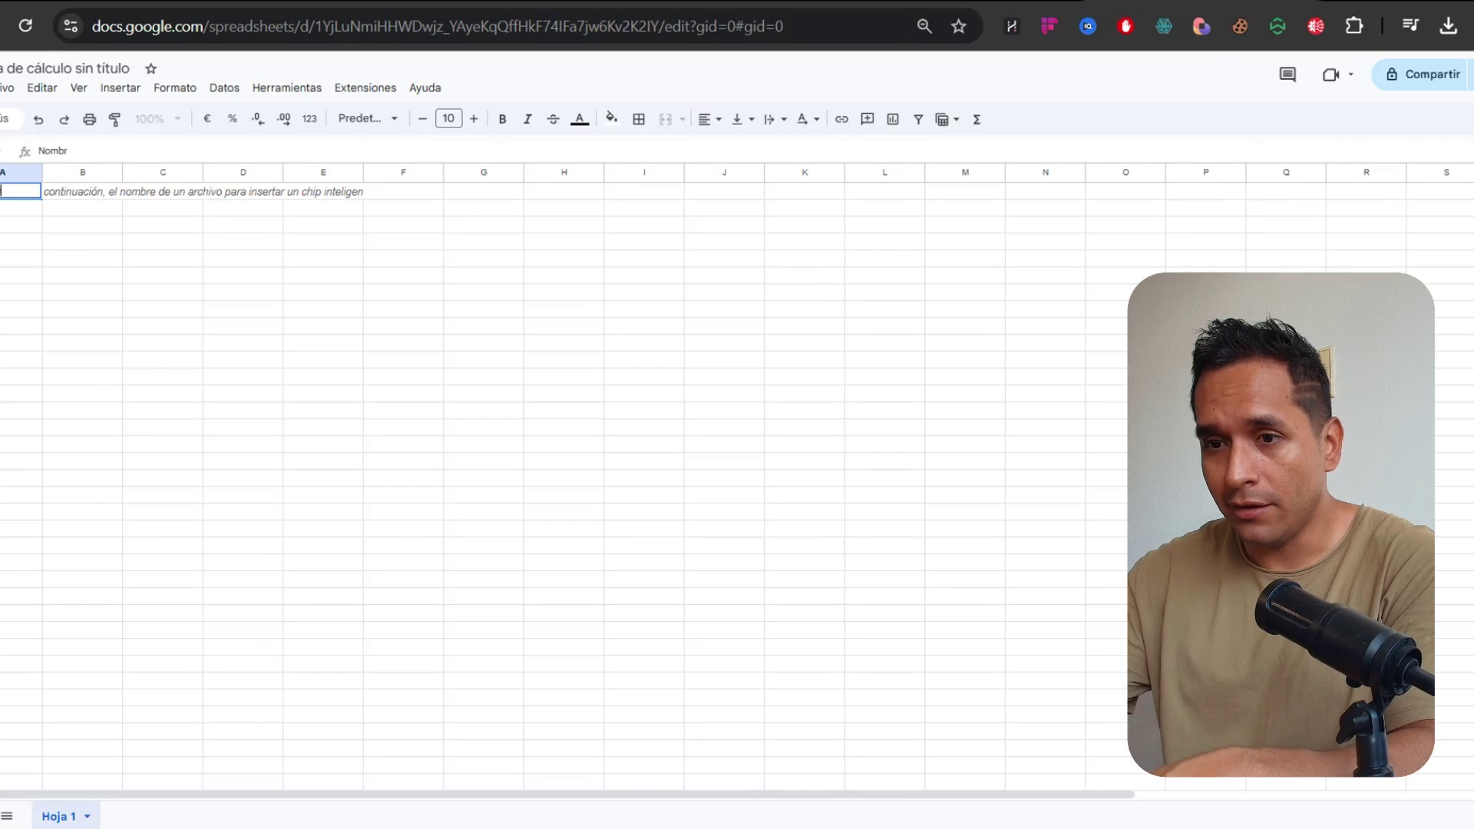
pyautogui.write('e de cliente')
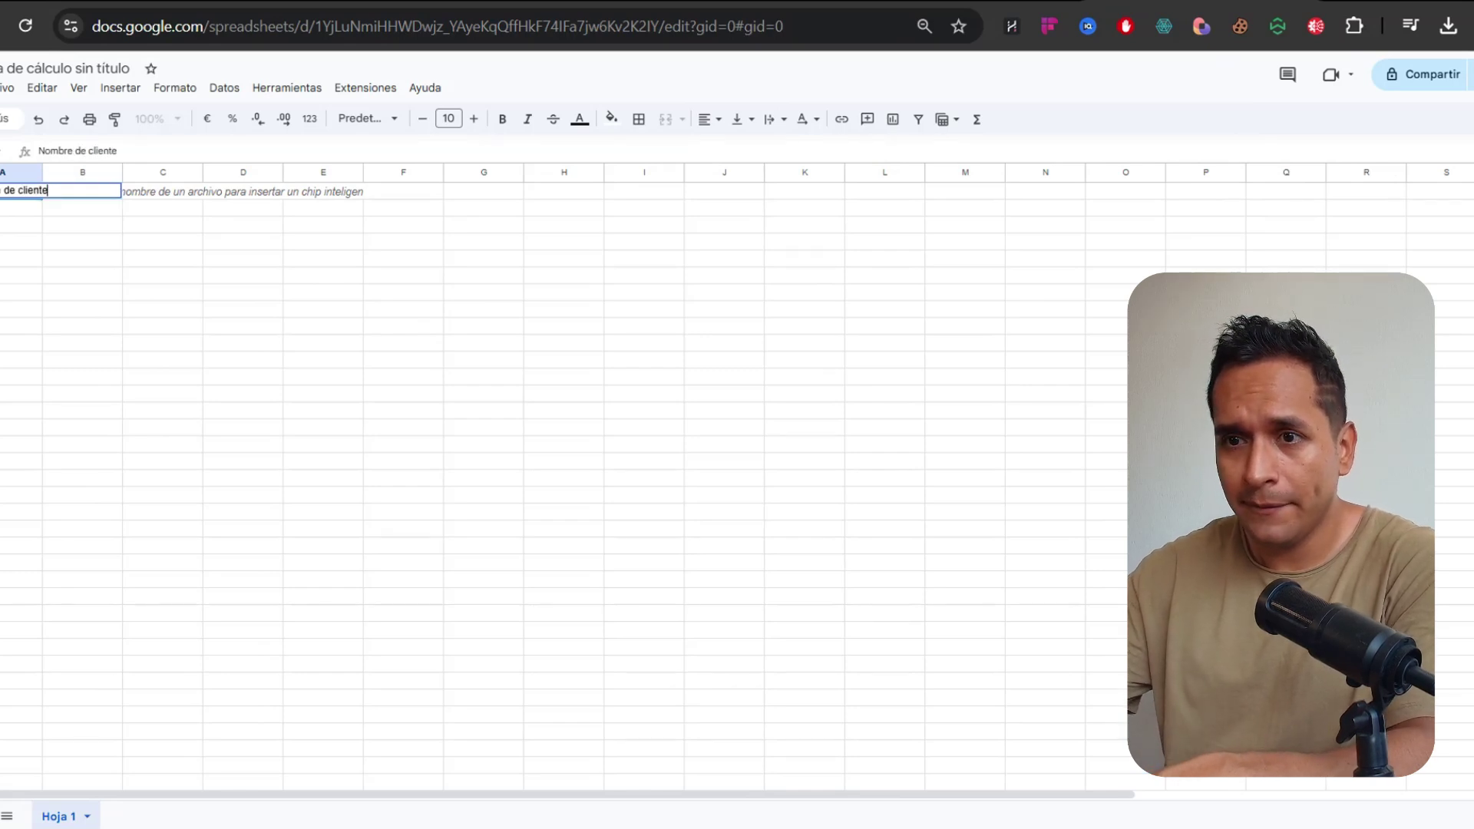
pyautogui.press('Tab')
pyautogui.write('Cor')
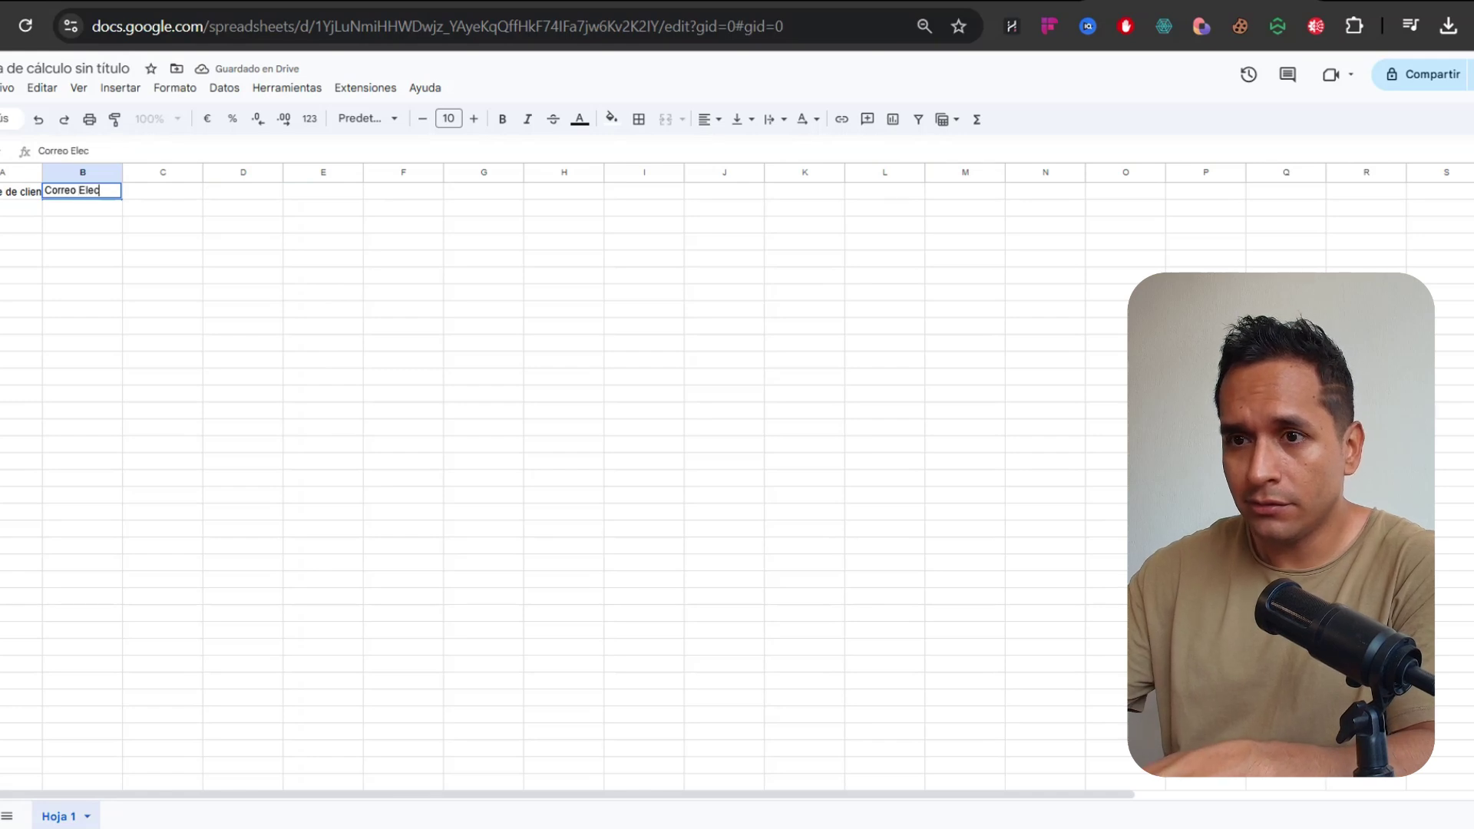
pyautogui.write('reo Electronico')
pyautogui.press('Tab')
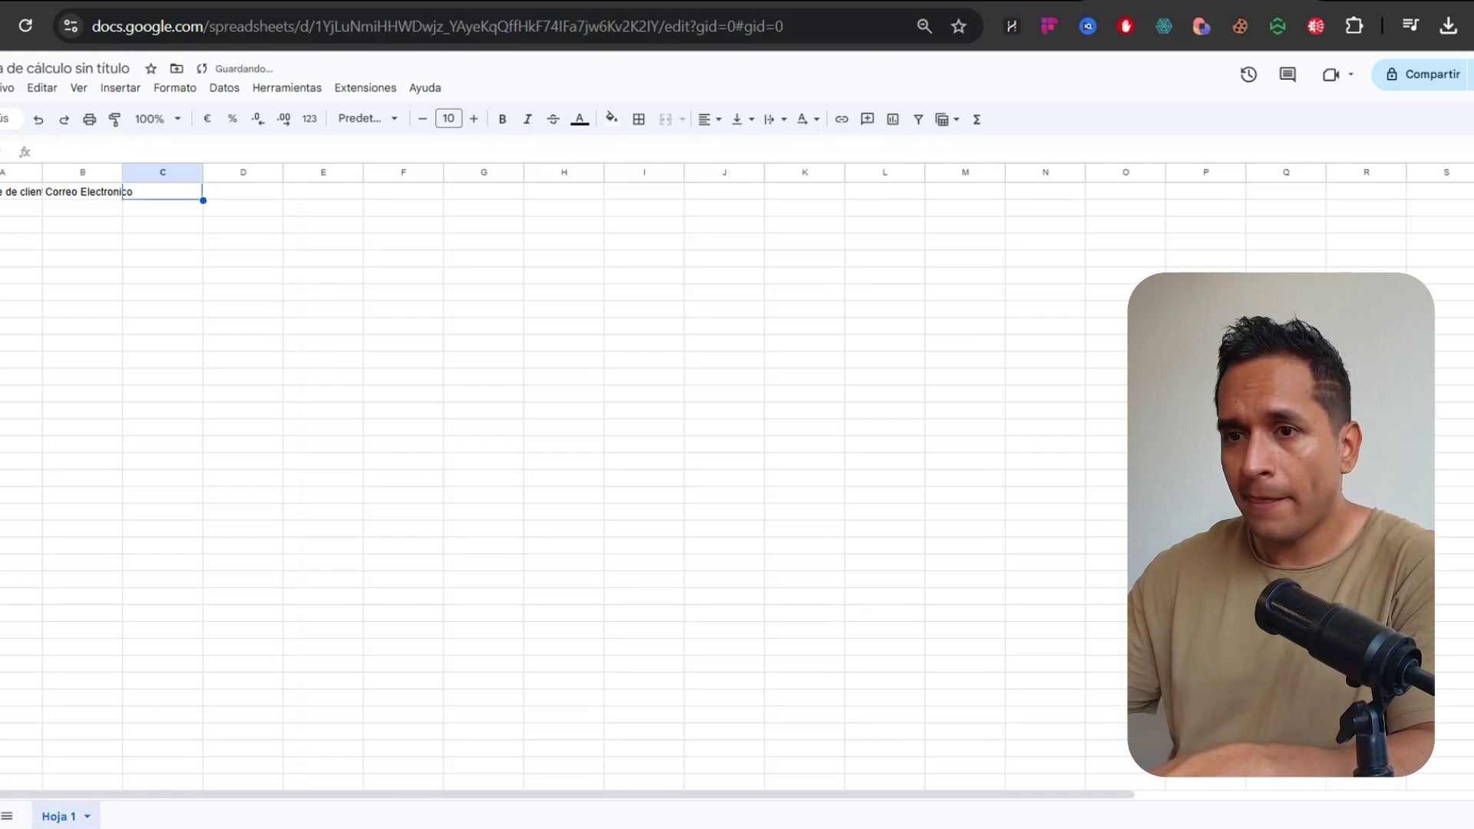
pyautogui.write('Producto/ ')
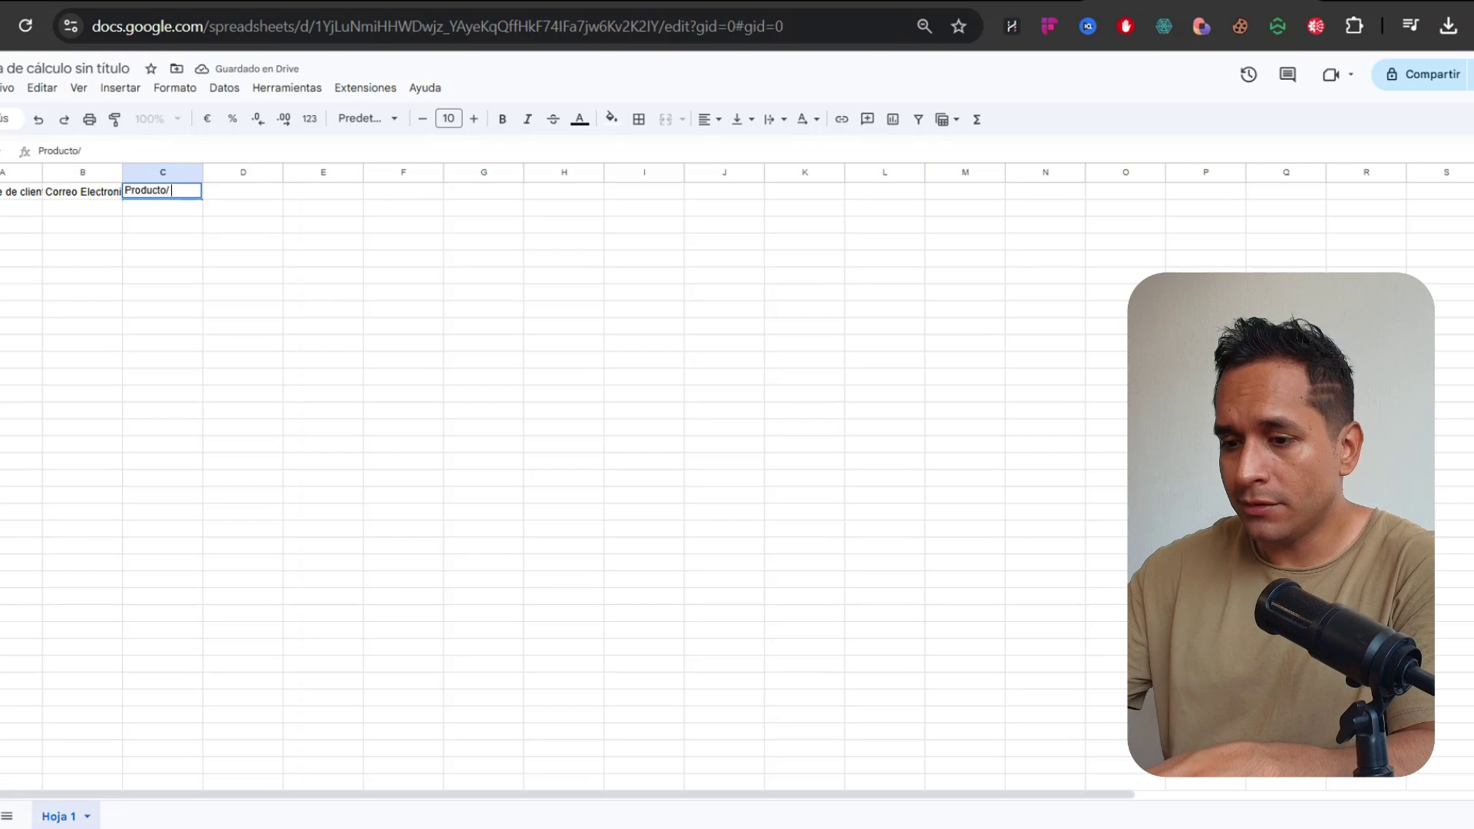
pyautogui.write('Servicio')
pyautogui.press('Tab')
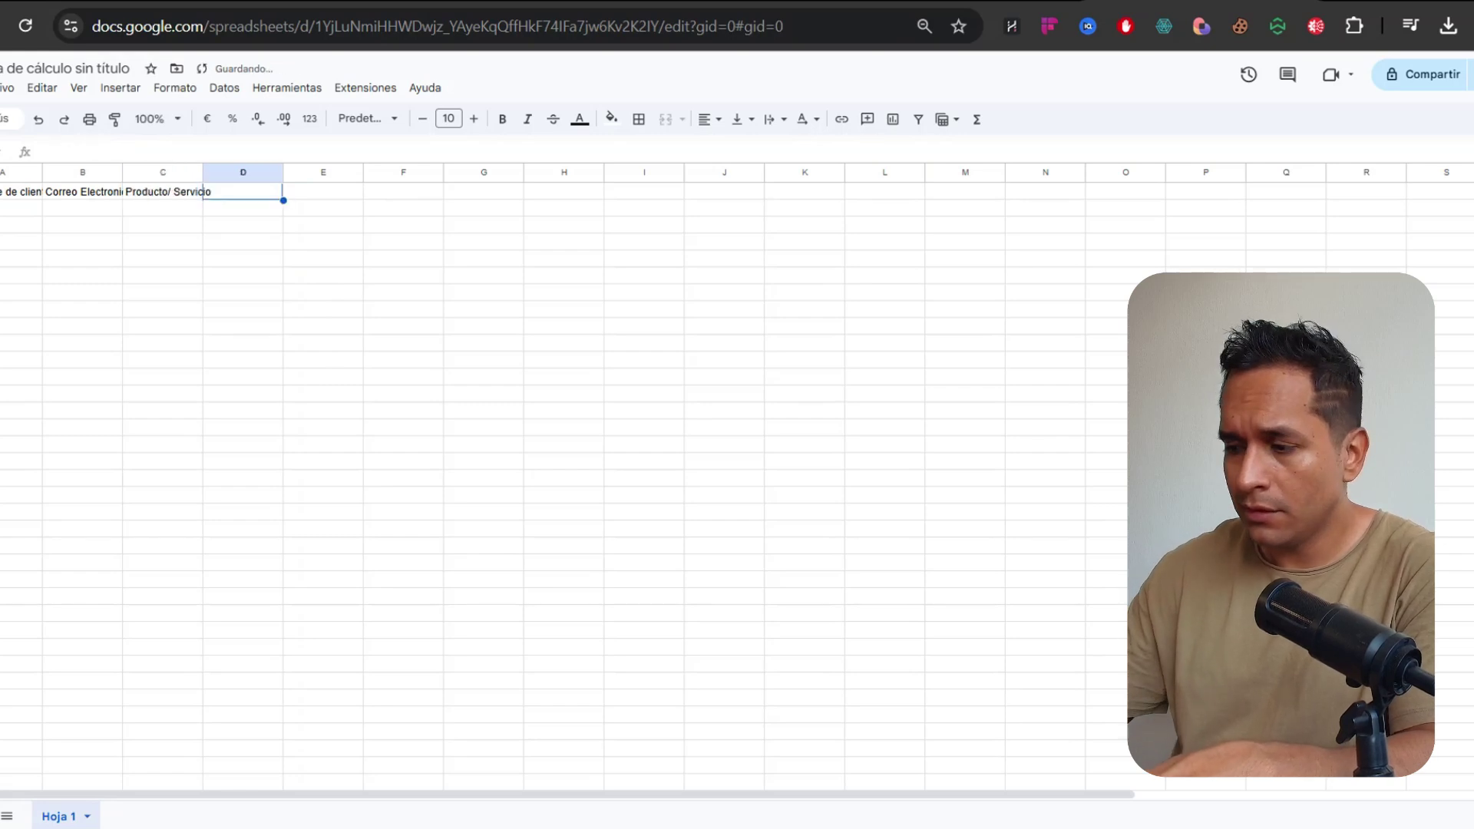
pyautogui.moveTo(203, 172); pyautogui.dragTo(241, 173)
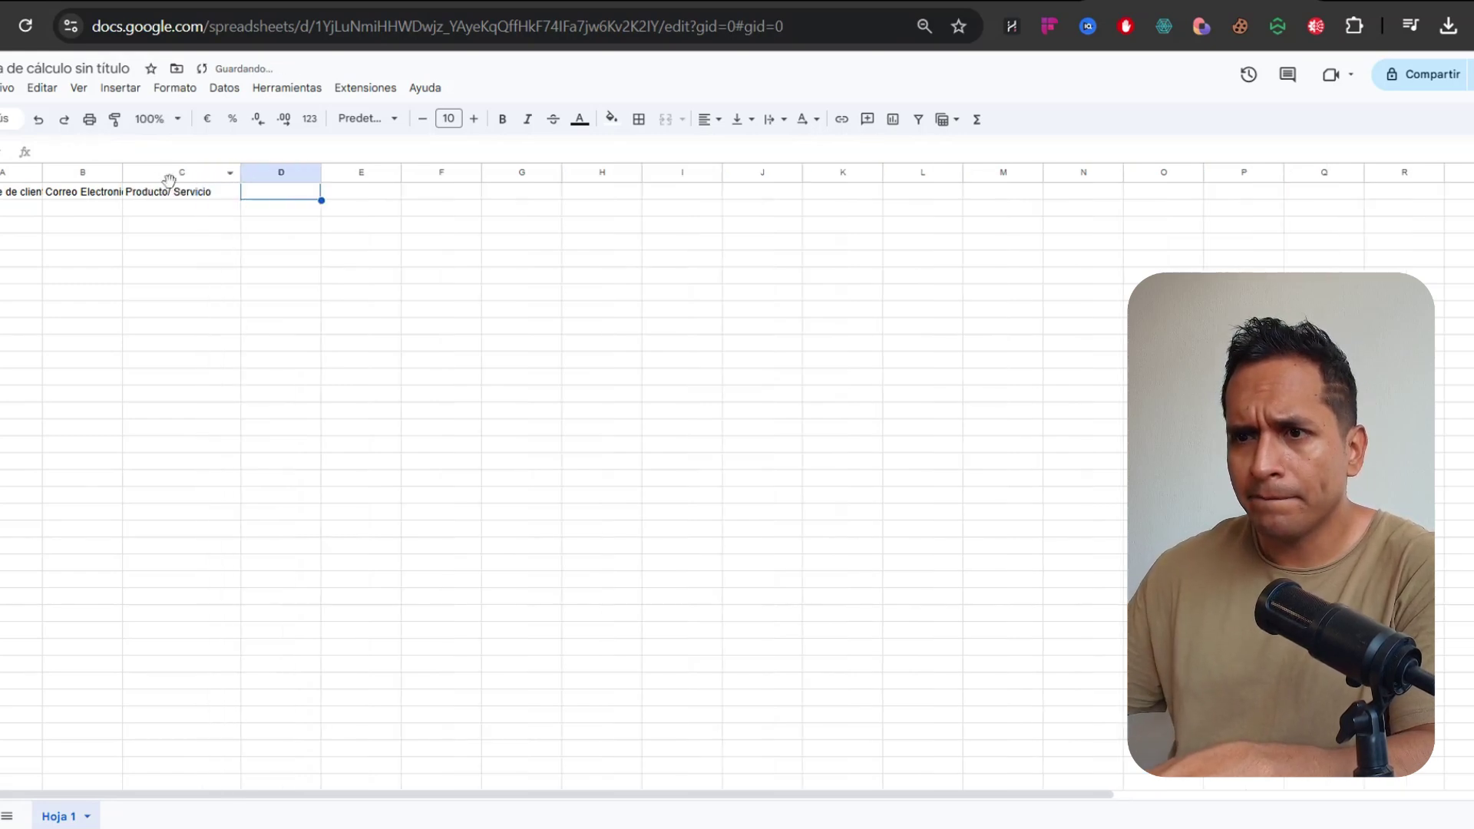
pyautogui.moveTo(123, 172); pyautogui.dragTo(153, 173)
pyautogui.moveTo(42, 173); pyautogui.dragTo(77, 173)
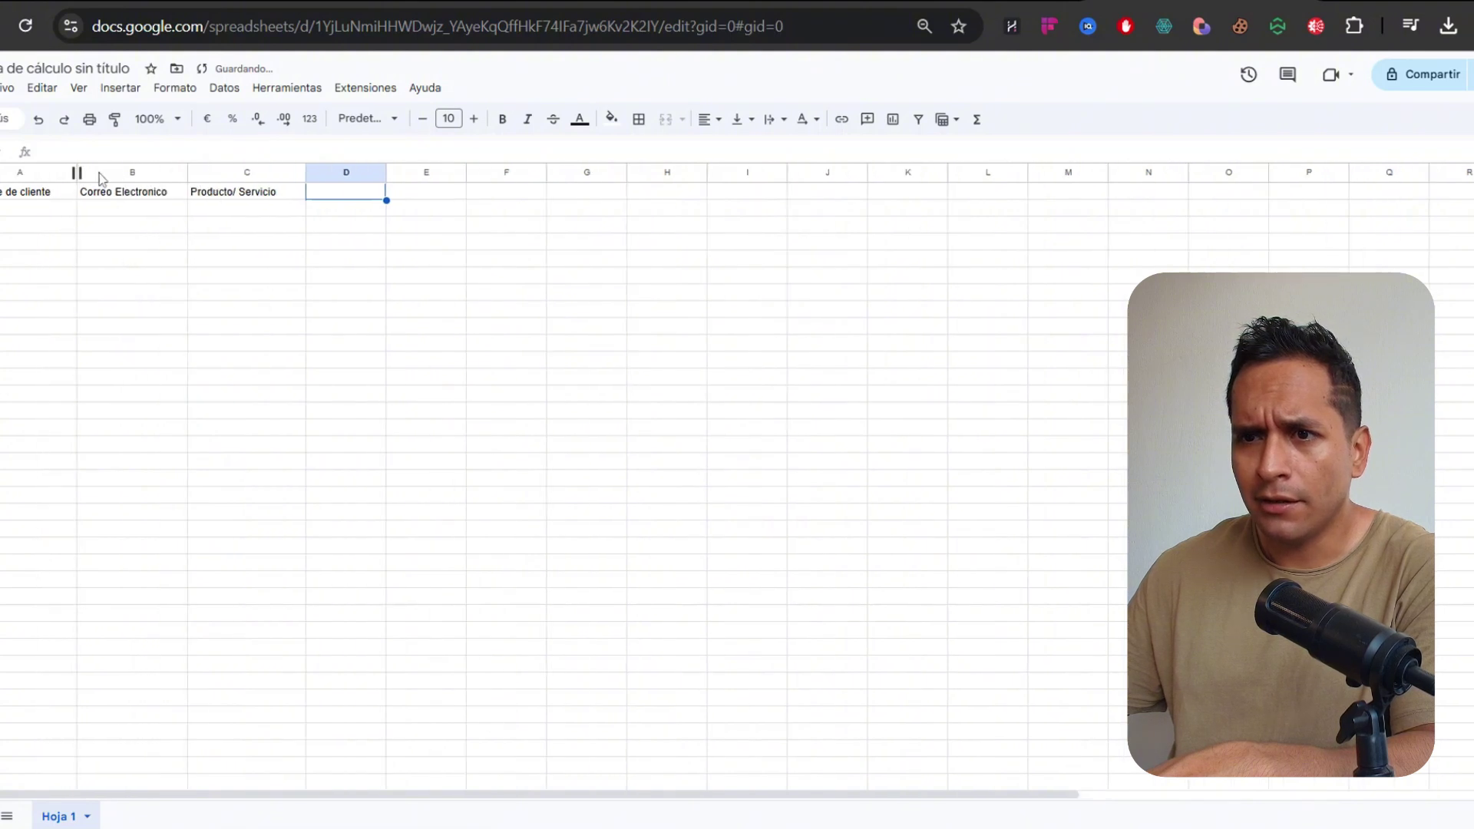
# Add the 'Fecha de Compara' and 'Años de garantia' headers in D1 and E1, widening both columns
pyautogui.write('Fecha ')
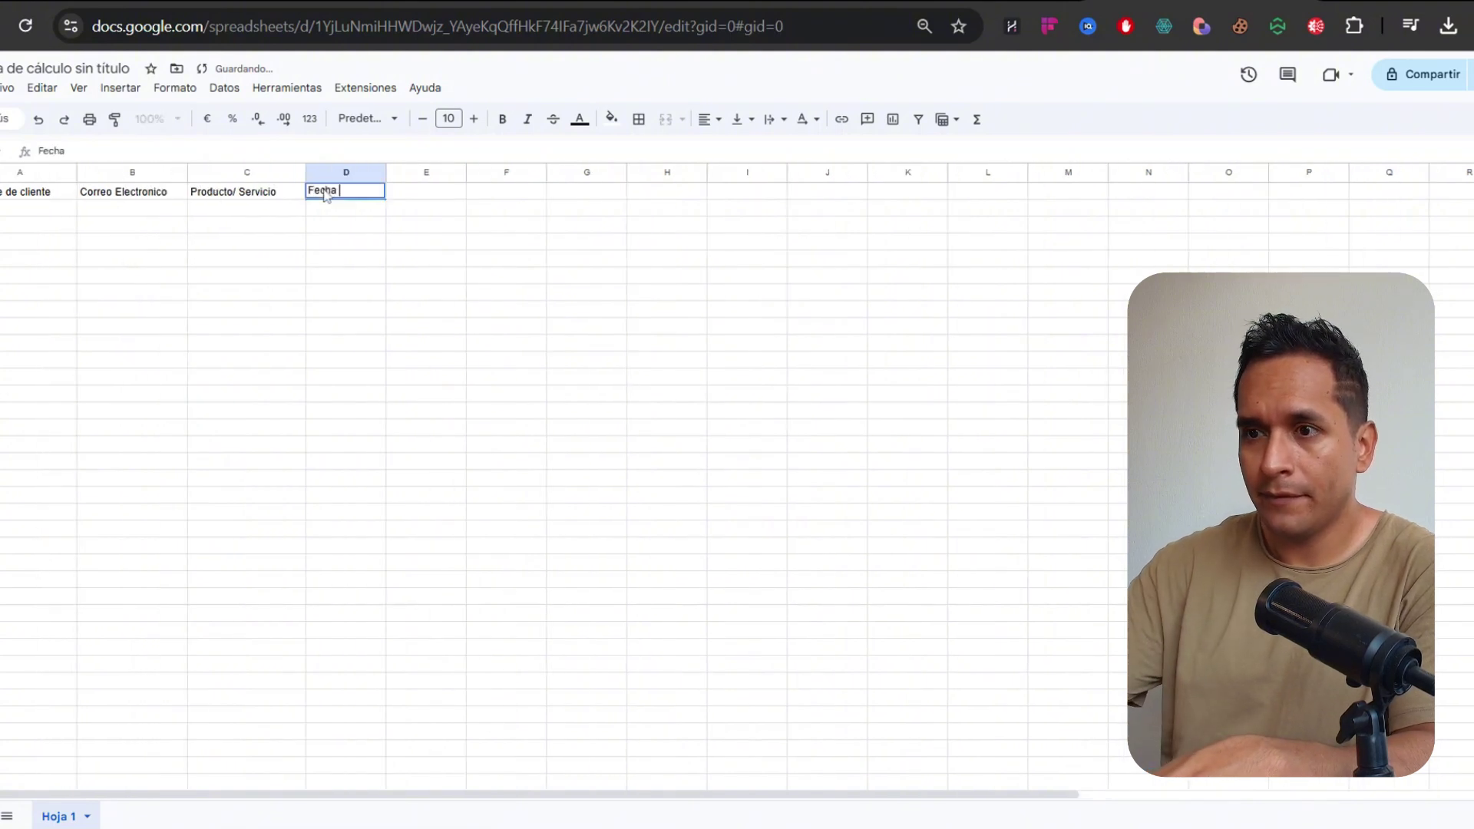
pyautogui.write('de Compara')
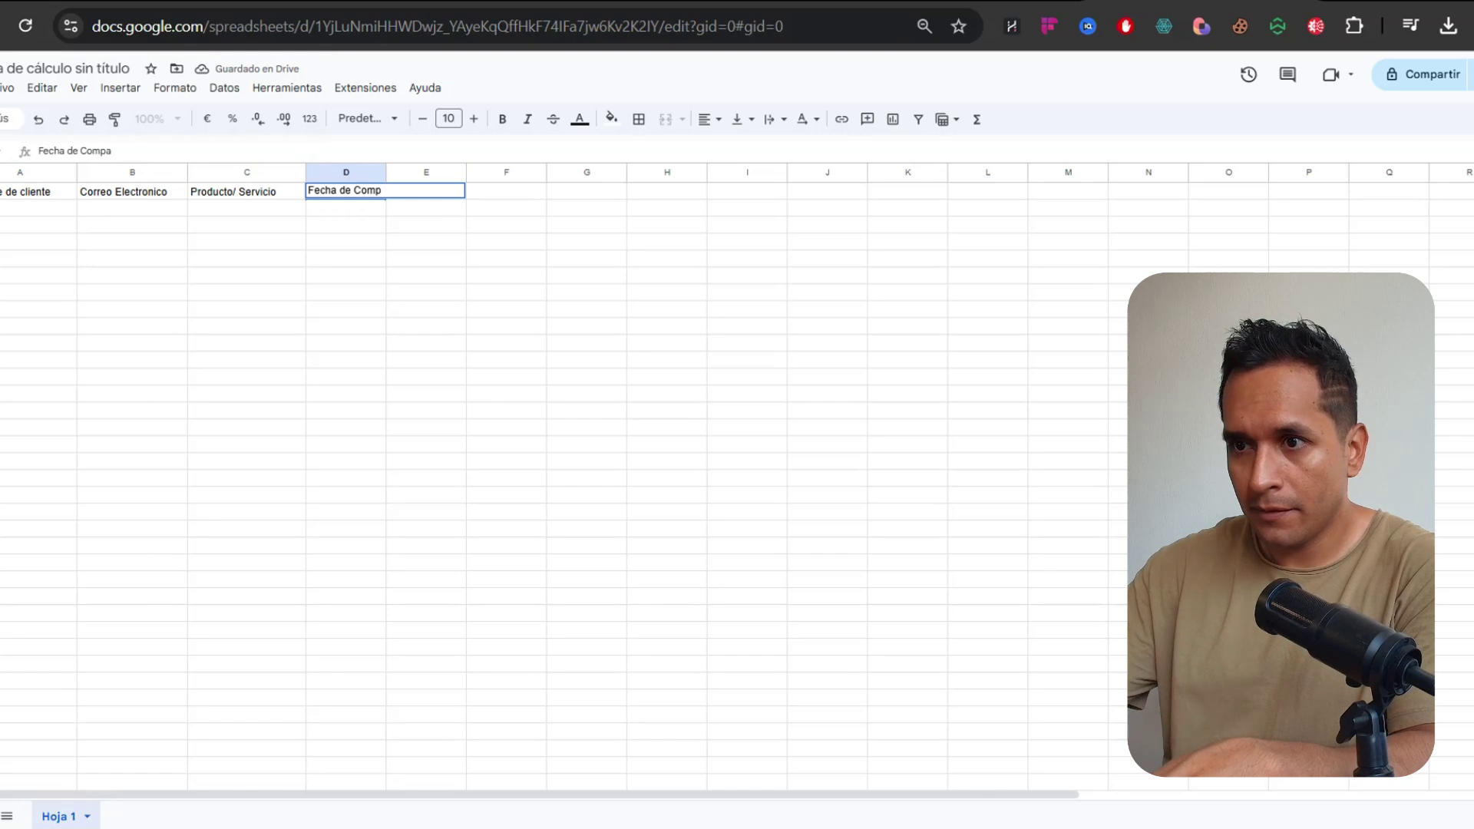
pyautogui.click(430, 275)
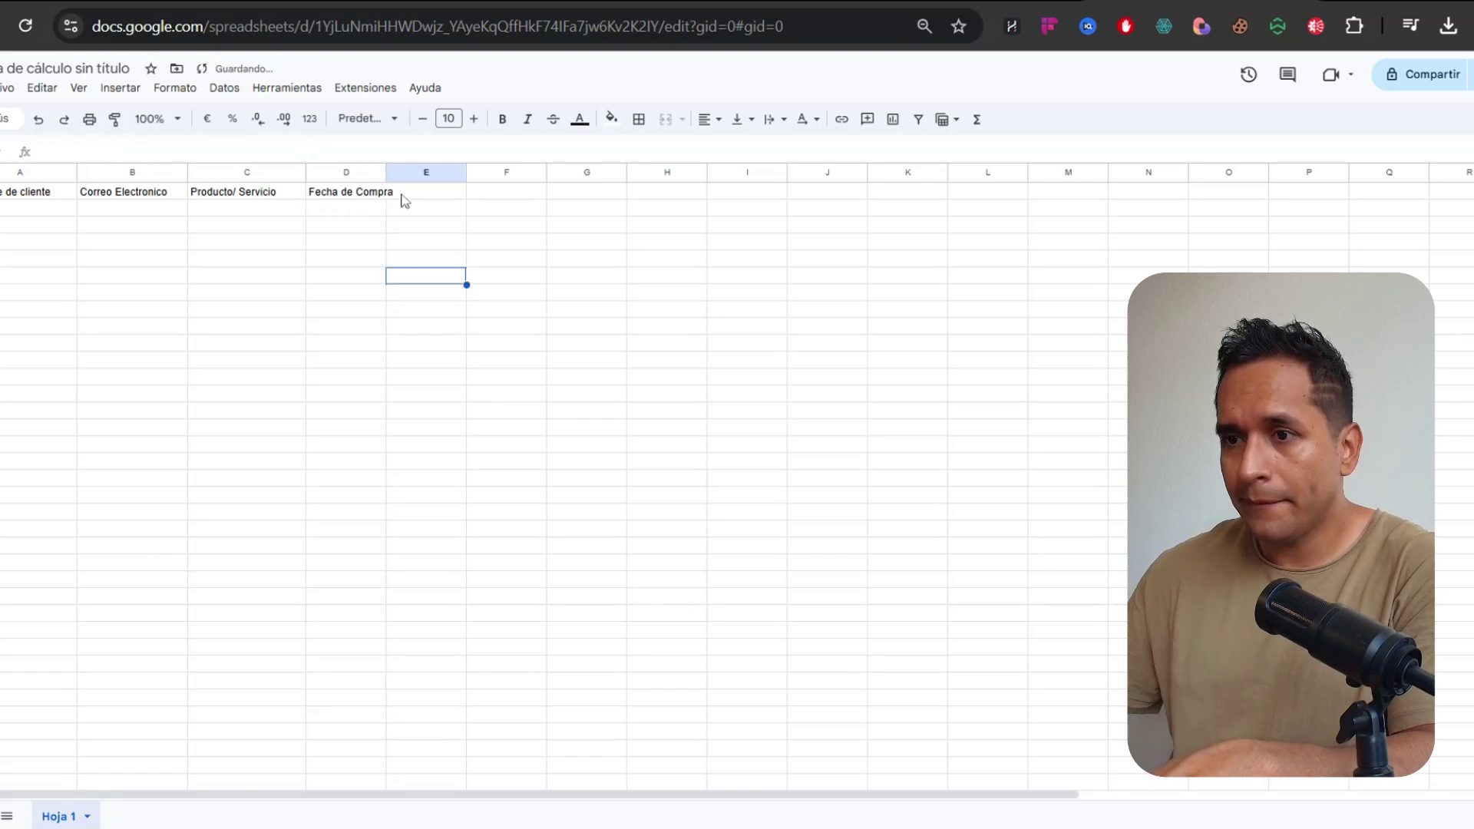
pyautogui.moveTo(386, 173); pyautogui.dragTo(465, 173)
pyautogui.click(519, 195)
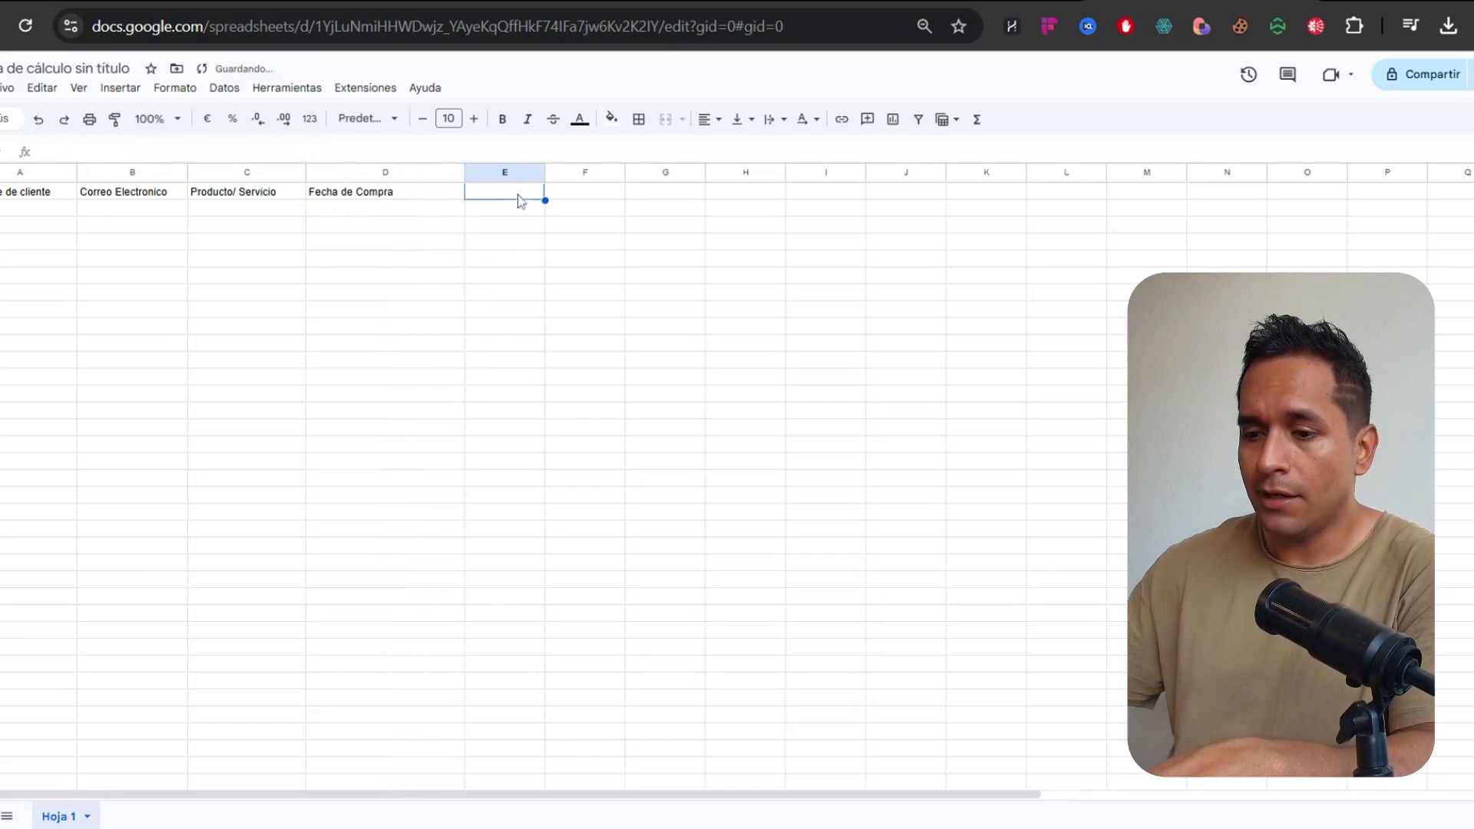
pyautogui.write('Grana')
pyautogui.press('BackSpace')
pyautogui.press('BackSpace')
pyautogui.press('BackSpace')
pyautogui.press('BackSpace')
pyautogui.write('a')
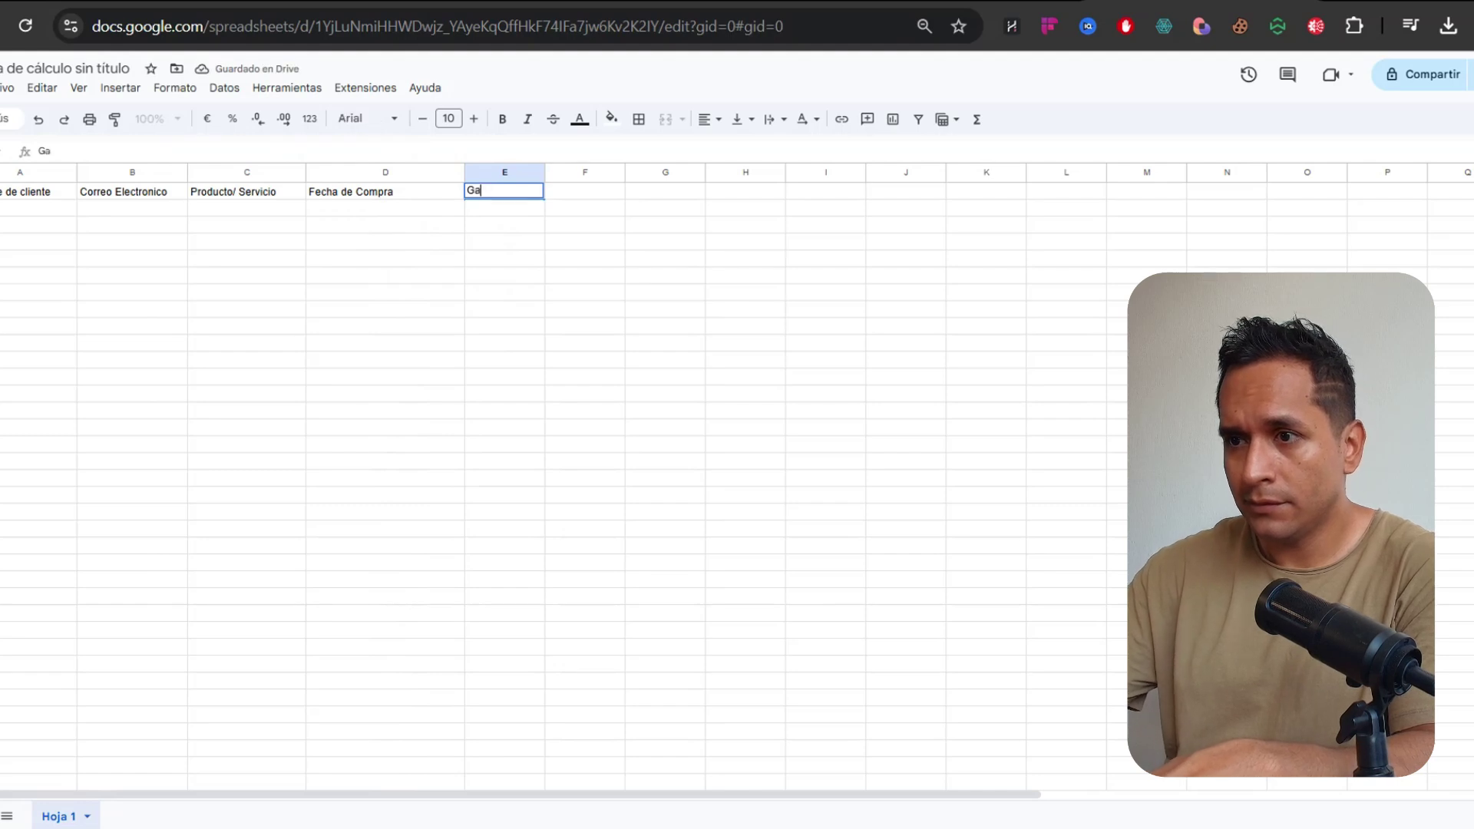
pyautogui.write('Añoas de')
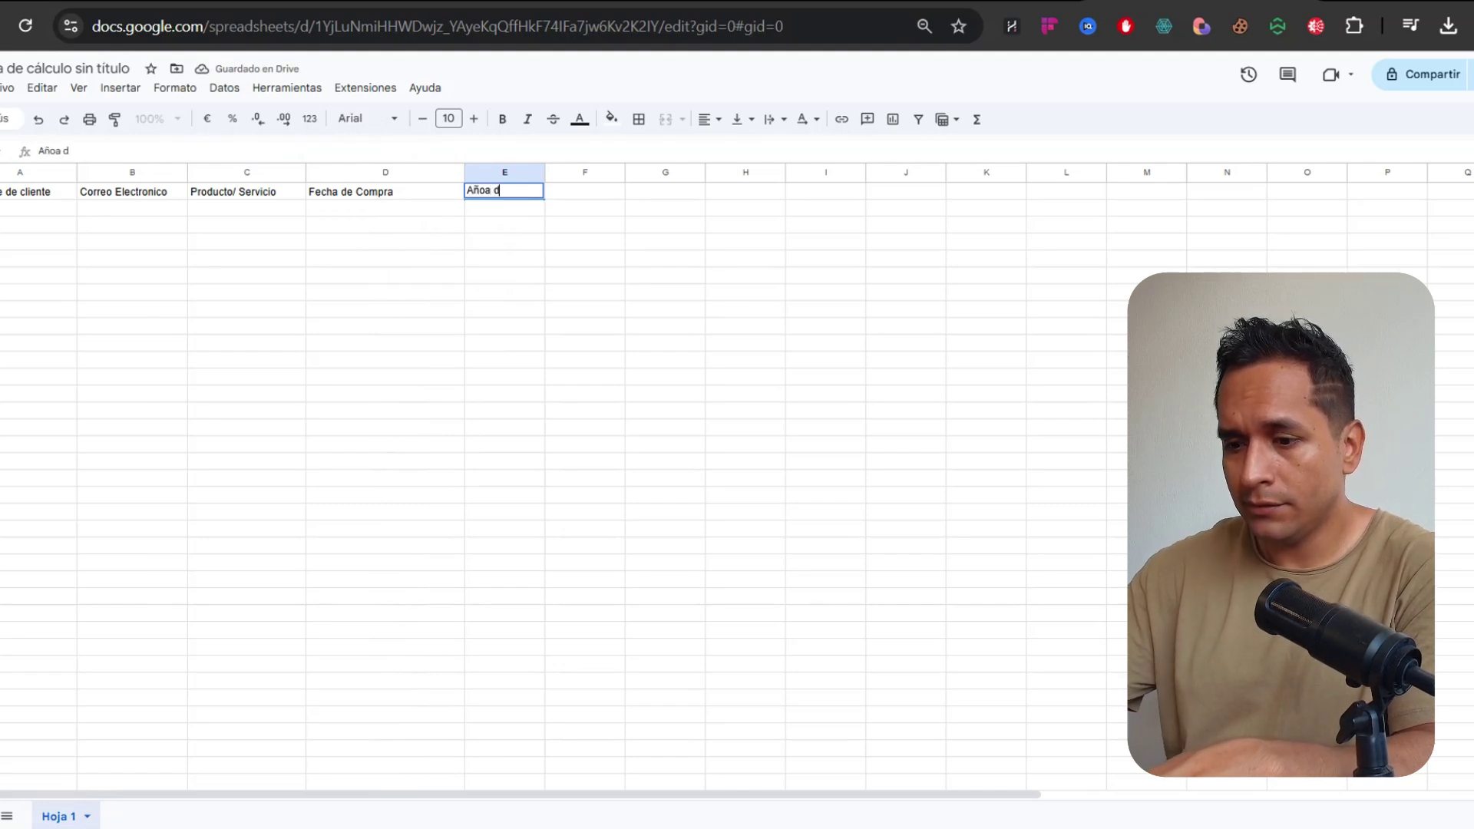
pyautogui.press('BackSpace')
pyautogui.press('BackSpace')
pyautogui.press('BackSpace')
pyautogui.press('BackSpace')
pyautogui.press('BackSpace')
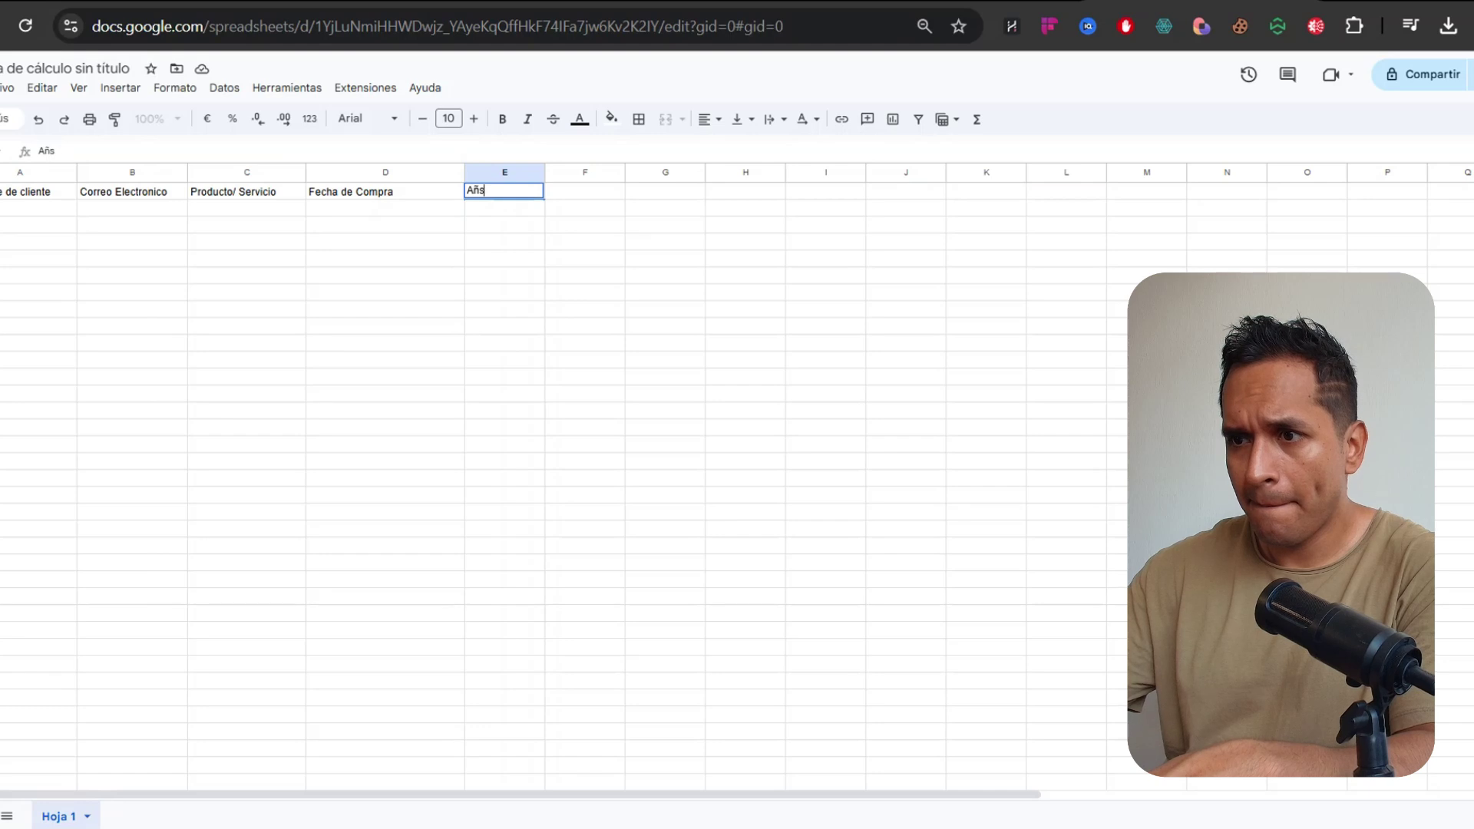
pyautogui.write('s de garantia')
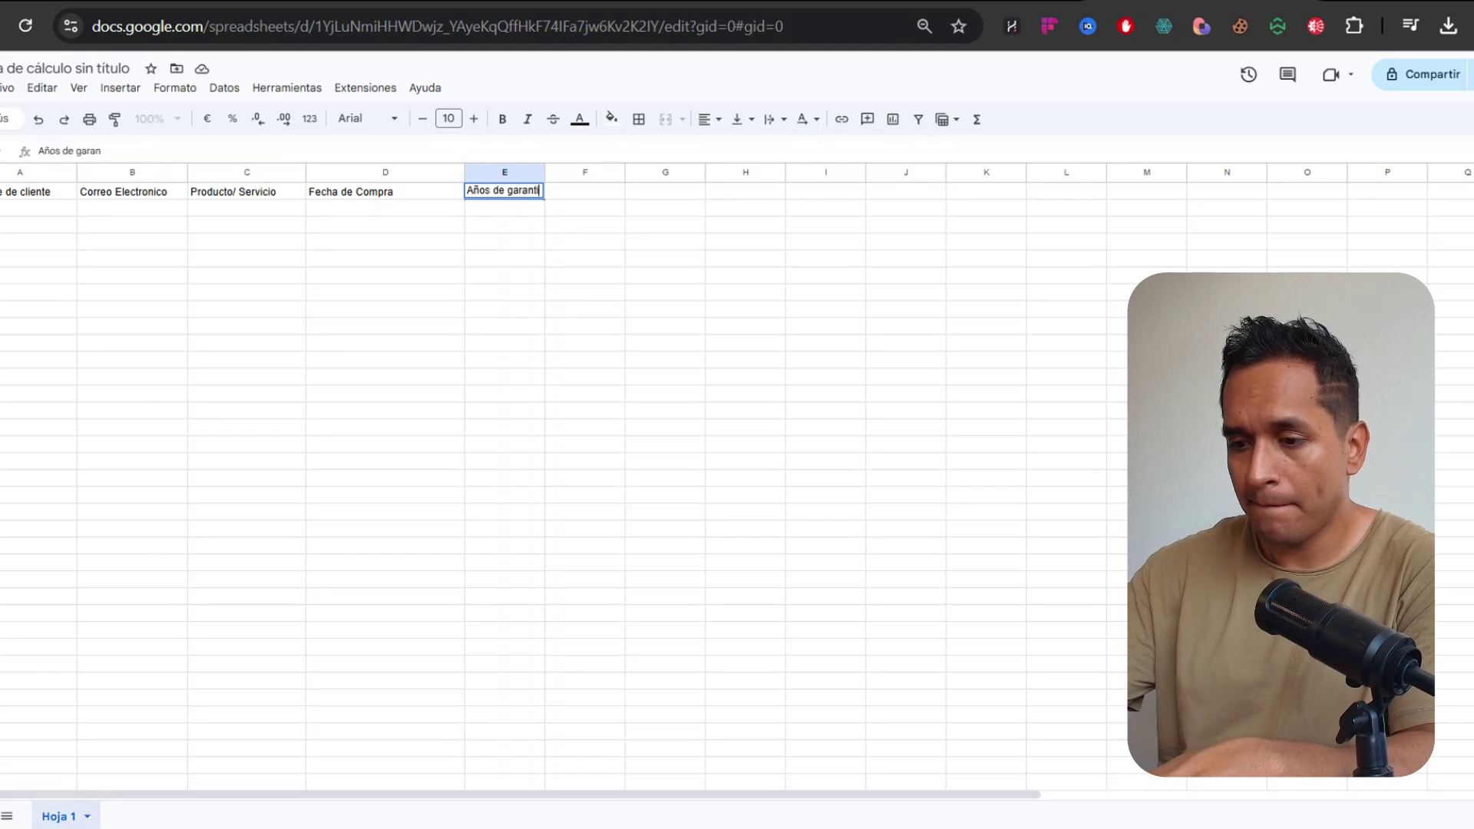
pyautogui.press('Return')
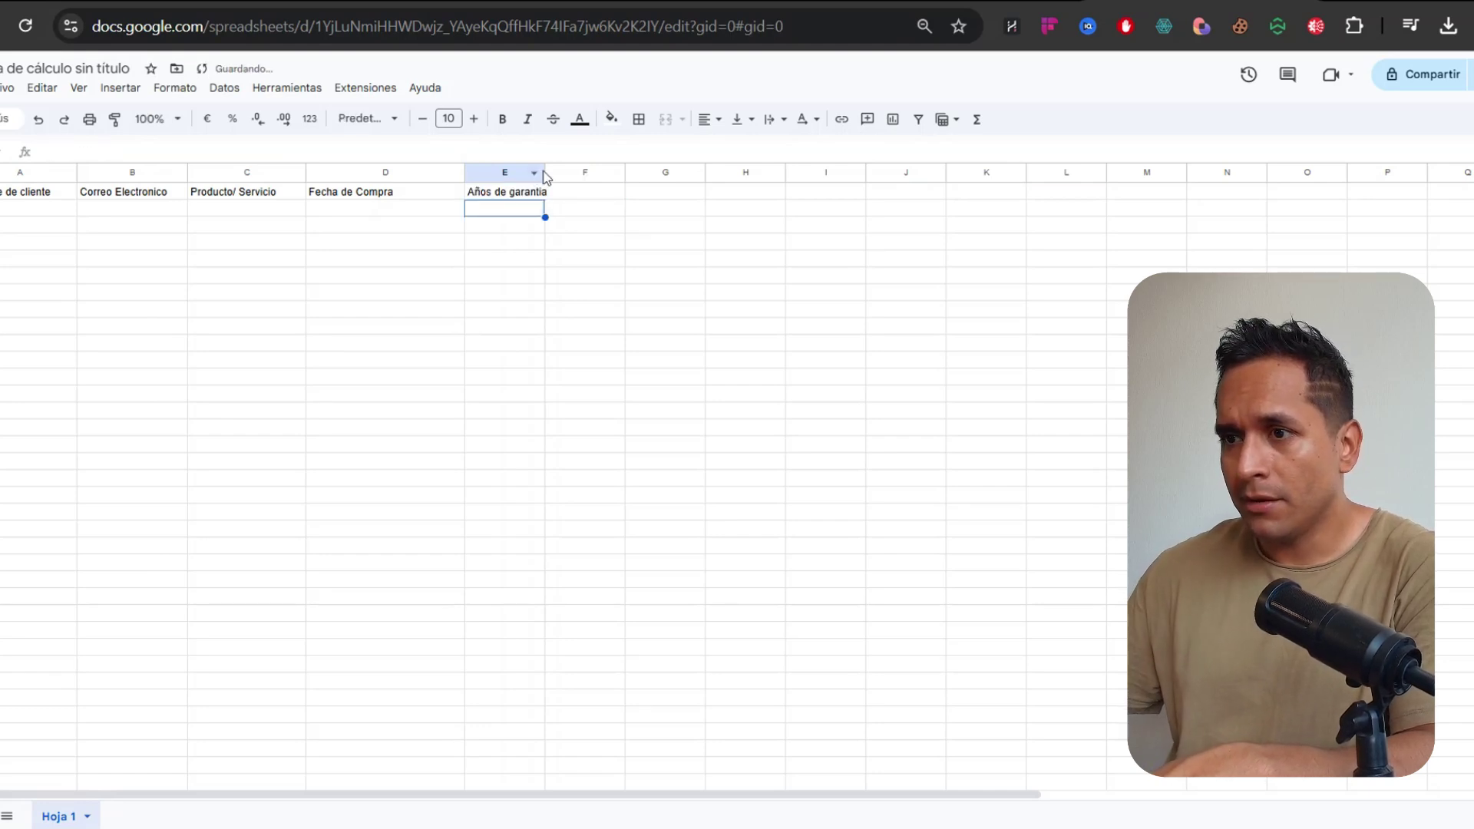
pyautogui.moveTo(545, 172); pyautogui.dragTo(563, 172)
# Enter headers Queja, Nivel de Urgencia and Datos Adicionales in F1:H1
pyautogui.click(614, 197)
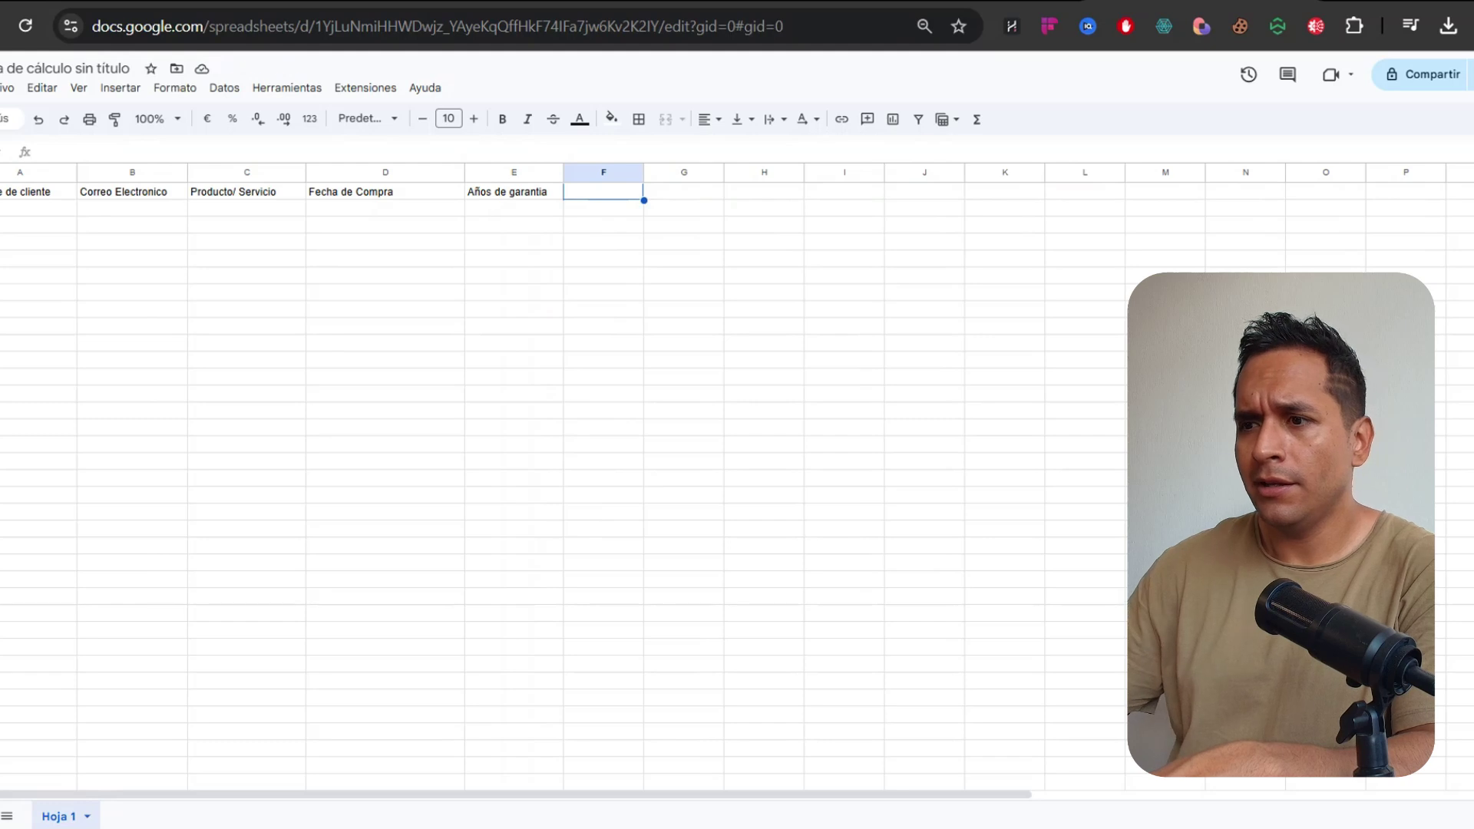
pyautogui.write('Queja')
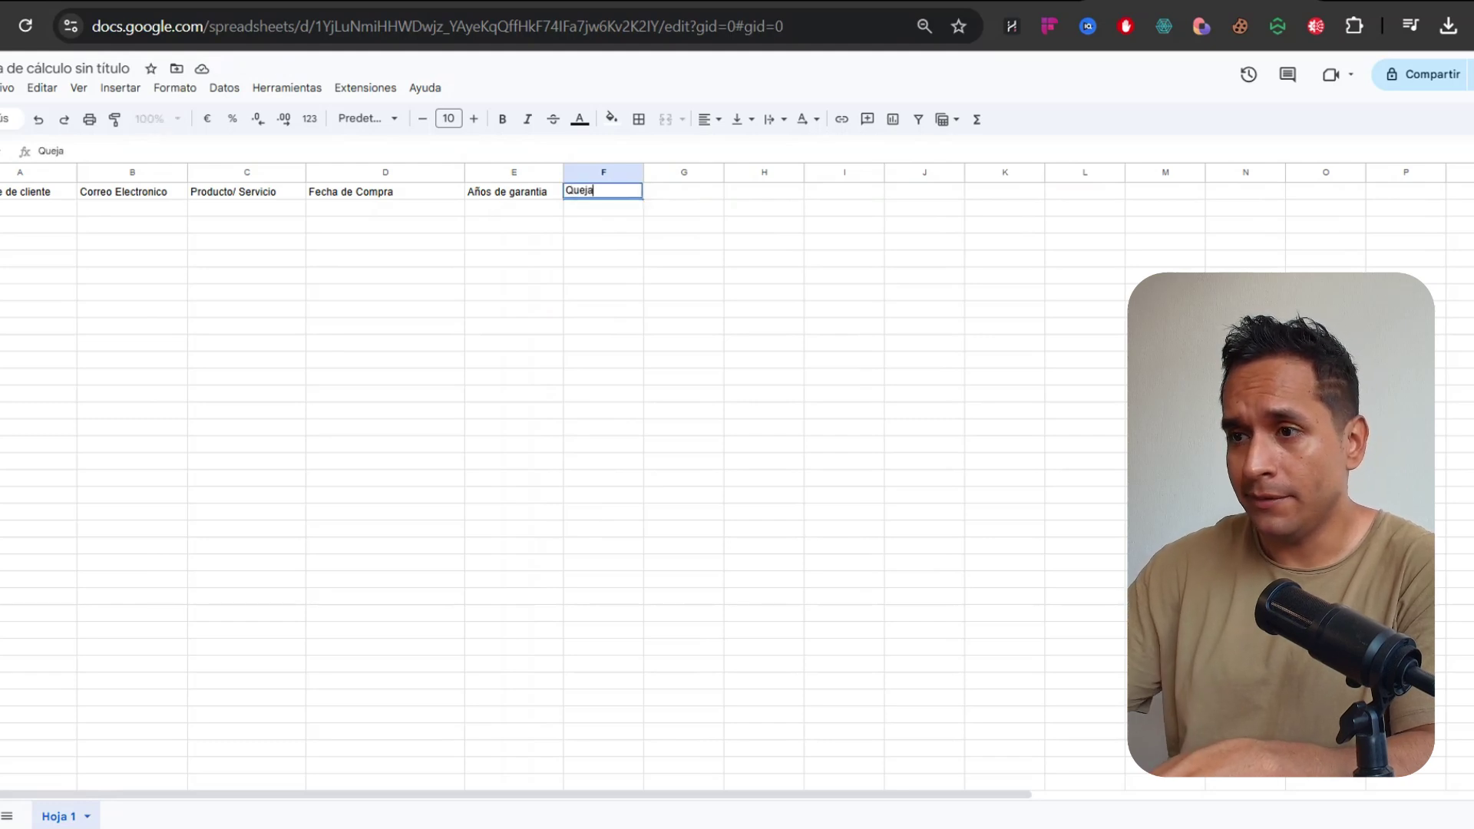
pyautogui.press('Tab')
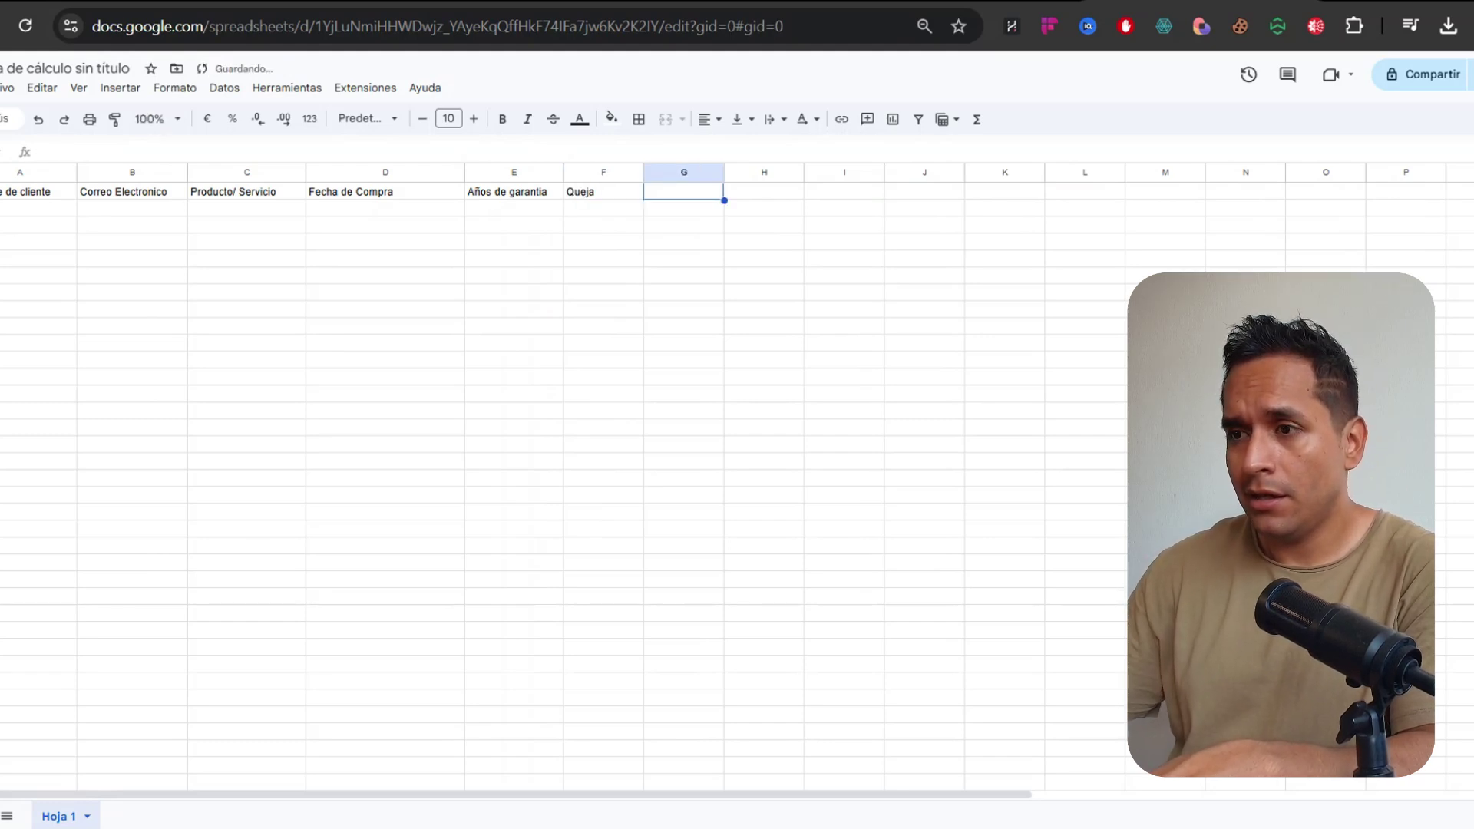
pyautogui.write('N')
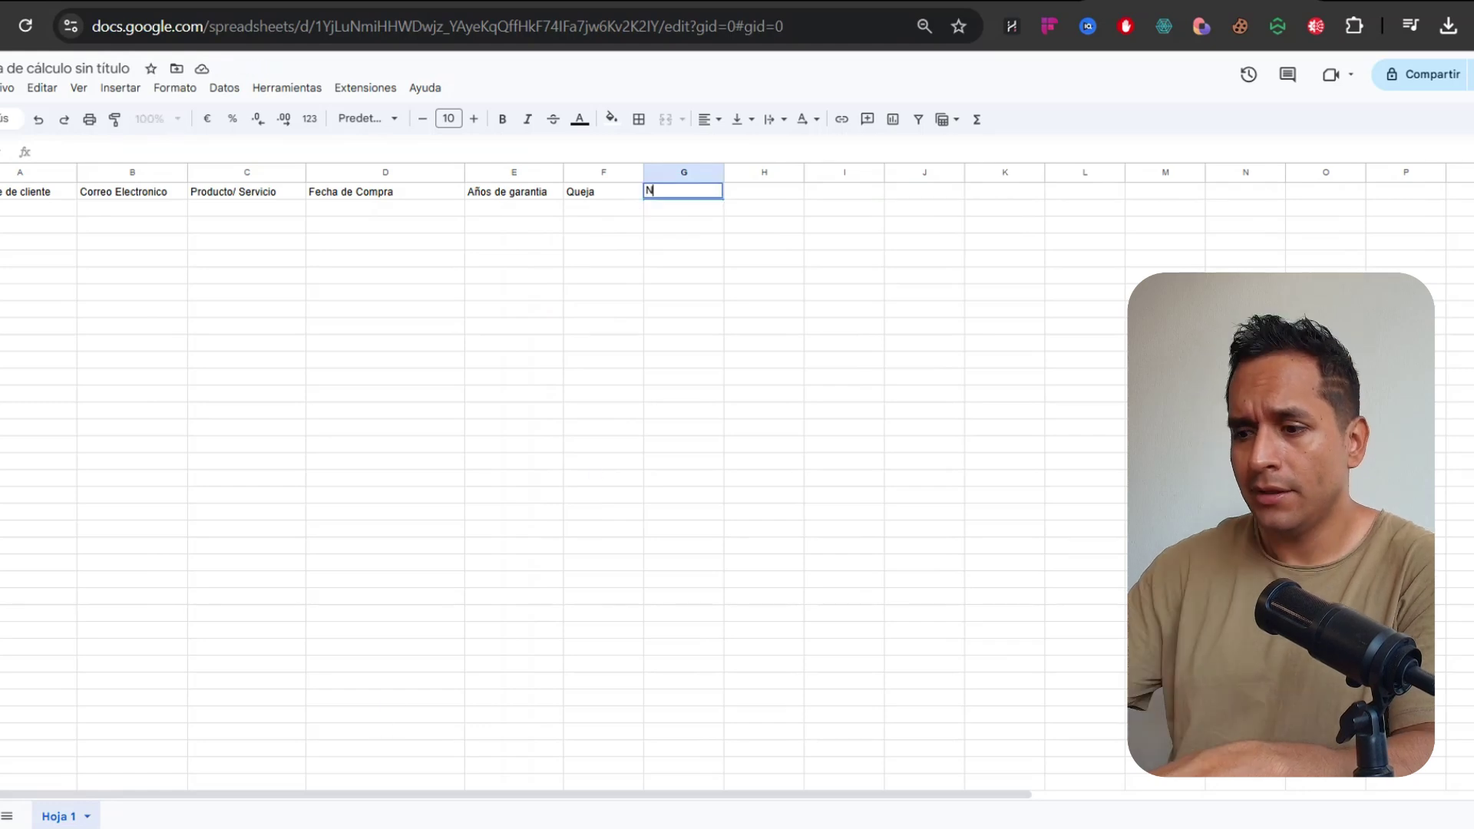
pyautogui.write('ivel de Urgencia')
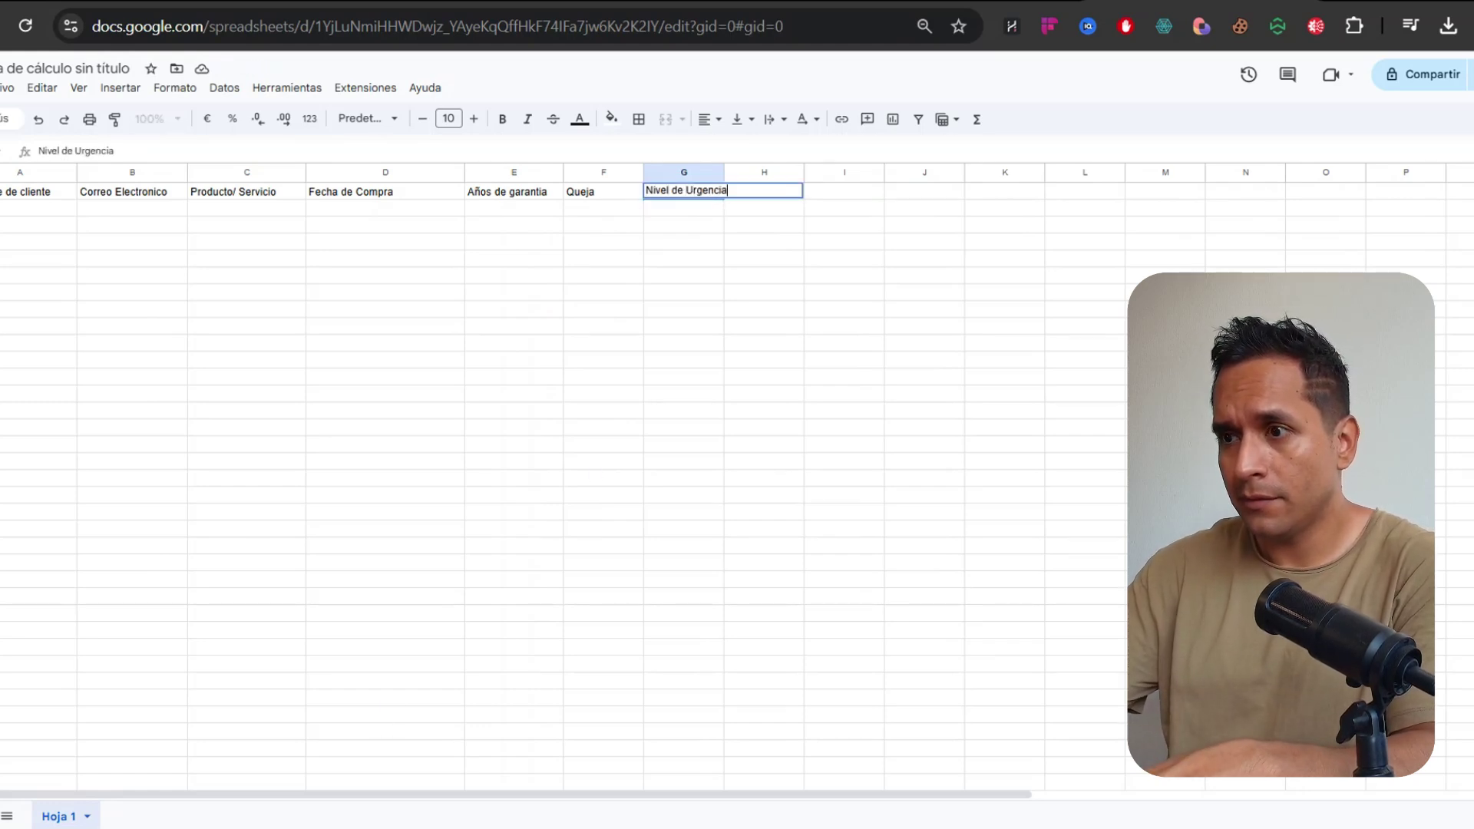
pyautogui.press('Tab')
pyautogui.write('da')
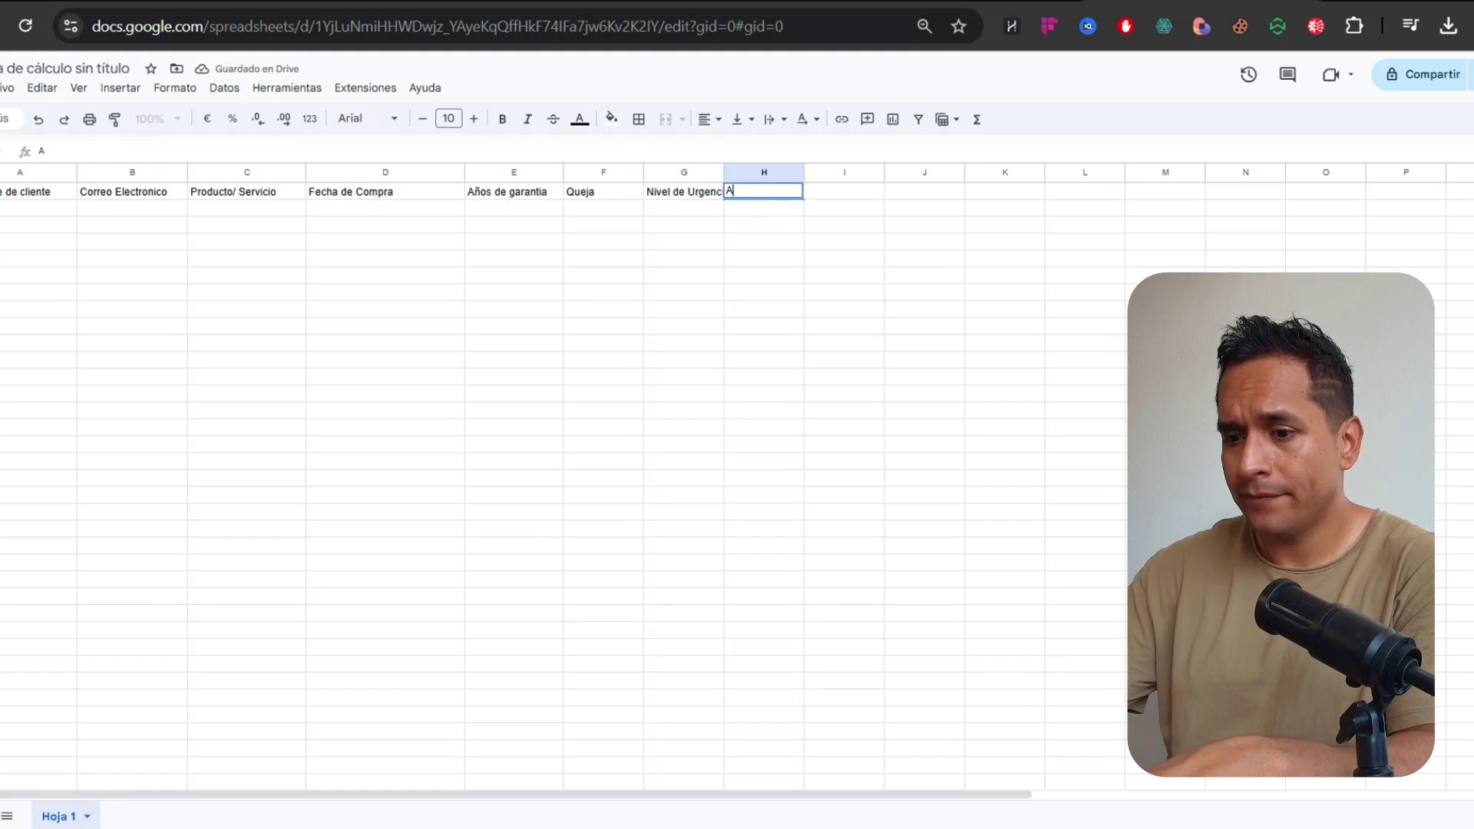
pyautogui.write('Datos A')
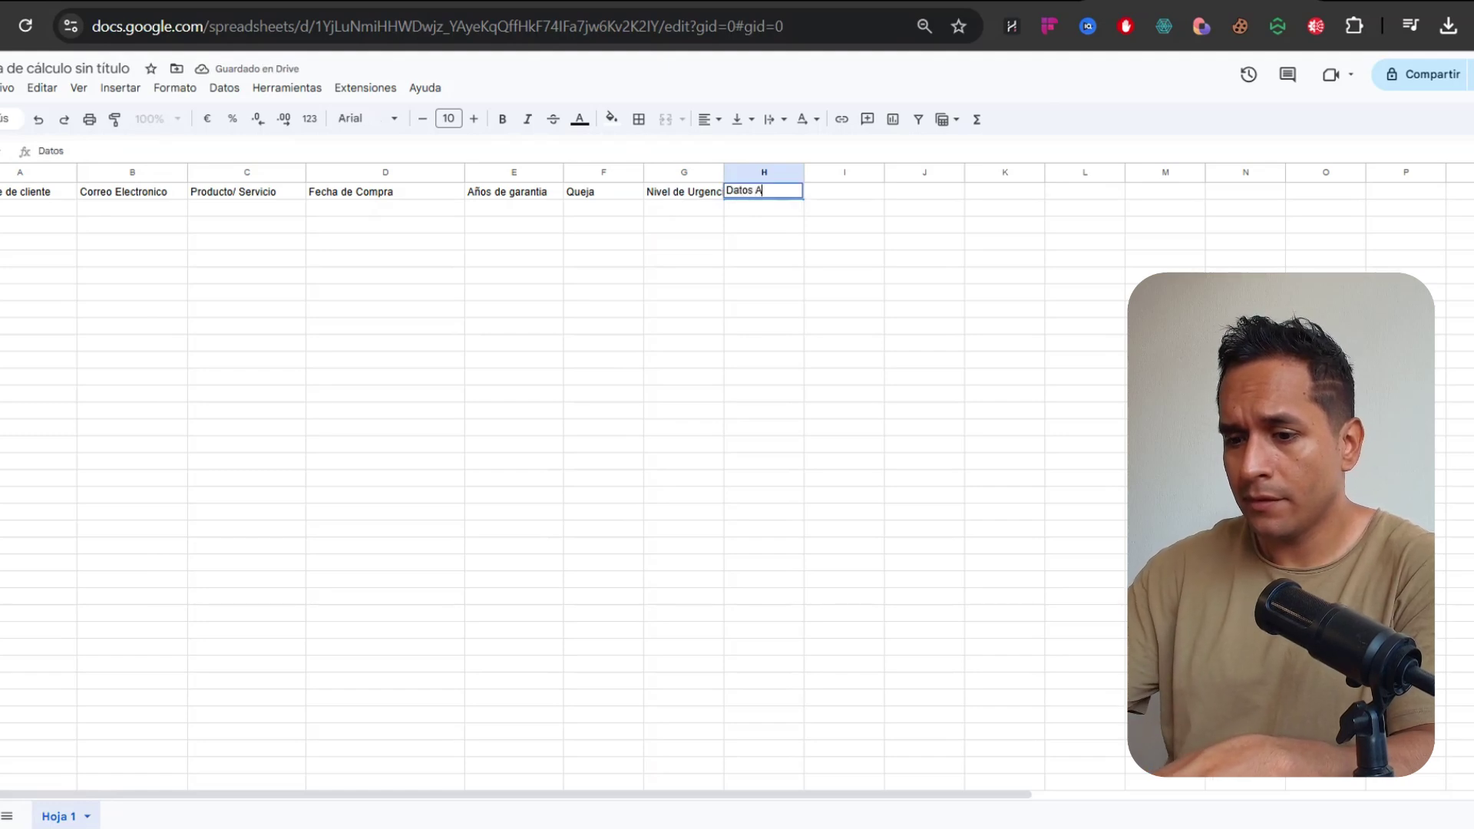
pyautogui.write('dicionales')
pyautogui.press('Return')
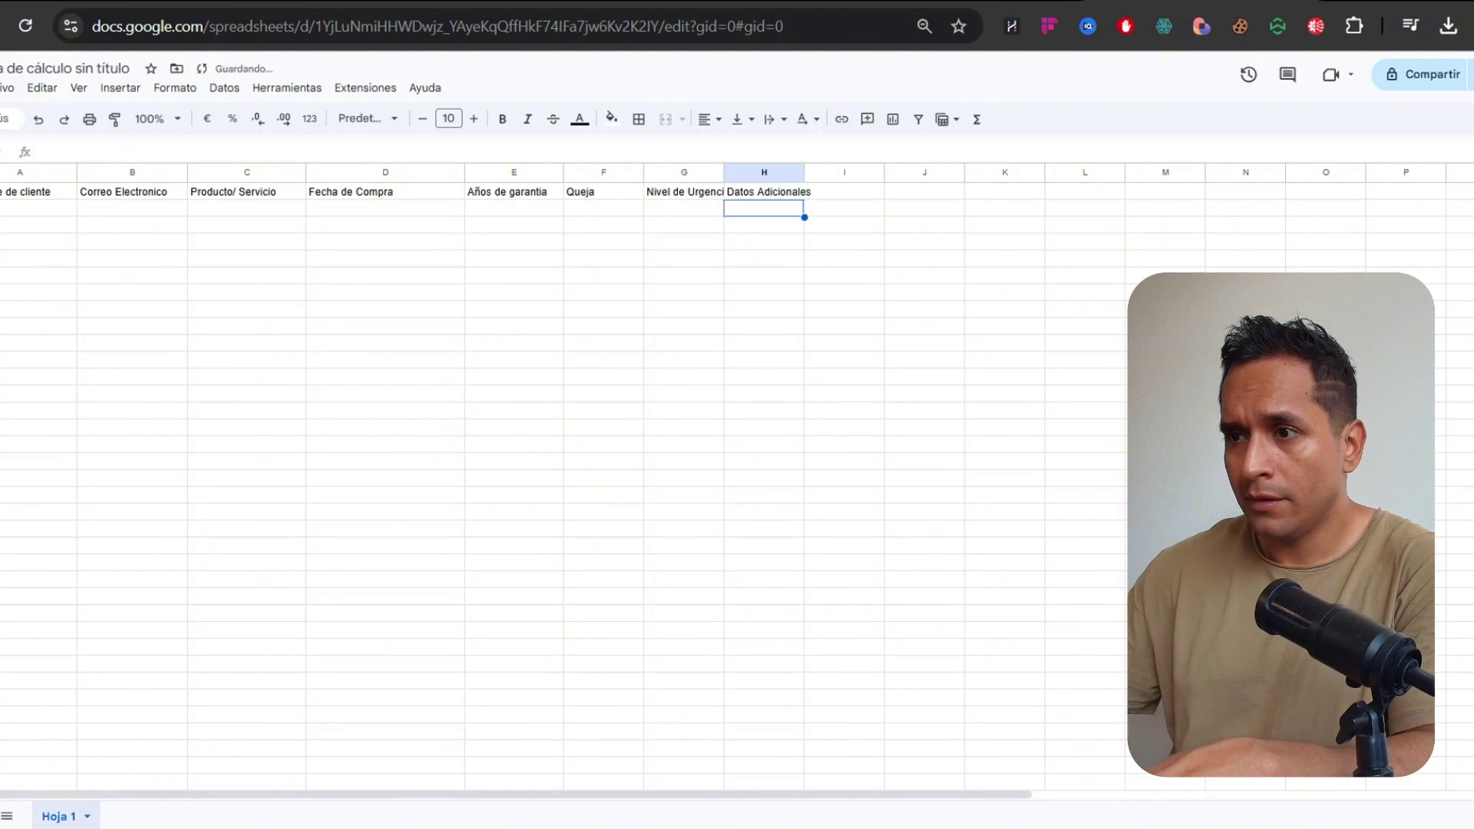
# Widen columns B, C and E through H to fit their headers
pyautogui.moveTo(804, 175); pyautogui.dragTo(858, 175)
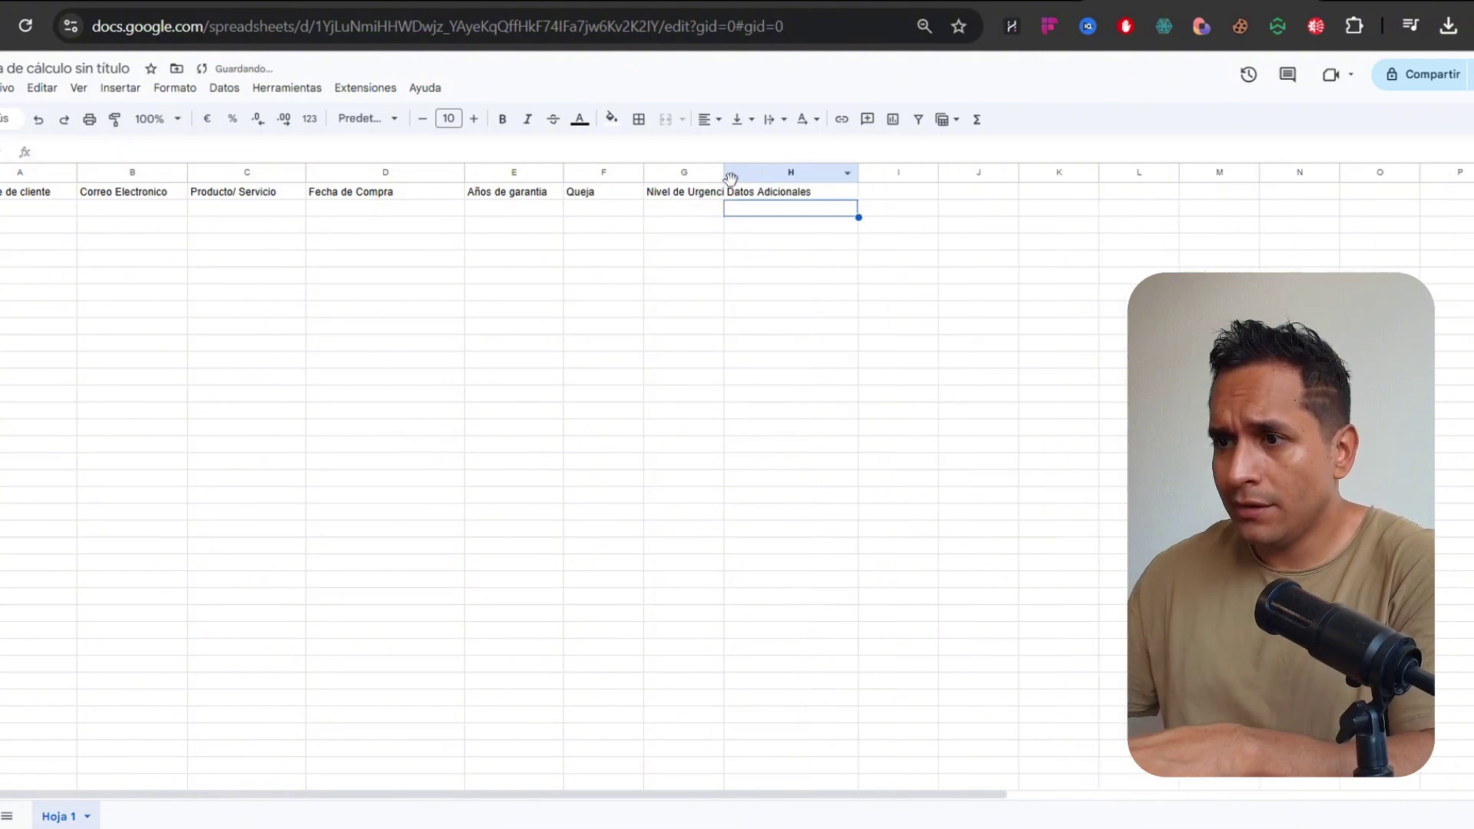
pyautogui.moveTo(724, 174); pyautogui.dragTo(766, 174)
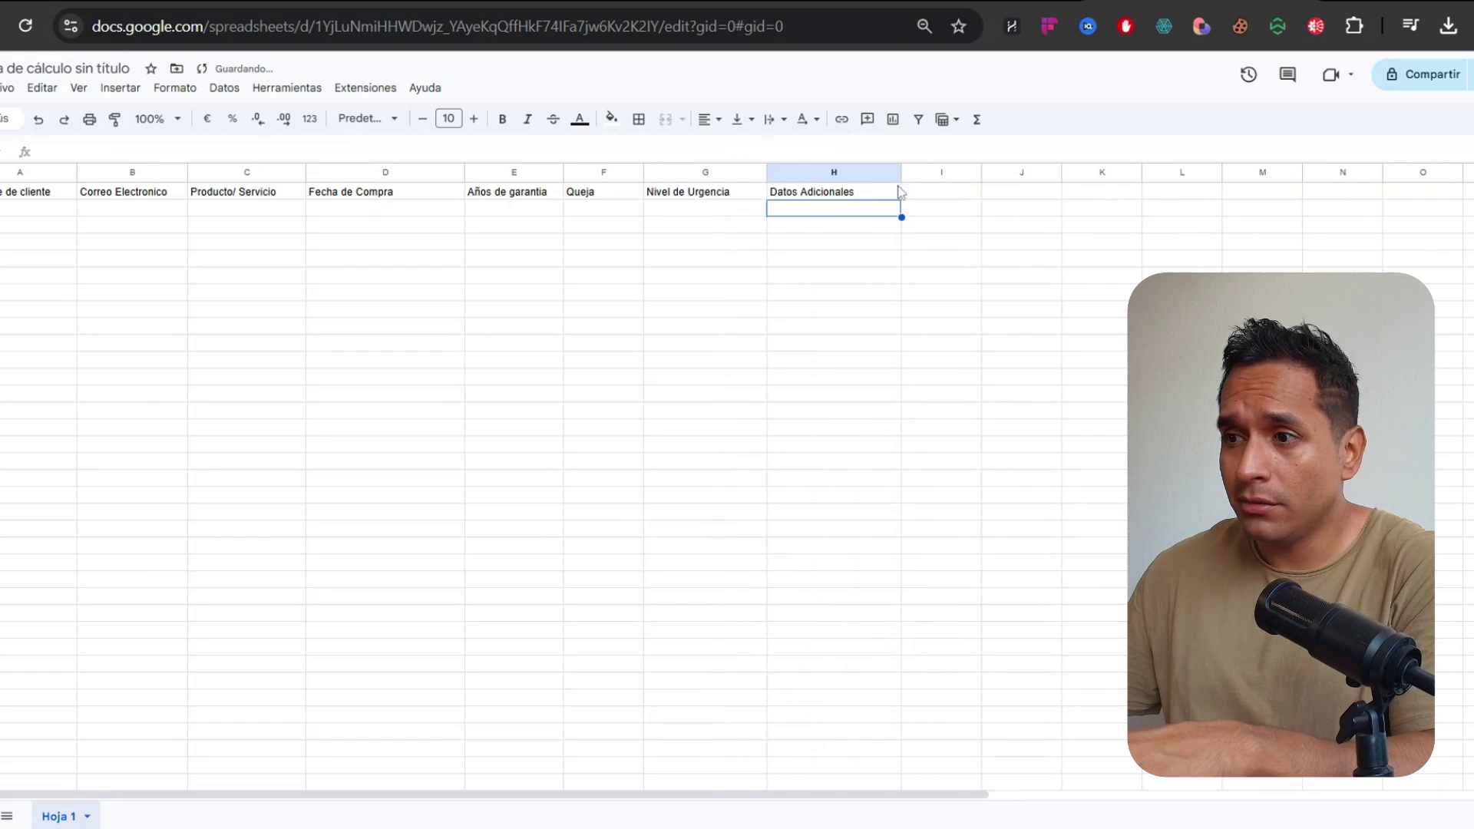
pyautogui.moveTo(900, 173); pyautogui.dragTo(944, 174)
pyautogui.click(879, 261)
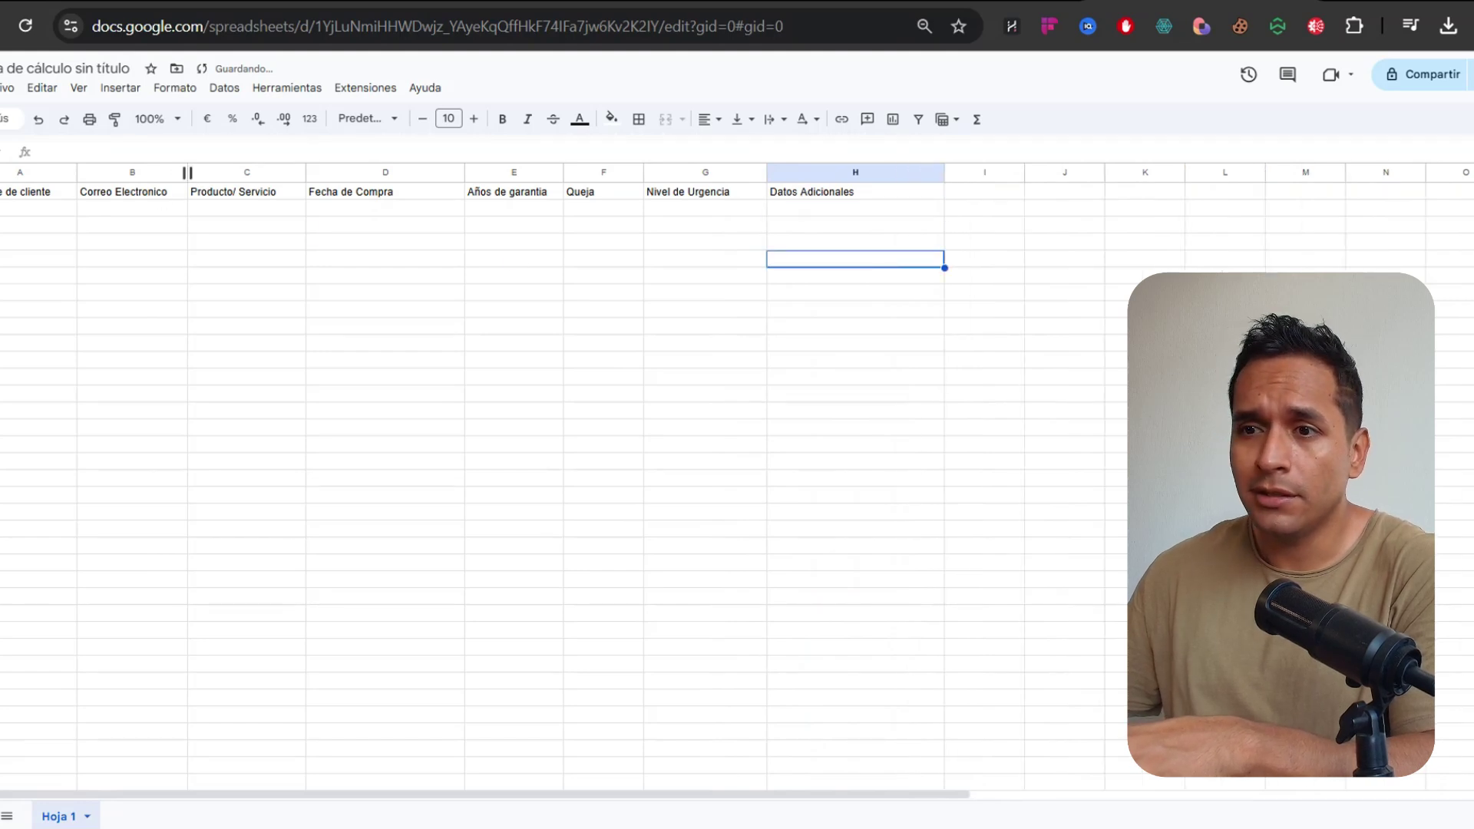
pyautogui.moveTo(187, 173); pyautogui.dragTo(212, 174)
pyautogui.moveTo(331, 173); pyautogui.dragTo(357, 174)
pyautogui.click(436, 242)
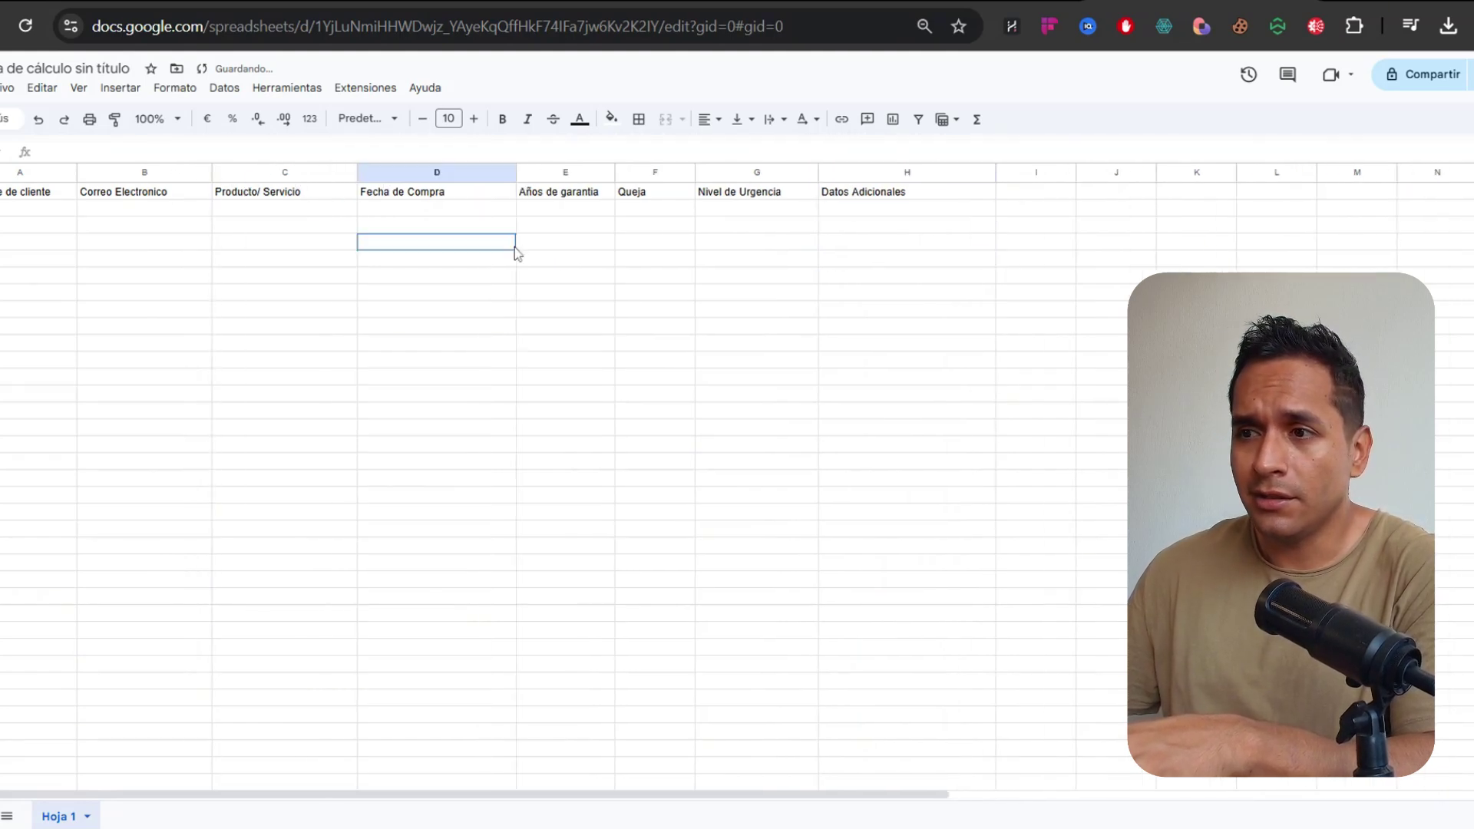
pyautogui.moveTo(615, 173); pyautogui.dragTo(812, 173)
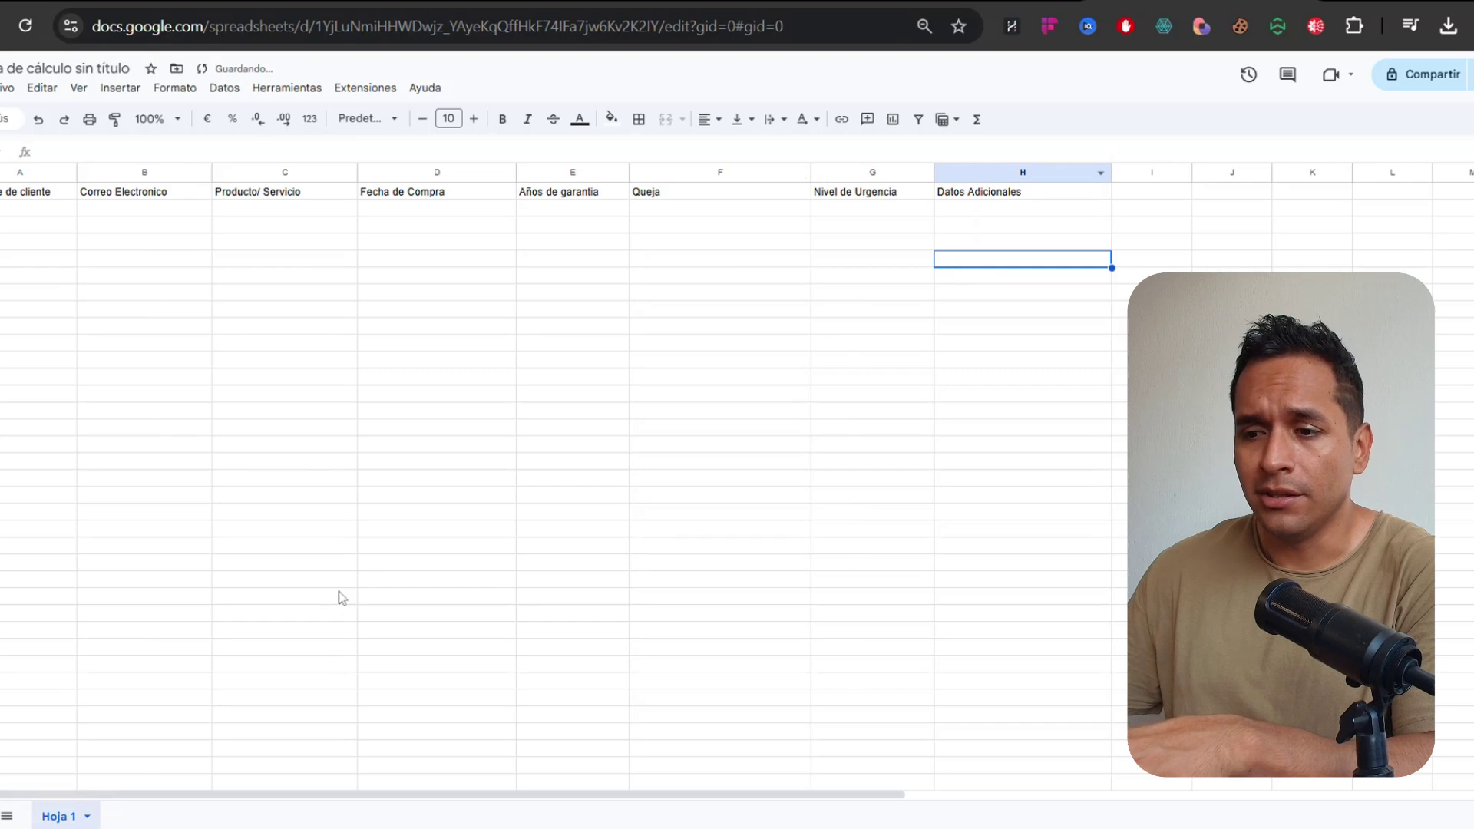
# Enter the customer's name and e-mail in A2 and B2, widening column B
pyautogui.click(31, 208)
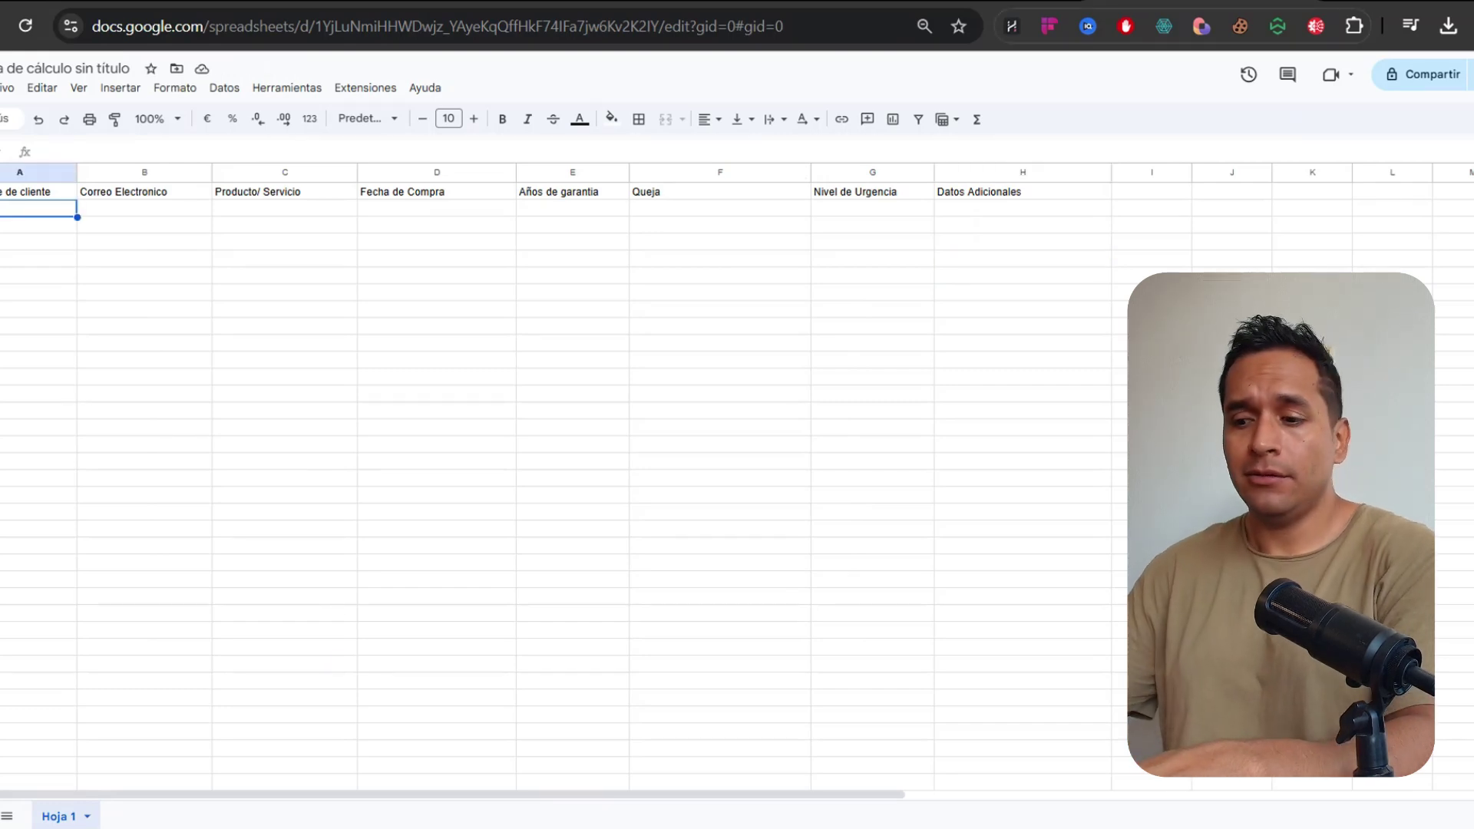
pyautogui.doubleClick(31, 208)
pyautogui.write('Jose Carlos')
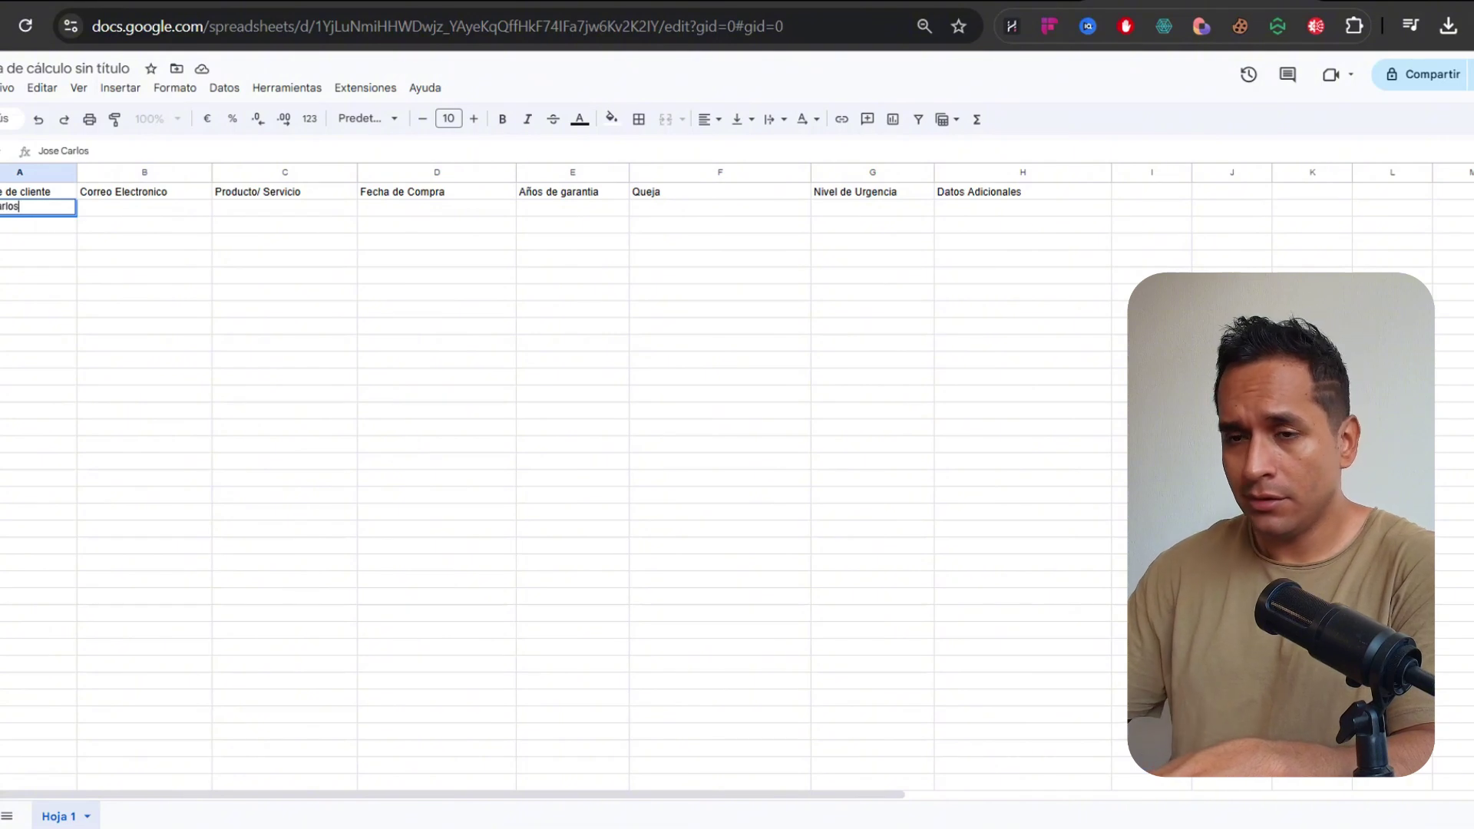
pyautogui.press('Tab')
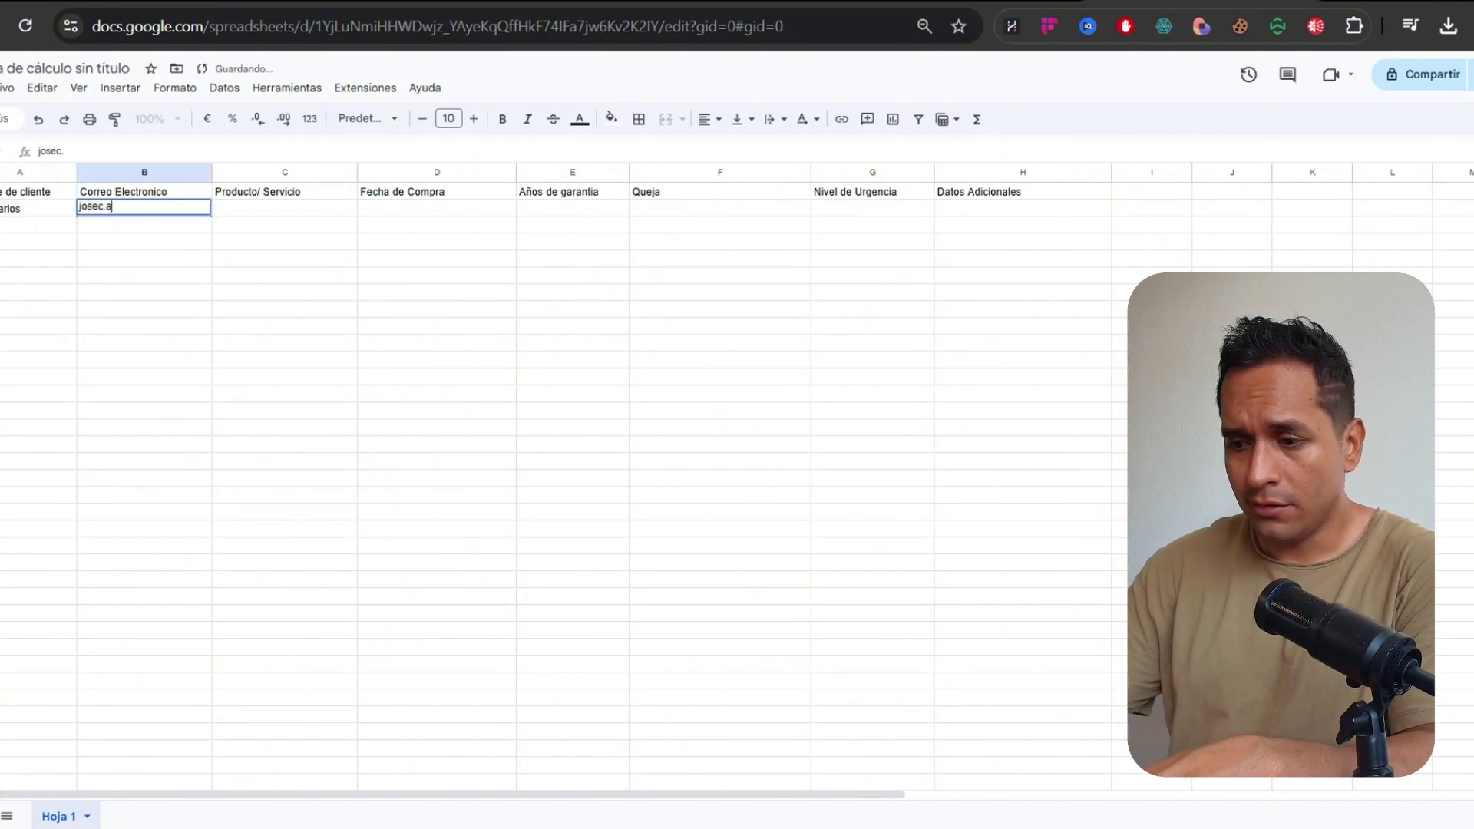
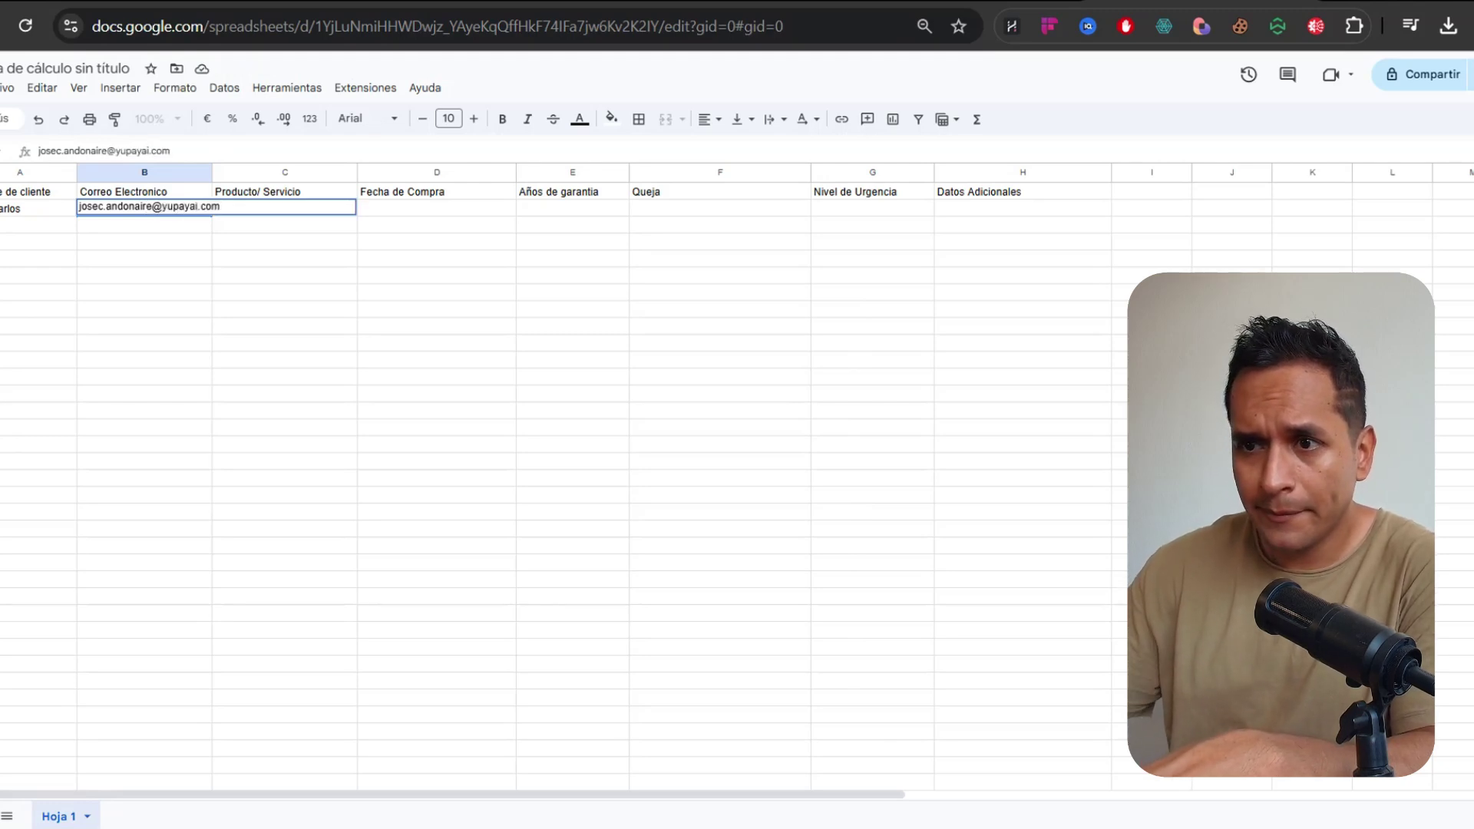
pyautogui.press('Tab')
pyautogui.moveTo(212, 172); pyautogui.dragTo(253, 172)
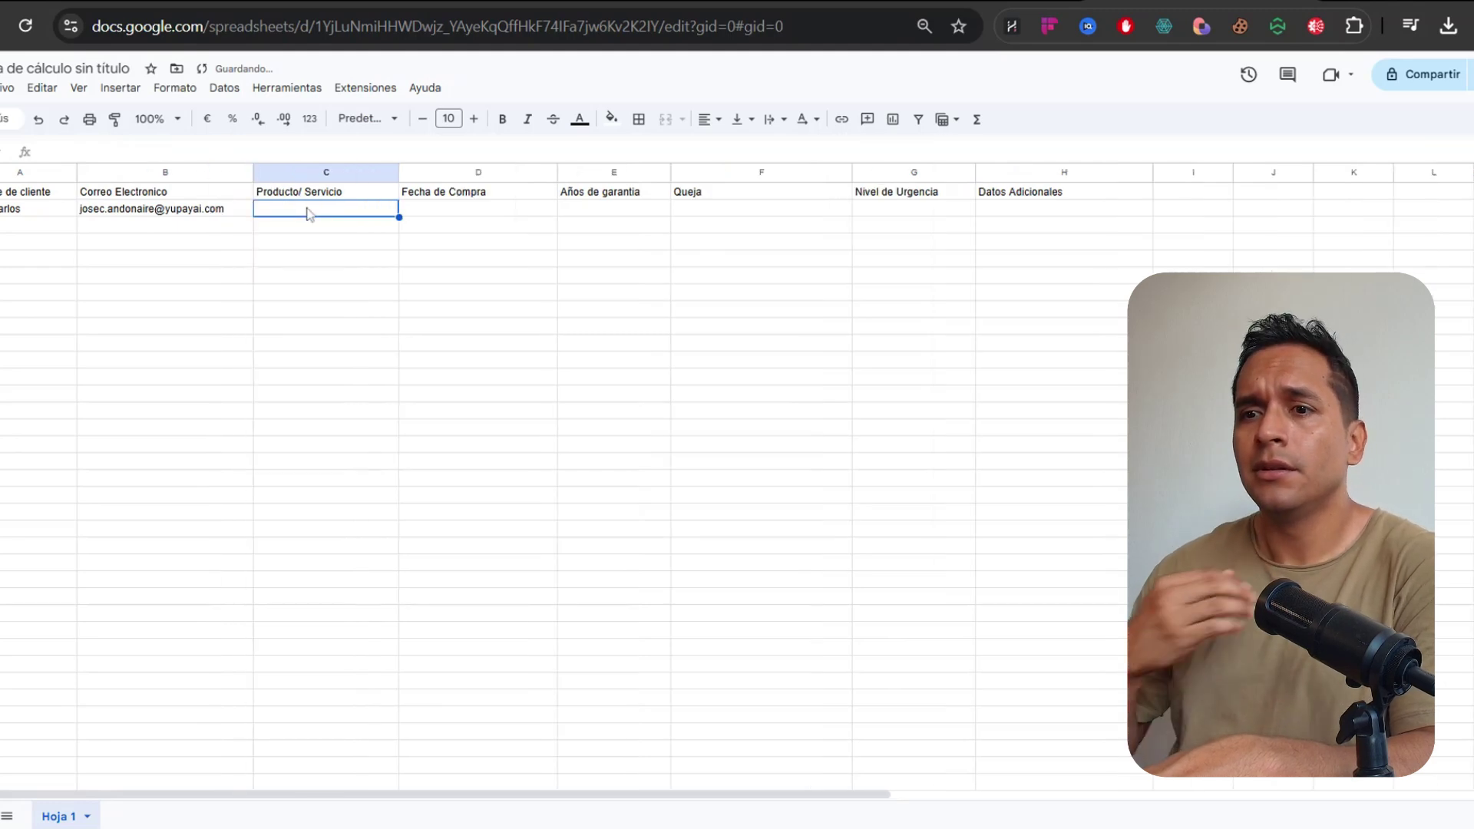
# Fill C2:E2 with Lavadora, purchase date 28/07/2024 and 1 year of warranty
pyautogui.write('Lavadora')
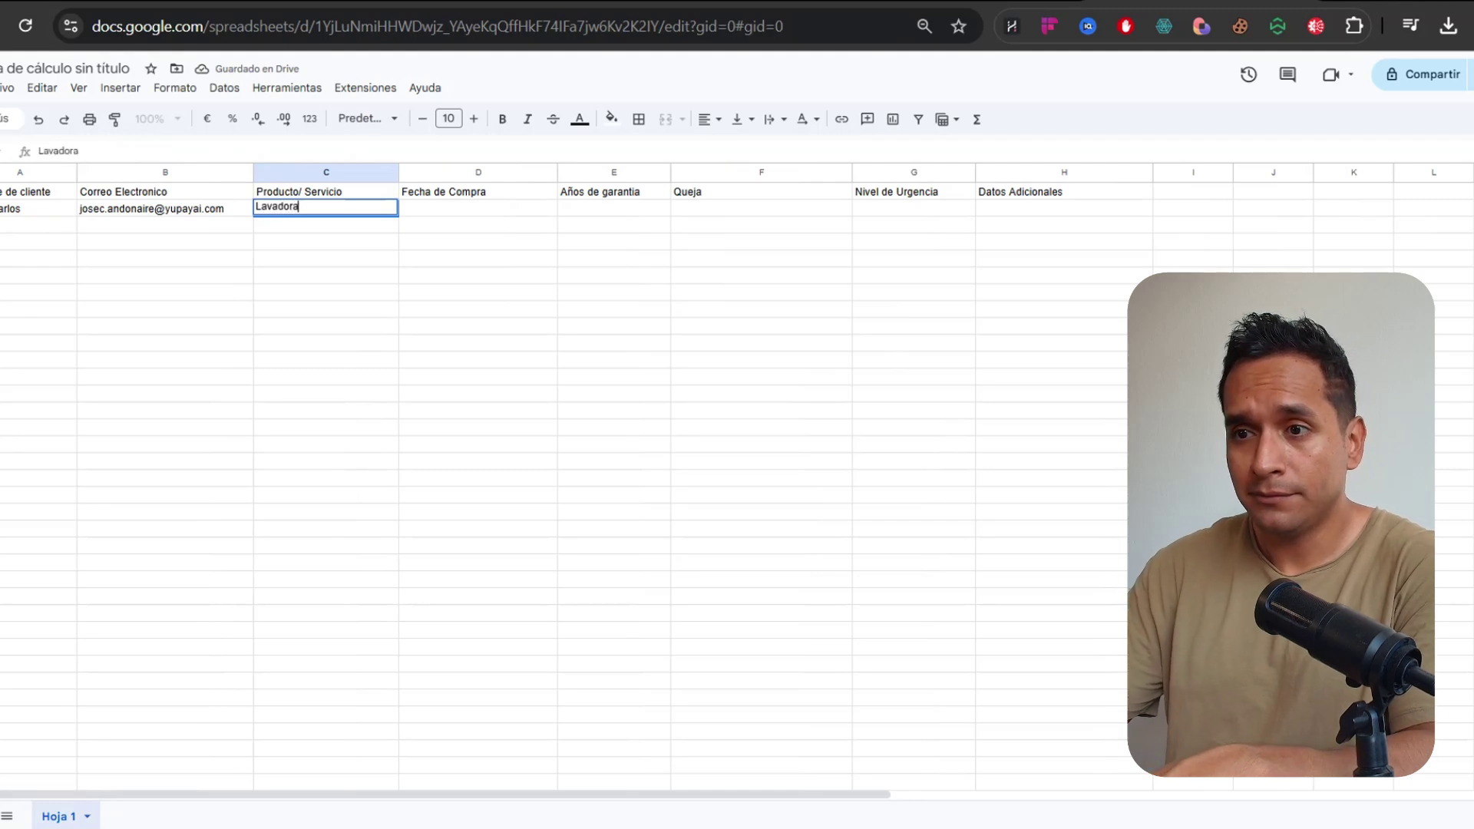
pyautogui.press('Tab')
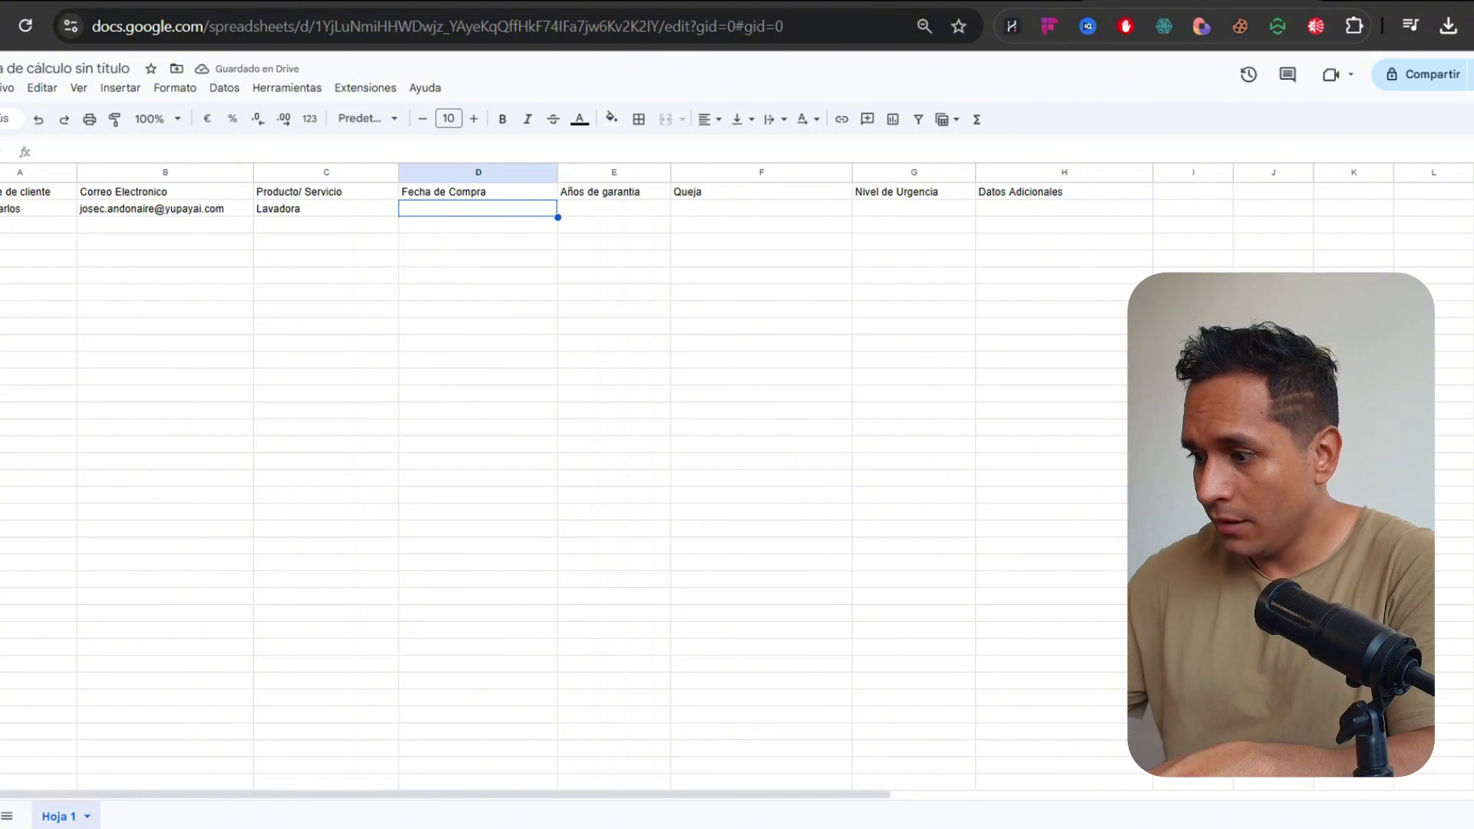
pyautogui.write('28/07/2')
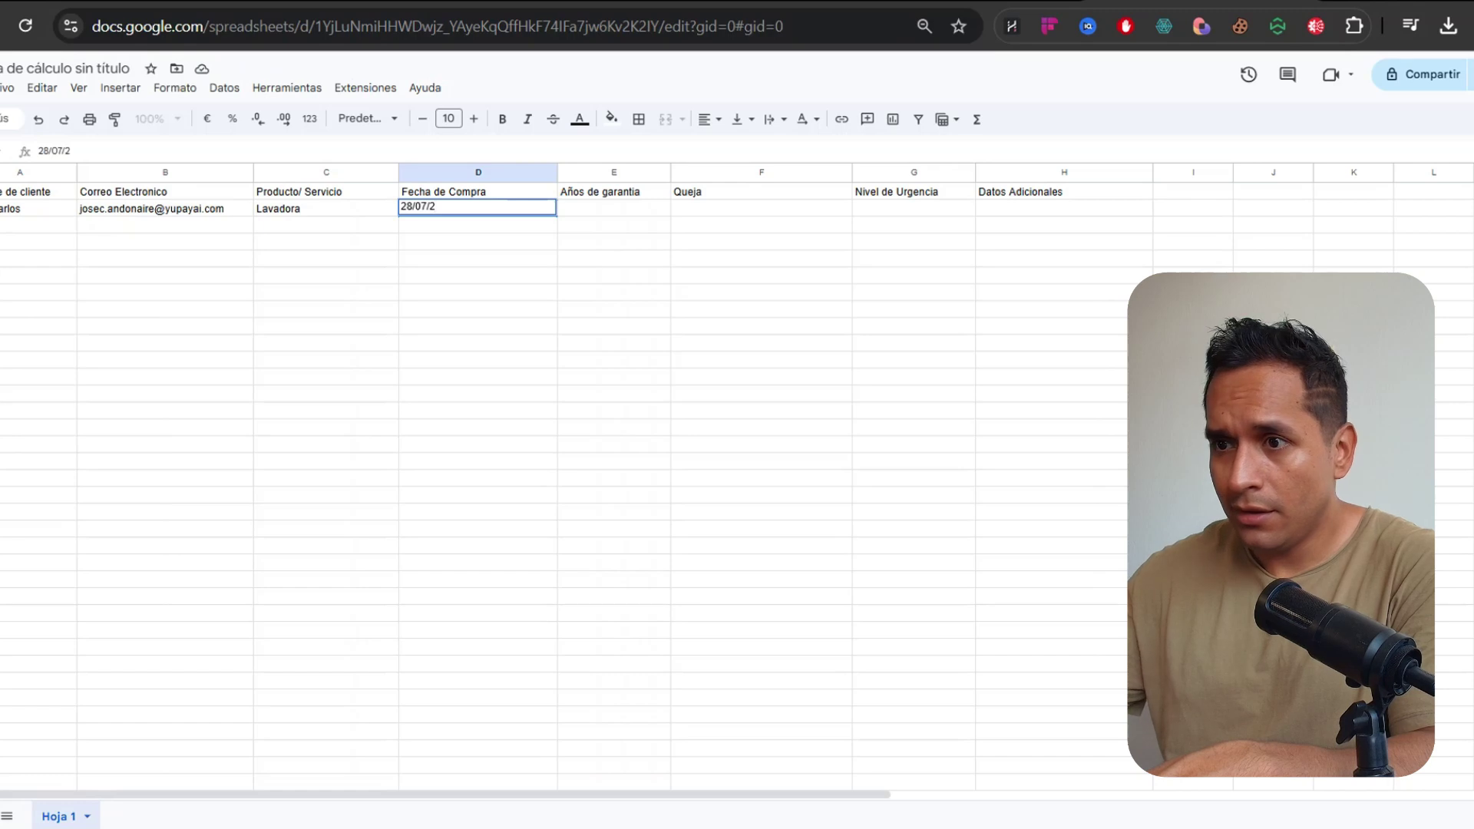
pyautogui.write('024')
pyautogui.press('Return')
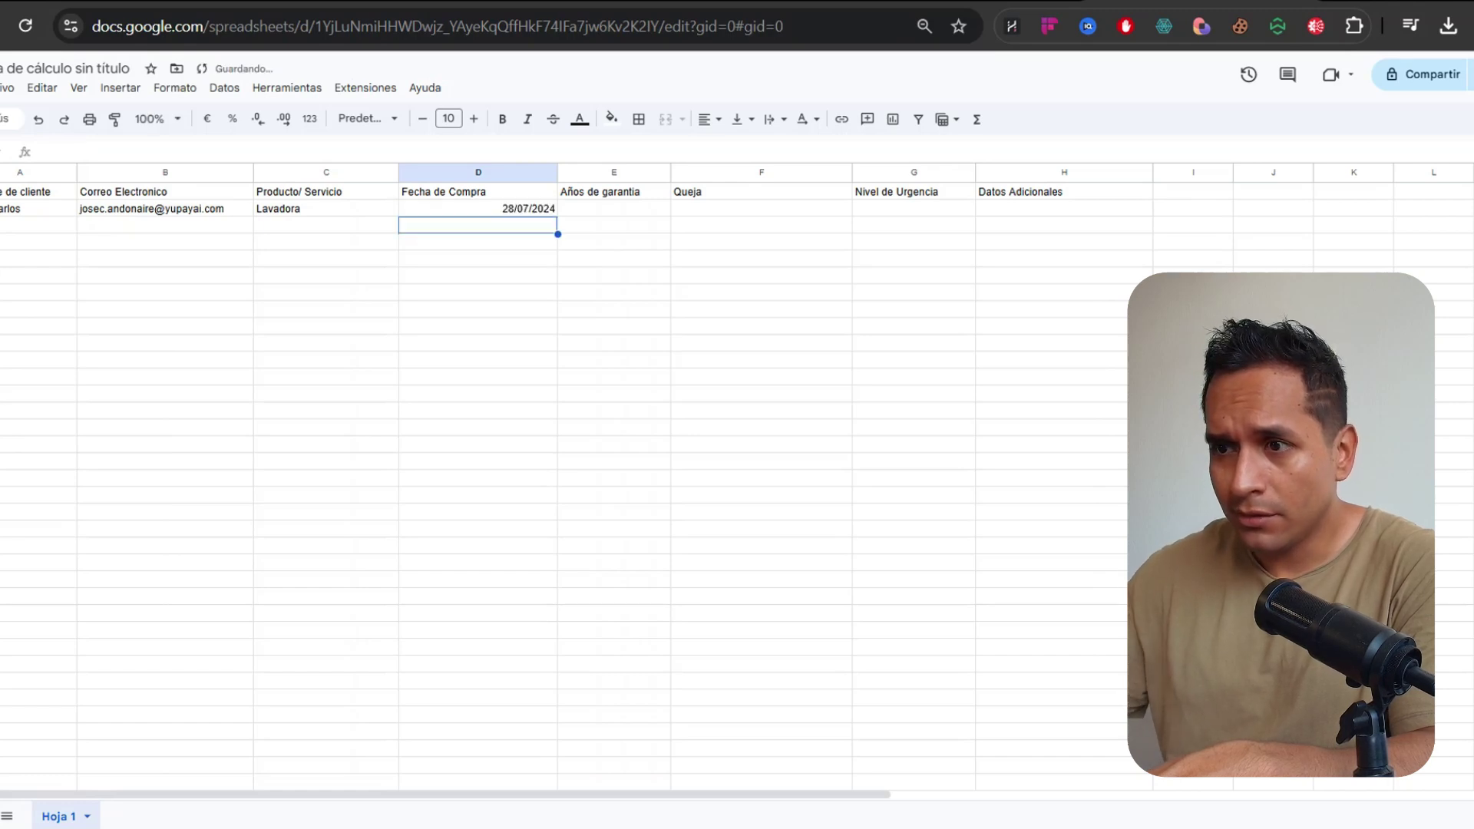
pyautogui.press('Up')
pyautogui.press('Right')
pyautogui.write('1')
pyautogui.press('Tab')
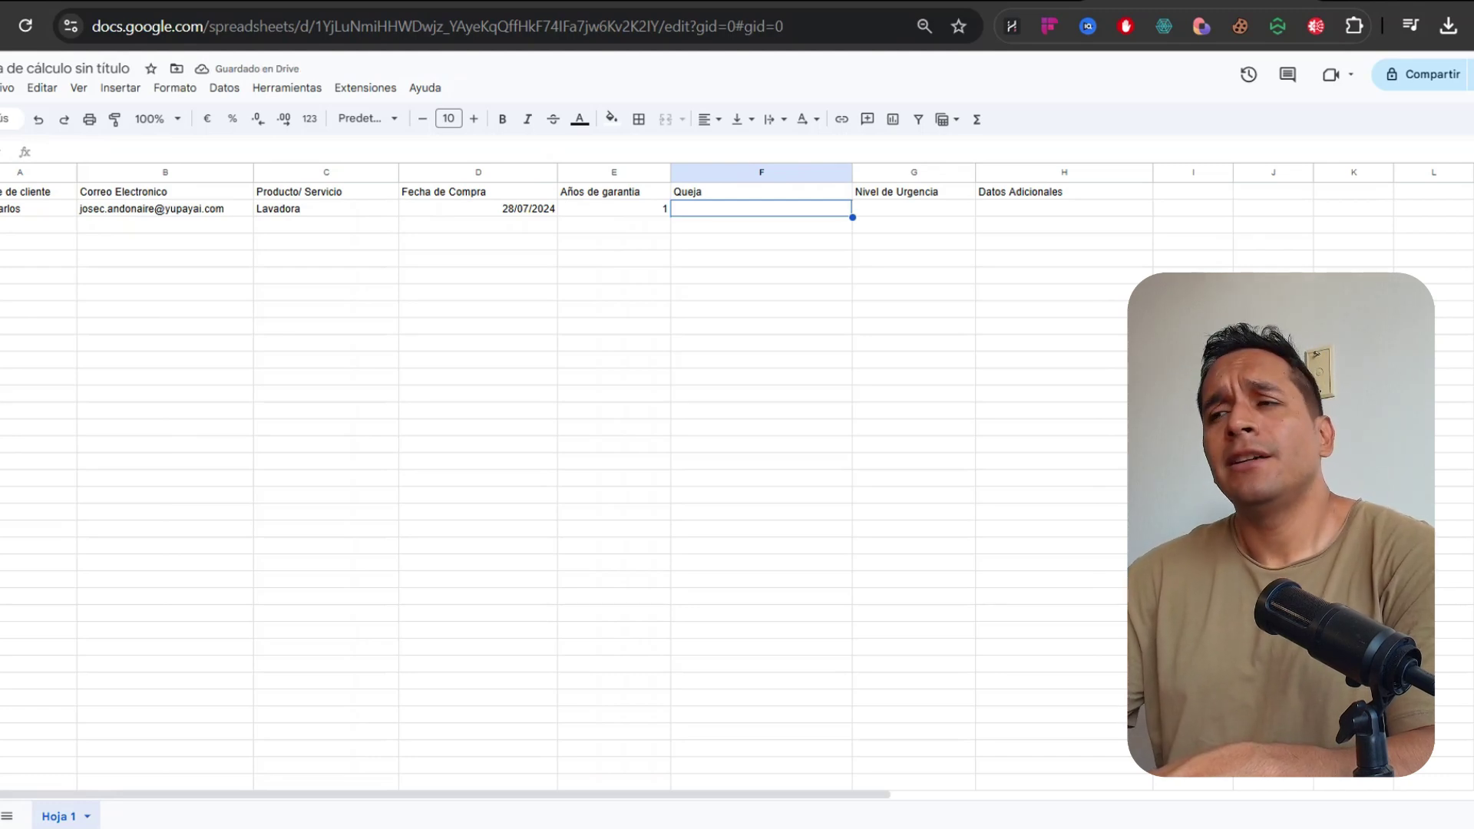
# Enter the complaint 'La lavadora no prende…' in F2, widen column F, and set G2 to Urgente
pyautogui.write('La la')
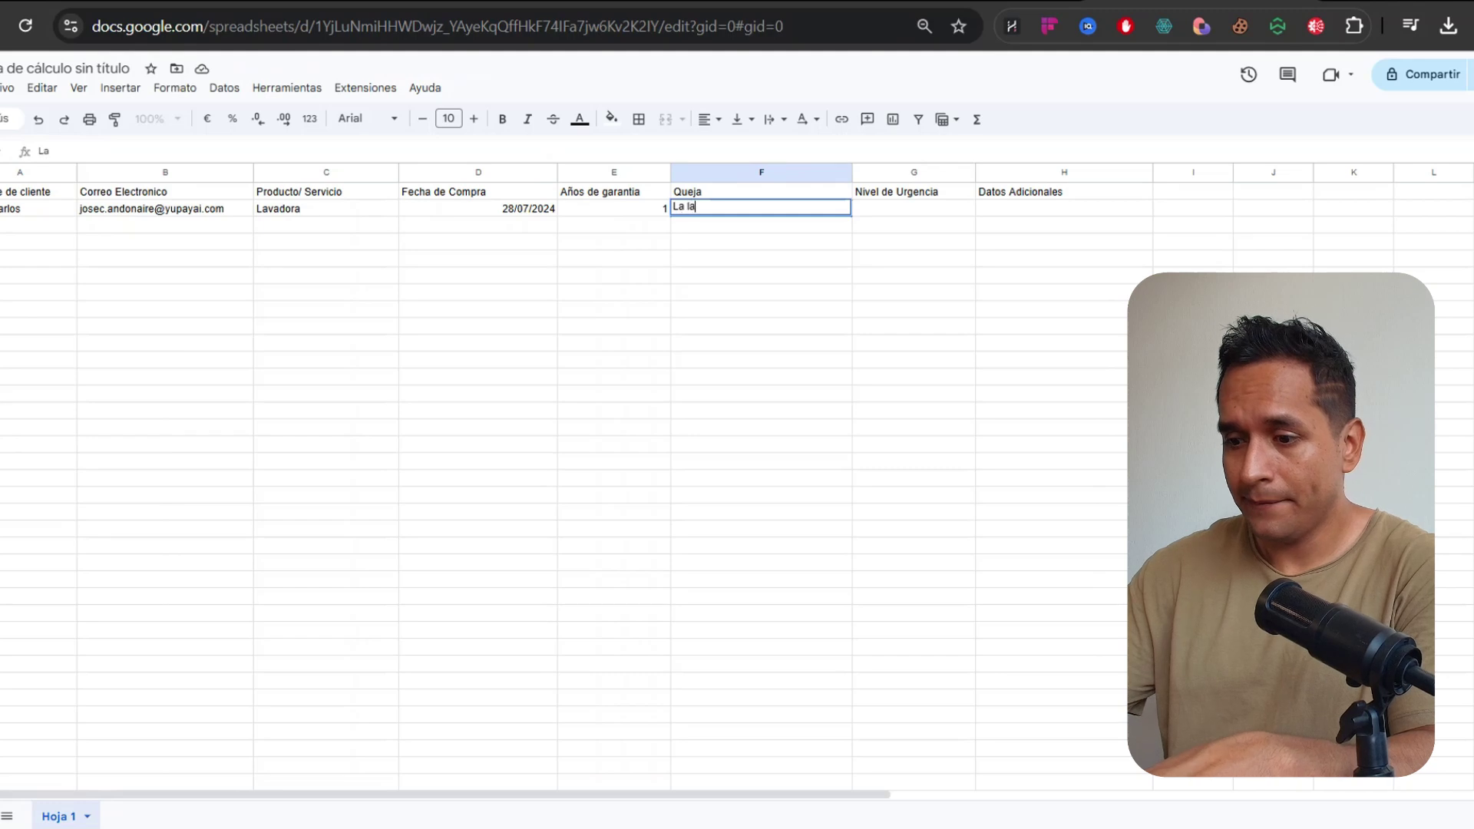
pyautogui.write('vadora no prende')
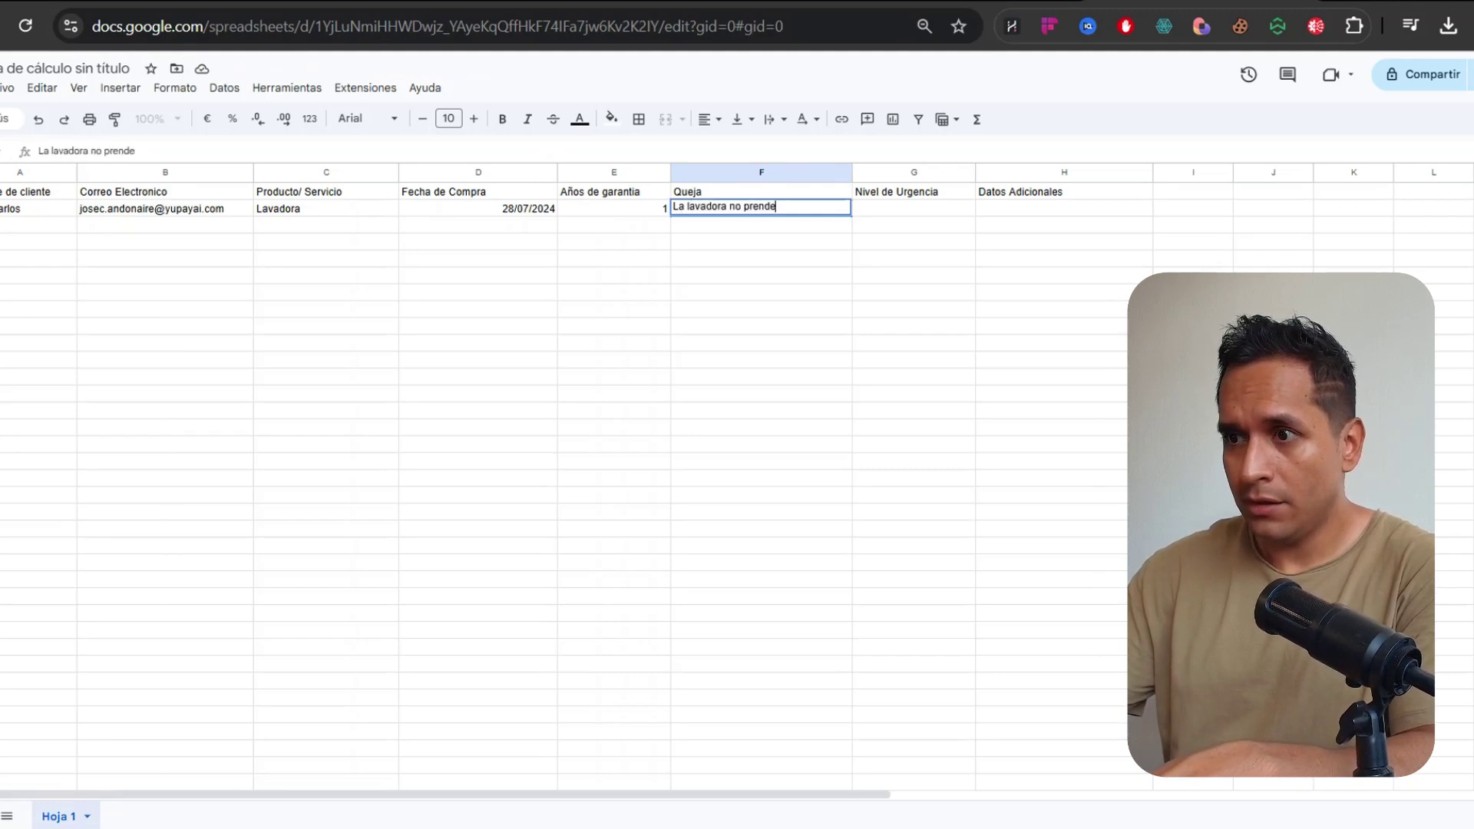
pyautogui.write(', desde hac')
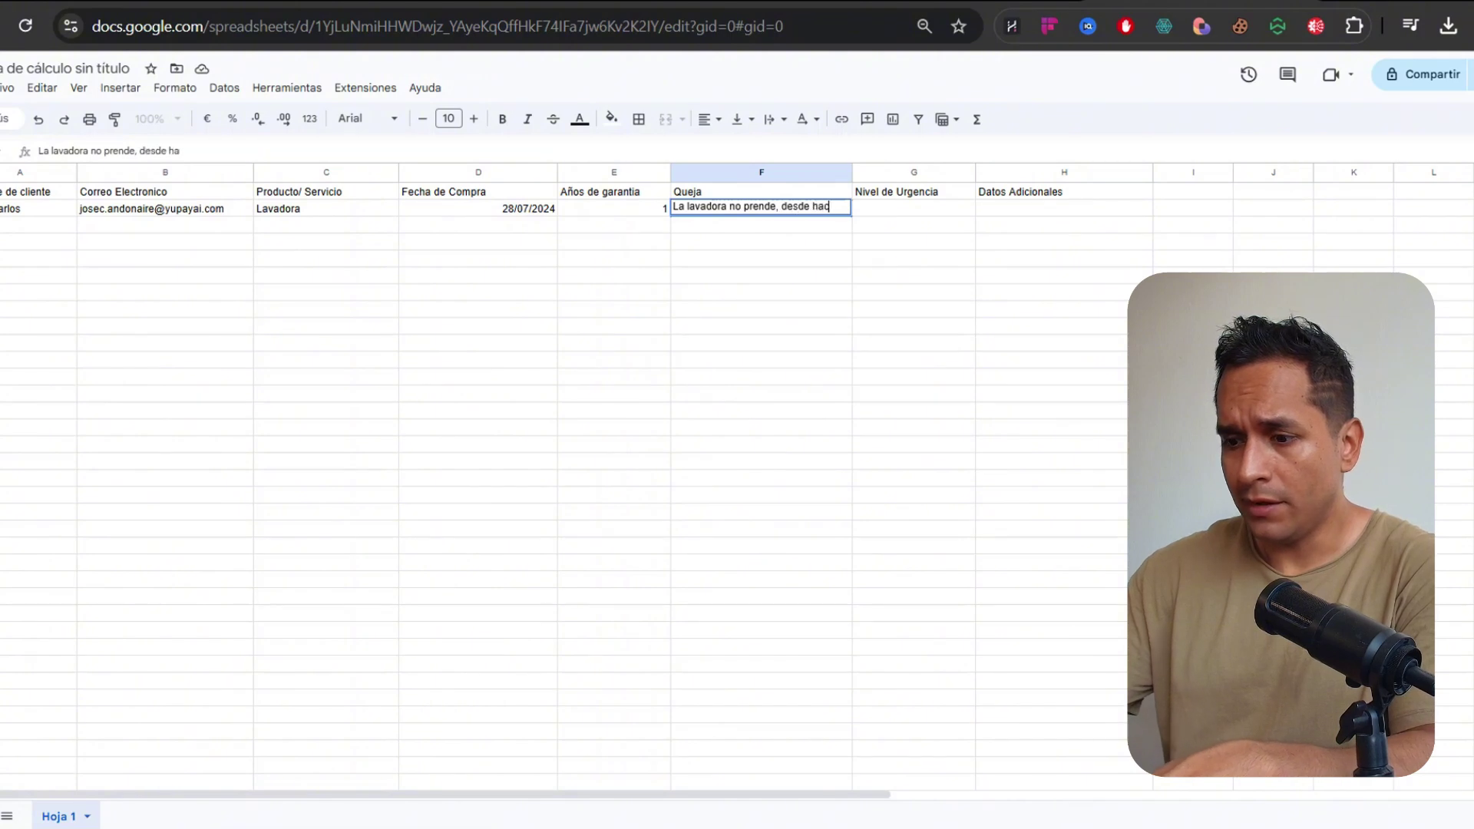
pyautogui.write('e una semana que se ')
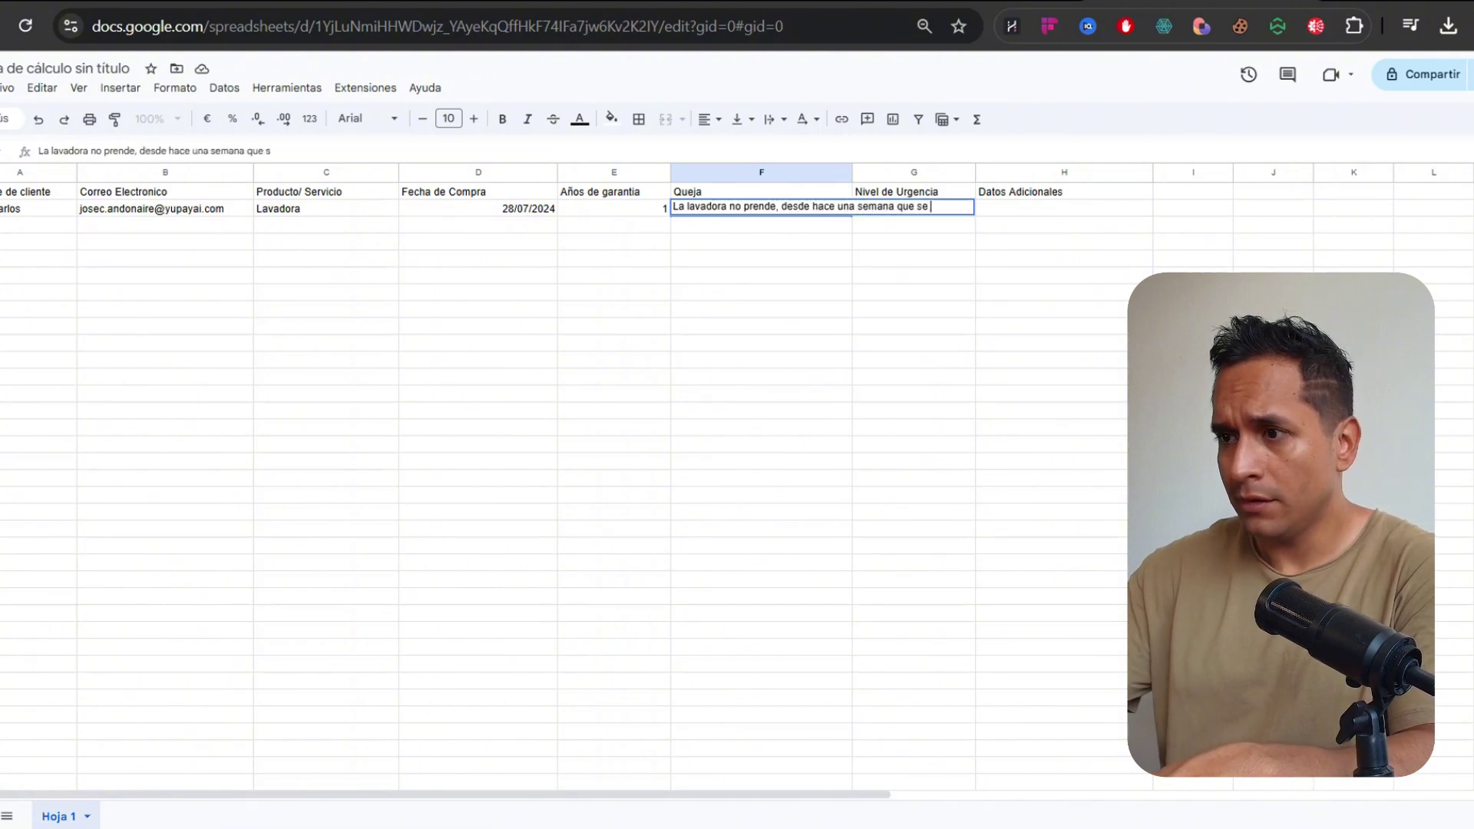
pyautogui.write('utilizado por u')
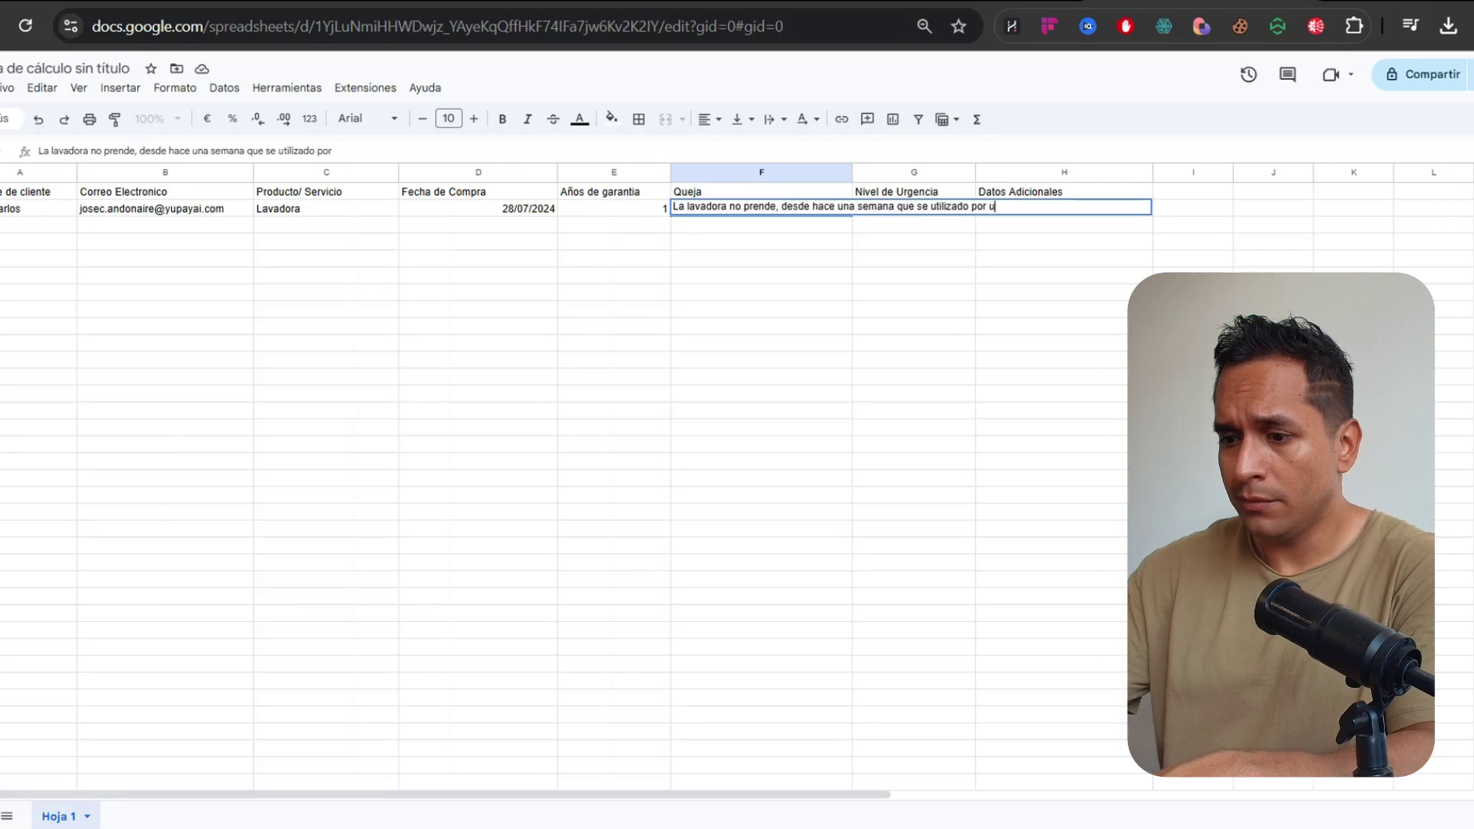
pyautogui.write('ltima ves')
pyautogui.press('Return')
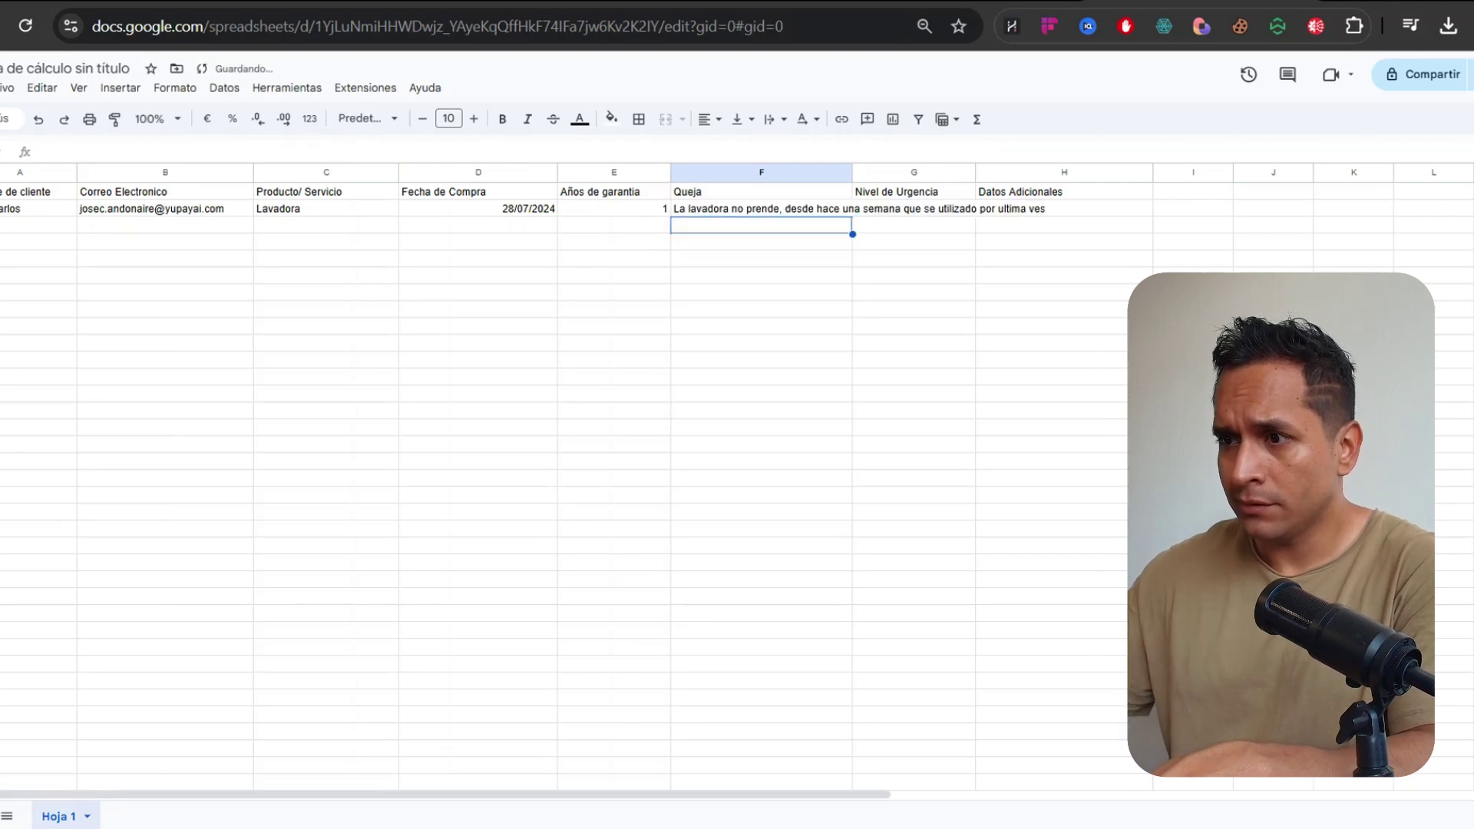
pyautogui.moveTo(852, 172); pyautogui.dragTo(1072, 173)
pyautogui.click(1137, 211)
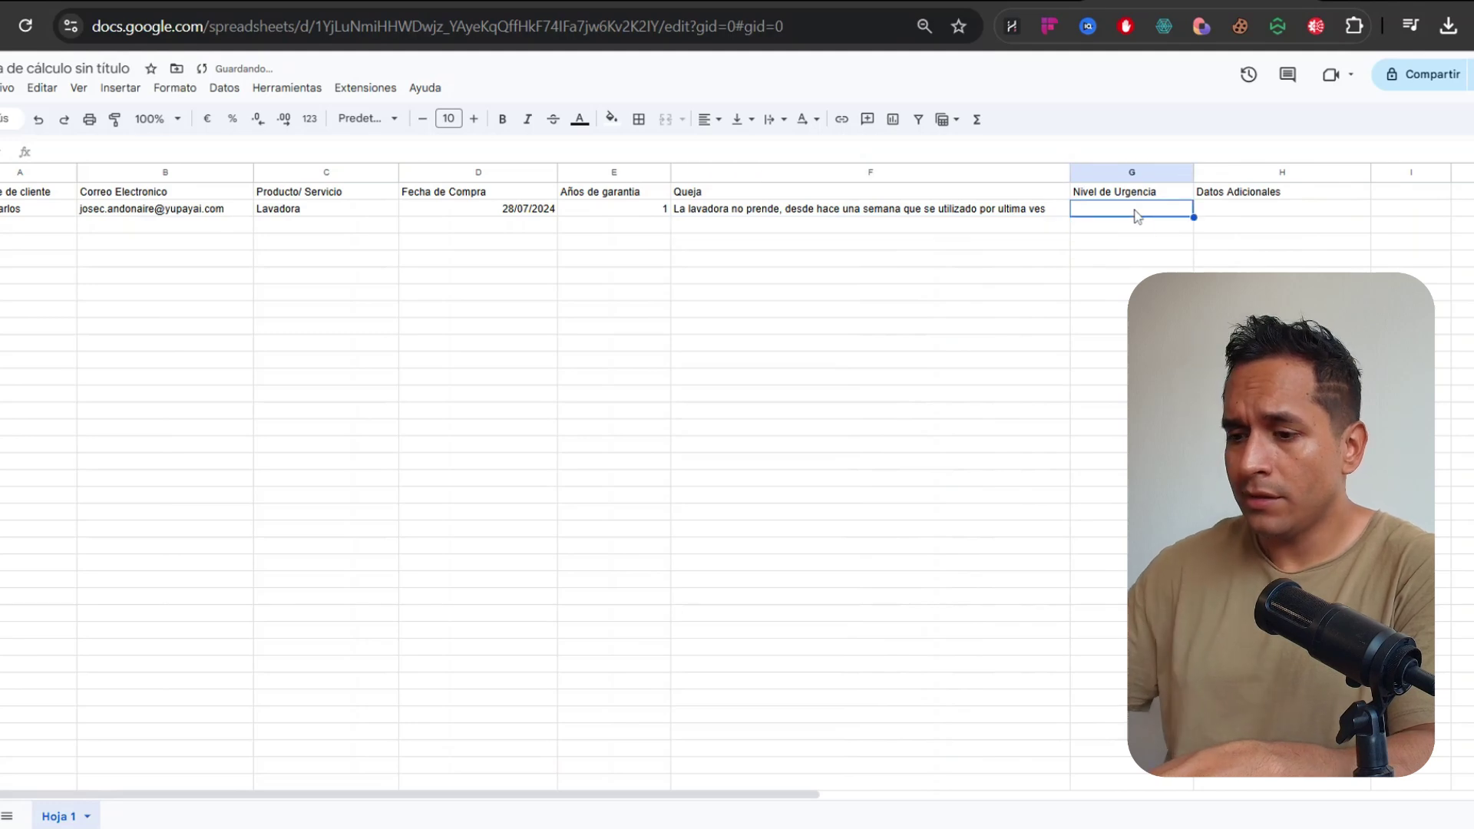
pyautogui.write('Urgente')
pyautogui.press('Tab')
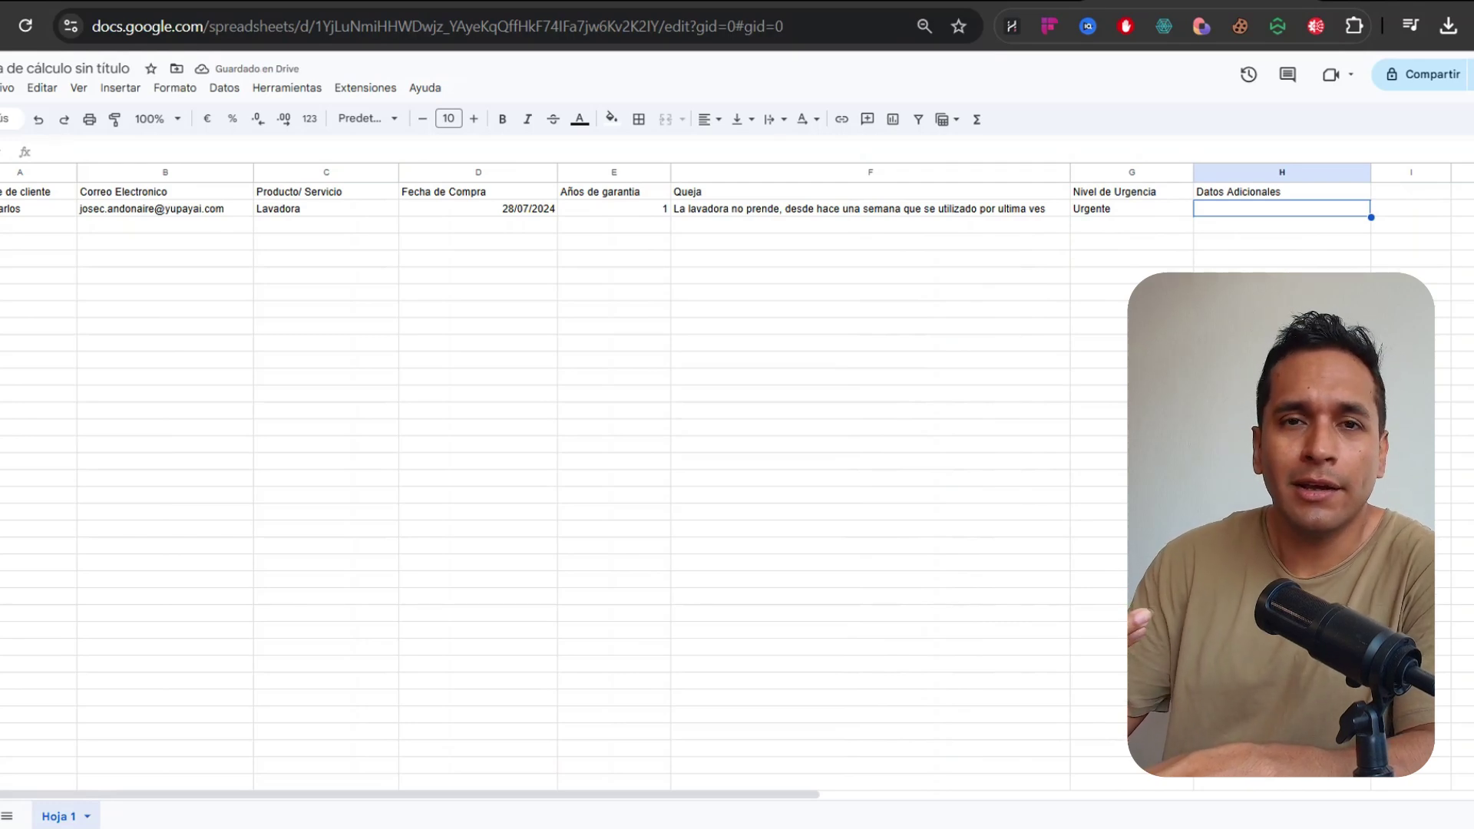
# Note in H2 that the customer used the washer's maximum load capacity, and auto-fit column H
pyautogui.write('ELc li')
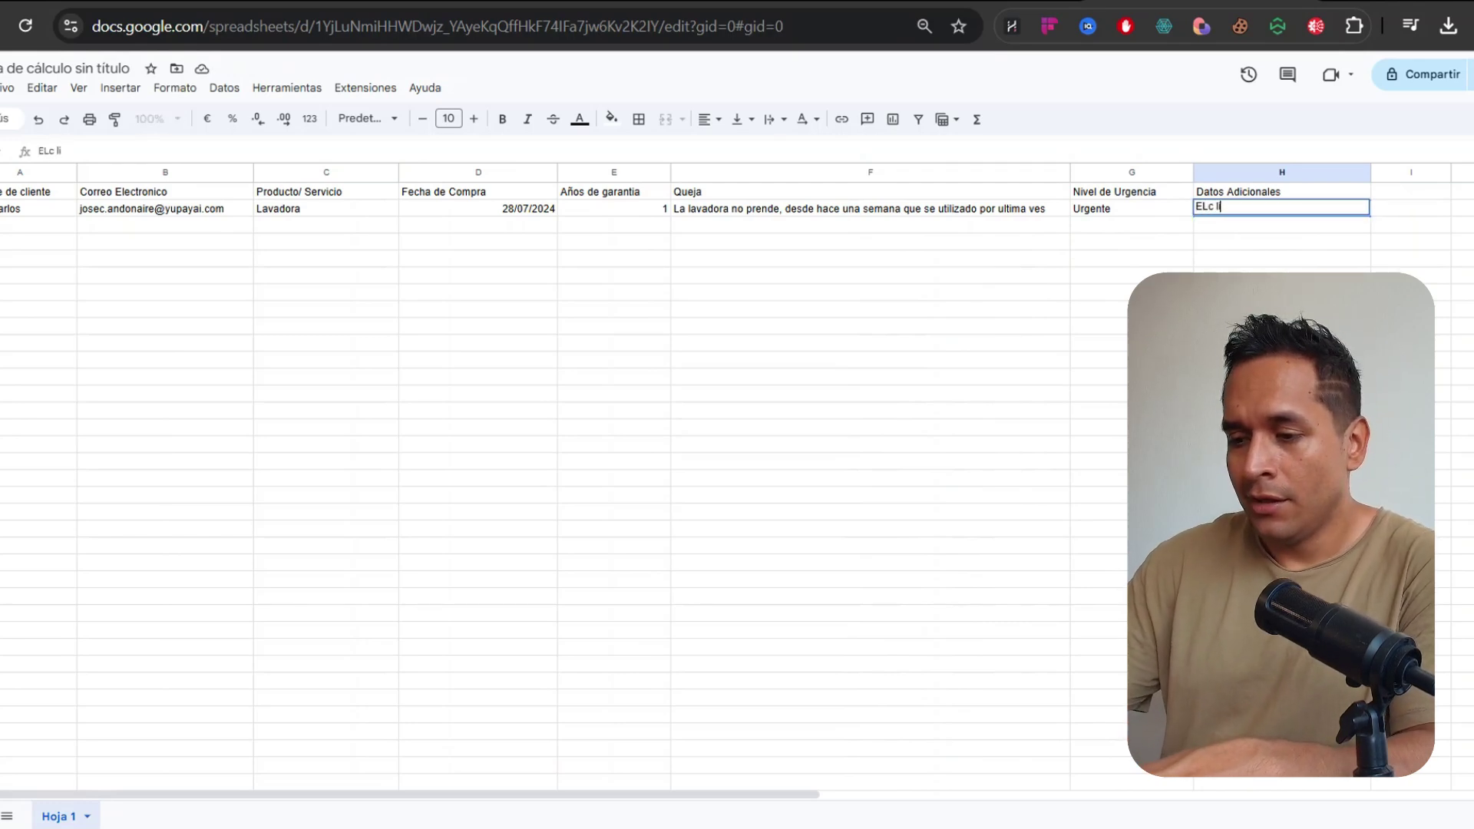
pyautogui.press('BackSpace')
pyautogui.press('BackSpace')
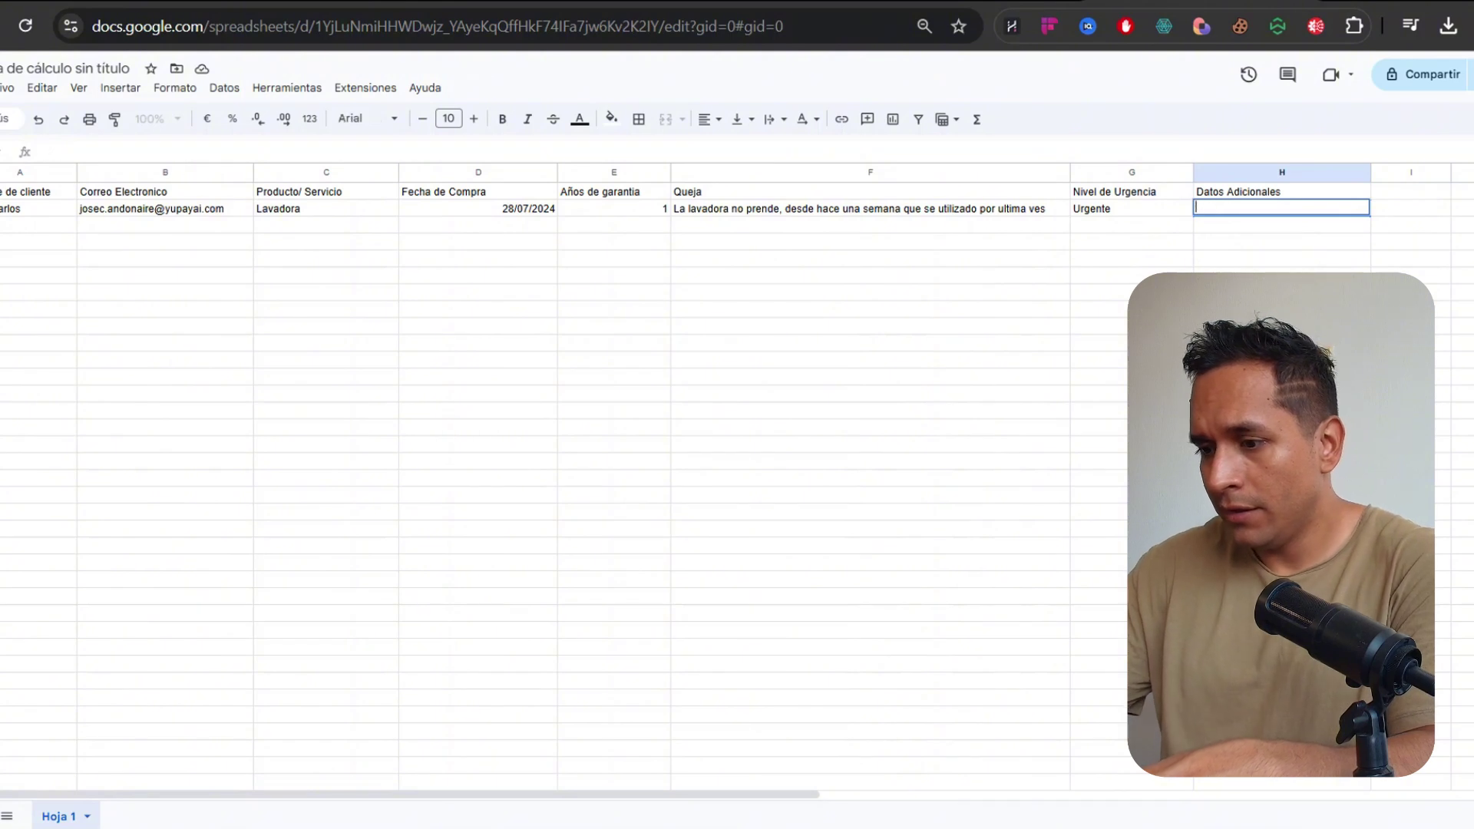
pyautogui.write('l cliente indica que utiliz')
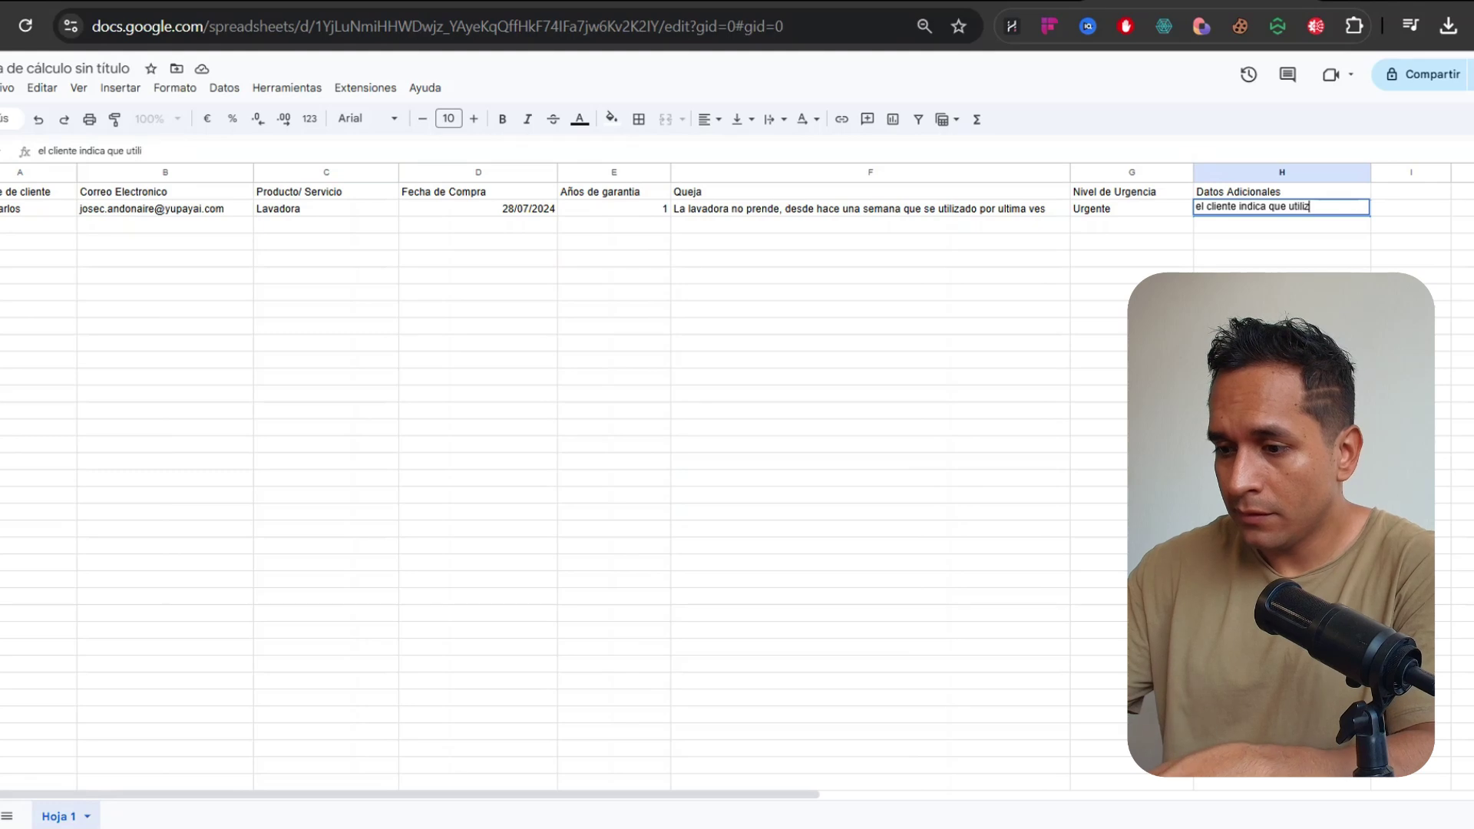
pyautogui.write('o la maxima ca')
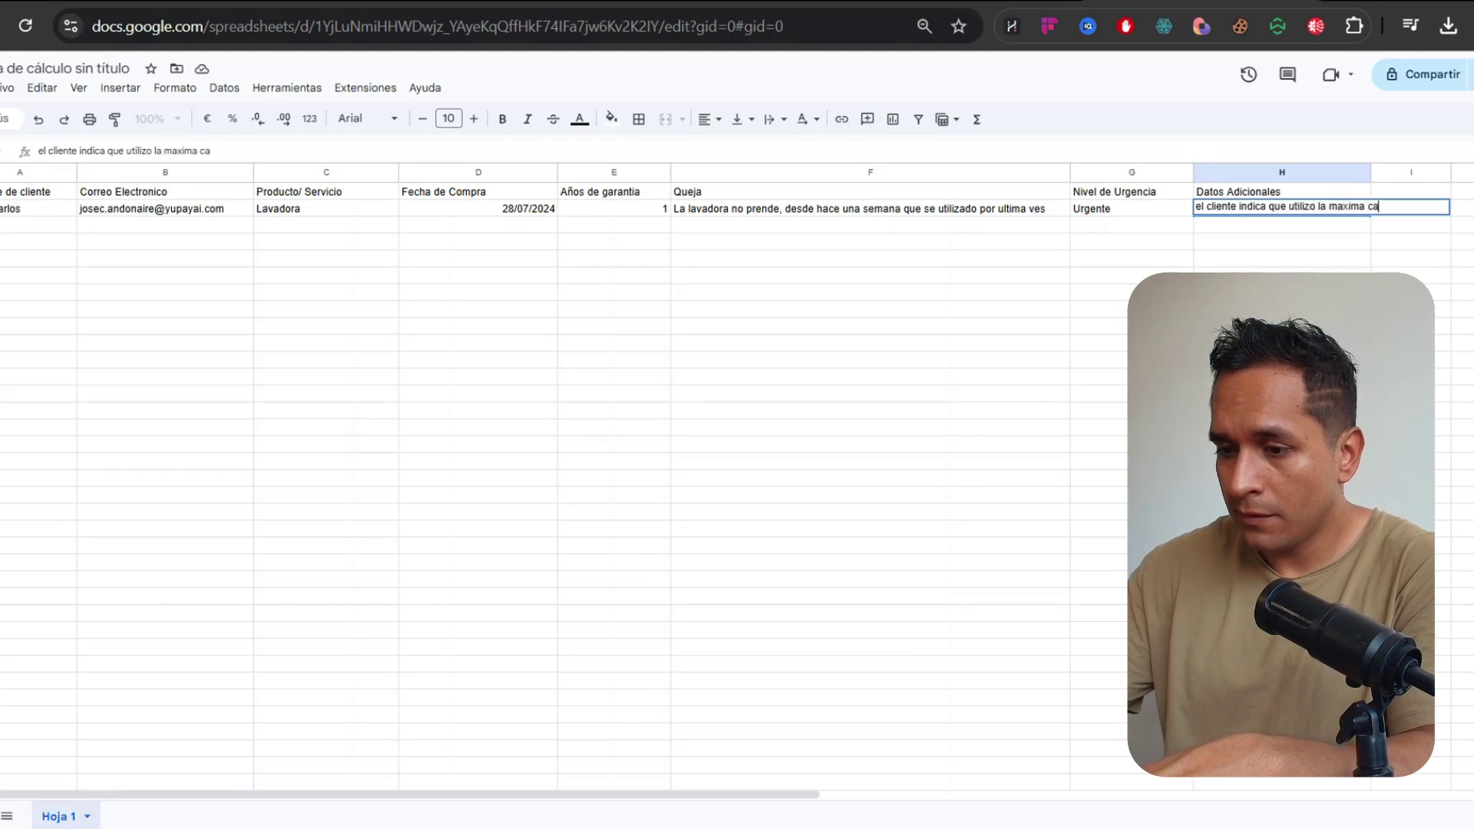
pyautogui.write('pacidad de carga')
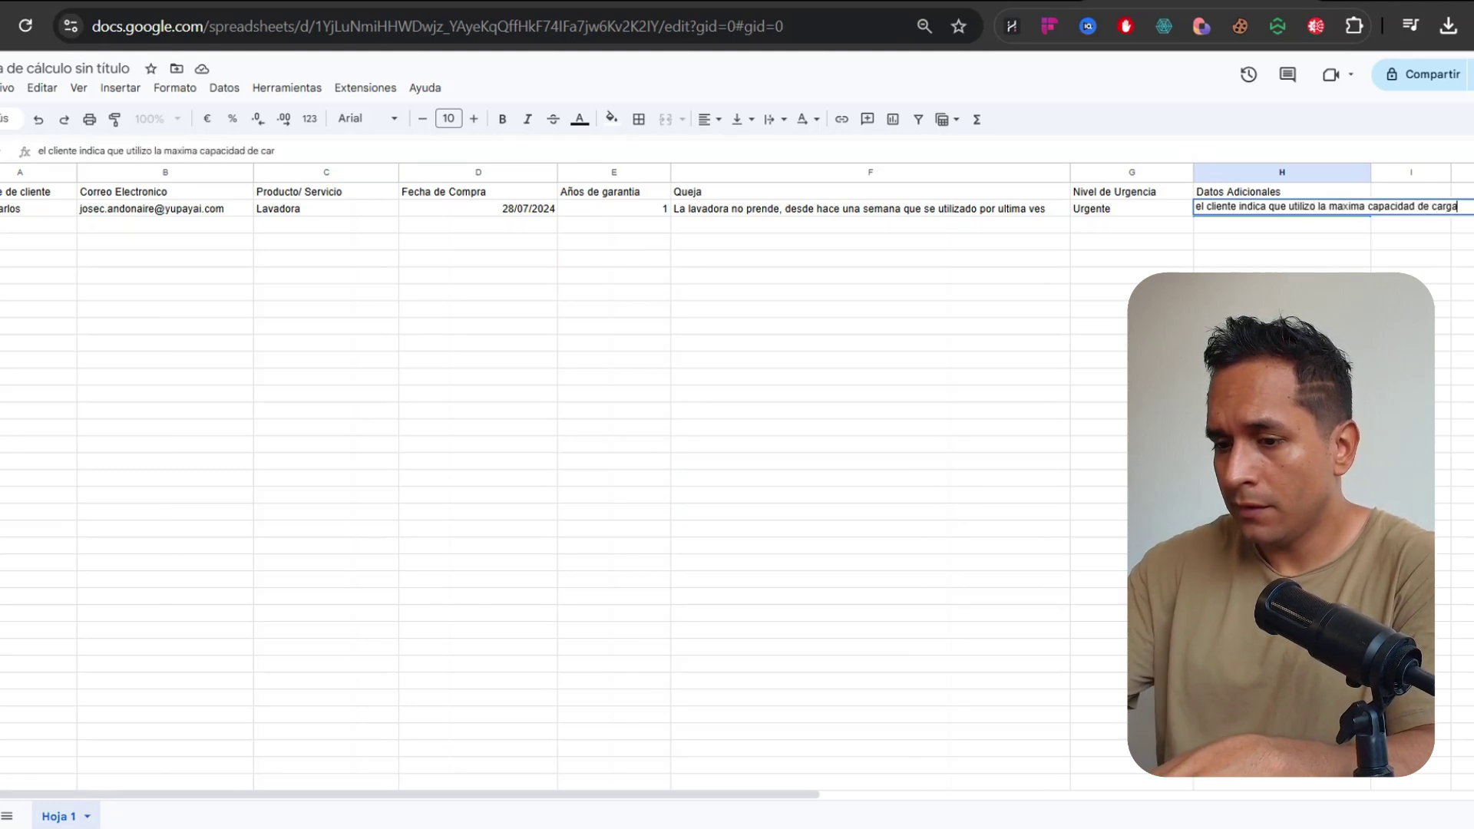
pyautogui.write(' de la lavadora')
pyautogui.press('Return')
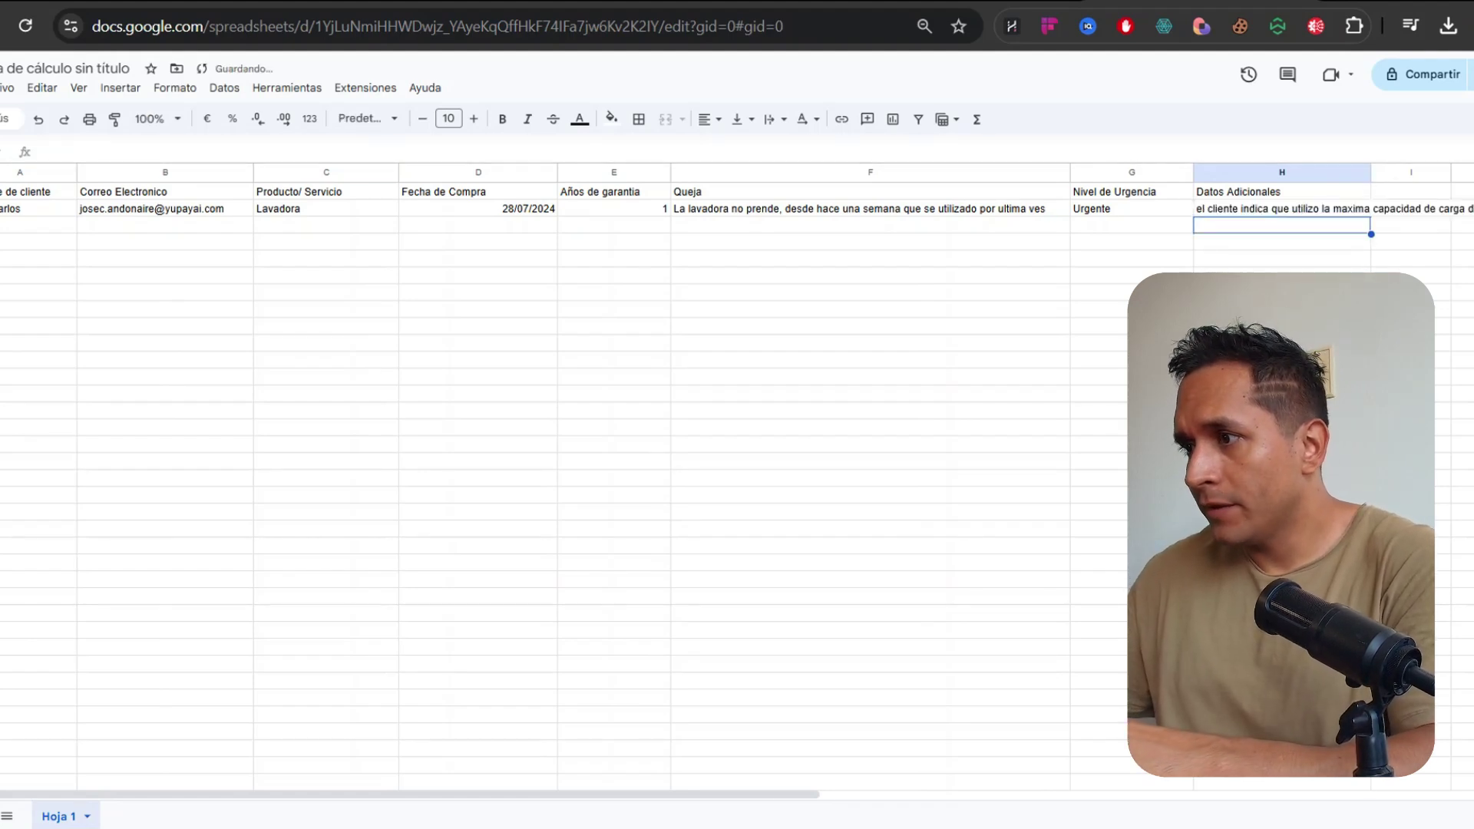
pyautogui.doubleClick(1371, 172)
pyautogui.click(546, 231)
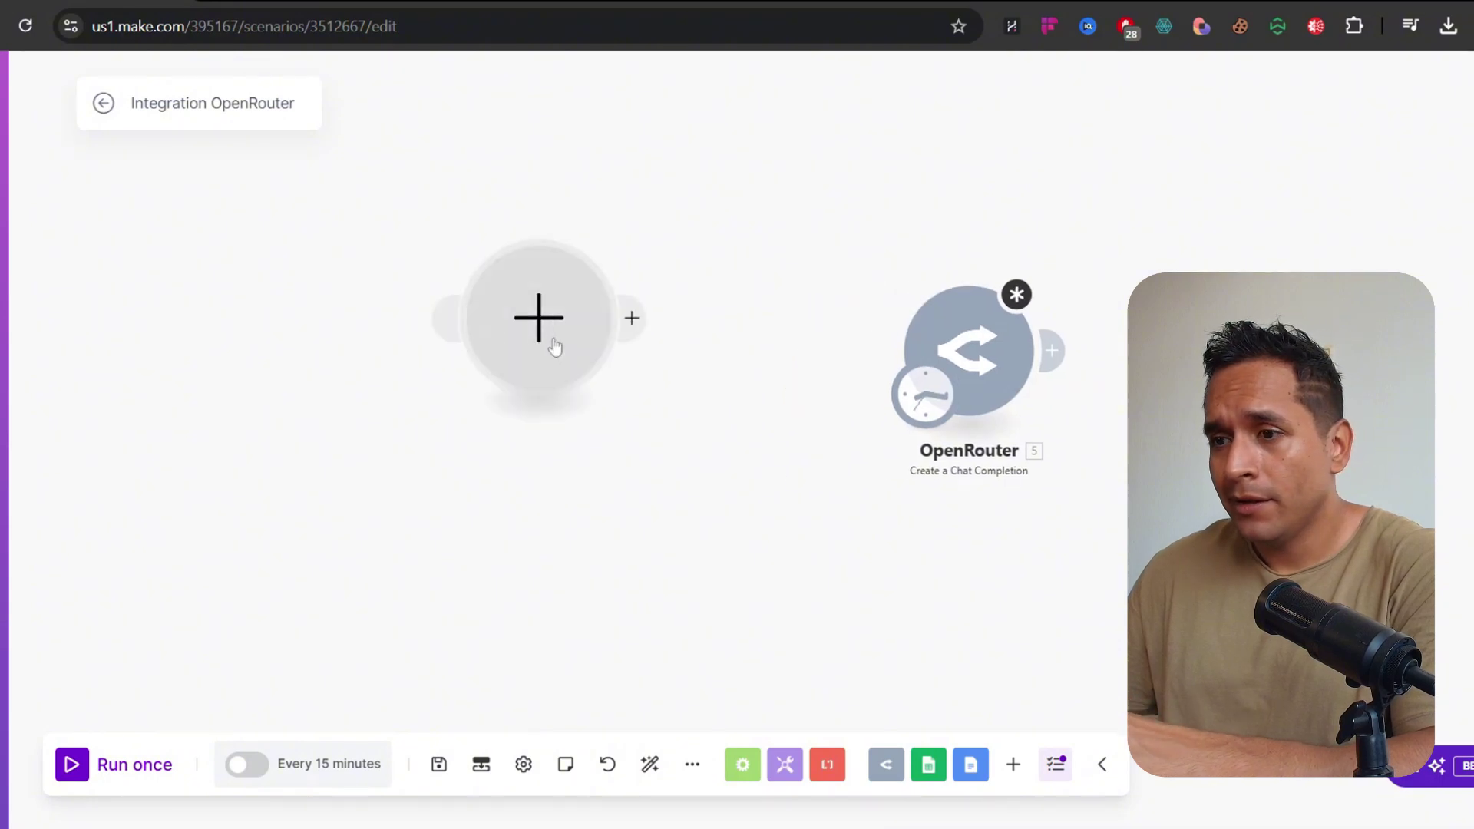
# Add a Google Sheets Search Rows module and drag it to sit before OpenRouter
pyautogui.click(553, 342)
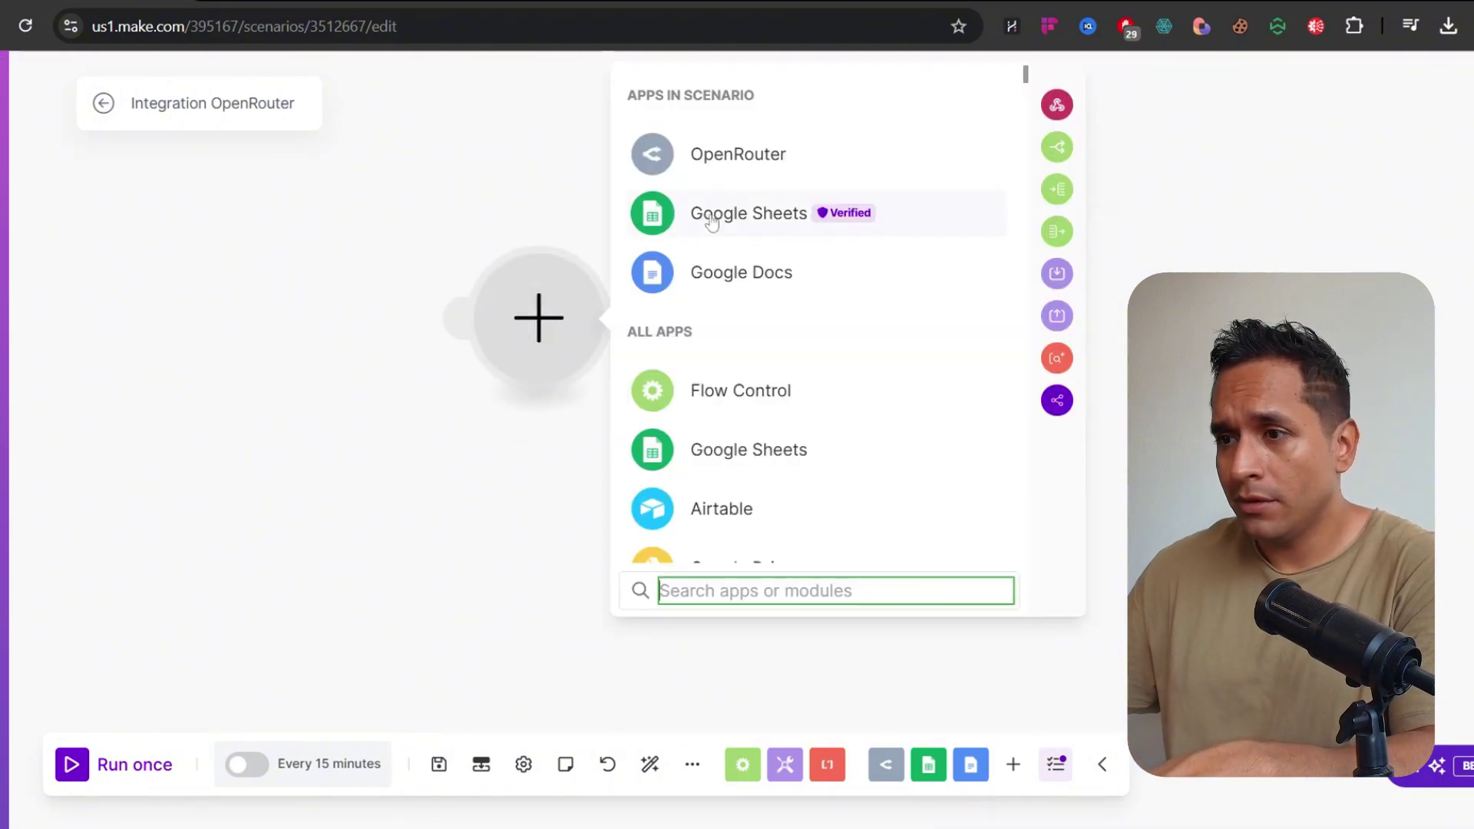
pyautogui.click(713, 223)
pyautogui.write('sear')
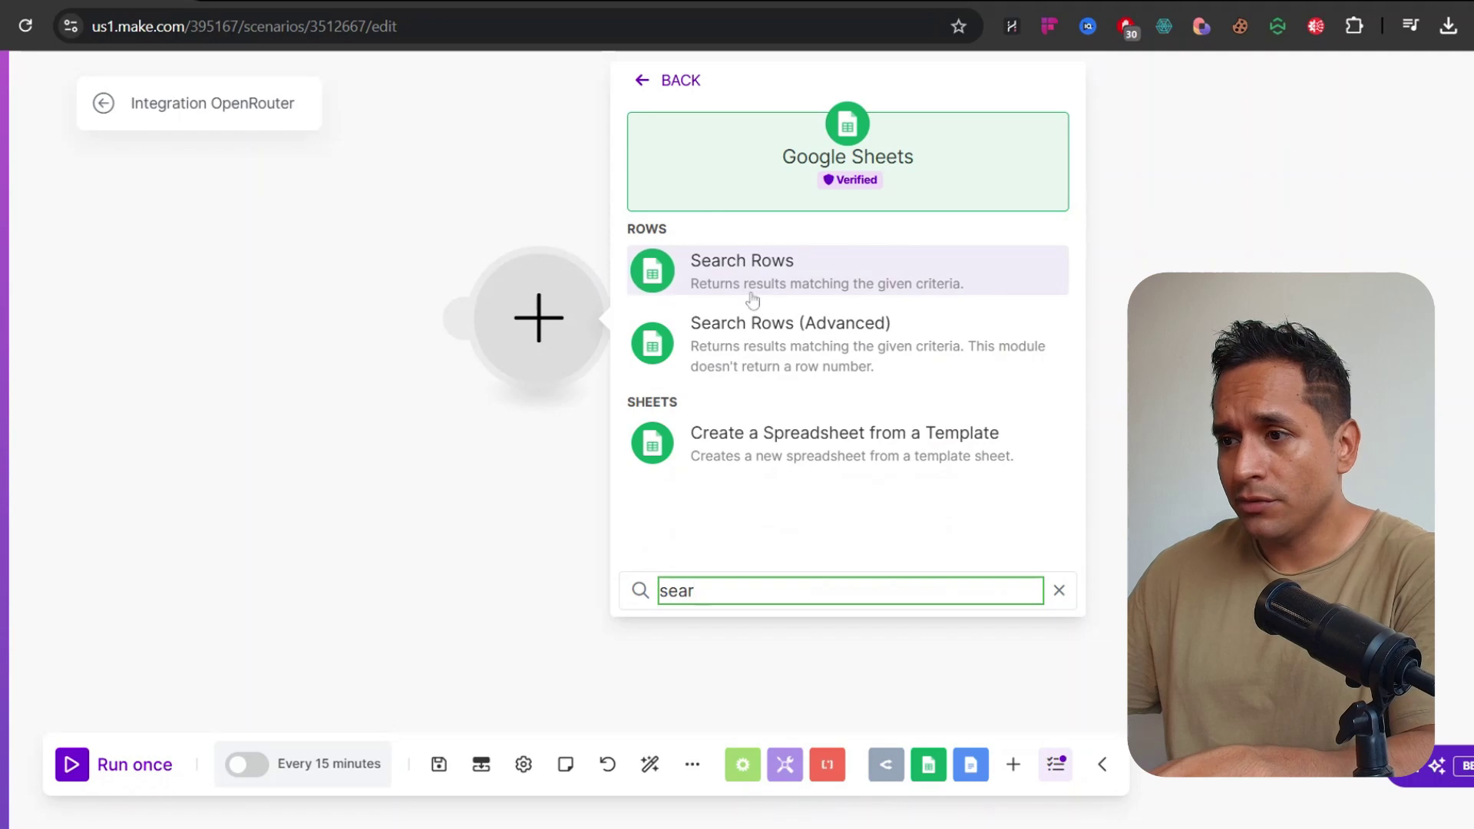
pyautogui.click(757, 290)
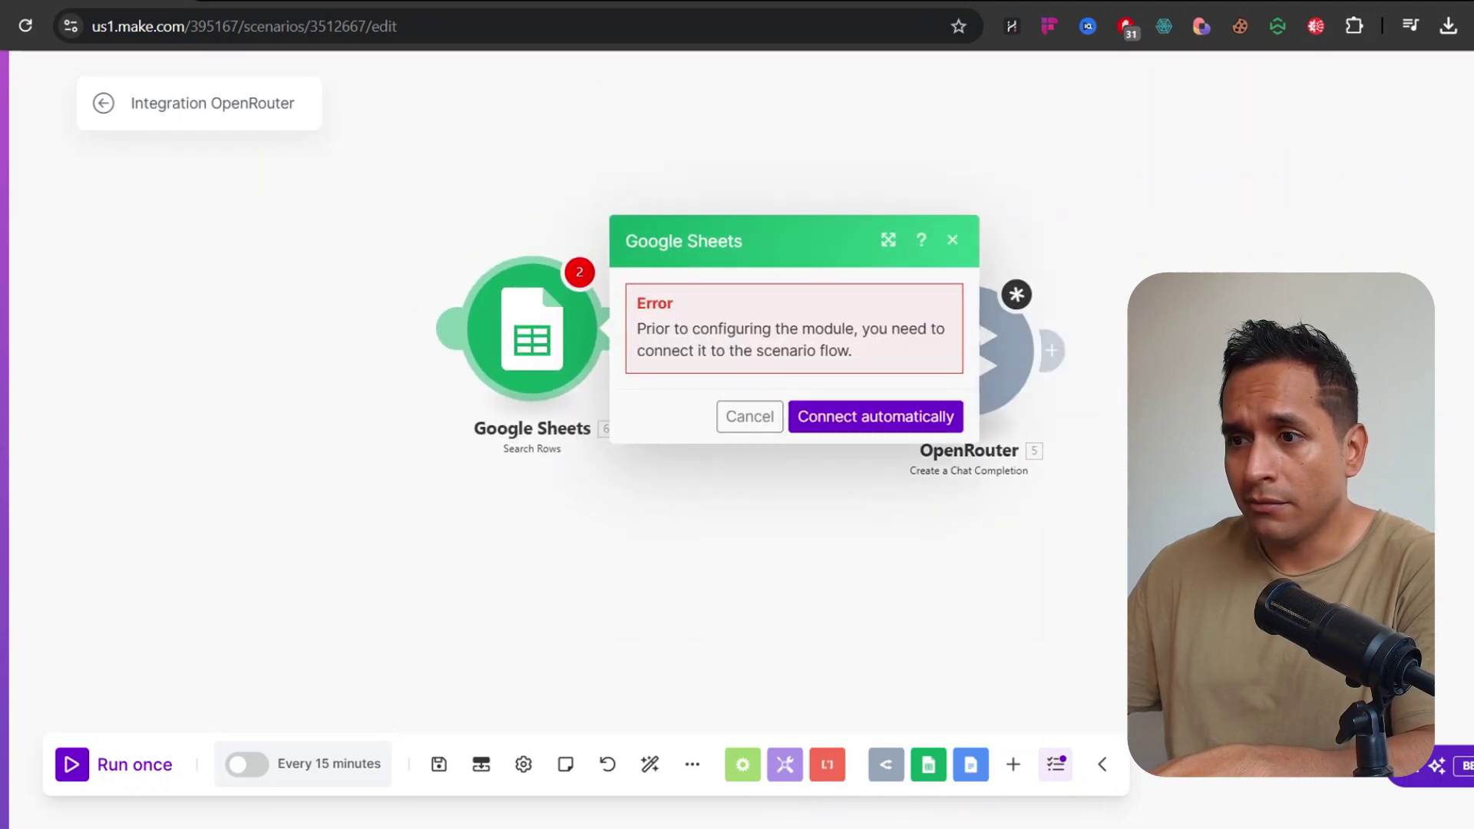
pyautogui.click(589, 185)
pyautogui.moveTo(926, 396); pyautogui.dragTo(473, 329)
# Open the Search Rows settings and select the spreadsheet ID from the Sheets URL
pyautogui.click(487, 345)
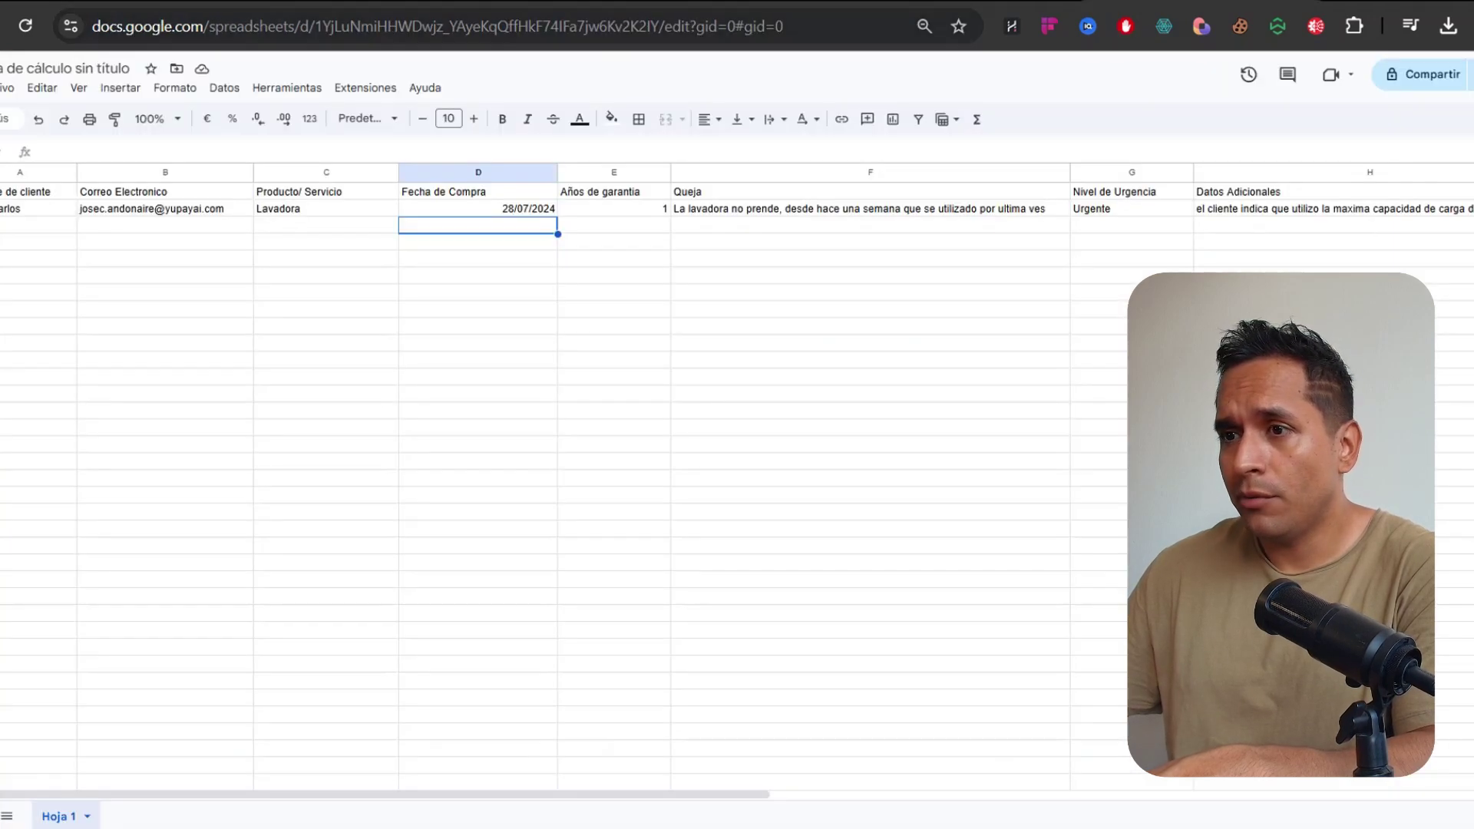
pyautogui.moveTo(322, 27); pyautogui.dragTo(708, 26)
pyautogui.hotkey('ctrl', 'c')
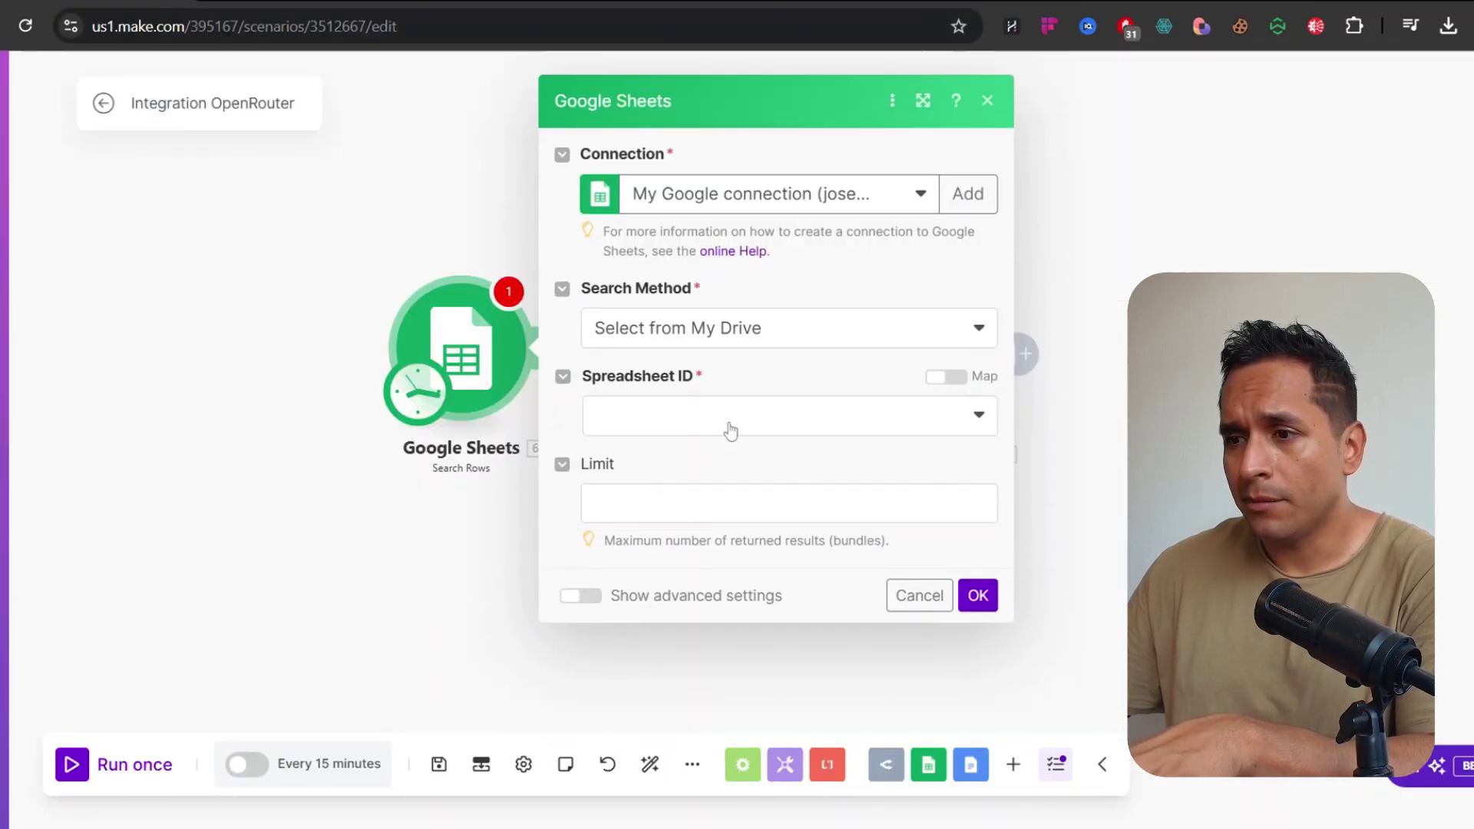
# Use Select from all with the pasted spreadsheet ID and choose sheet Hoja 1
pyautogui.click(737, 343)
pyautogui.click(626, 399)
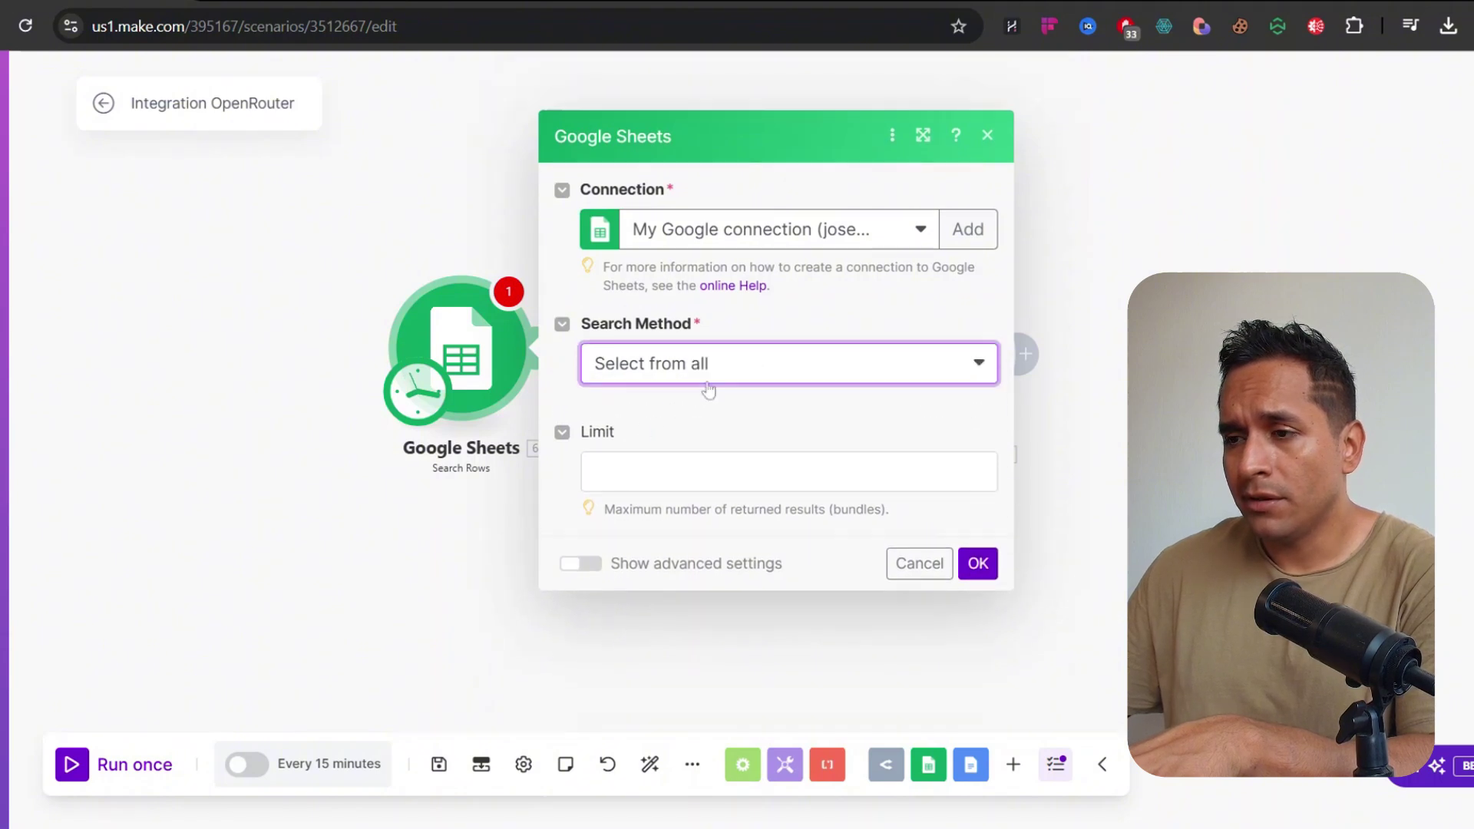
pyautogui.click(737, 402)
pyautogui.hotkey('ctrl', 'v')
pyautogui.click(827, 367)
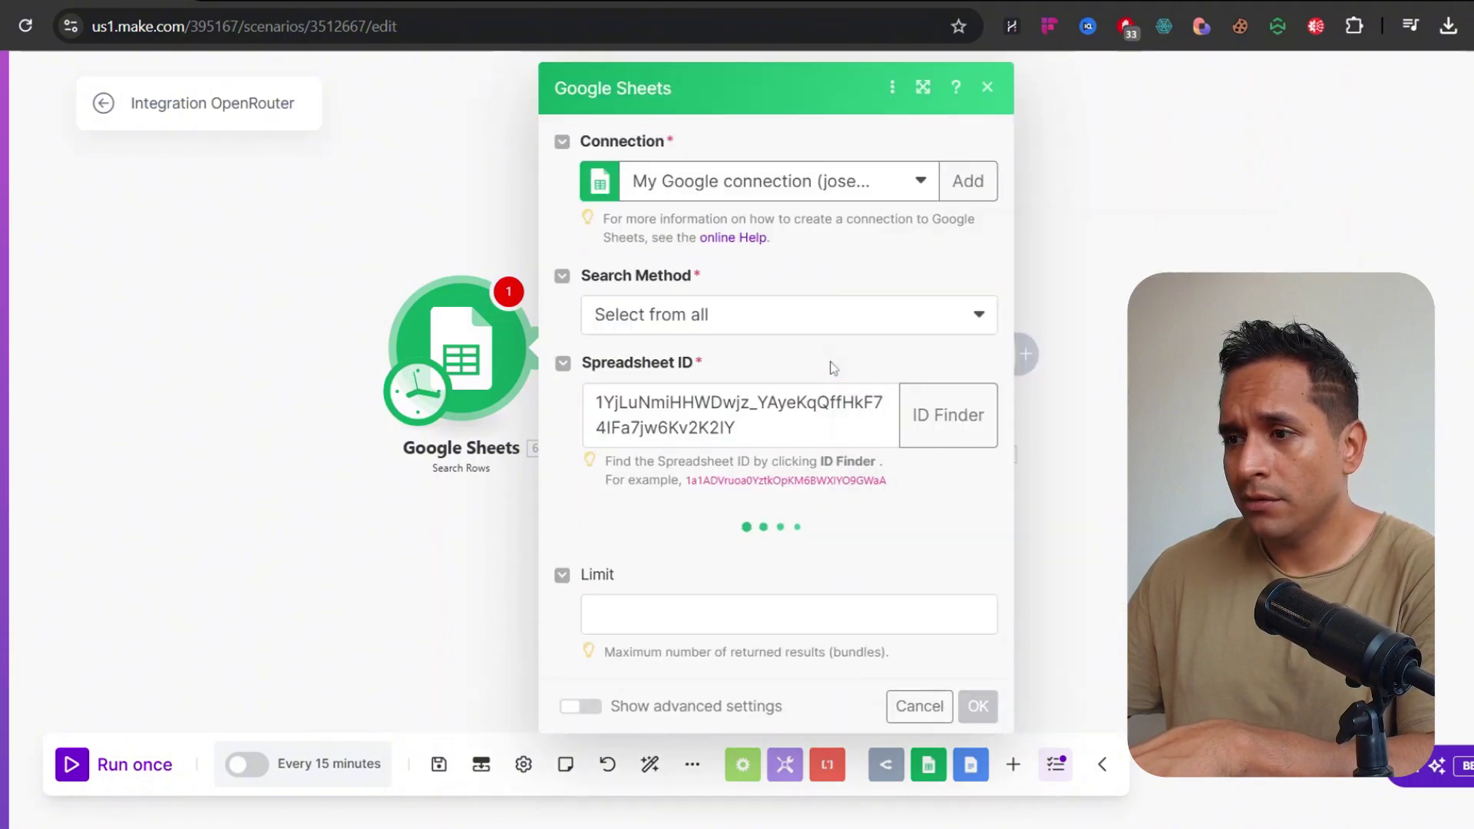
pyautogui.click(665, 569)
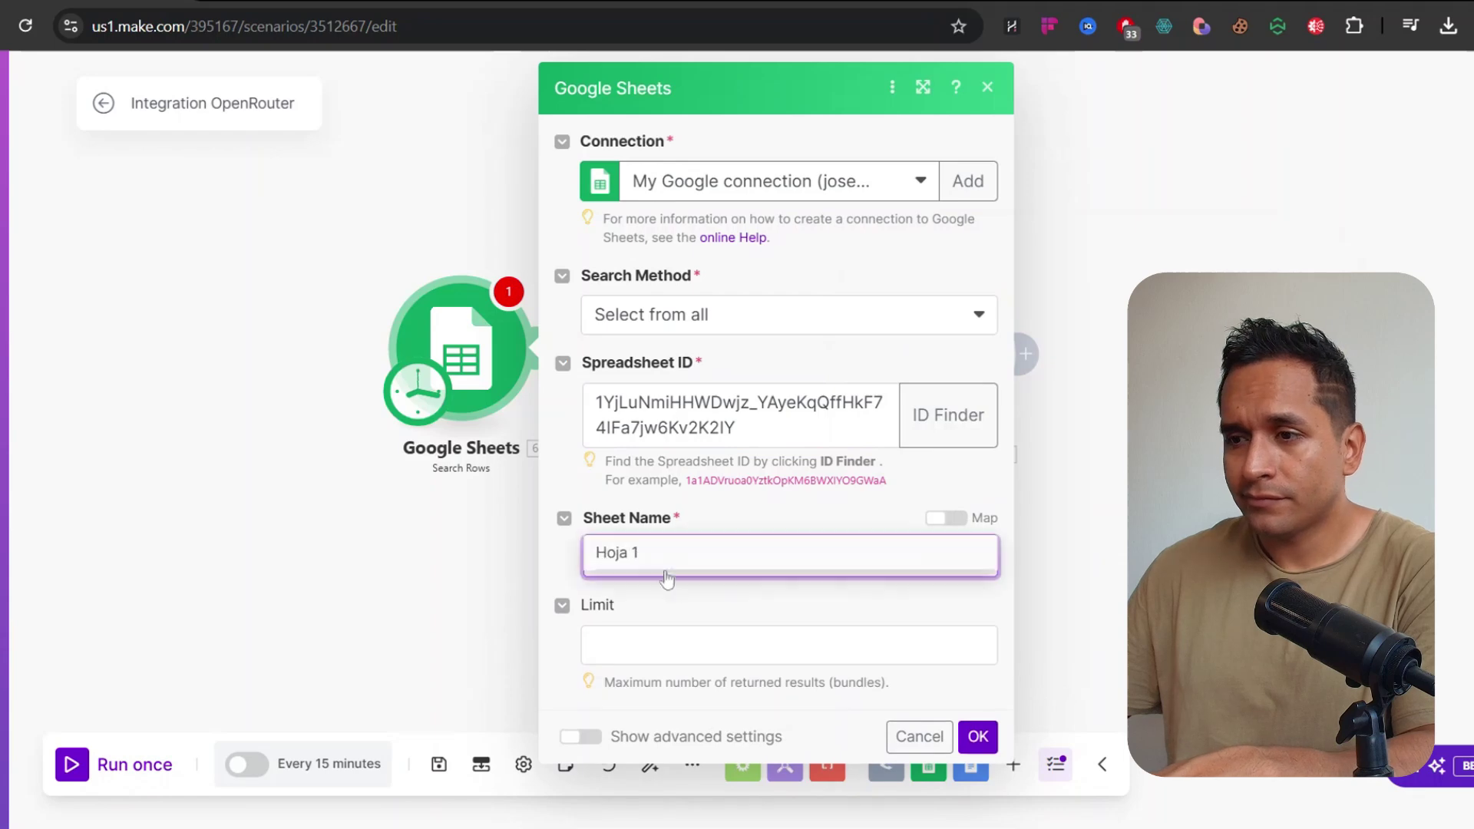
# Filter rows where Nombre de cliente exists, order by Row number, limit 1, and save
pyautogui.scroll(-3, 745, 520)
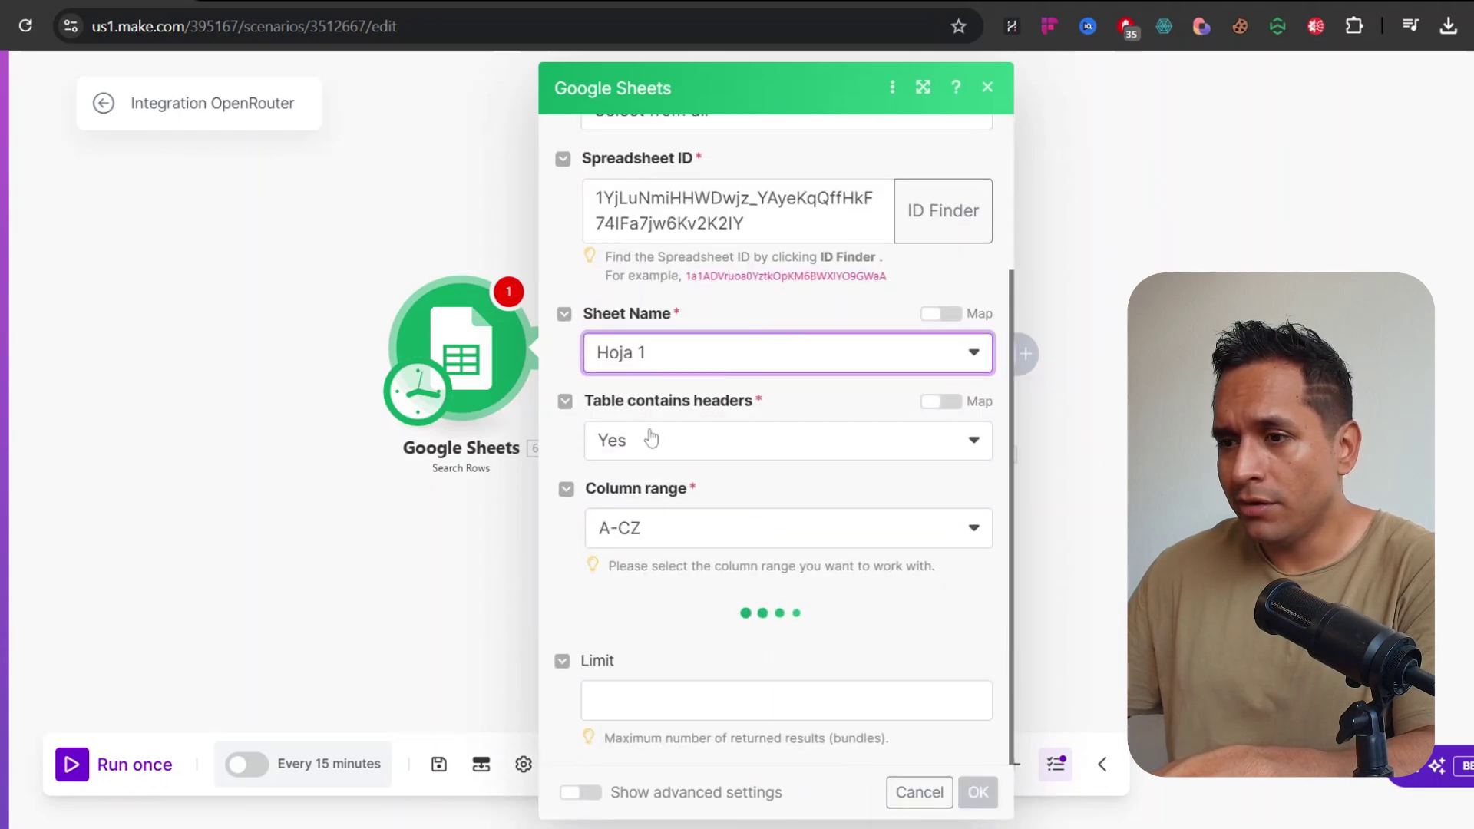
pyautogui.scroll(-4, 645, 476)
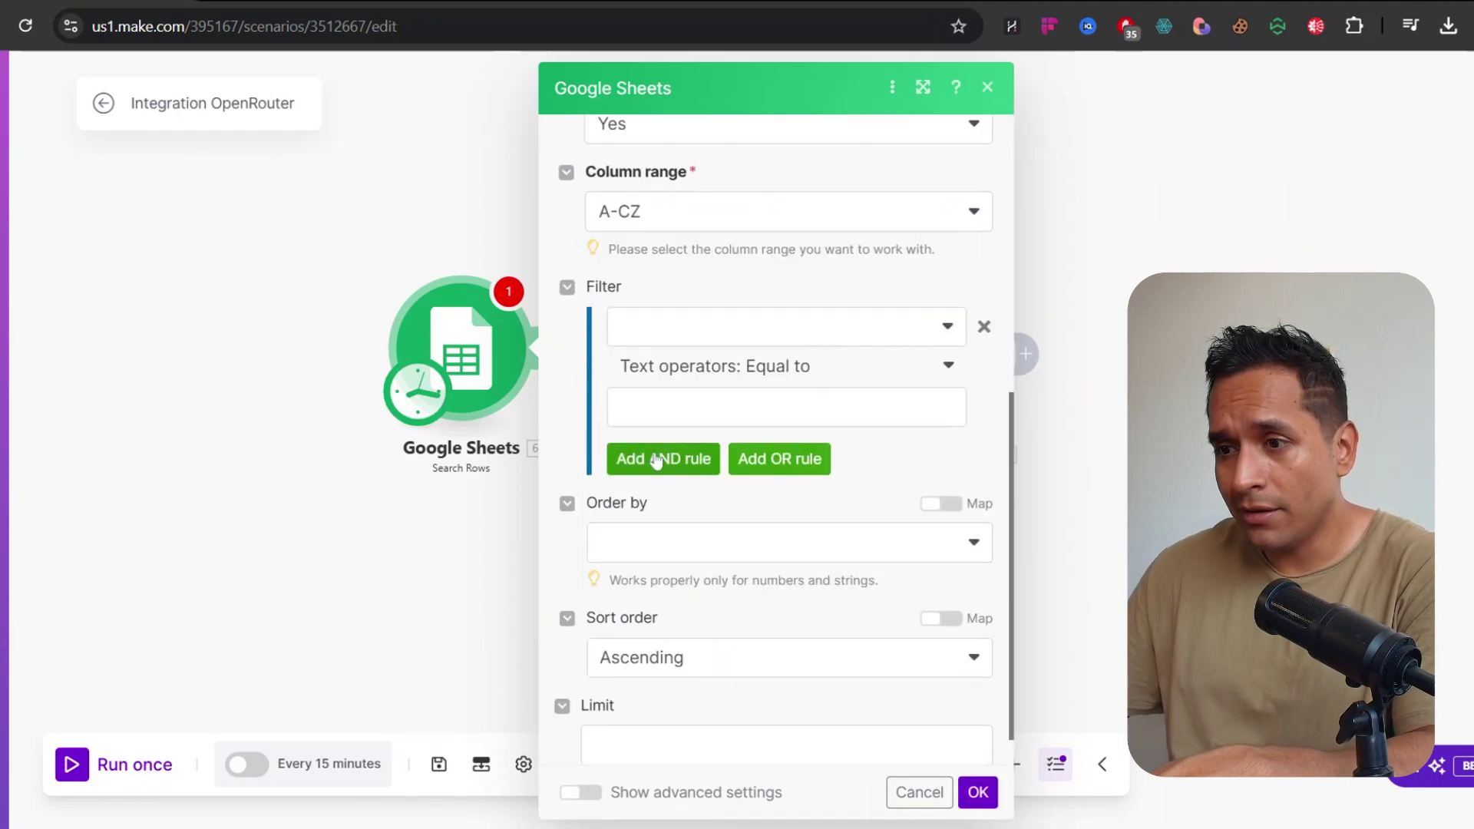
pyautogui.click(704, 340)
pyautogui.click(698, 362)
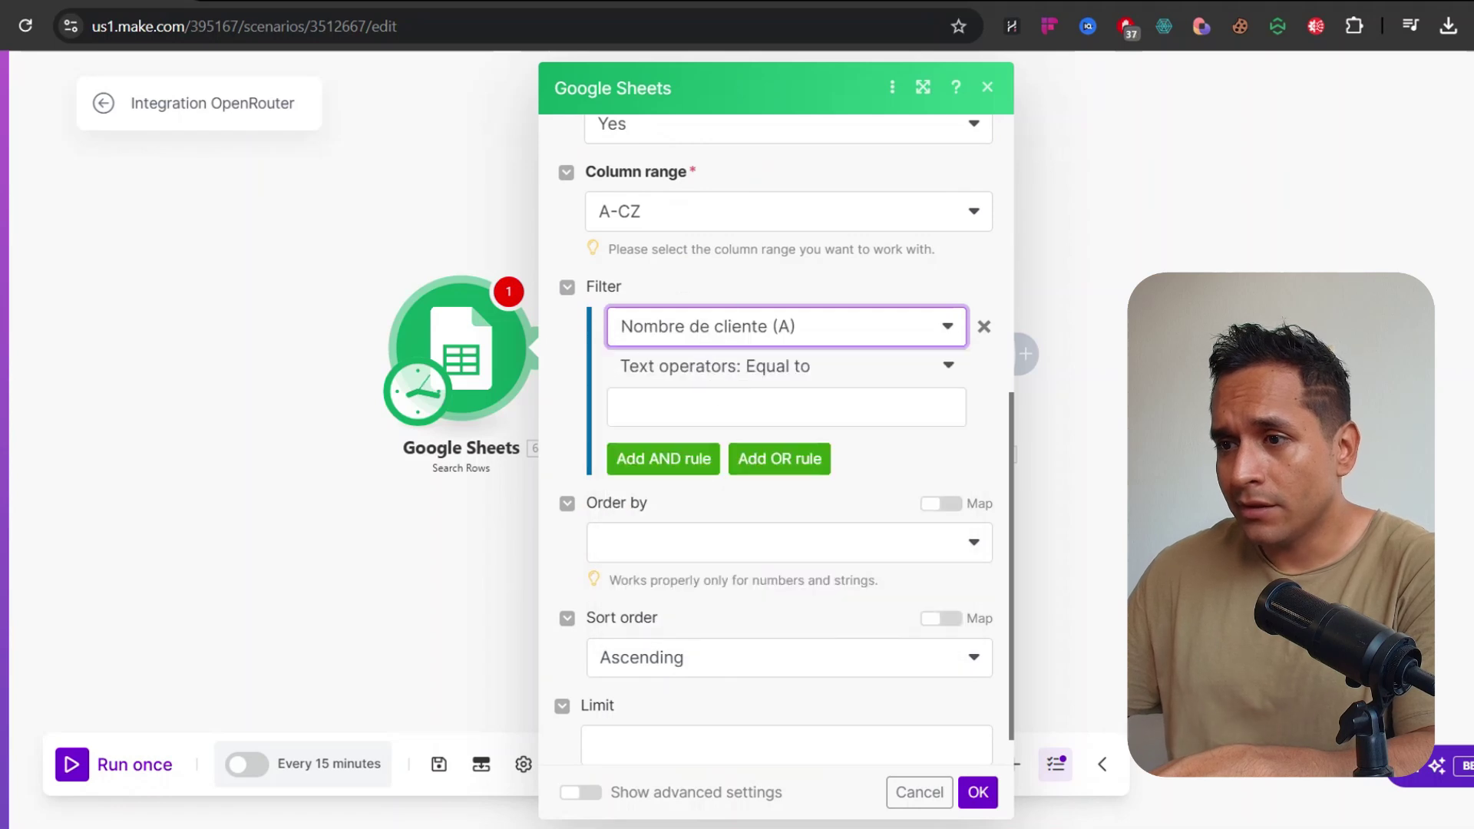
pyautogui.click(755, 369)
pyautogui.click(649, 465)
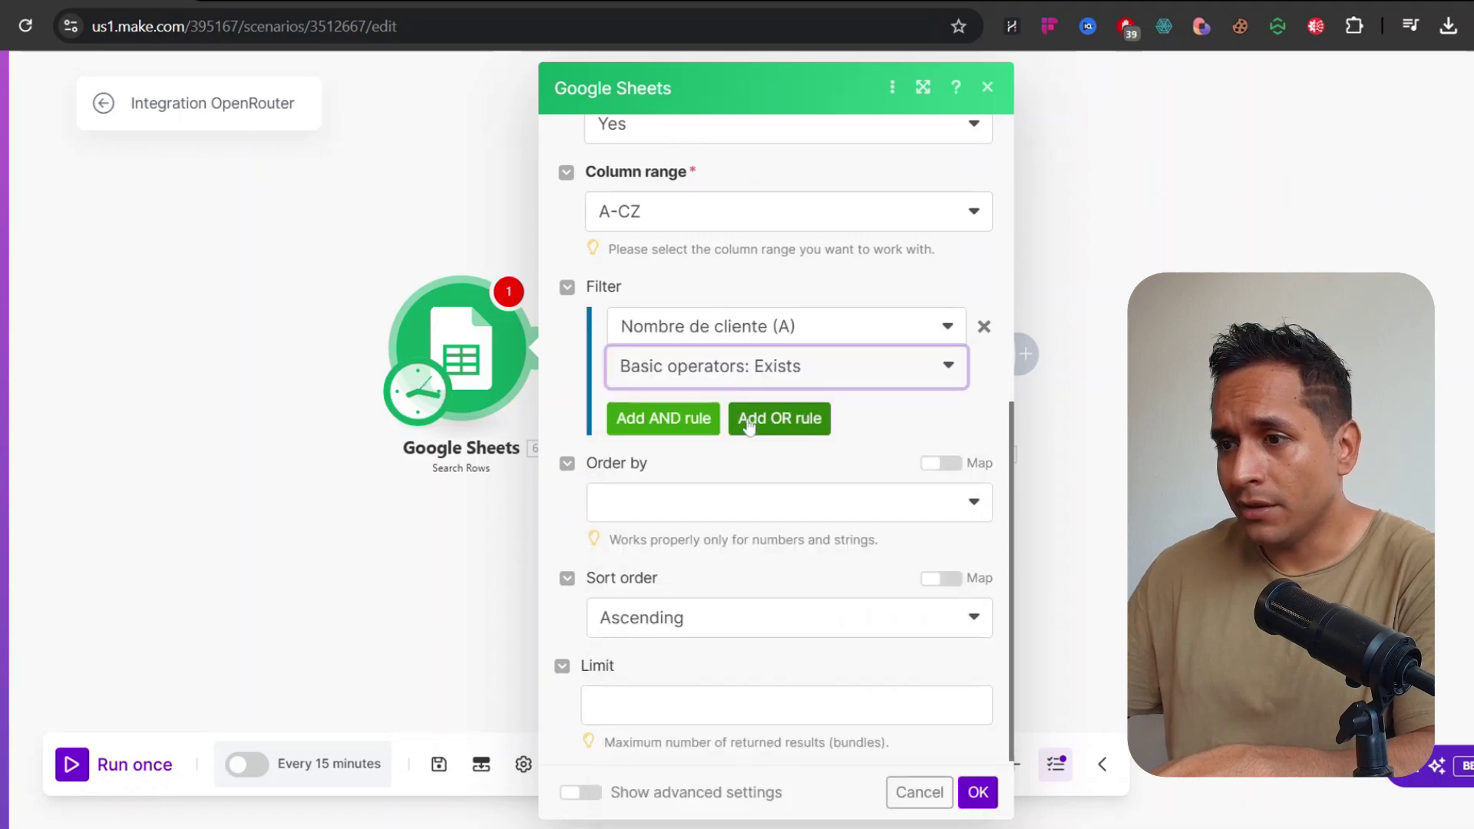
pyautogui.click(646, 501)
pyautogui.click(665, 612)
pyautogui.scroll(-1, 718, 563)
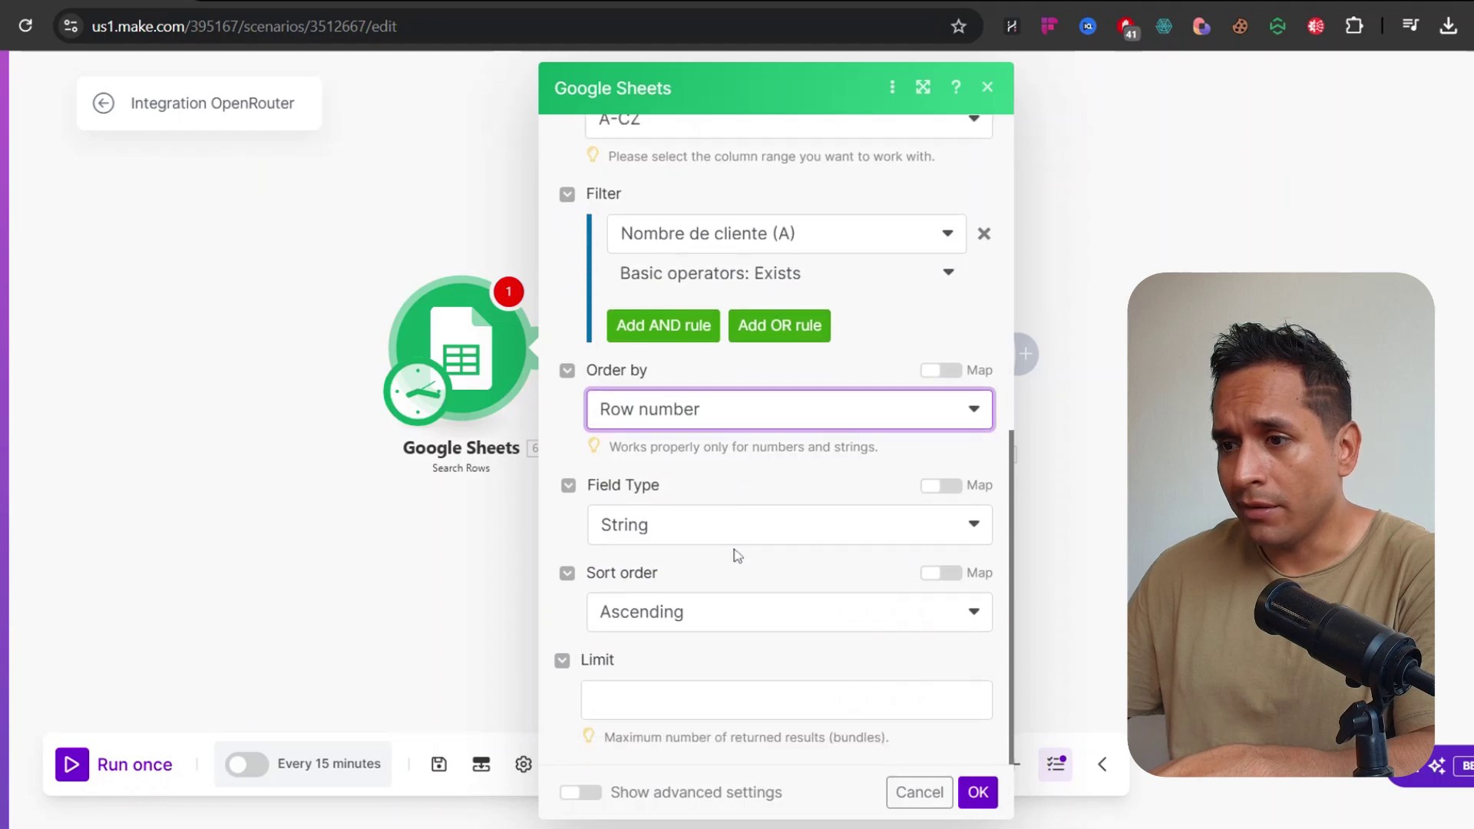
pyautogui.click(786, 699)
pyautogui.write('1')
pyautogui.click(977, 791)
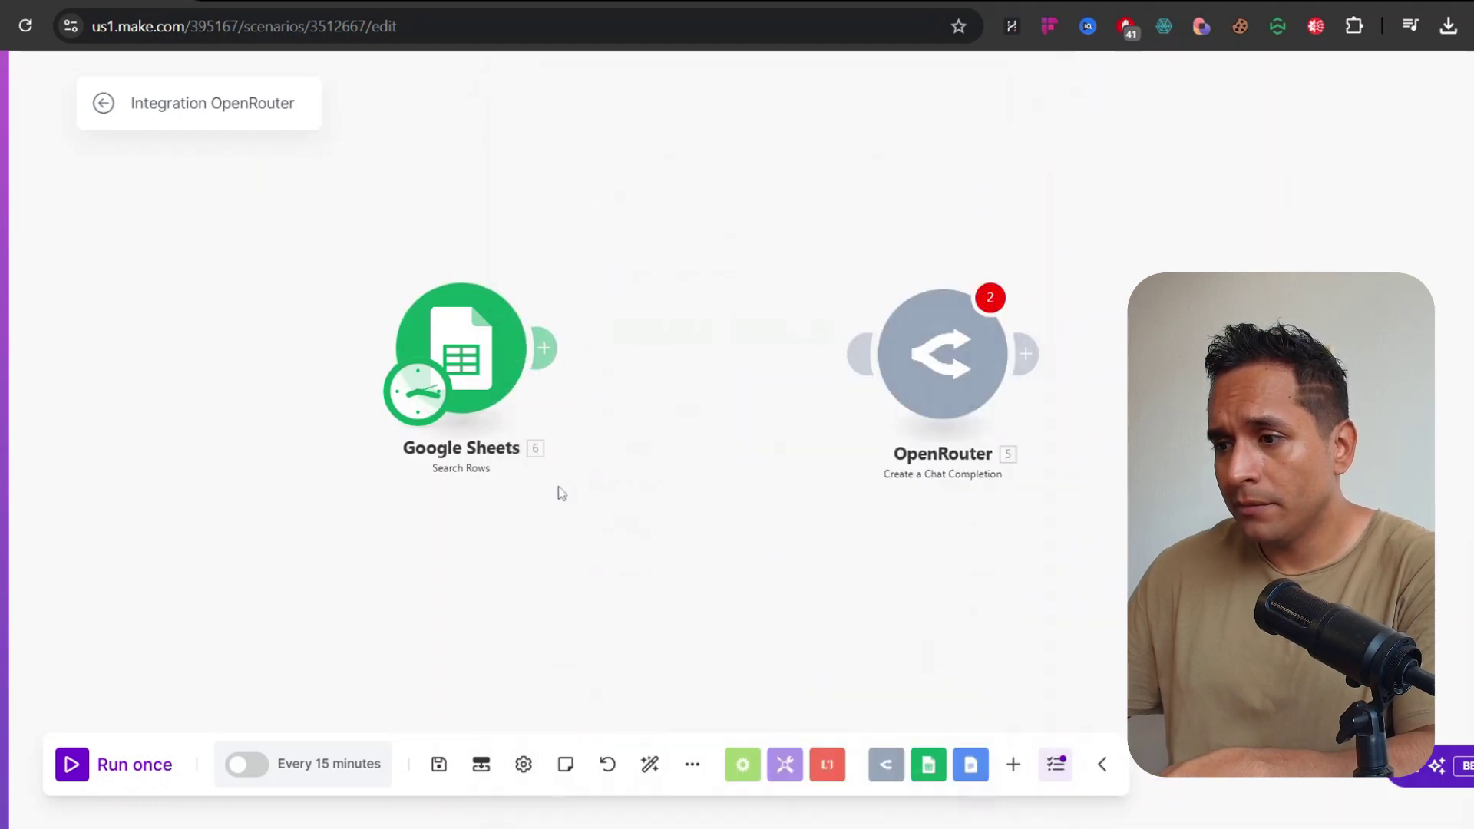
# Run only the Search Rows module and review the returned washer-complaint bundle
pyautogui.rightClick(476, 369)
pyautogui.click(530, 413)
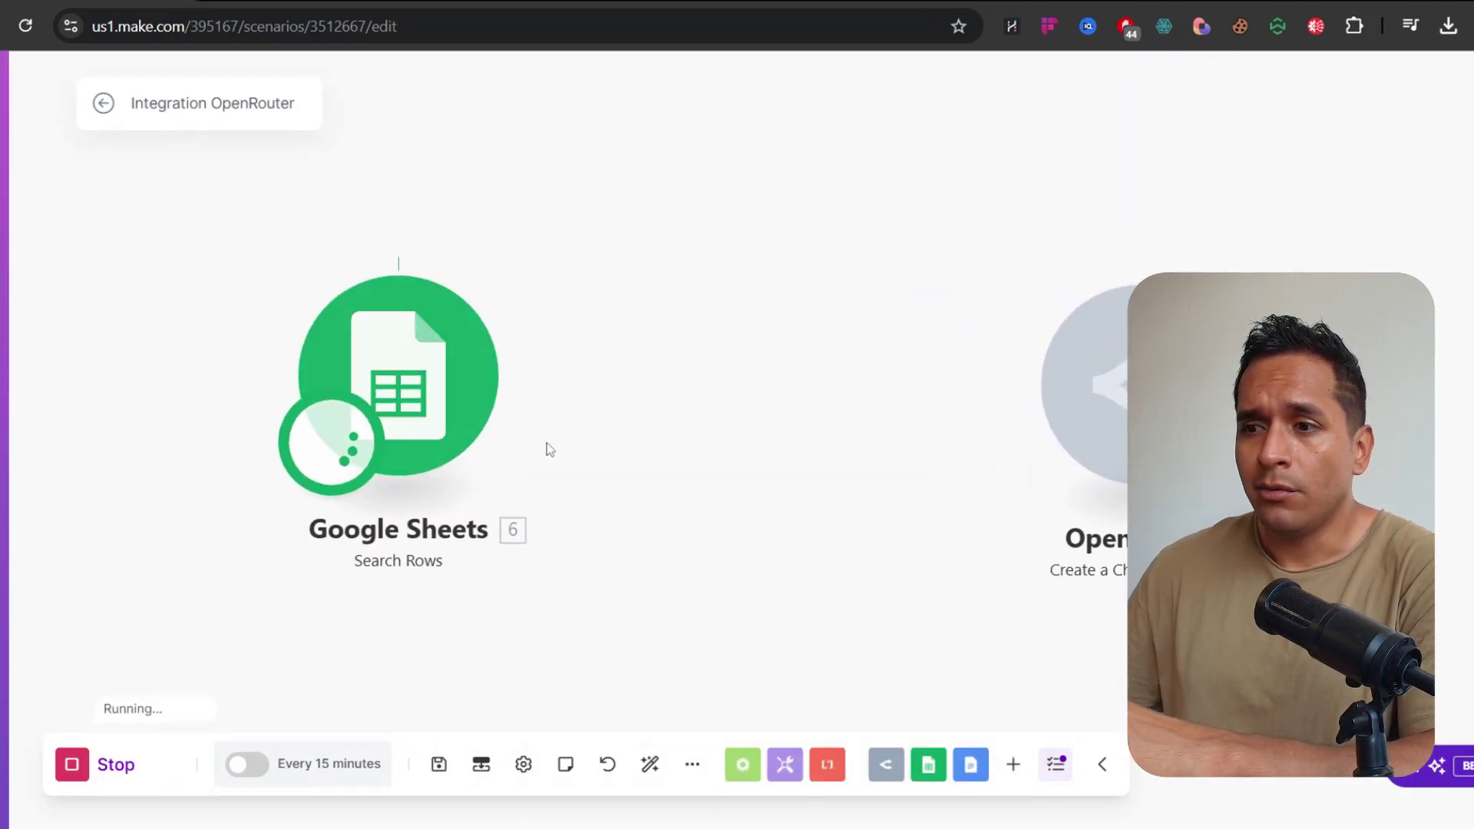
pyautogui.scroll(-2, 823, 472)
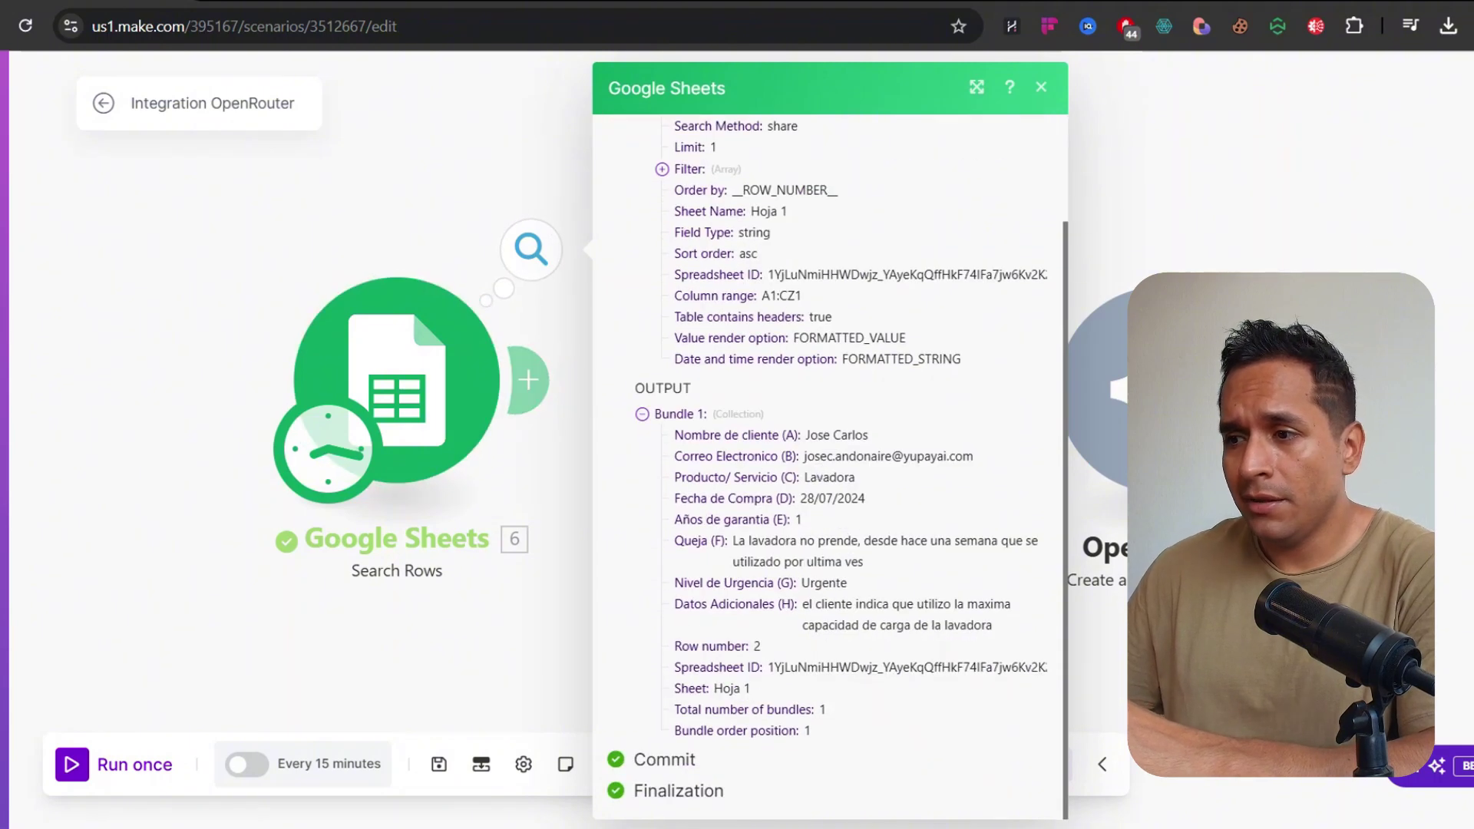
pyautogui.moveTo(807, 435); pyautogui.dragTo(903, 748)
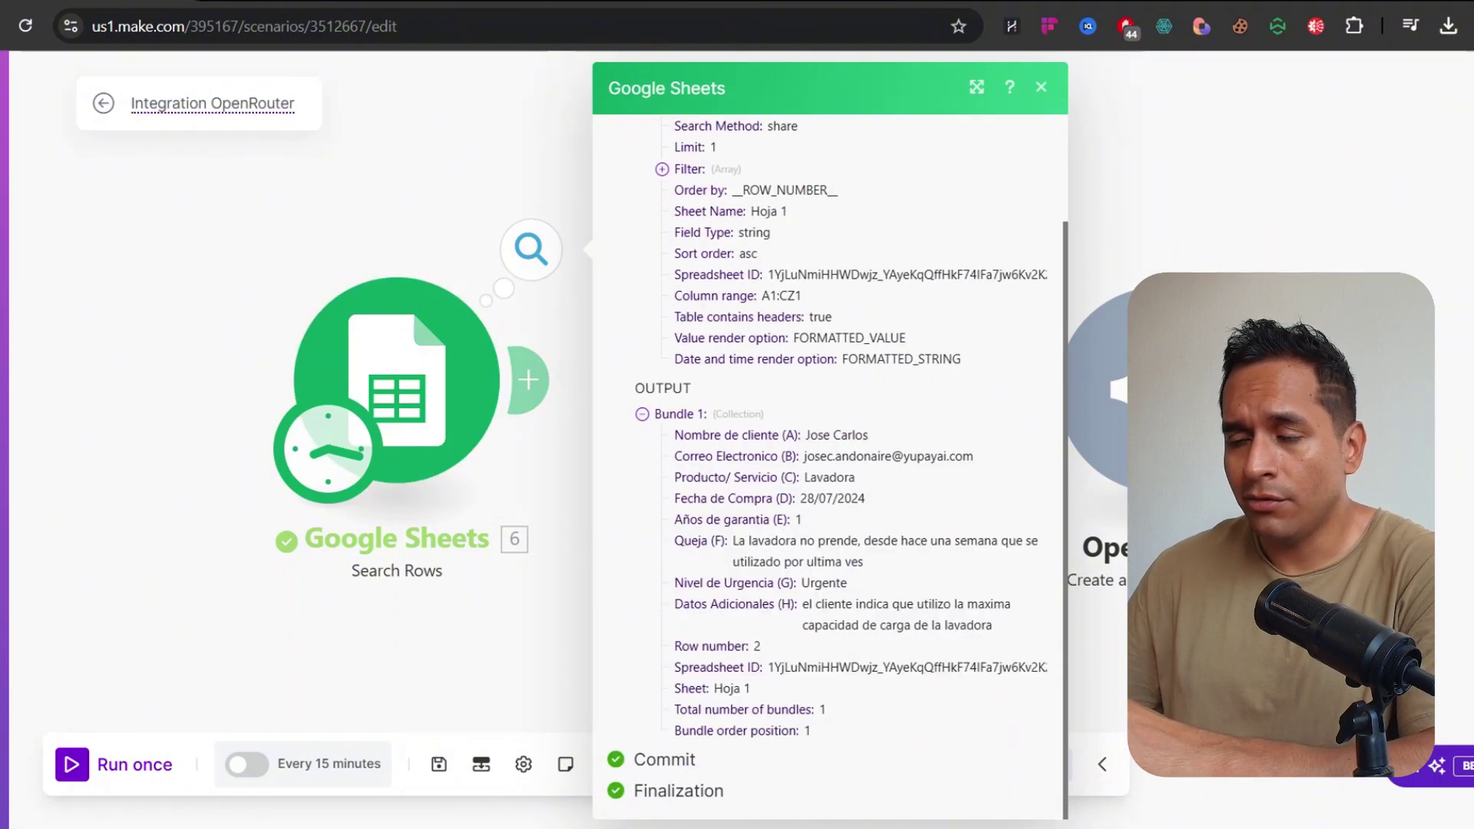
pyautogui.click(545, 208)
# Rearrange the canvas, moving the Google Sheets module further left
pyautogui.moveTo(400, 329); pyautogui.dragTo(208, 340)
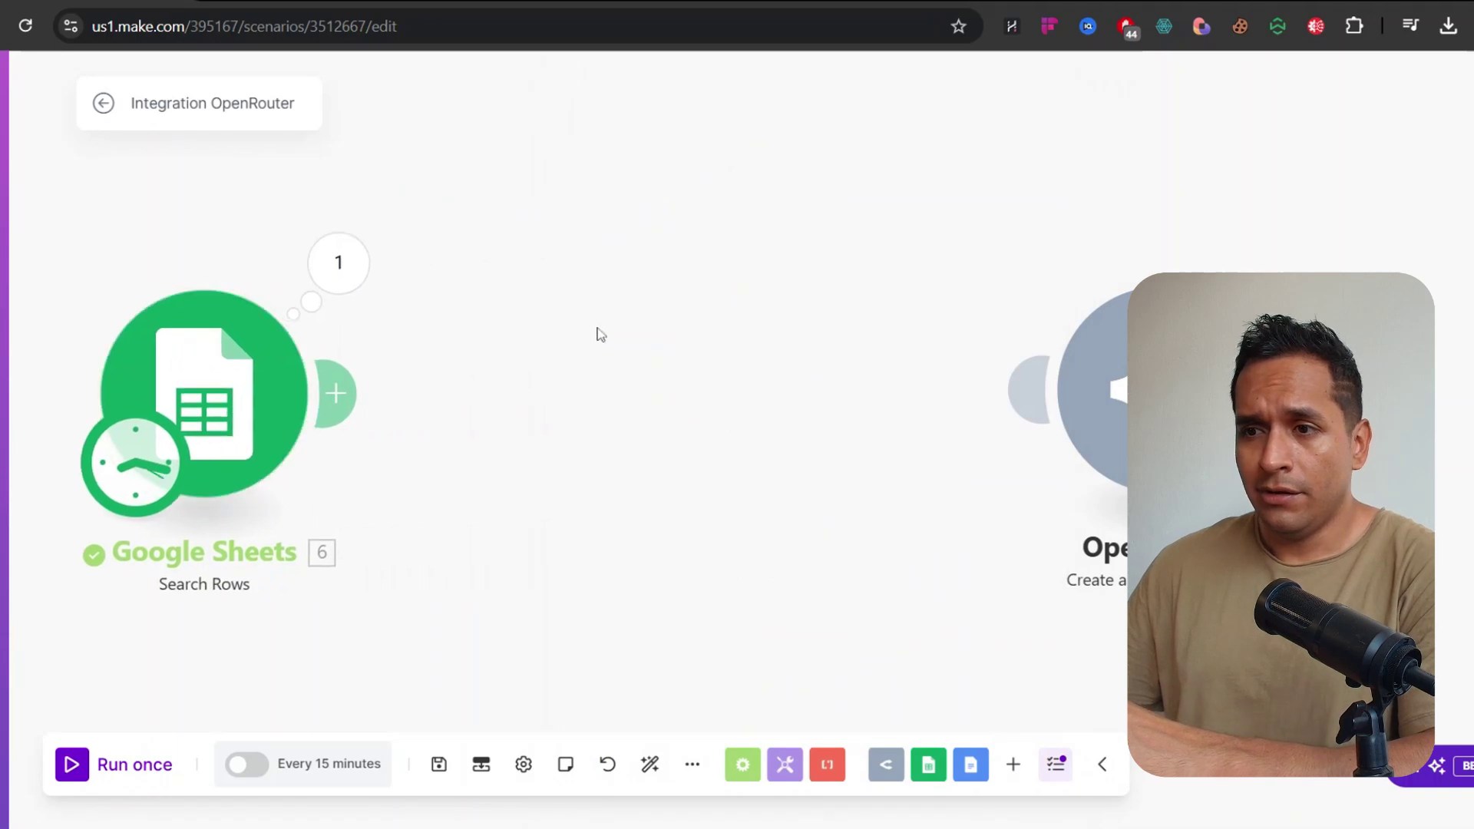
pyautogui.moveTo(599, 333); pyautogui.dragTo(668, 275)
pyautogui.moveTo(321, 330)
pyautogui.mouseDown()
pyautogui.moveTo(336, 356)
pyautogui.moveTo(344, 338)
pyautogui.mouseUp()
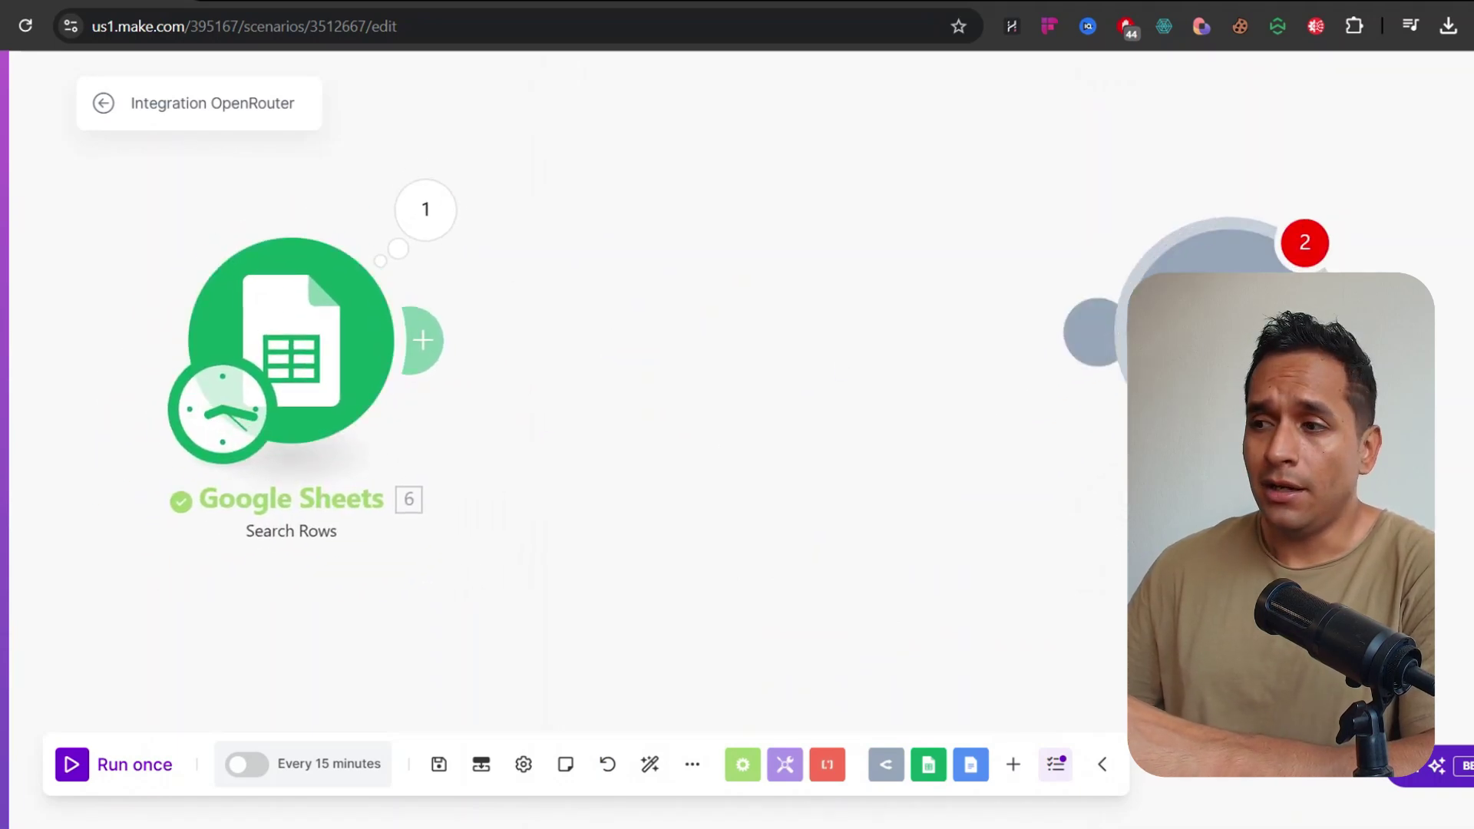
pyautogui.moveTo(791, 294); pyautogui.dragTo(995, 297)
pyautogui.moveTo(487, 338); pyautogui.dragTo(310, 316)
pyautogui.moveTo(632, 255); pyautogui.dragTo(756, 286)
# Add a Tools Text aggregator after Search Rows by searching 'text agrega'
pyautogui.click(574, 349)
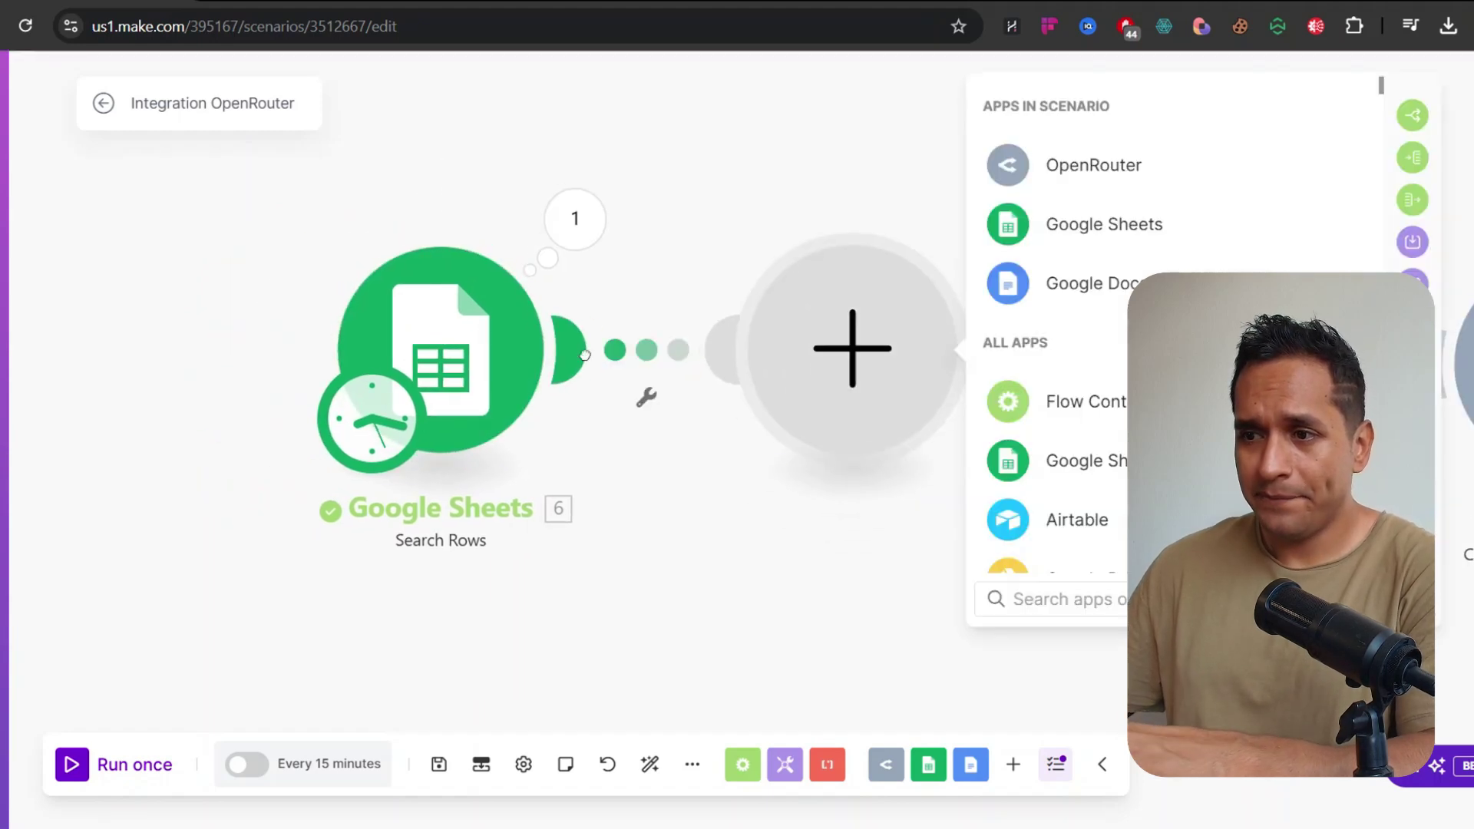
pyautogui.write('text agrega')
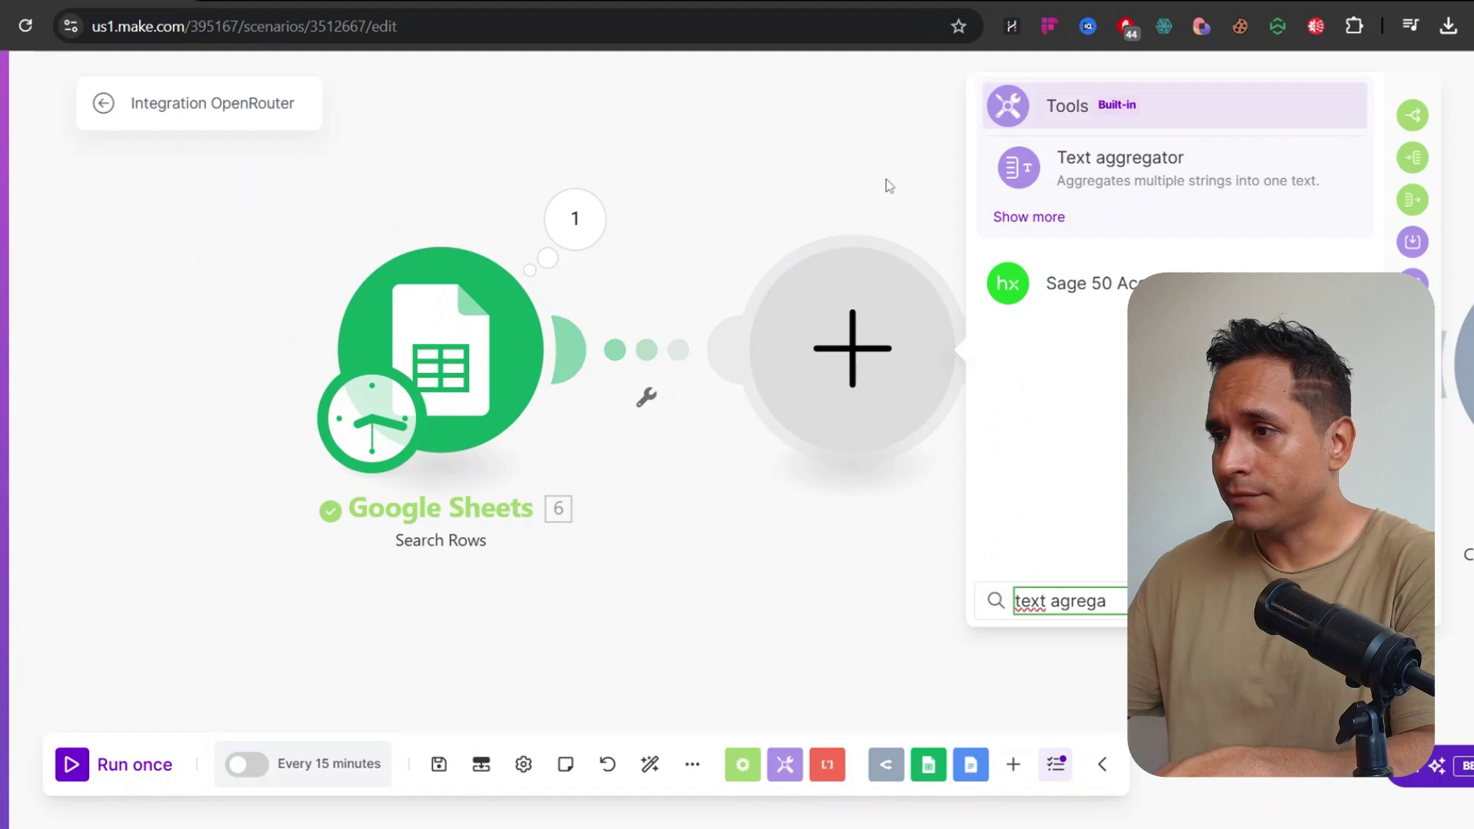
pyautogui.click(1098, 182)
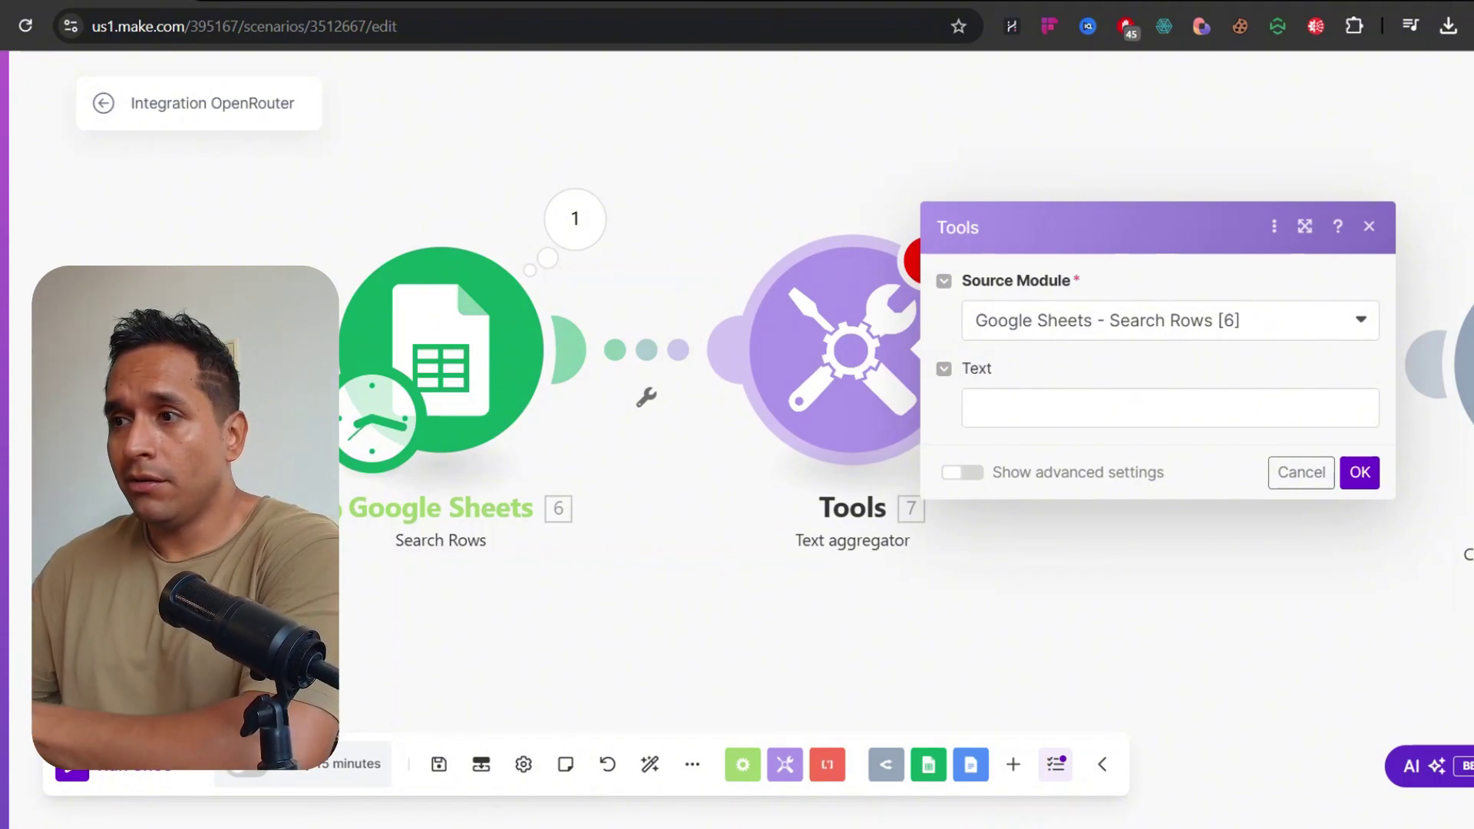
# Start the aggregator text with labelled Nombre de Cliente (A) and Correo Electronico (B) lines
pyautogui.moveTo(747, 215); pyautogui.dragTo(571, 213)
pyautogui.click(844, 405)
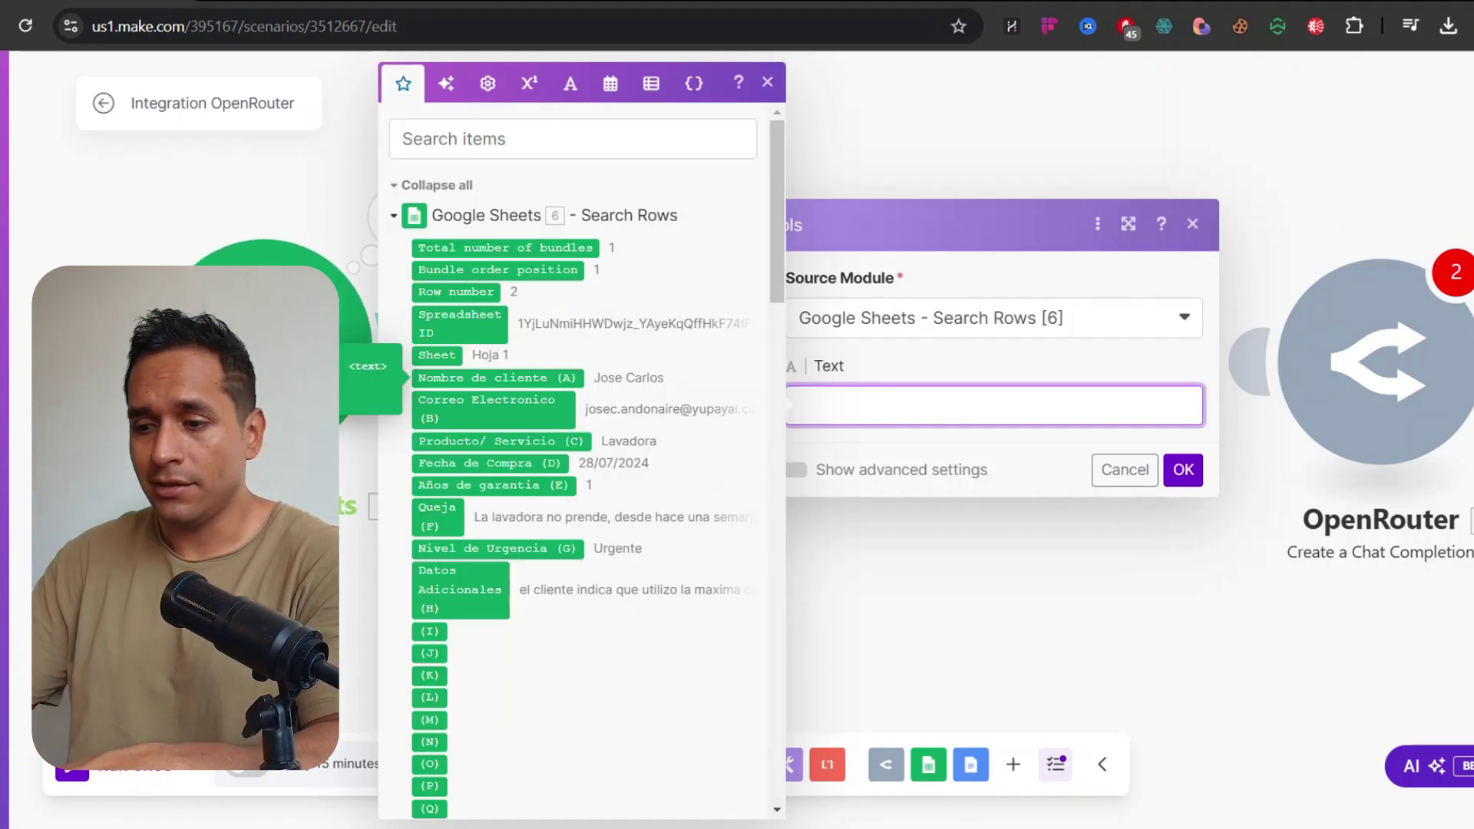
pyautogui.write('Nombre de ')
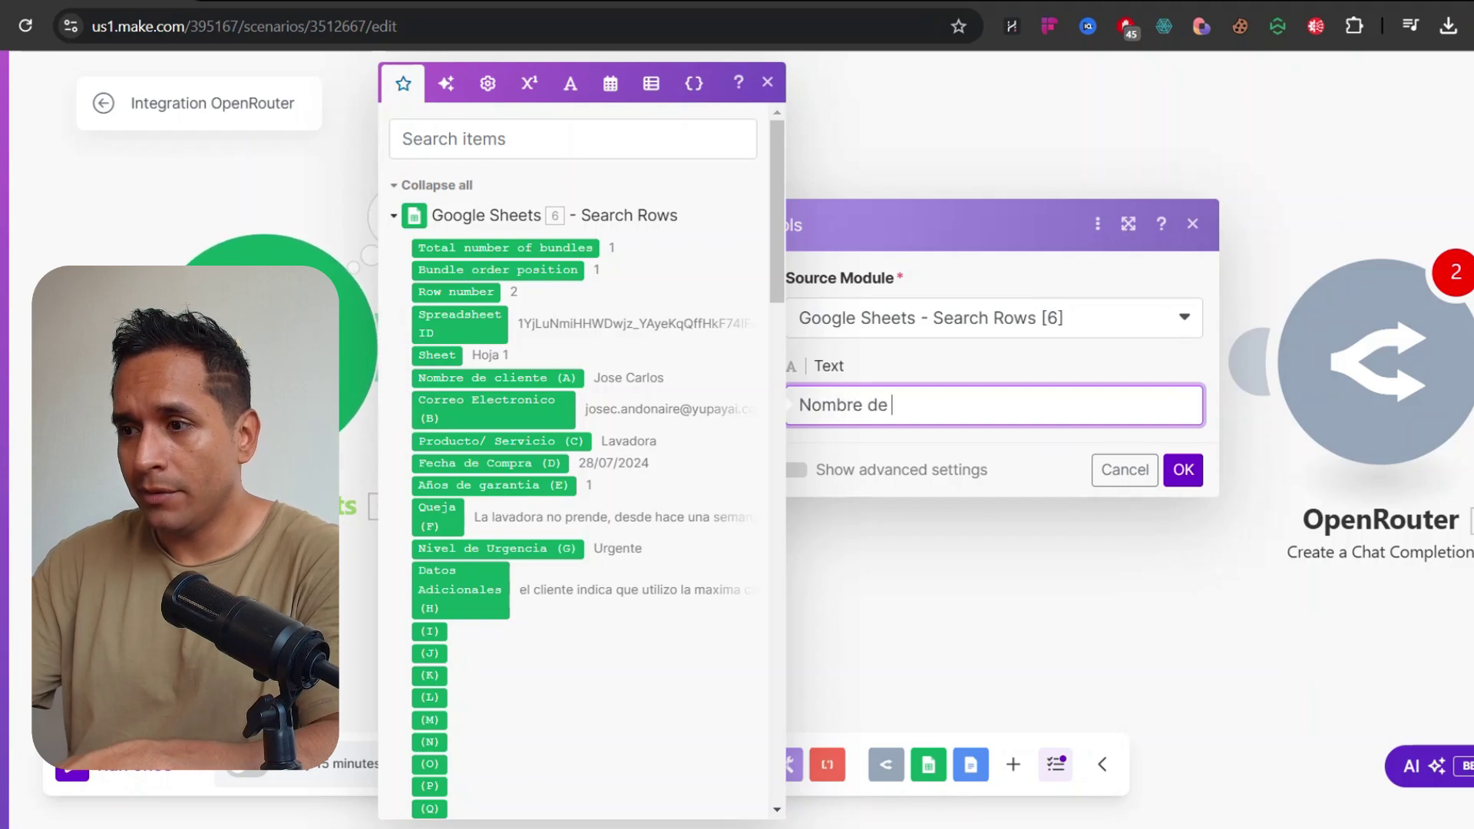
pyautogui.write('Cliente:')
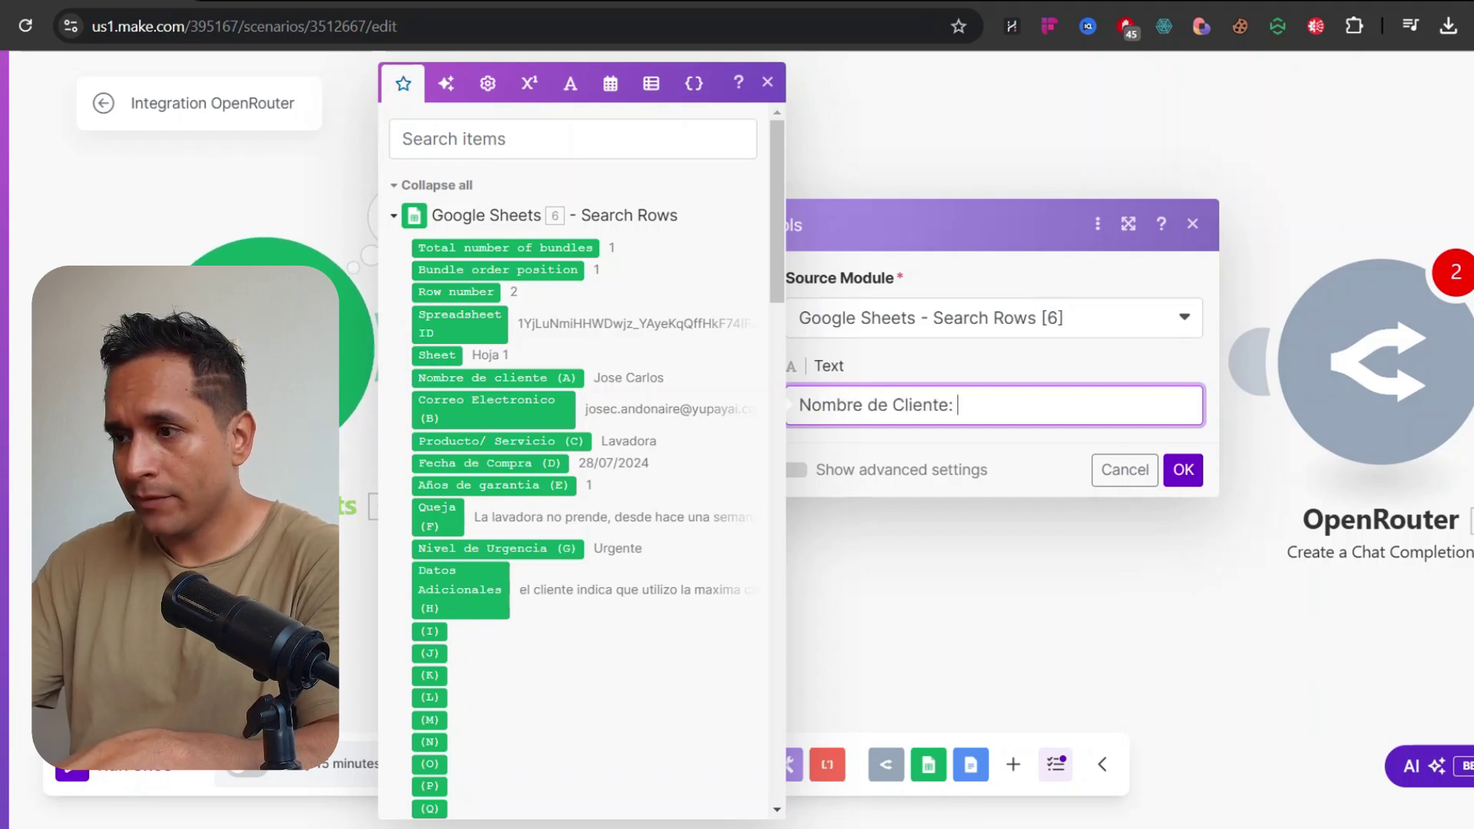
pyautogui.click(532, 380)
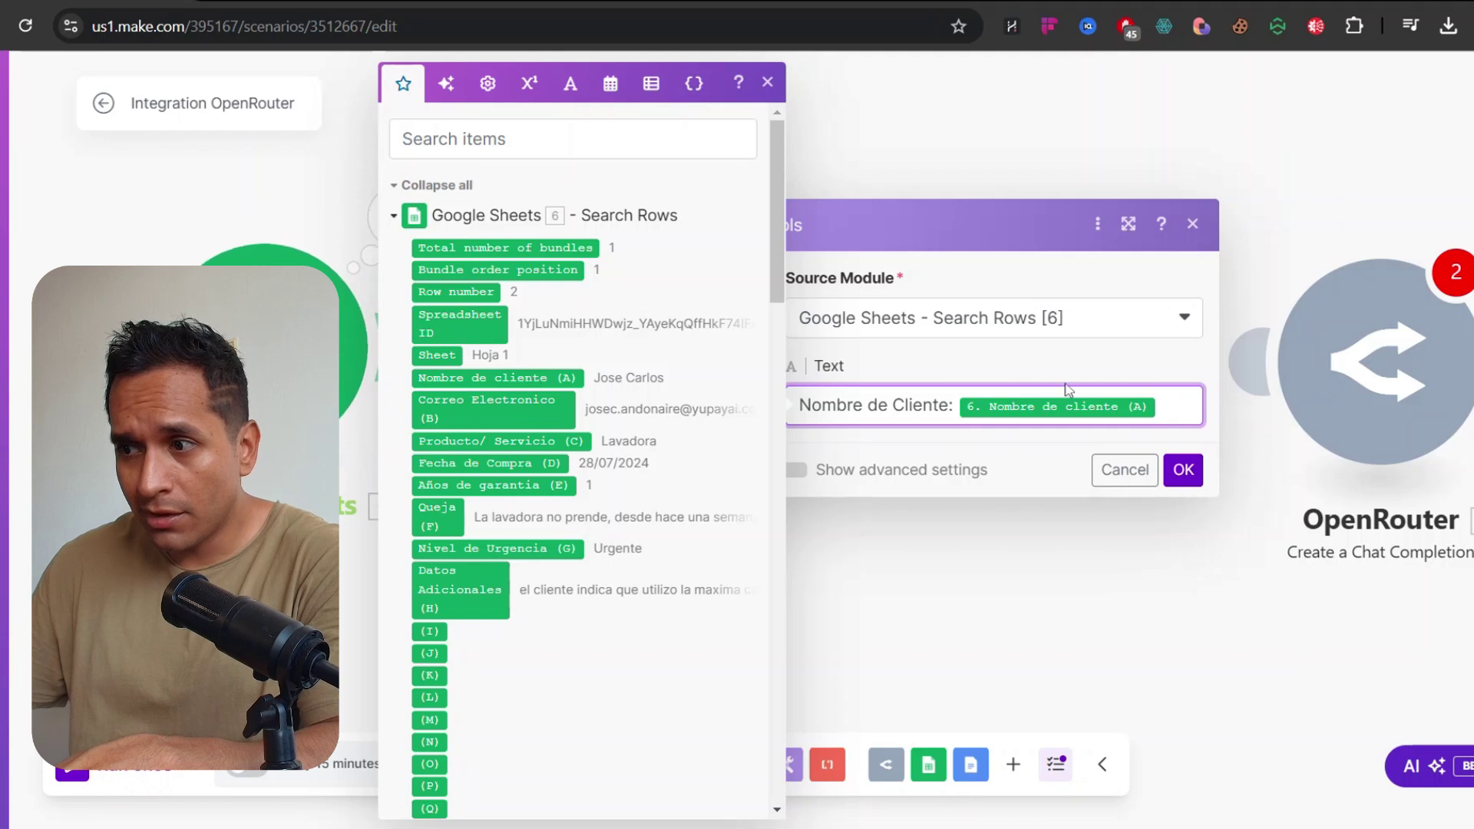
pyautogui.write(';')
pyautogui.press('Return')
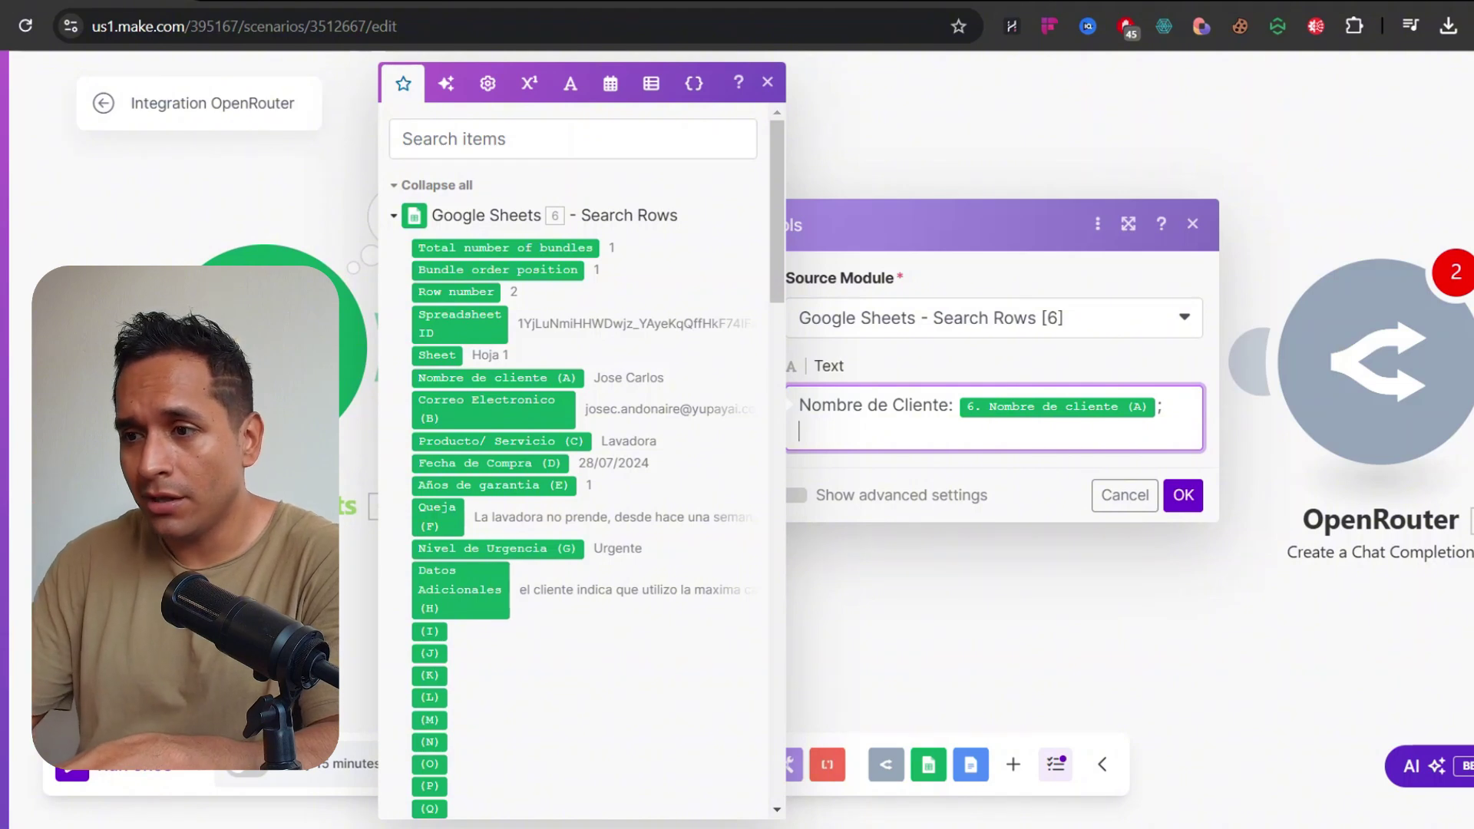
pyautogui.write('Correo El')
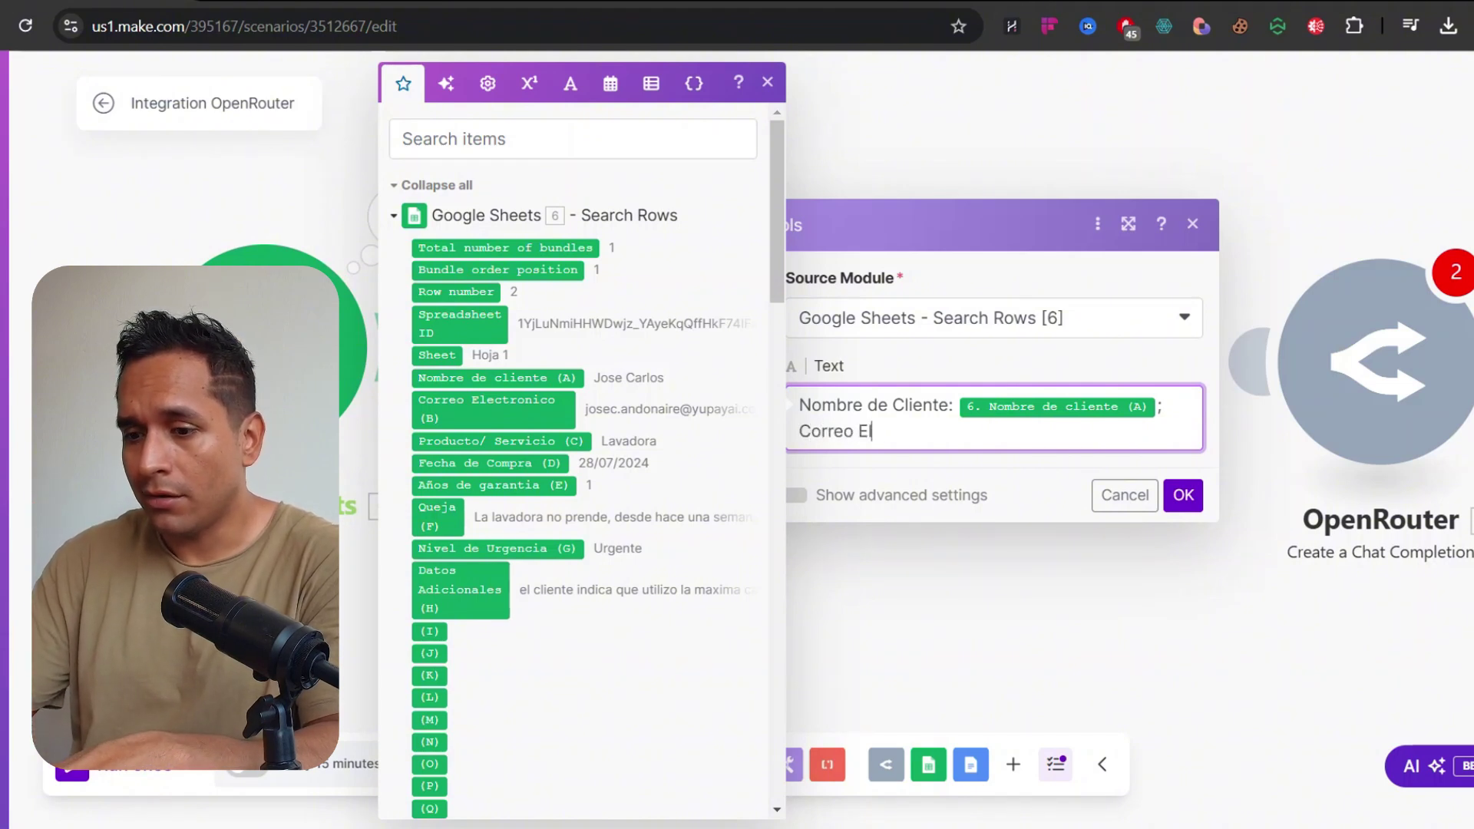
pyautogui.write('ectronico:')
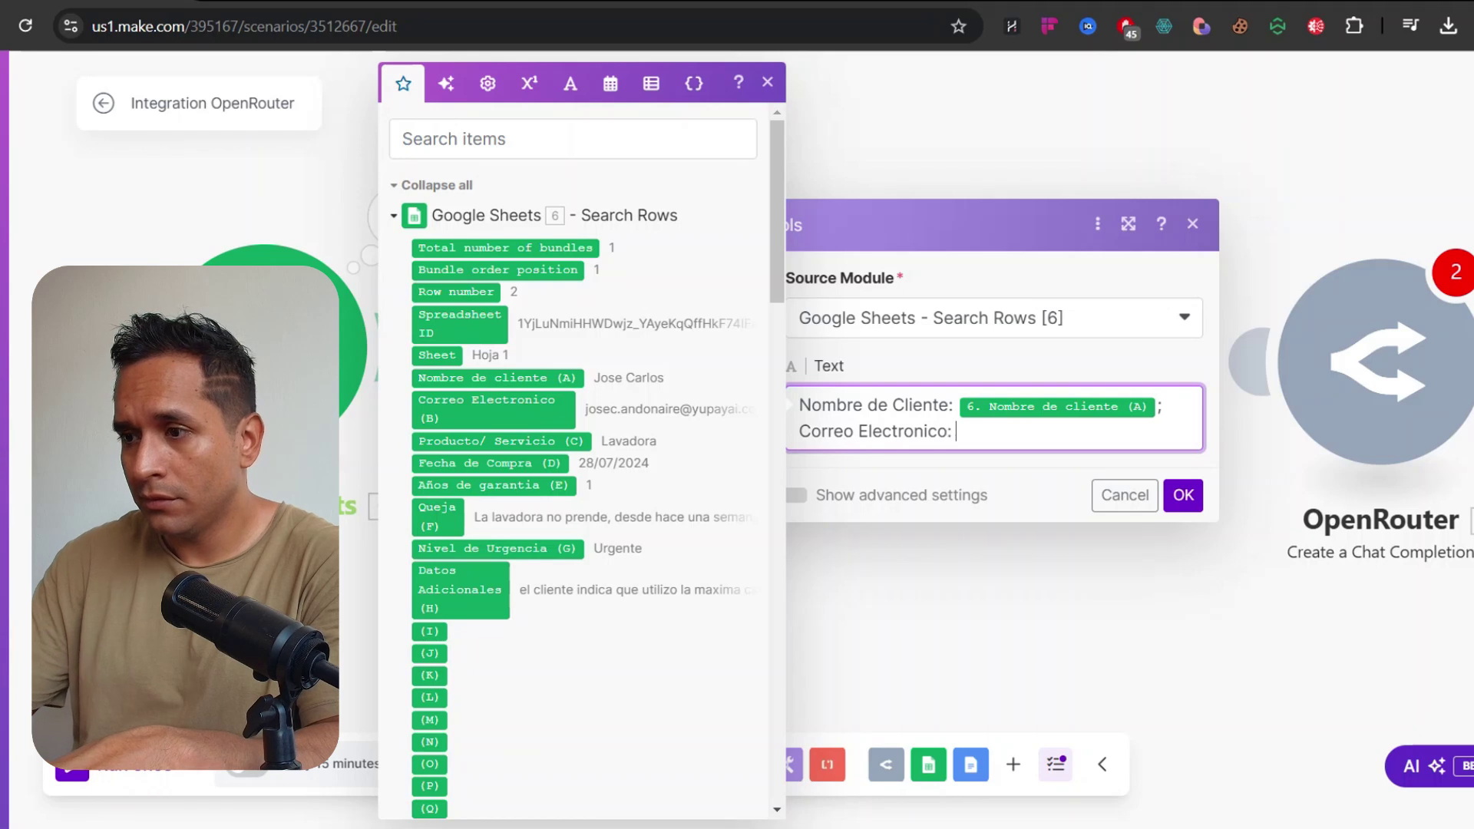
pyautogui.click(527, 416)
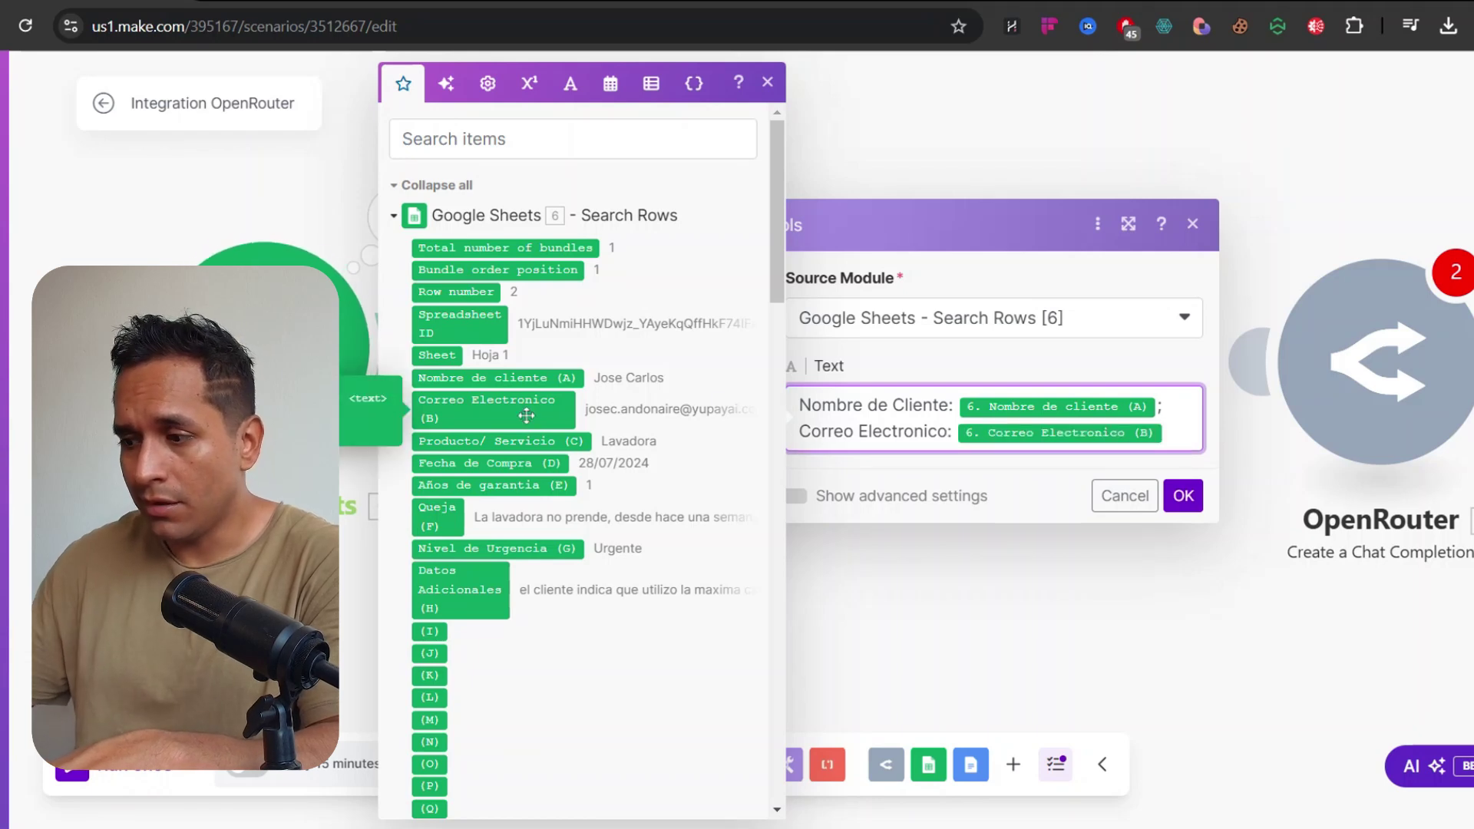
pyautogui.write(';')
pyautogui.press('Return')
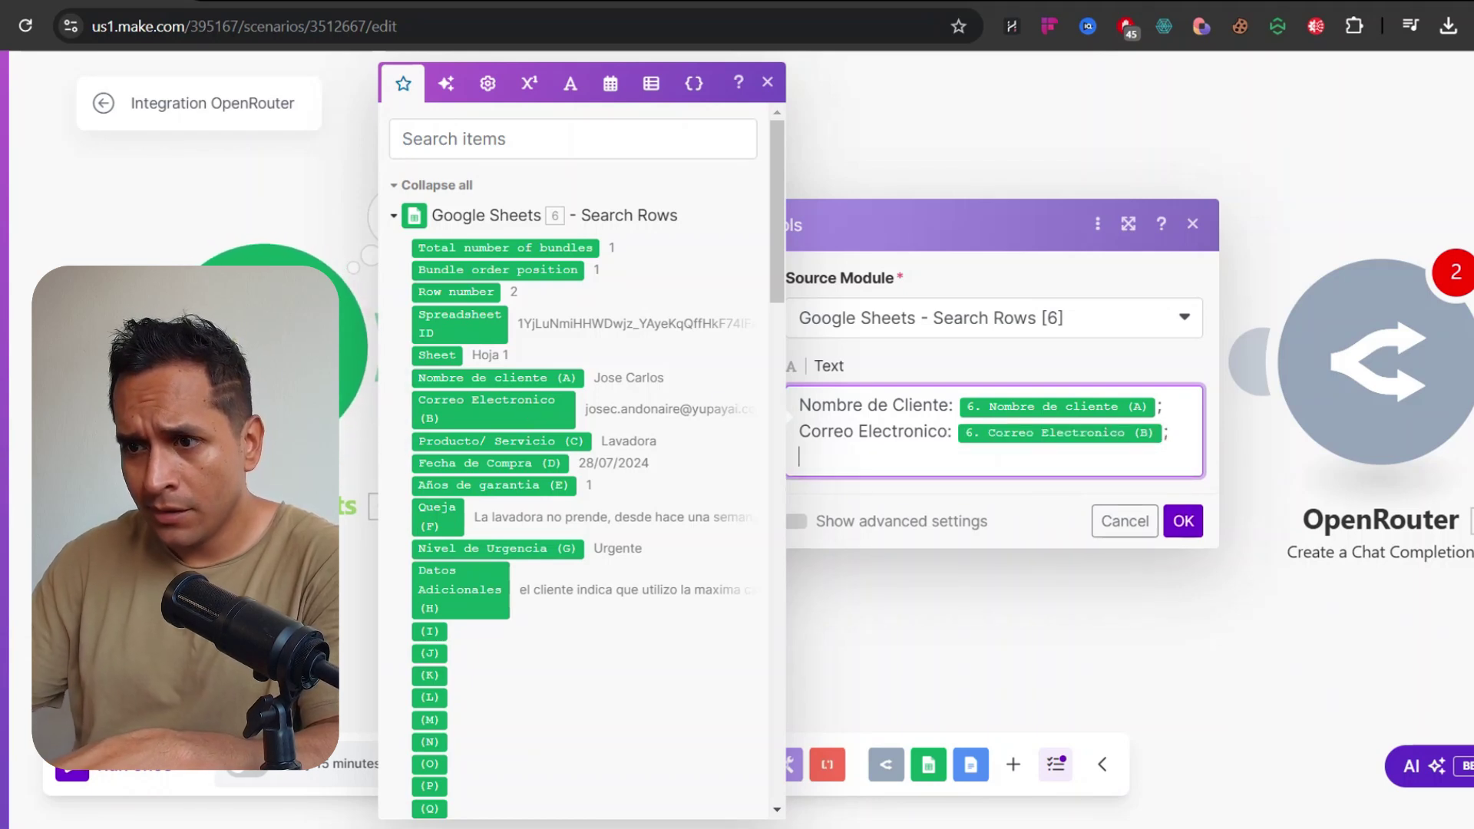
# Add labelled lines for Producto o Servicio (C), Fecha de Compra (D) and Años de Garantia (E)
pyautogui.write('Prodycto')
pyautogui.press('BackSpace')
pyautogui.press('BackSpace')
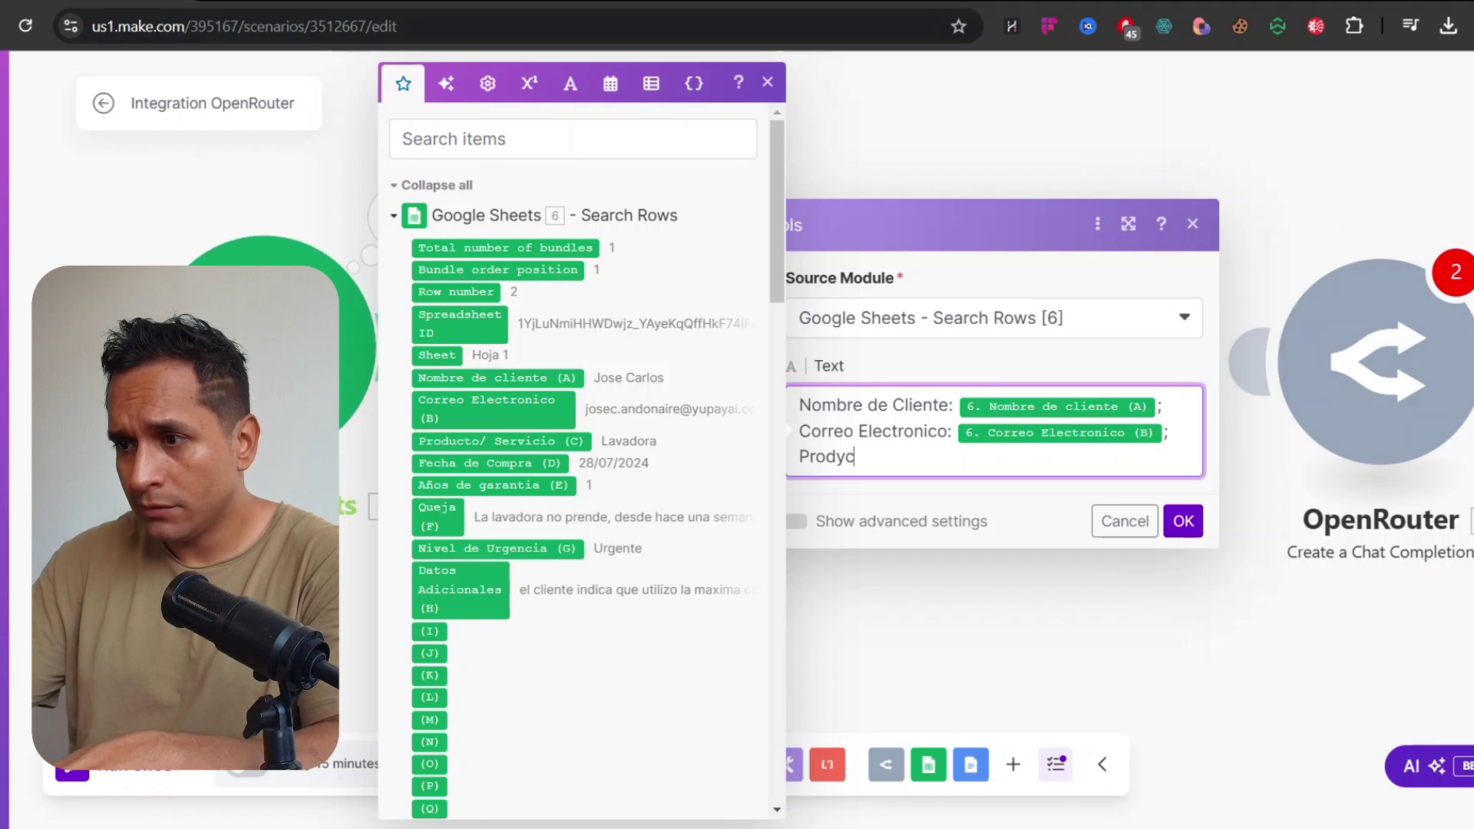
pyautogui.write('ucto o Se')
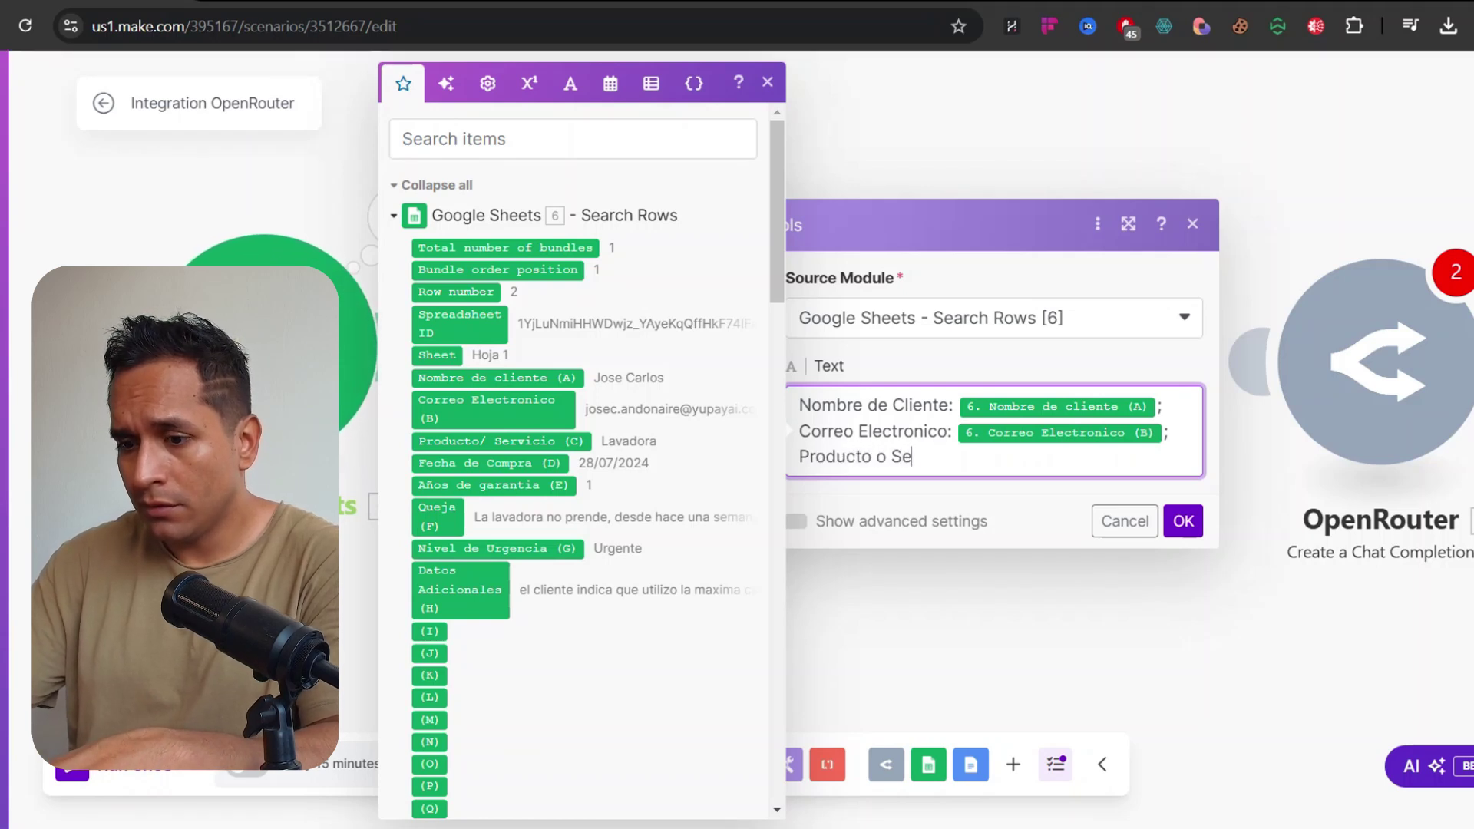
pyautogui.write('rvicio:')
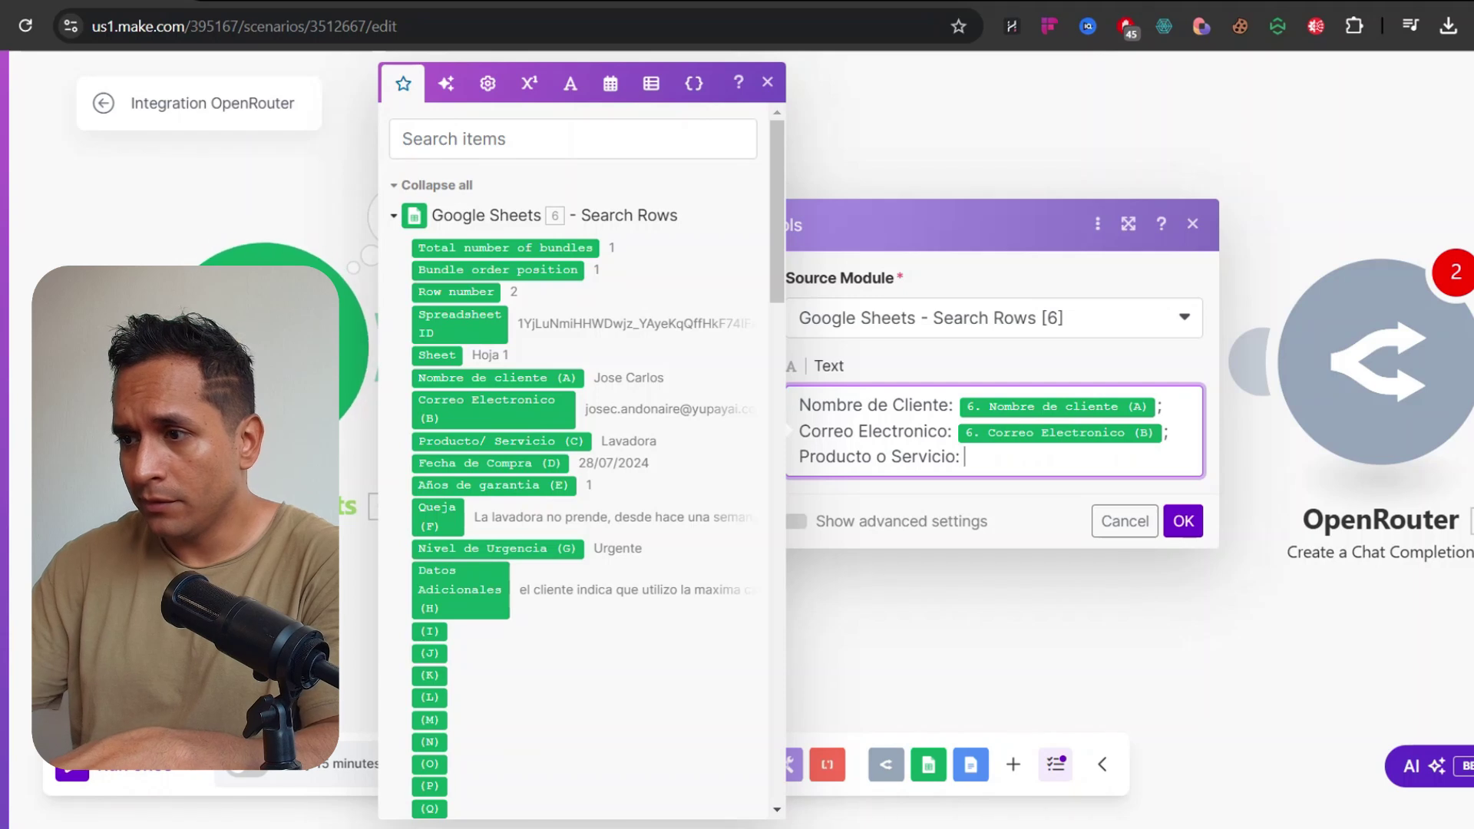
pyautogui.click(510, 439)
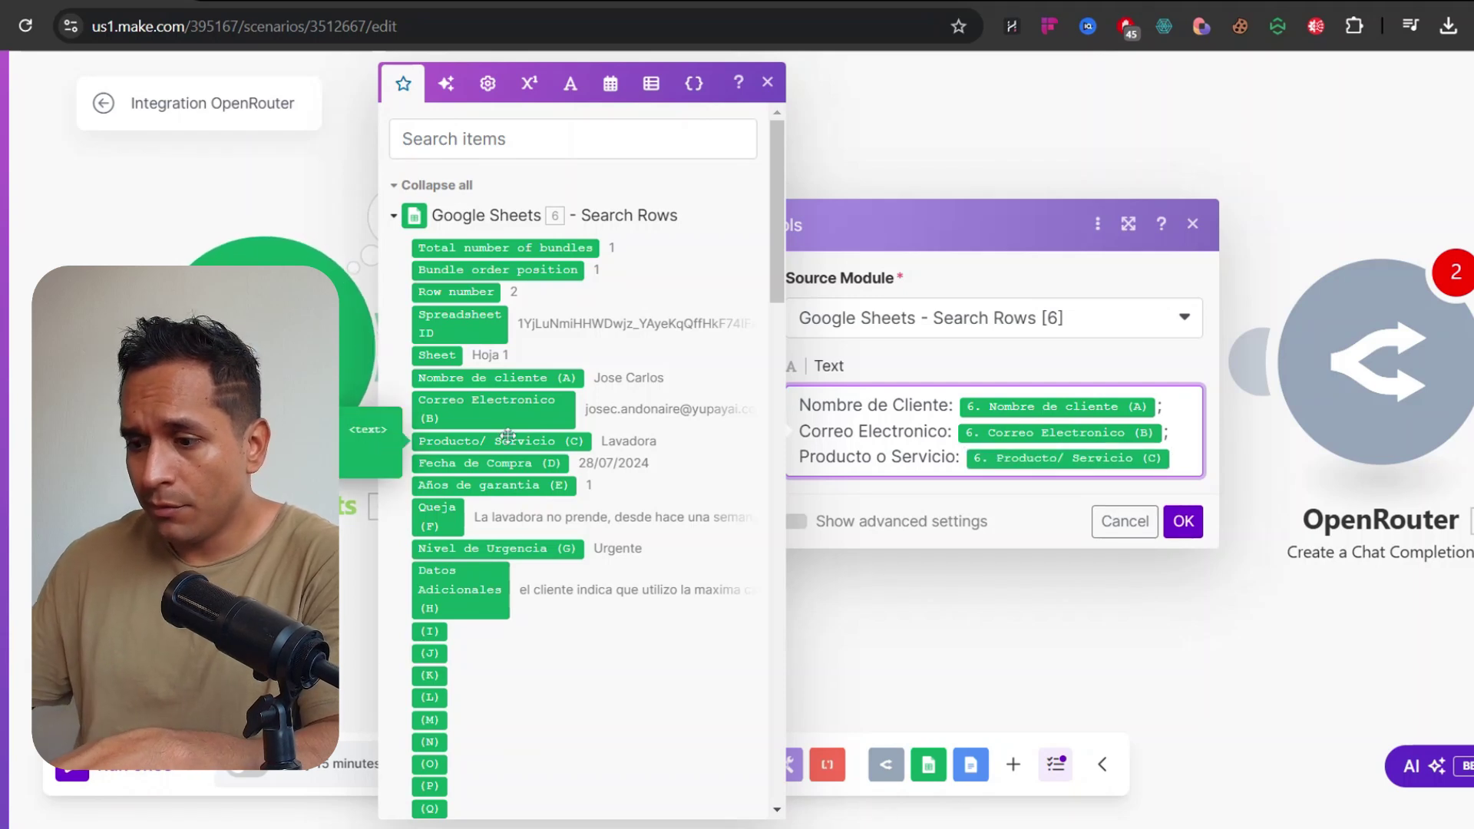
pyautogui.write(';')
pyautogui.press('Return')
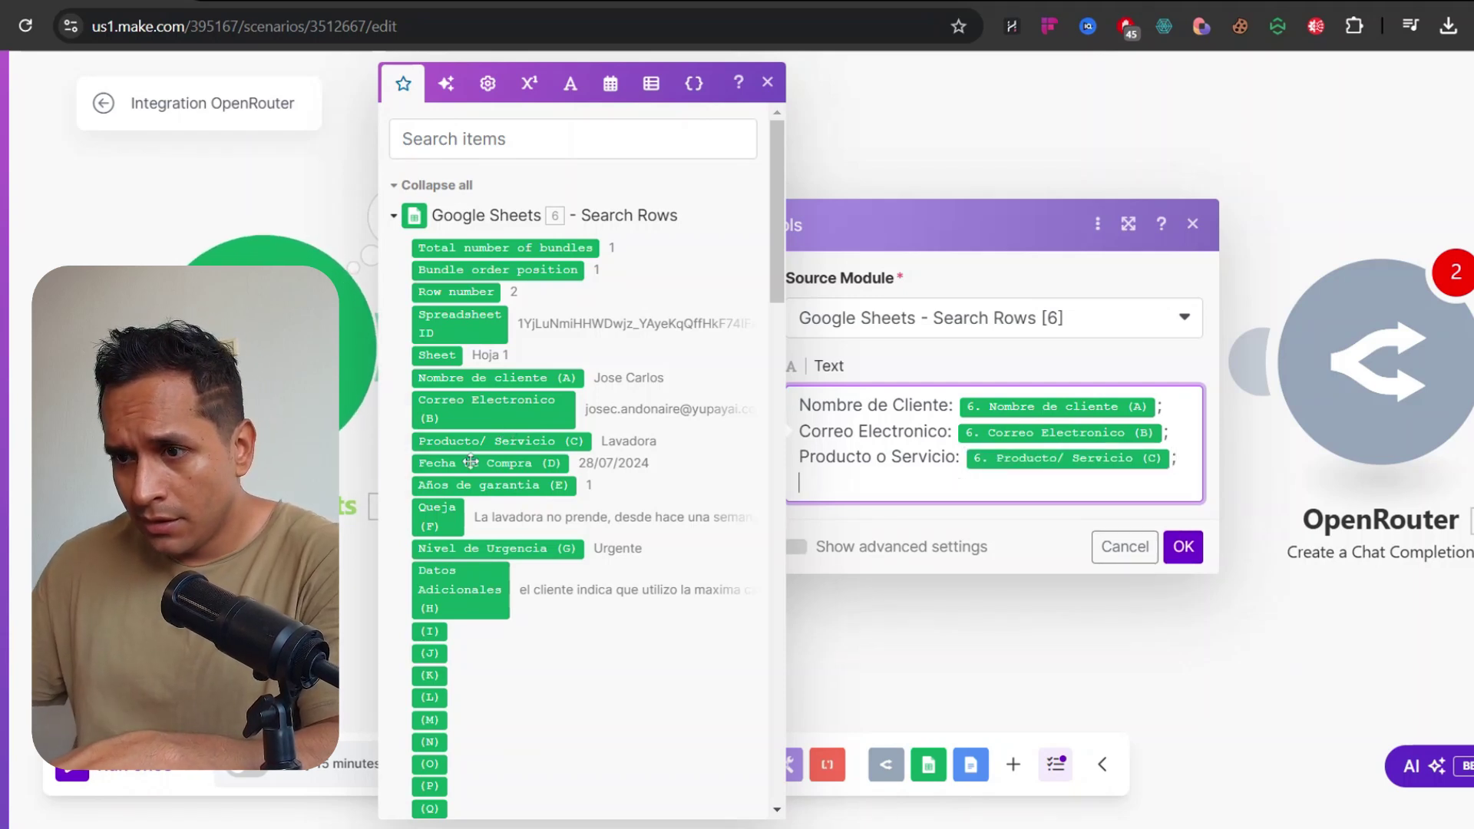
pyautogui.write('fecha')
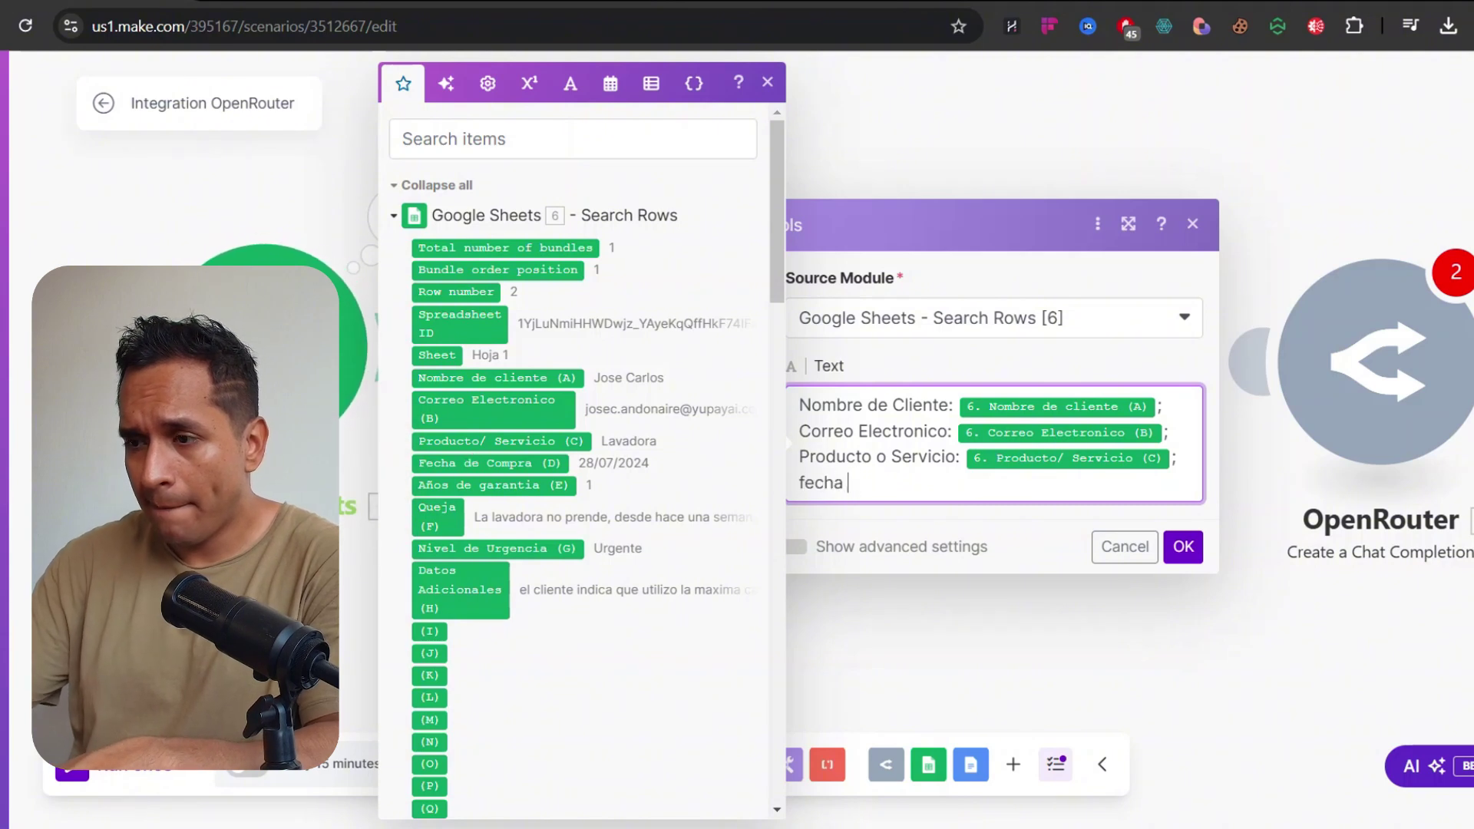
pyautogui.press('BackSpace')
pyautogui.press('BackSpace')
pyautogui.press('BackSpace')
pyautogui.press('BackSpace')
pyautogui.press('BackSpace')
pyautogui.press('BackSpace')
pyautogui.write('Fecha d')
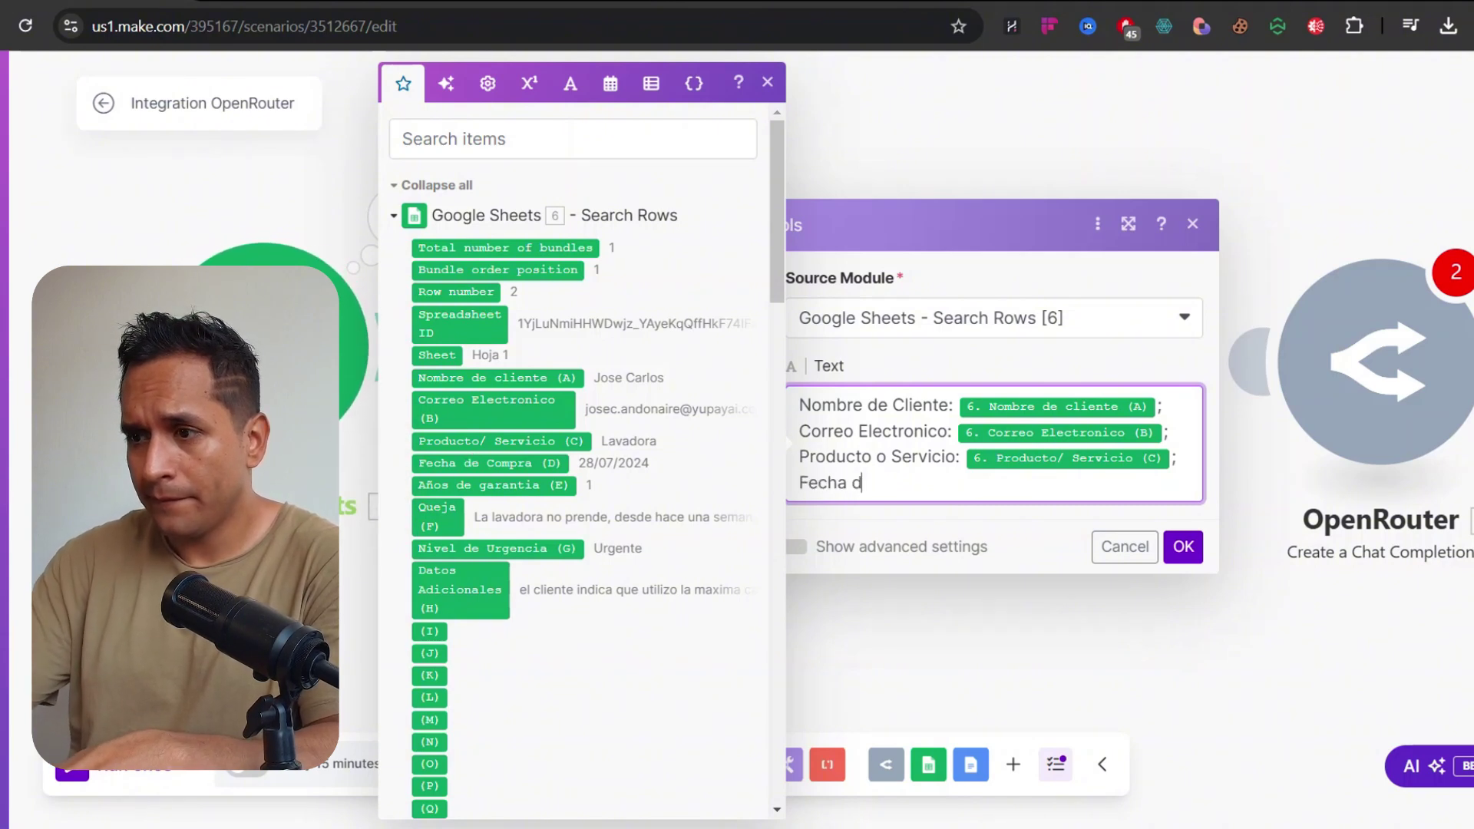
pyautogui.write('e Compra:')
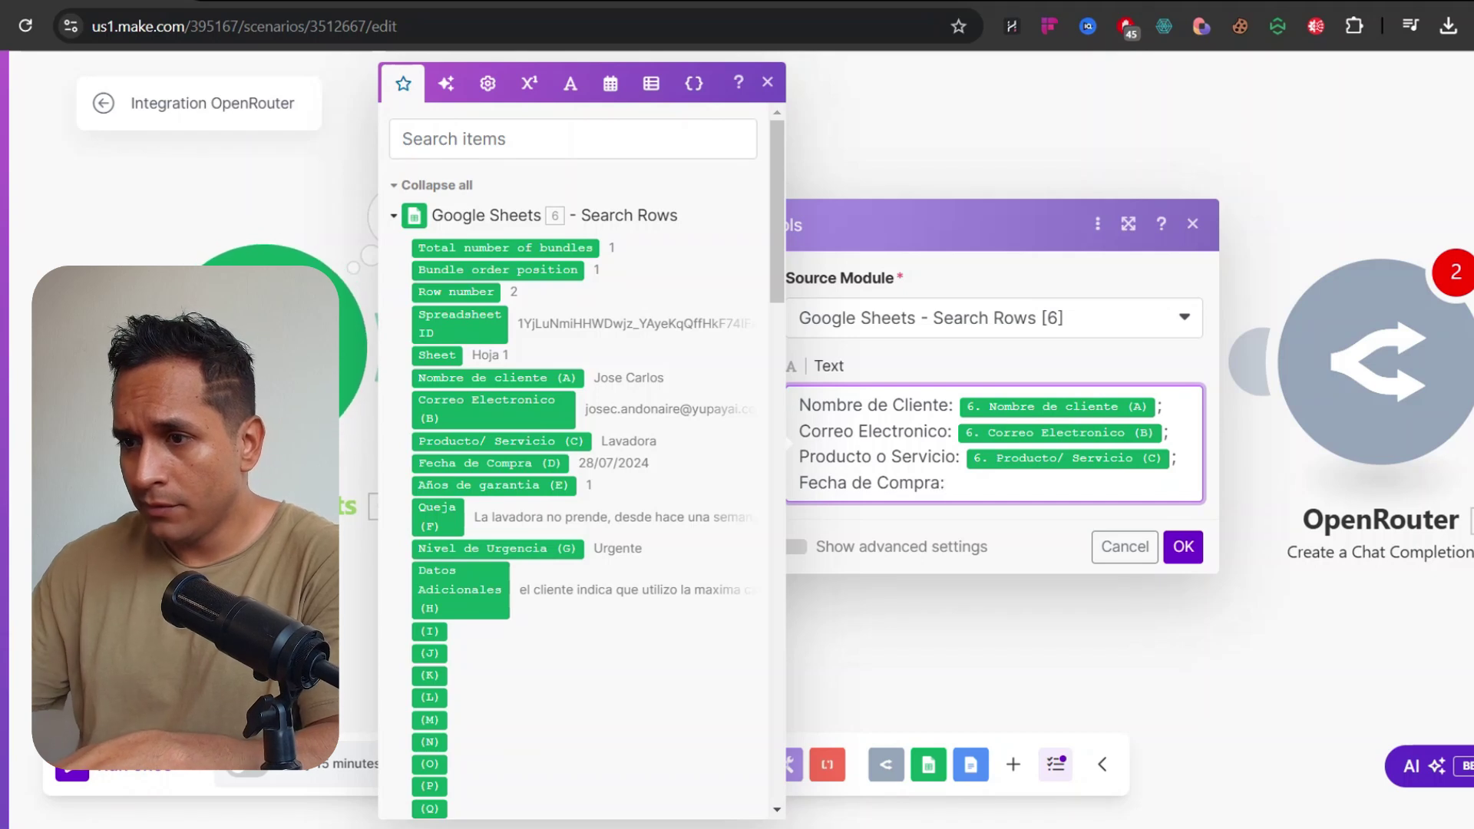
pyautogui.click(471, 462)
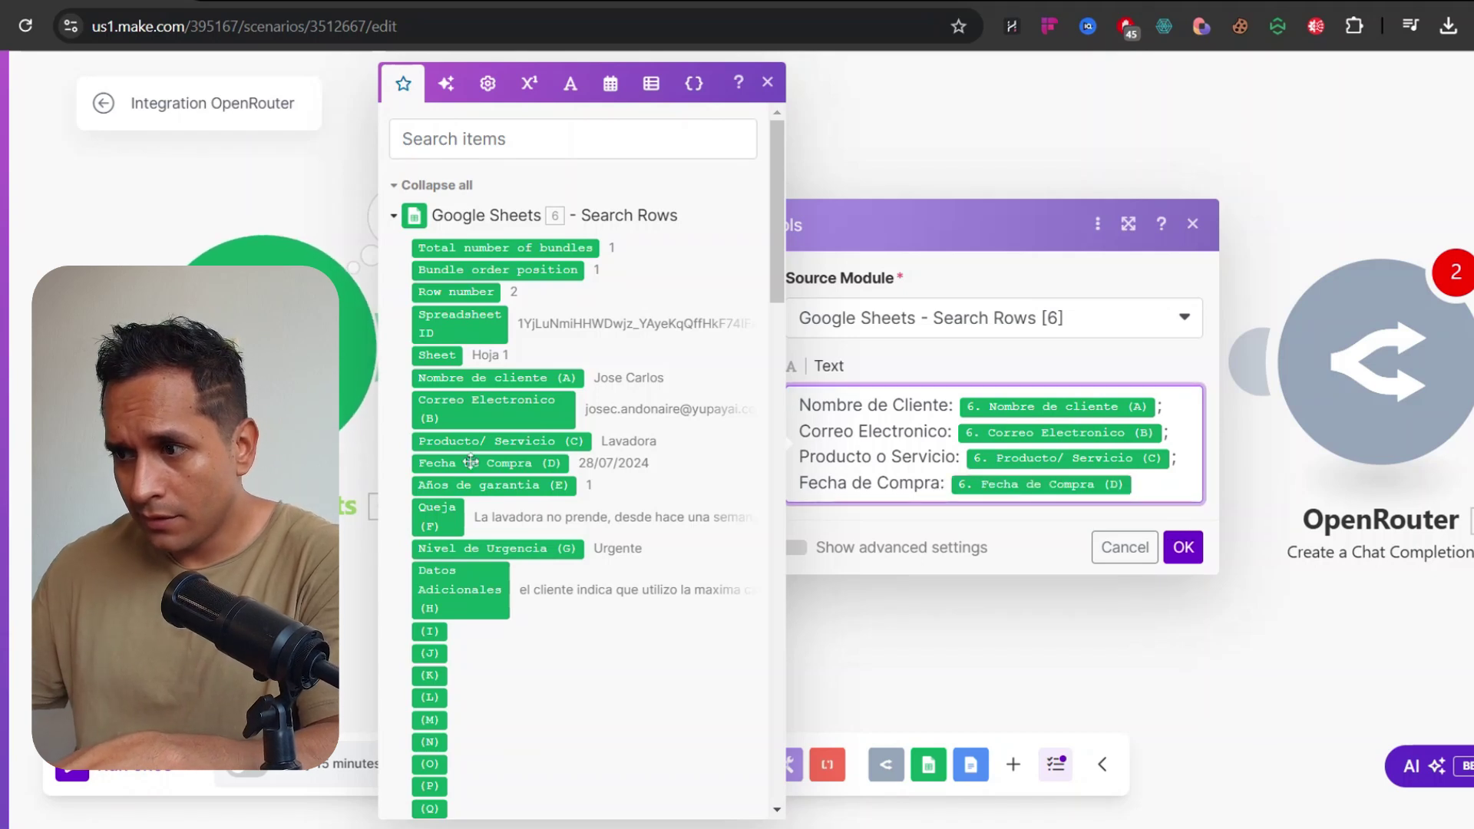
pyautogui.write(';')
pyautogui.press('Return')
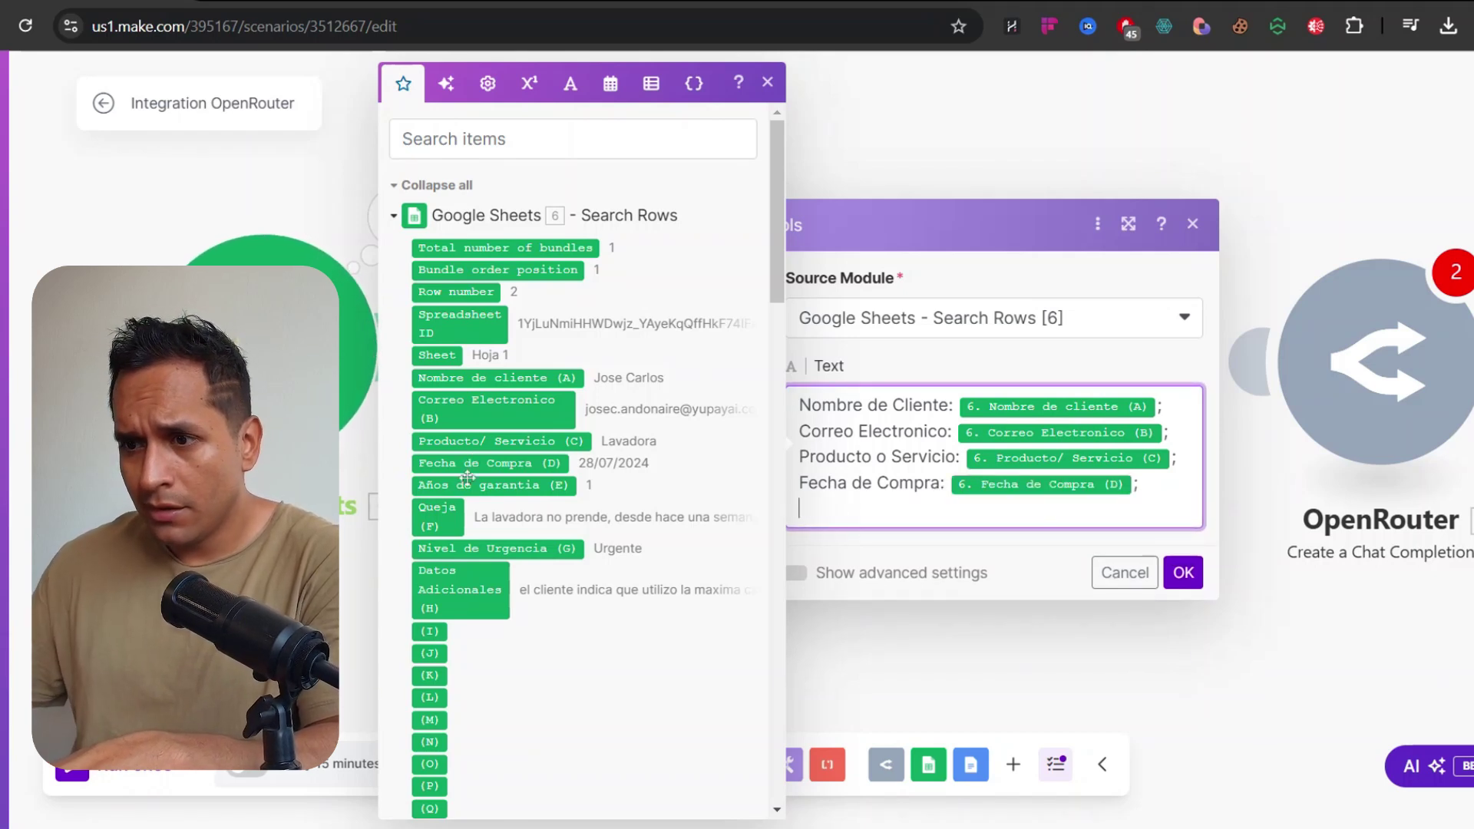
pyautogui.write('Años de Garantia:')
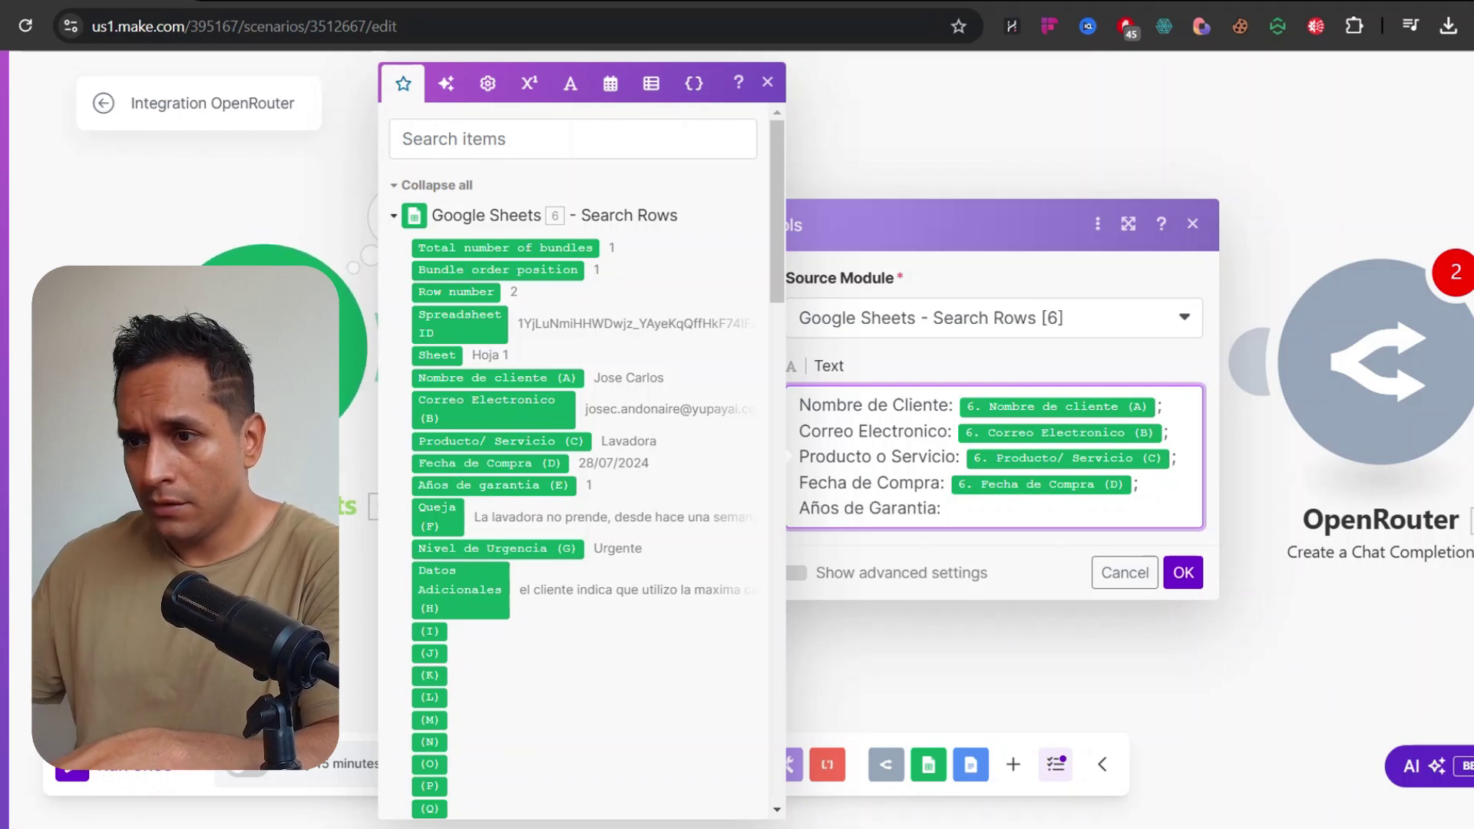
pyautogui.click(464, 488)
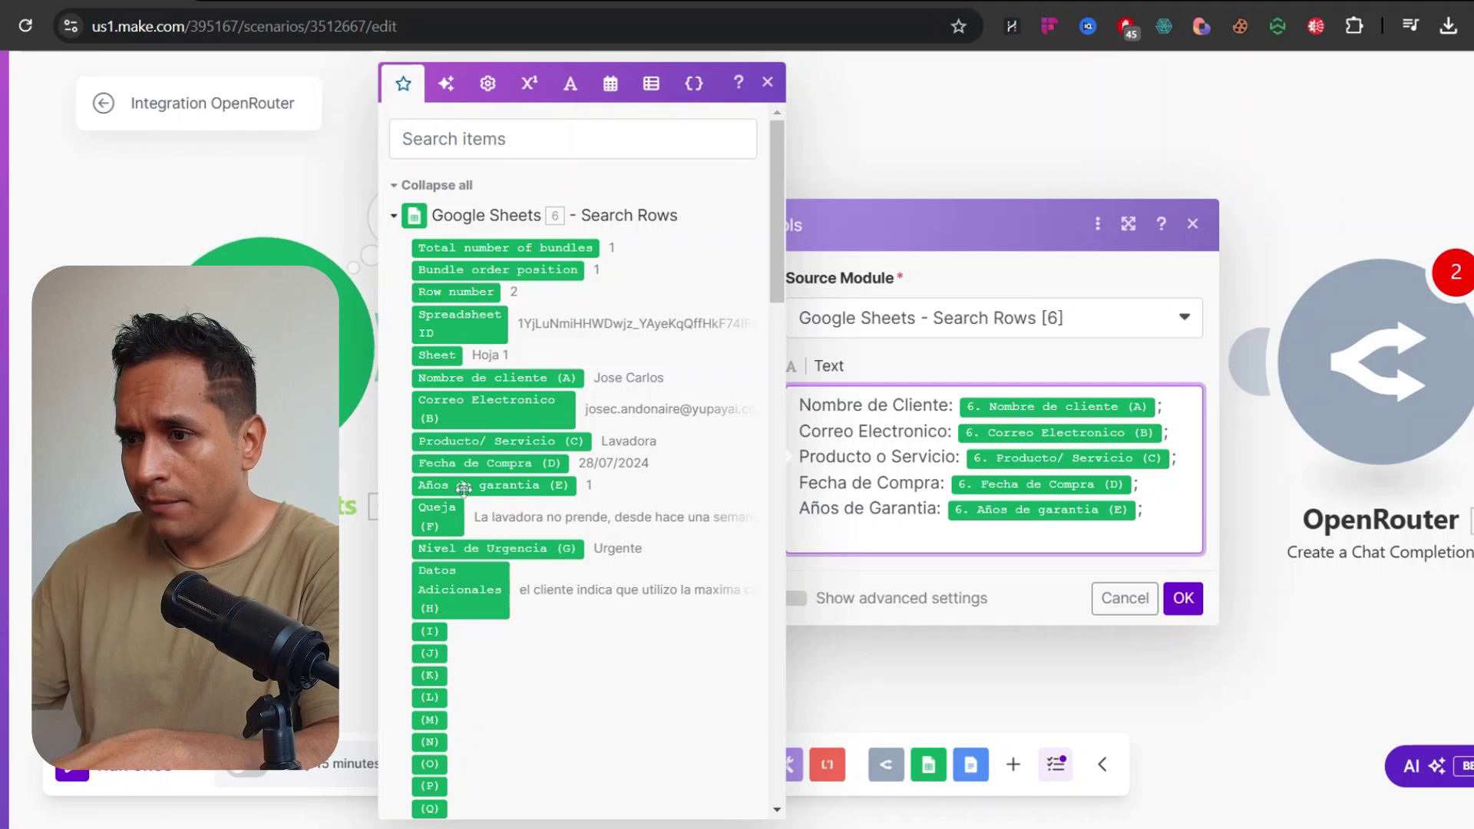
# Add Queja (F), Nivel de Urgencia (G) and Datos Adicionales (H) lines, then save
pyautogui.write('Queja:')
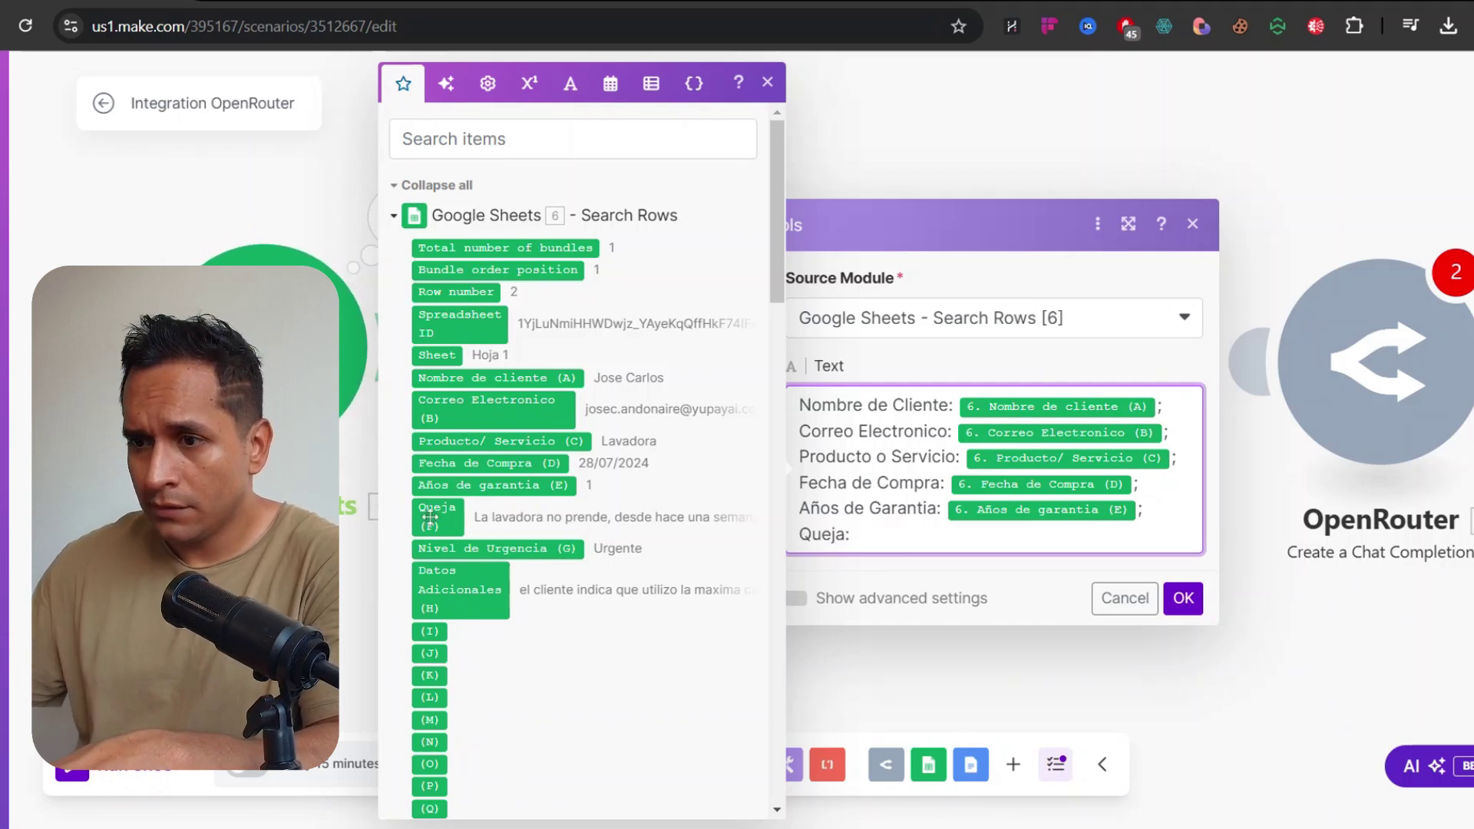
pyautogui.click(430, 517)
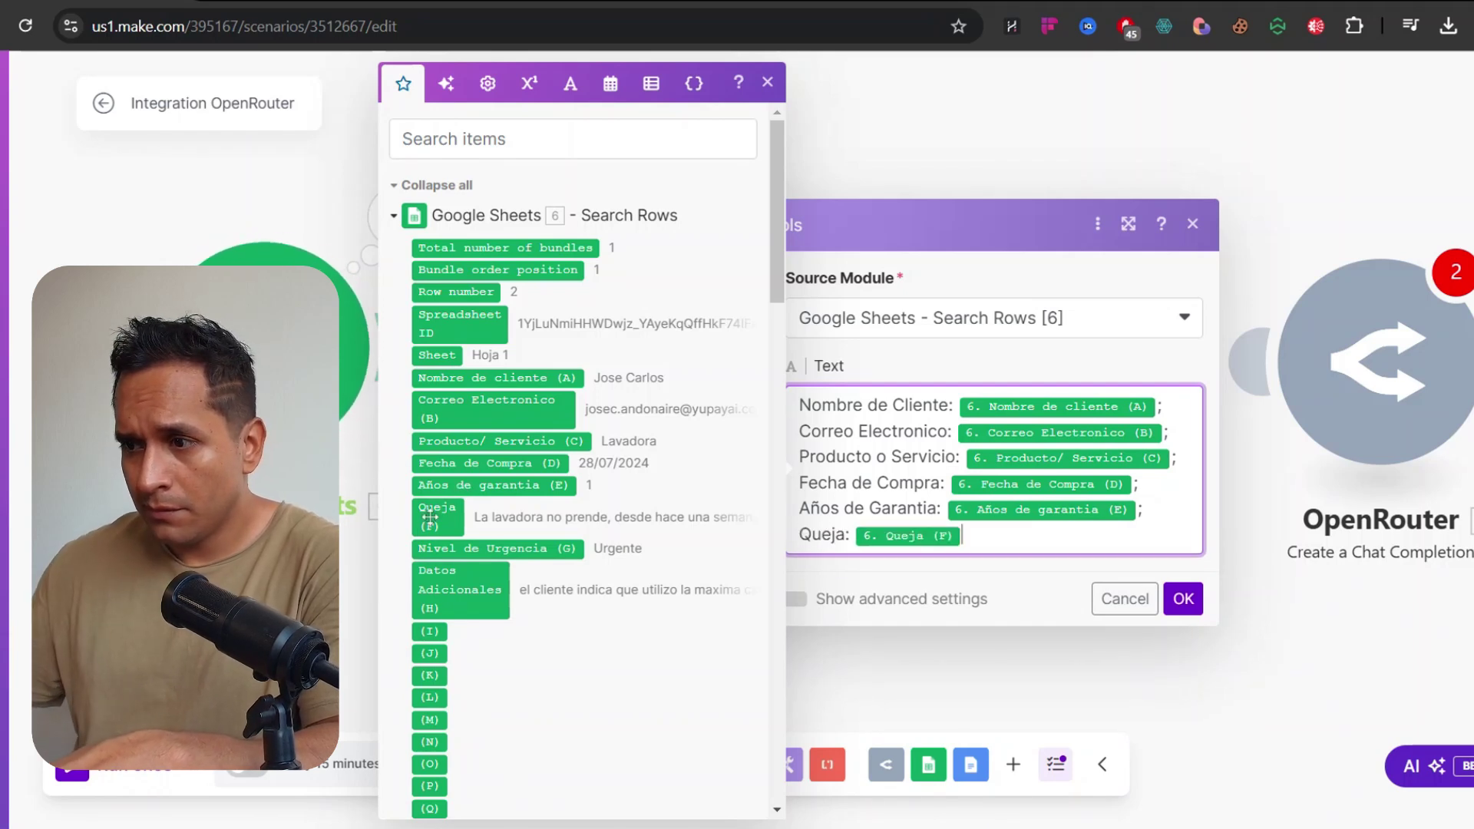
pyautogui.press('Return')
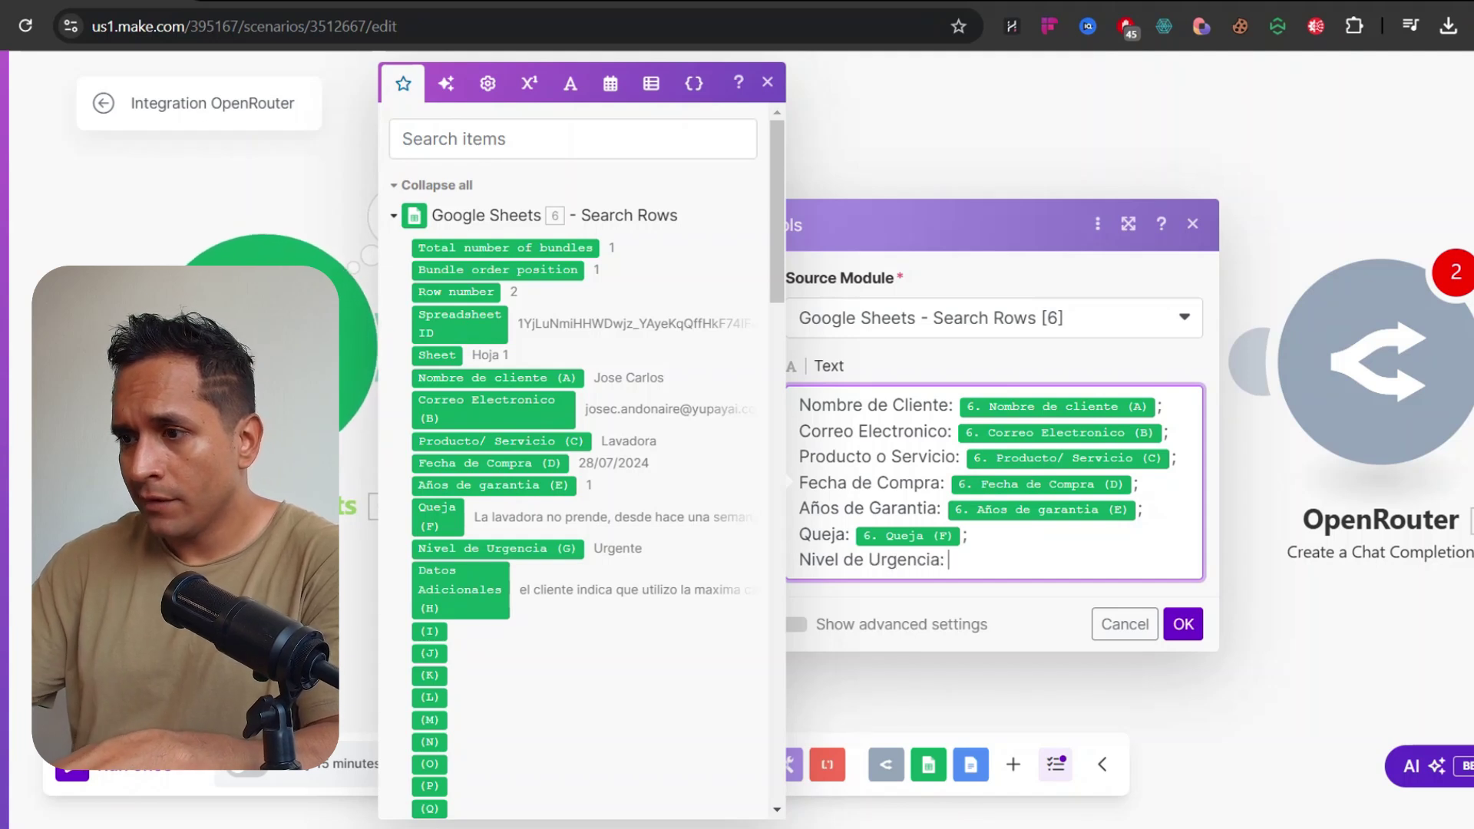
pyautogui.click(493, 551)
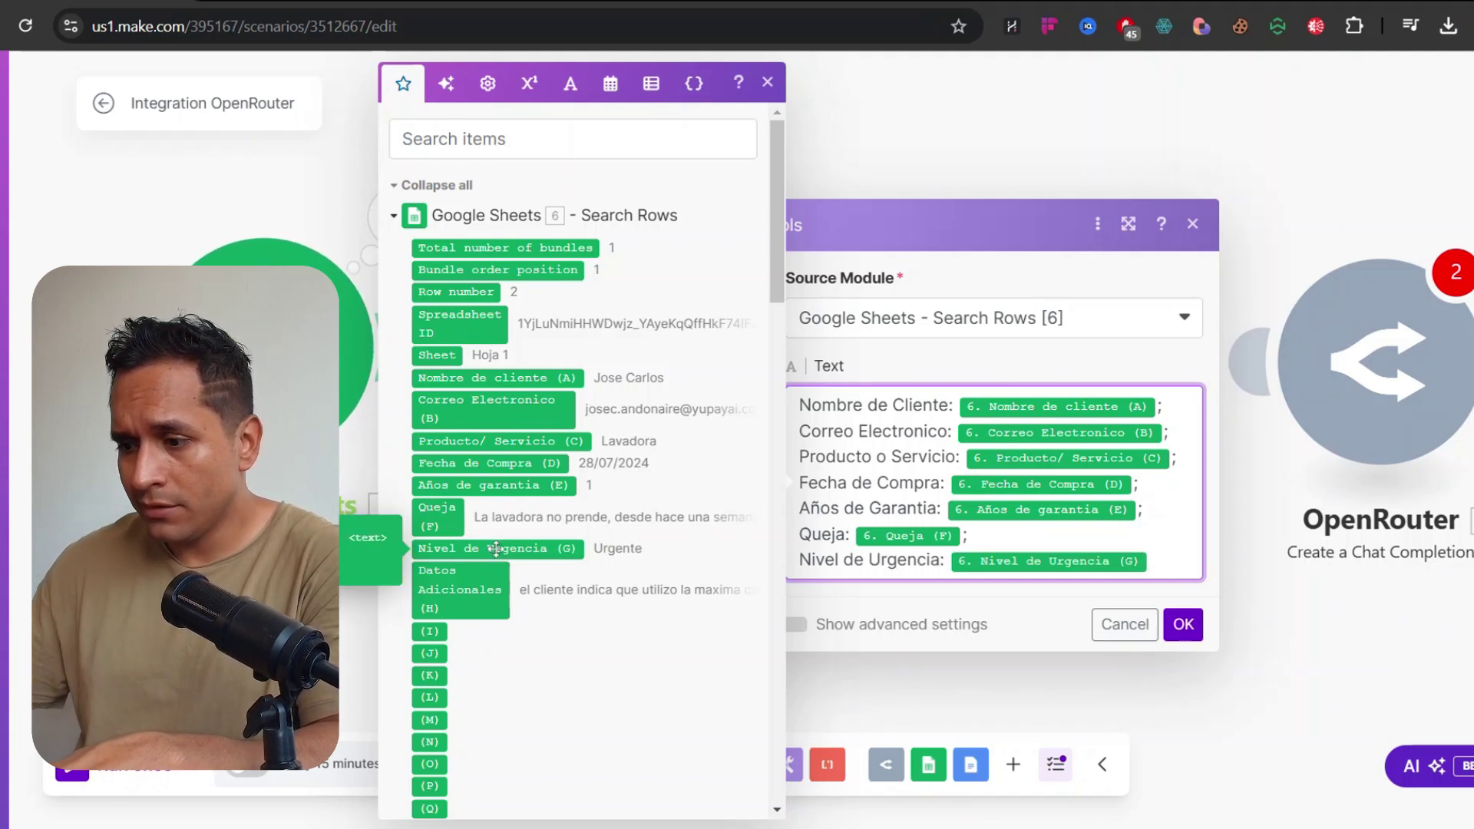
pyautogui.write(';')
pyautogui.press('Return')
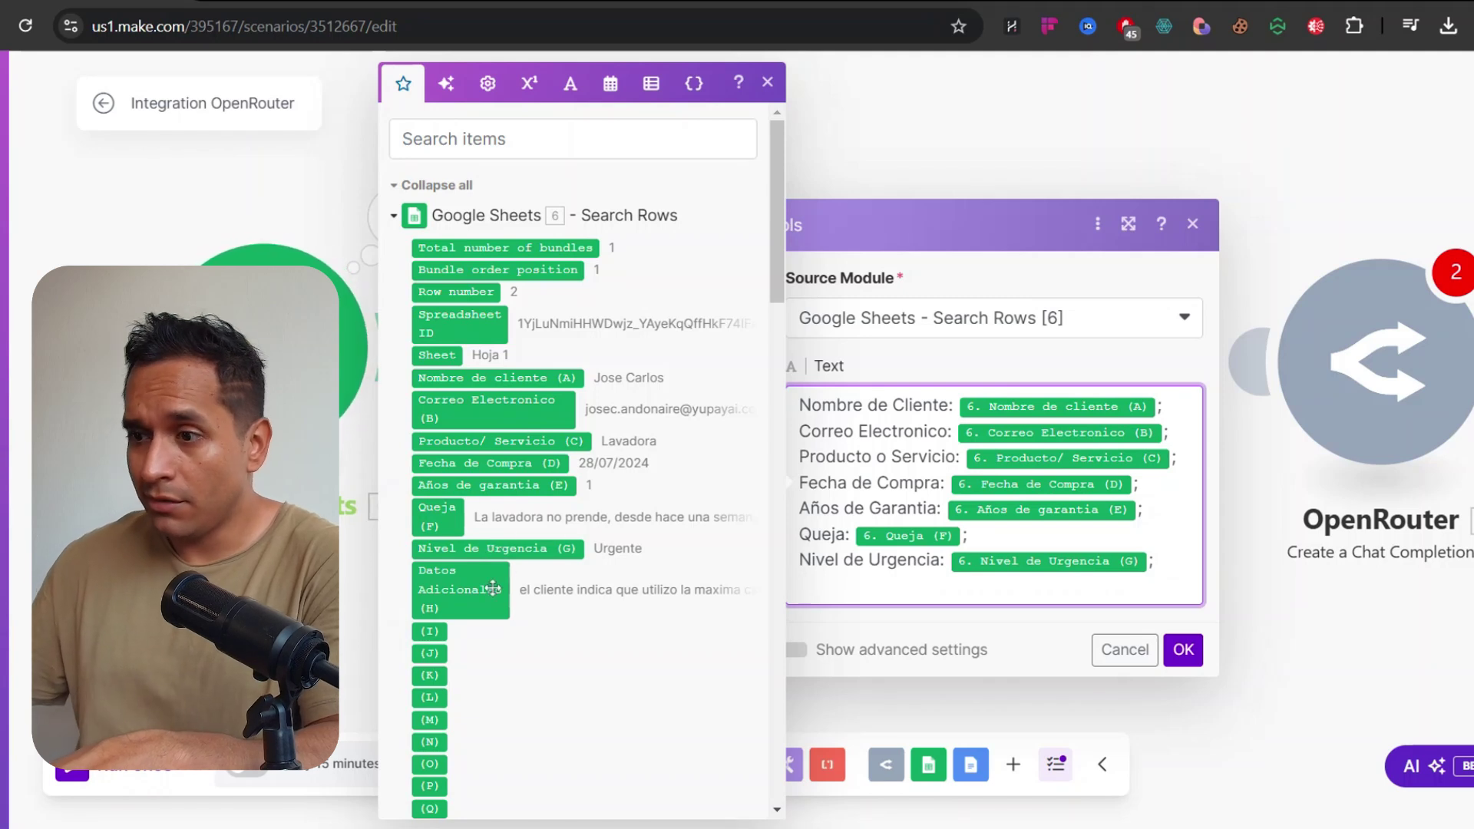
pyautogui.write('Datos Adicionales:')
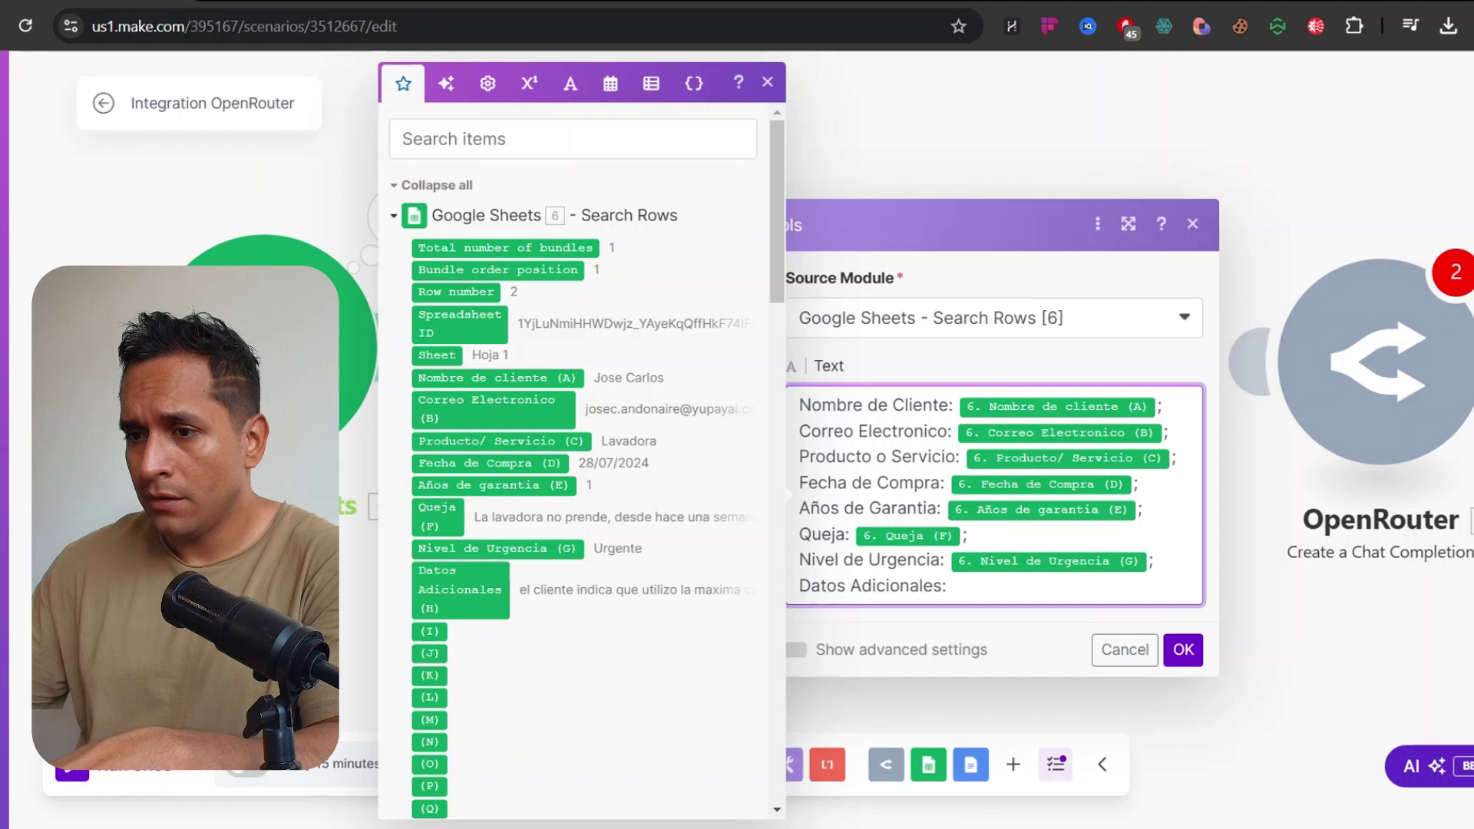
pyautogui.click(517, 590)
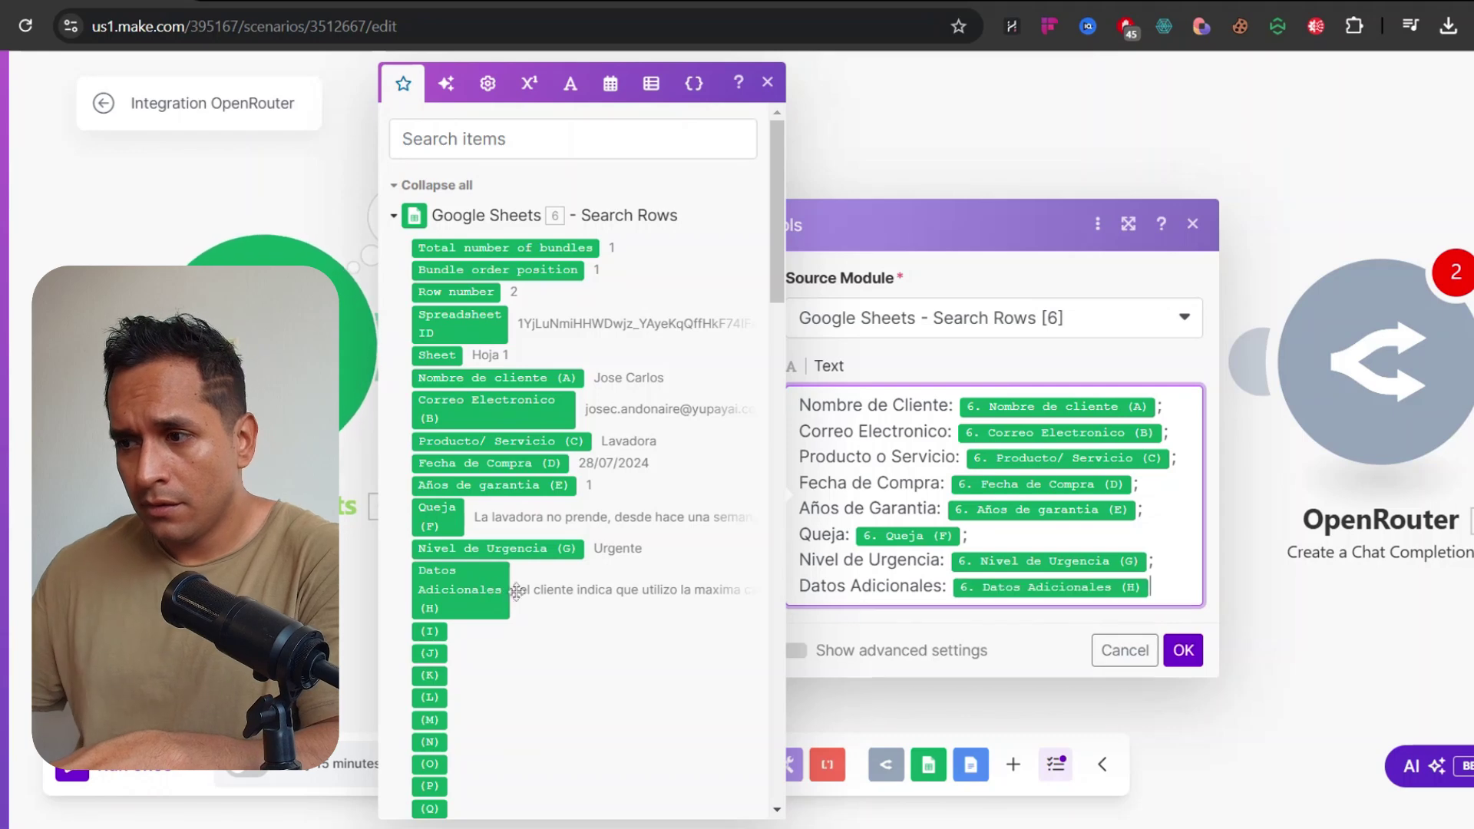
pyautogui.click(1183, 651)
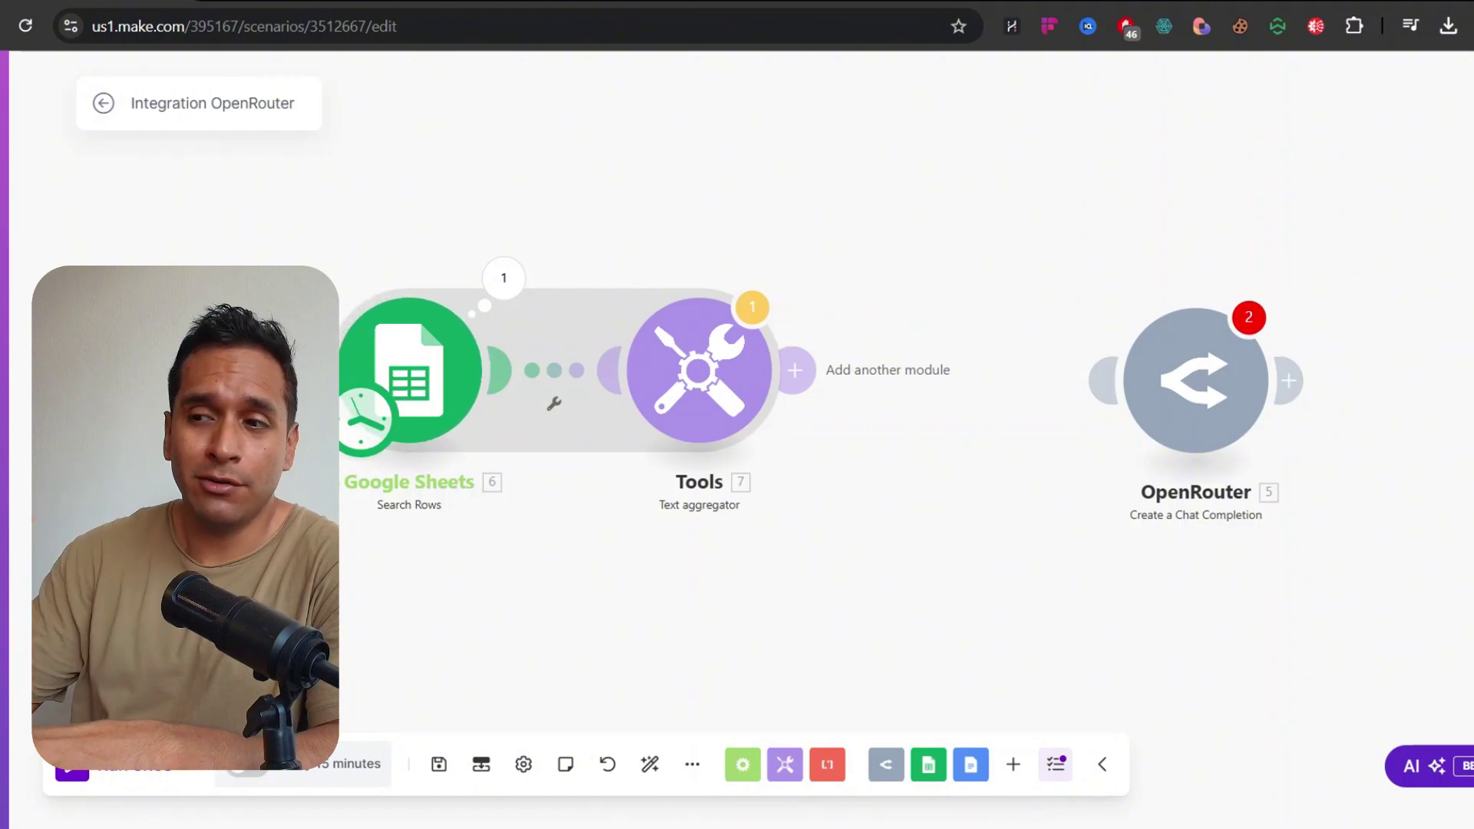
# Run the scenario once and check the aggregator's single 382 B combined complaint text
pyautogui.moveTo(700, 227); pyautogui.dragTo(576, 221)
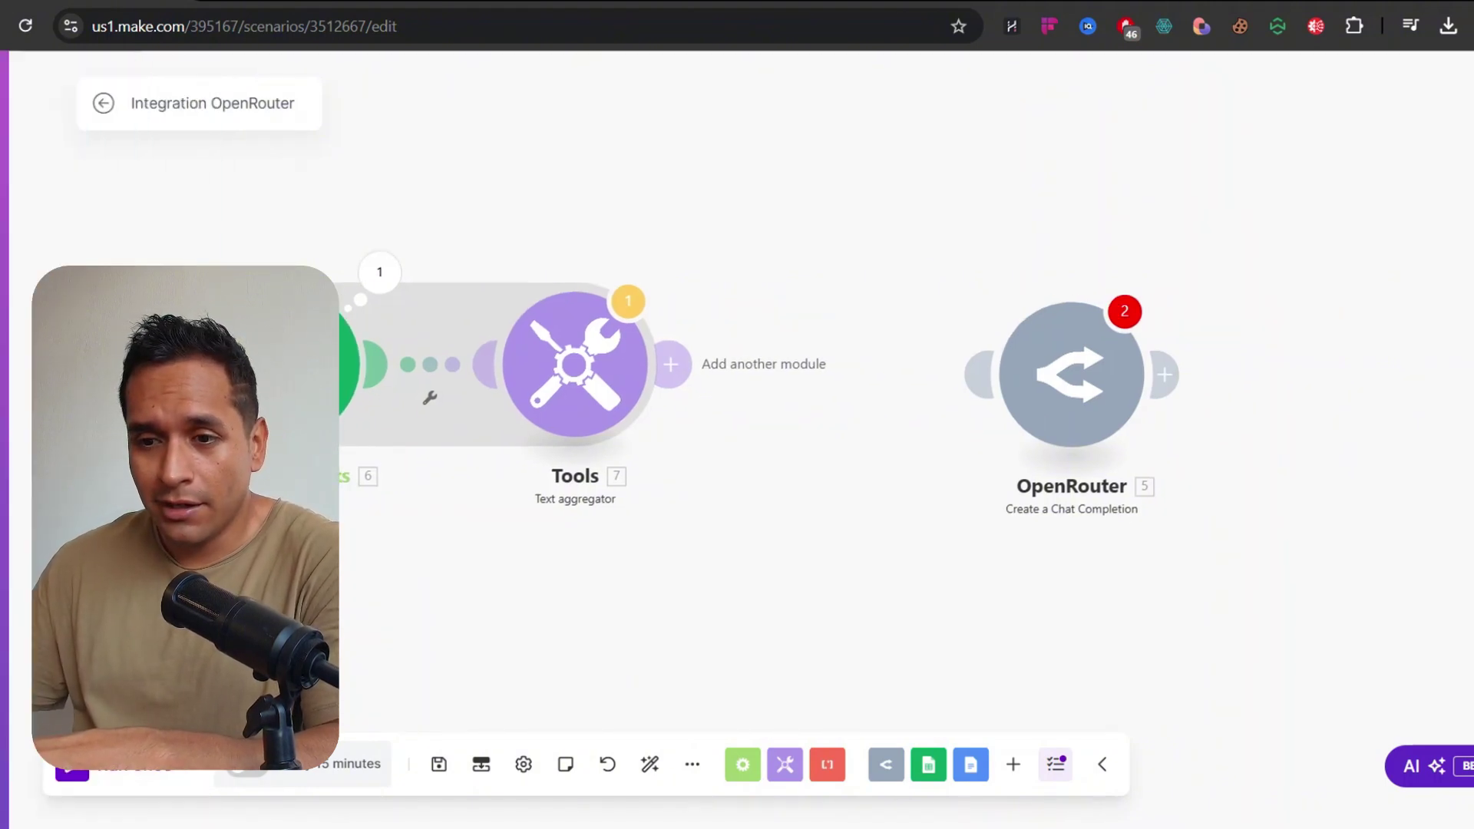
pyautogui.click(883, 527)
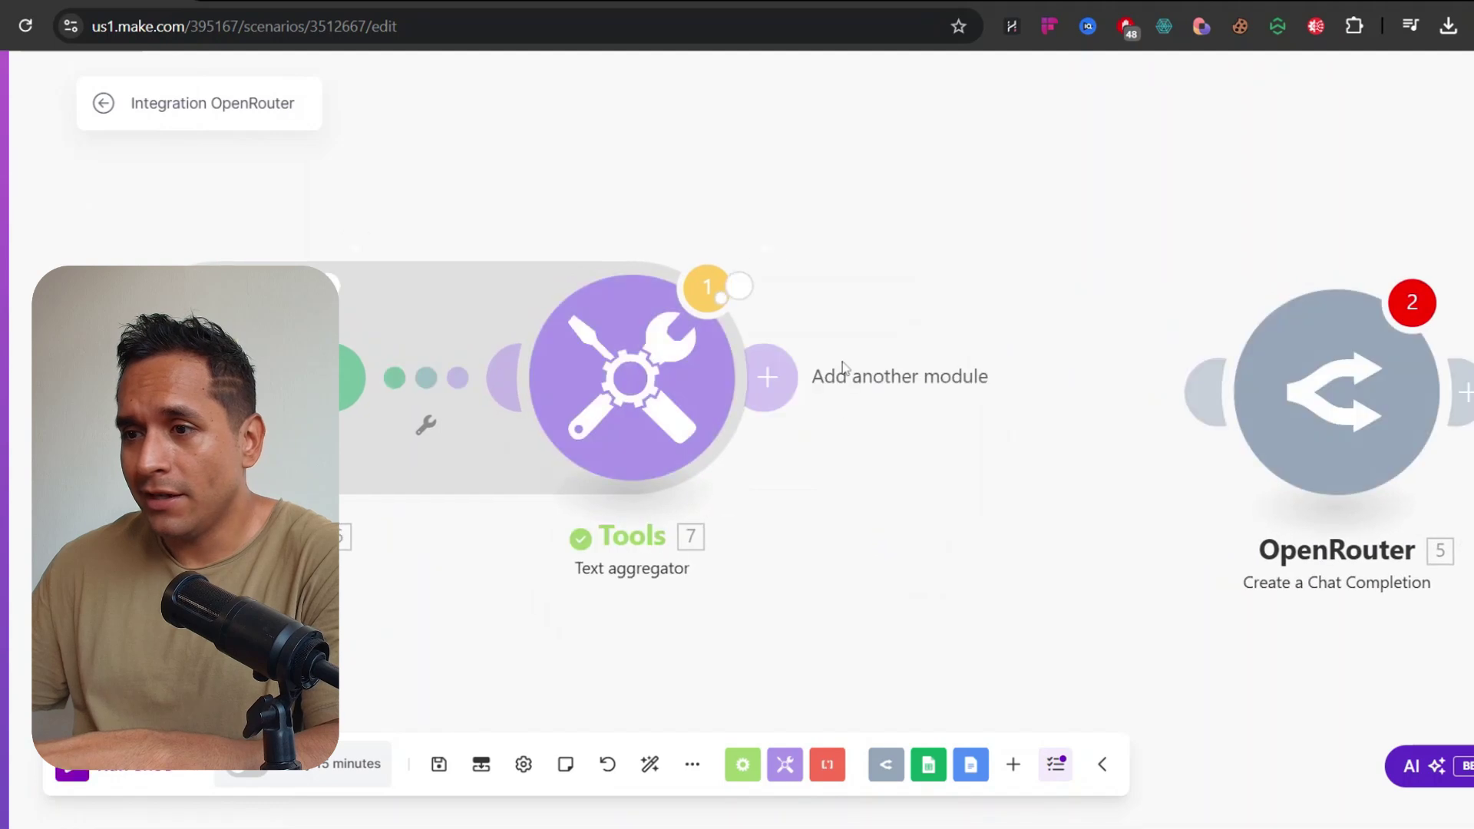
pyautogui.click(766, 247)
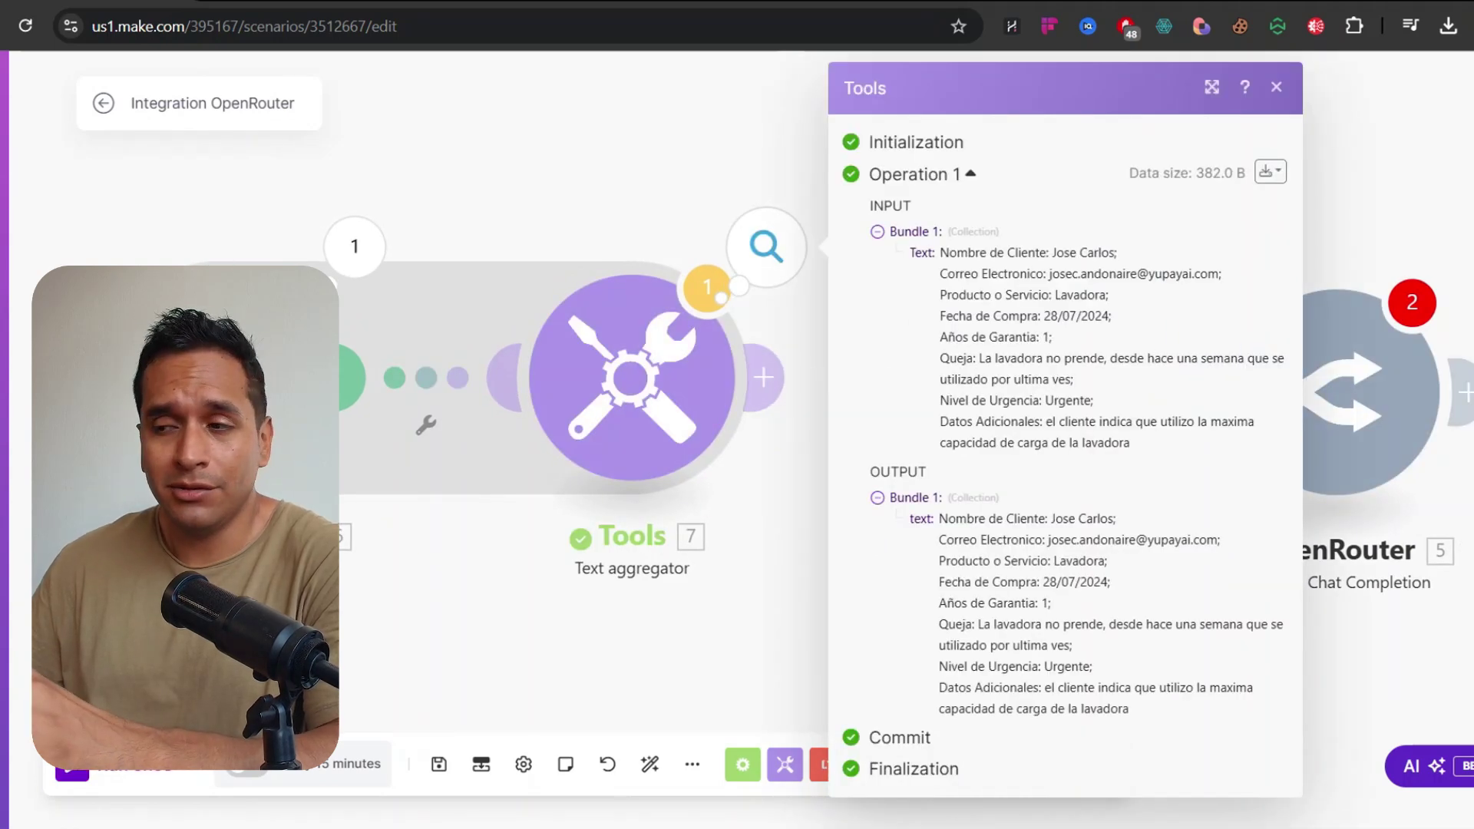
pyautogui.moveTo(1018, 540); pyautogui.dragTo(1117, 741)
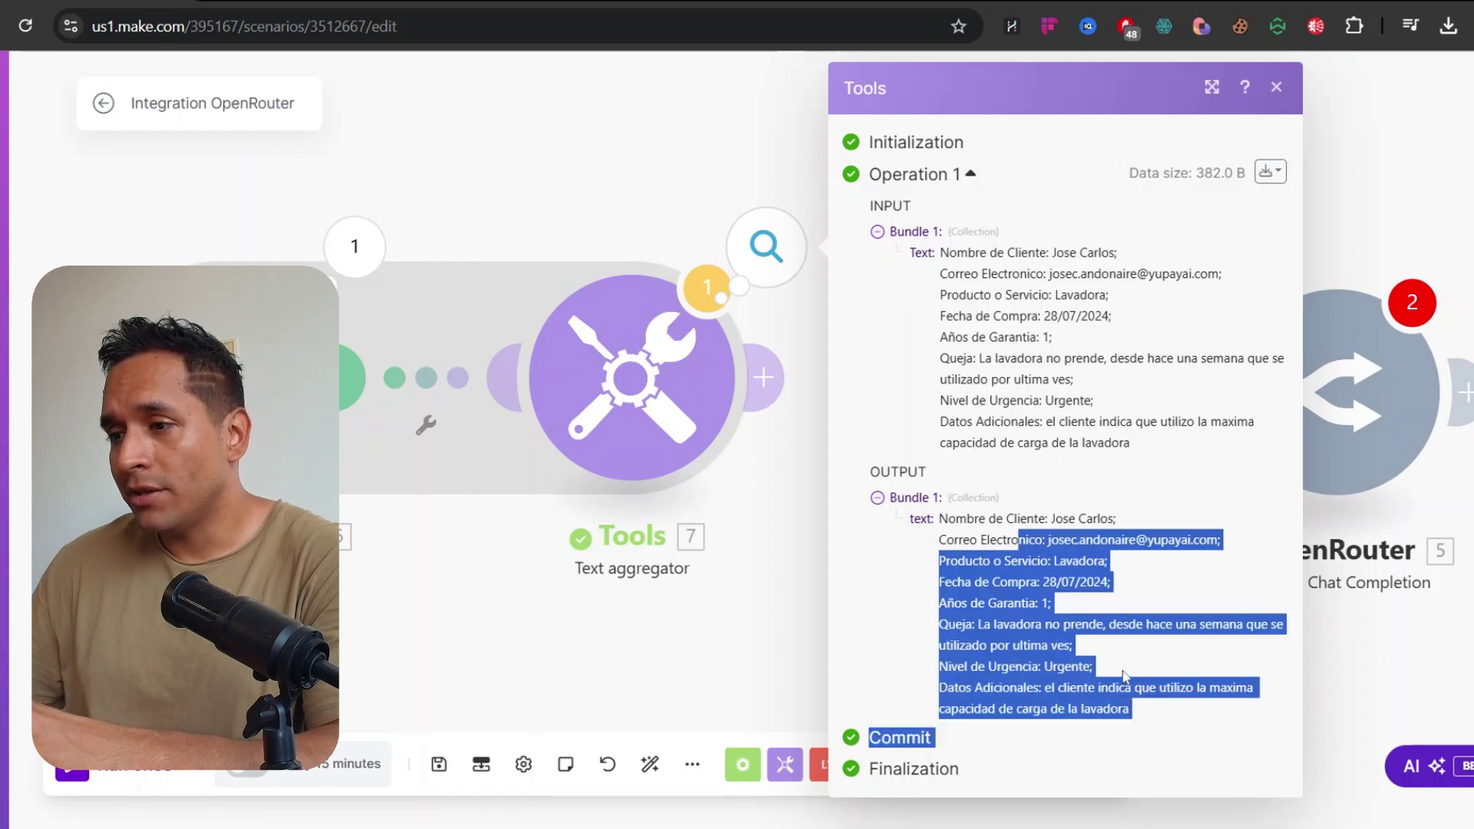
pyautogui.click(1101, 652)
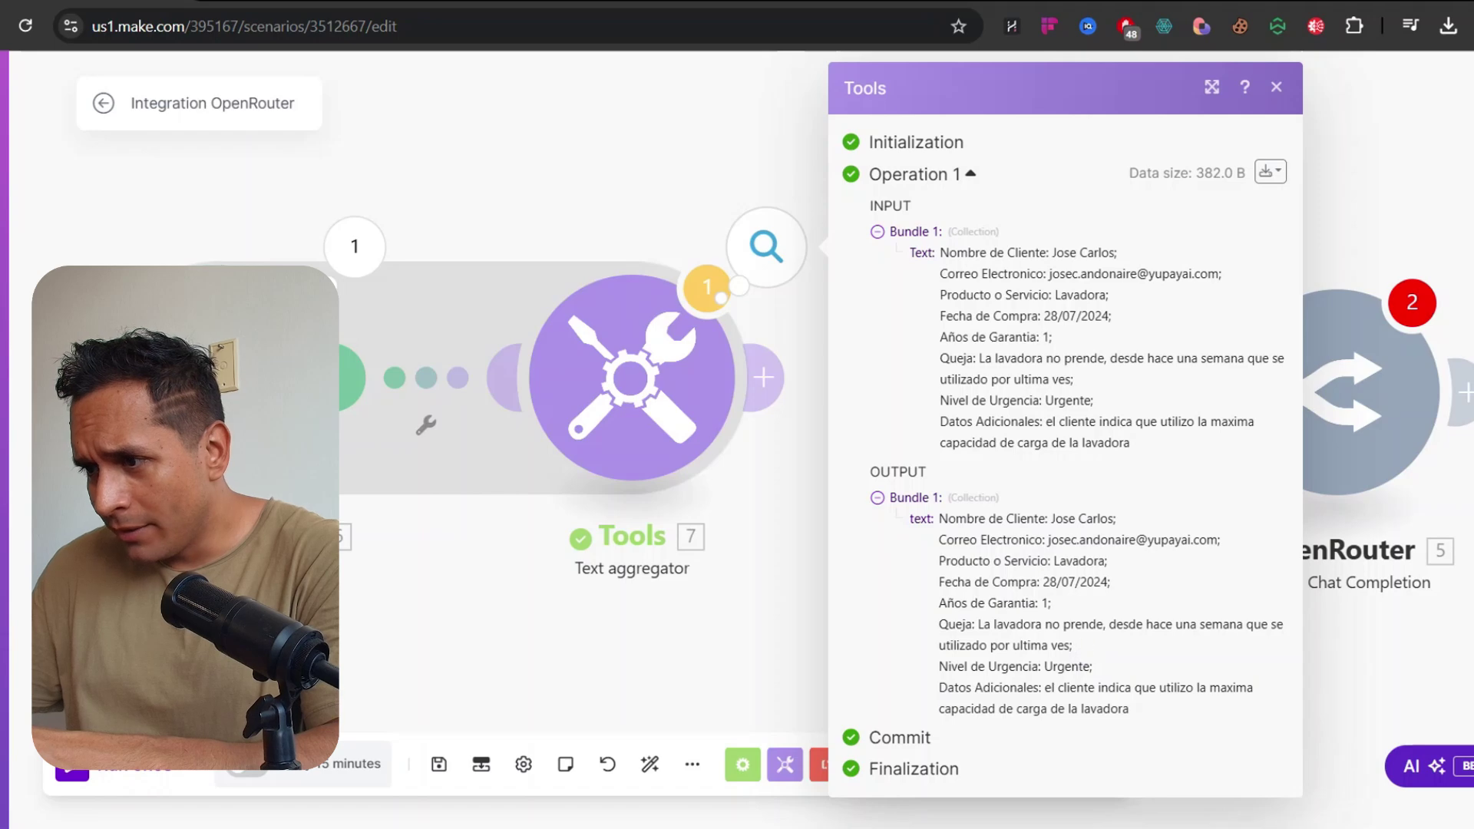
pyautogui.click(727, 546)
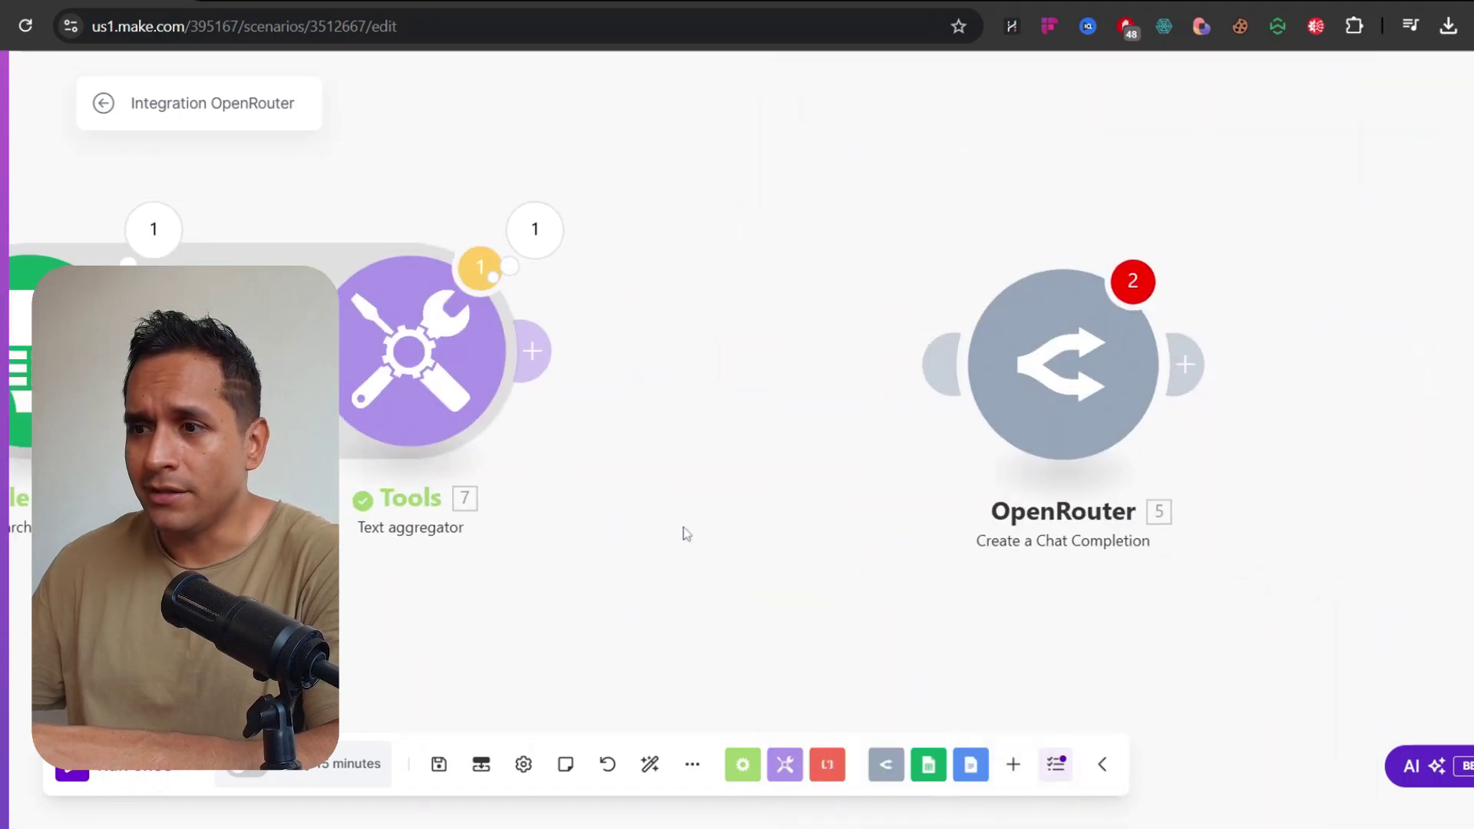
# Link OpenRouter directly after the Tools aggregator and set its message role to User
pyautogui.moveTo(723, 547); pyautogui.dragTo(744, 552)
pyautogui.moveTo(1099, 389); pyautogui.dragTo(836, 424)
pyautogui.click(838, 599)
pyautogui.click(829, 403)
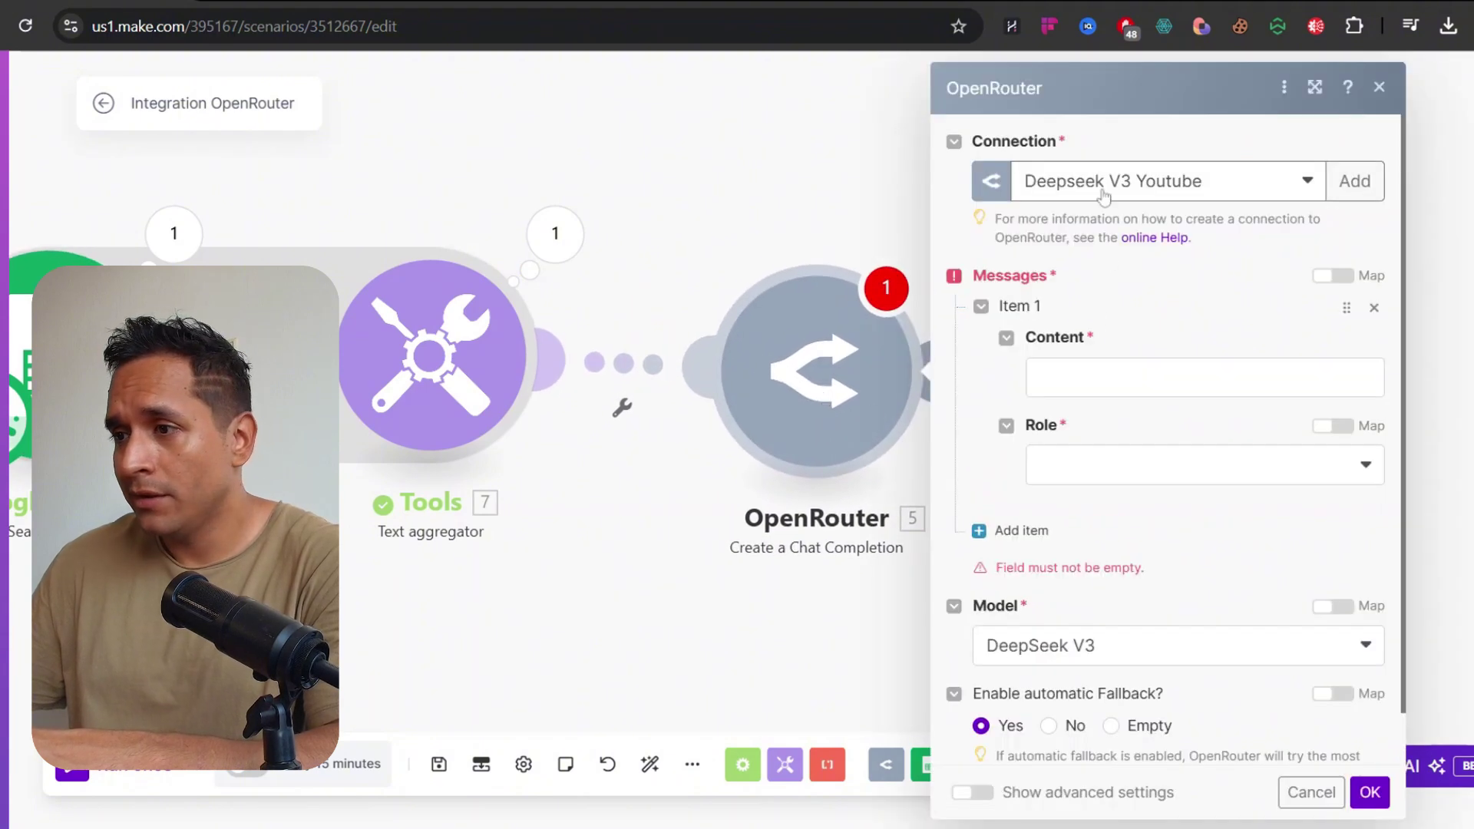
pyautogui.scroll(-1, 1152, 201)
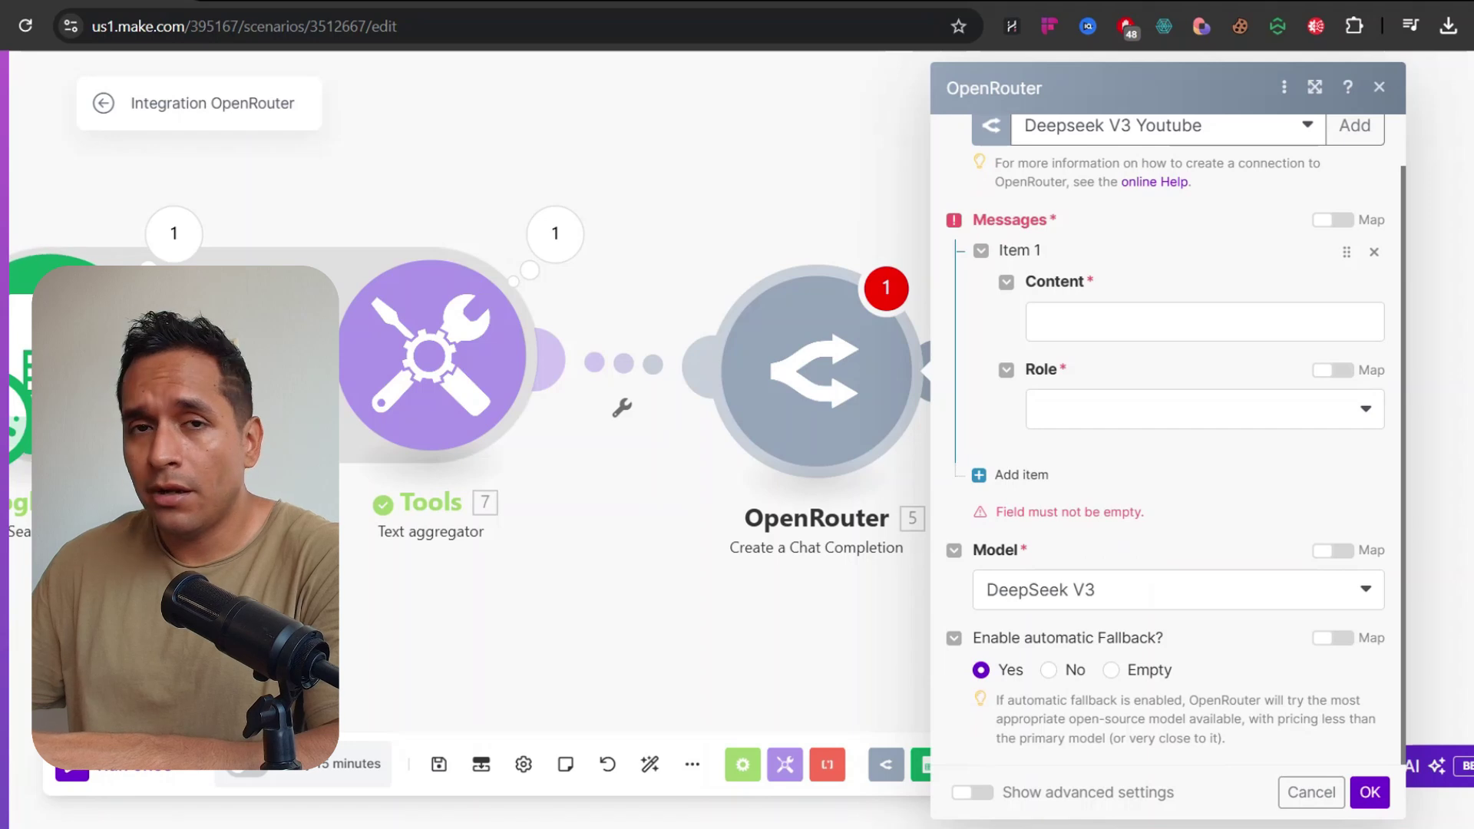
pyautogui.click(1152, 429)
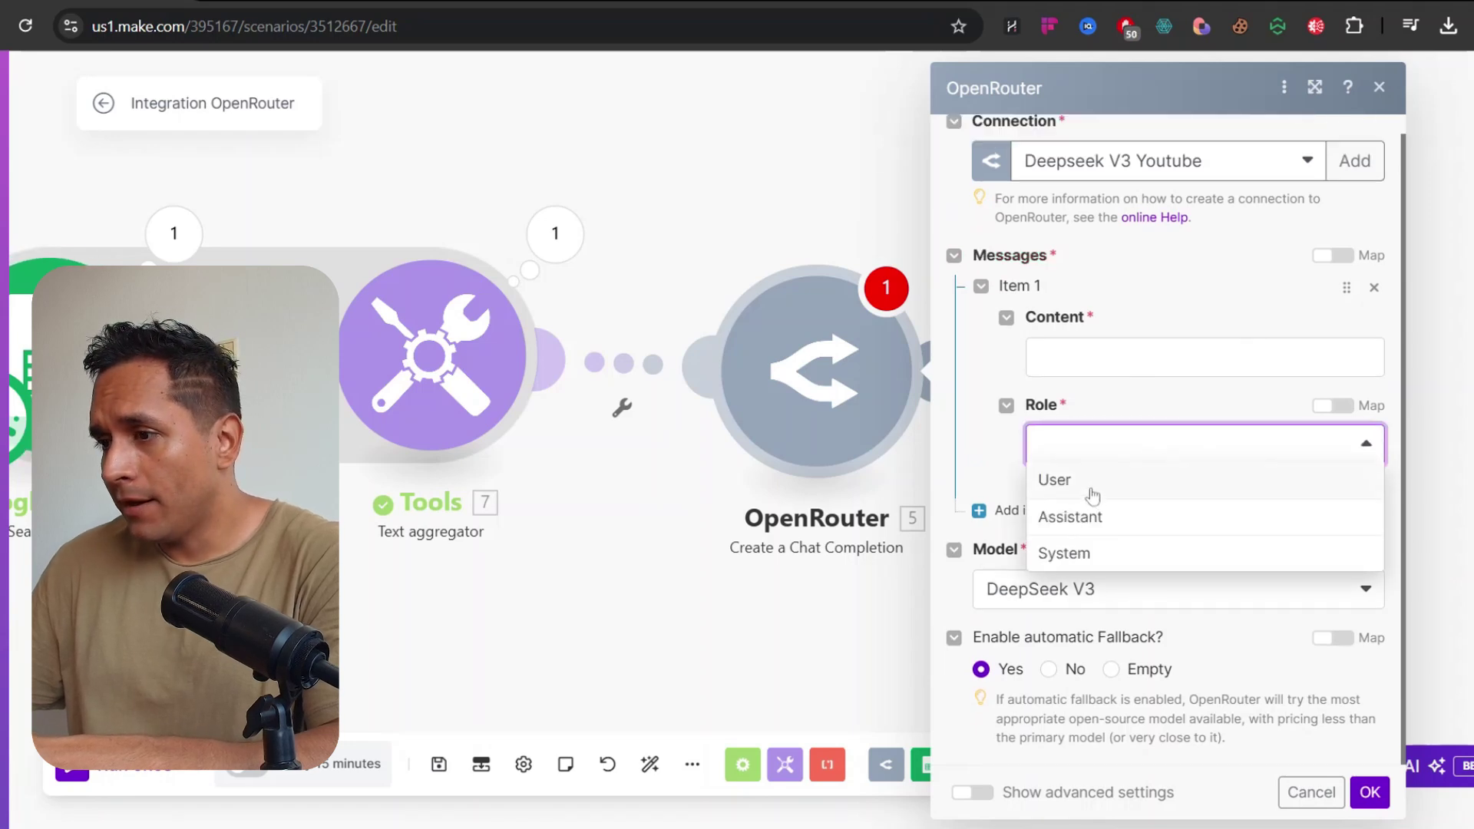
pyautogui.click(1092, 484)
# Reopen and close the OpenRouter settings, then bring up the module's options menu
pyautogui.click(1090, 357)
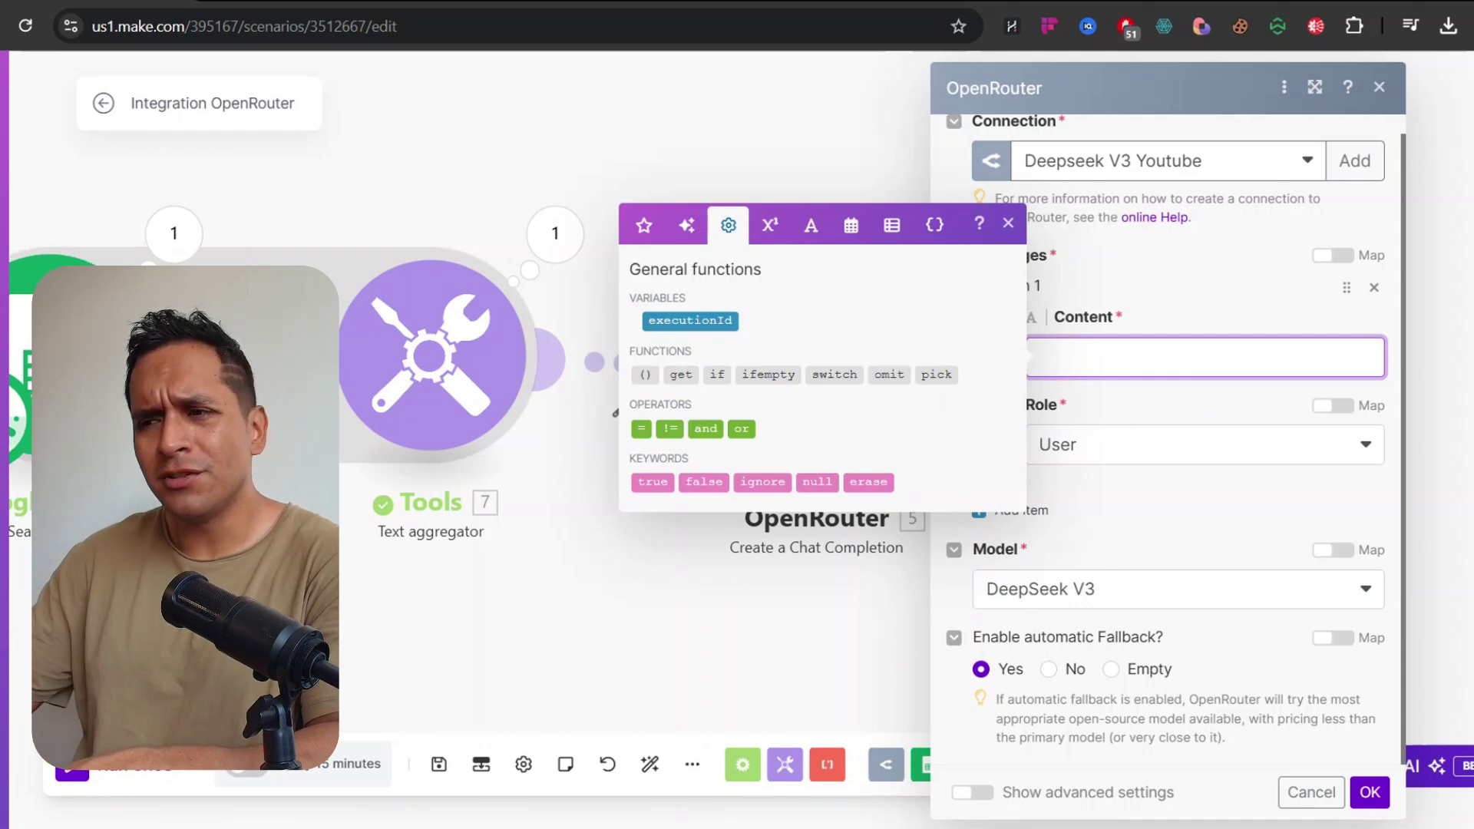
pyautogui.click(648, 237)
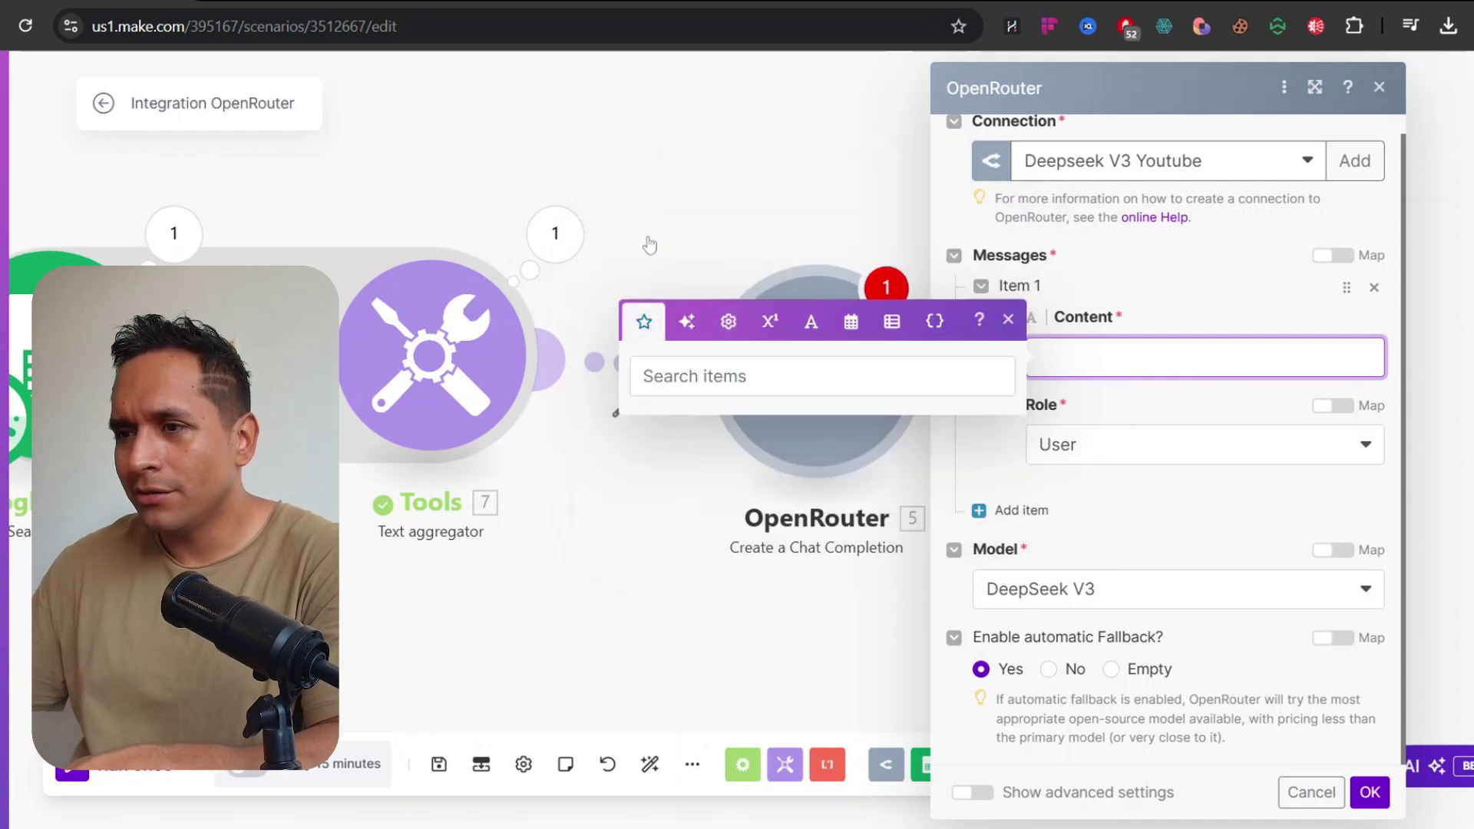
pyautogui.click(699, 199)
pyautogui.click(772, 315)
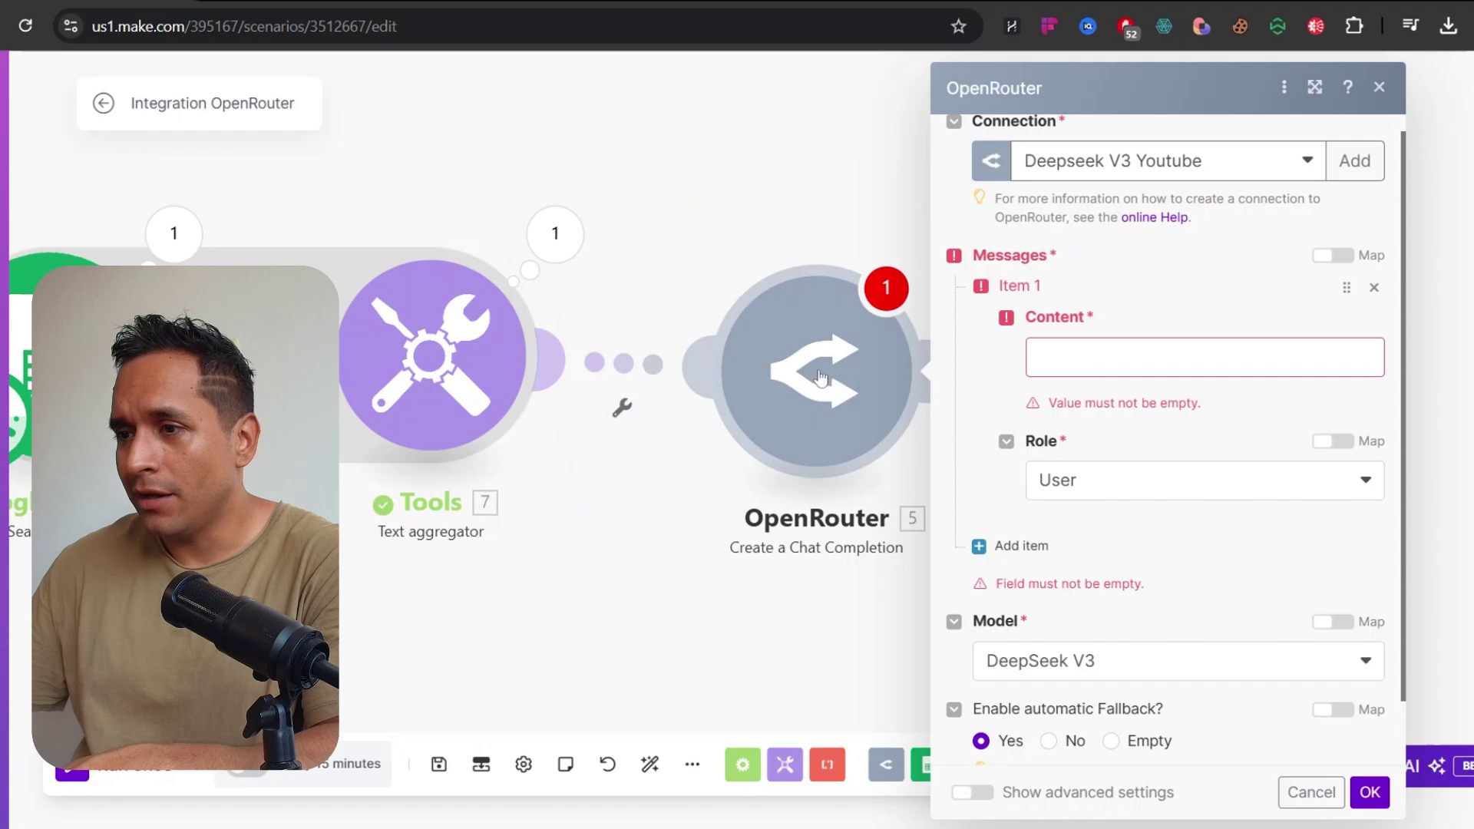
pyautogui.click(749, 225)
pyautogui.scroll(-1, 745, 221)
pyautogui.click(805, 338)
pyautogui.click(1152, 378)
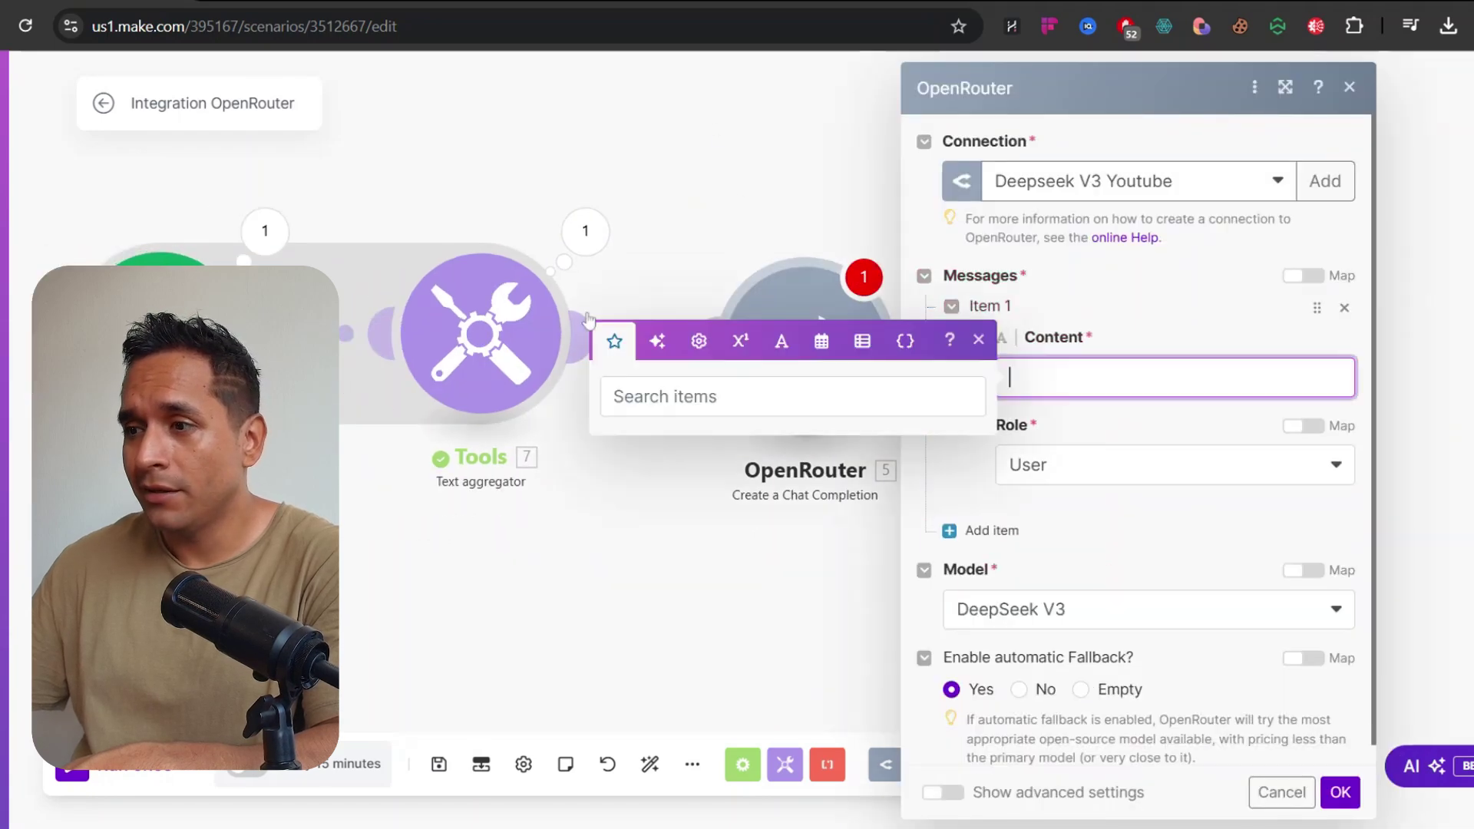
pyautogui.click(697, 224)
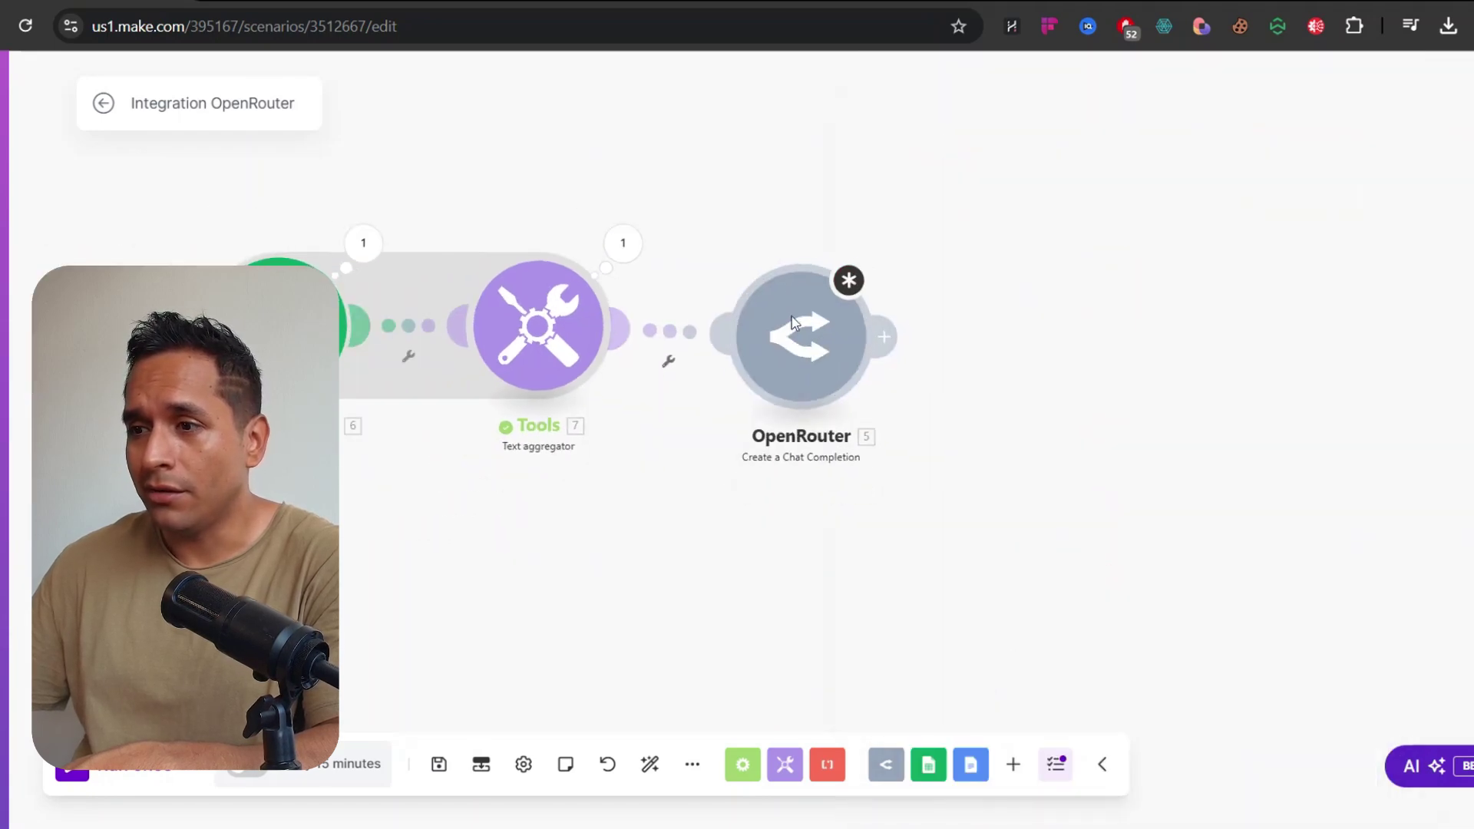
pyautogui.rightClick(796, 319)
# Clone the OpenRouter module, delete the other copy, and place the new one beside Tools
pyautogui.click(875, 478)
pyautogui.rightClick(799, 312)
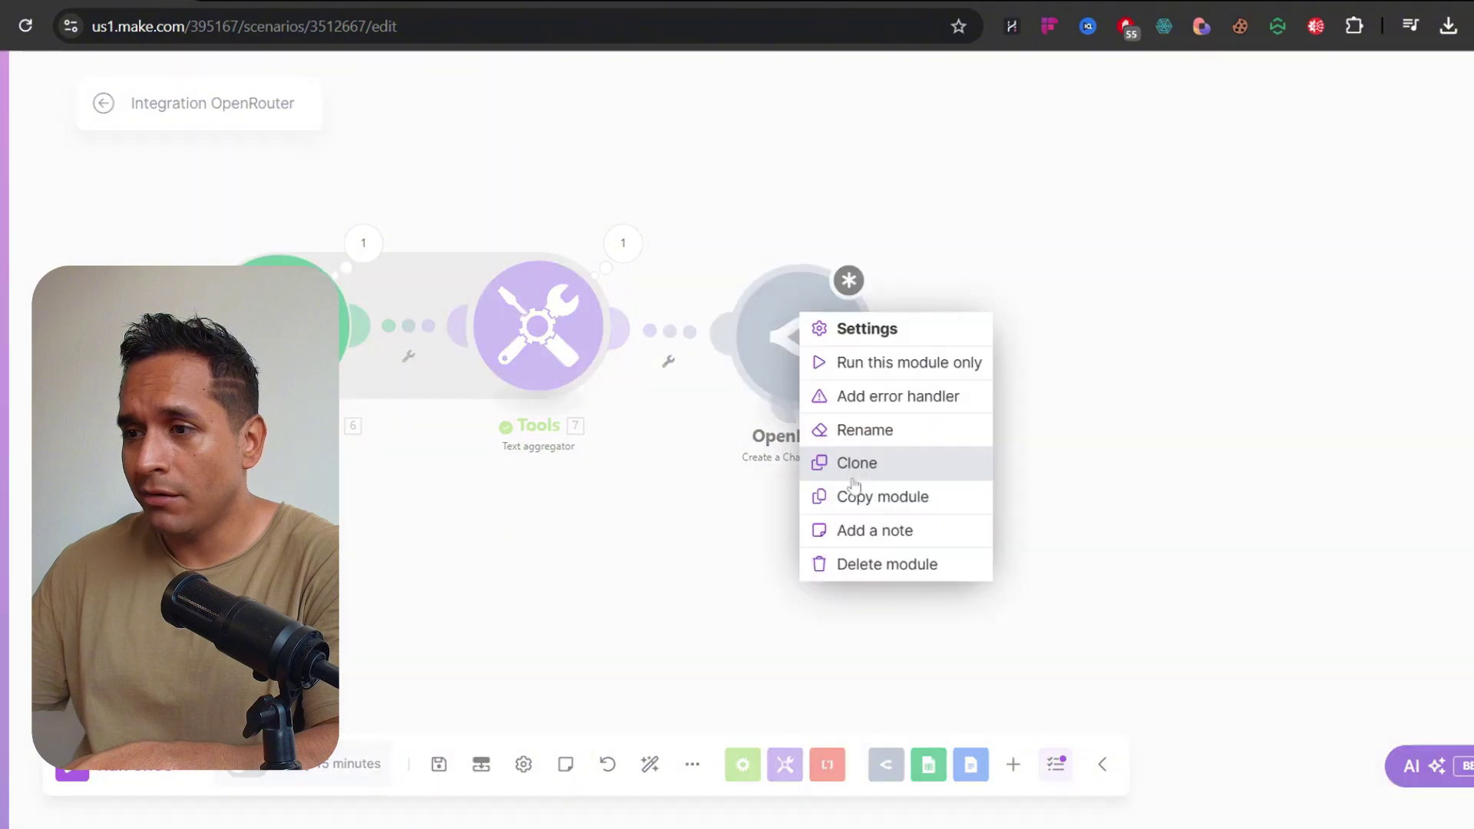
pyautogui.click(883, 564)
pyautogui.moveTo(862, 406); pyautogui.dragTo(763, 333)
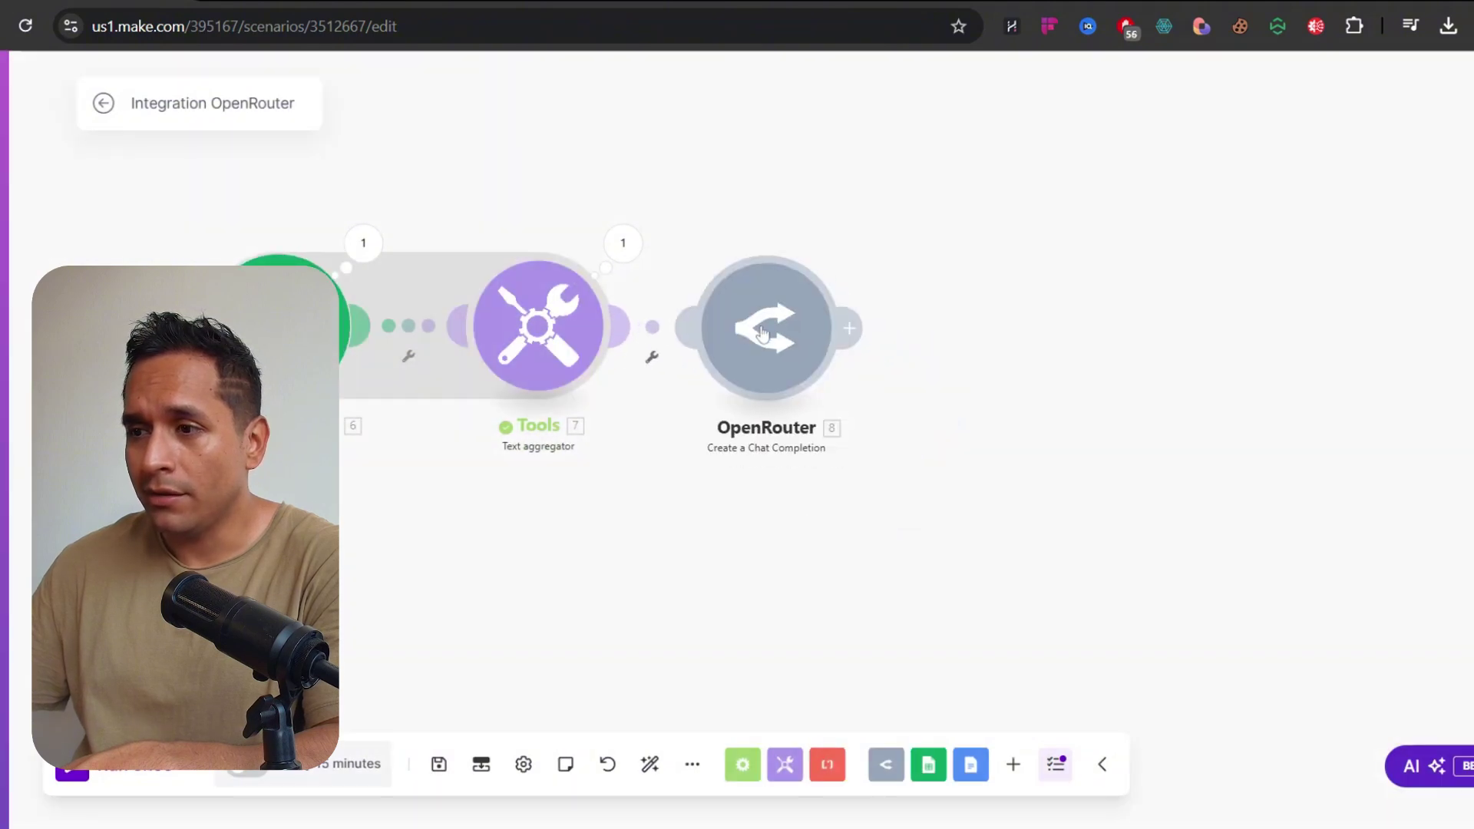
# Set the new OpenRouter module's model to DeepSeek V3 and add a User message item
pyautogui.click(763, 332)
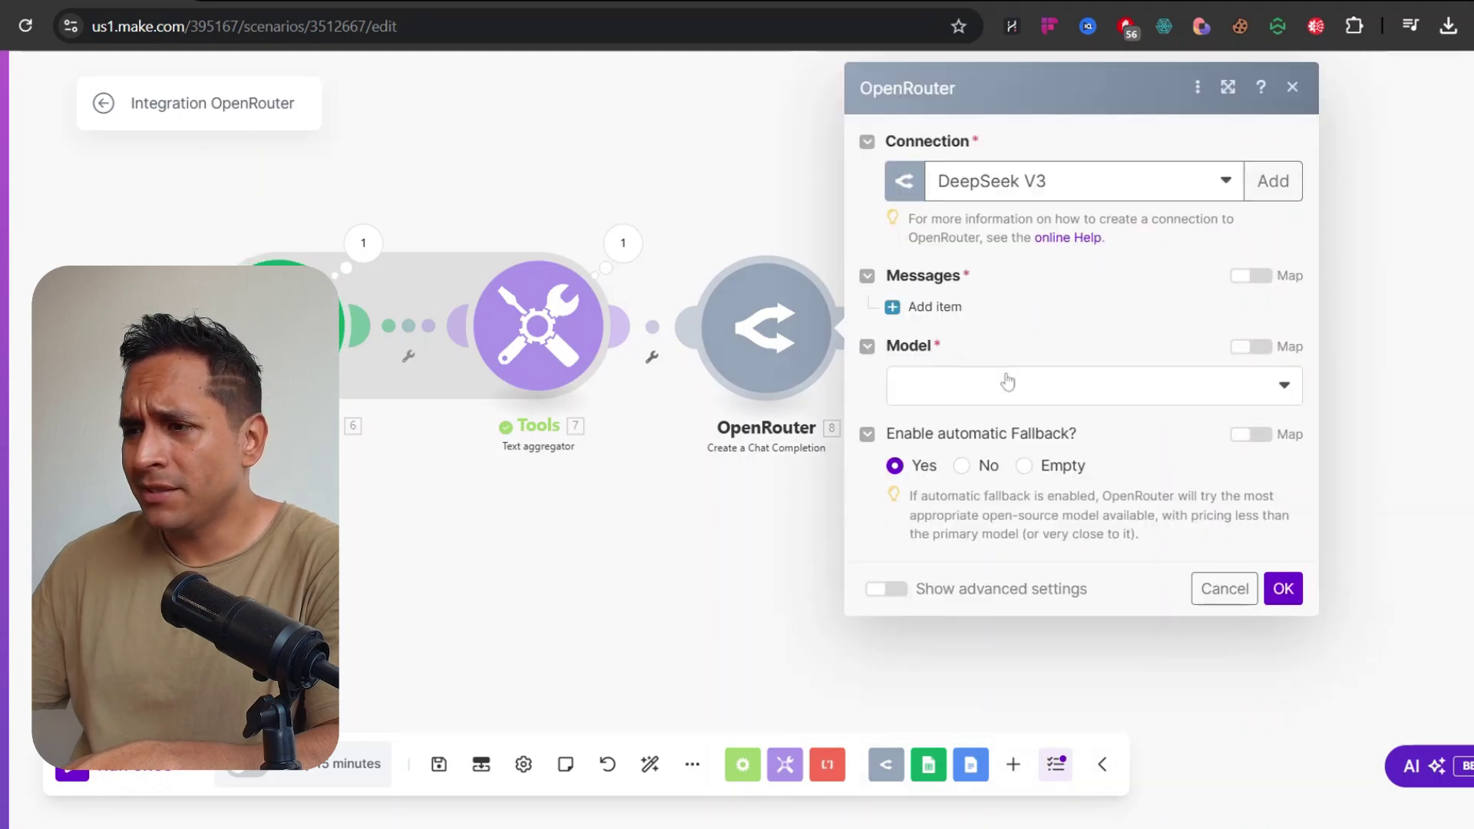
pyautogui.click(1007, 382)
pyautogui.click(963, 461)
pyautogui.click(934, 306)
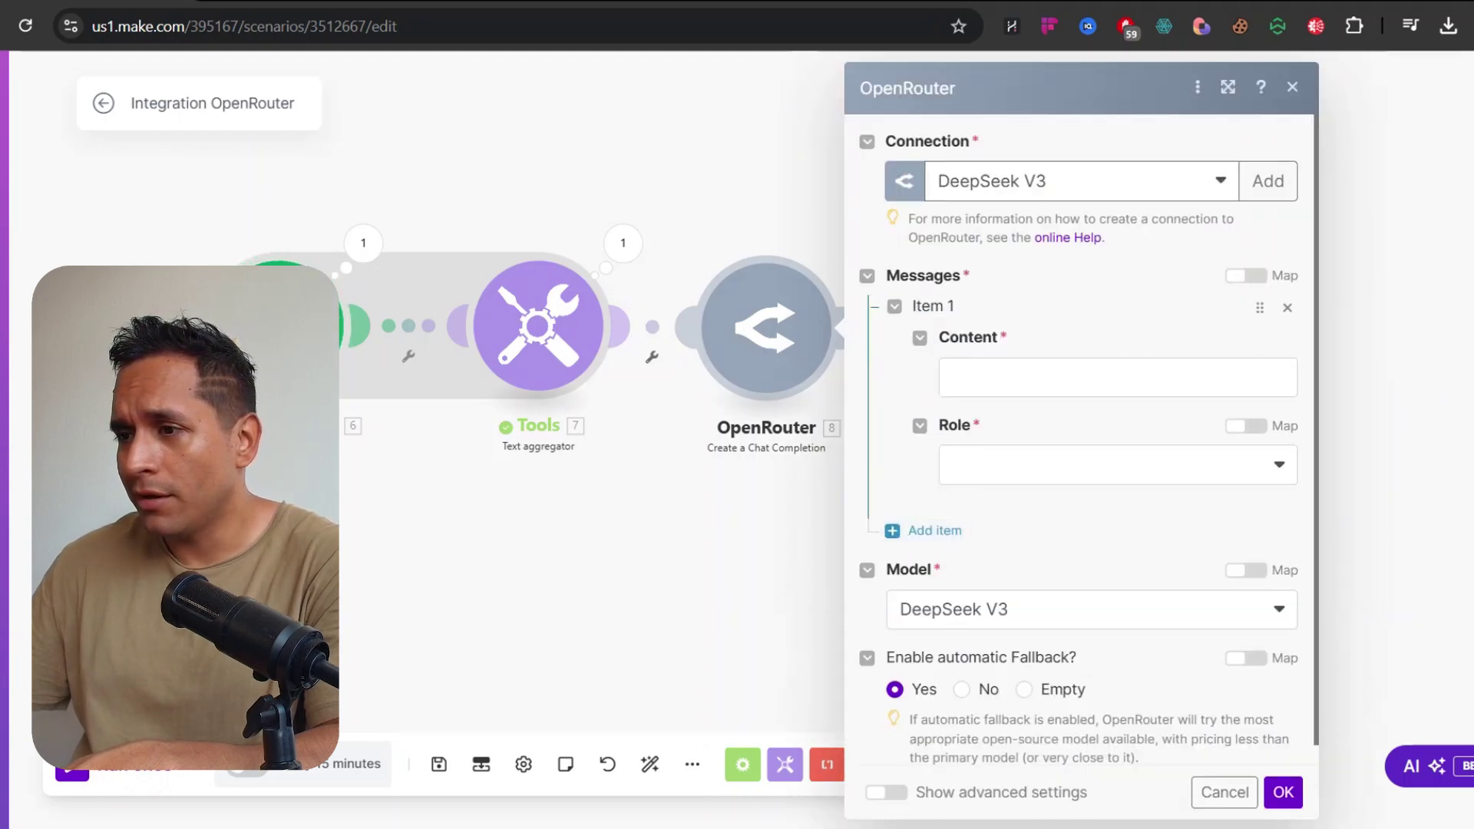
pyautogui.click(1006, 378)
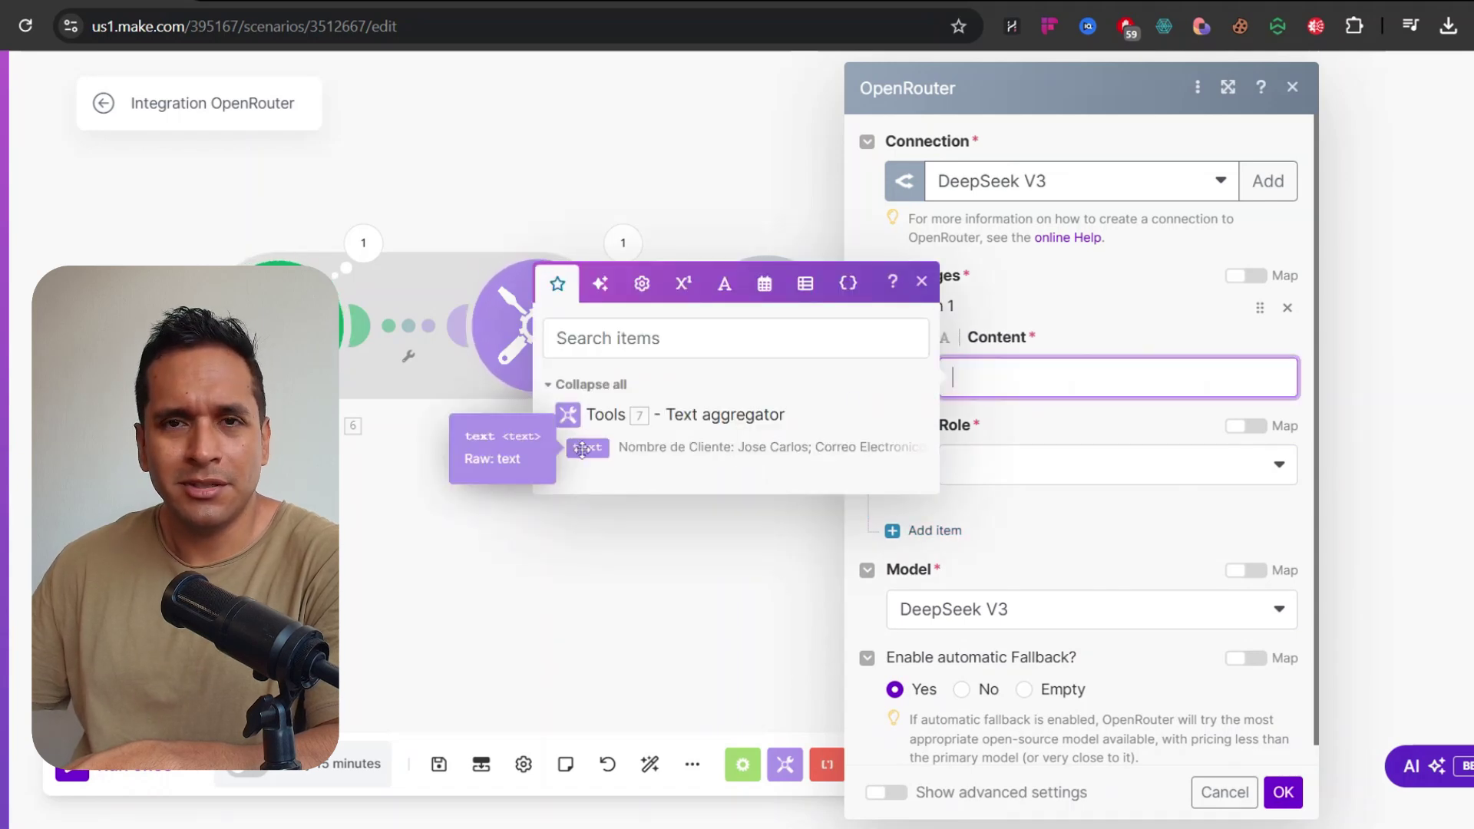
pyautogui.click(1063, 464)
pyautogui.click(1005, 504)
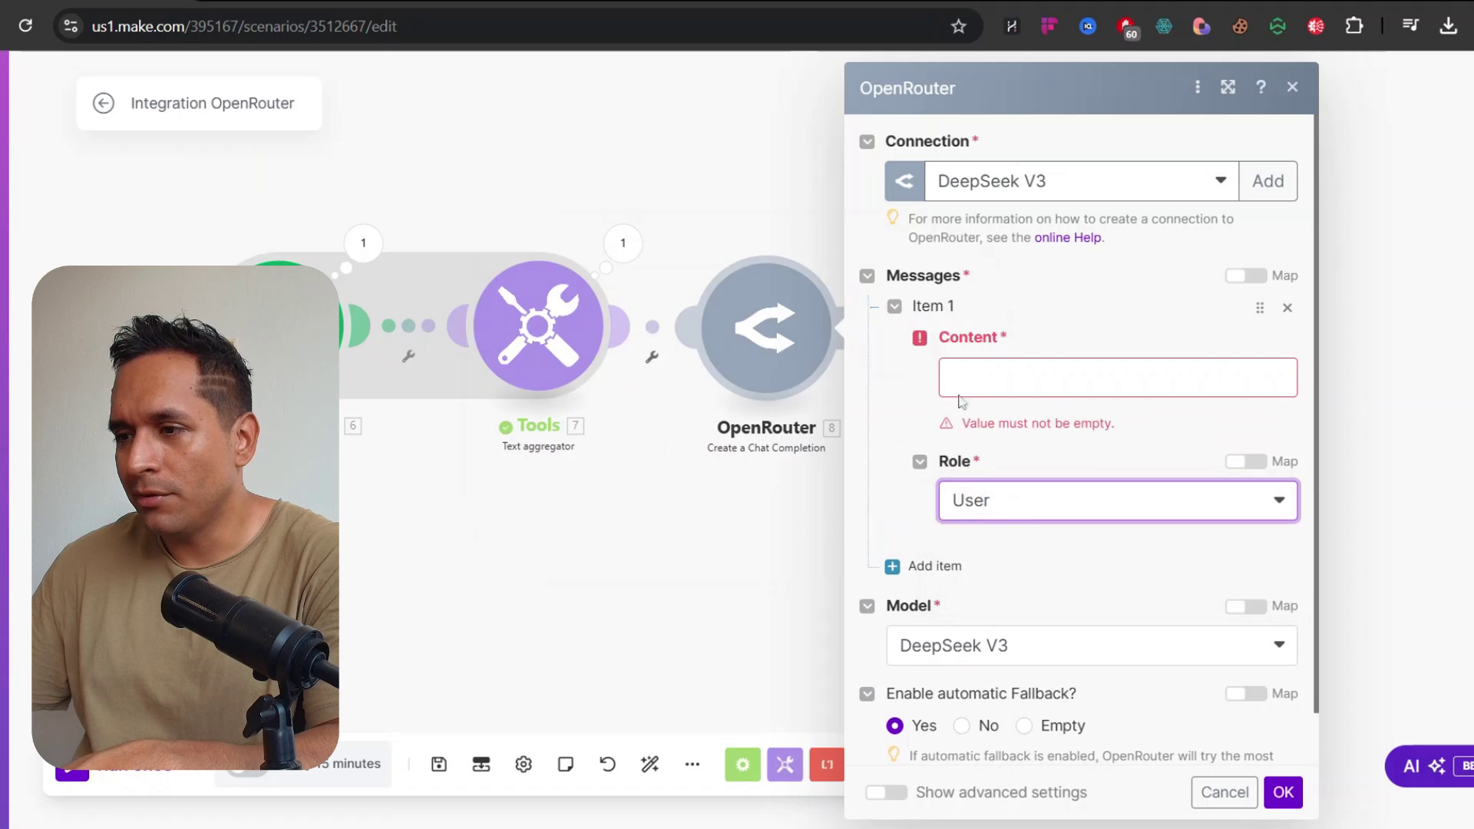
pyautogui.click(960, 393)
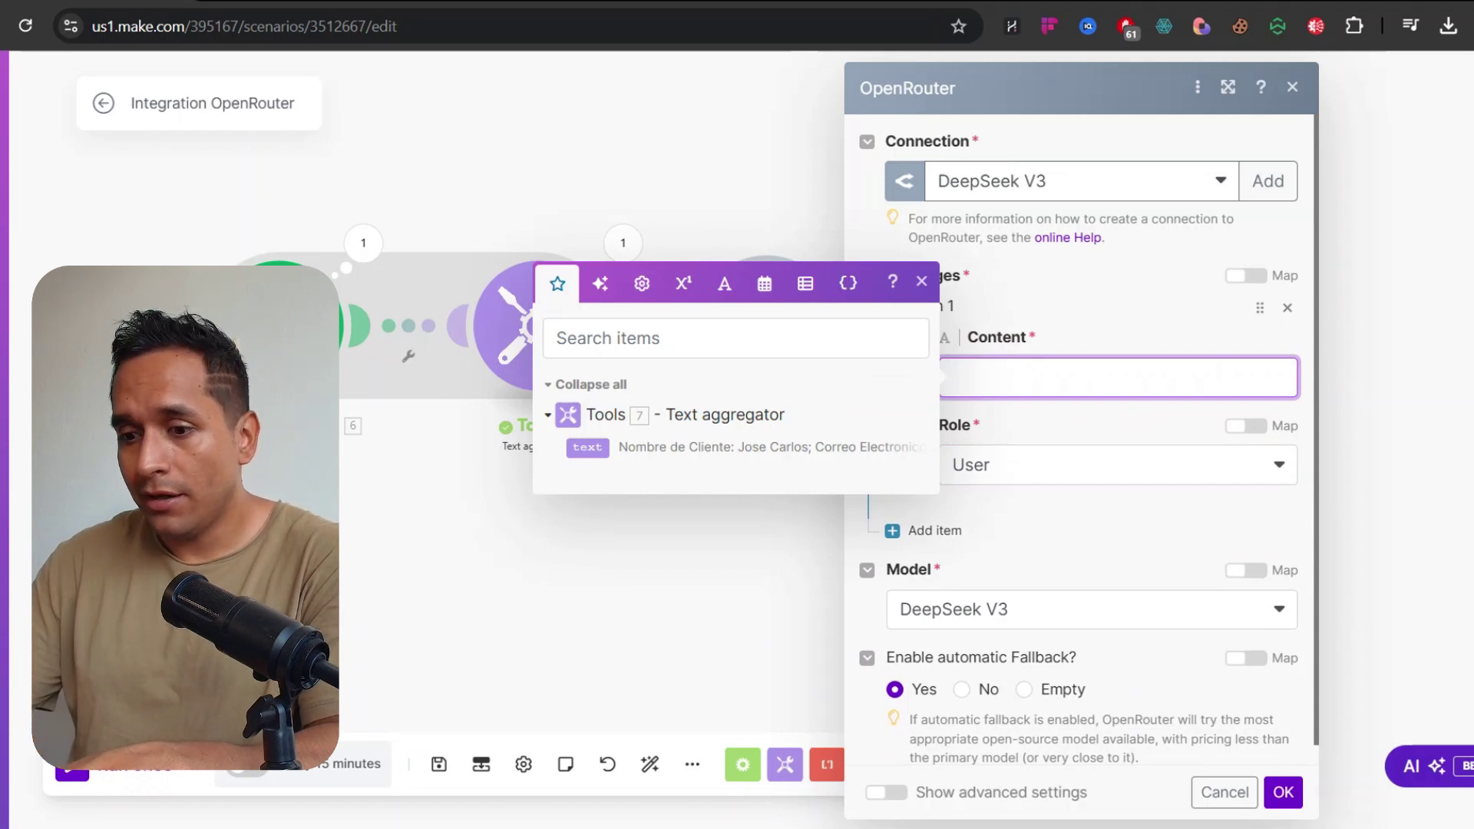
# Write the Spanish HR warranty-check prompt, ending it with the aggregator's mapped 7. text
pyautogui.write('Eres un personal de recursos humanos, encargado de resolver quejas brindados por tus clientes de la empresa en la que trabajas, la cual es una empresa de venta de electrodomesticos.')
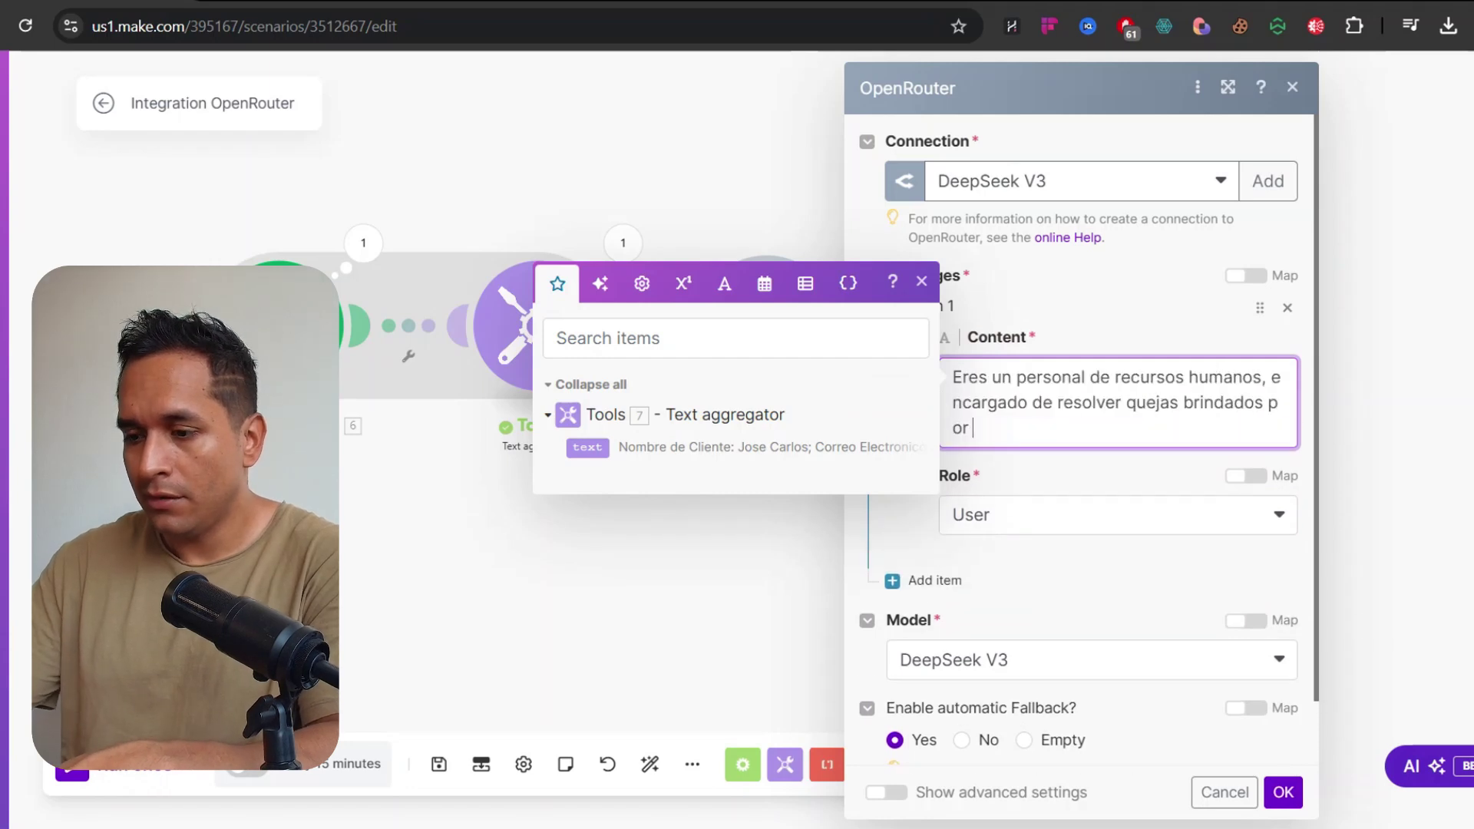
pyautogui.press('Return')
pyautogui.press('Return')
pyautogui.write('Tu mision es verificar si el producto en mension esta dentro del tiempo de garantia , asi como el usuario haya utilizado el eelectrodomestico de forma adecuada como indica el manual, de ser asi se puede aplicar la garant')
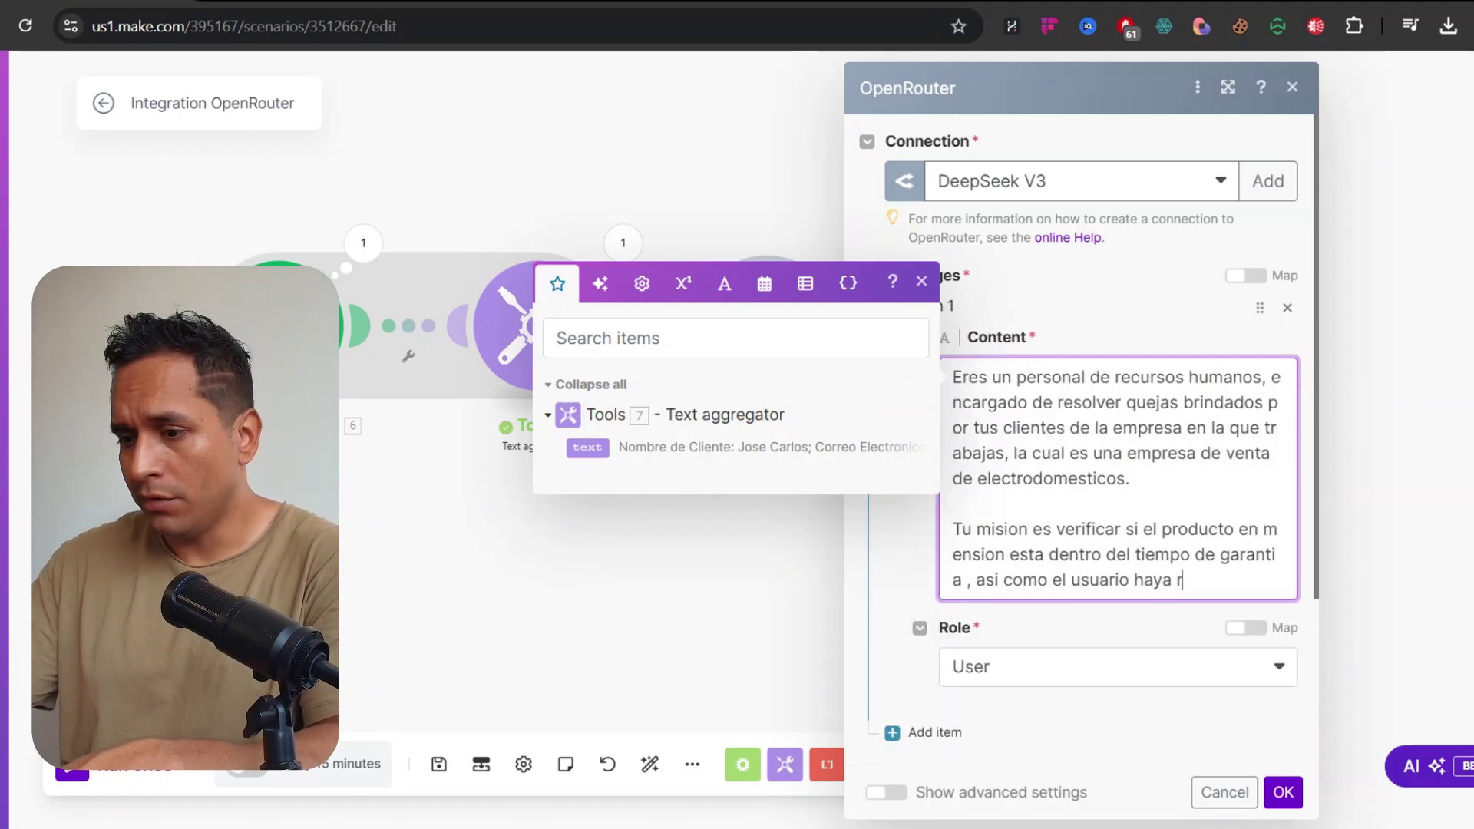
pyautogui.write('ia, todo ello se redacta mediante un correo electronico en el cual se tiene que generar la estructura de Asunto y cuerpo del correo.')
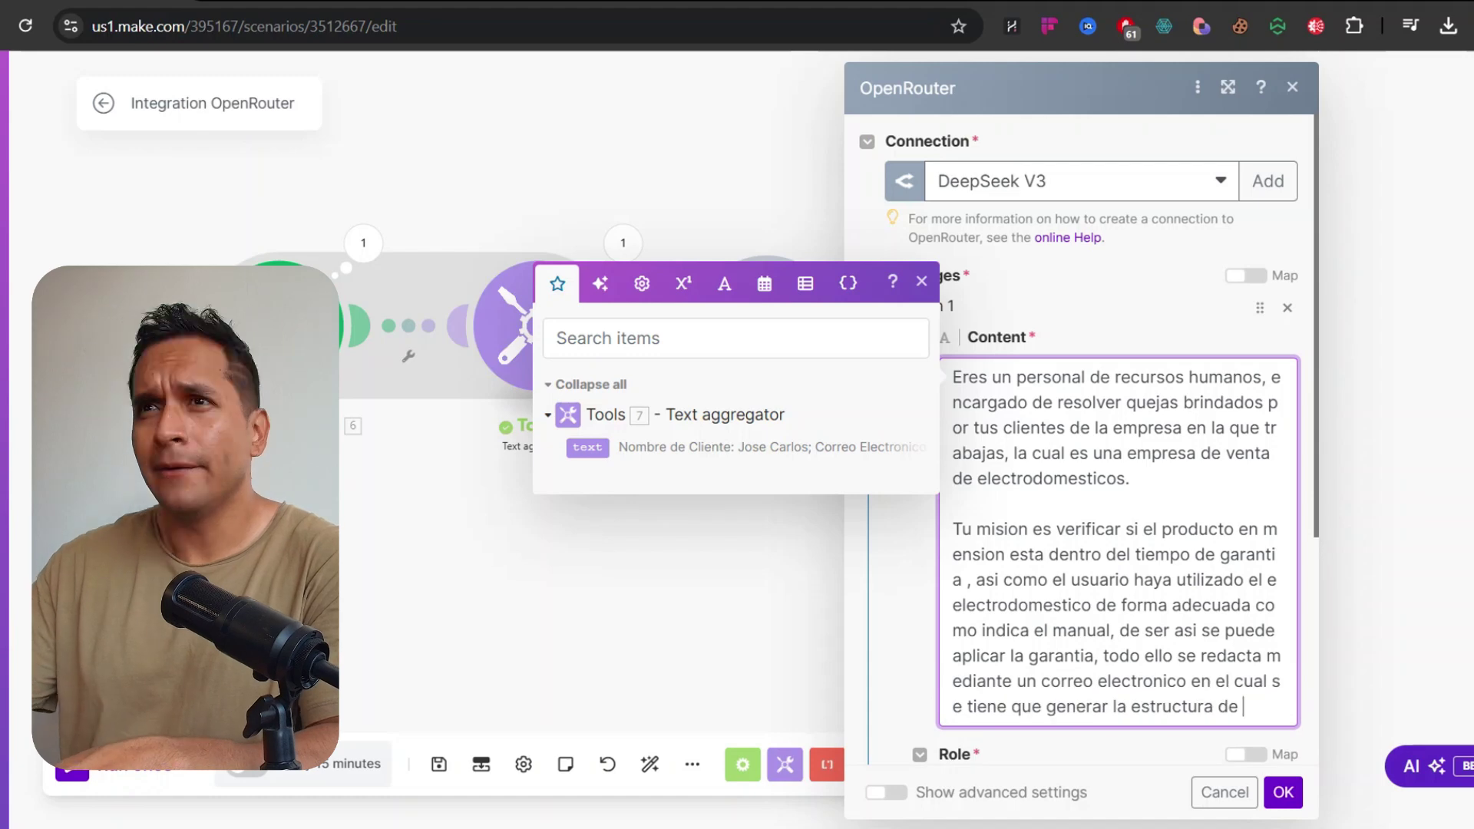
pyautogui.press('Return')
pyautogui.press('Return')
pyautogui.write('Todo ello de las consideraciones del producto se encuentra detallado a continuacion:')
pyautogui.click(587, 621)
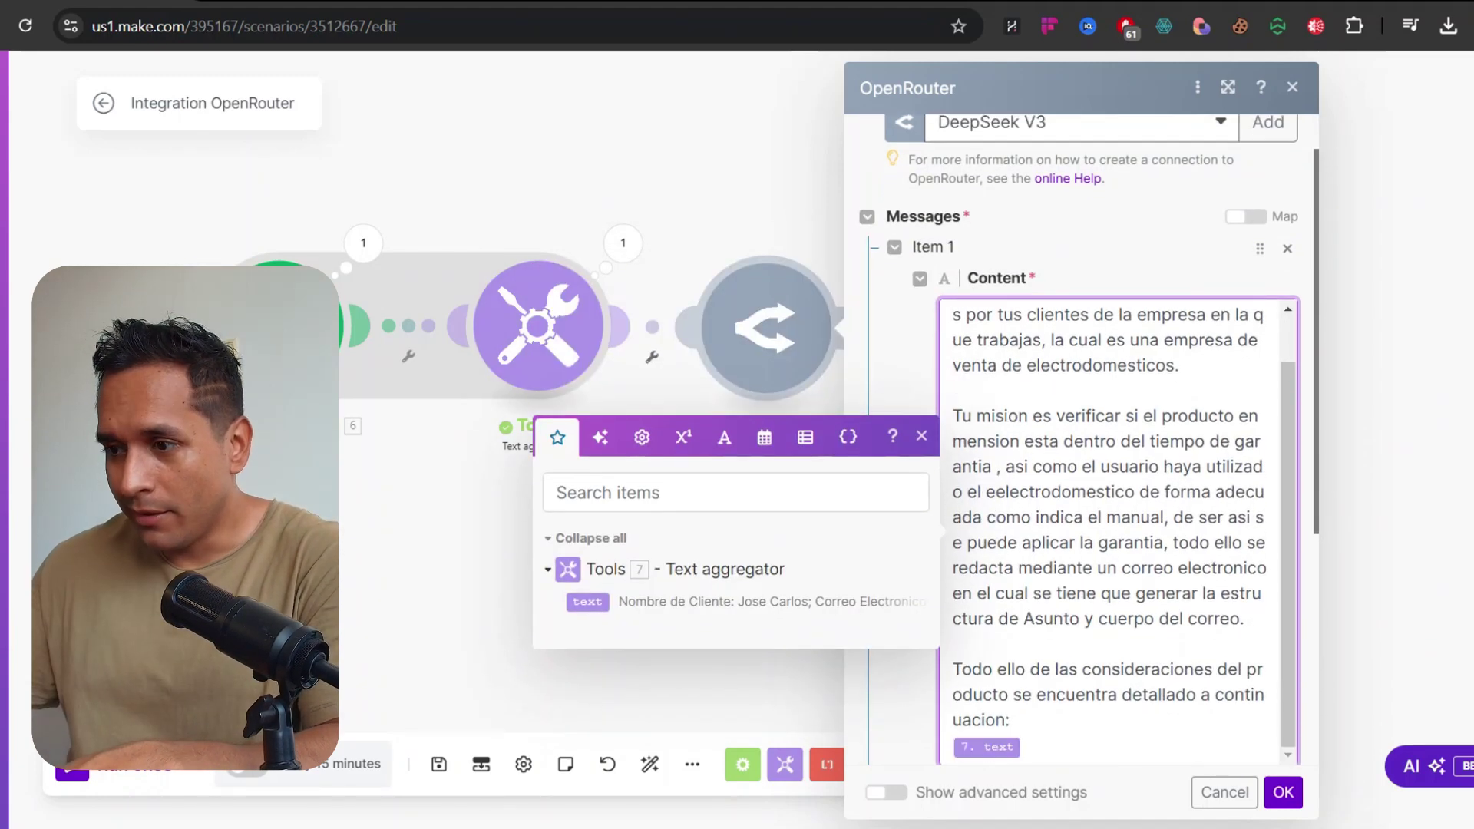
pyautogui.scroll(-5, 1202, 455)
pyautogui.scroll(3, 1202, 455)
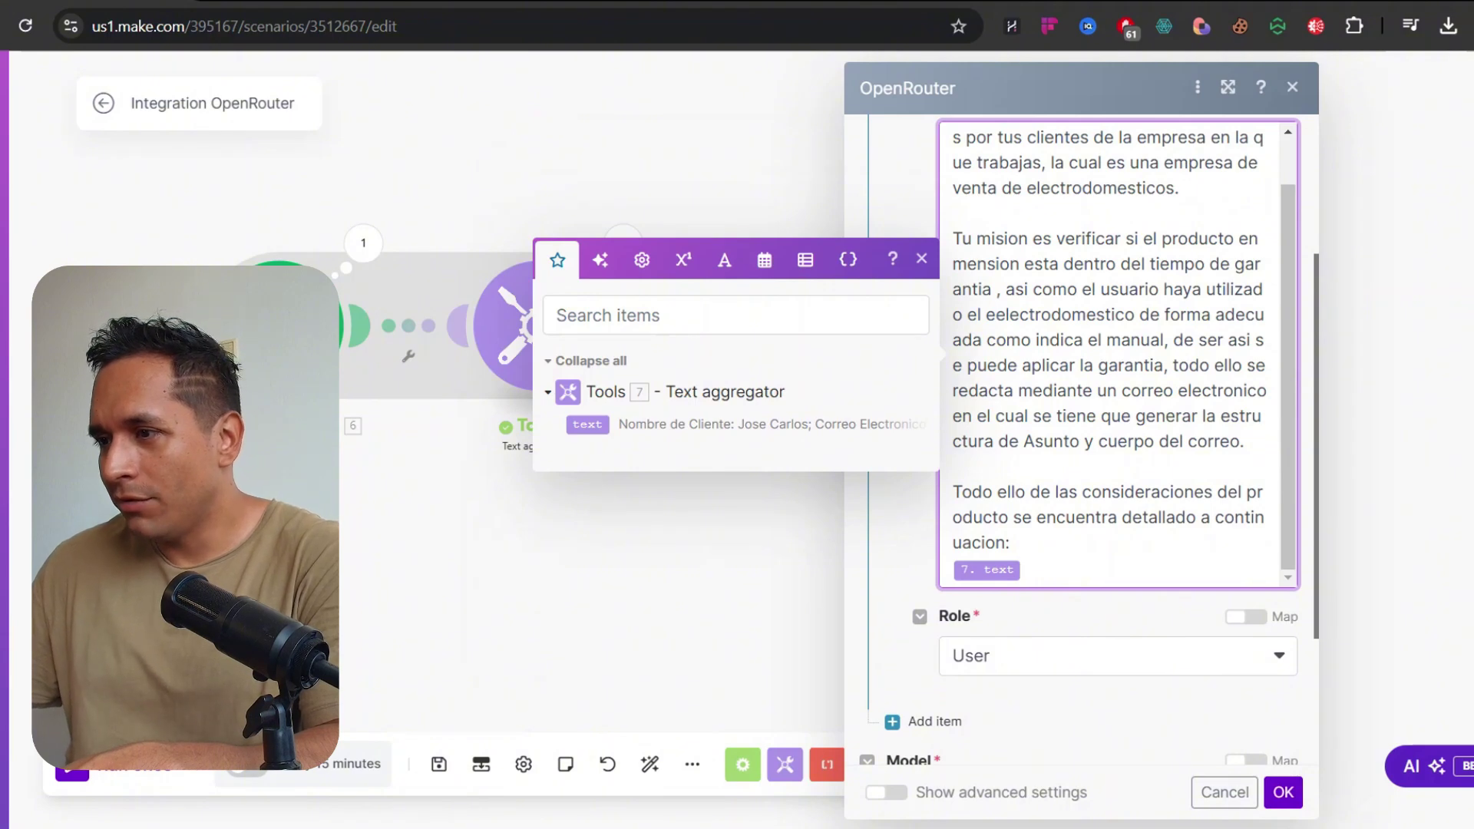
pyautogui.scroll(-3, 1051, 393)
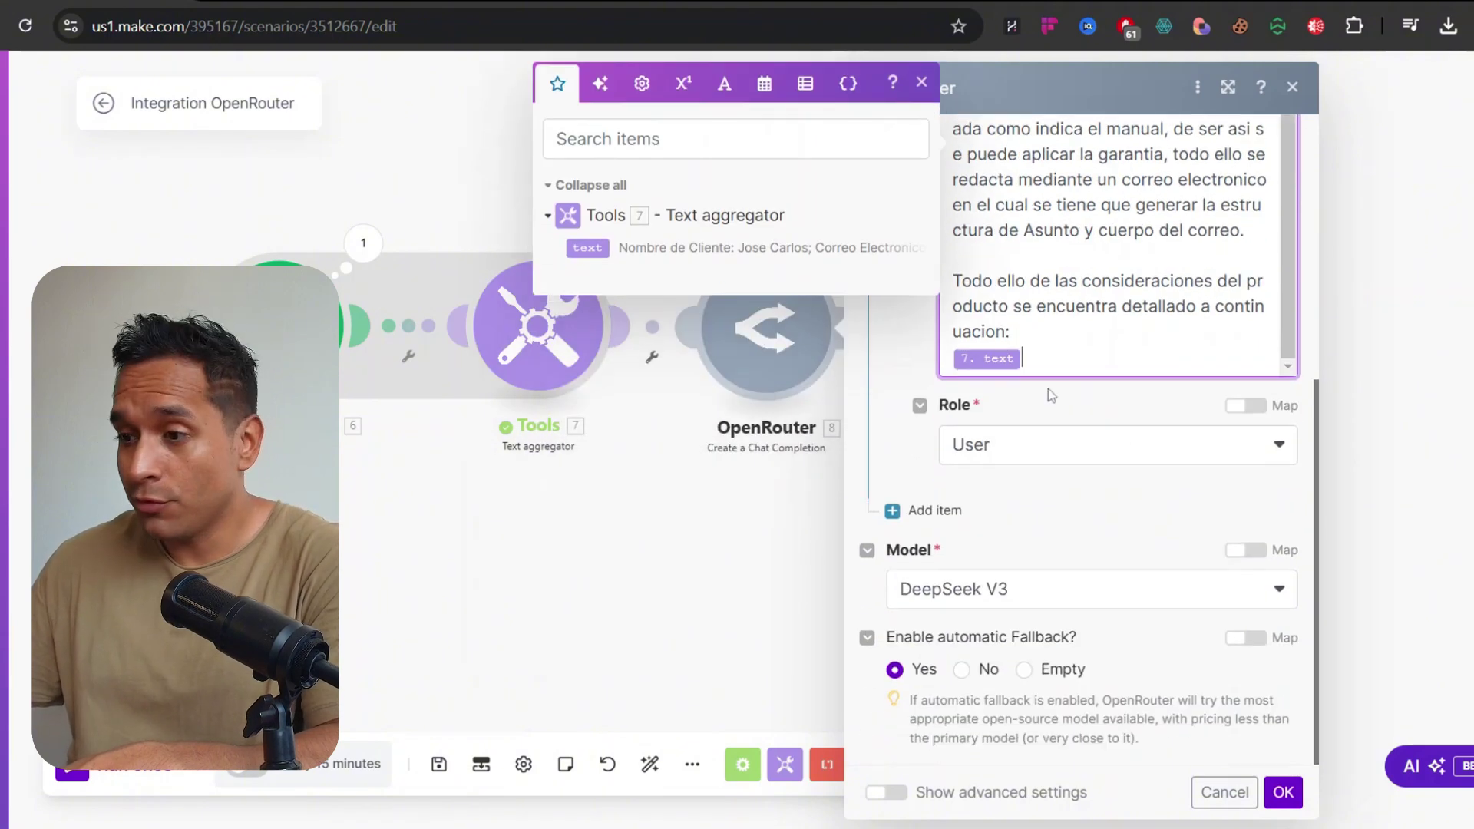
pyautogui.click(914, 364)
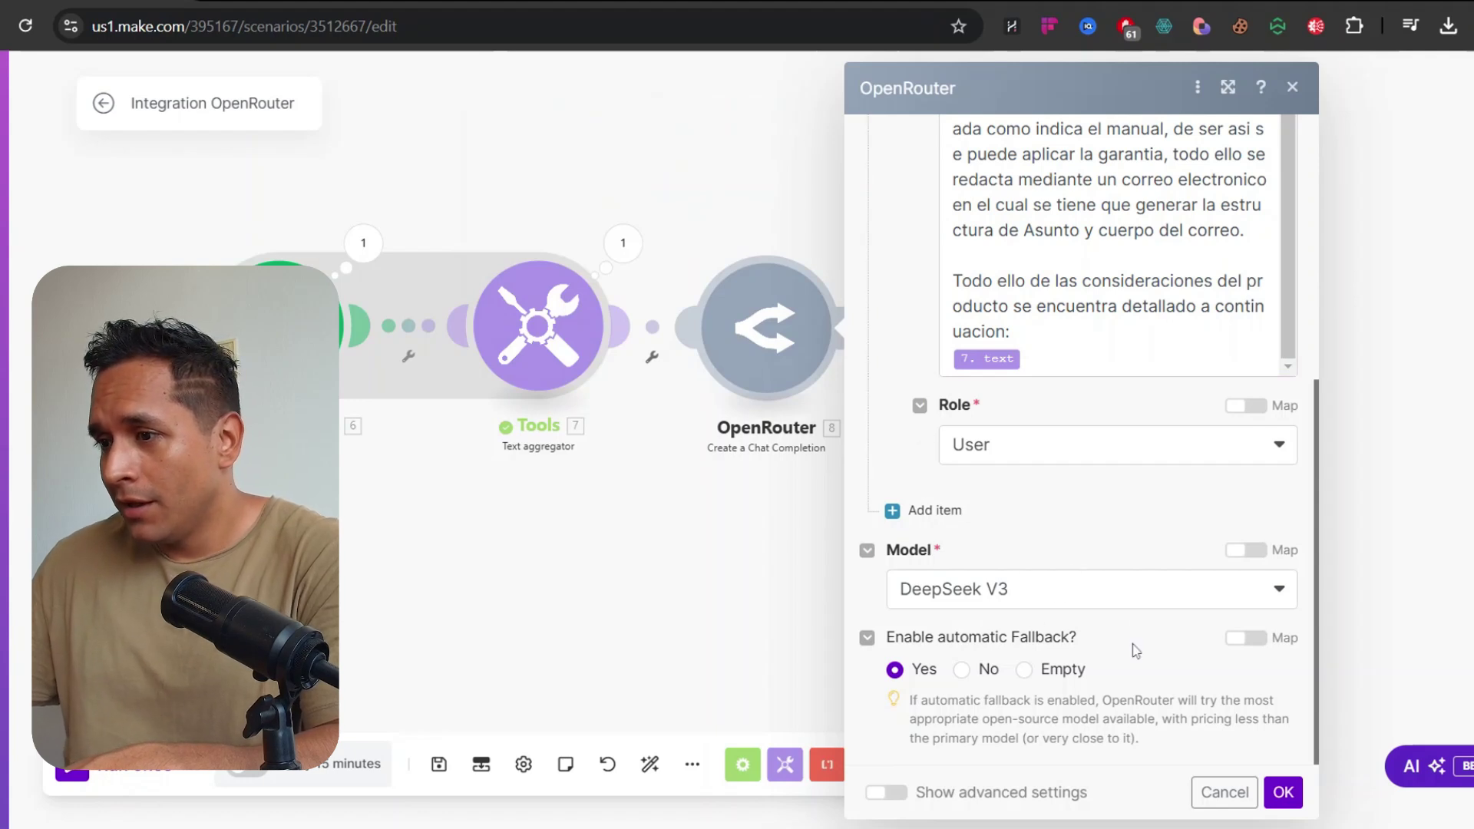
# Set Enable JSON Mode to Yes in the advanced settings and save the module
pyautogui.click(889, 791)
pyautogui.scroll(-4, 995, 605)
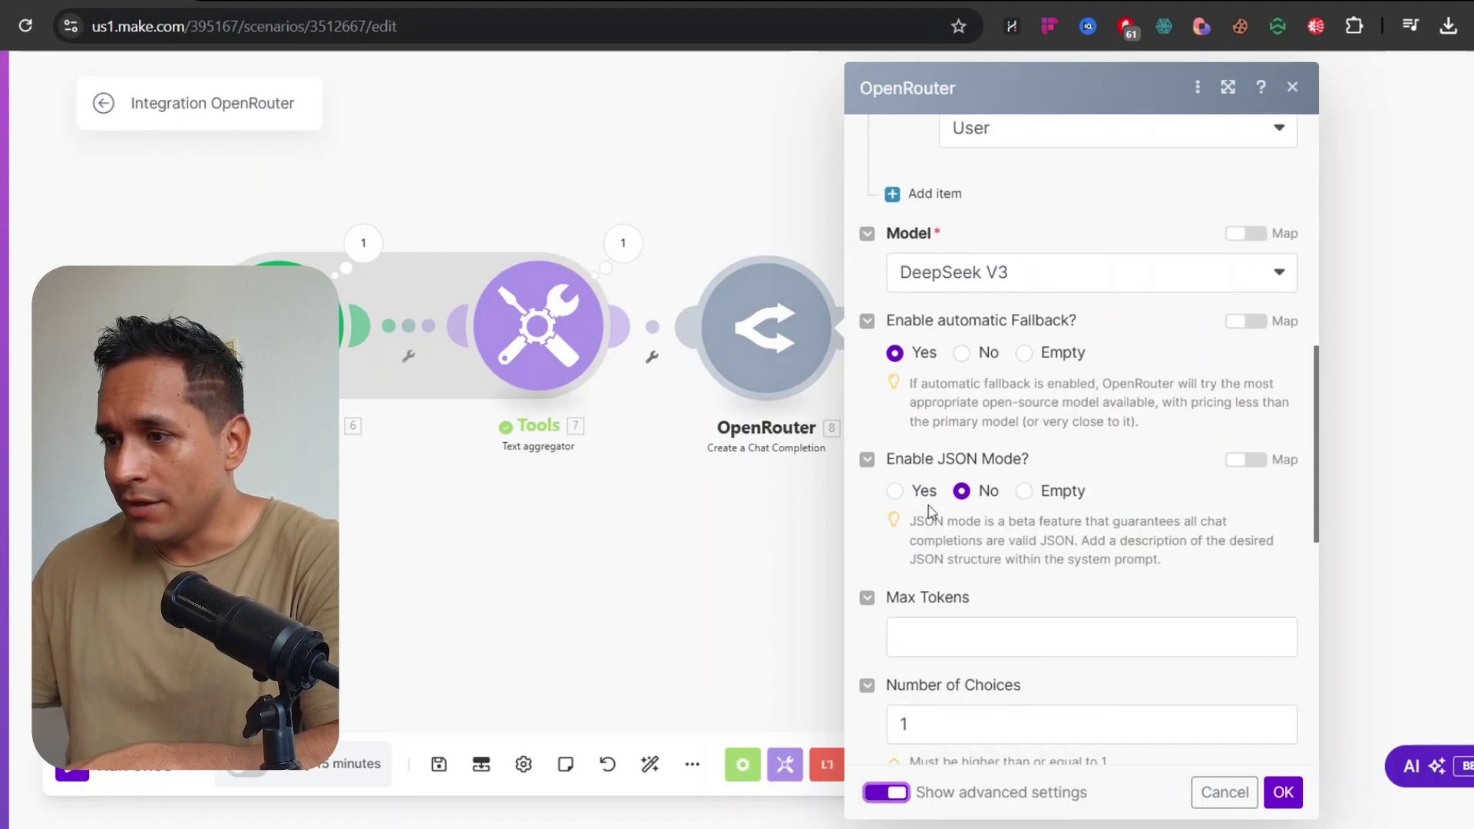
pyautogui.click(899, 494)
pyautogui.click(1283, 793)
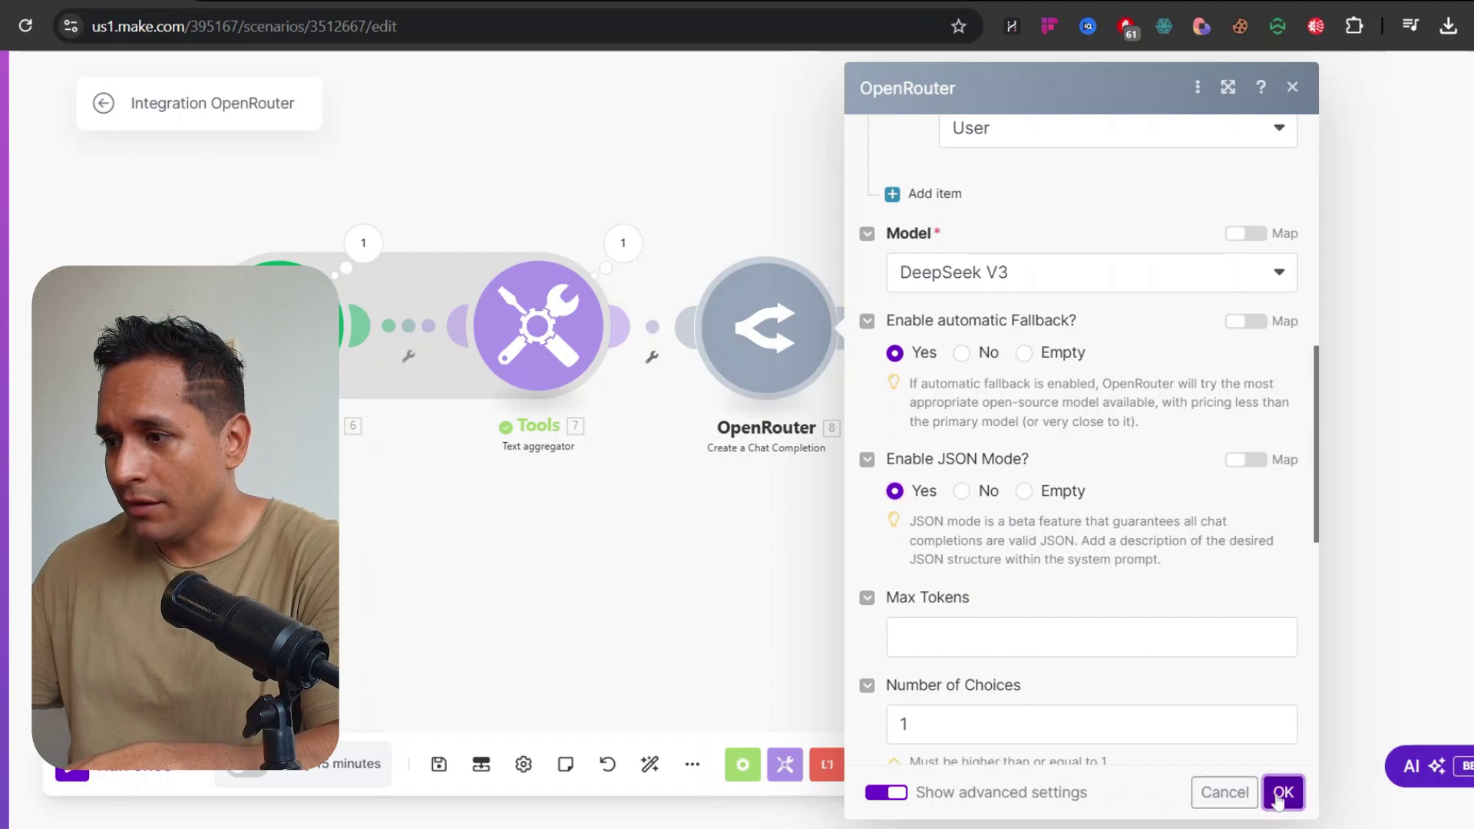
# Test-run the scenario, then switch OpenRouter's connection to Deepseek V3 Youtube after the 401 error
pyautogui.click(129, 784)
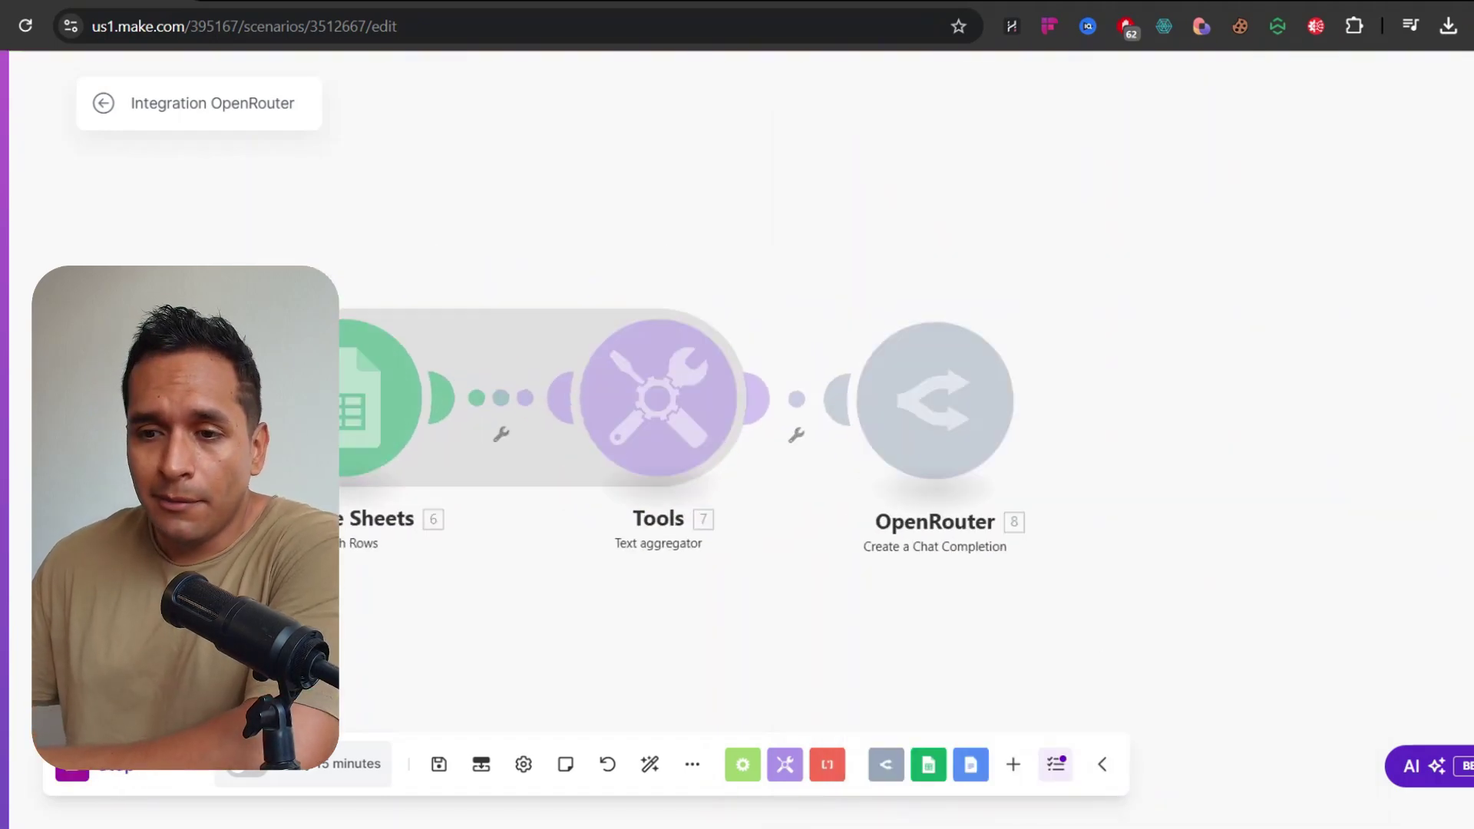
pyautogui.moveTo(1151, 353); pyautogui.dragTo(905, 343)
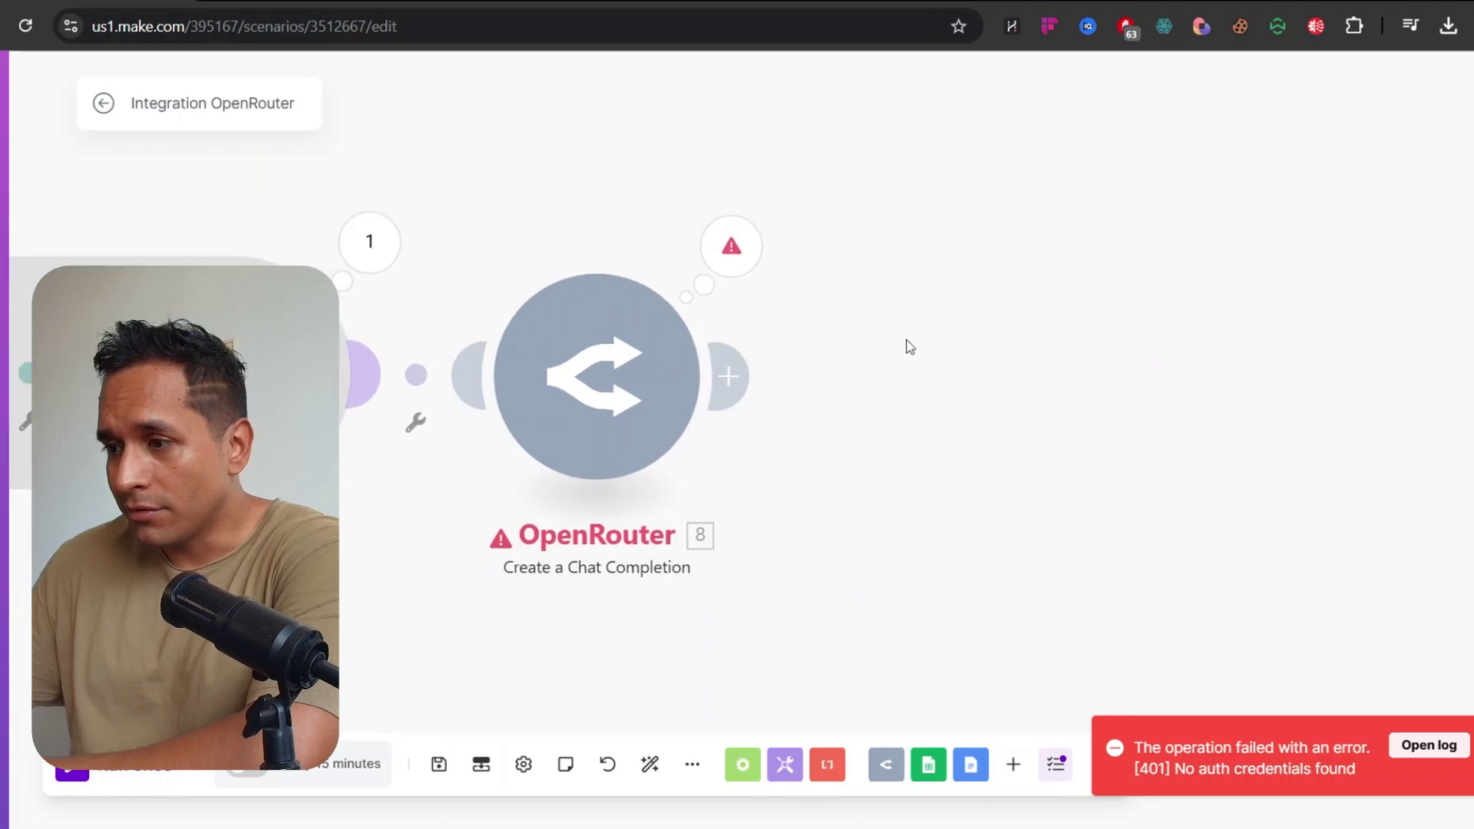
pyautogui.click(686, 379)
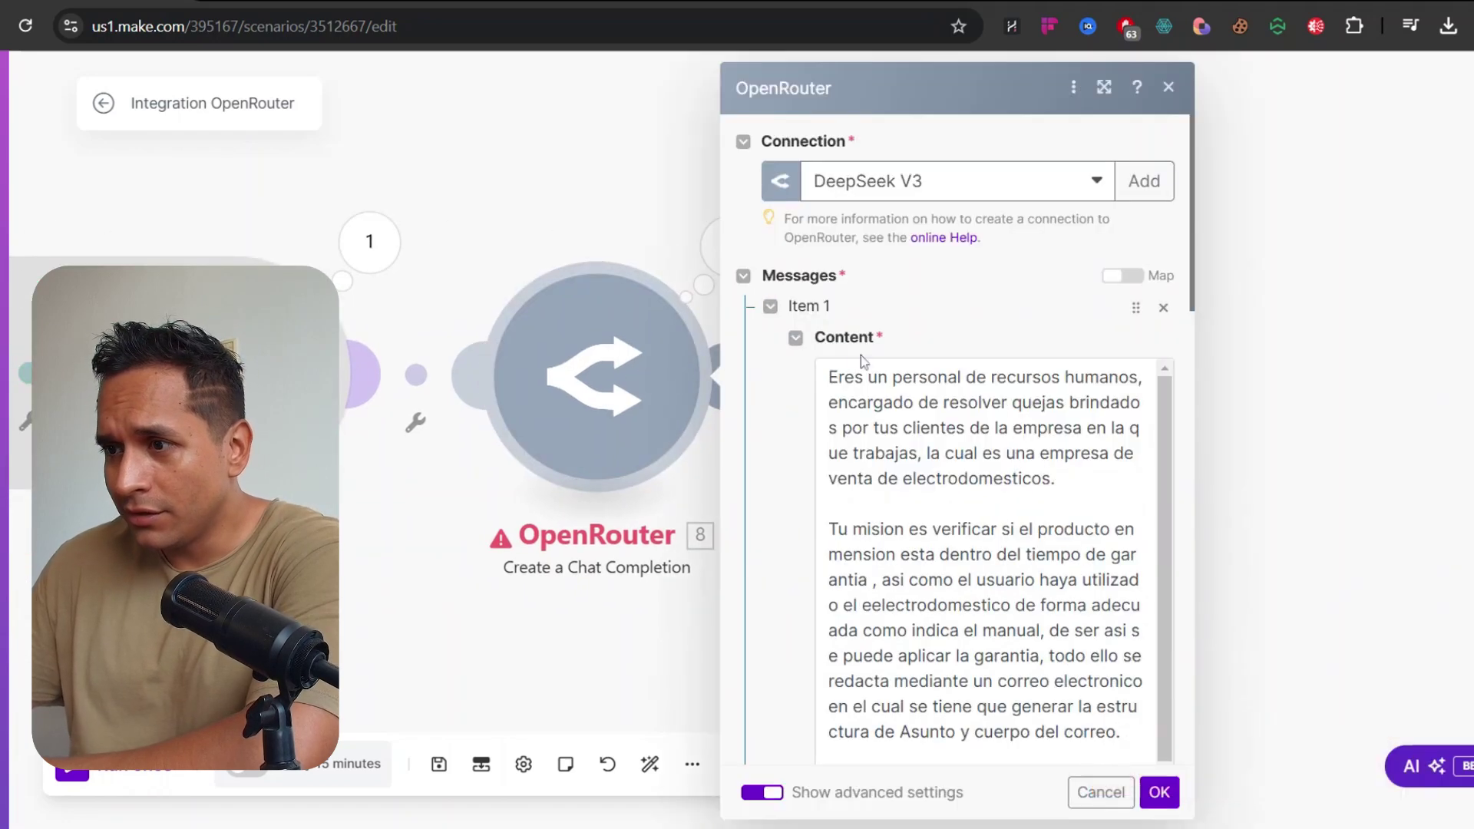
pyautogui.scroll(-6, 779, 419)
pyautogui.click(922, 182)
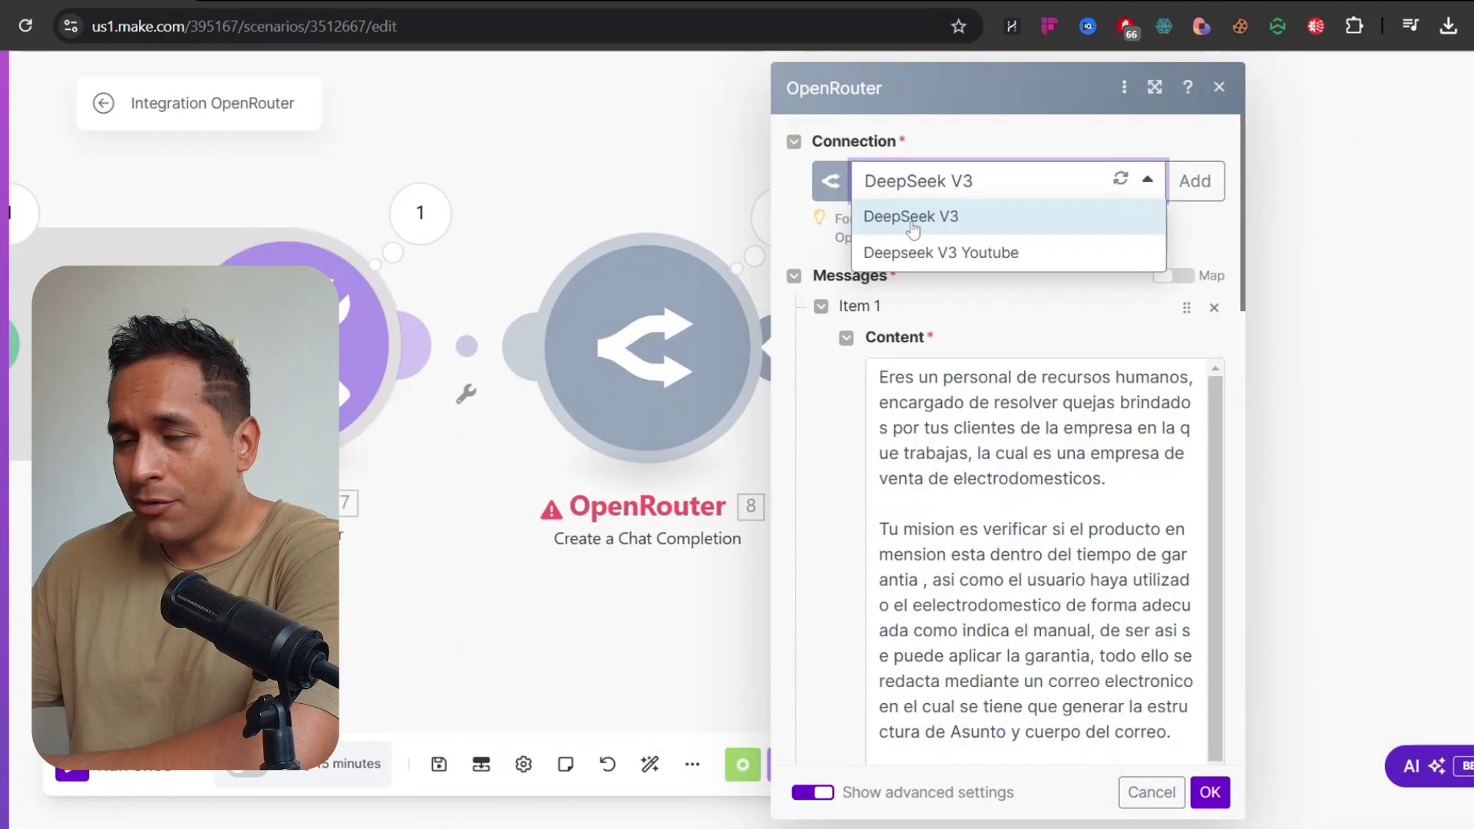
pyautogui.click(958, 253)
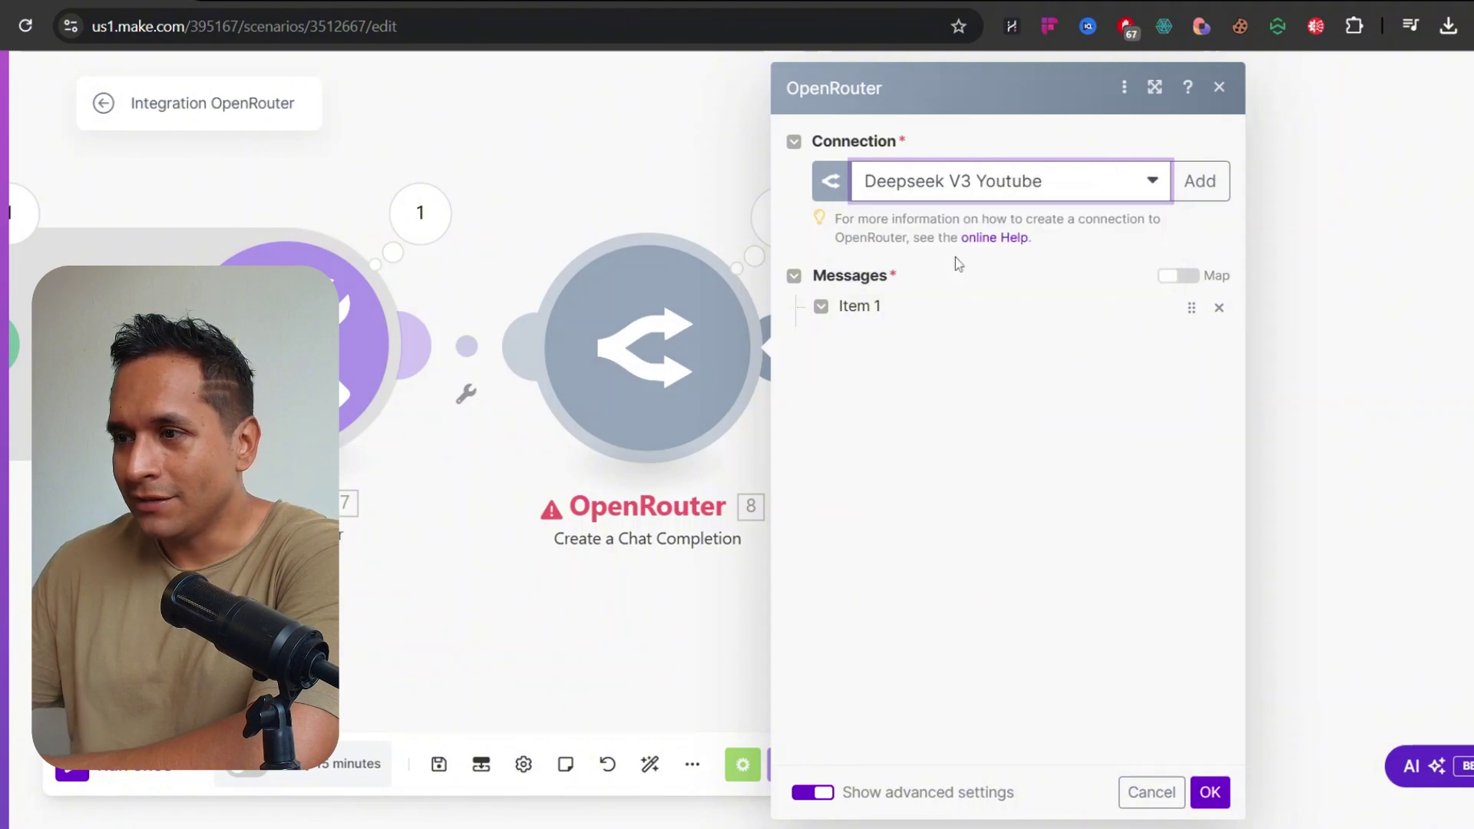
pyautogui.scroll(-10, 1031, 468)
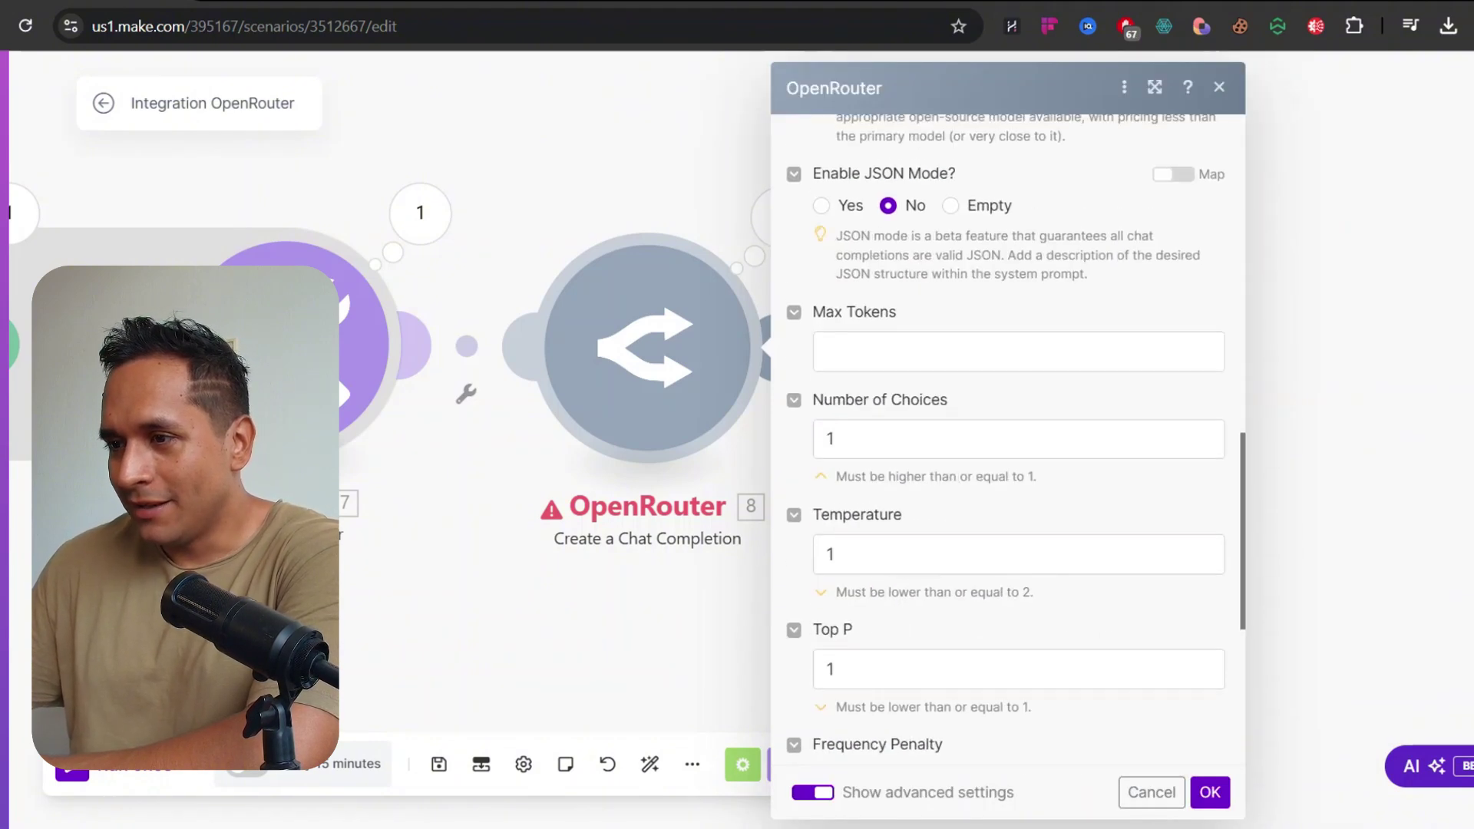
pyautogui.scroll(2, 1031, 468)
# Save the new connection and run the scenario once again
pyautogui.click(1210, 792)
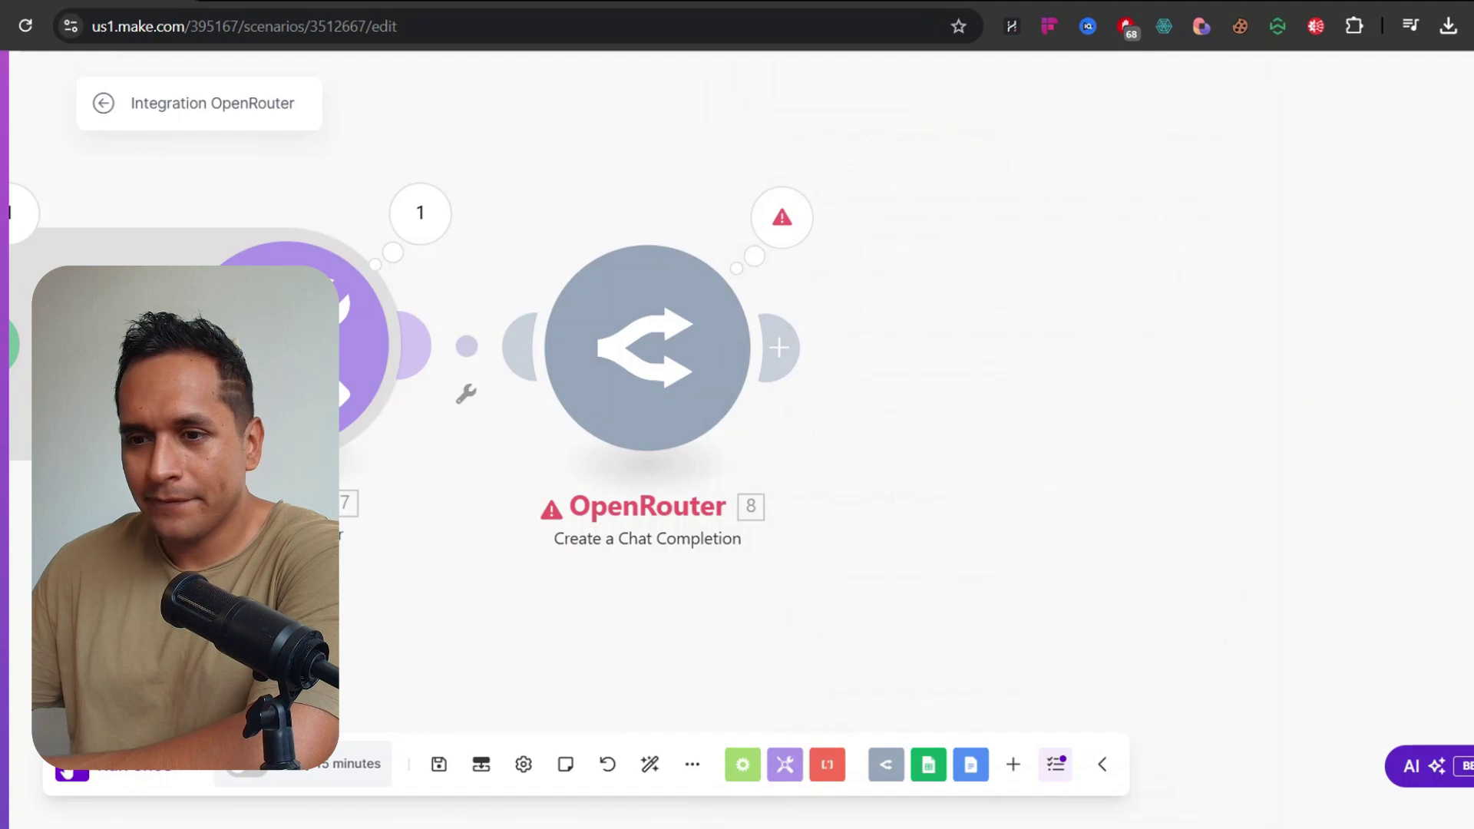
pyautogui.click(66, 769)
pyautogui.moveTo(414, 529); pyautogui.dragTo(929, 567)
pyautogui.moveTo(1018, 593); pyautogui.dragTo(415, 540)
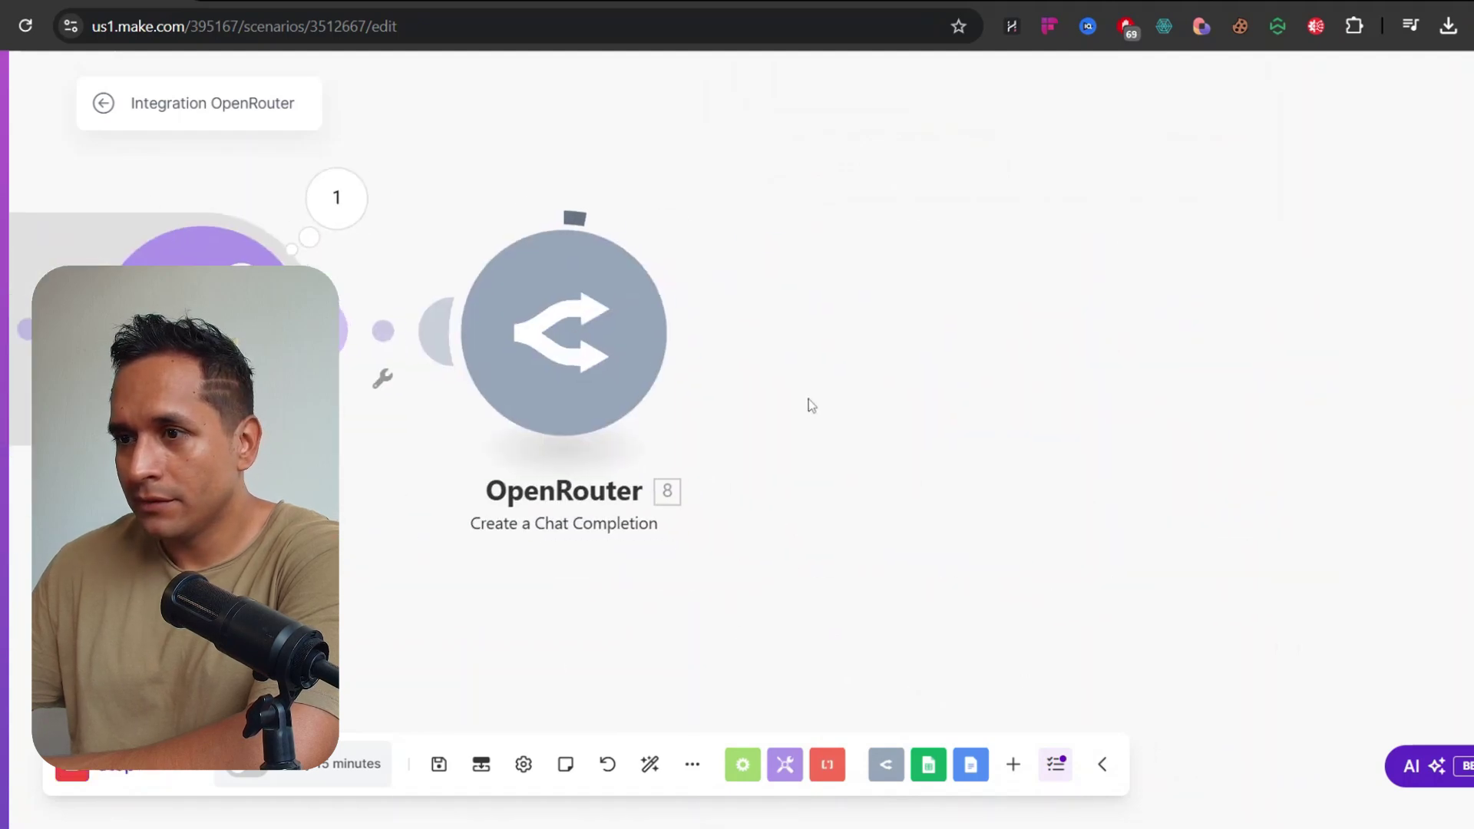
pyautogui.moveTo(809, 399); pyautogui.dragTo(920, 416)
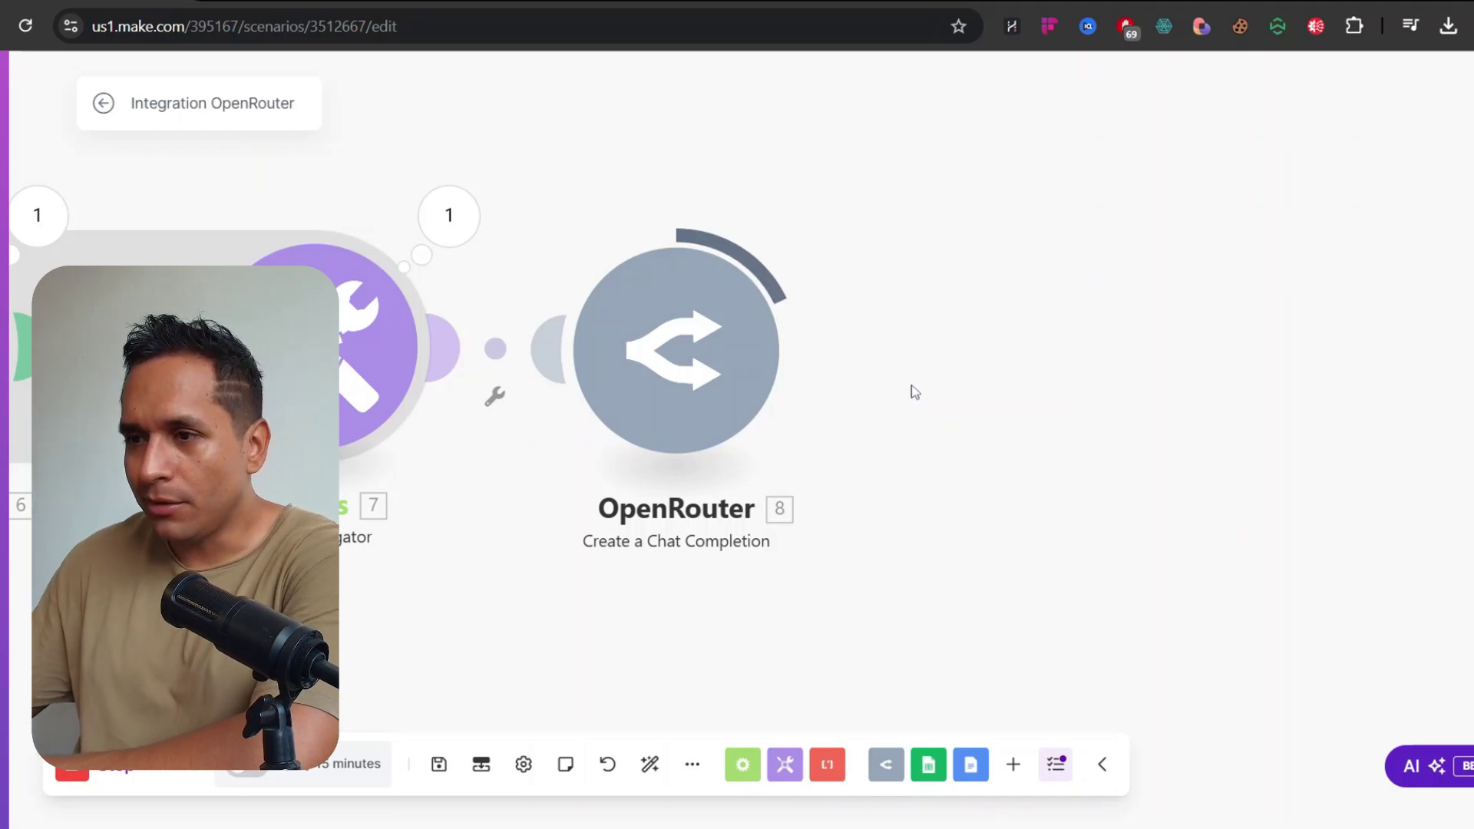
pyautogui.moveTo(902, 393); pyautogui.dragTo(938, 392)
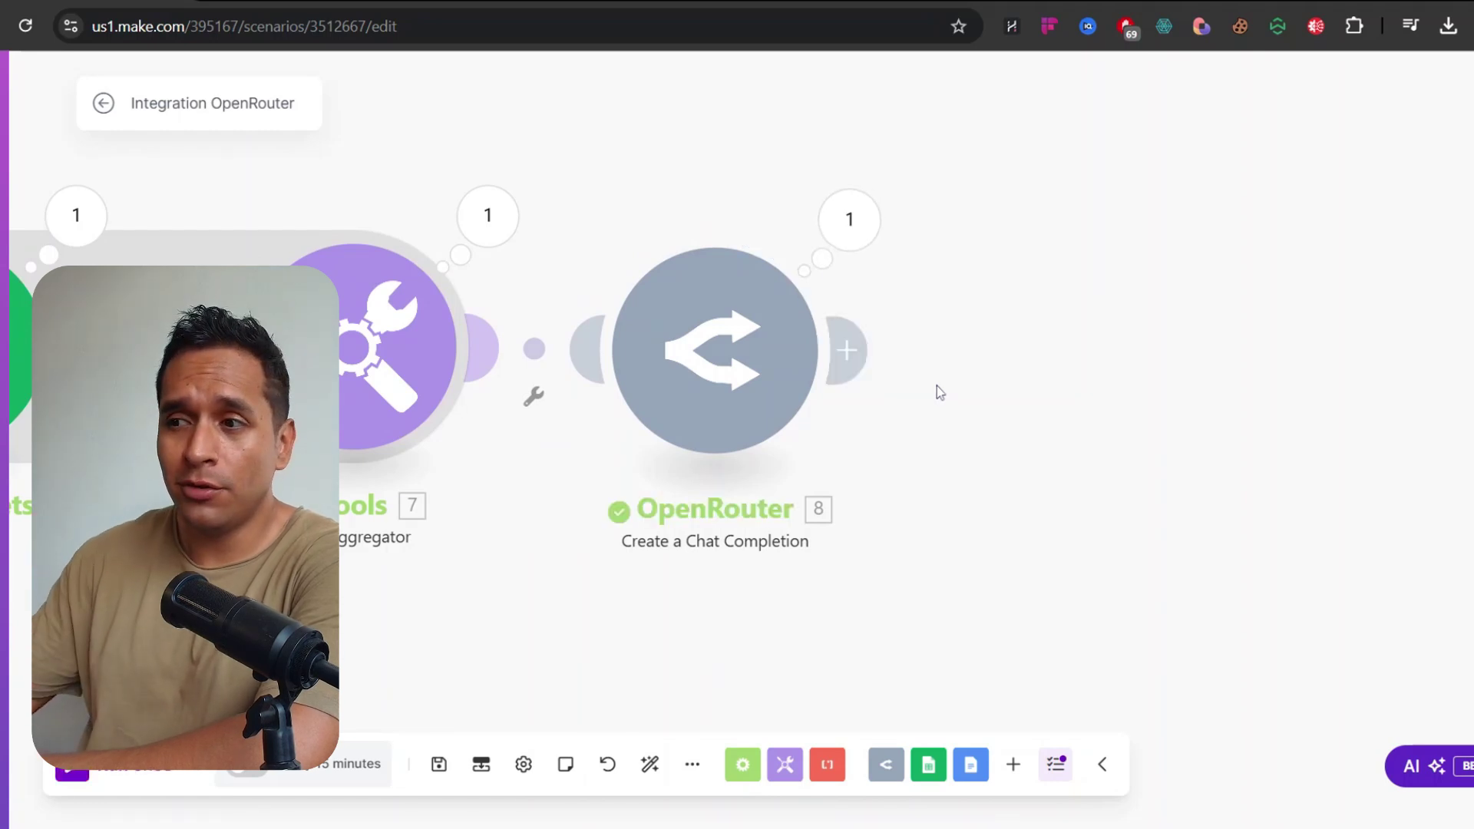
# Expand OpenRouter's output to Choices > 1 > Message > Content
pyautogui.click(847, 231)
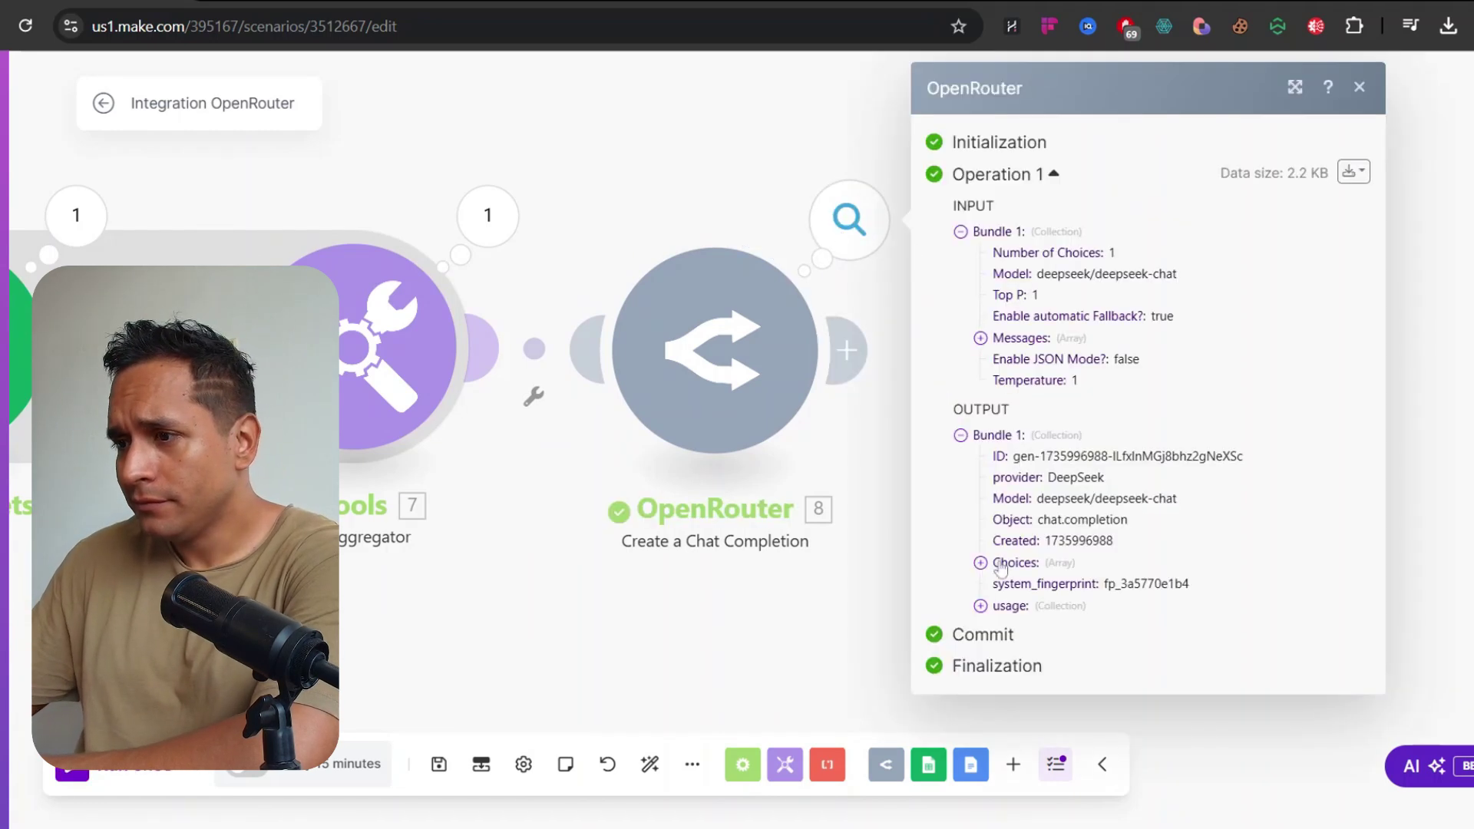
pyautogui.click(1001, 566)
pyautogui.click(1000, 585)
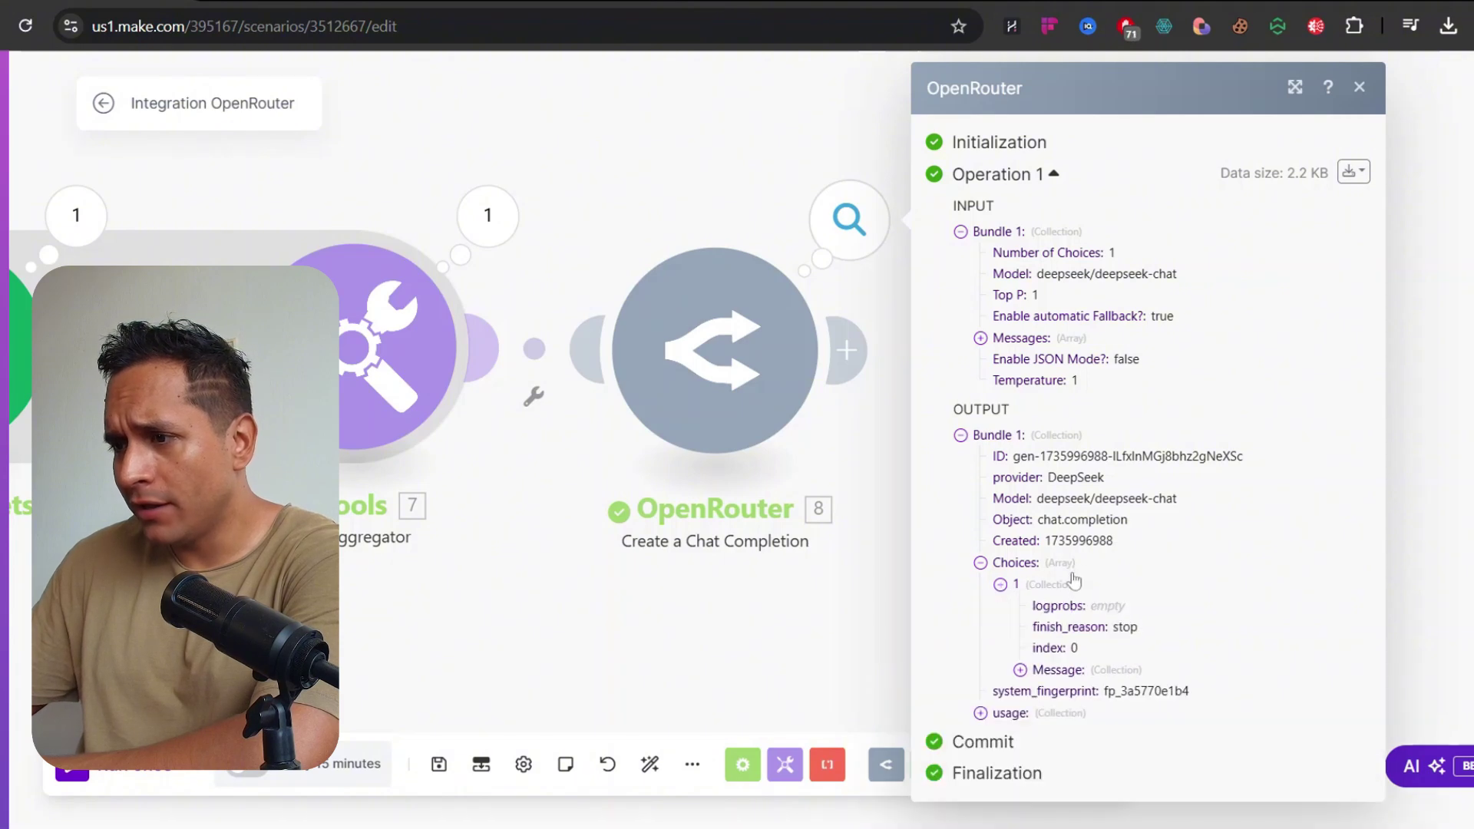
pyautogui.click(1020, 670)
pyautogui.scroll(-1, 1076, 597)
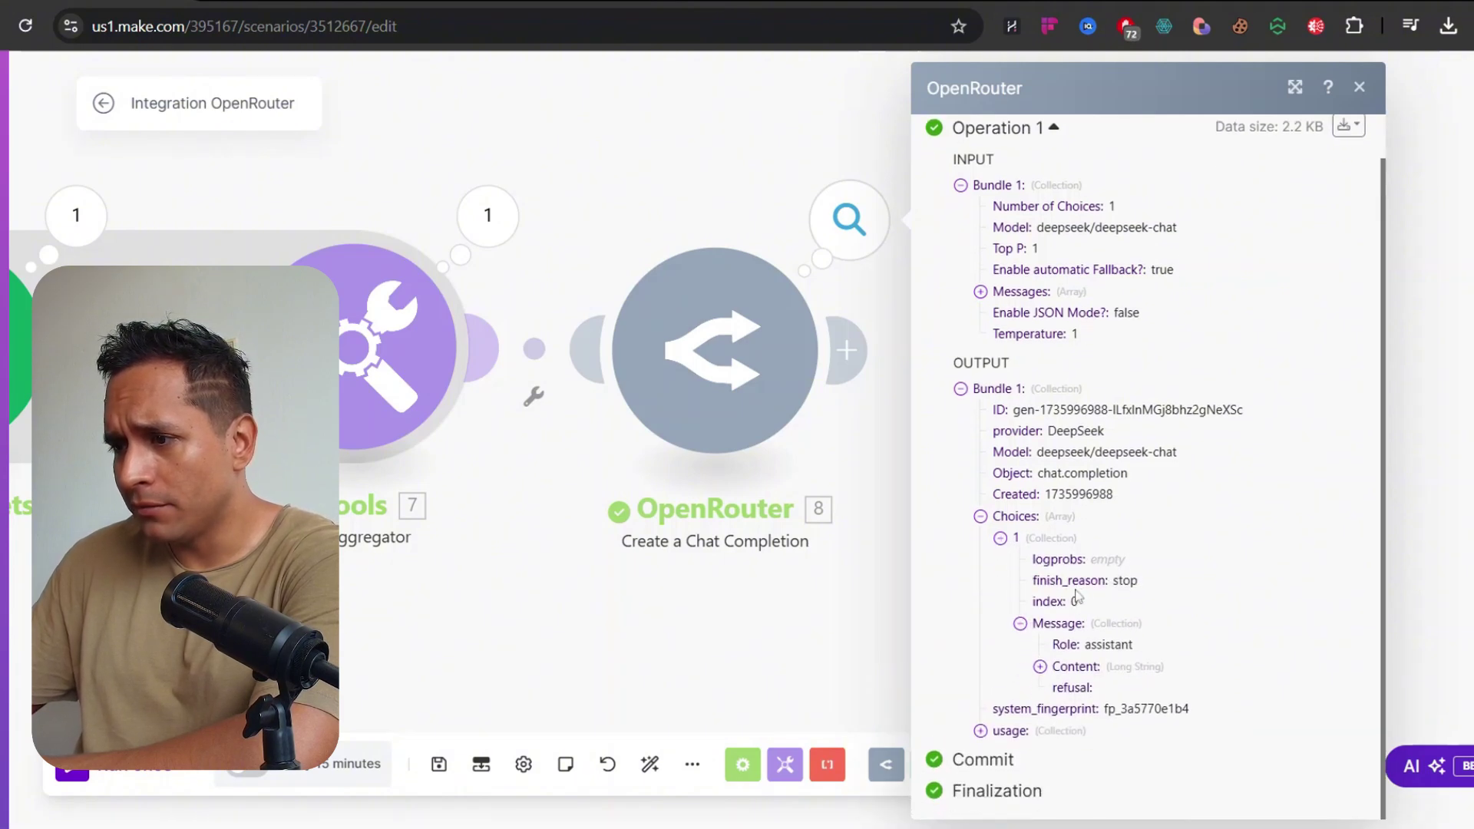
pyautogui.click(1040, 666)
pyautogui.scroll(-5, 1130, 403)
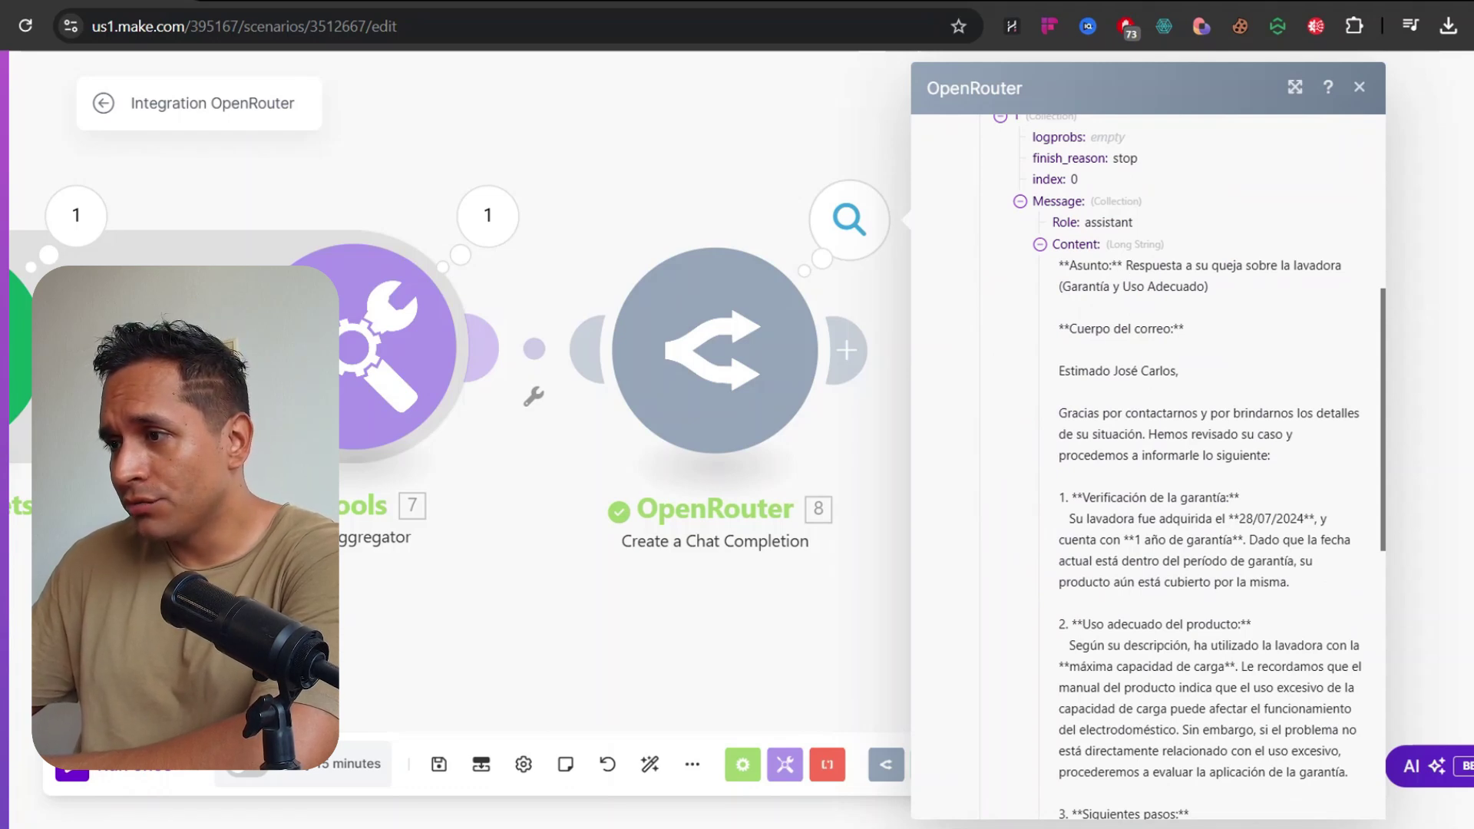
# Read through the generated email's subject, Cuerpo del correo body and signature
pyautogui.moveTo(1127, 266); pyautogui.dragTo(1231, 284)
pyautogui.click(1136, 275)
pyautogui.moveTo(1076, 329); pyautogui.dragTo(1184, 342)
pyautogui.click(1063, 384)
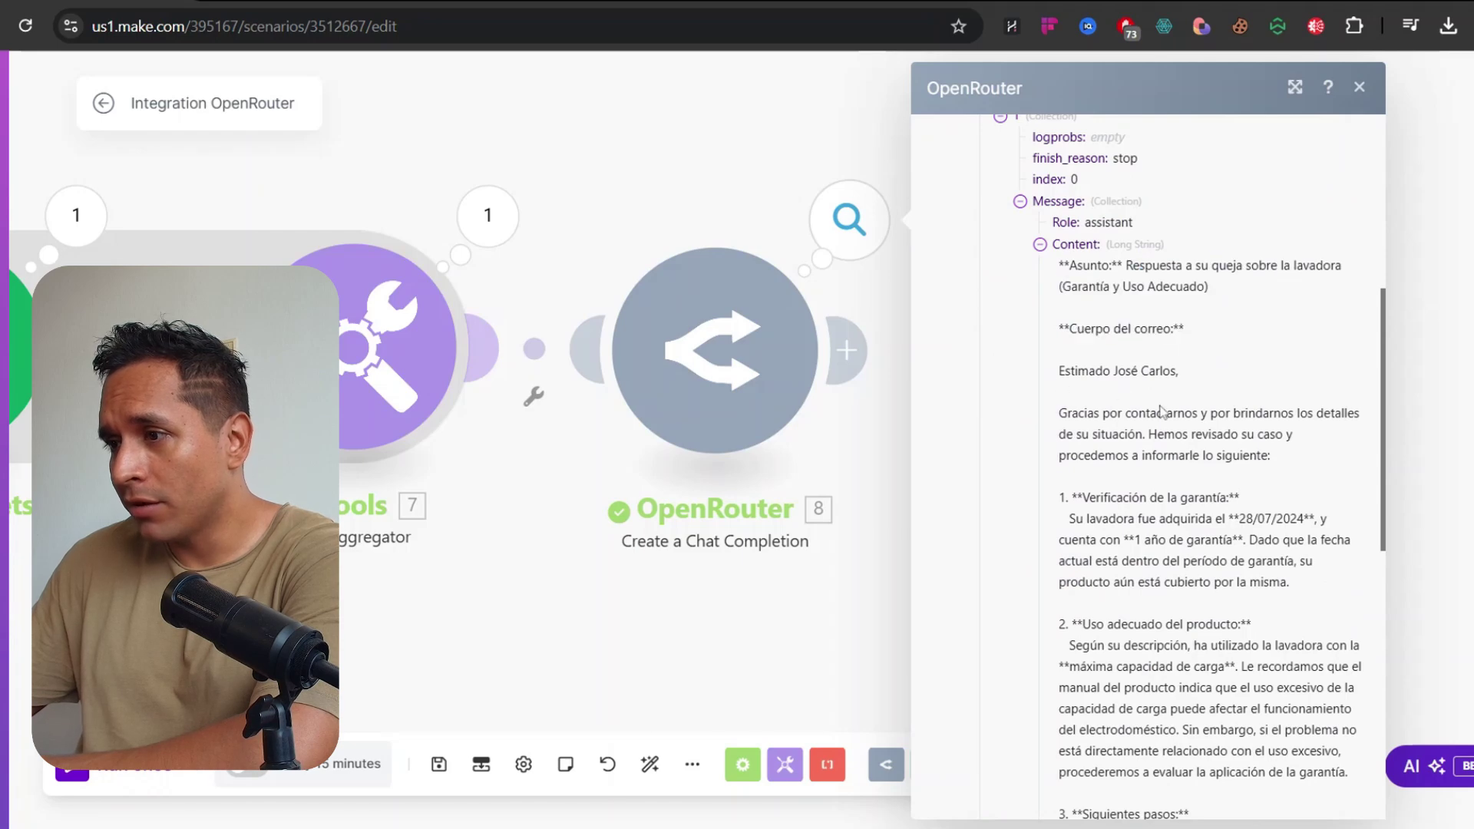
pyautogui.scroll(-9, 1106, 415)
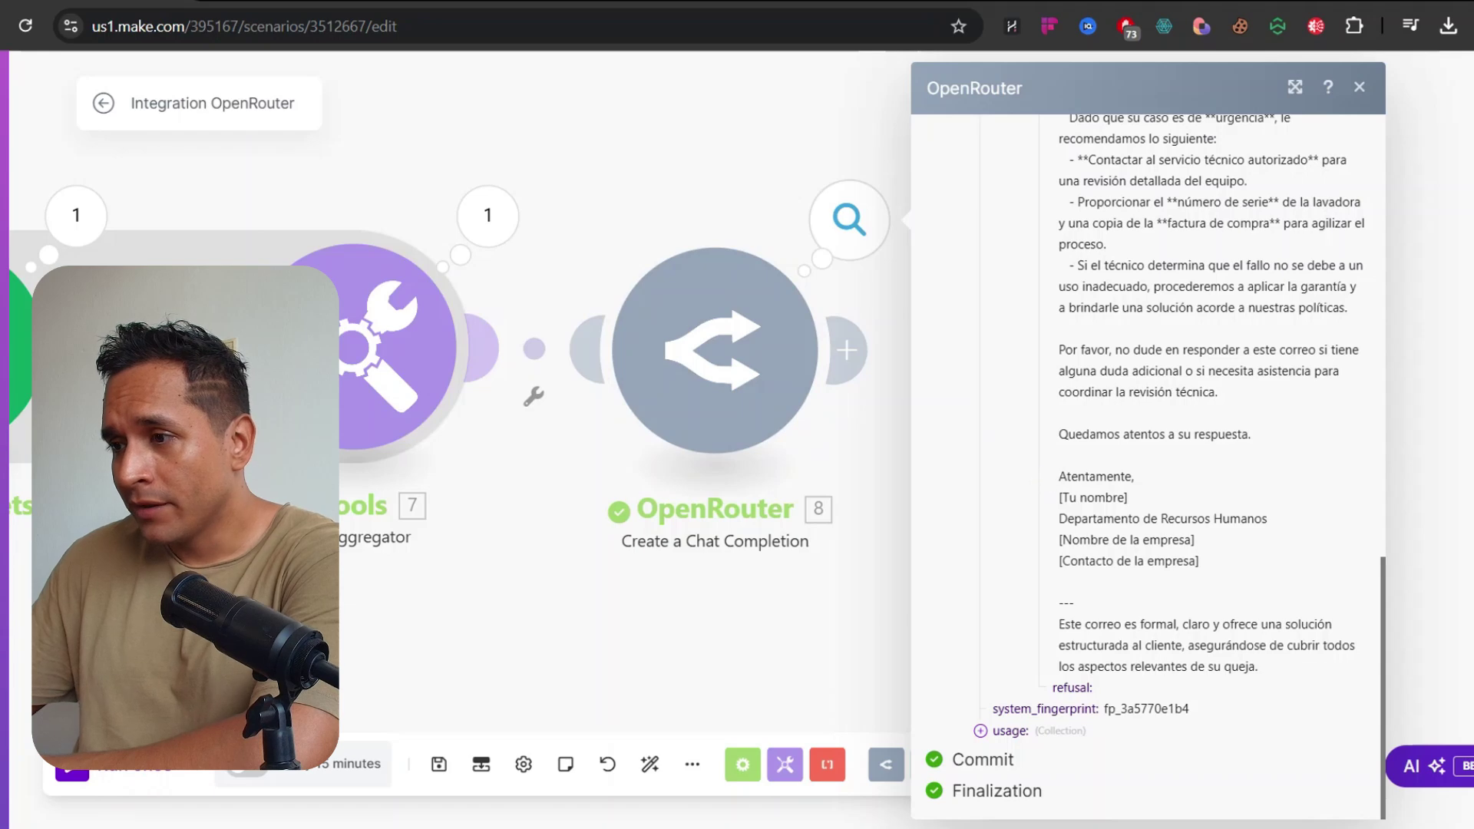
pyautogui.moveTo(1076, 477); pyautogui.dragTo(1096, 499)
pyautogui.click(1104, 516)
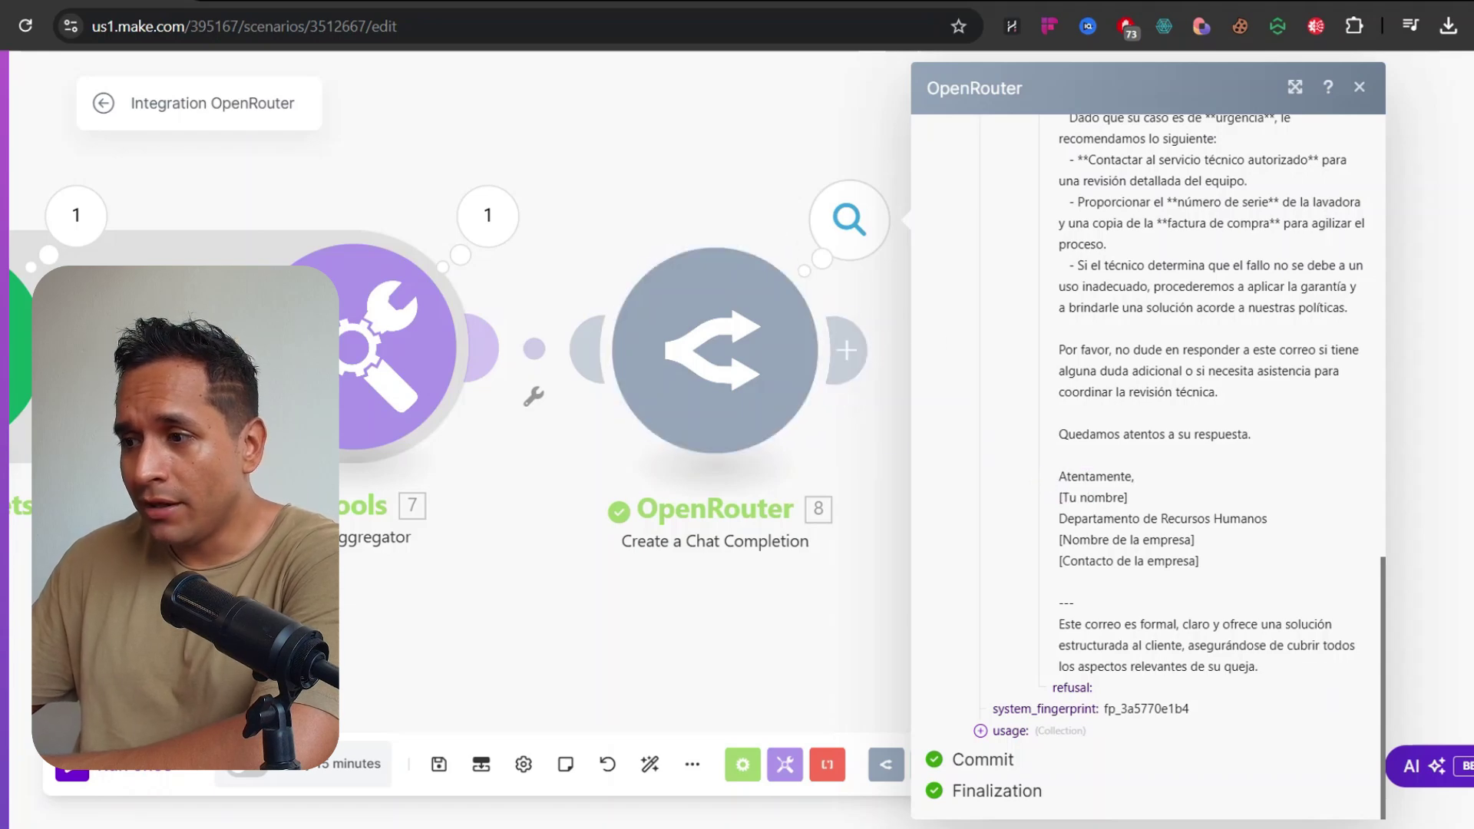
# Set OpenRouter's Enable JSON Mode to Yes and save the settings
pyautogui.click(714, 349)
pyautogui.scroll(-5, 1128, 484)
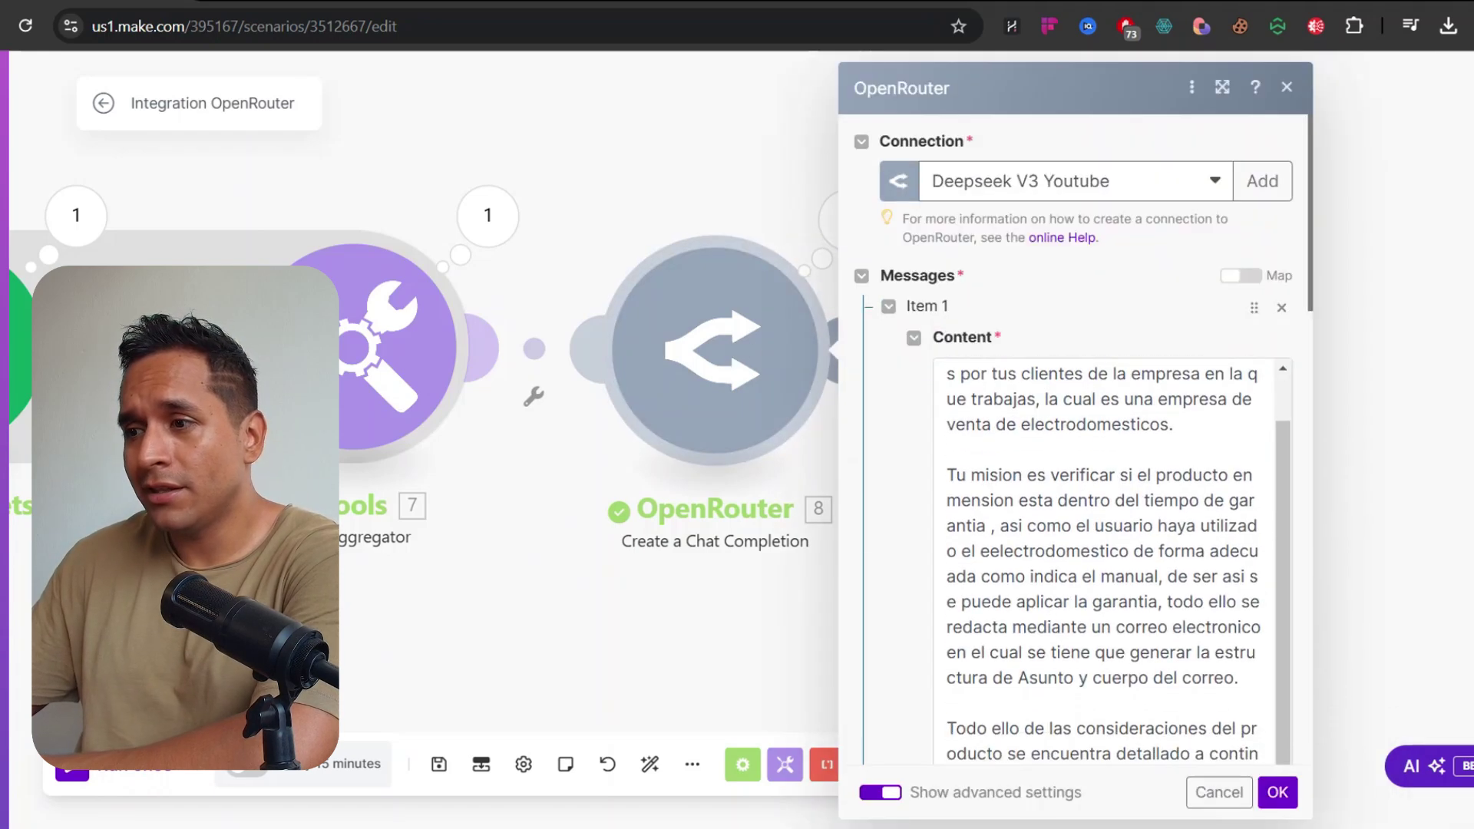
pyautogui.scroll(-4, 1070, 622)
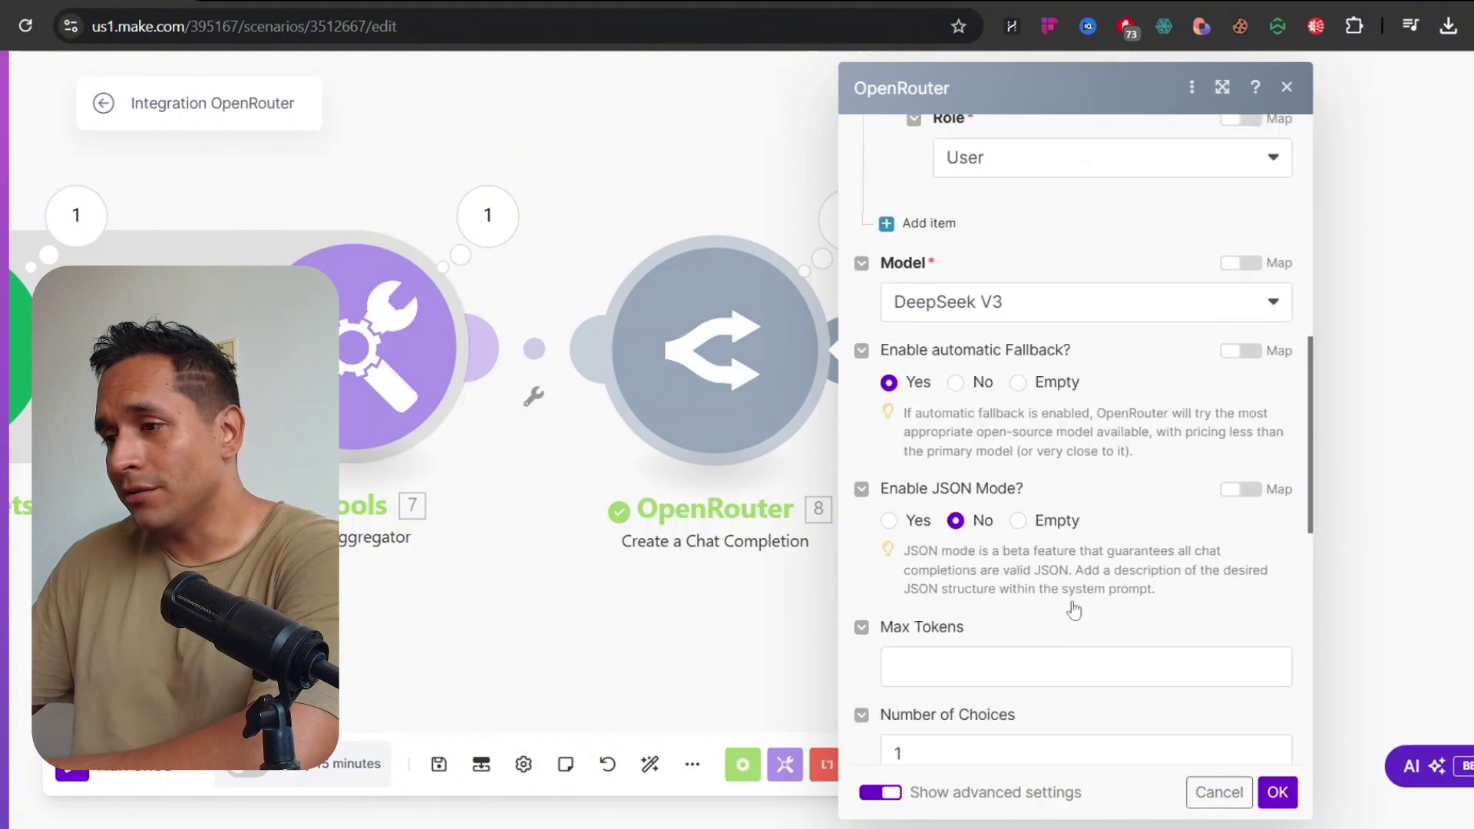
pyautogui.click(888, 516)
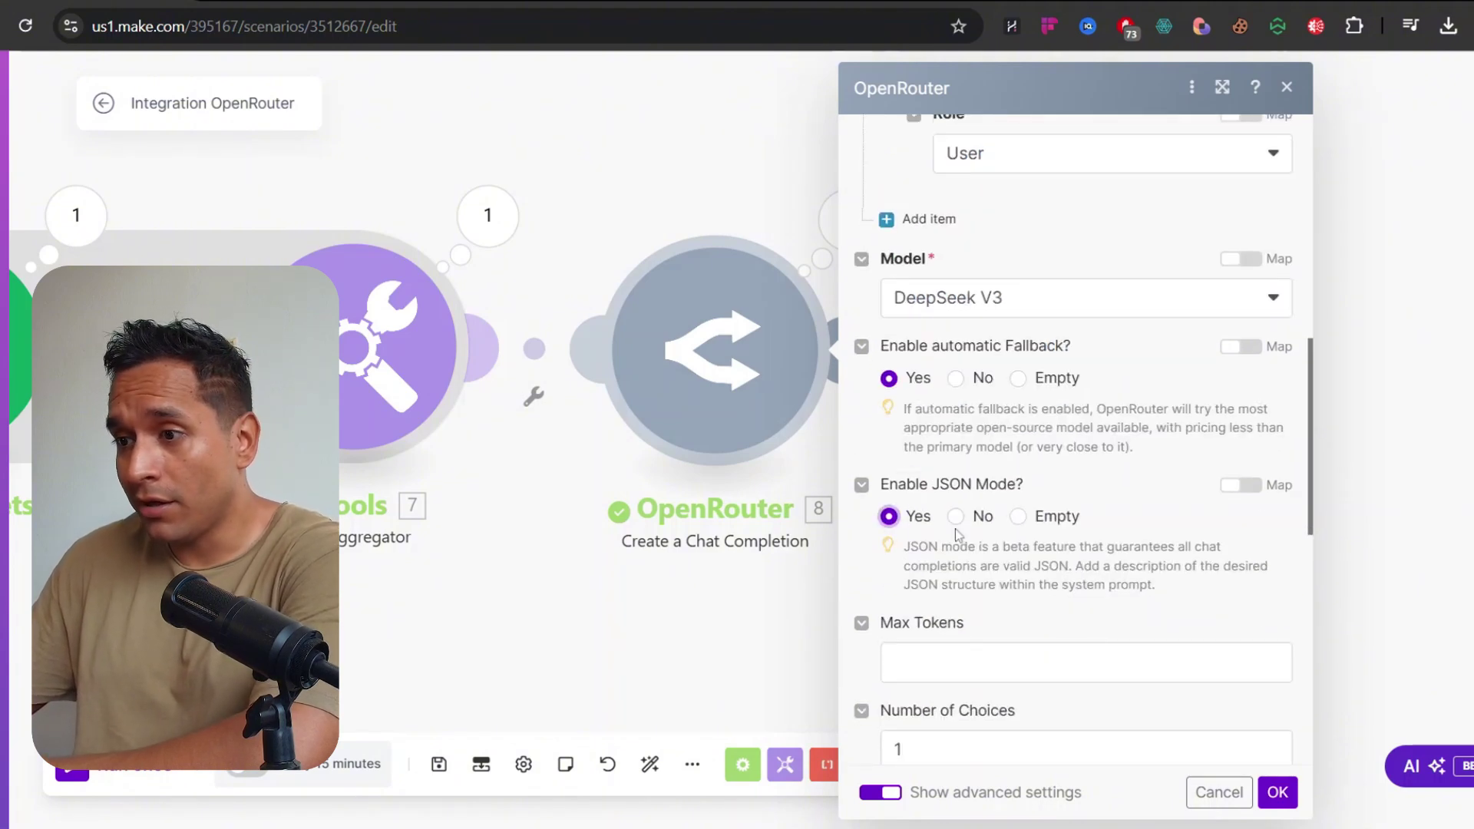
pyautogui.click(1276, 792)
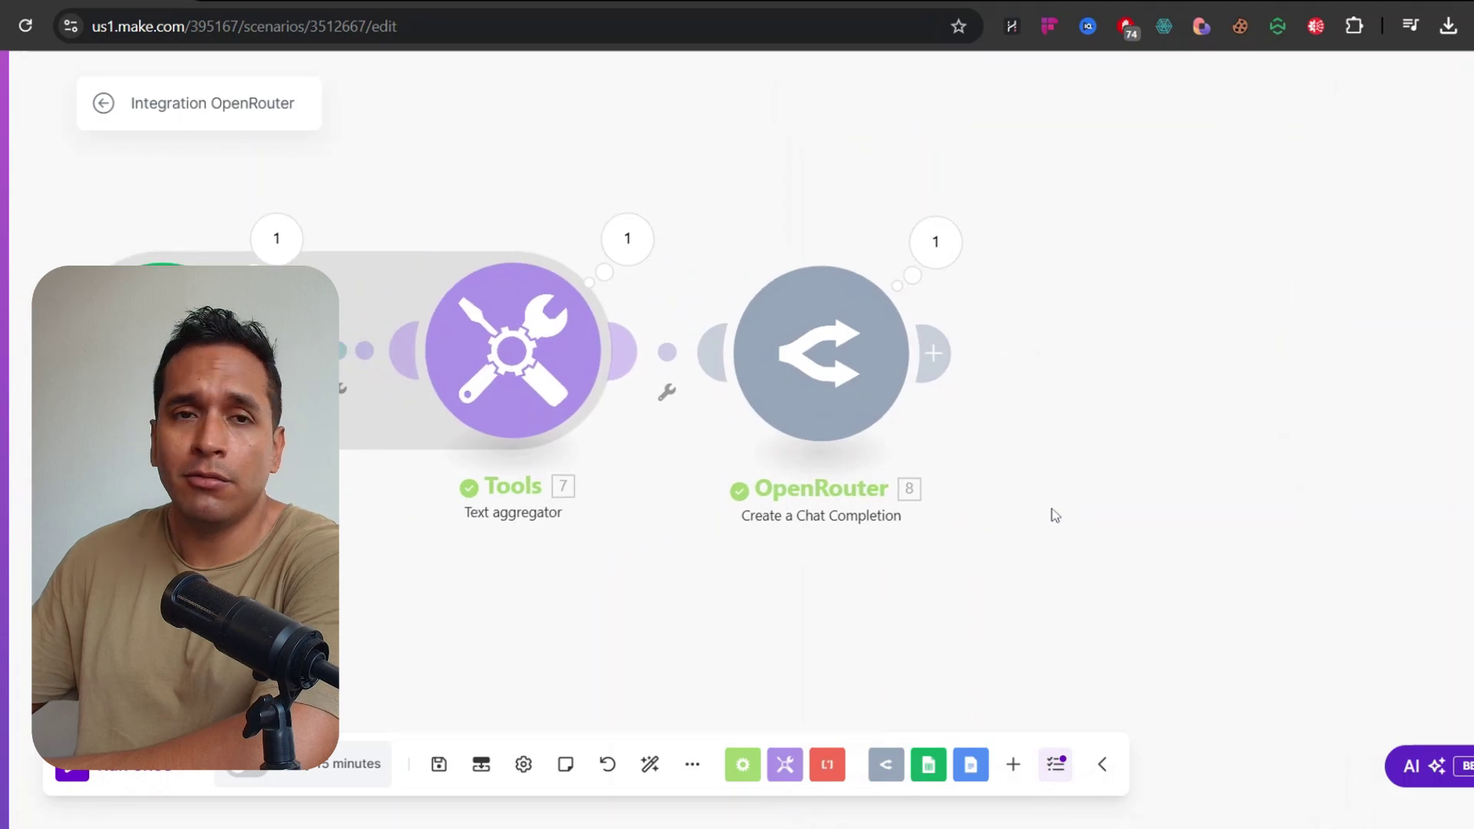
# Run the scenario once more
pyautogui.scroll(-2, 979, 506)
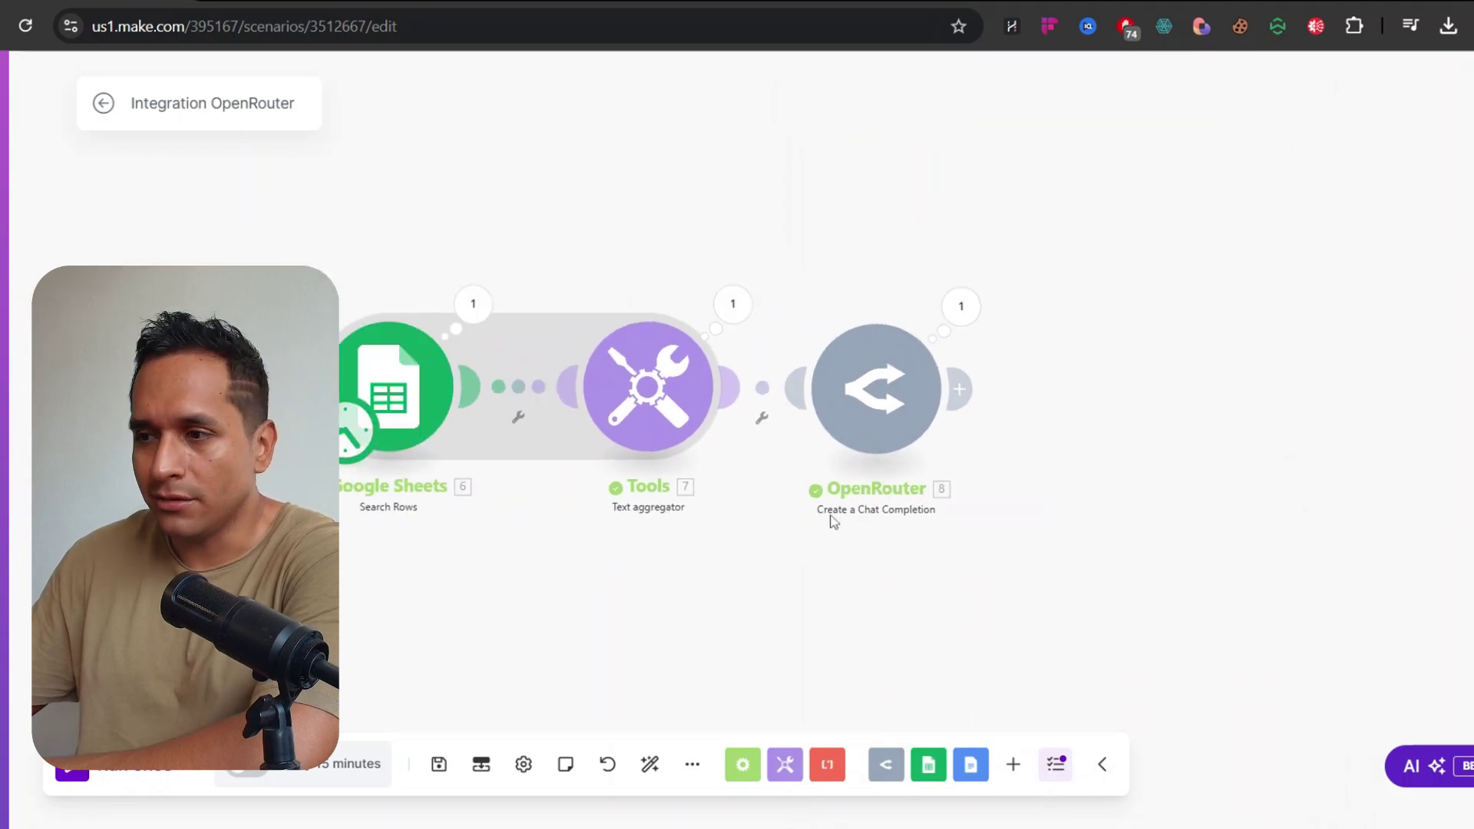
pyautogui.click(115, 767)
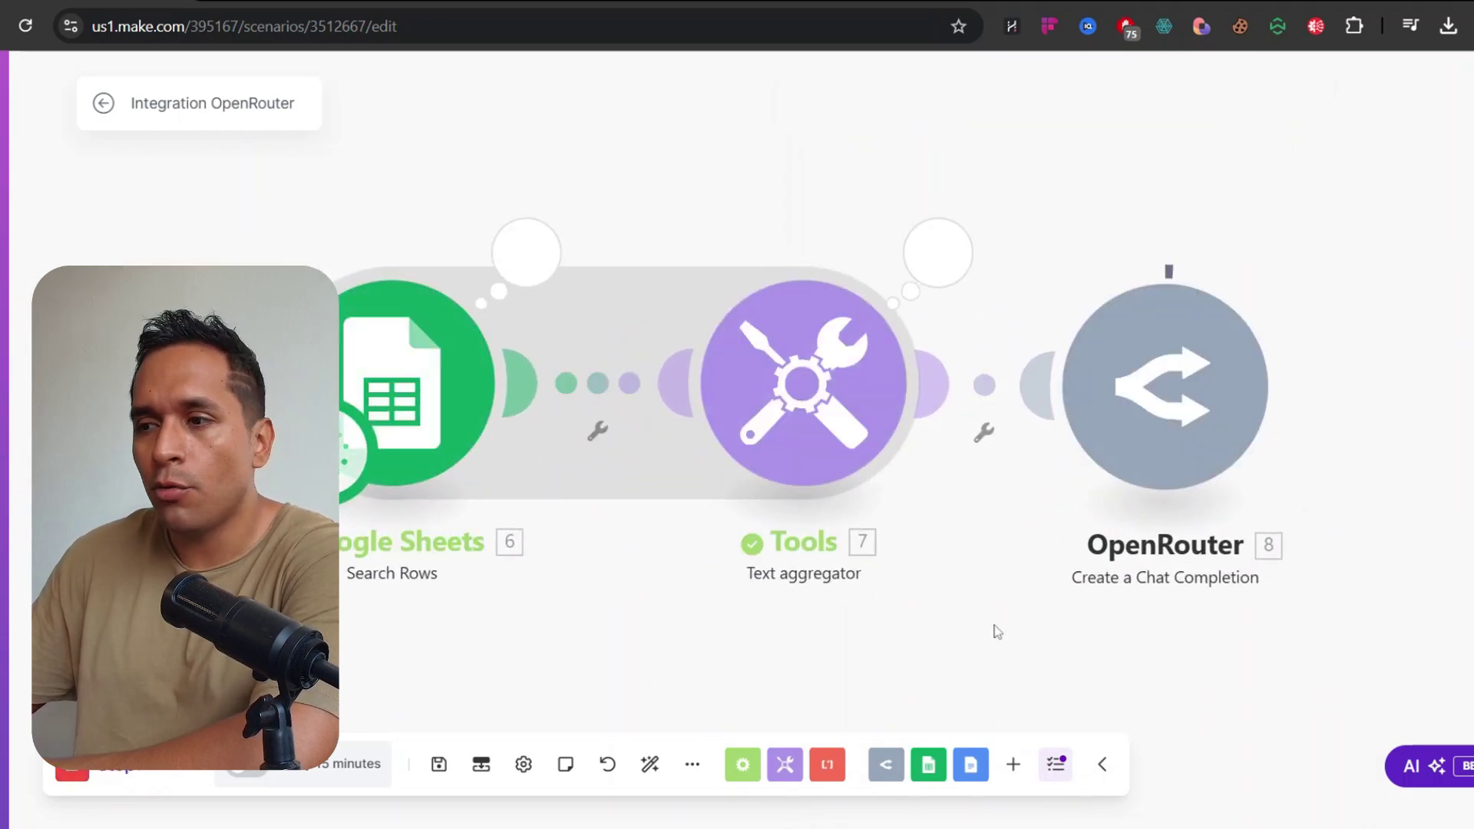
pyautogui.moveTo(994, 625); pyautogui.dragTo(574, 594)
pyautogui.moveTo(1005, 464); pyautogui.dragTo(886, 448)
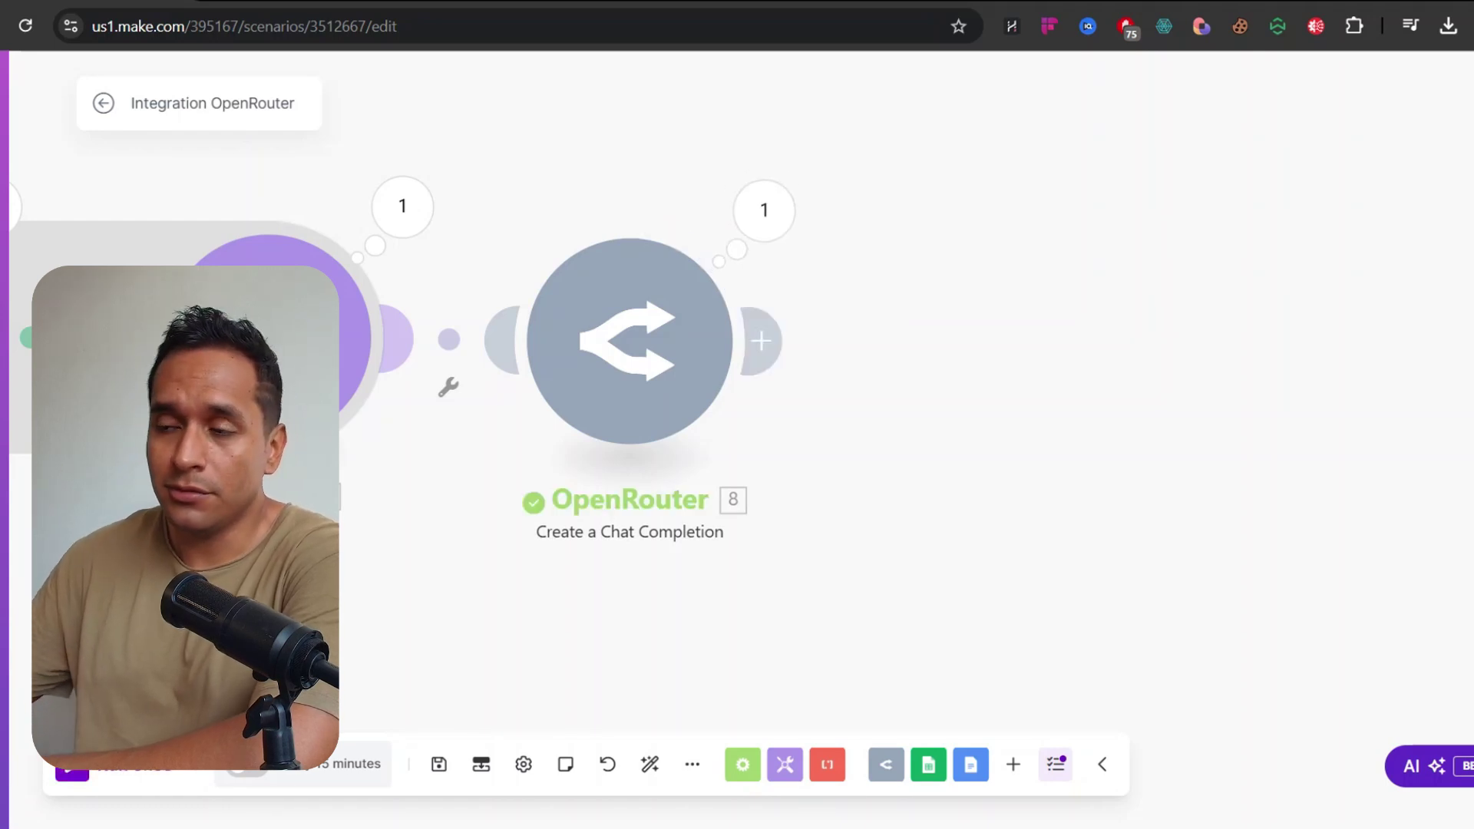
# Read the new warranty-approval reply in Choices > 1 > Message > Content
pyautogui.click(764, 211)
pyautogui.click(895, 562)
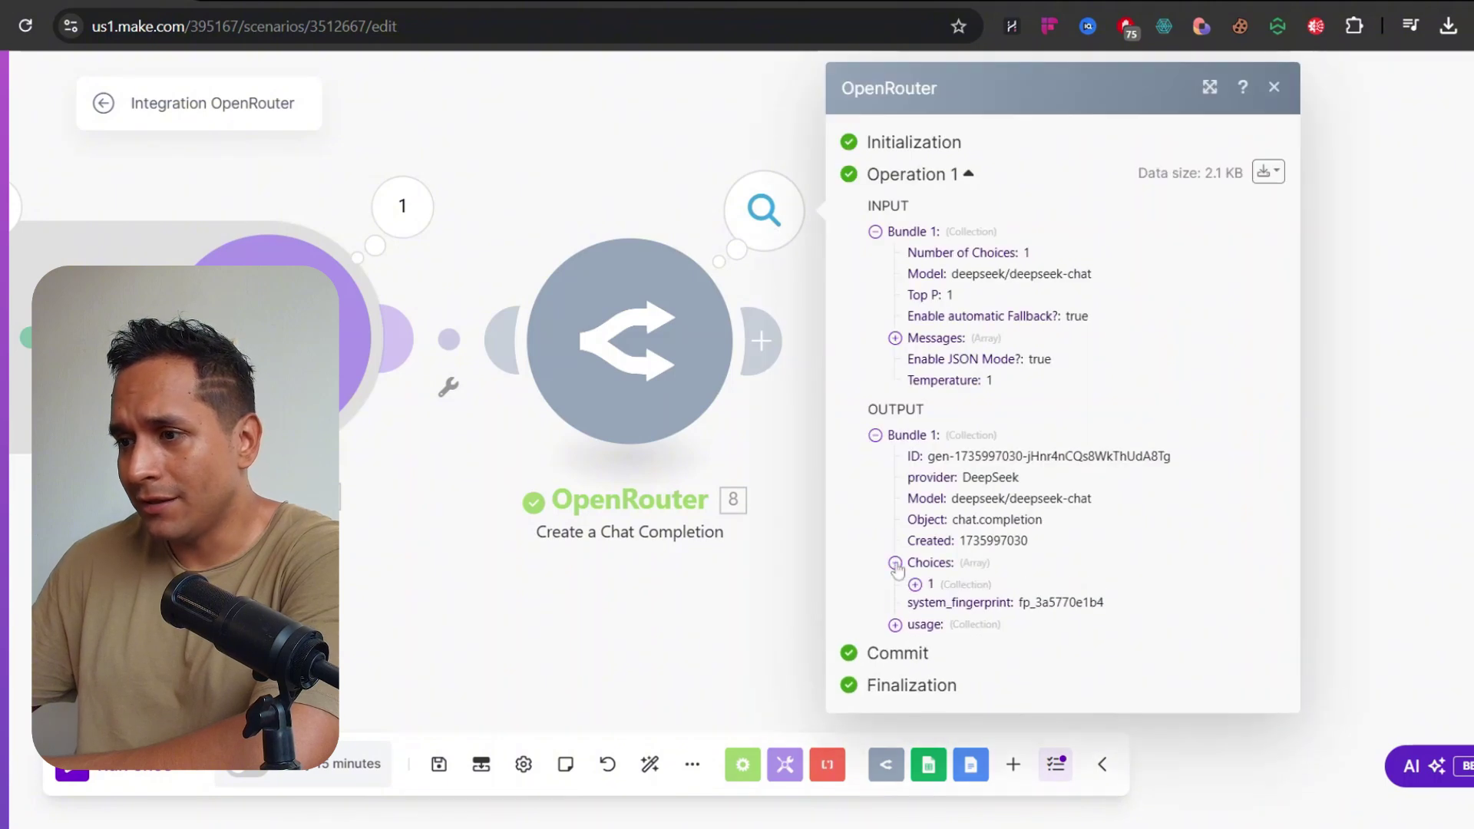
pyautogui.click(915, 585)
pyautogui.click(935, 670)
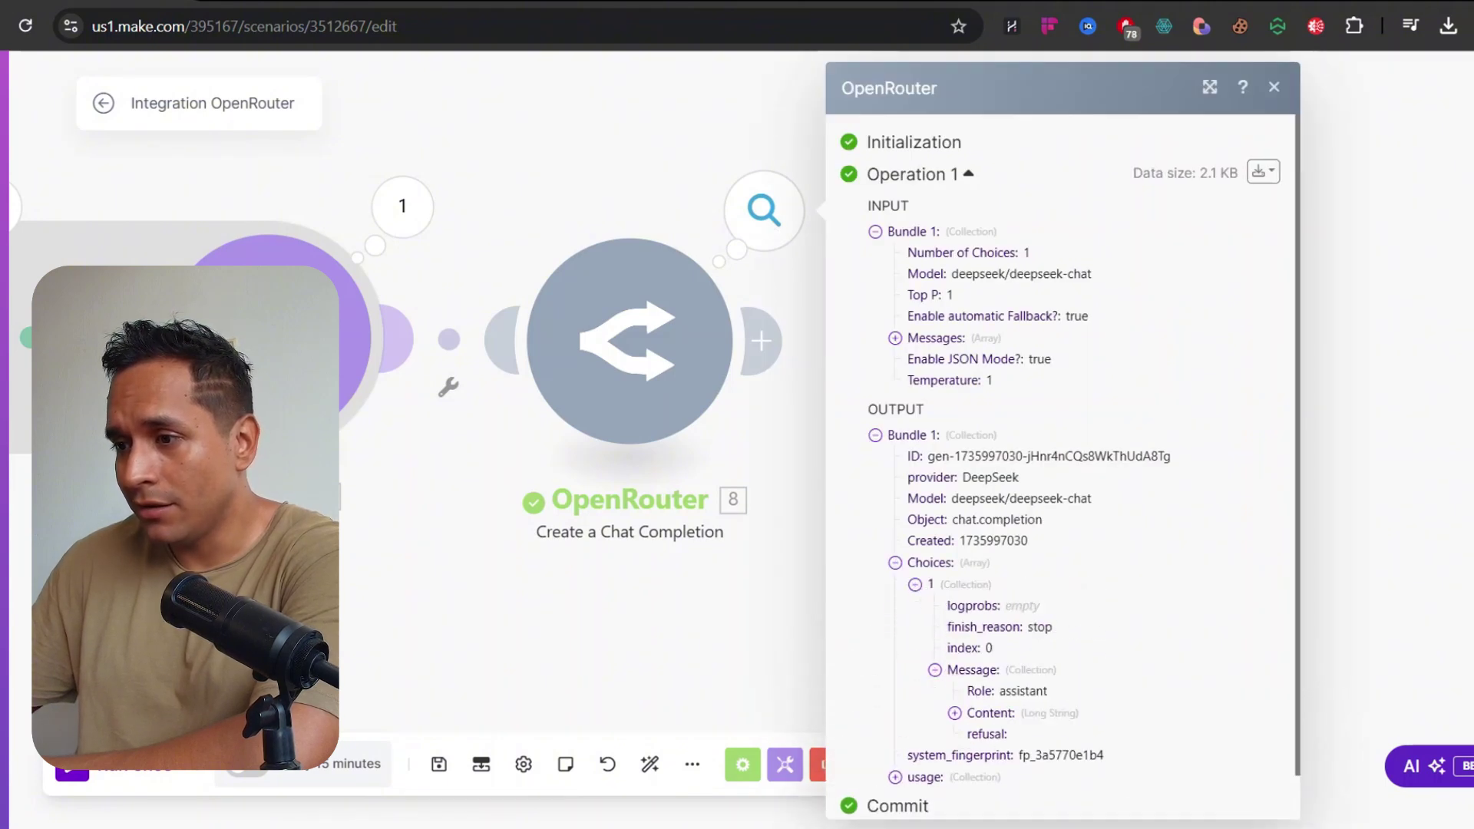
pyautogui.click(955, 712)
pyautogui.scroll(-4, 964, 710)
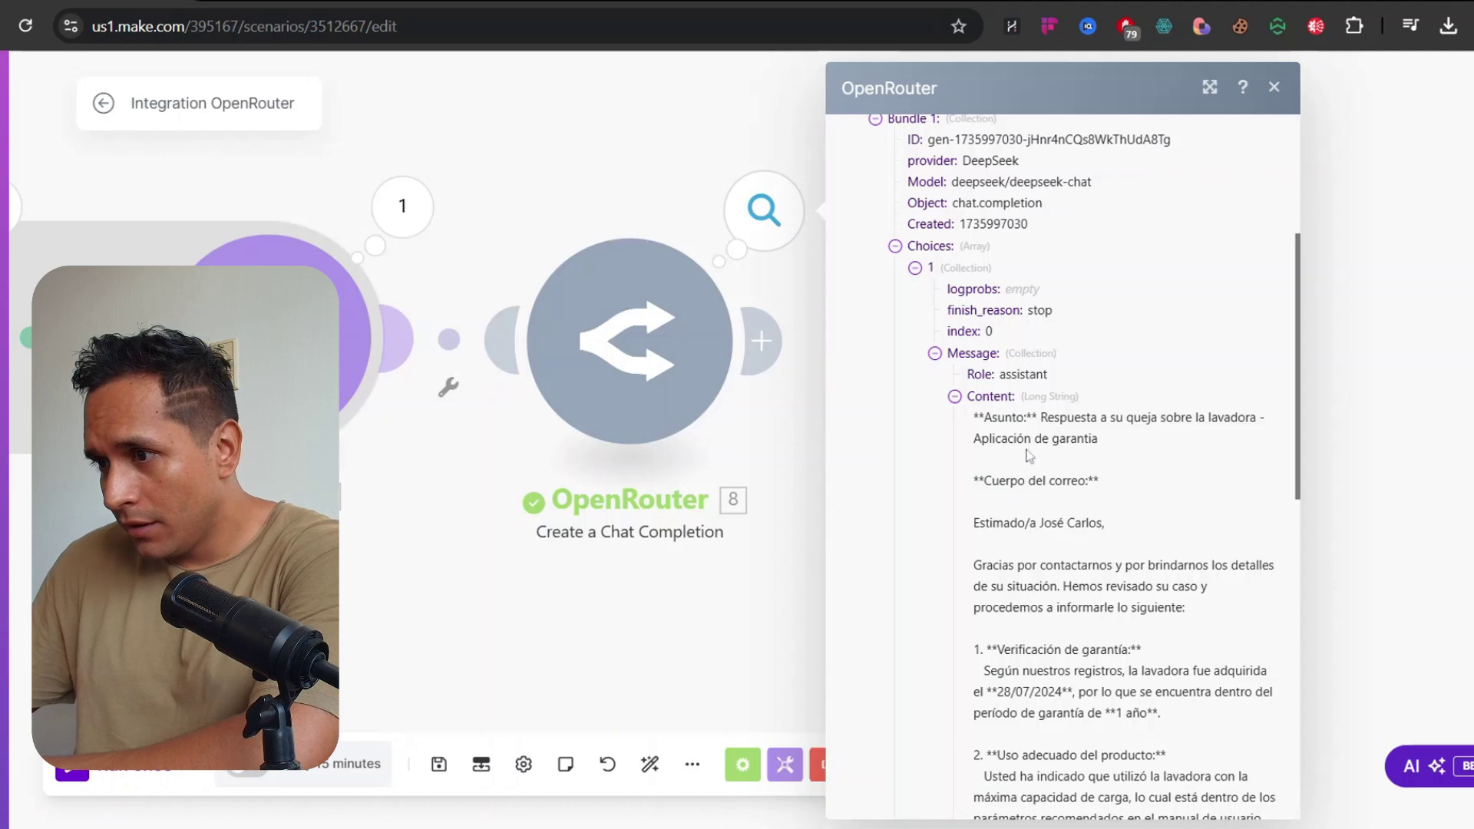
pyautogui.scroll(-9, 1029, 457)
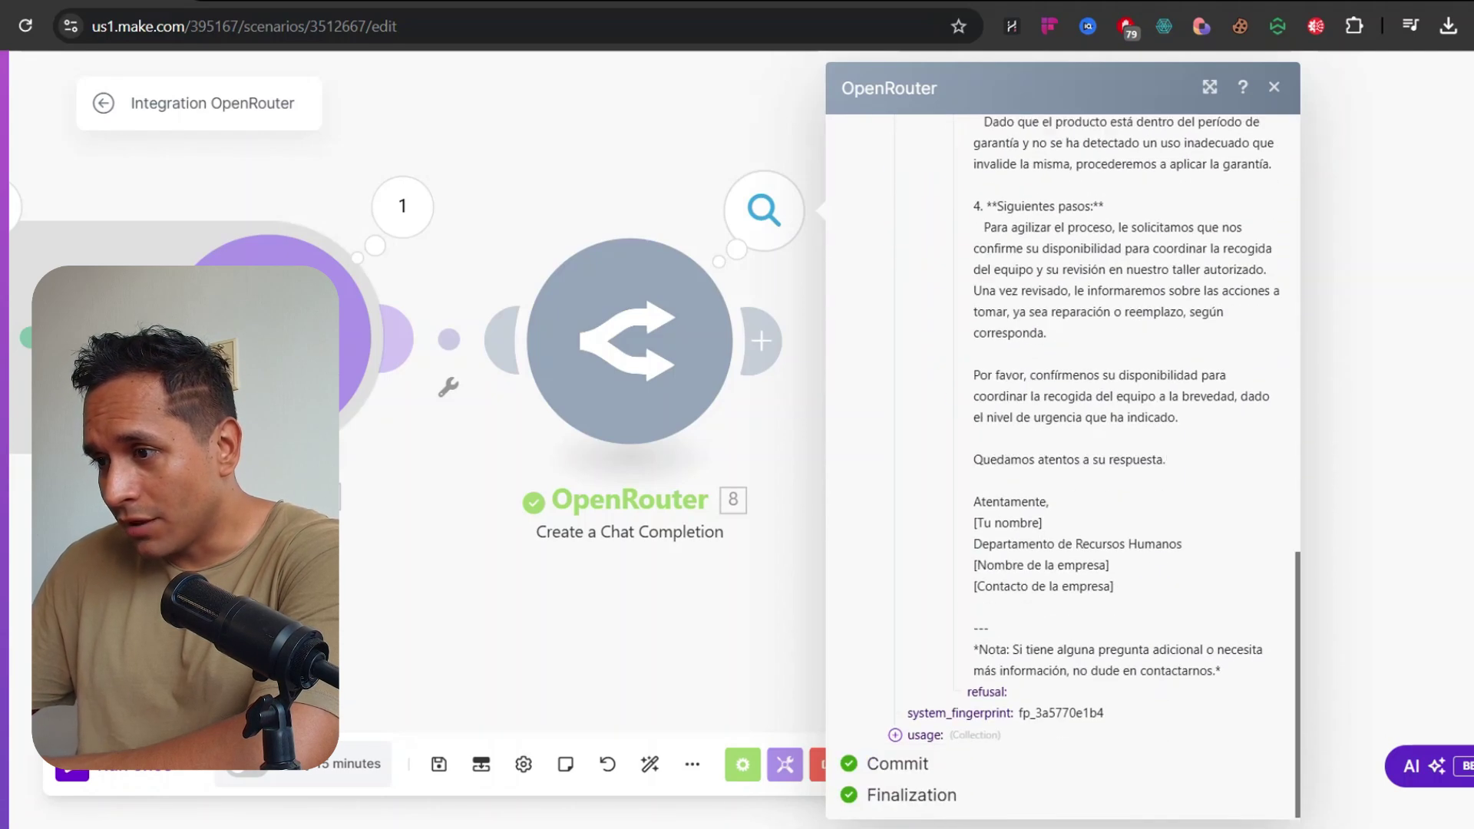
pyautogui.click(674, 174)
pyautogui.click(641, 323)
# Append a JSON-format requirement with the pasted asunto/texto example to the prompt and save
pyautogui.scroll(-6, 1104, 515)
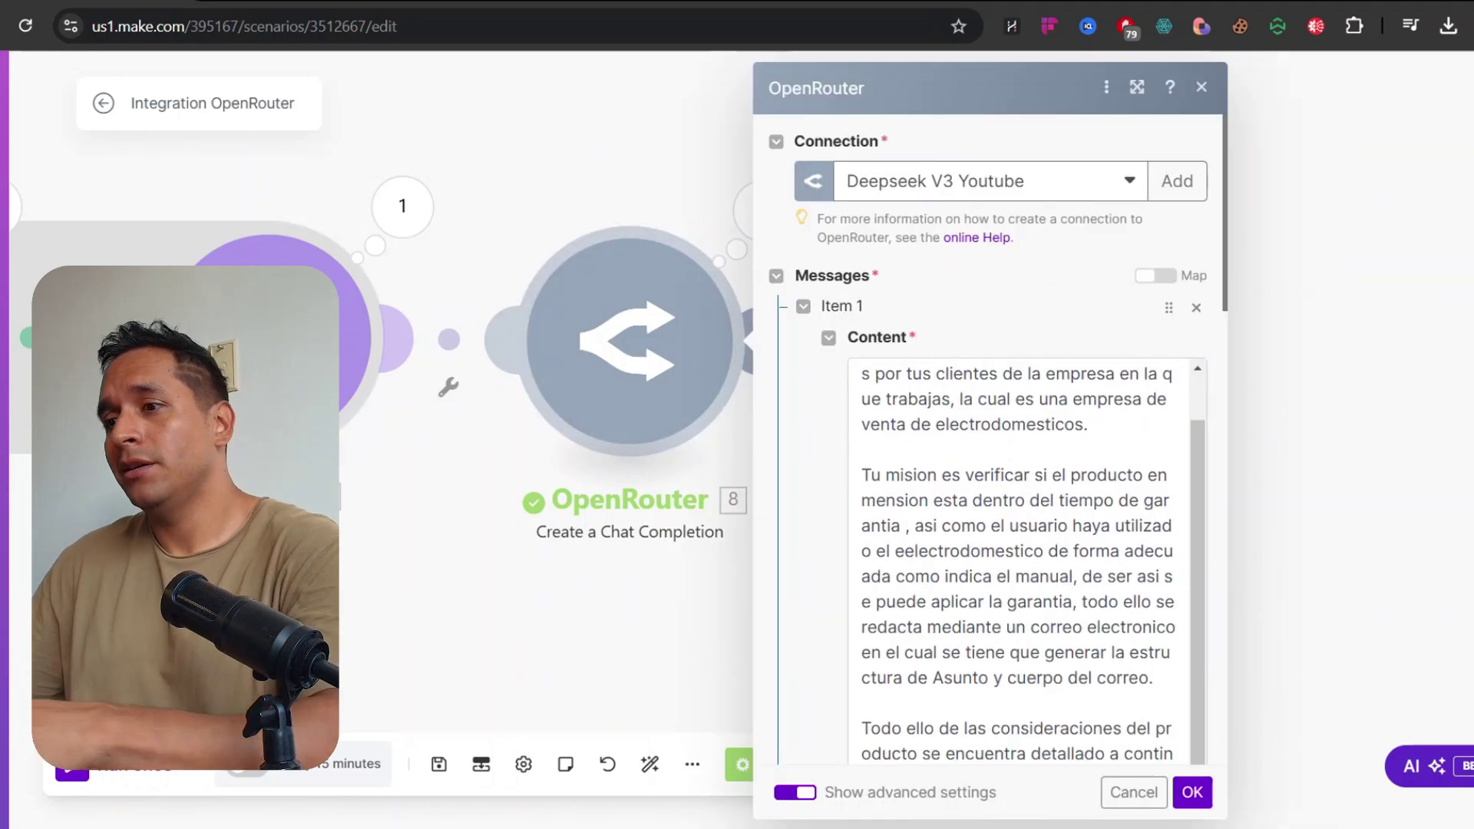
pyautogui.click(981, 385)
pyautogui.press('Return')
pyautogui.press('Return')
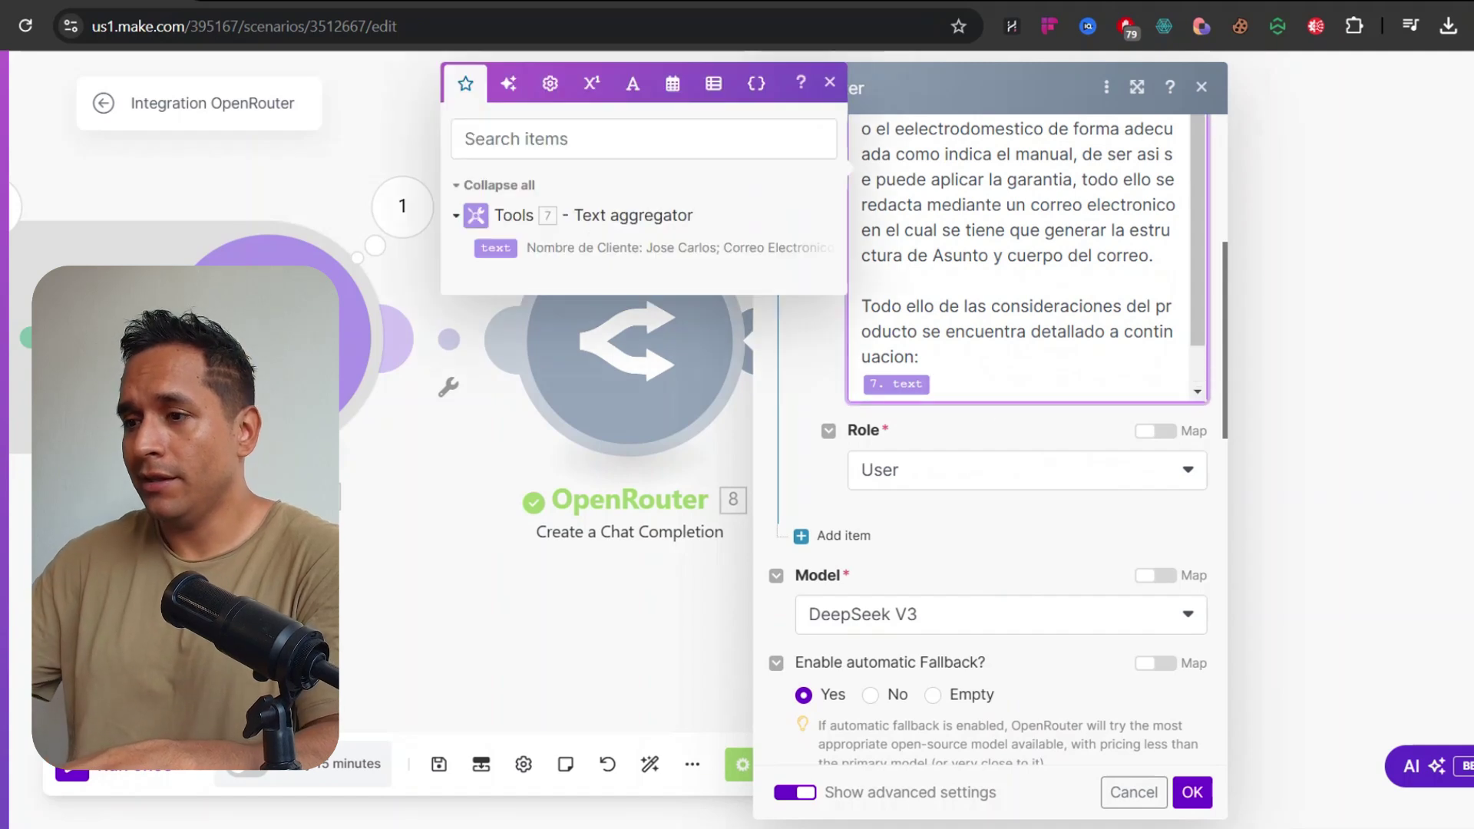
pyautogui.write('La estructura de respuesta d')
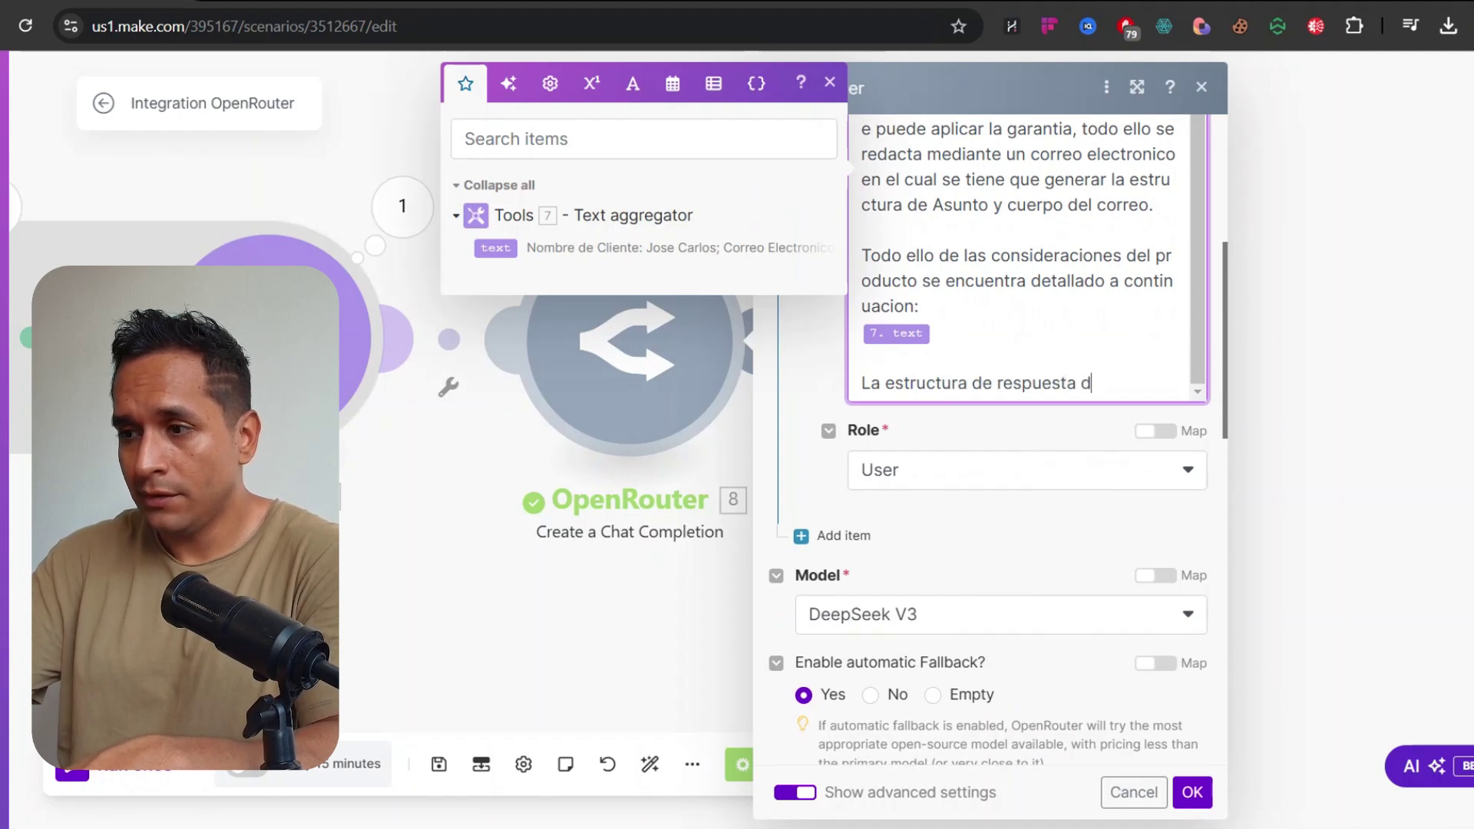
pyautogui.write('estar en ')
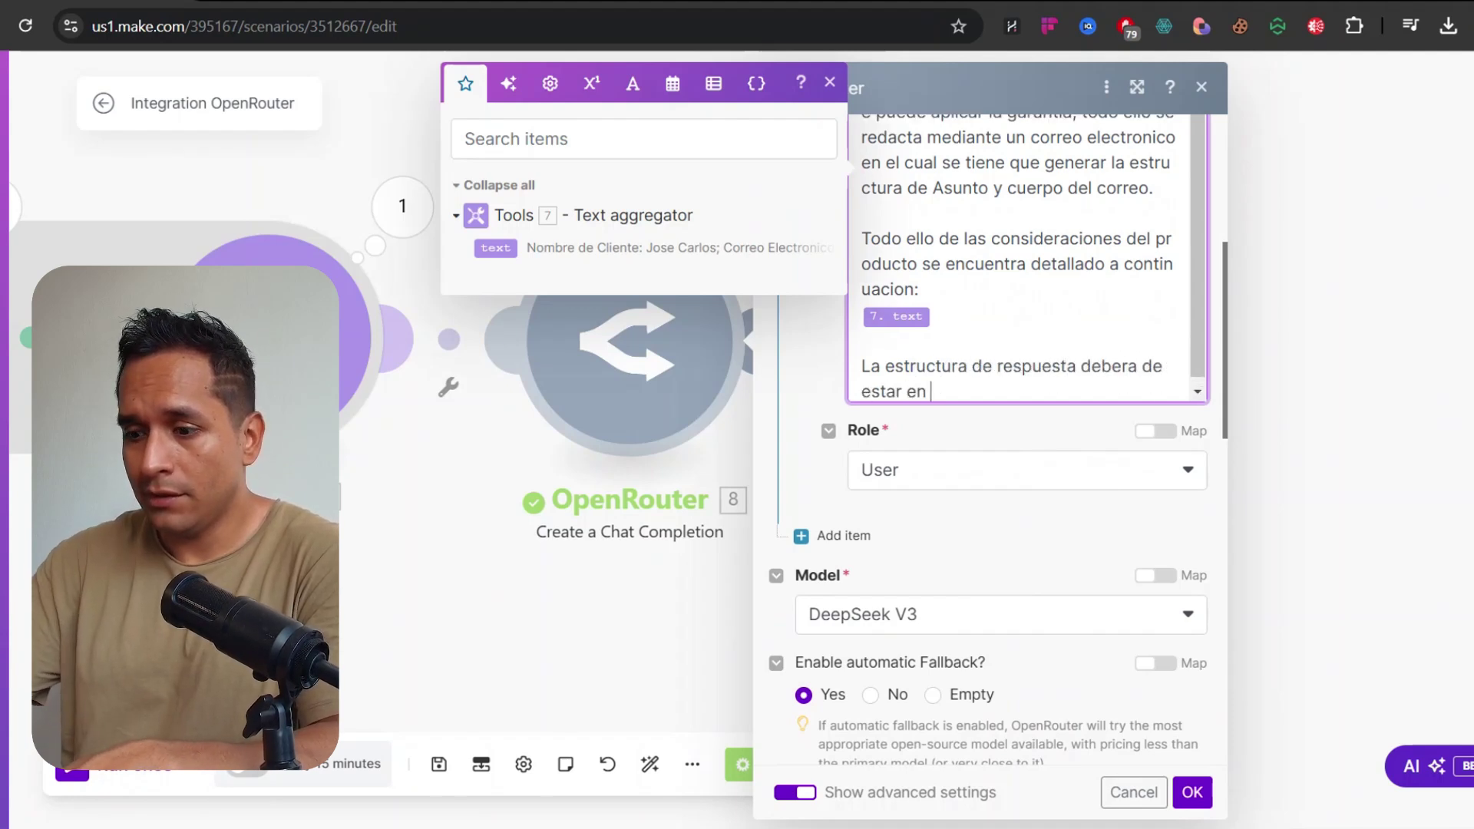
pyautogui.write('un formato JSON, siguiendo')
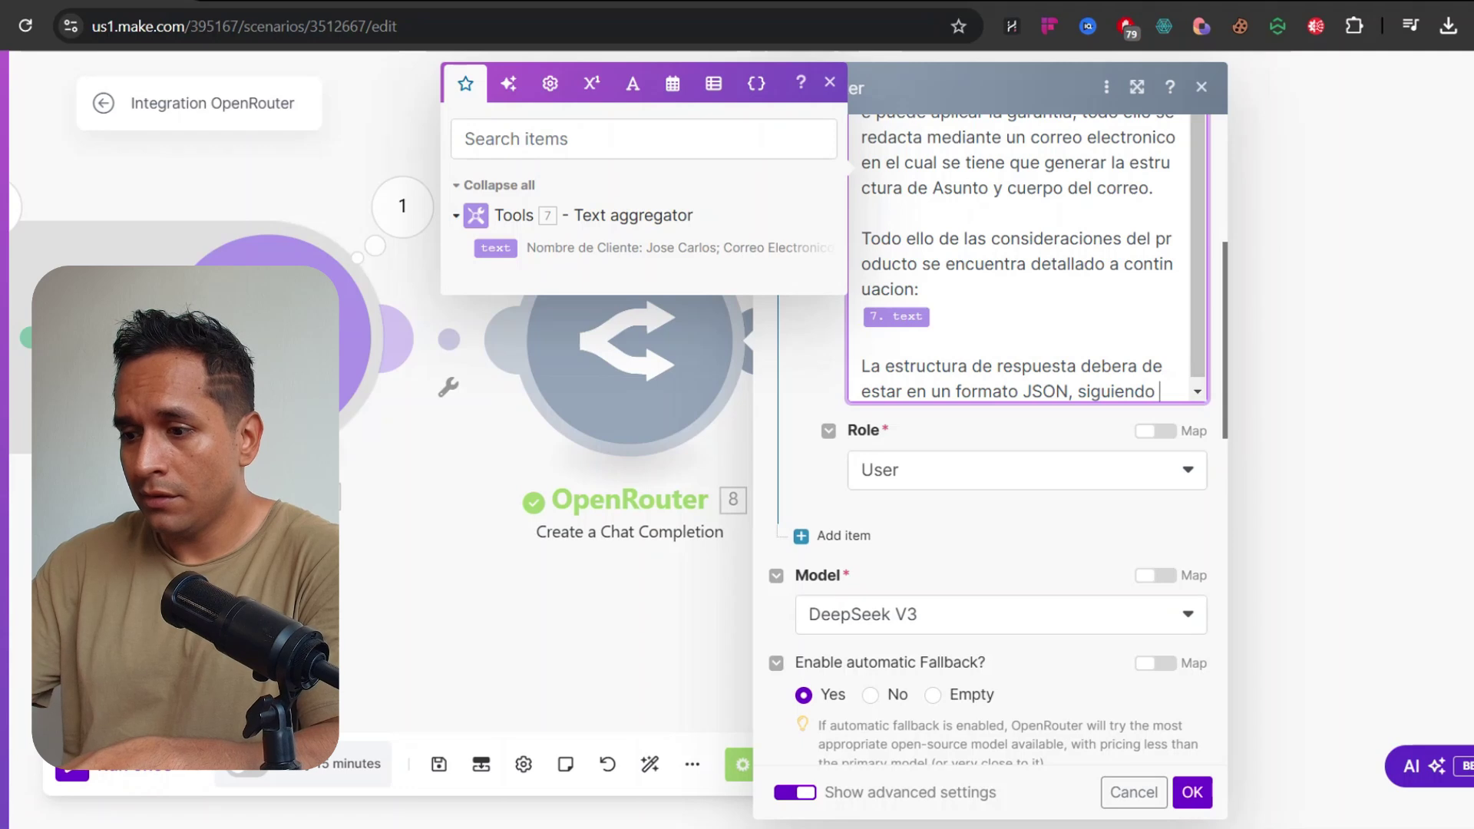
pyautogui.write('la siguiente estructura:')
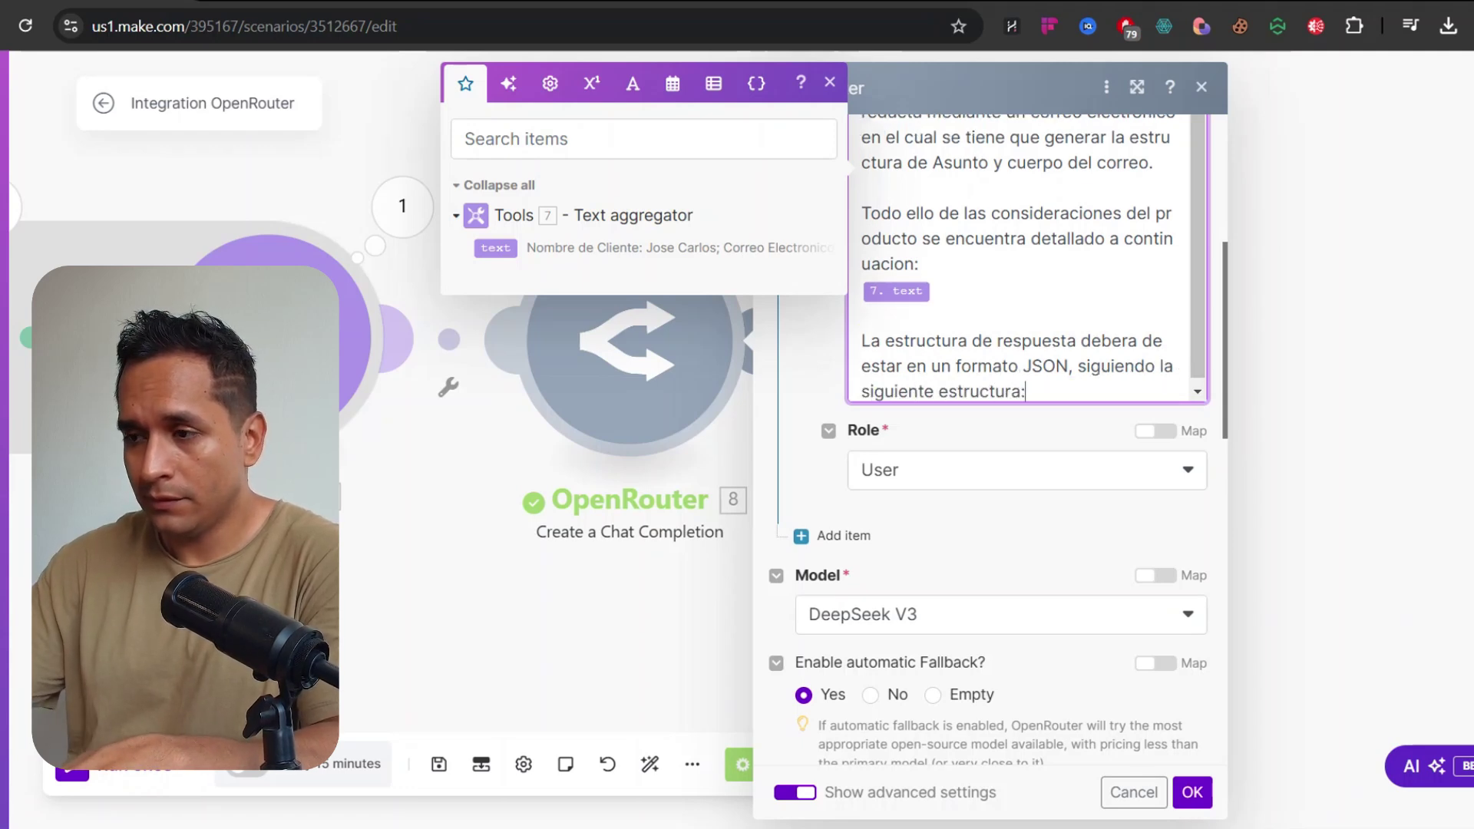
pyautogui.press('Return')
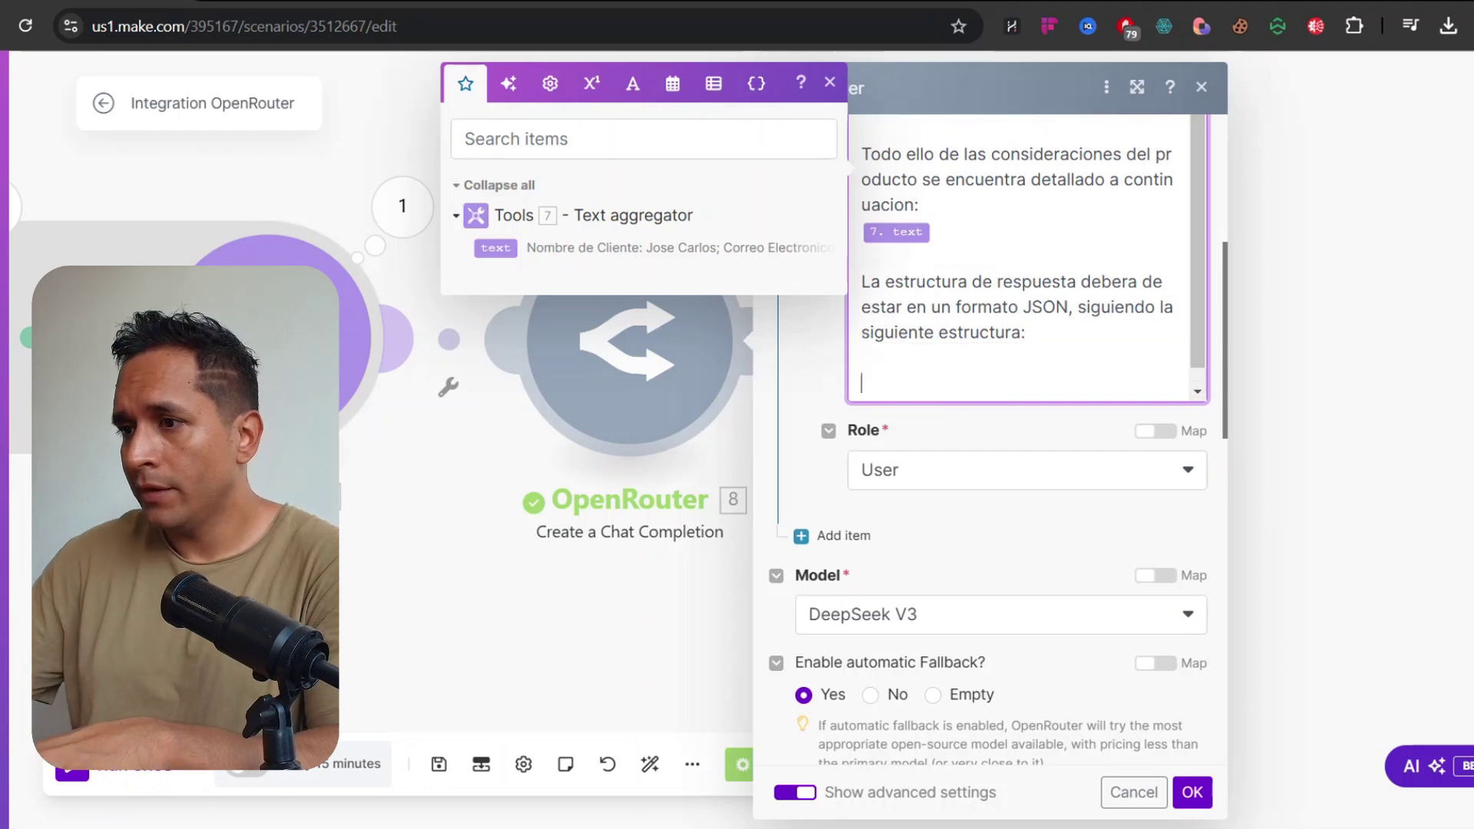
pyautogui.write('{   "asunto": "Problema con el producto adquirido",   "texto": "La lavadora no enciende después de instalarla. Solicito visita técnica urgente para resolver el problema." }')
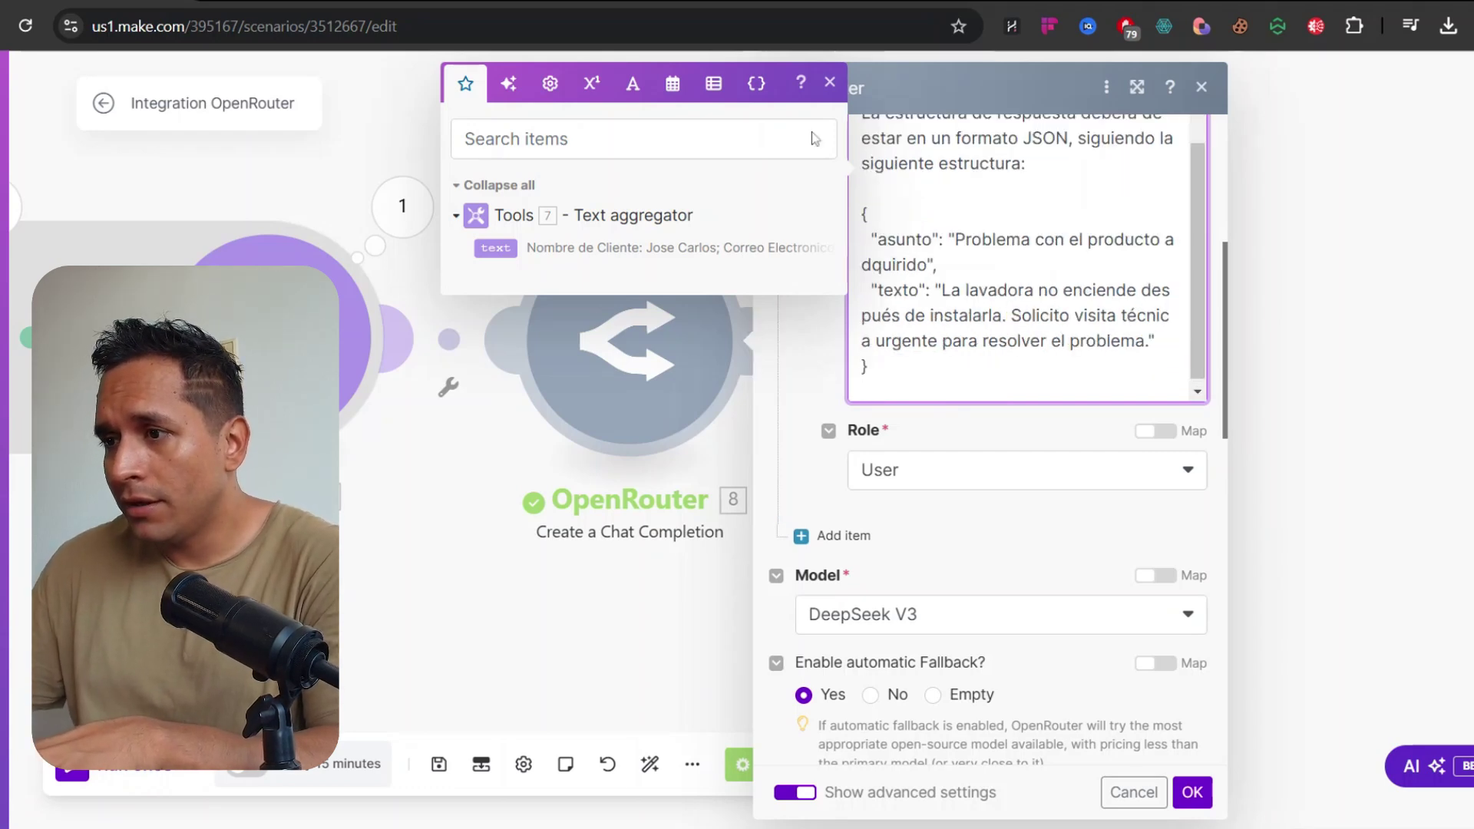
pyautogui.click(832, 84)
pyautogui.click(933, 240)
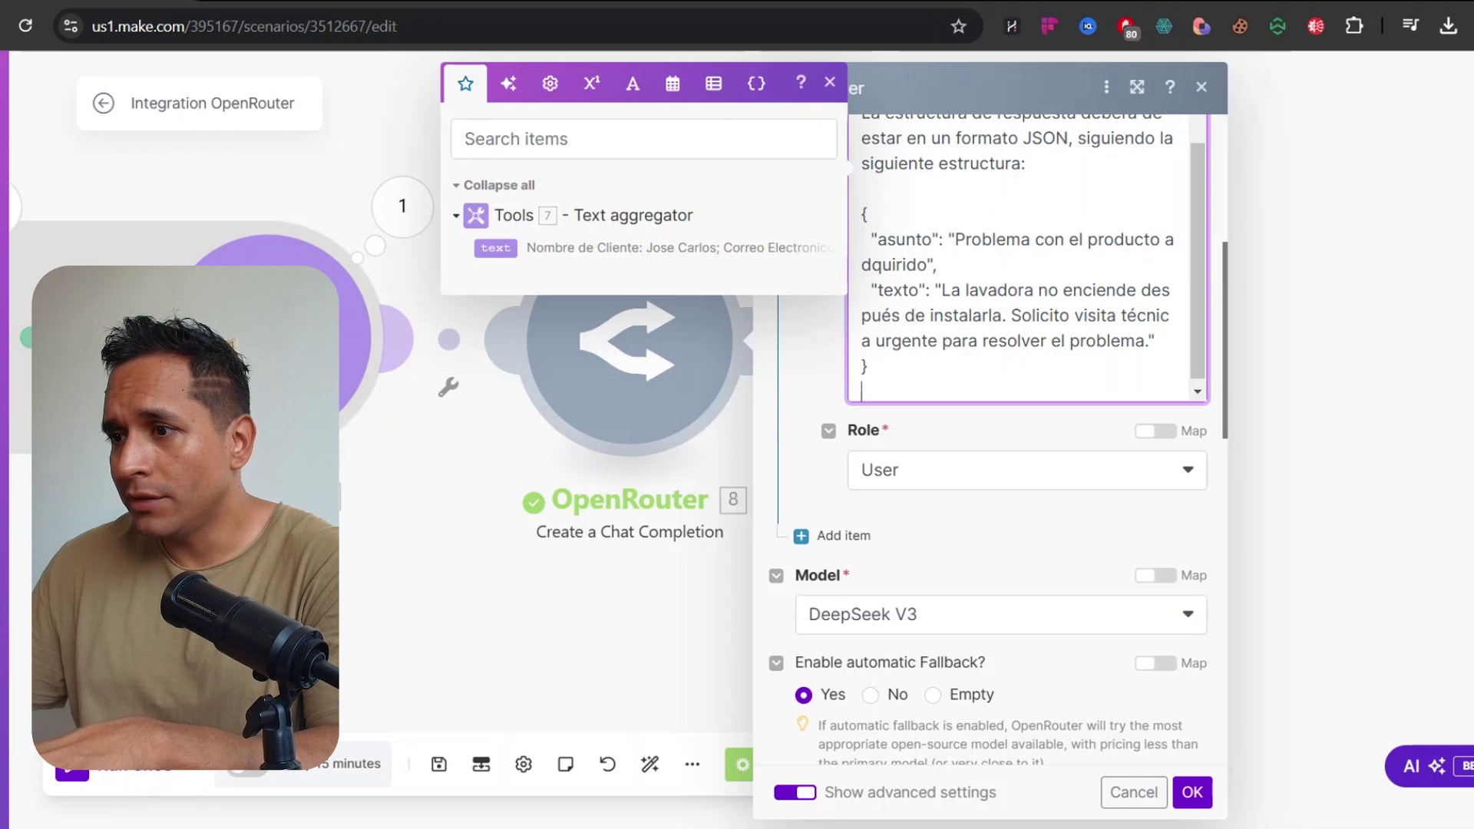
pyautogui.click(1194, 795)
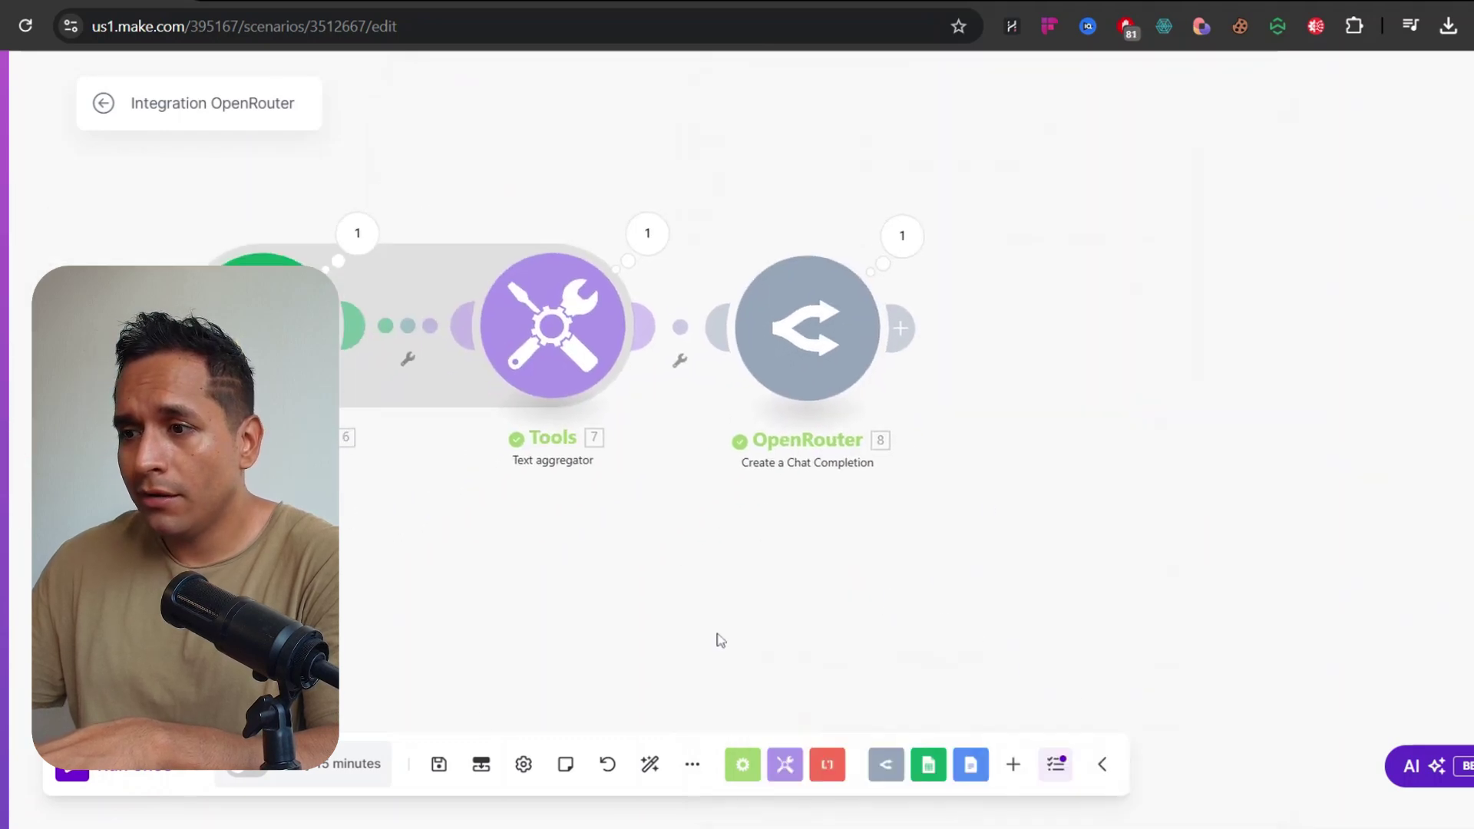
# Run once and read OpenRouter's JSON reply with asunto 'Revisión de garantía para lavadora adquirida'
pyautogui.click(112, 777)
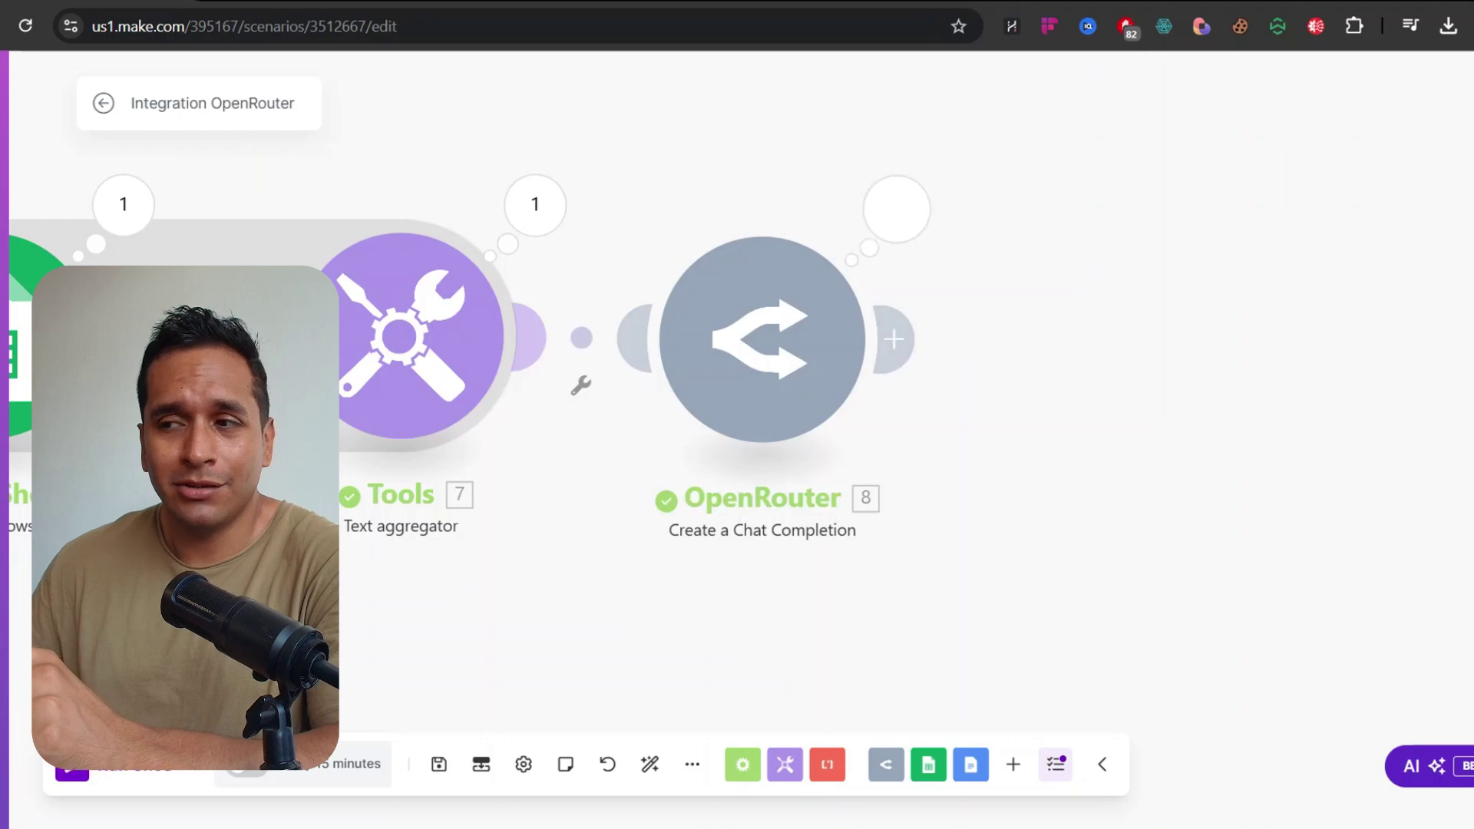
pyautogui.click(896, 208)
pyautogui.click(1028, 563)
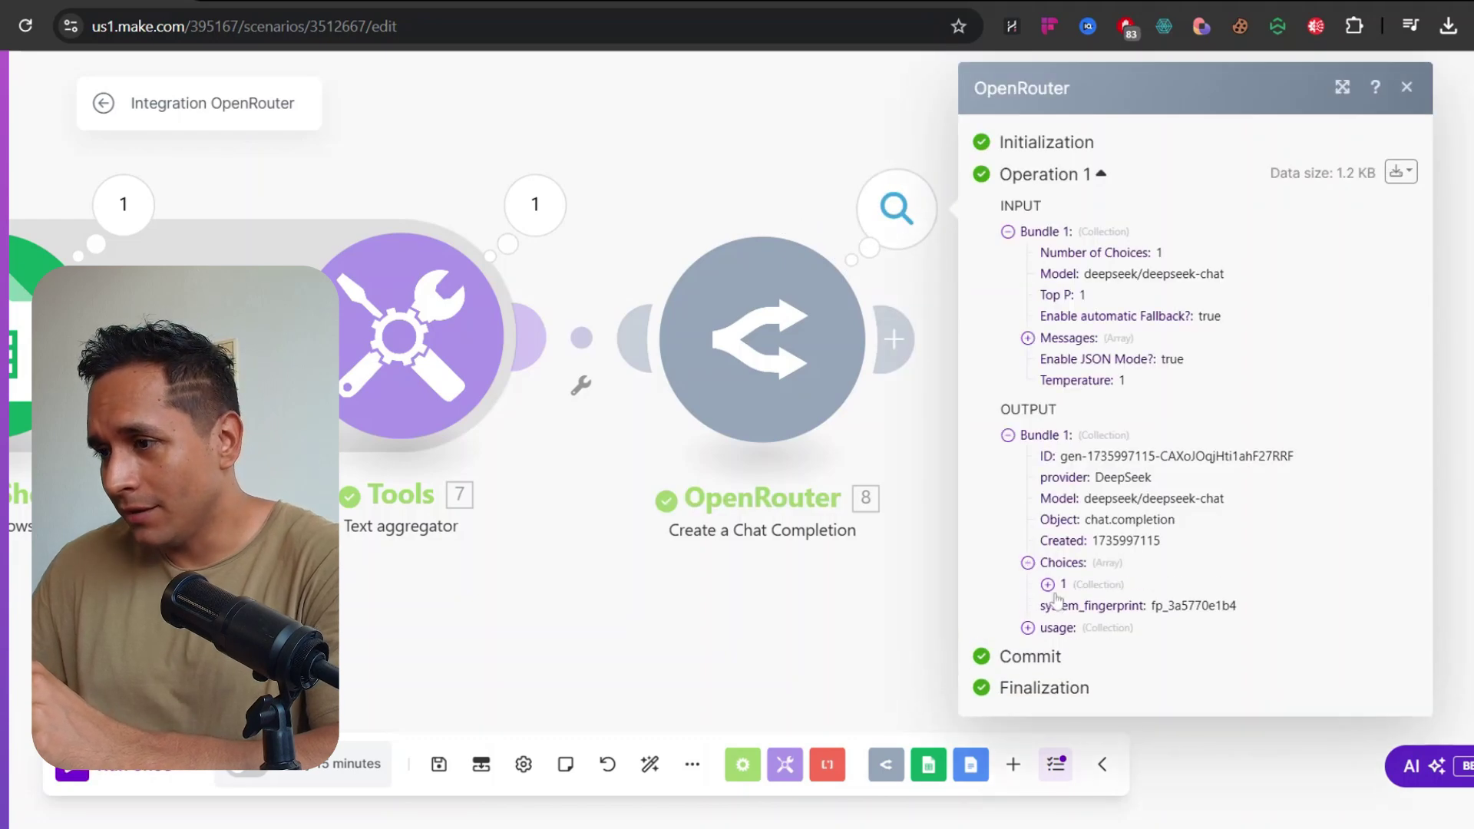
pyautogui.click(1047, 584)
pyautogui.click(1067, 669)
pyautogui.scroll(-4, 1105, 614)
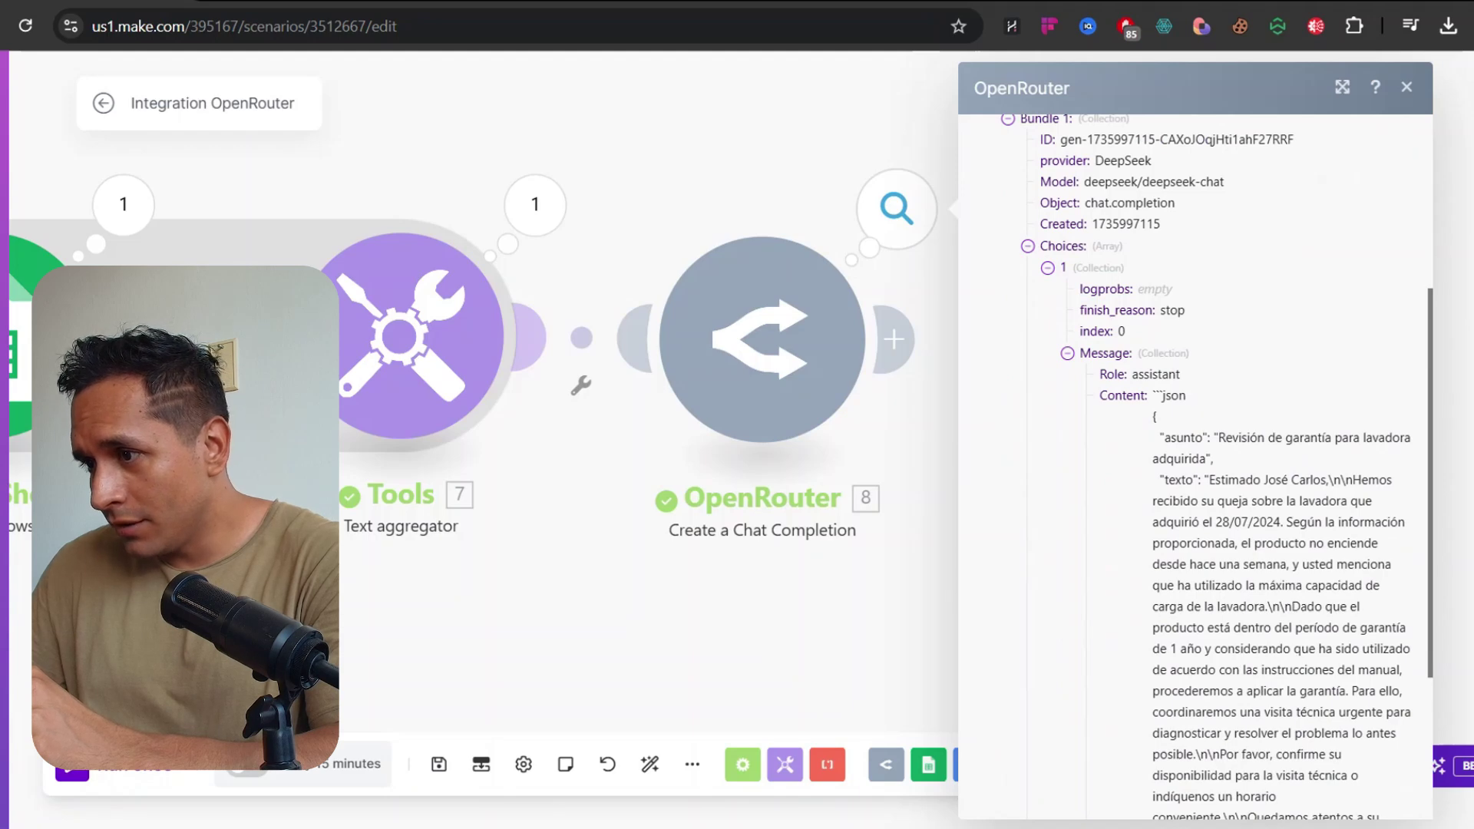
pyautogui.scroll(-3, 1196, 466)
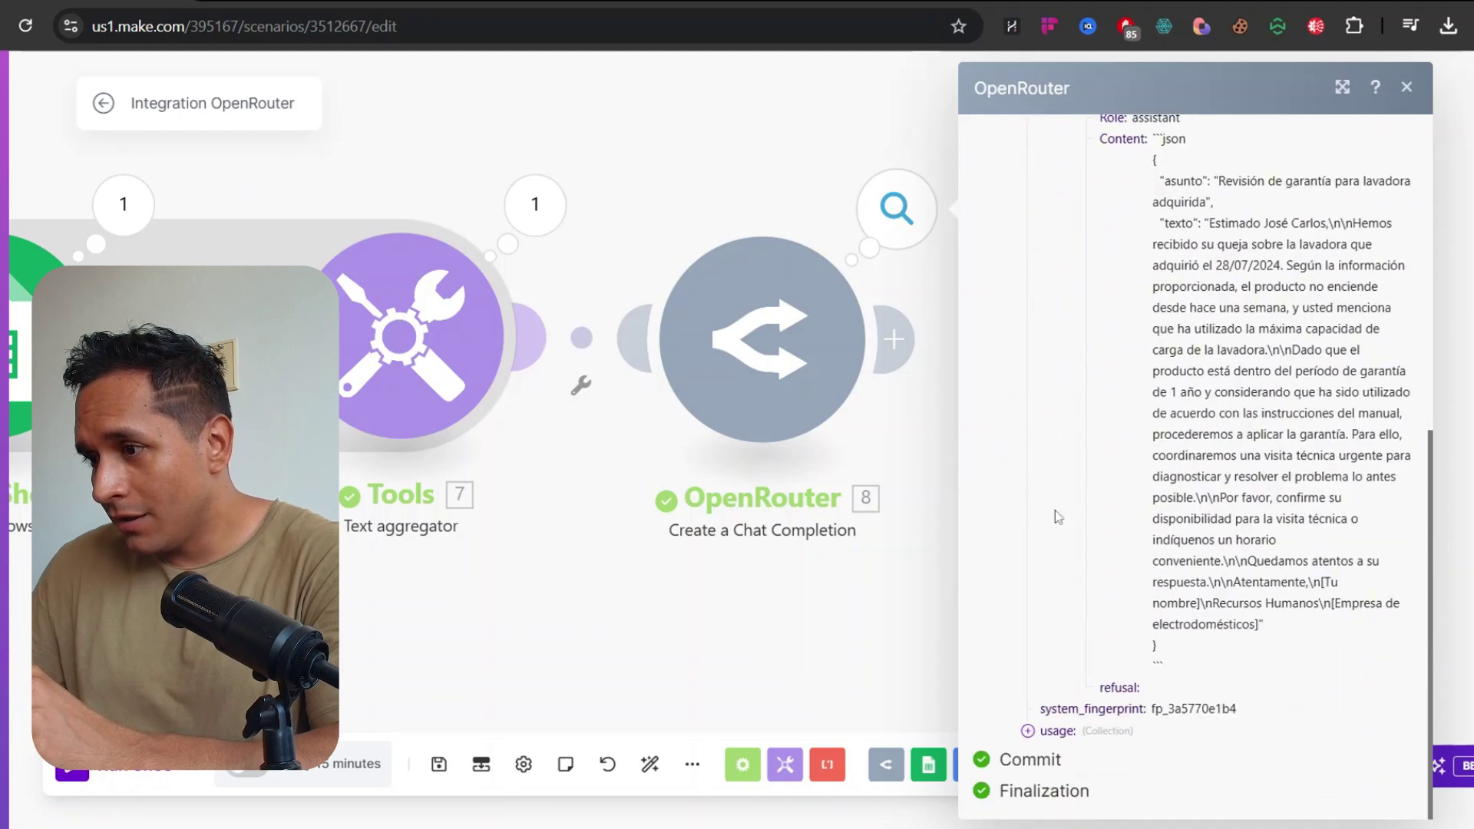
pyautogui.click(651, 147)
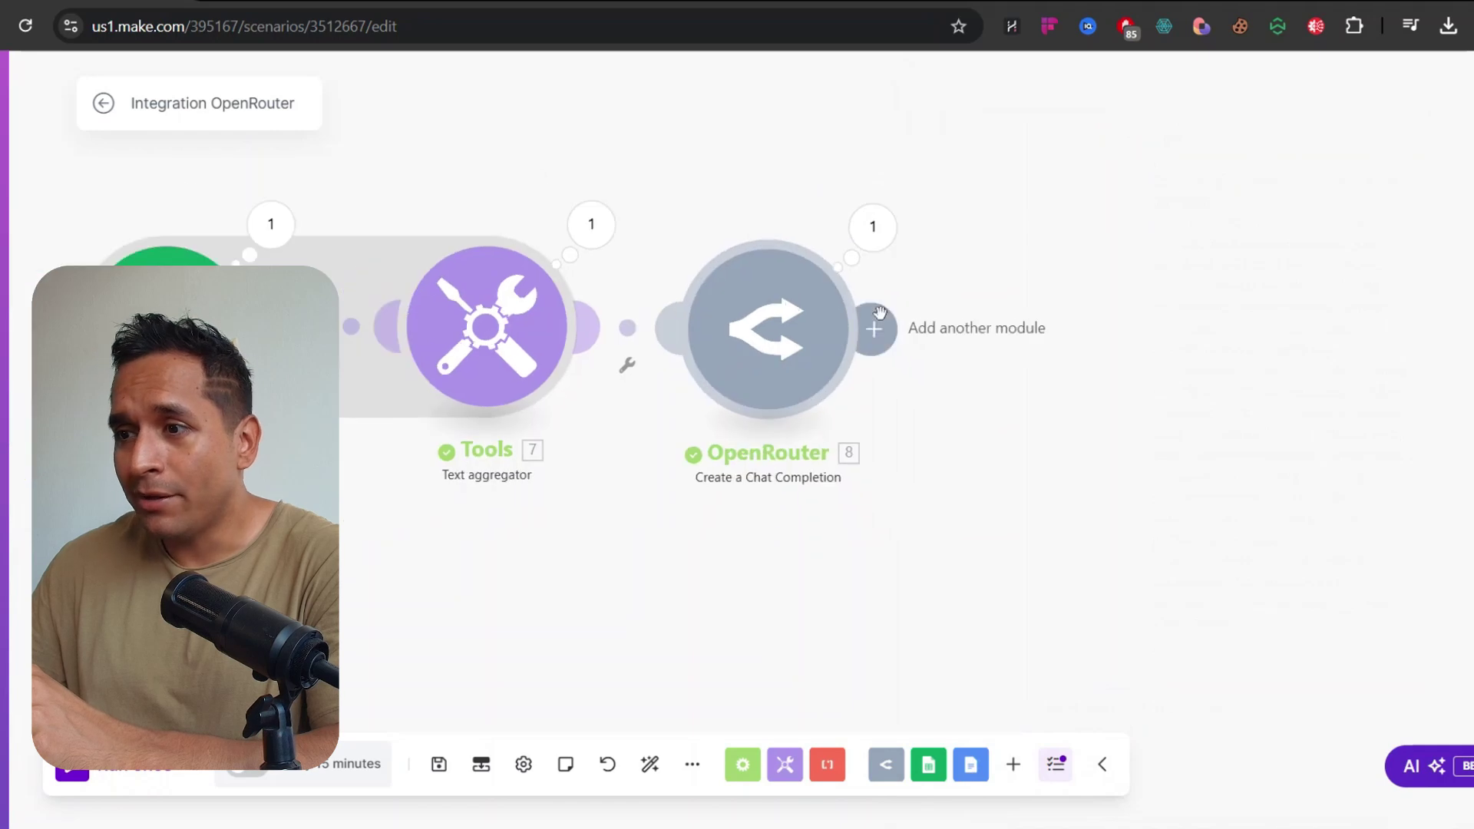
# Add a Parse JSON module after OpenRouter, mapping 8. Choices[]: Message.Content into JSON string
pyautogui.click(881, 315)
pyautogui.write('json')
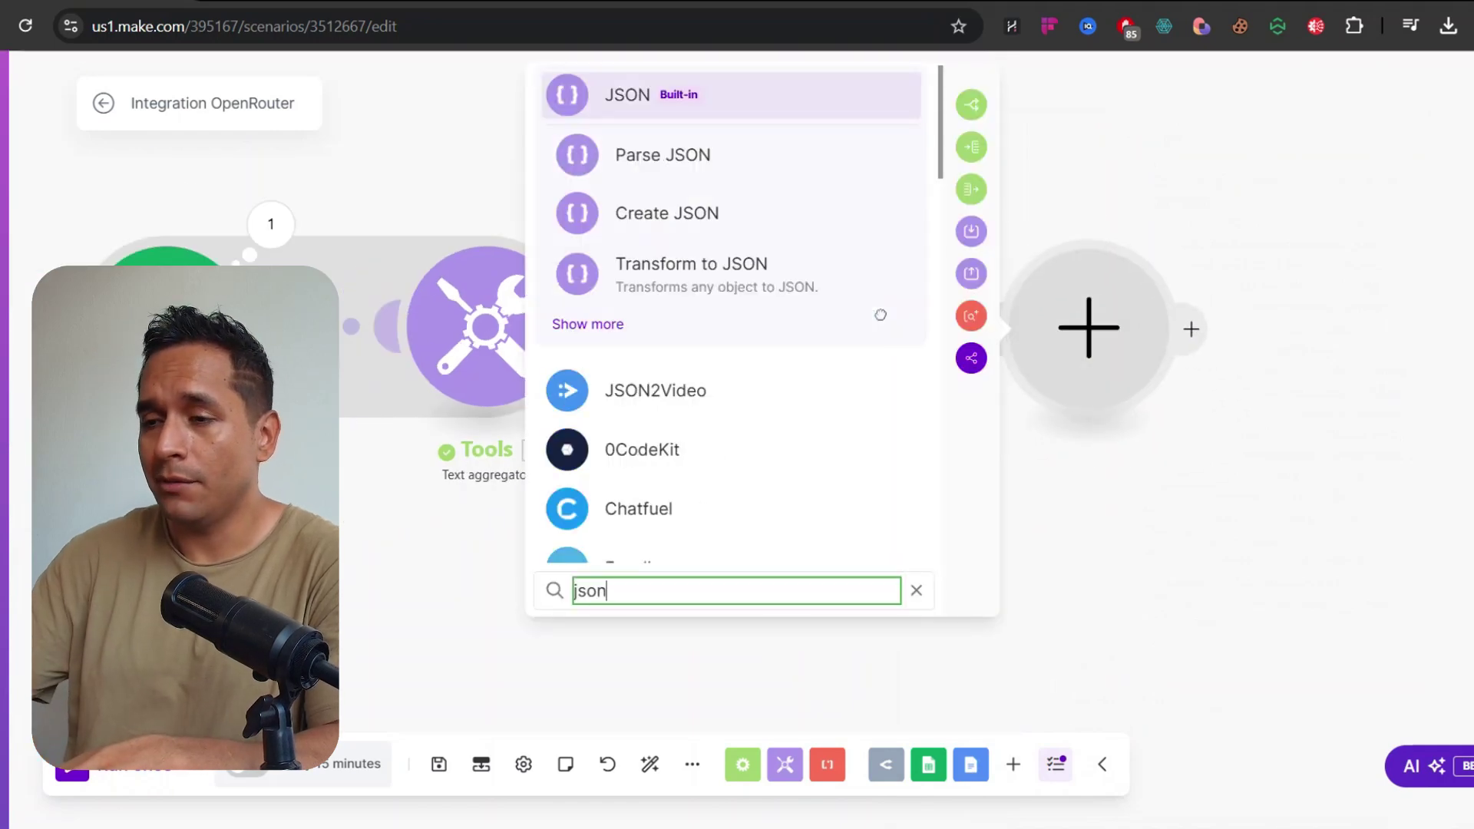
pyautogui.click(687, 161)
pyautogui.click(768, 421)
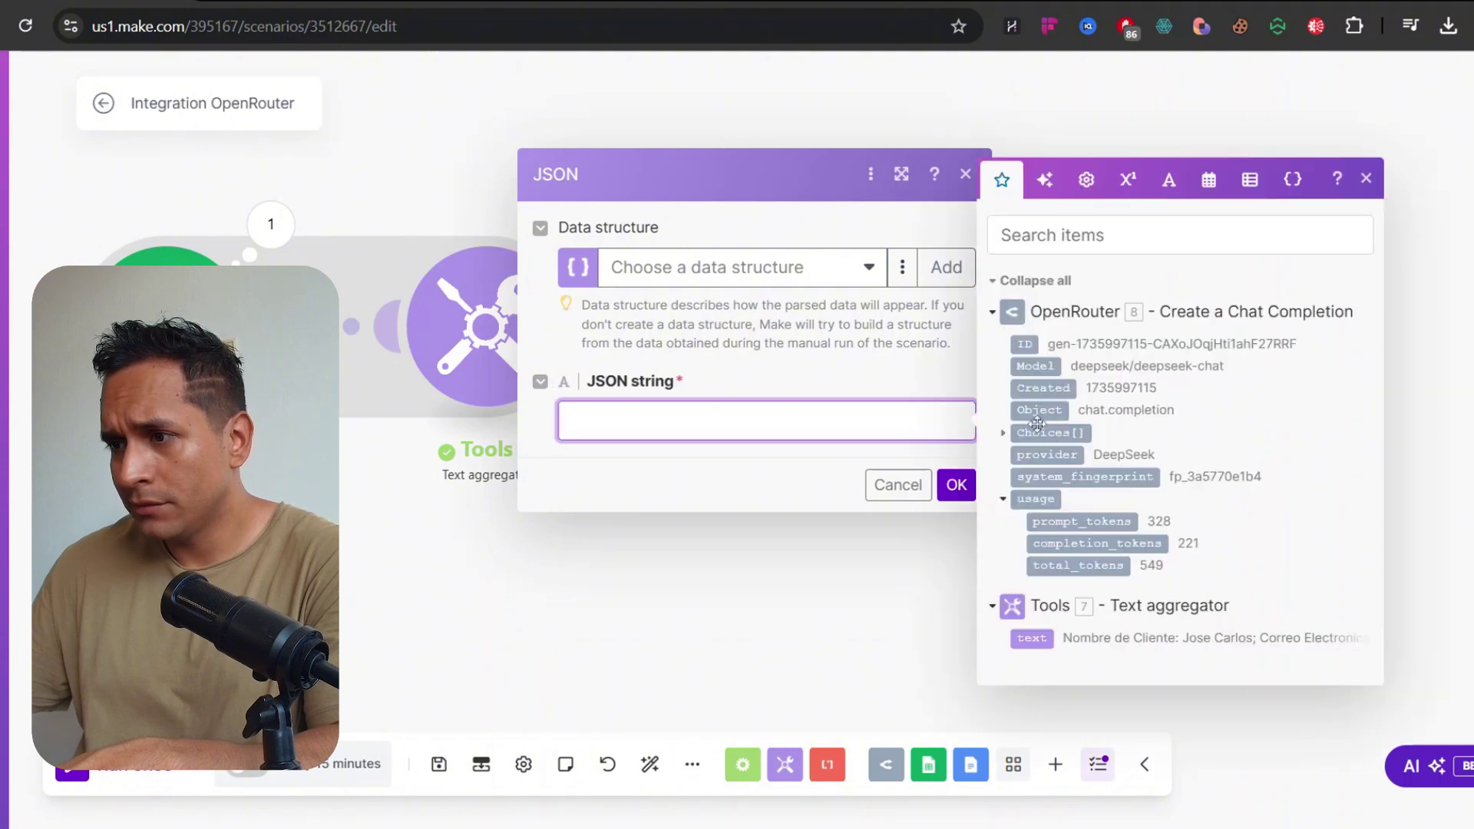
pyautogui.click(1007, 434)
pyautogui.click(1068, 420)
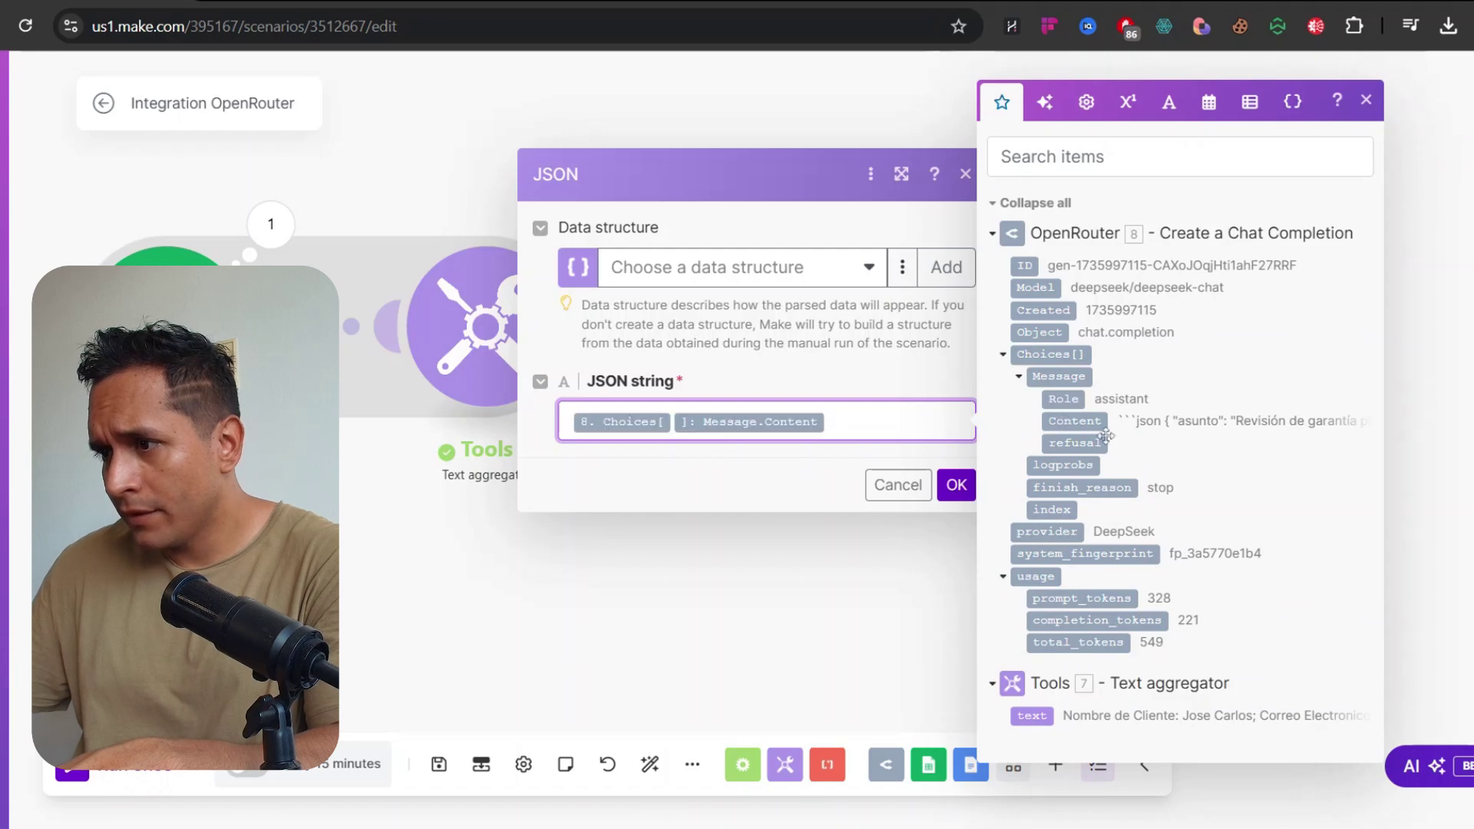
pyautogui.click(956, 484)
# Open OpenRouter's run results and expand Choices > 1
pyautogui.click(806, 261)
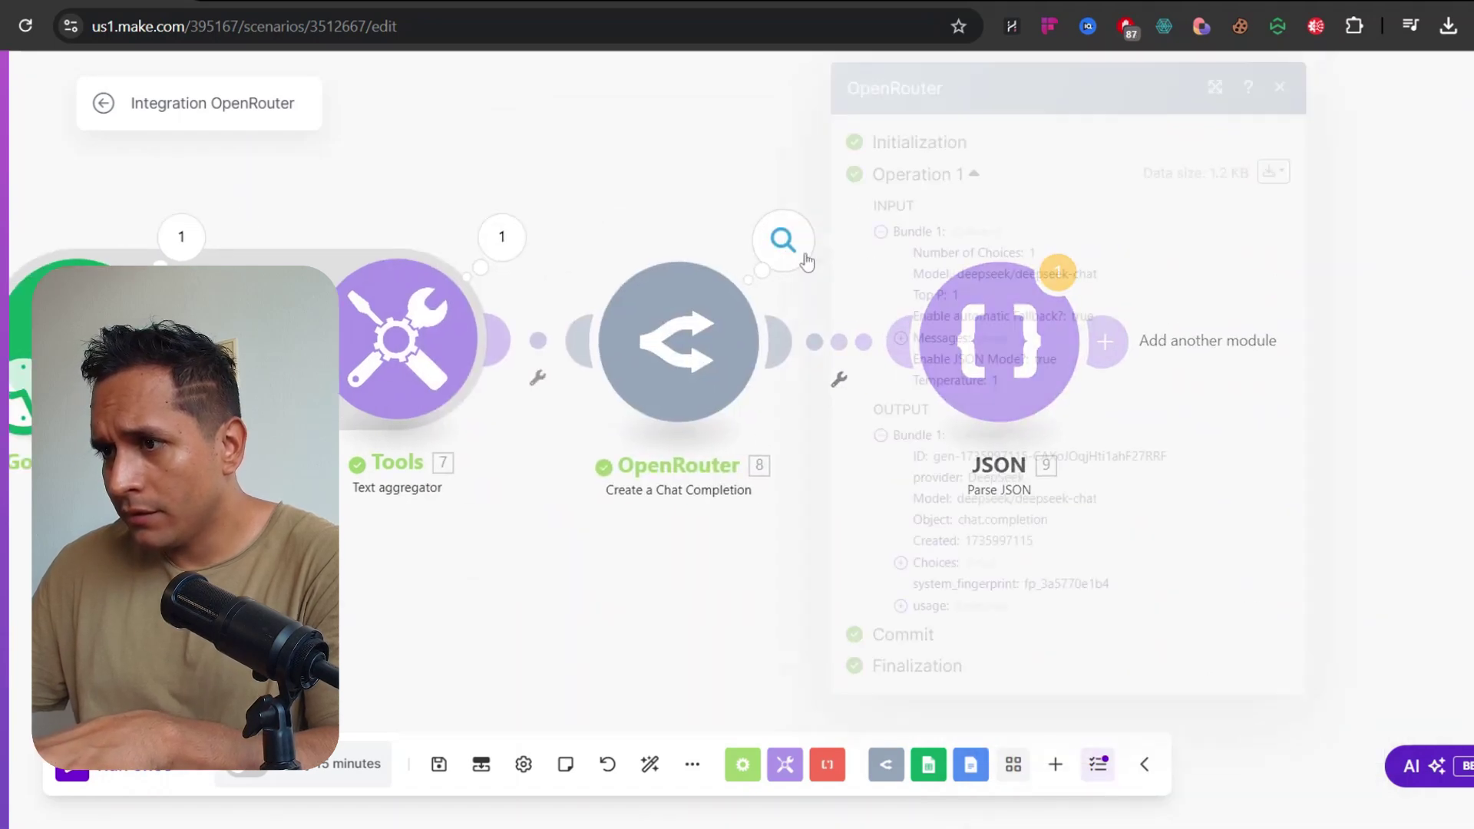
pyautogui.click(901, 563)
pyautogui.click(921, 585)
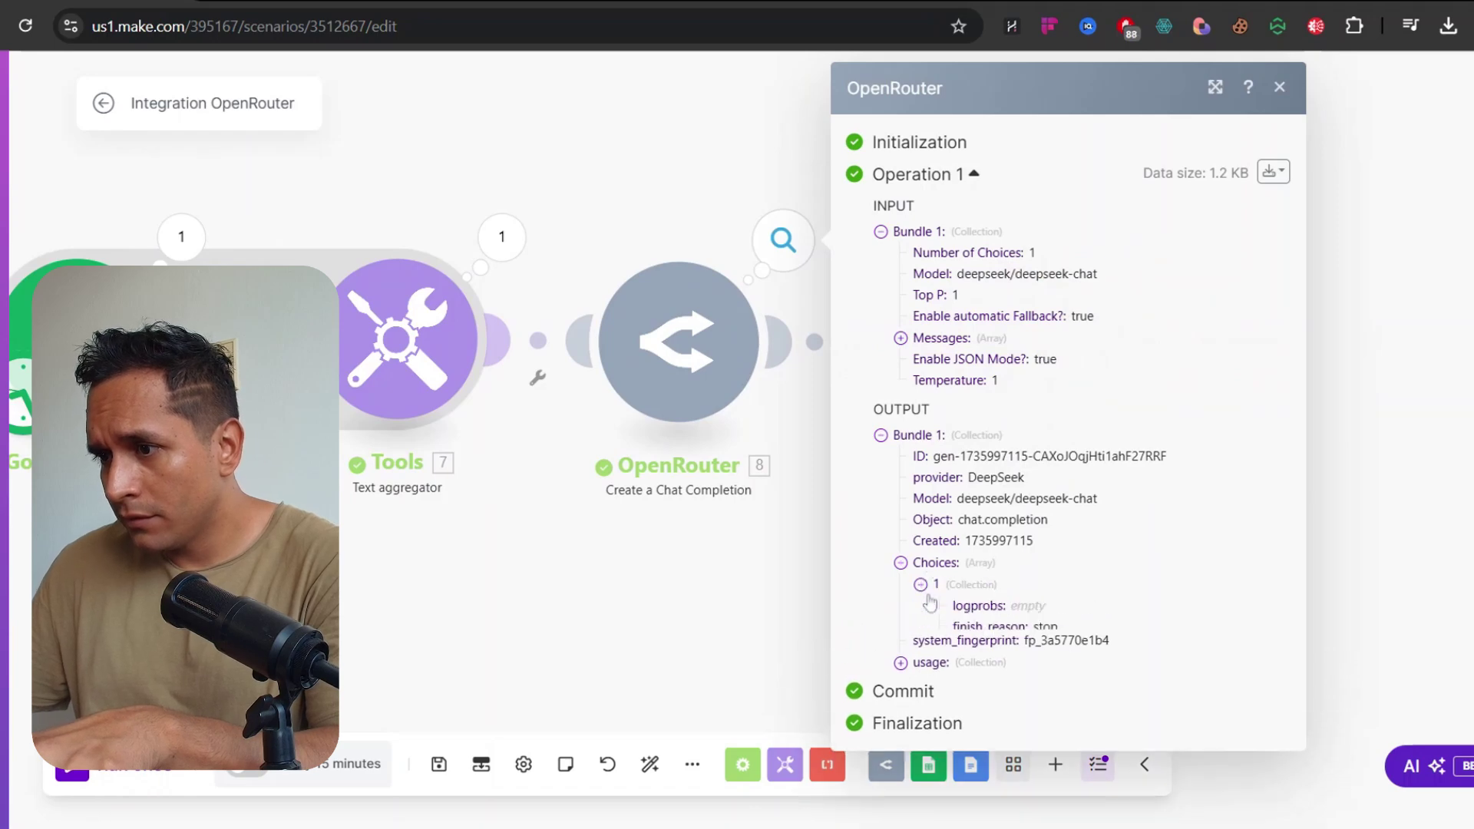
# Expand OpenRouter's reply Message to review the returned content
pyautogui.click(941, 670)
pyautogui.scroll(-4, 1067, 461)
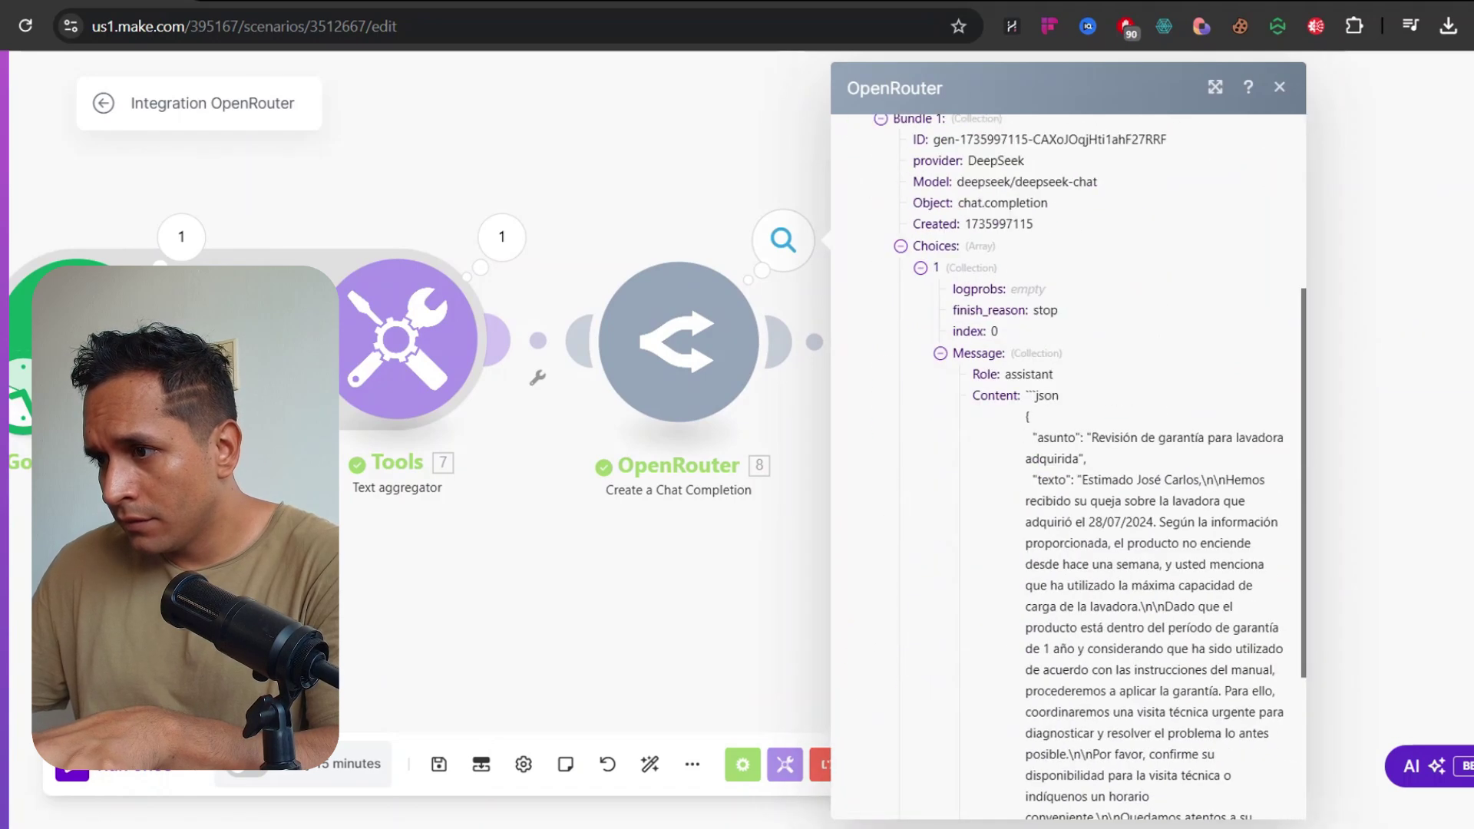
pyautogui.scroll(-3, 1068, 460)
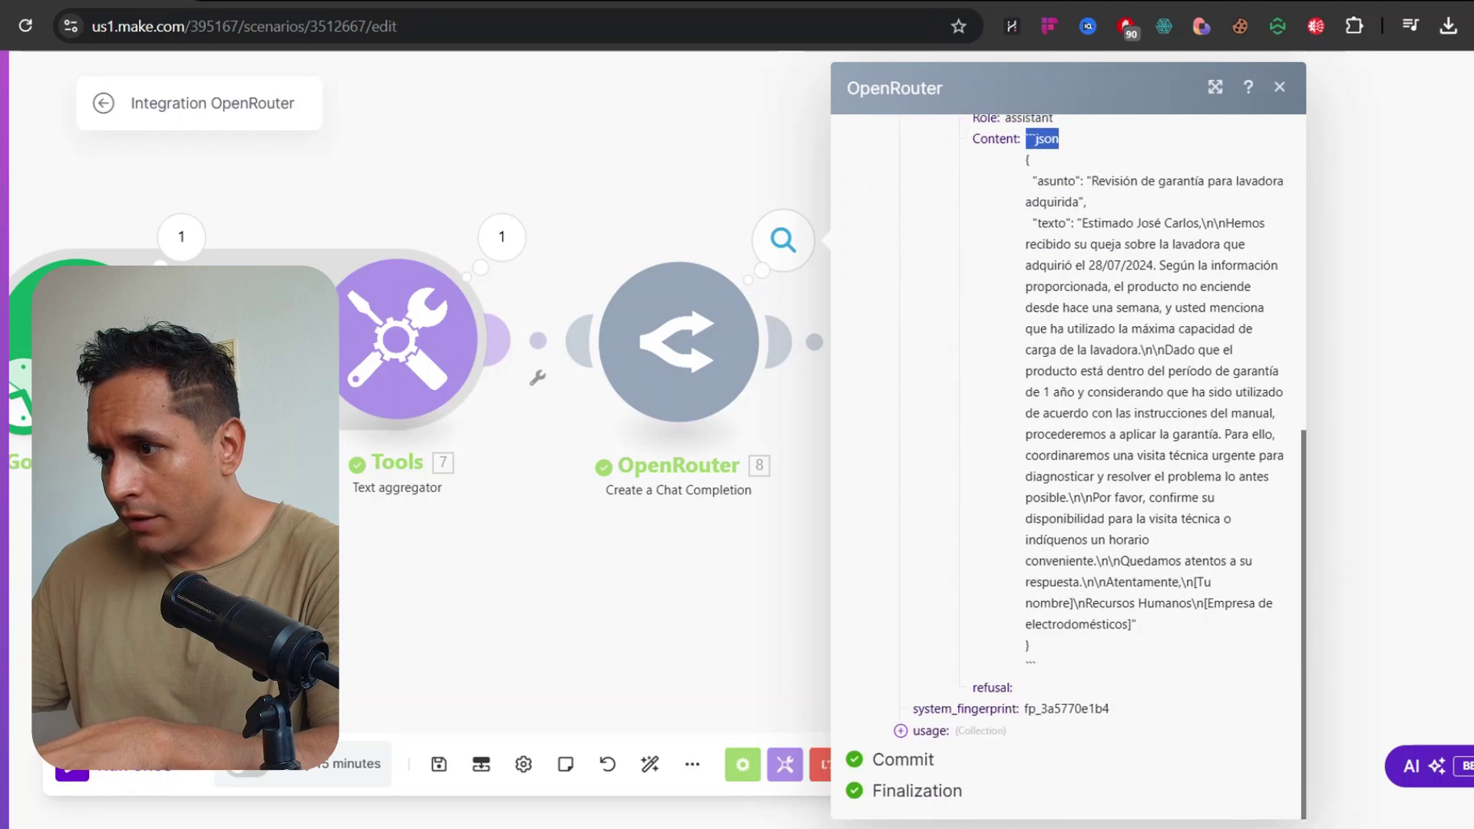
# Add a 'NOTA IMPORTANTE:' line telling the model not to include elements like ```json
pyautogui.click(721, 391)
pyautogui.scroll(-10, 1064, 580)
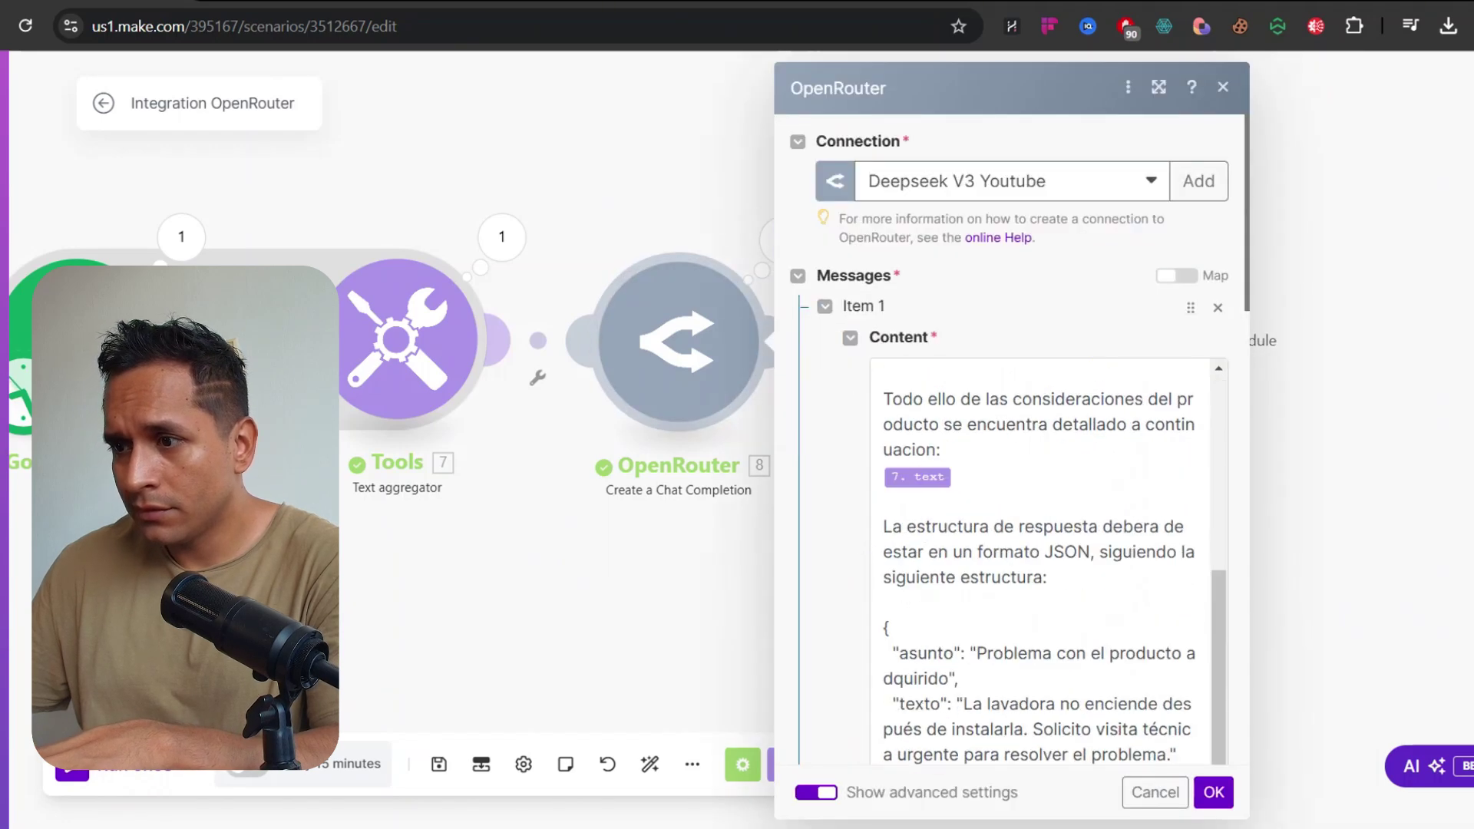
pyautogui.click(1037, 382)
pyautogui.press('Return')
pyautogui.write('NO')
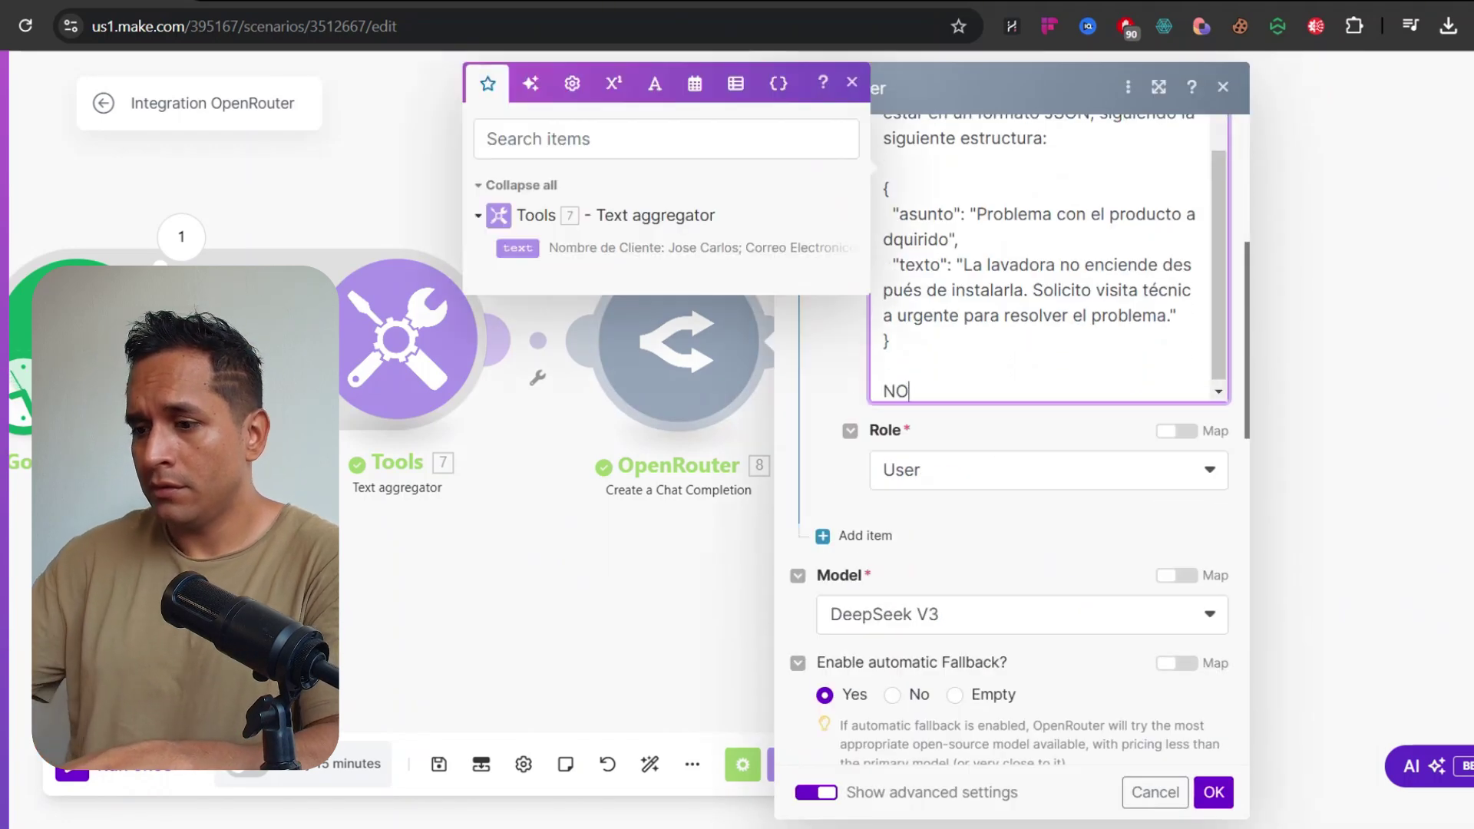
pyautogui.write('TA IMPORTANTE:')
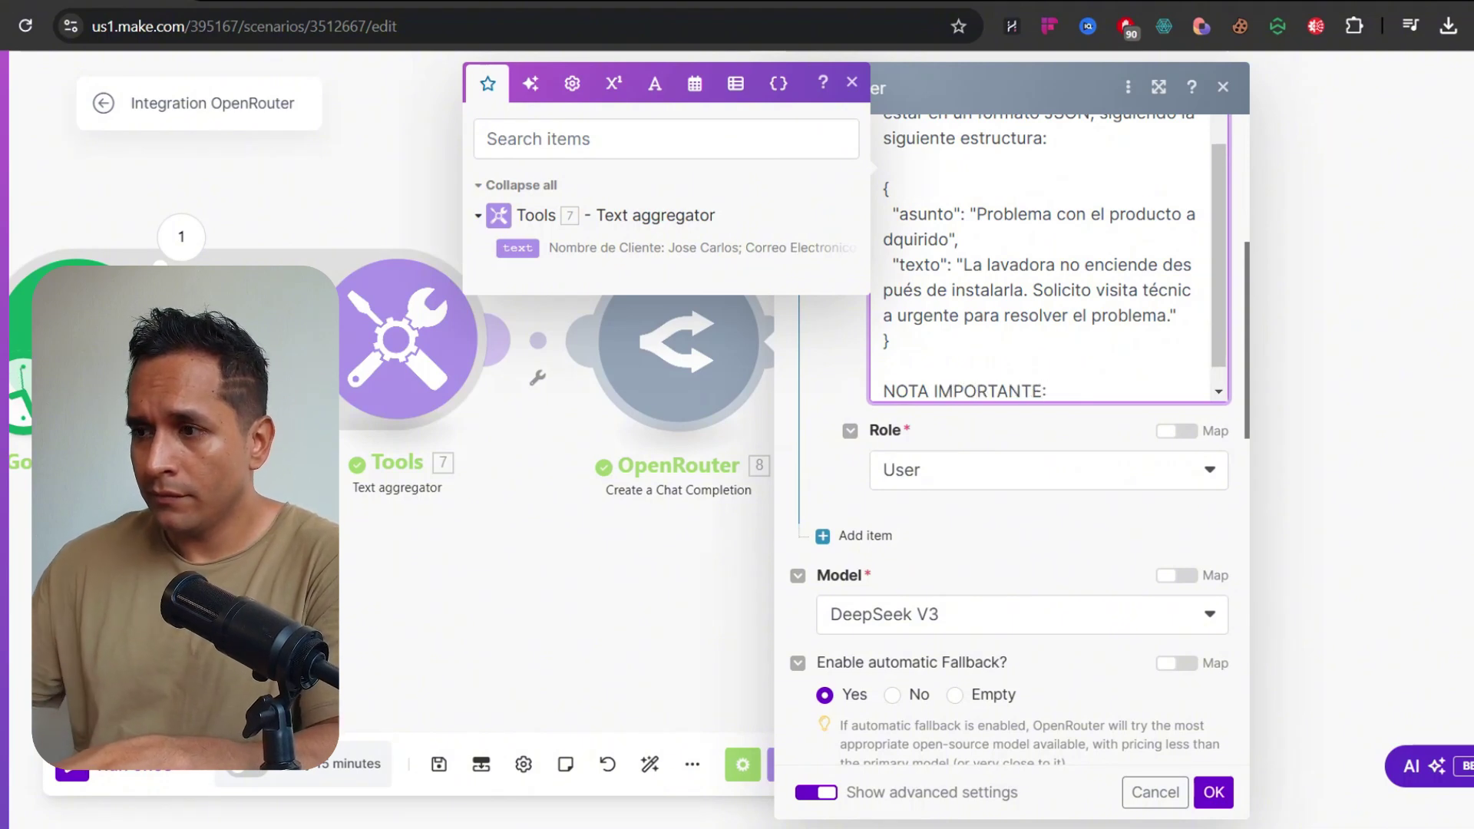
pyautogui.press('Return')
pyautogui.write('No incluyas ')
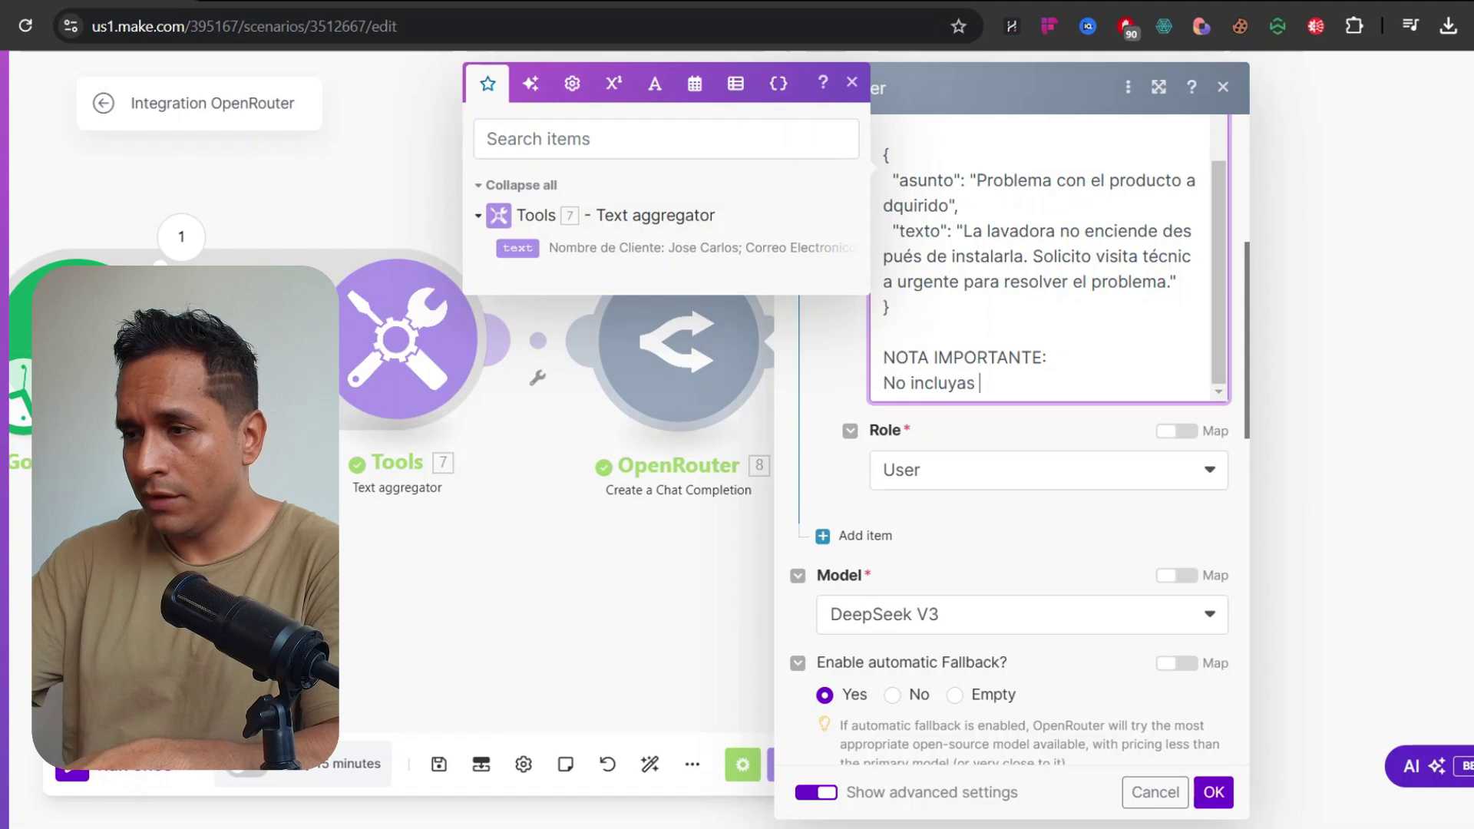
pyautogui.write('elementos como :')
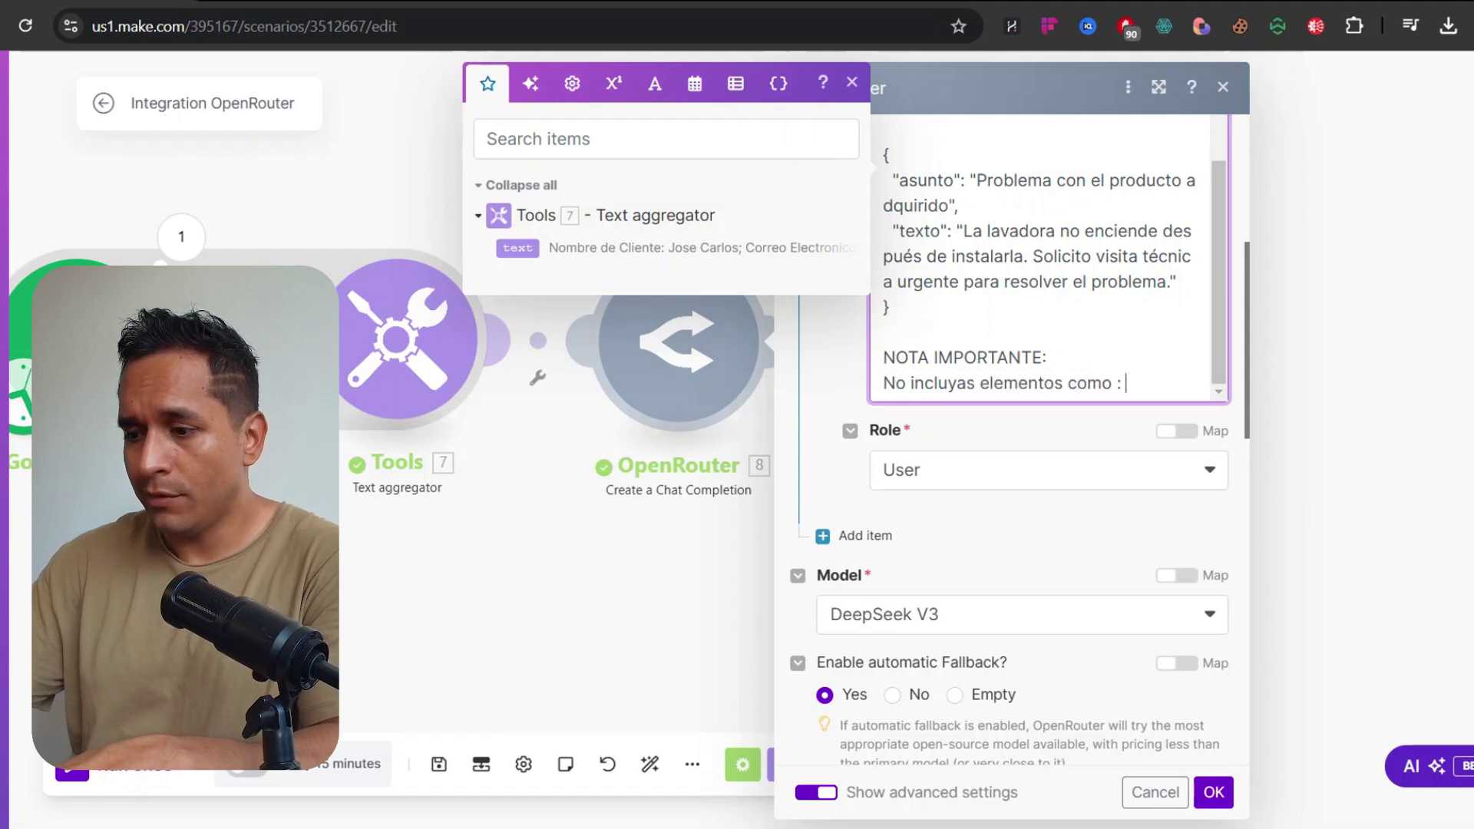
pyautogui.write(' ```json o')
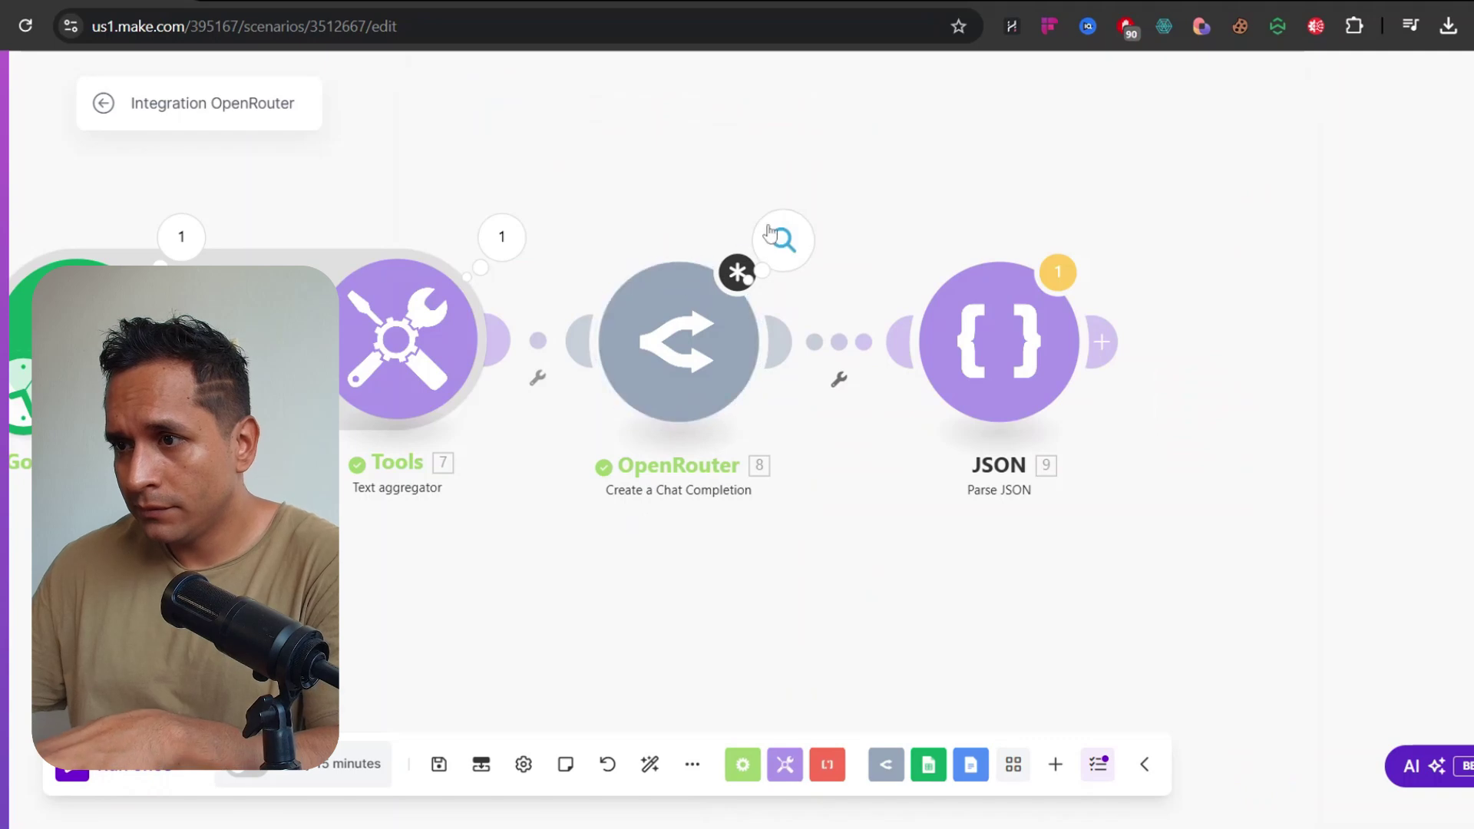
# Recheck the returned message content, then reopen the prompt text for editing
pyautogui.click(784, 240)
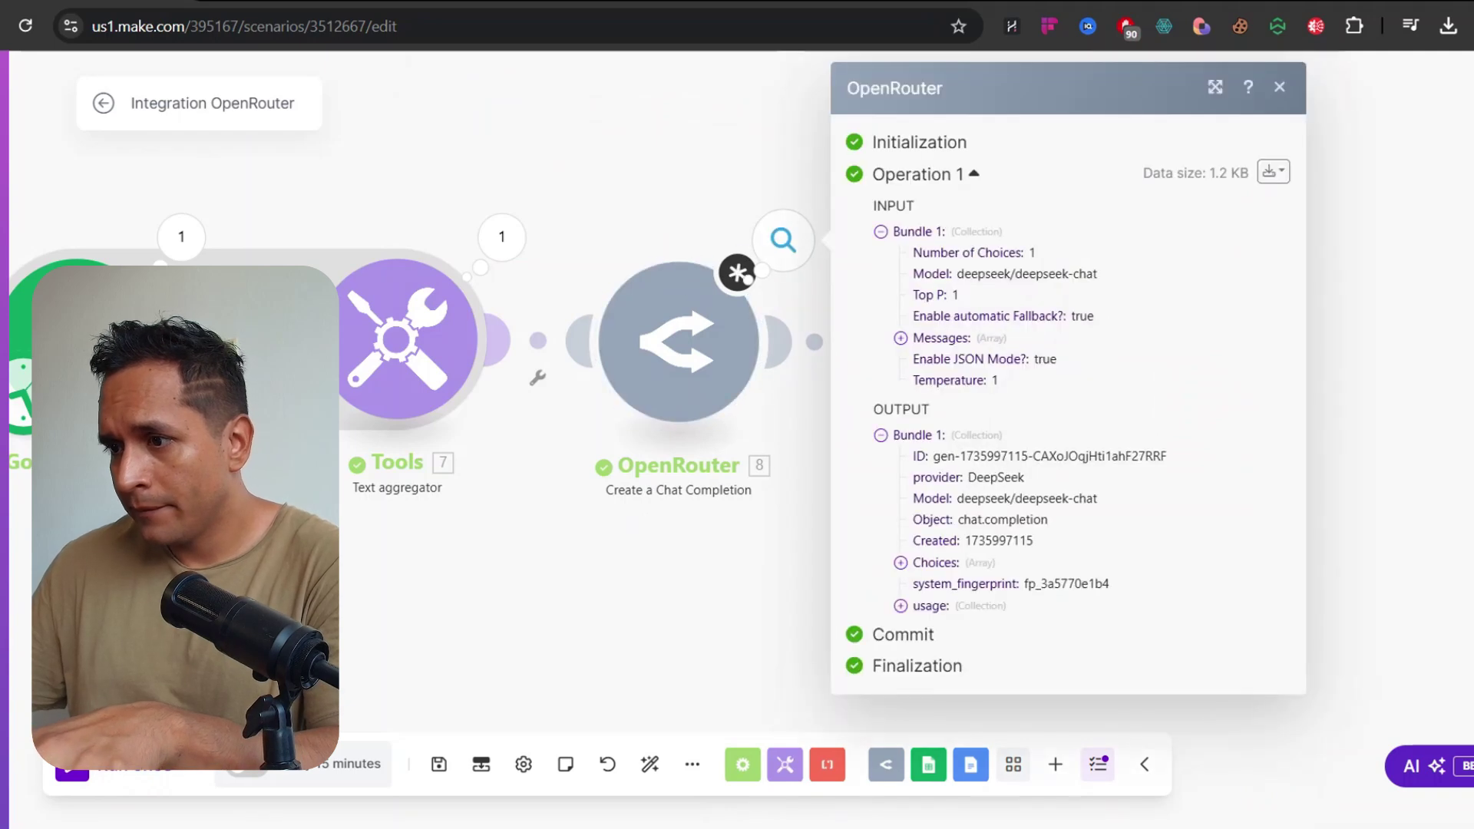
pyautogui.click(920, 563)
pyautogui.click(936, 584)
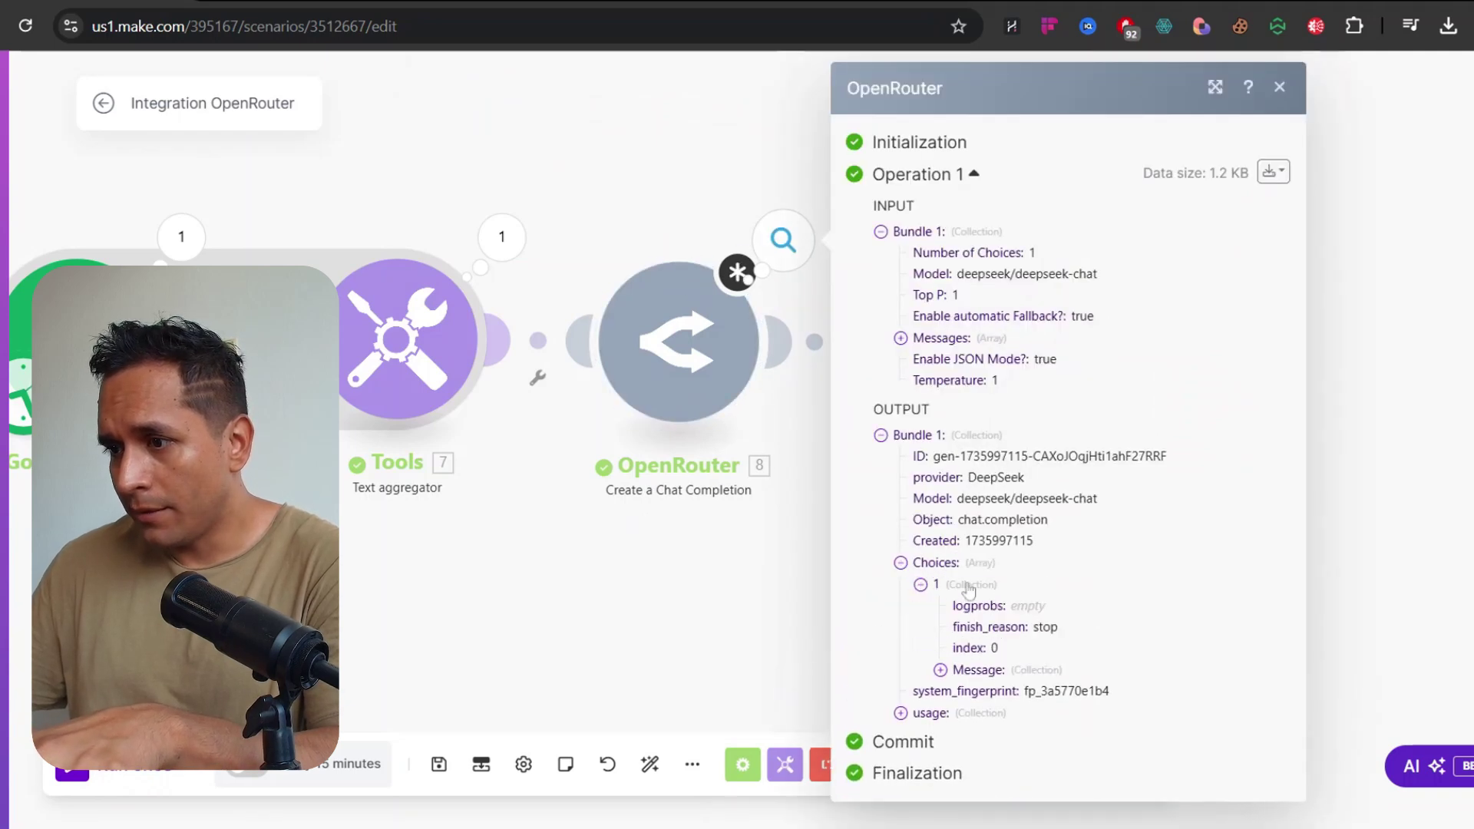
pyautogui.click(954, 670)
pyautogui.scroll(-7, 991, 653)
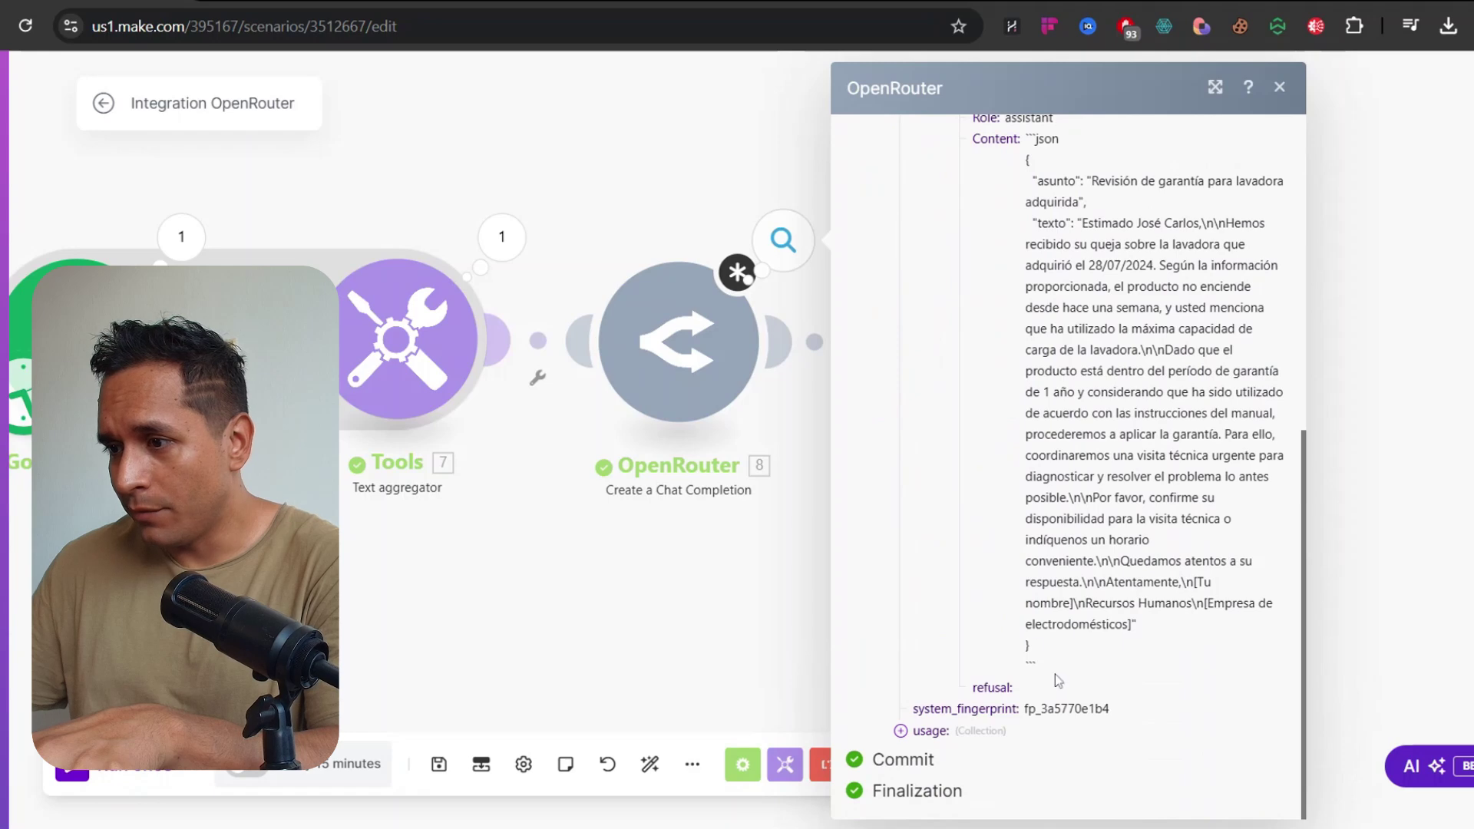
pyautogui.click(764, 430)
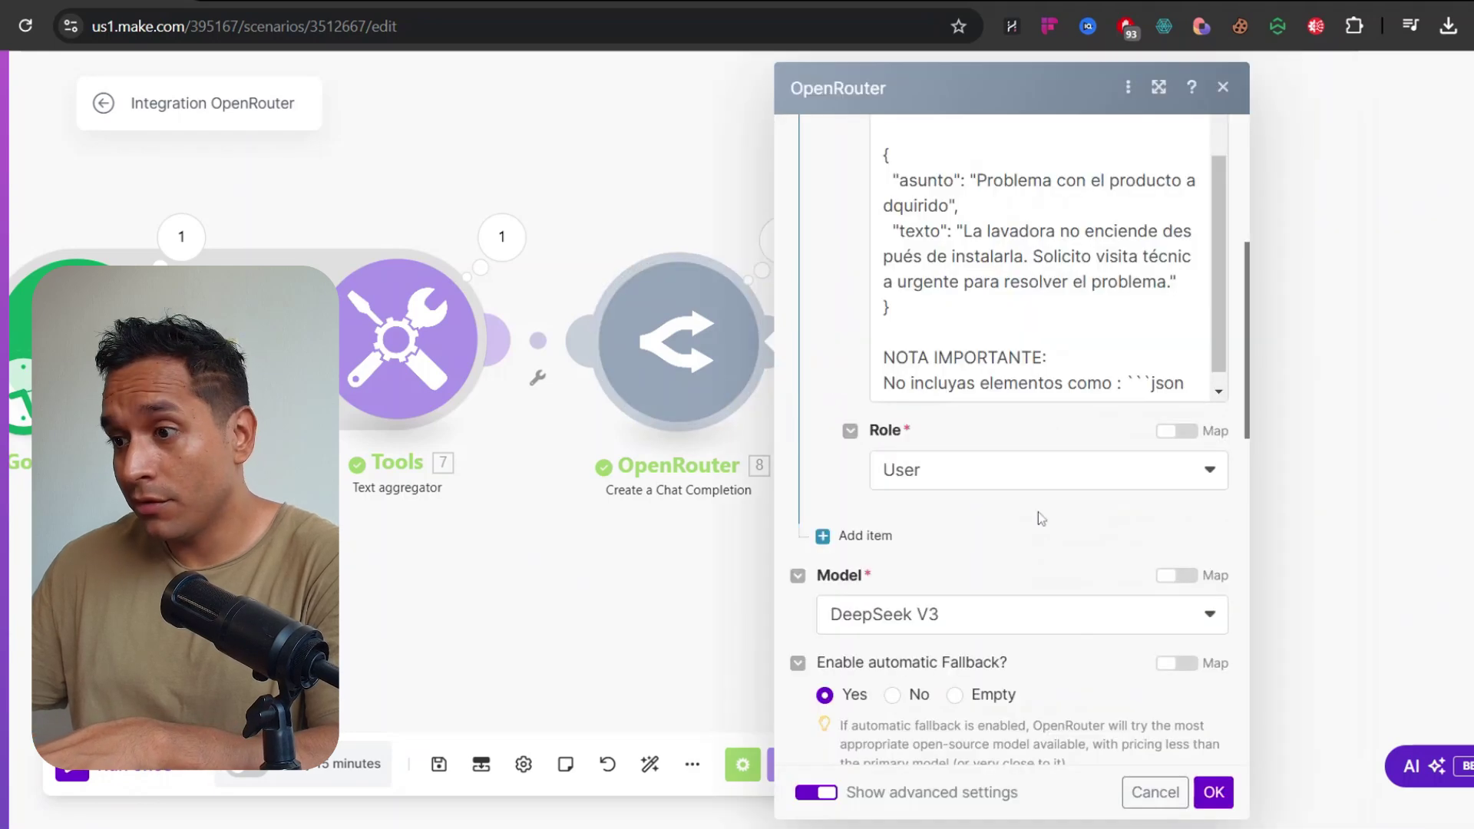
pyautogui.scroll(-1, 1037, 517)
pyautogui.scroll(2, 1037, 461)
pyautogui.click(1189, 489)
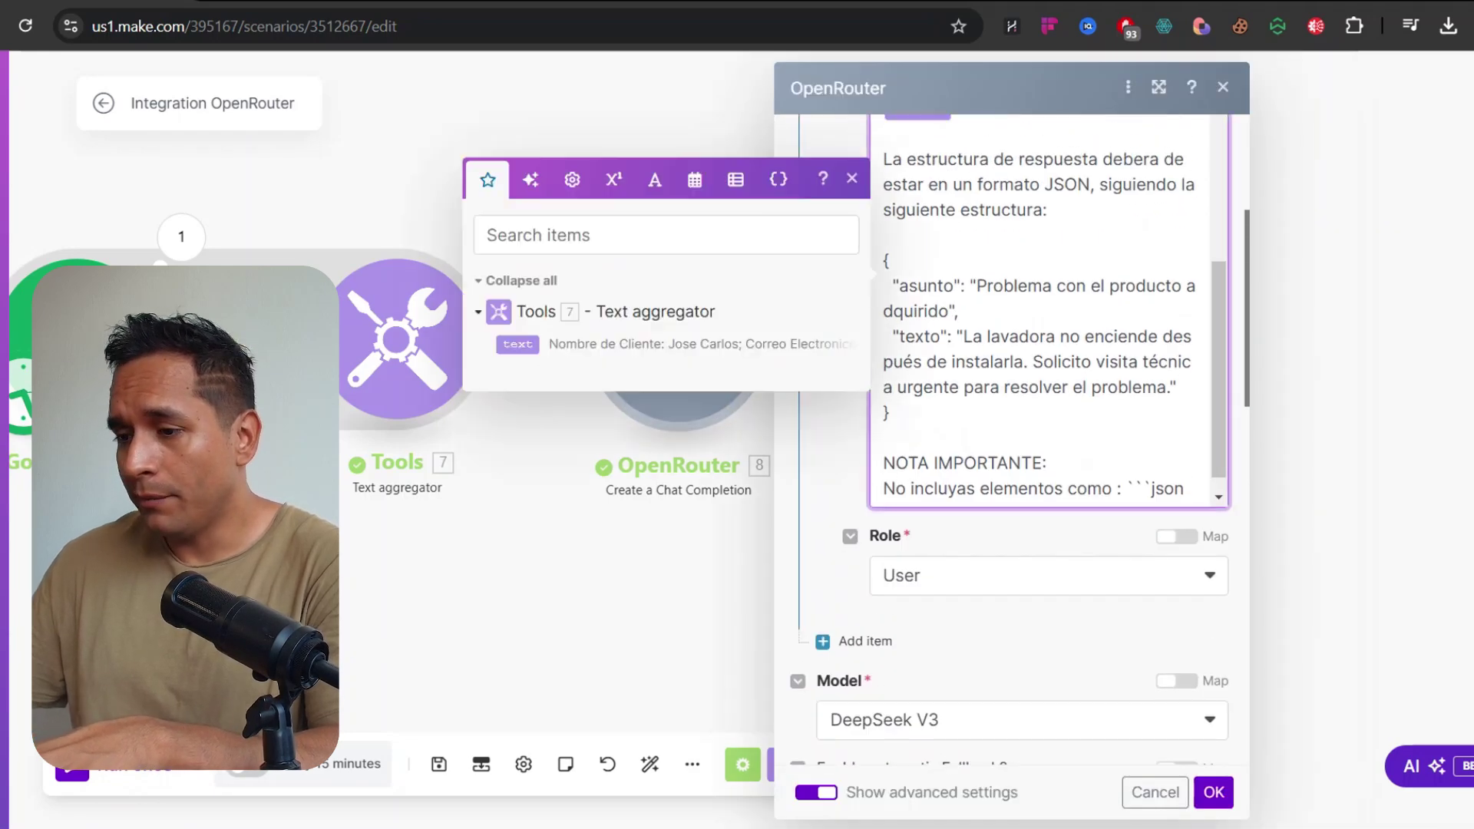
pyautogui.scroll(-1, 1049, 323)
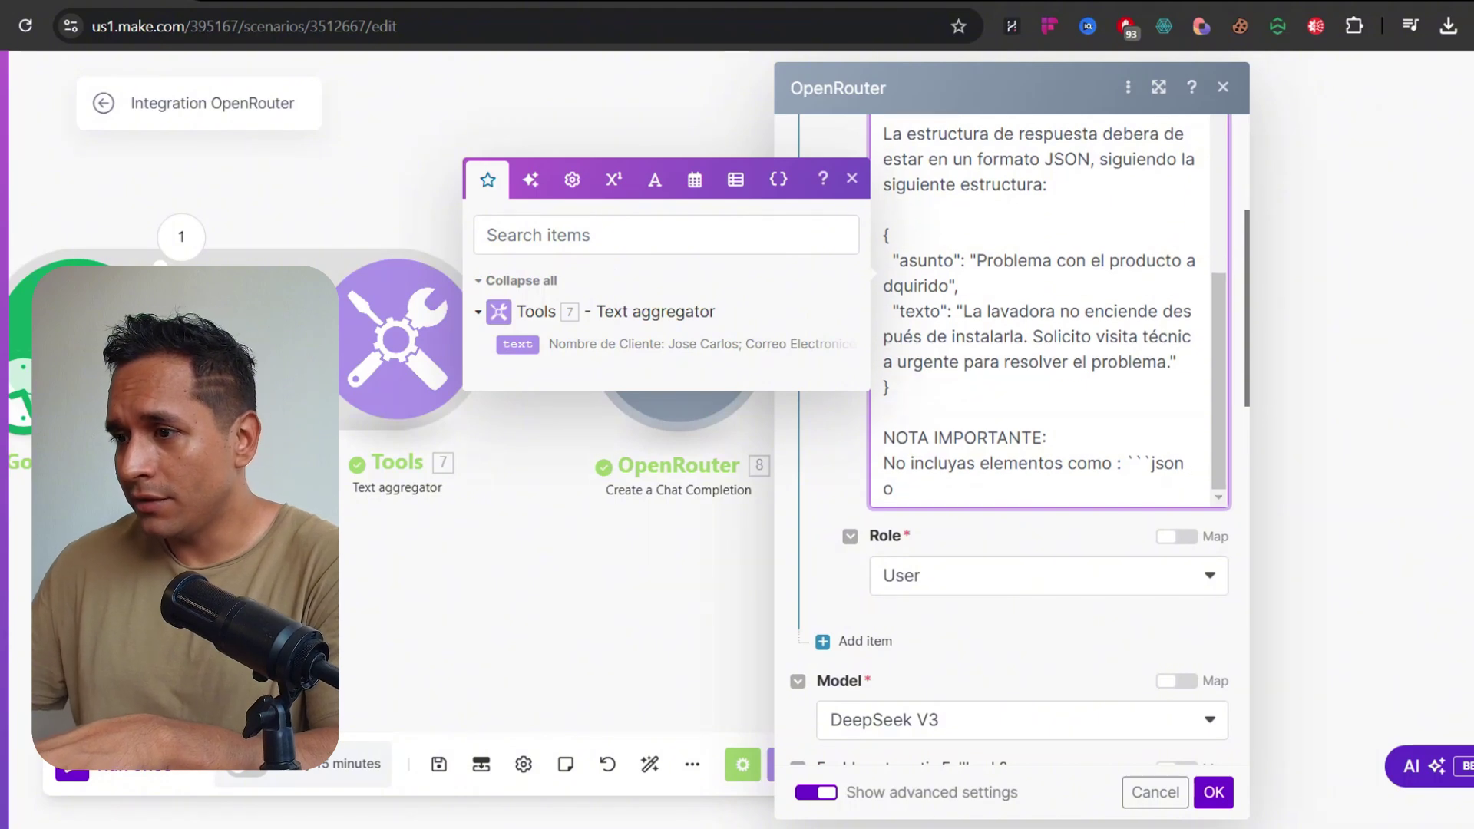
# Save, run once despite the warning, and inspect Parse JSON's separate asunto and texto outputs
pyautogui.click(1214, 793)
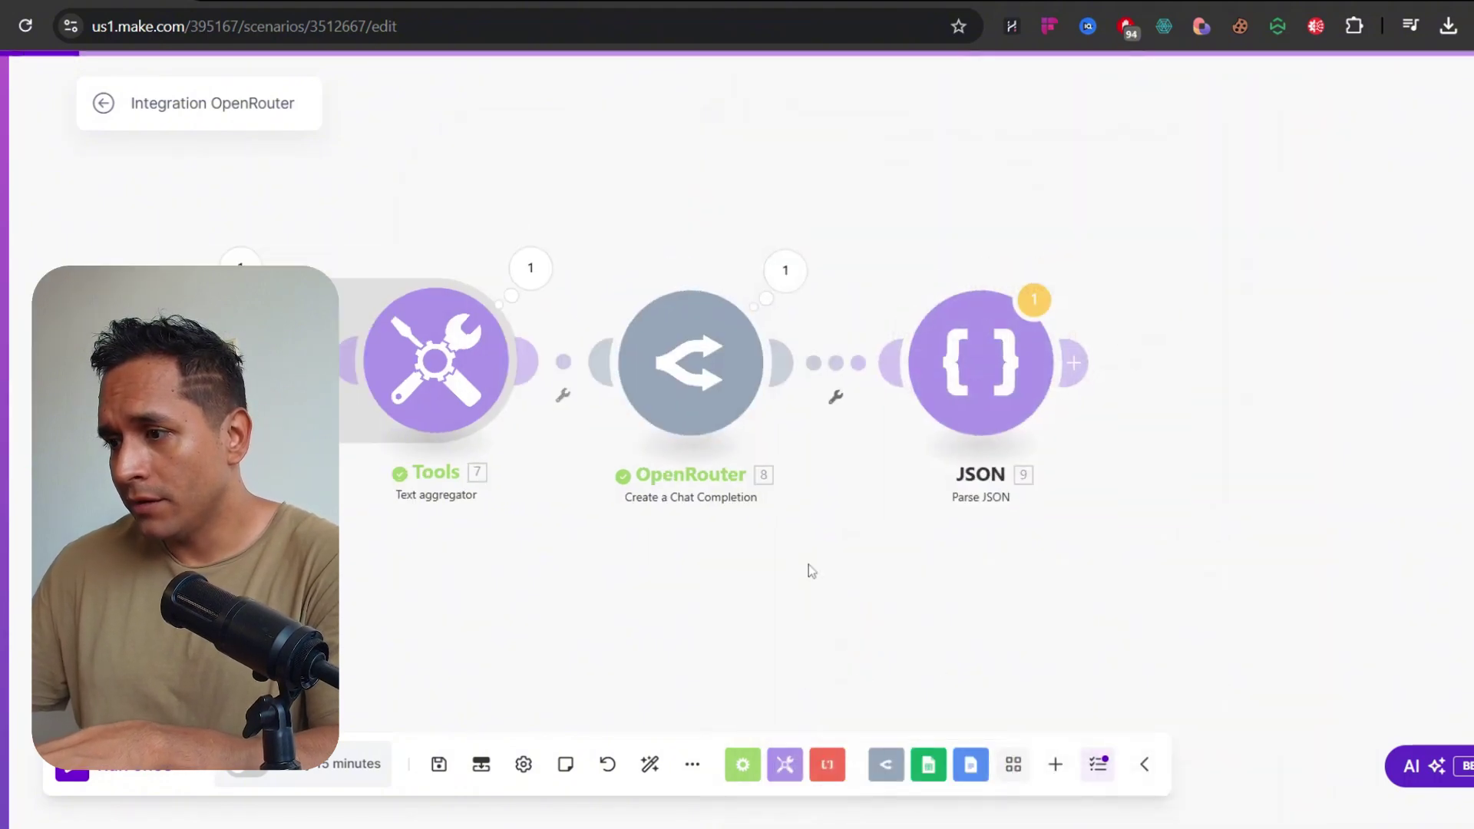
pyautogui.click(115, 766)
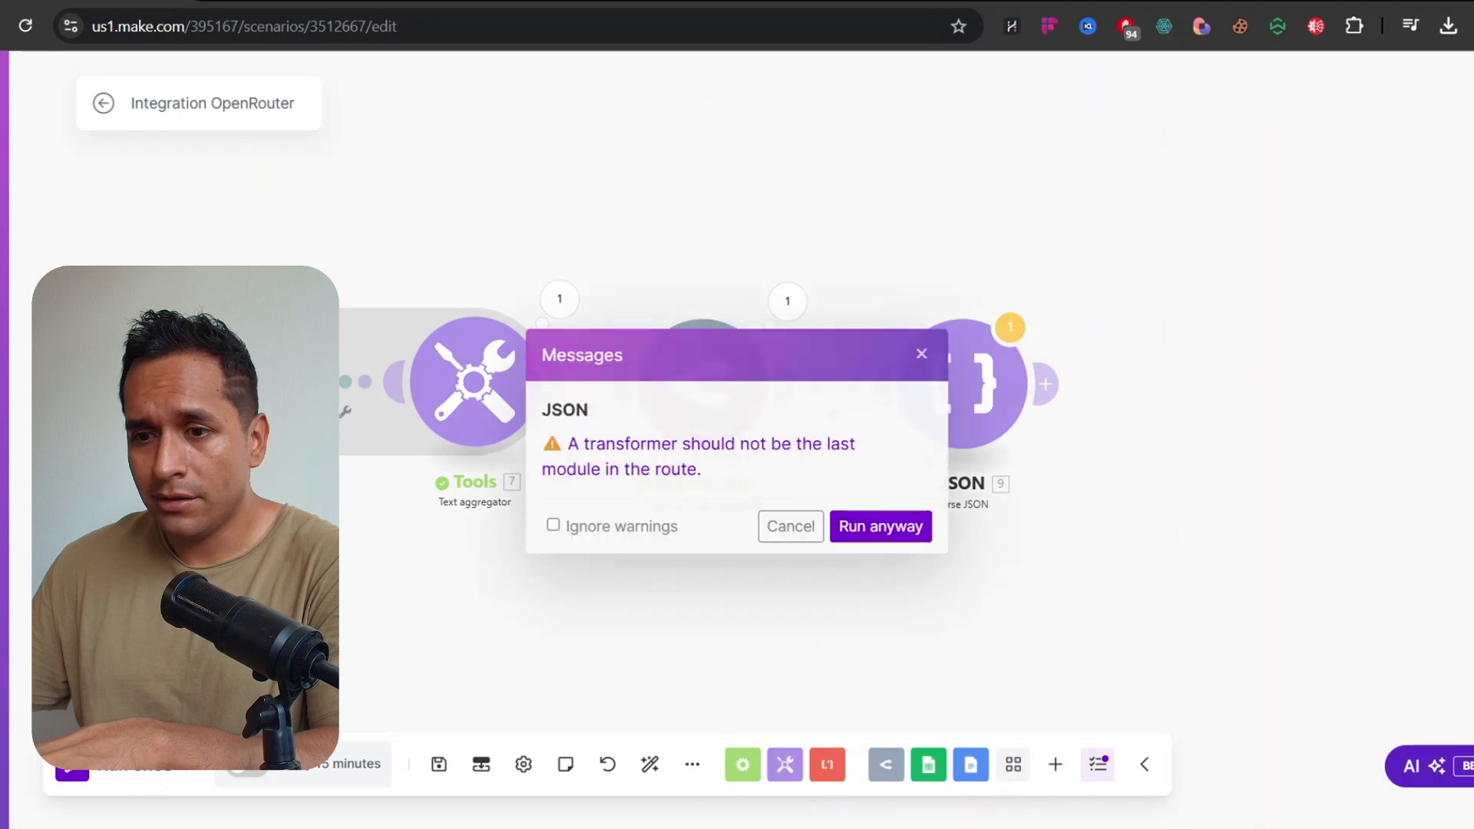
pyautogui.click(858, 526)
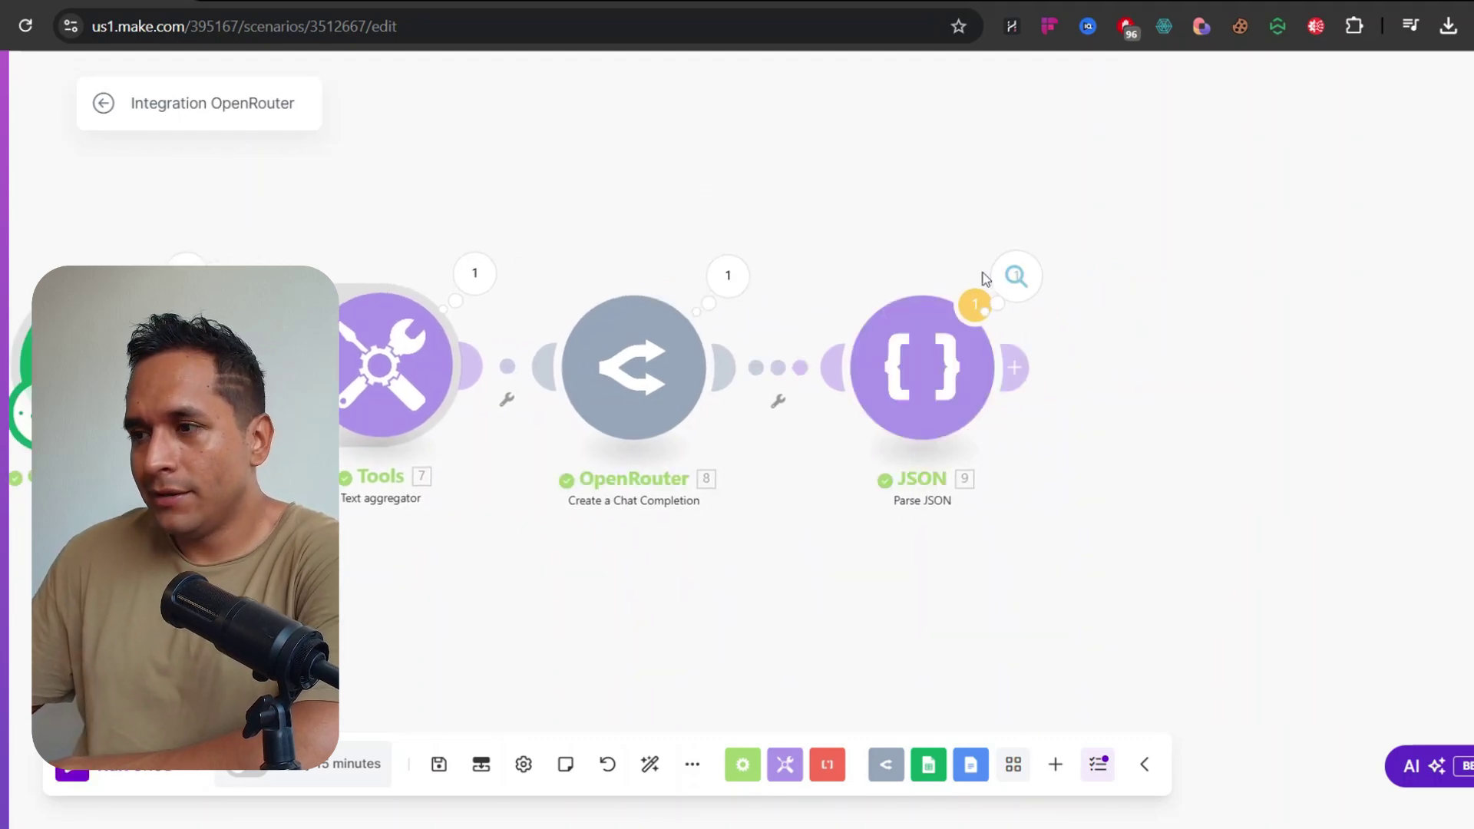
pyautogui.click(1016, 276)
pyautogui.scroll(-5, 1273, 522)
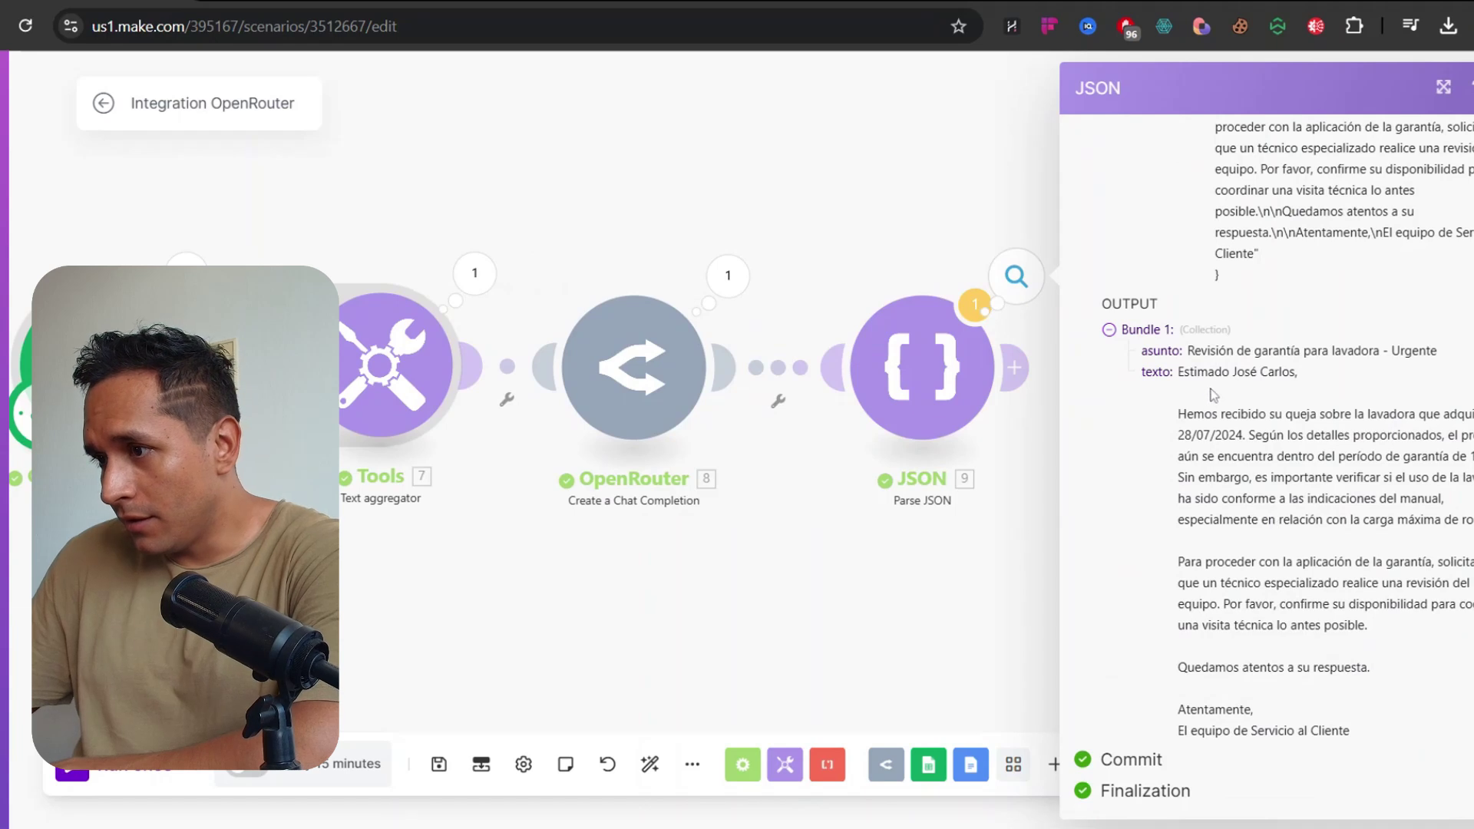
pyautogui.moveTo(1188, 351); pyautogui.dragTo(1335, 372)
pyautogui.click(1335, 371)
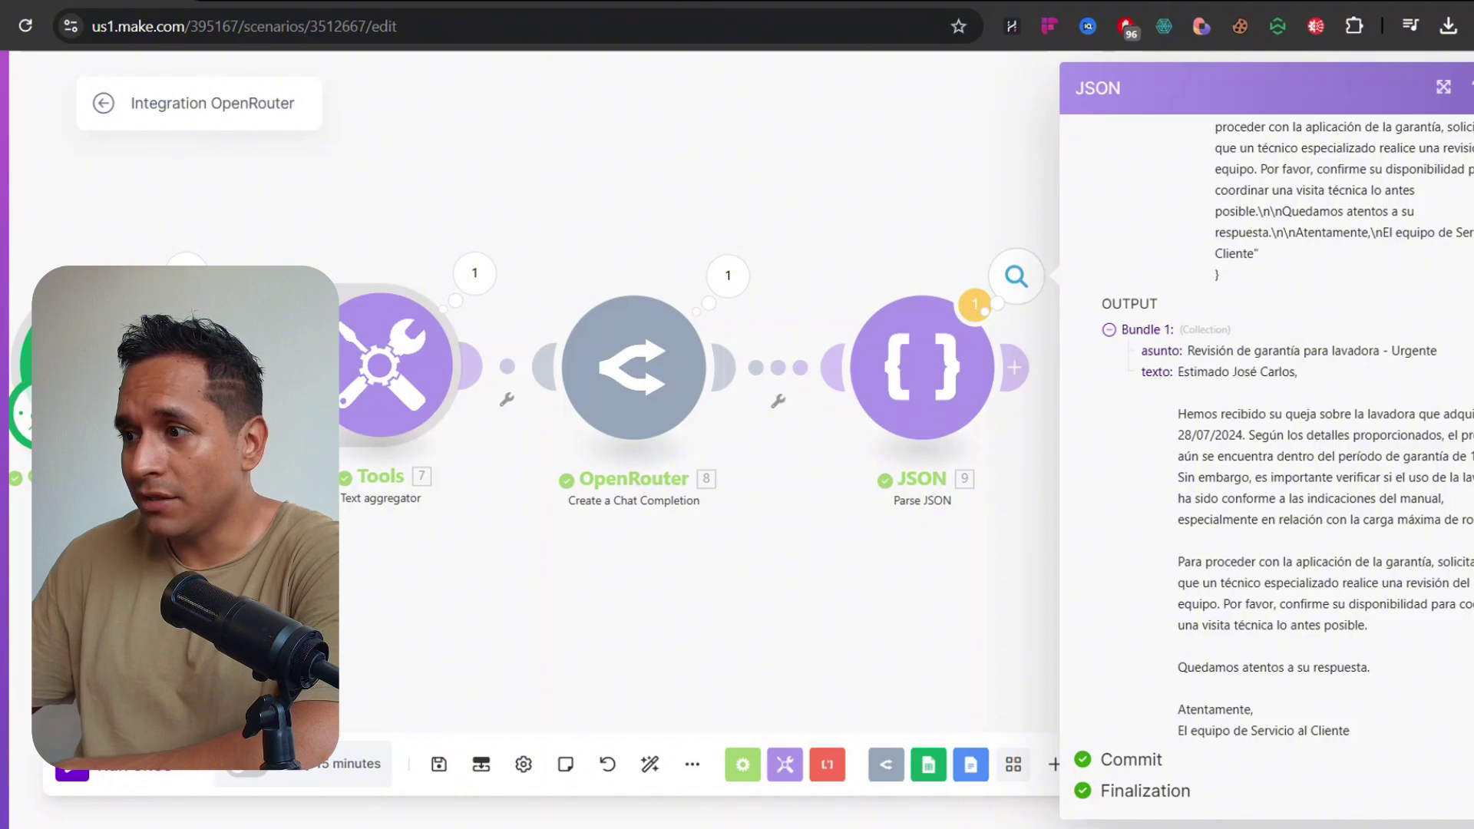
pyautogui.click(922, 190)
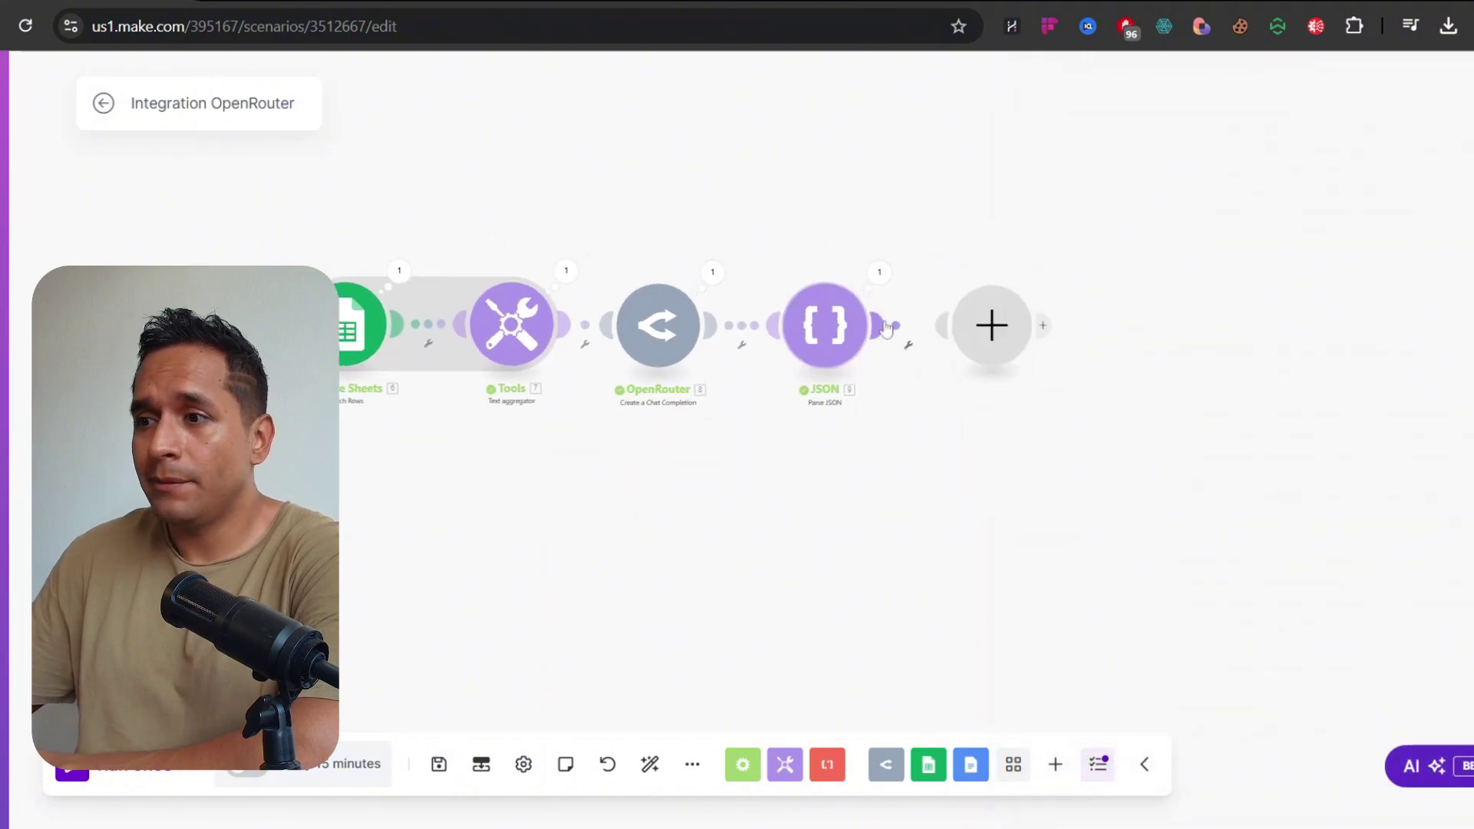
# Attach an Email 'Send an Email' module after JSON, keeping the current connection and adding a recipient field
pyautogui.click(971, 342)
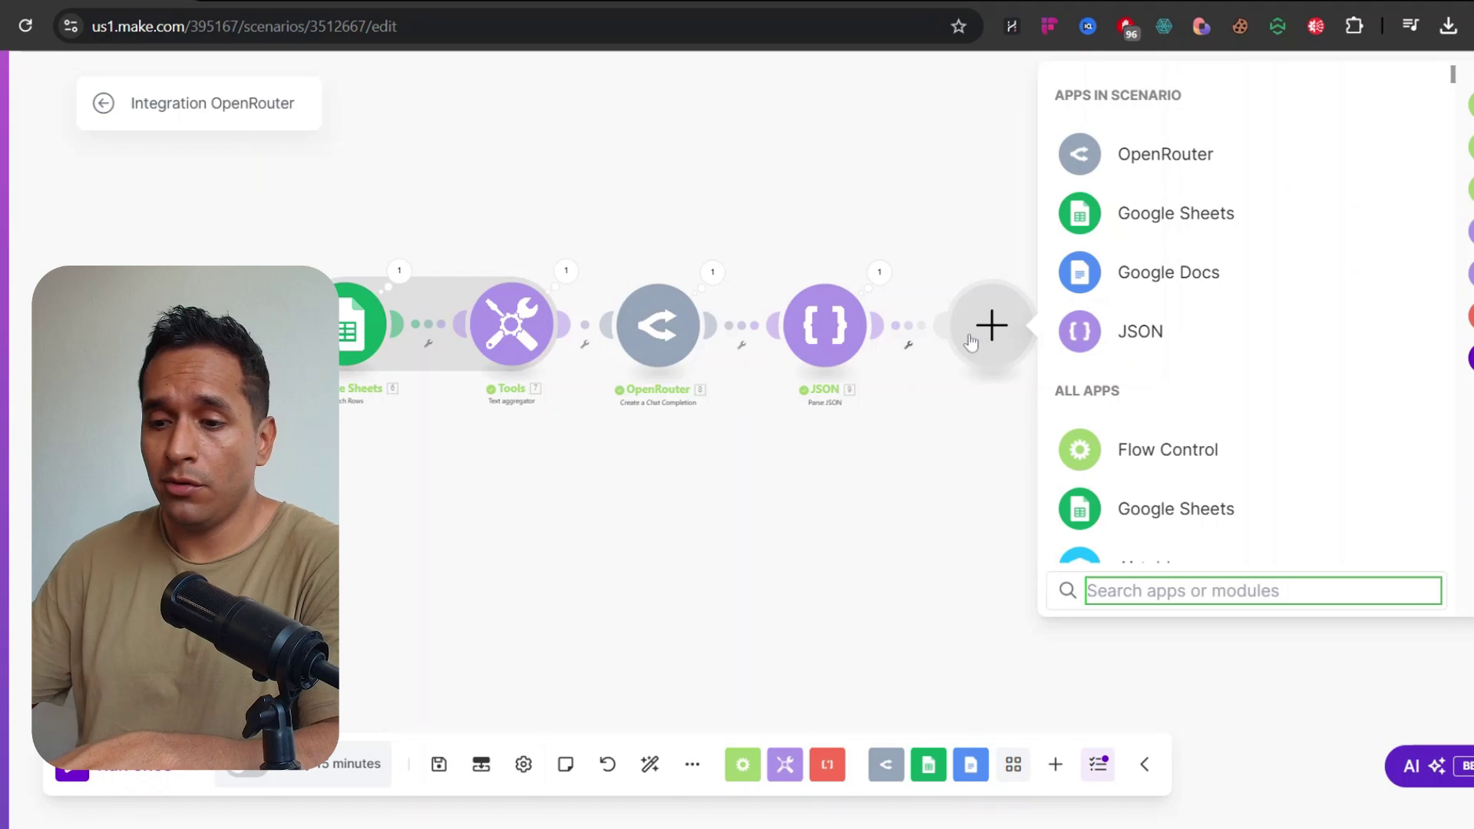
pyautogui.write('email')
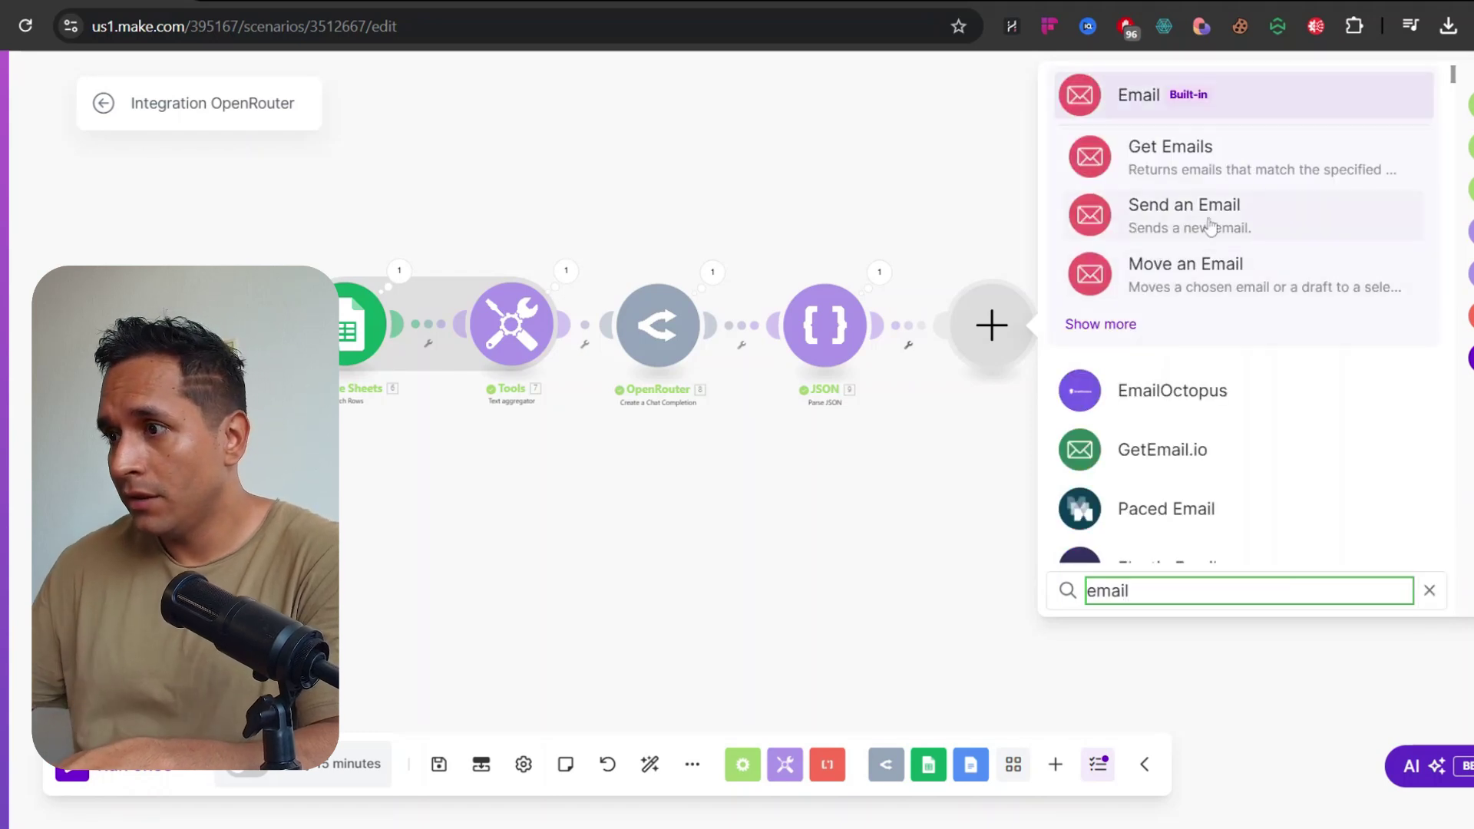
pyautogui.click(1194, 209)
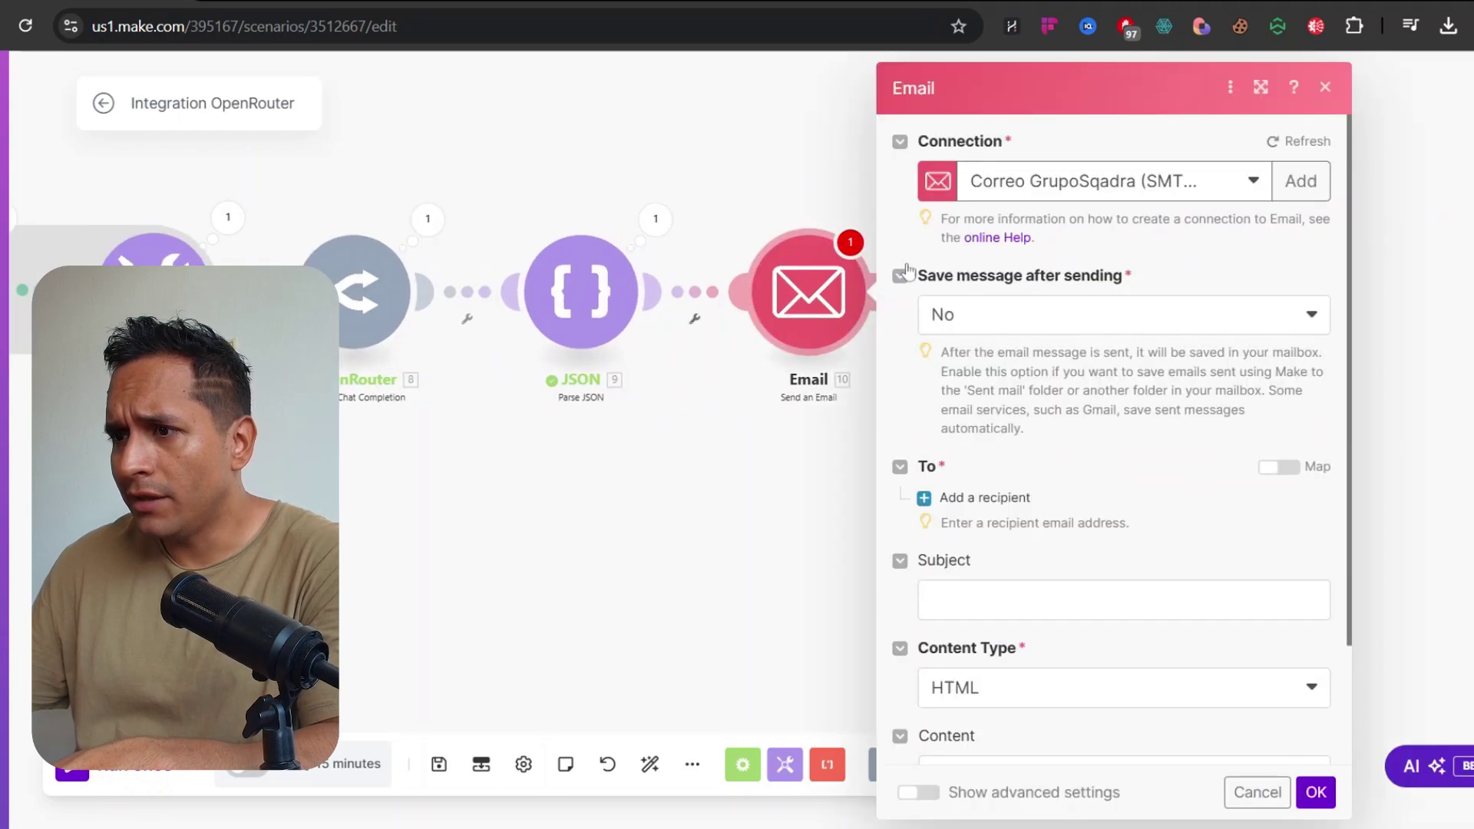
pyautogui.click(1159, 188)
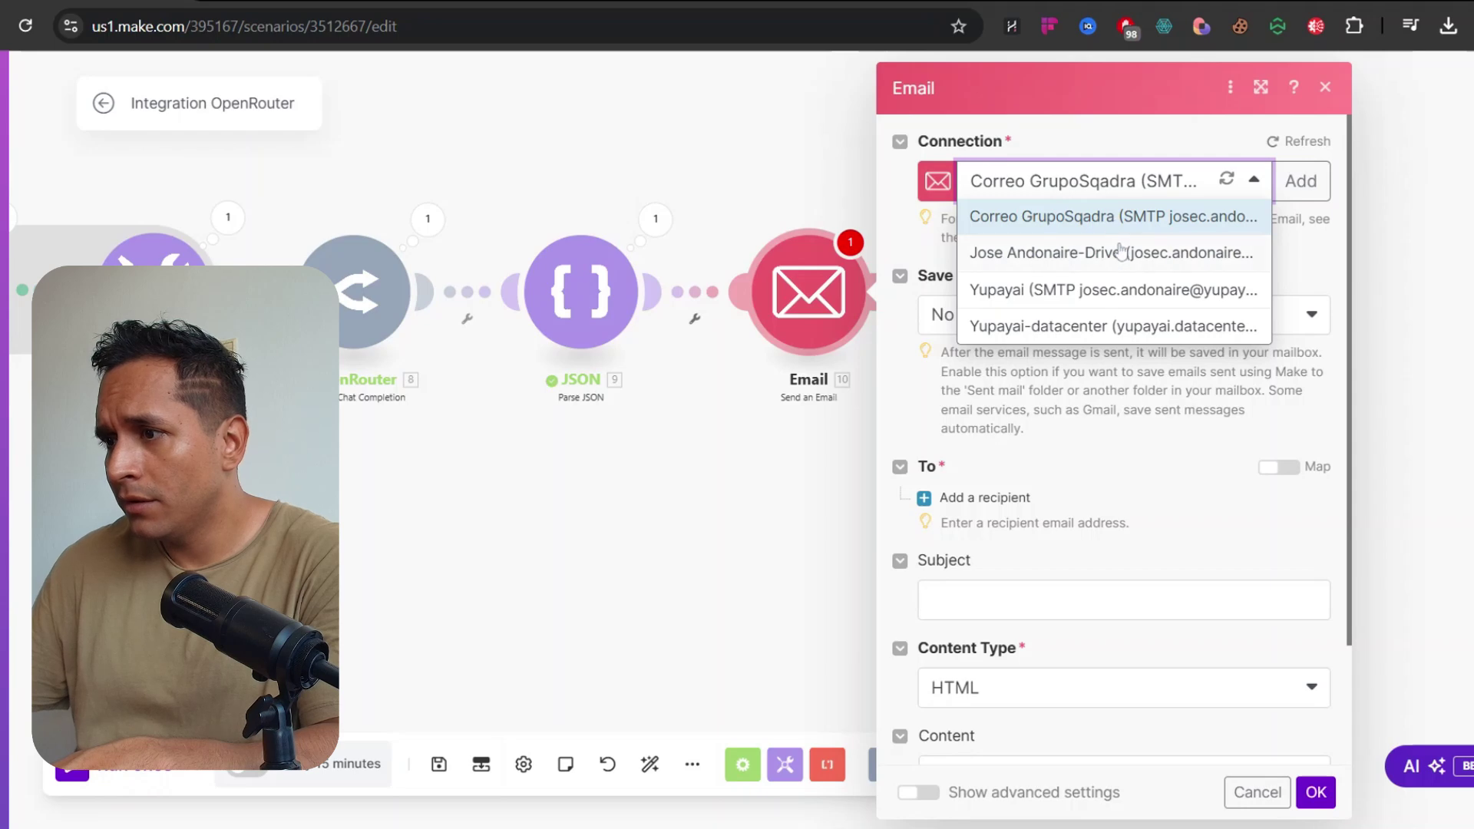
pyautogui.click(1081, 230)
pyautogui.scroll(-2, 1071, 349)
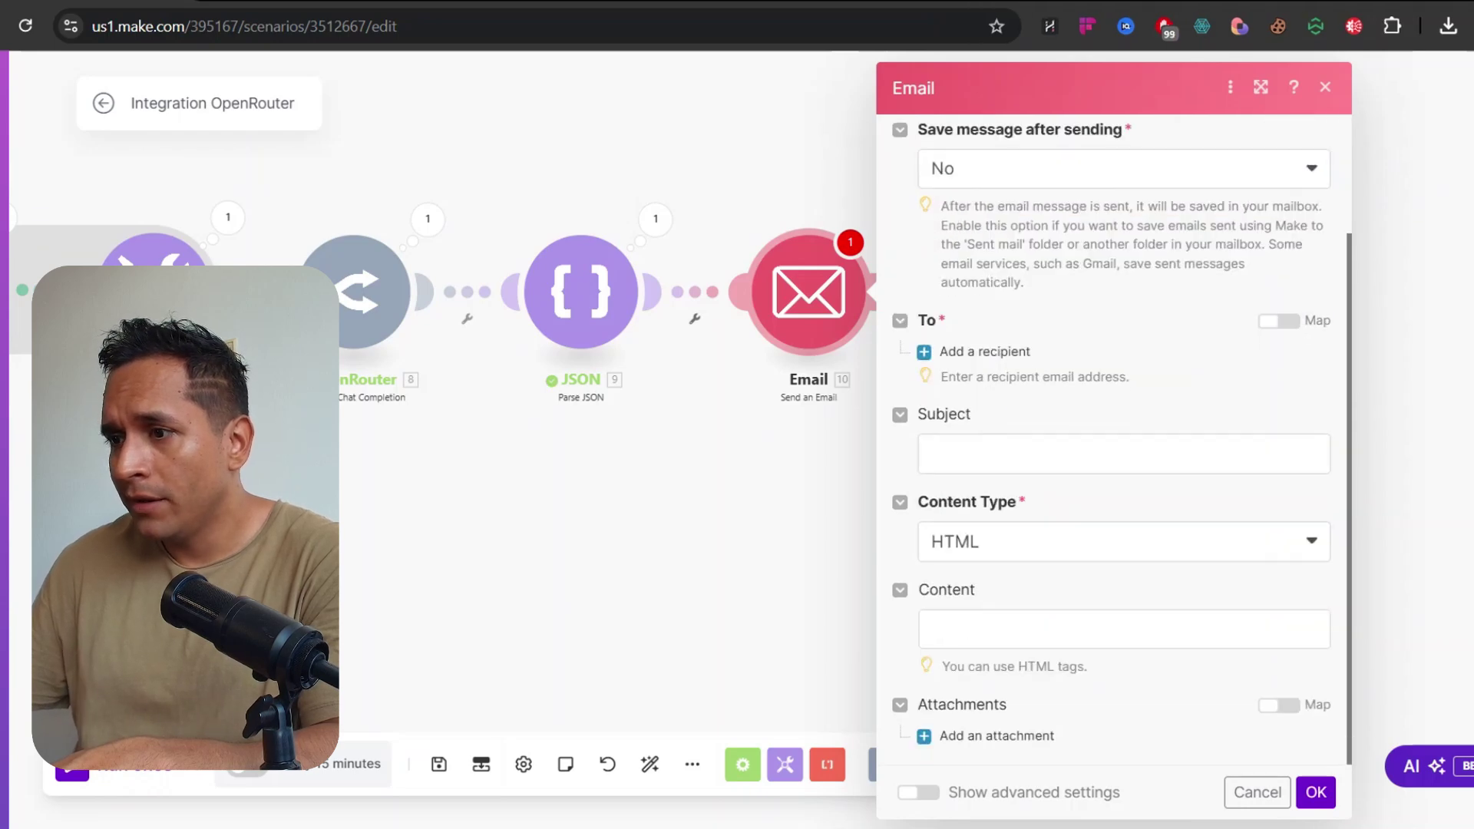
pyautogui.click(969, 351)
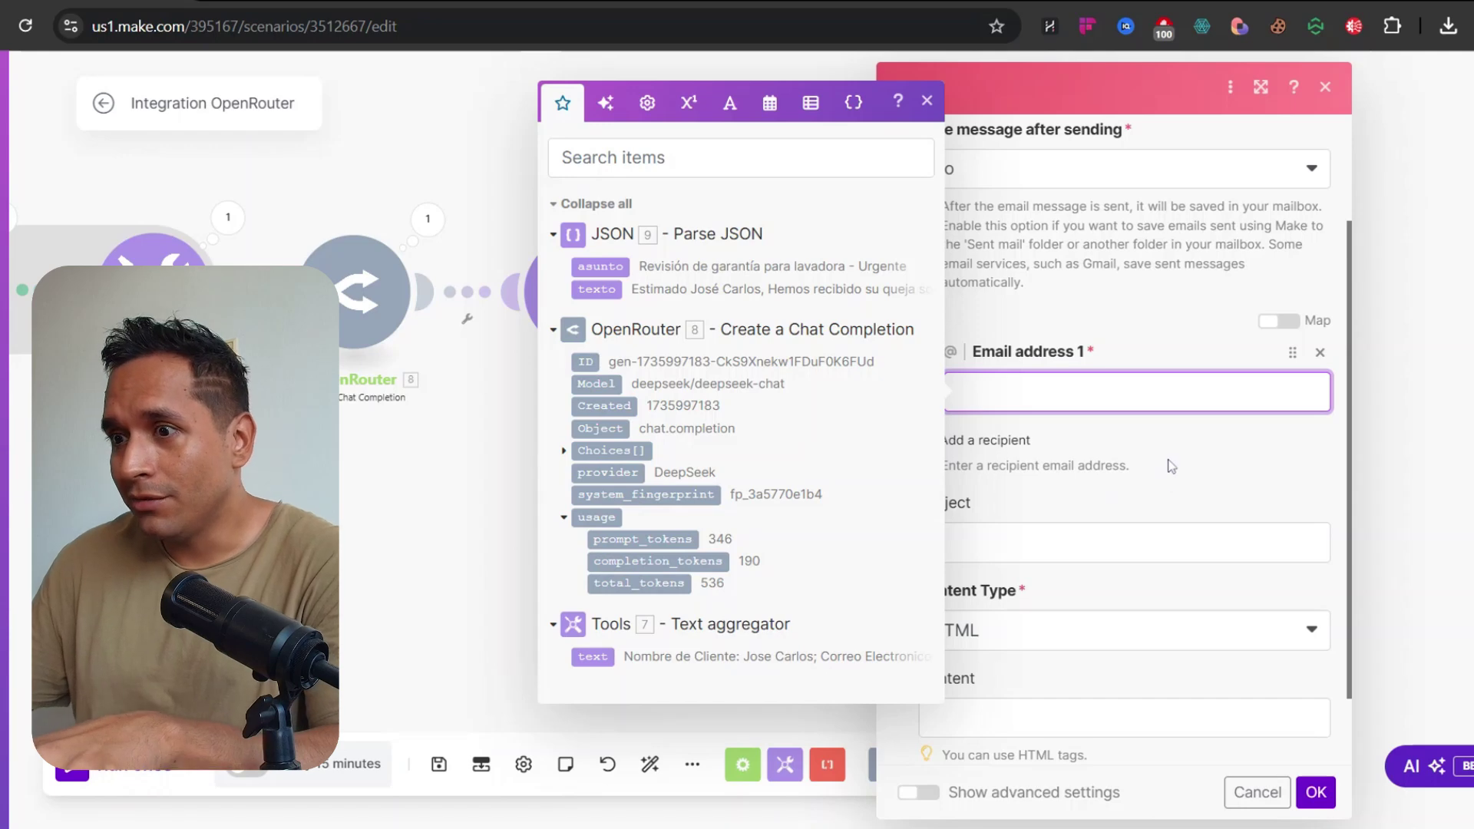
pyautogui.press('Escape')
pyautogui.press('Escape')
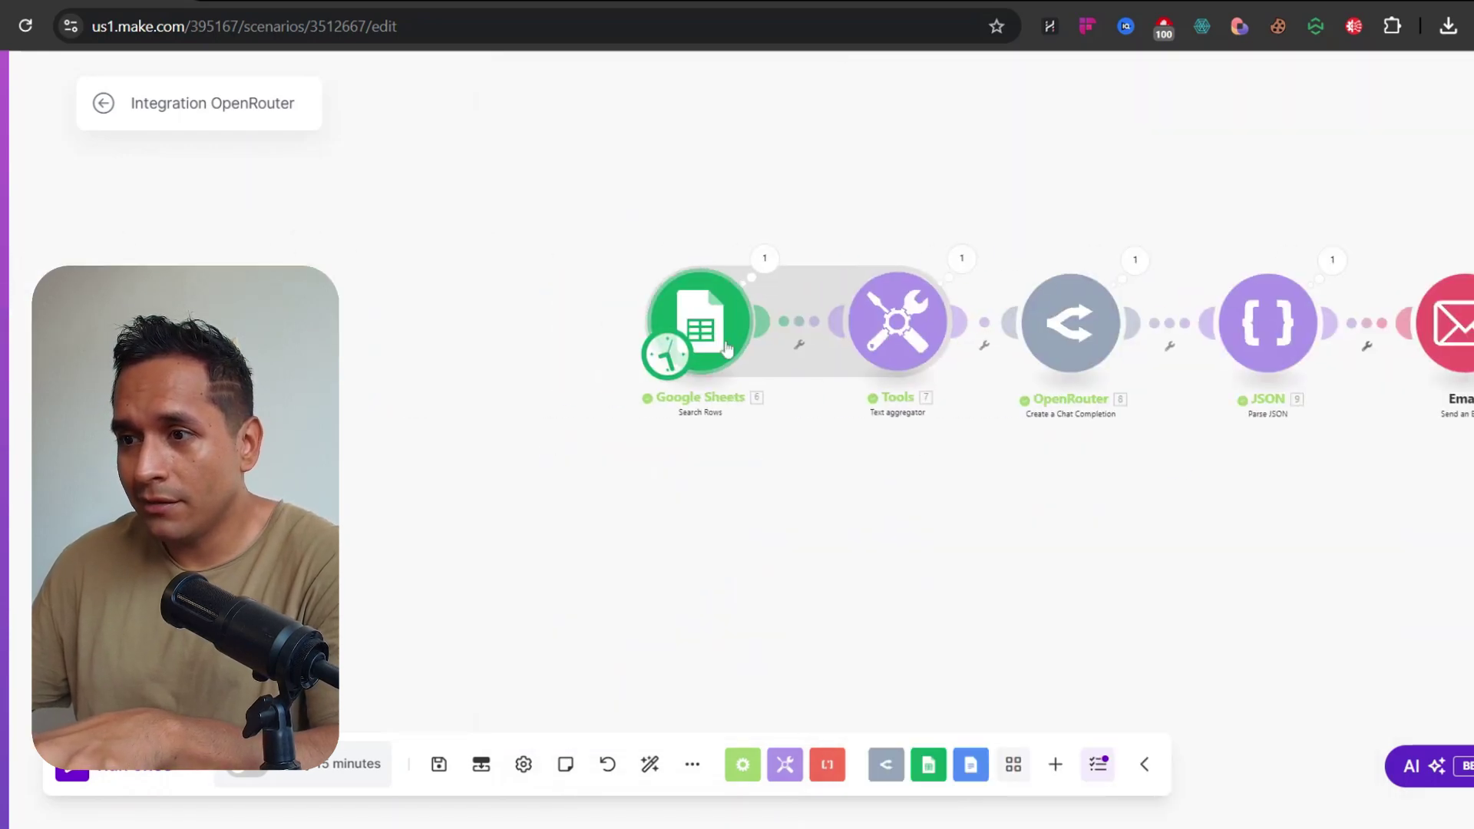
# Clone the Google Sheets module and connect the copy ahead of the original
pyautogui.rightClick(721, 331)
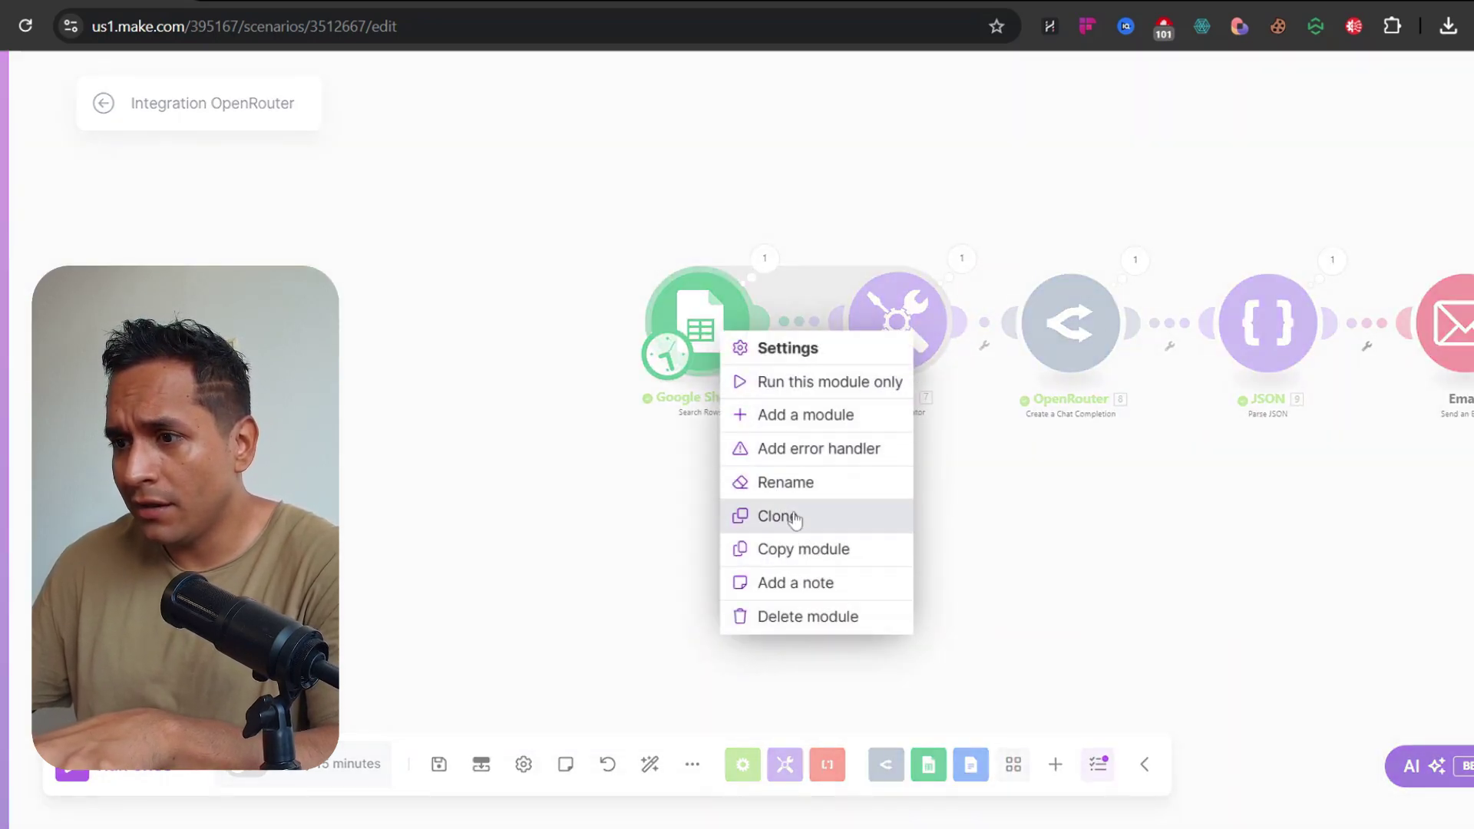
pyautogui.click(777, 516)
pyautogui.moveTo(463, 336)
pyautogui.mouseDown()
pyautogui.moveTo(540, 353)
pyautogui.moveTo(508, 321)
pyautogui.mouseUp()
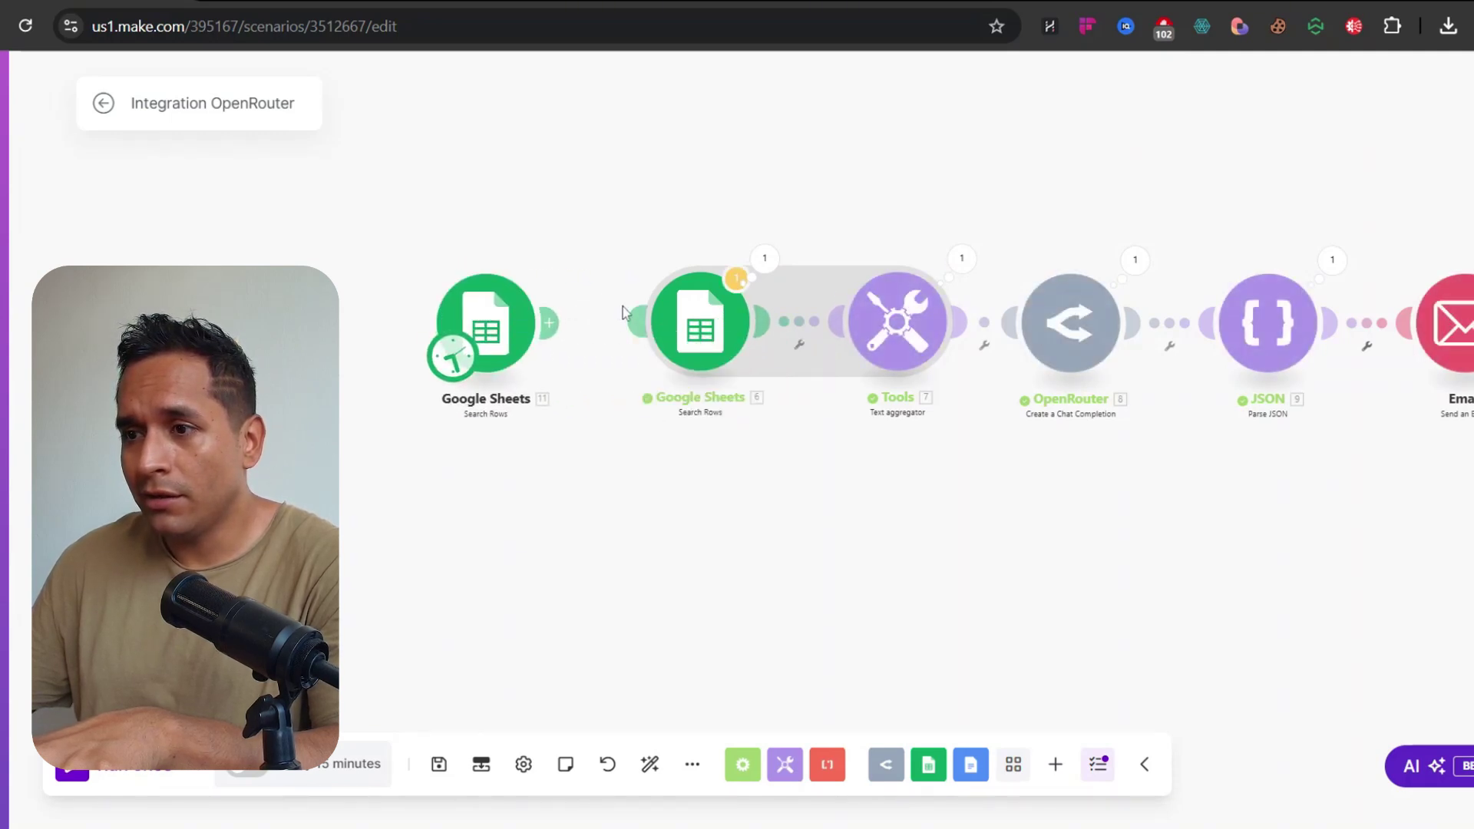
pyautogui.moveTo(622, 443); pyautogui.dragTo(493, 450)
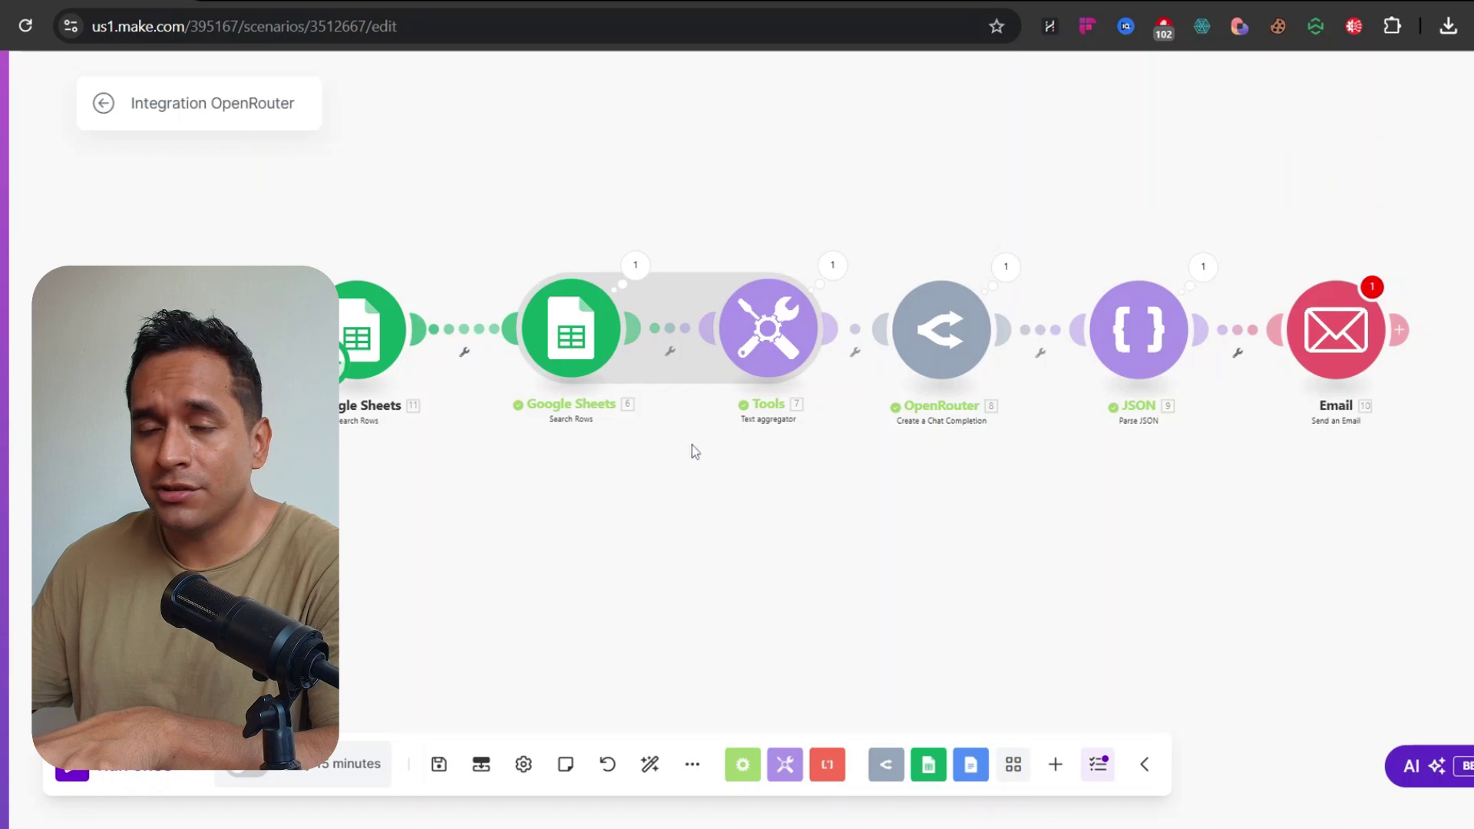
pyautogui.moveTo(744, 454); pyautogui.dragTo(688, 467)
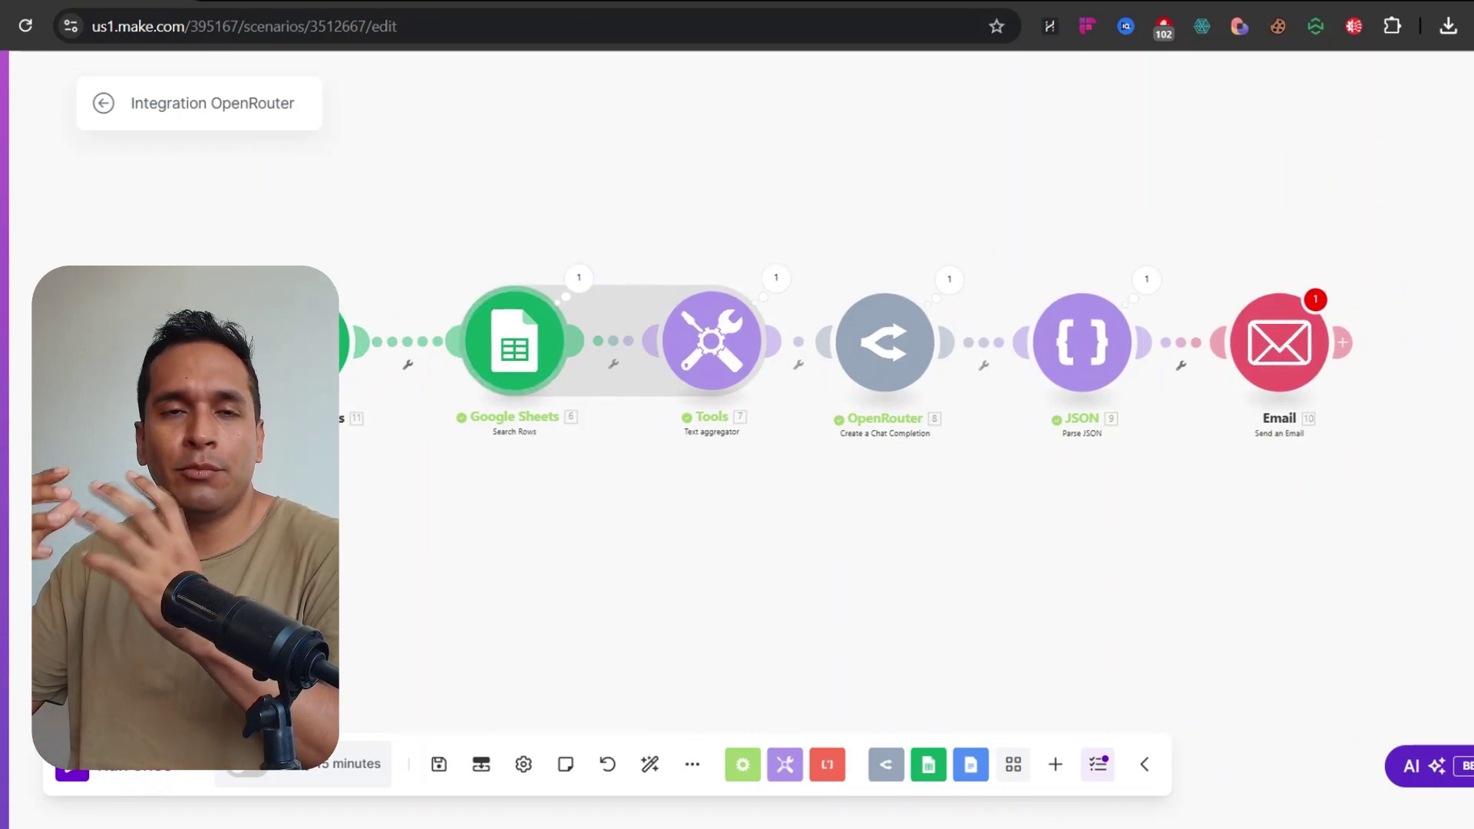
# Reopen the Send an Email module's settings and close them without changes
pyautogui.hscroll(5, 684, 284)
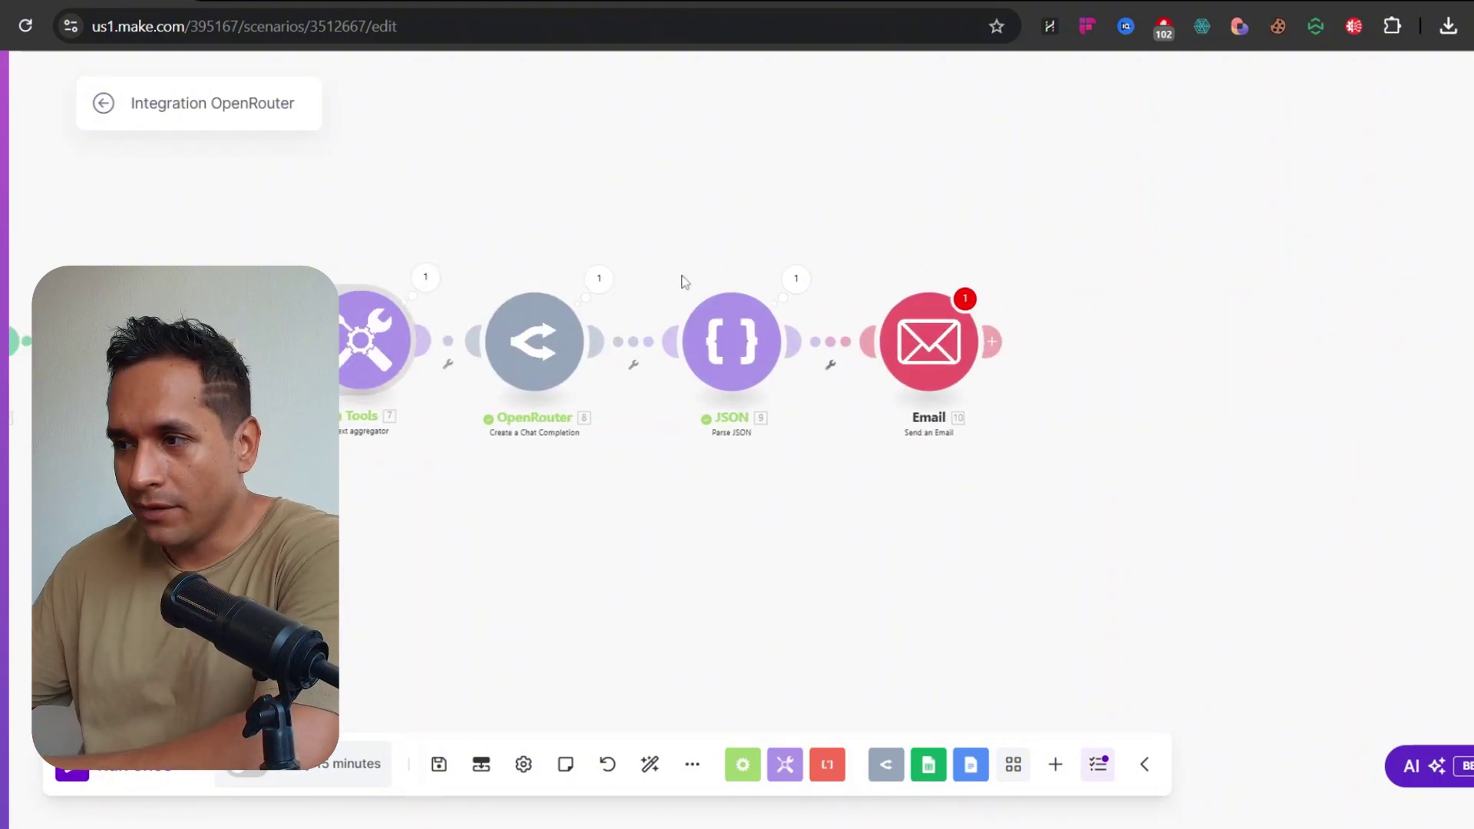
pyautogui.hscroll(-2, 707, 306)
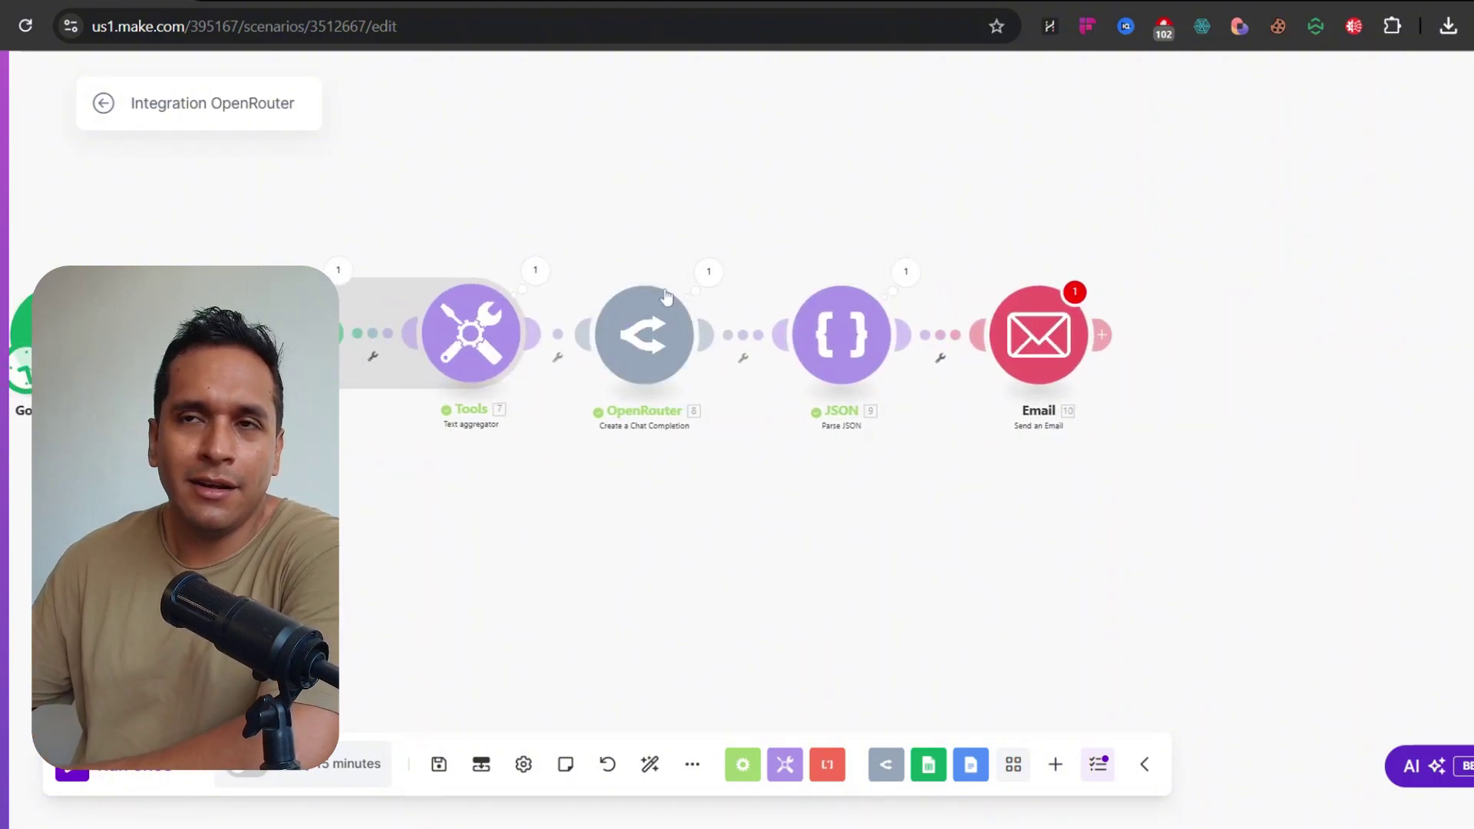
pyautogui.hscroll(3, 737, 251)
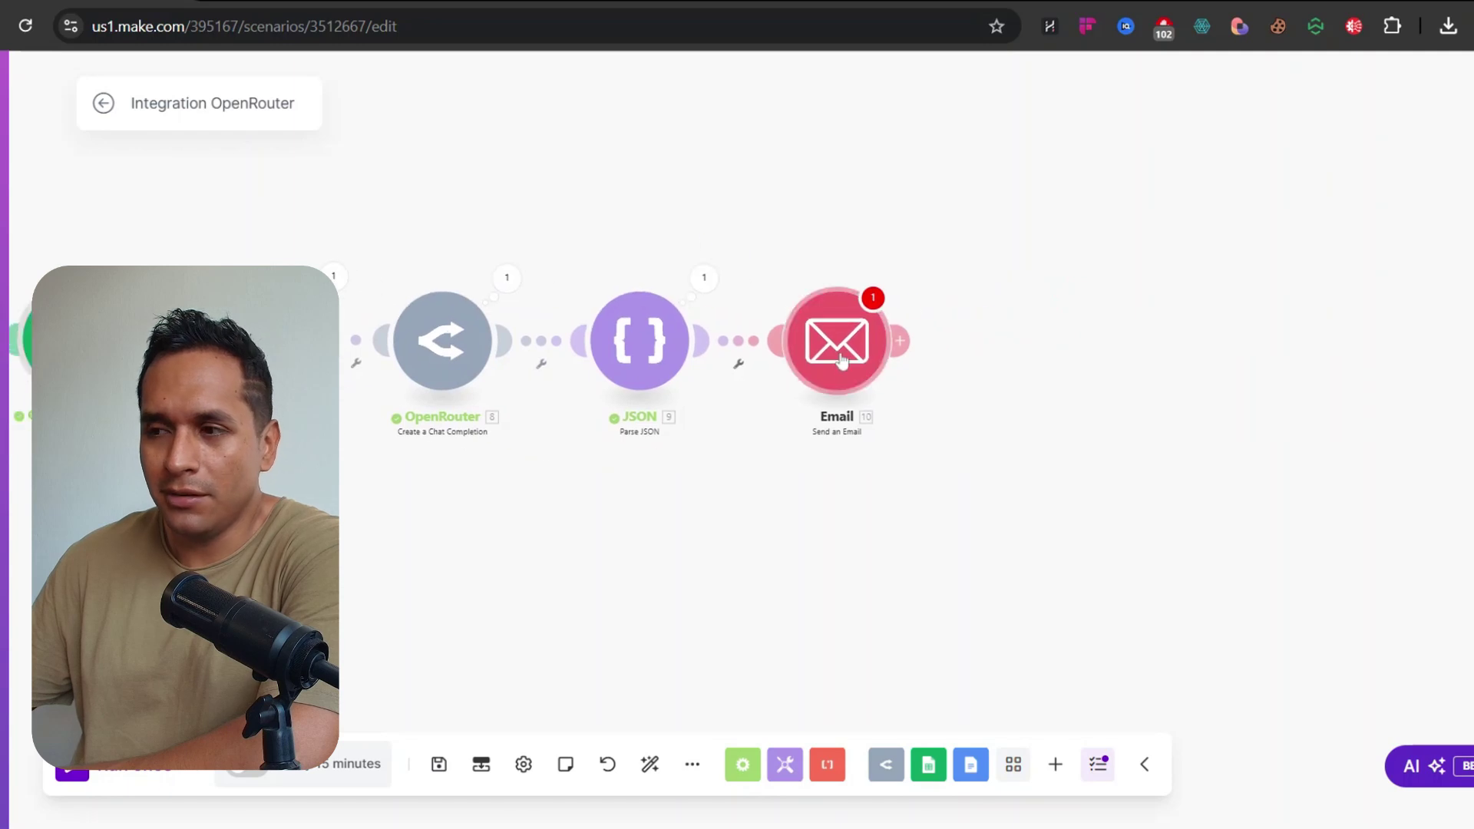
pyautogui.click(837, 340)
pyautogui.click(1075, 539)
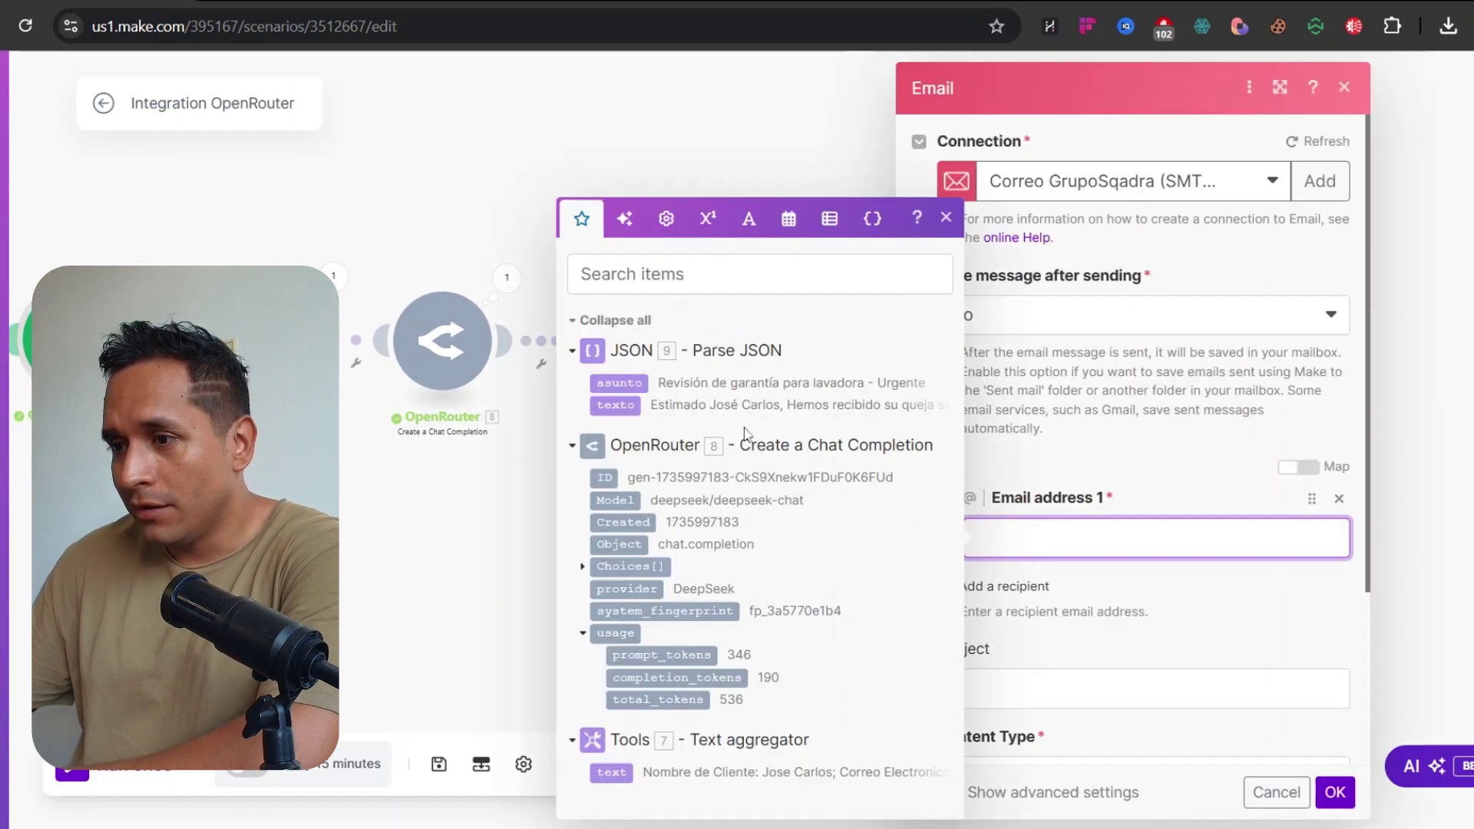
pyautogui.press('Escape')
# Unlink the Email module from JSON Parse and run the scenario once despite the warning
pyautogui.click(733, 349)
pyautogui.click(791, 392)
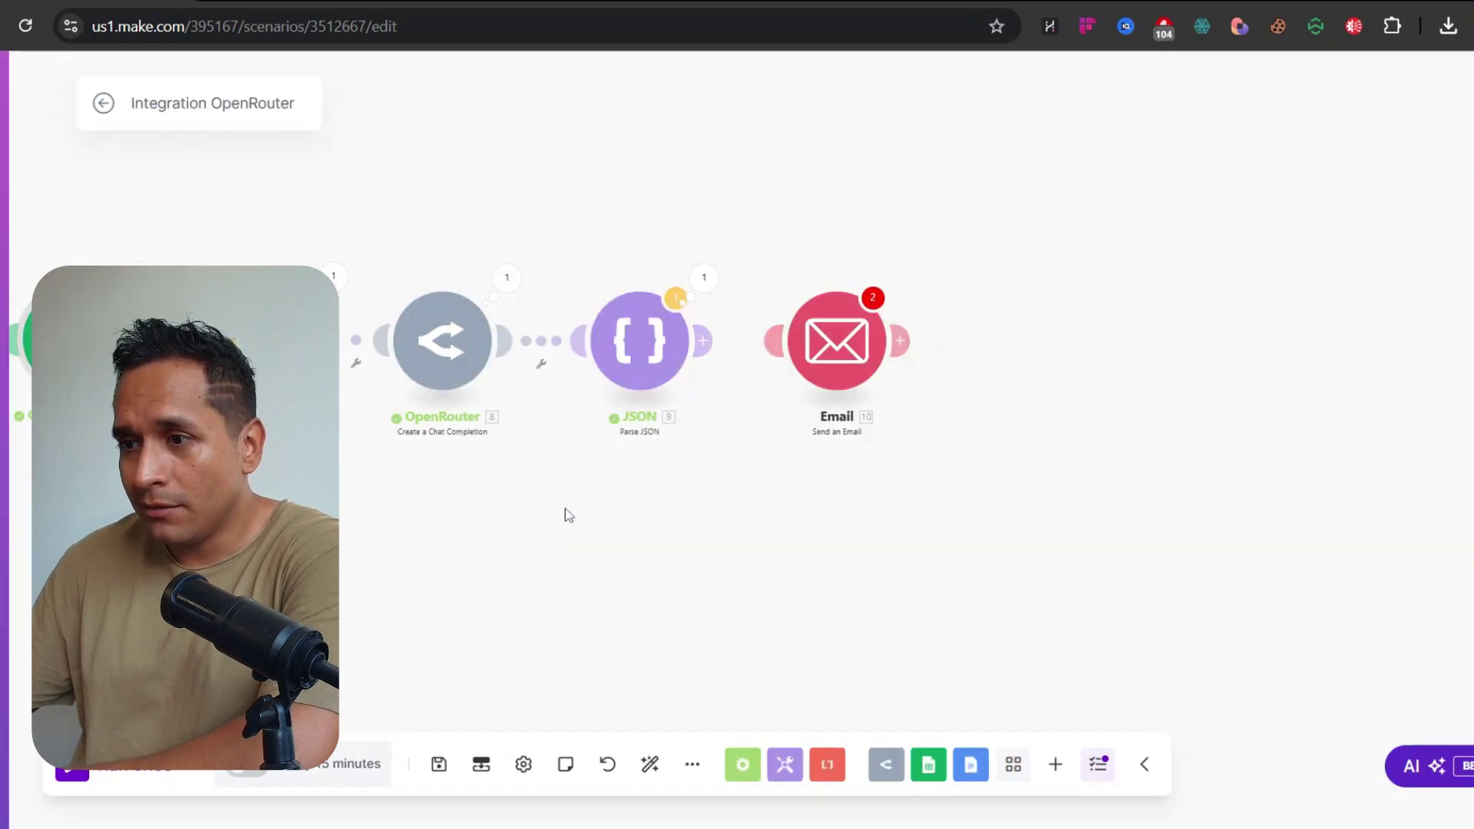
pyautogui.click(72, 764)
pyautogui.click(869, 531)
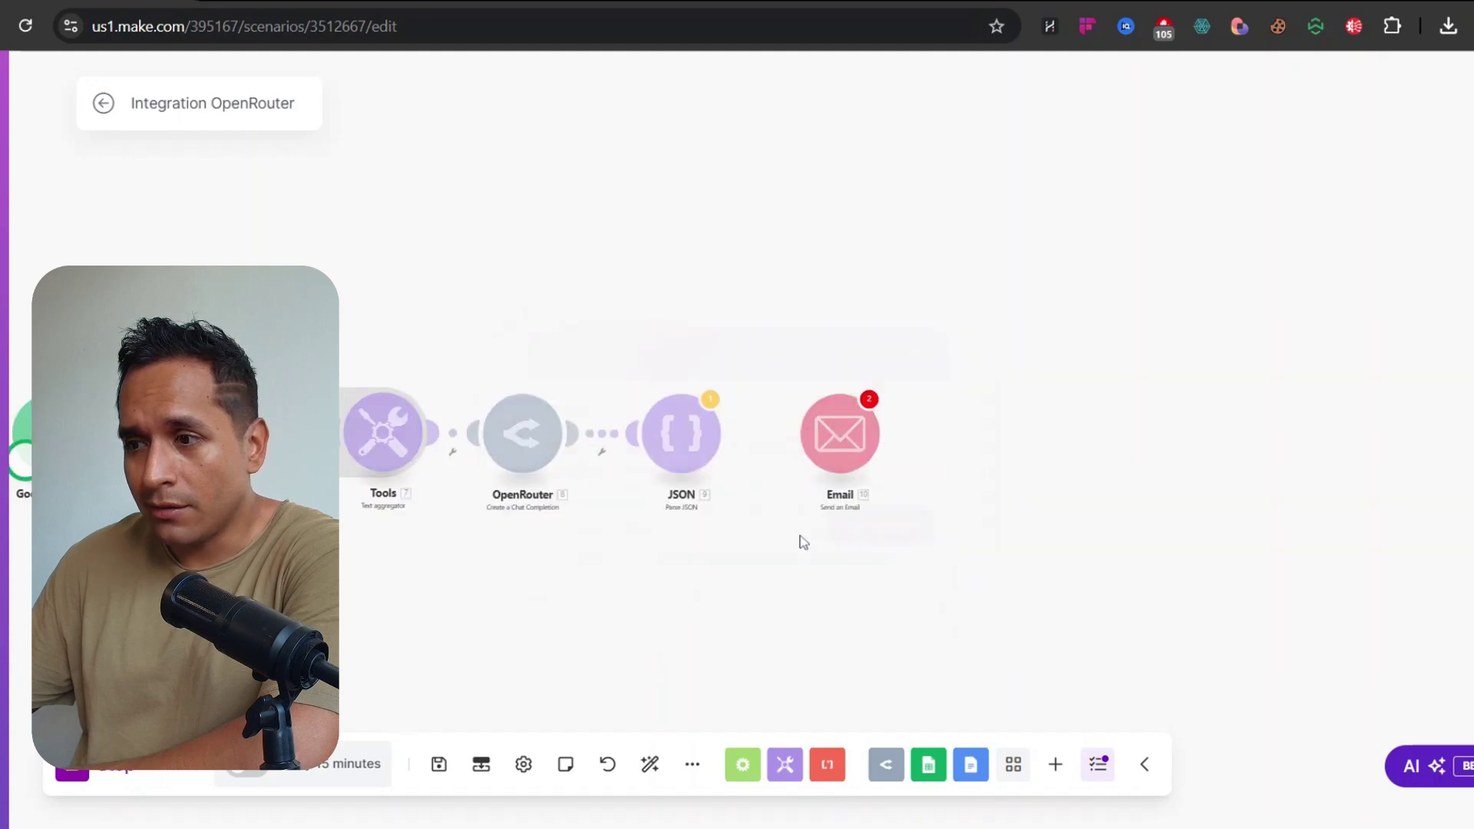
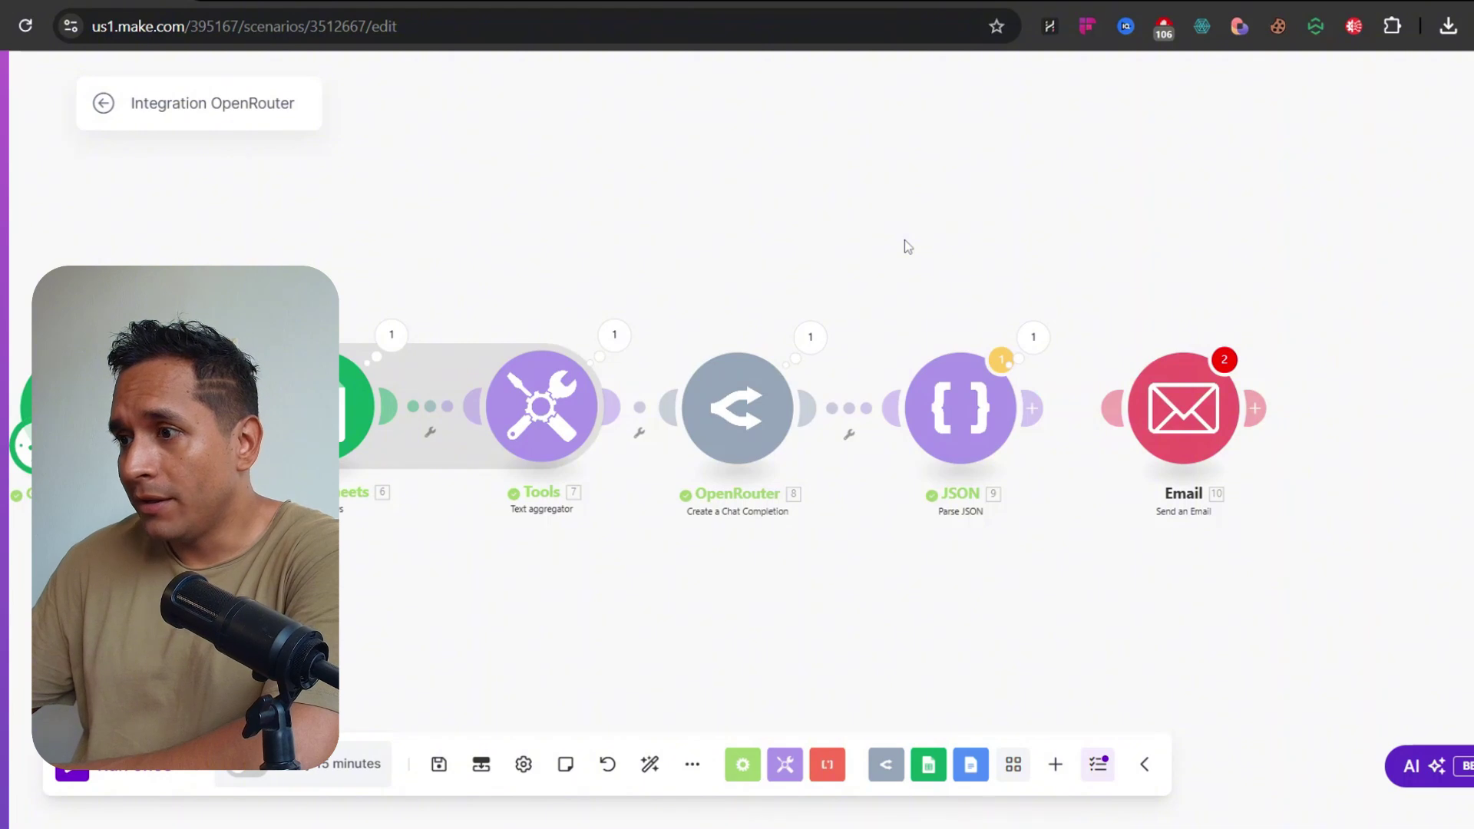
# Clone the Send an Email module and place the copy below the original
pyautogui.moveTo(1019, 292); pyautogui.dragTo(910, 271)
pyautogui.moveTo(1459, 308); pyautogui.dragTo(1051, 287)
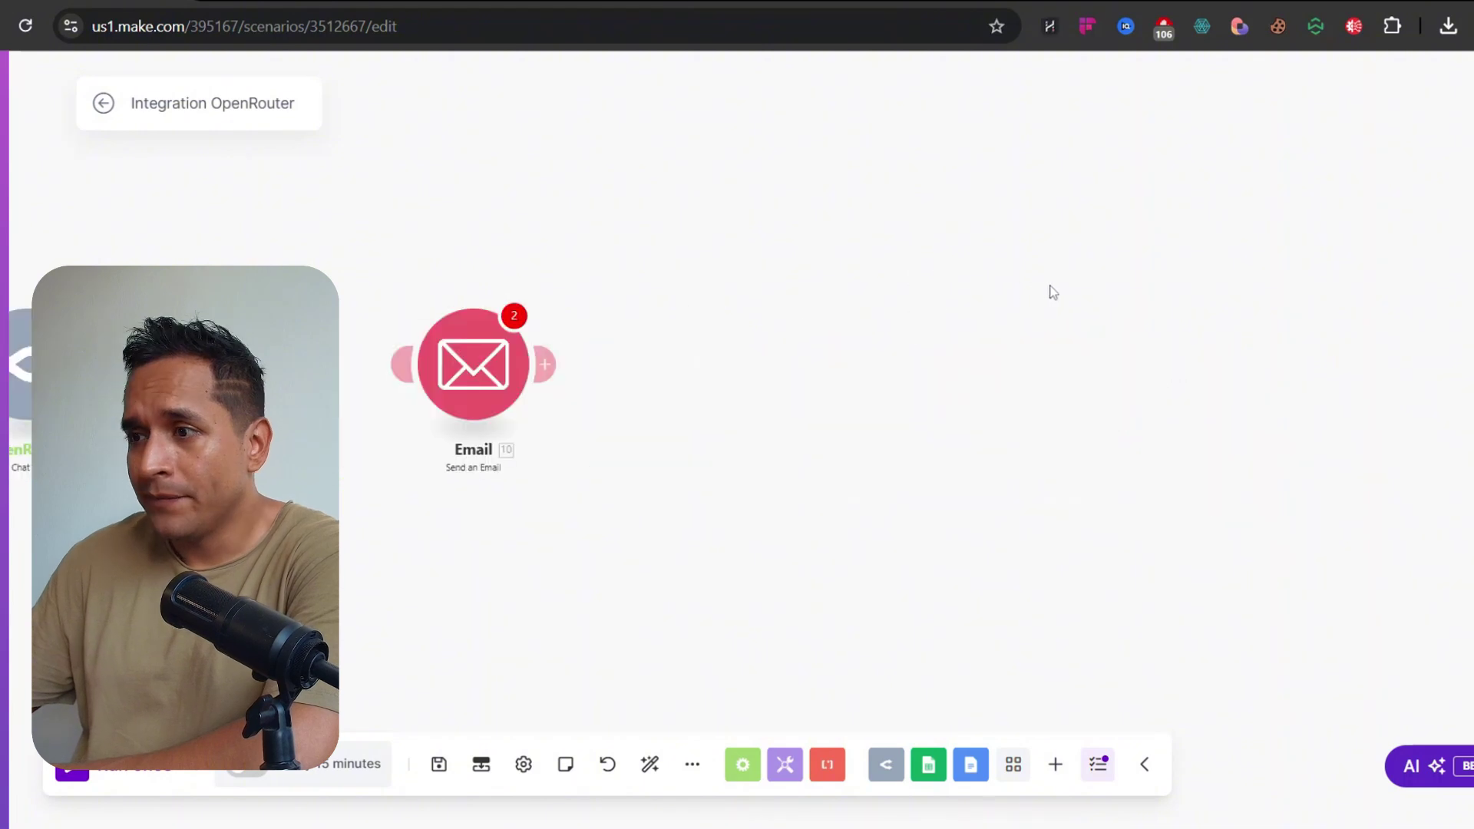
pyautogui.rightClick(453, 357)
pyautogui.click(494, 507)
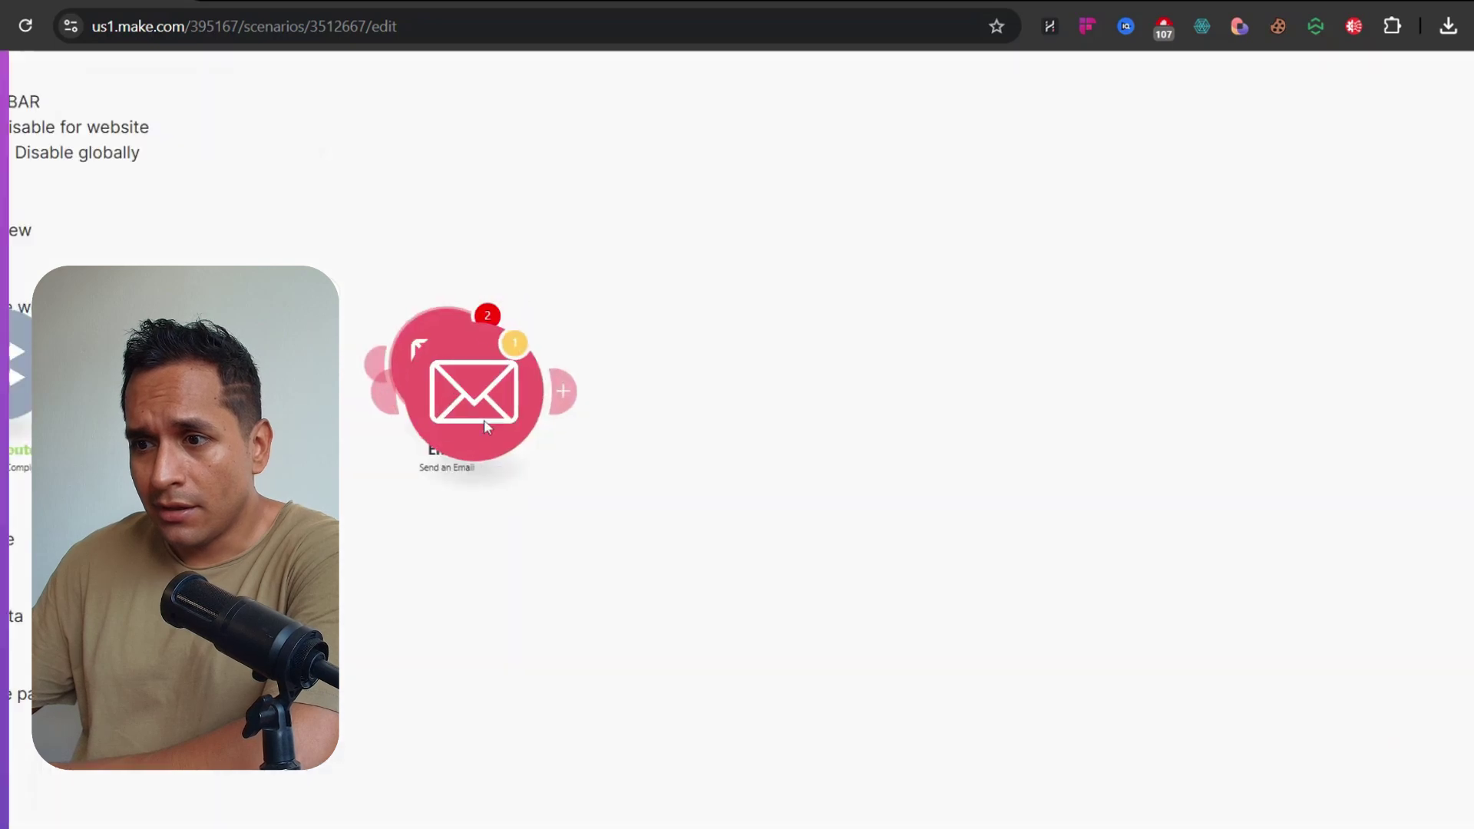
pyautogui.moveTo(509, 452); pyautogui.dragTo(477, 537)
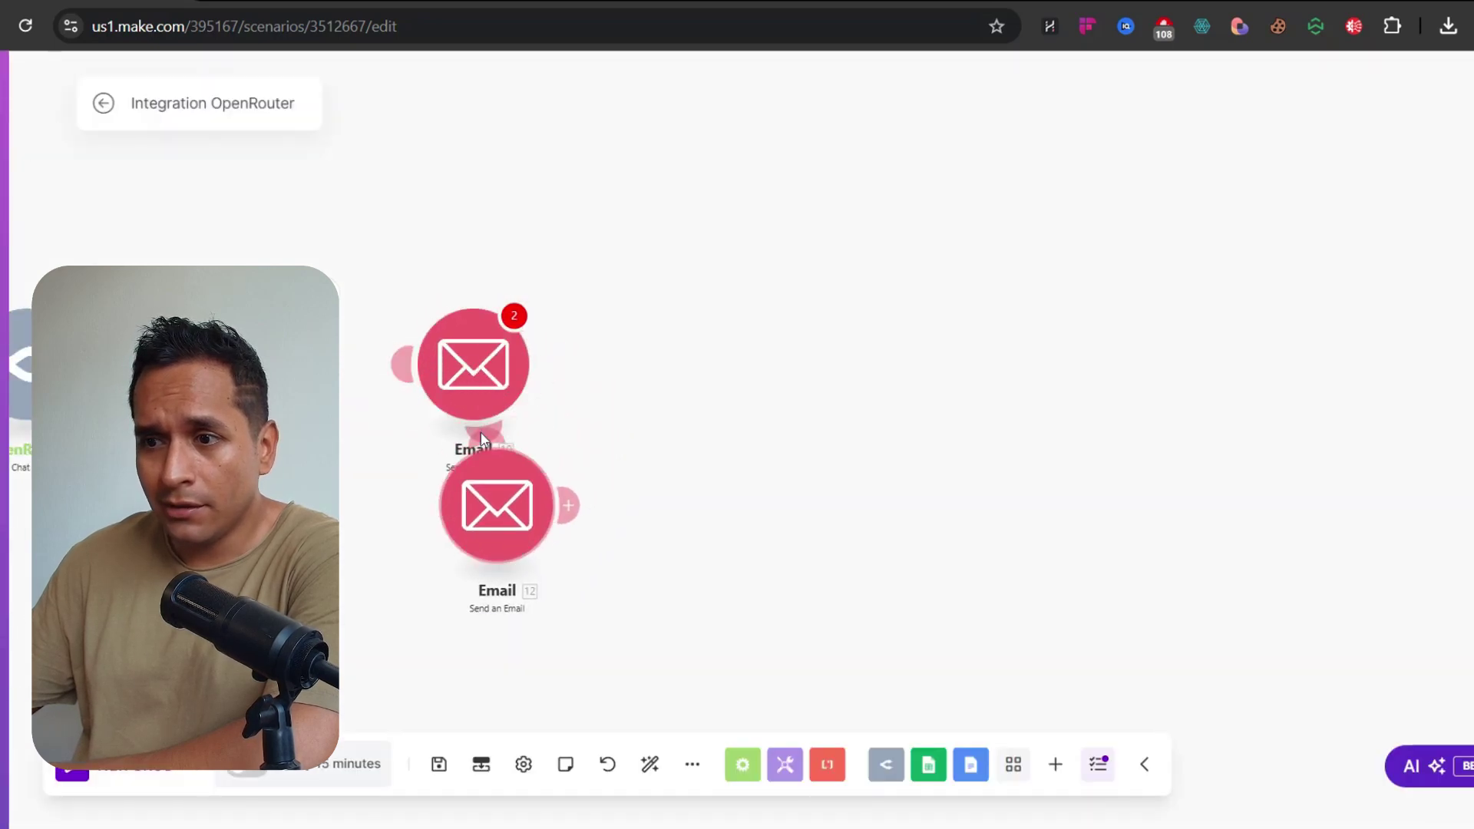
# Delete the original Email module and link the clone after the JSON step
pyautogui.rightClick(464, 382)
pyautogui.click(552, 600)
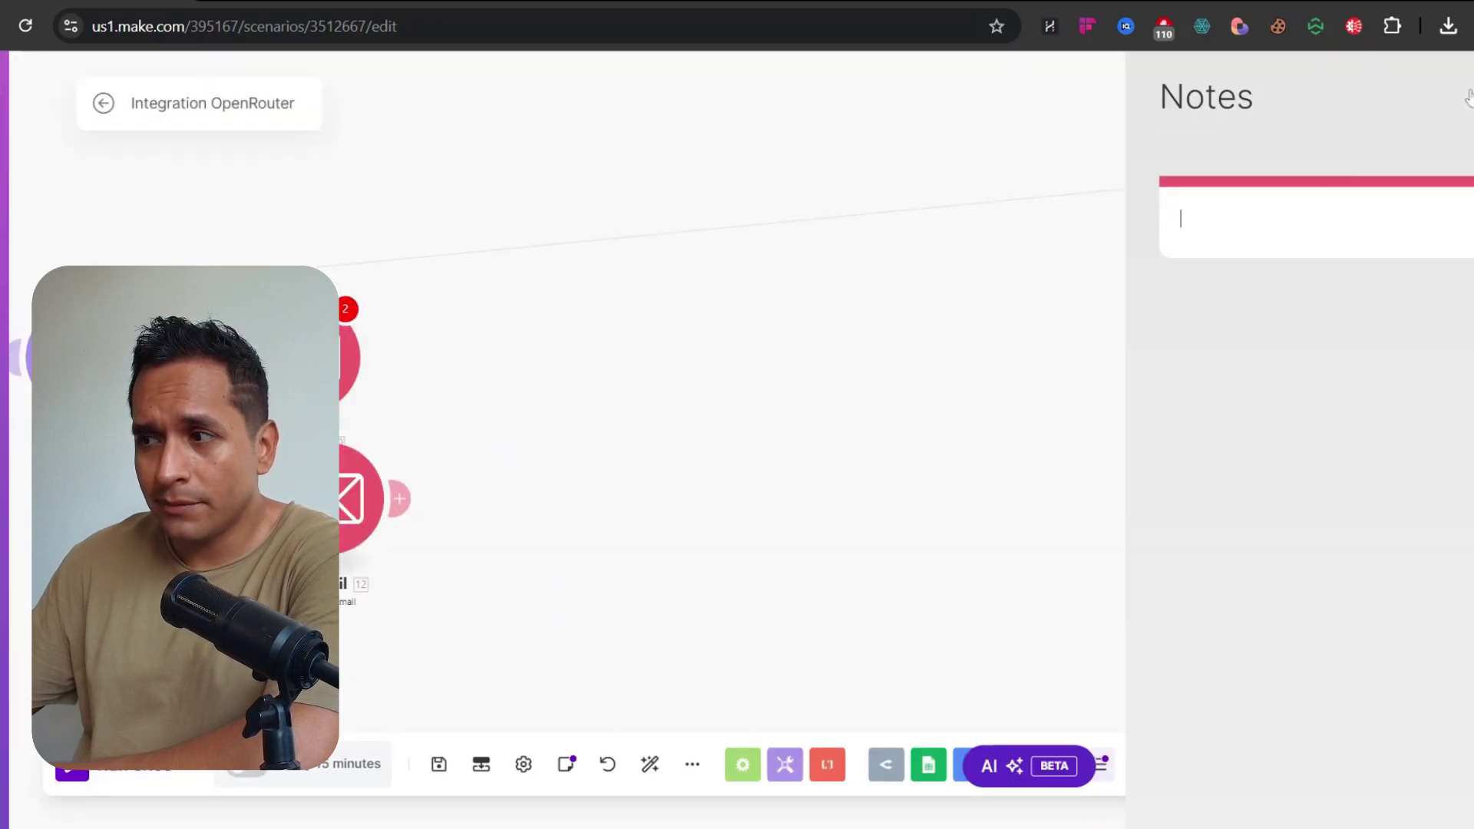
pyautogui.click(668, 372)
pyautogui.rightClick(533, 349)
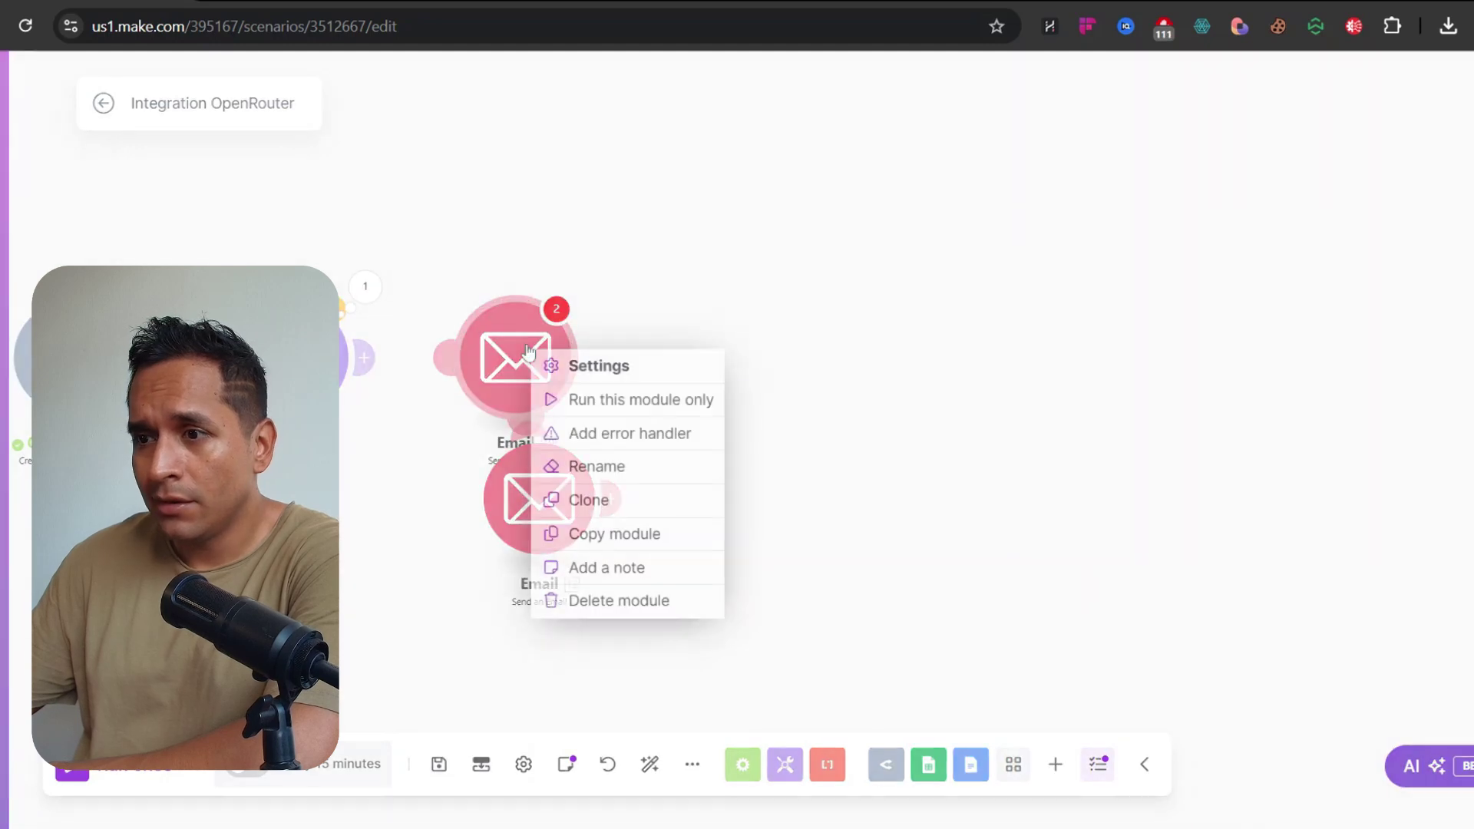
pyautogui.click(612, 599)
pyautogui.moveTo(540, 513); pyautogui.dragTo(526, 366)
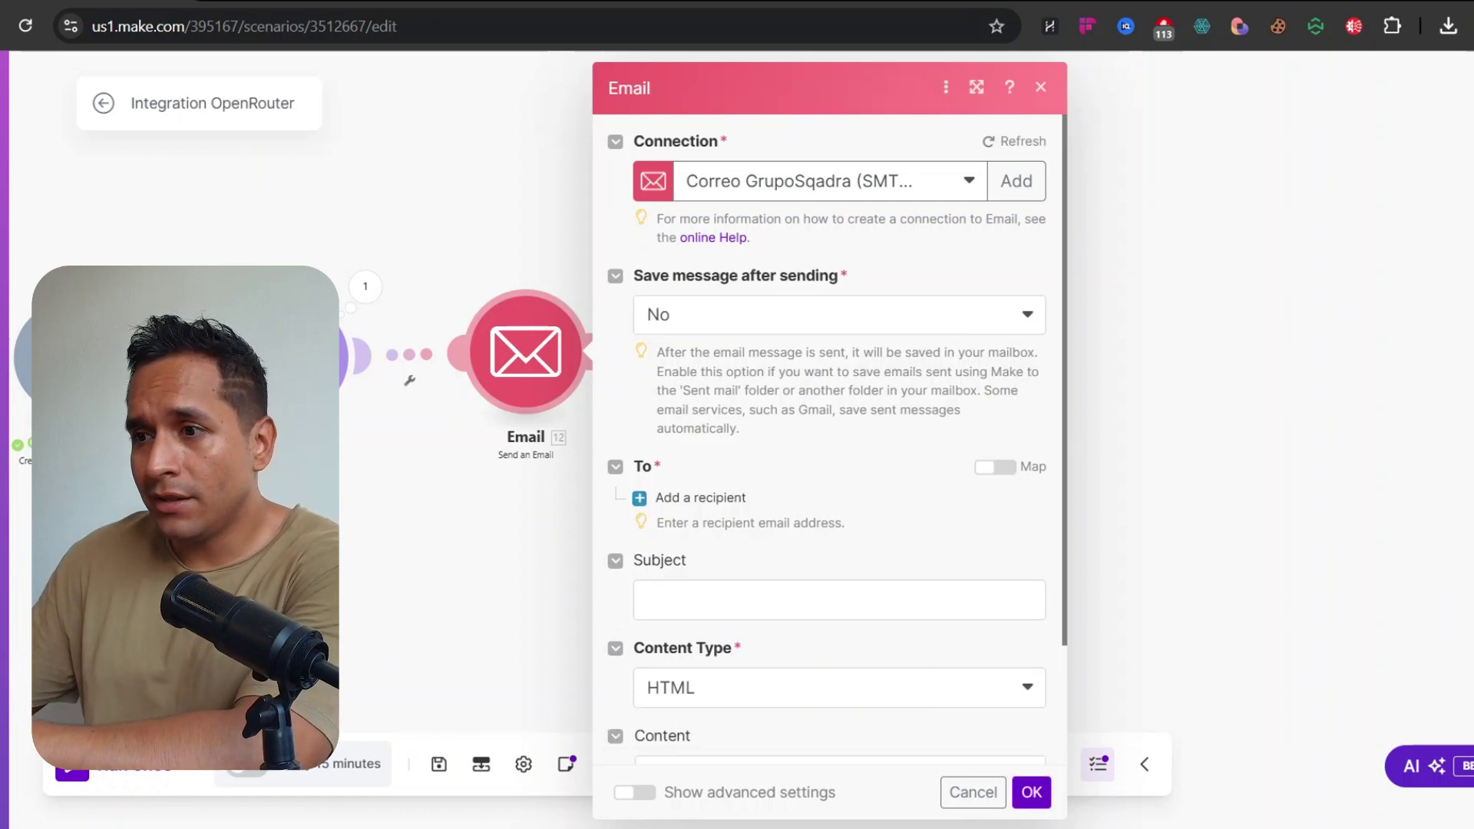
# Add a recipient mapped to the sheet's Correo Electronico (B) value
pyautogui.click(682, 495)
pyautogui.click(756, 537)
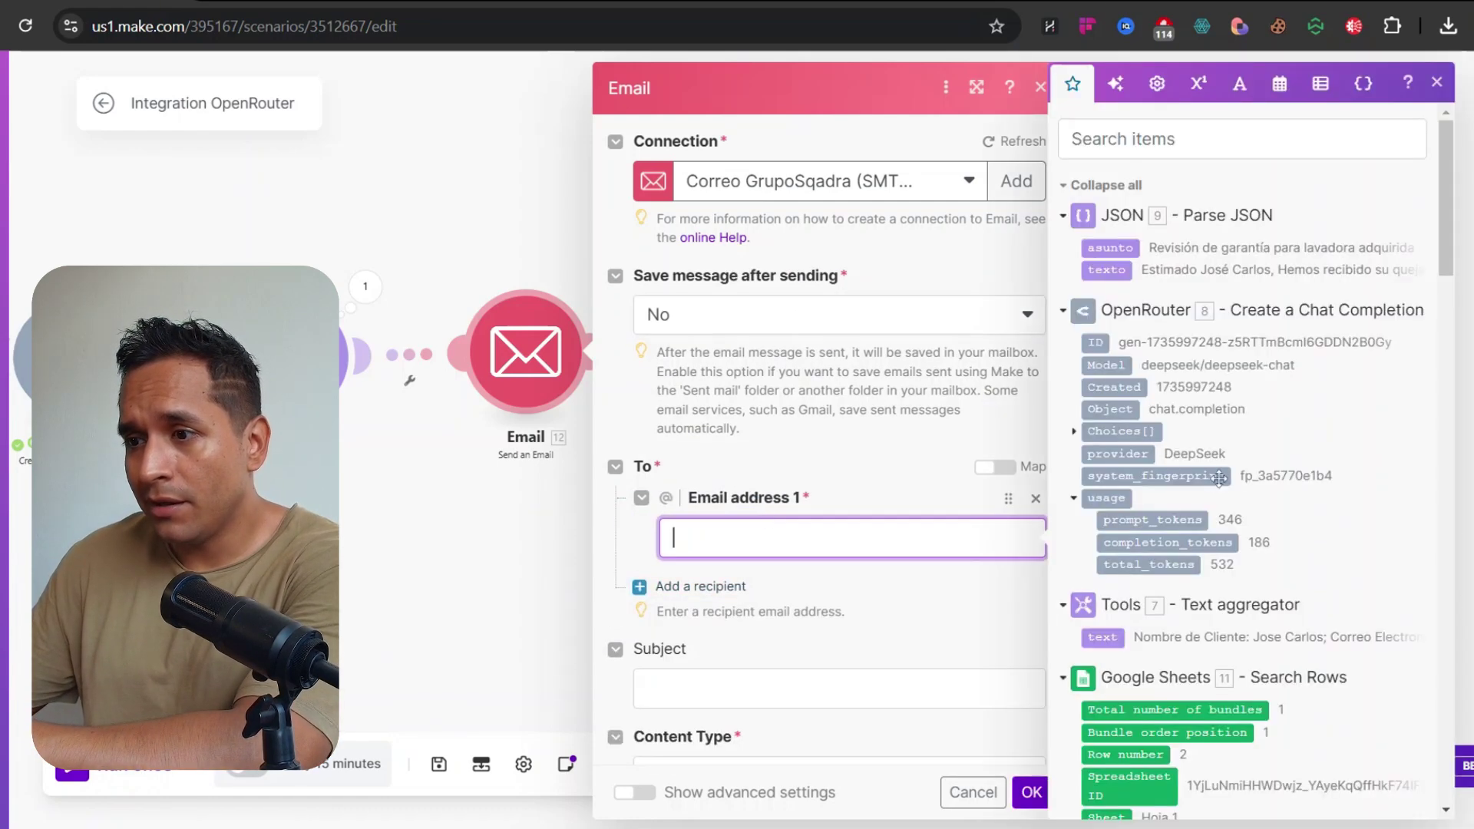
pyautogui.scroll(3, 1219, 480)
pyautogui.scroll(3, 1149, 336)
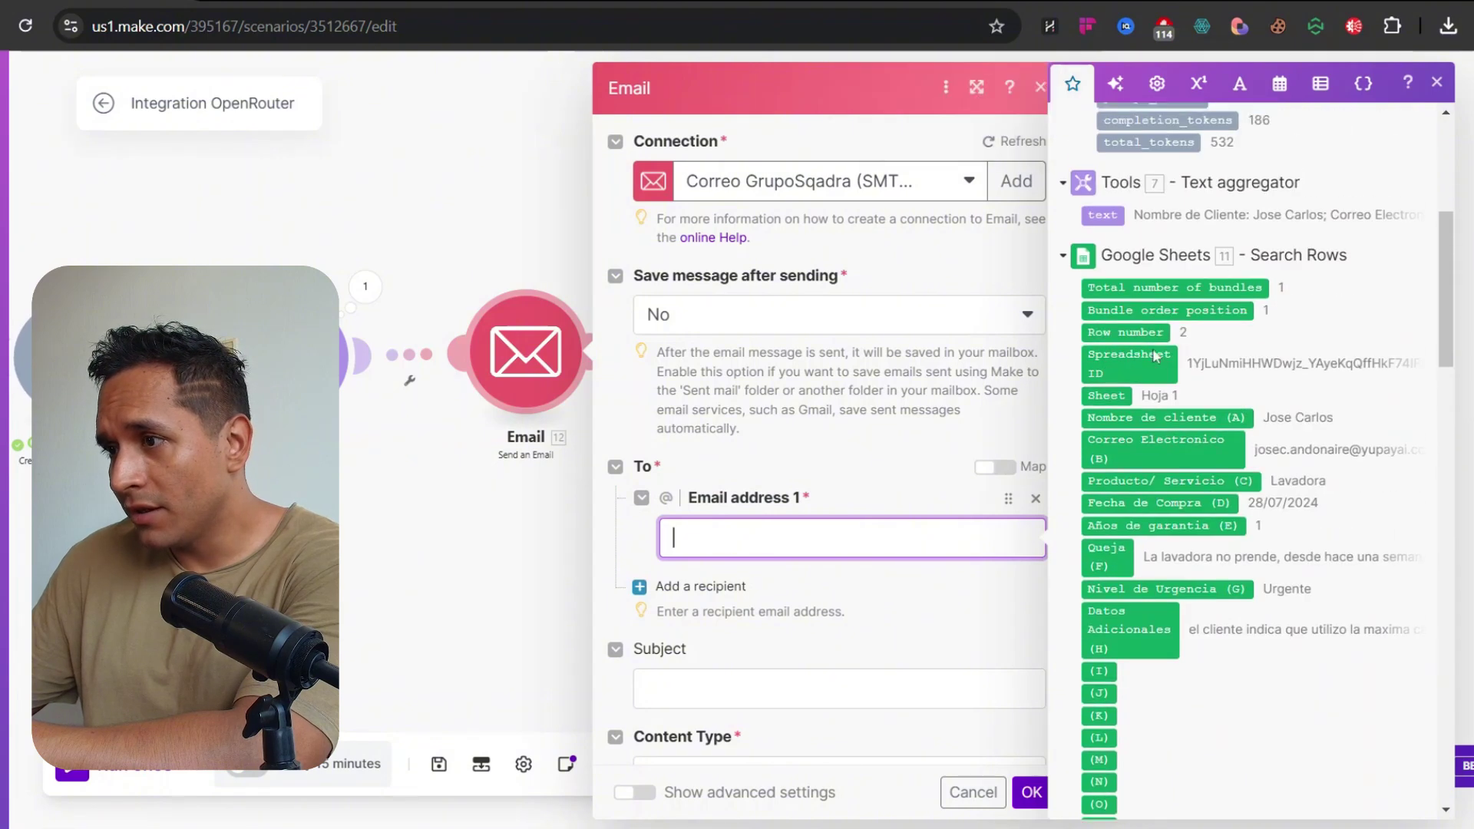
pyautogui.click(1126, 459)
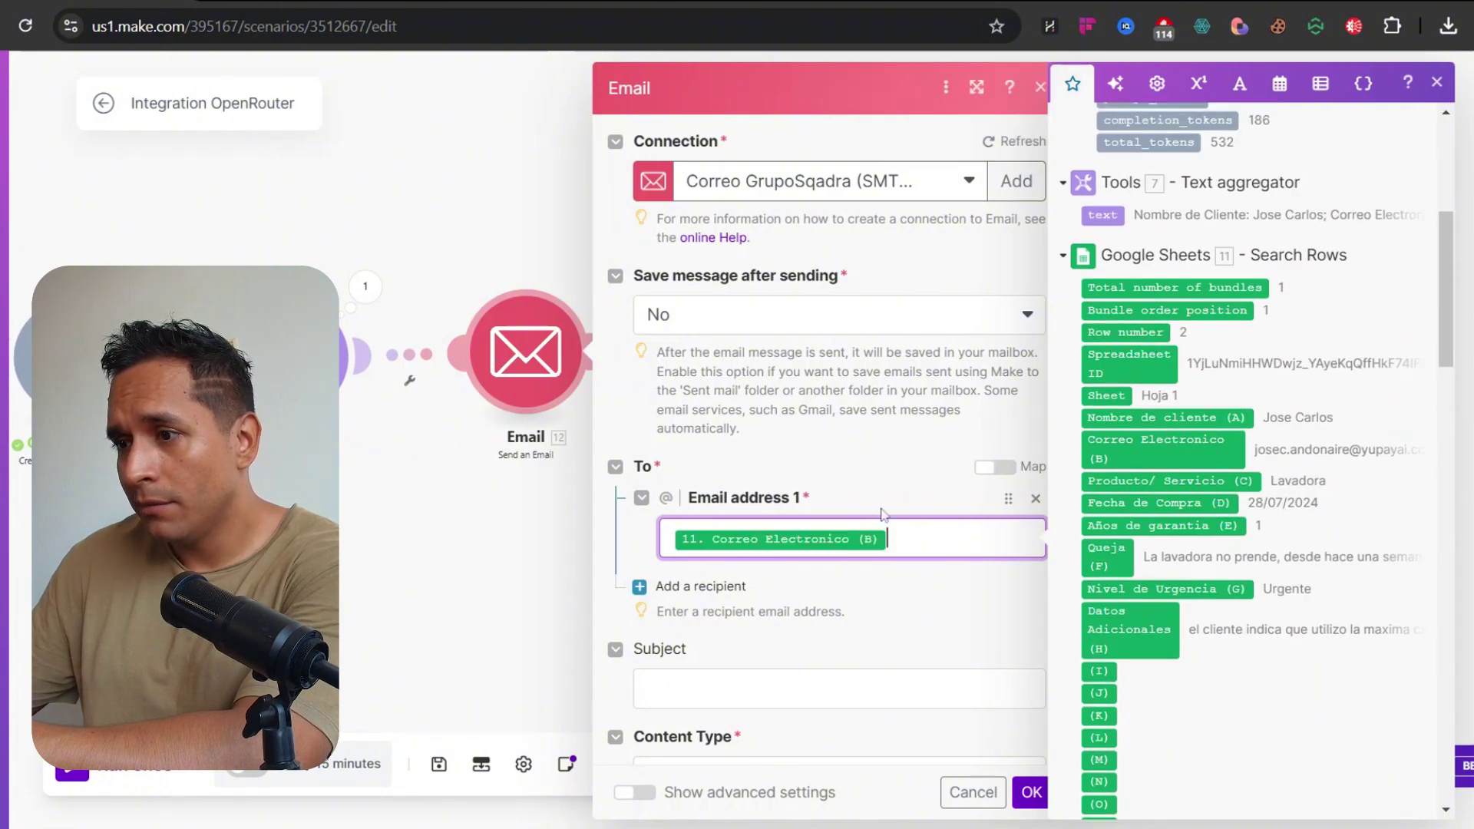
pyautogui.click(884, 584)
# Map 9. asunto to the Subject and set the content type to Plaintext
pyautogui.scroll(-3, 790, 586)
pyautogui.click(791, 454)
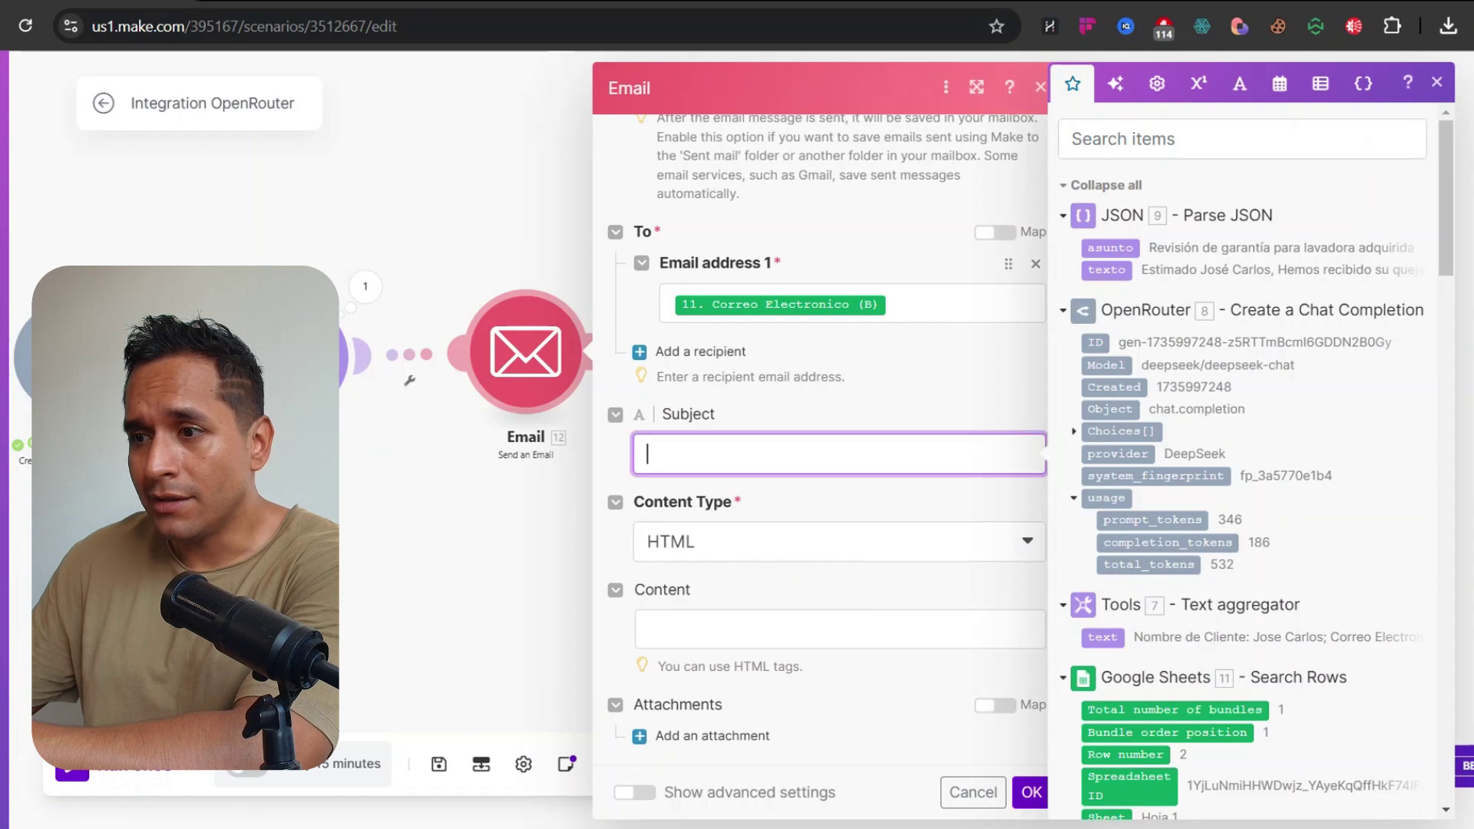
pyautogui.click(1111, 247)
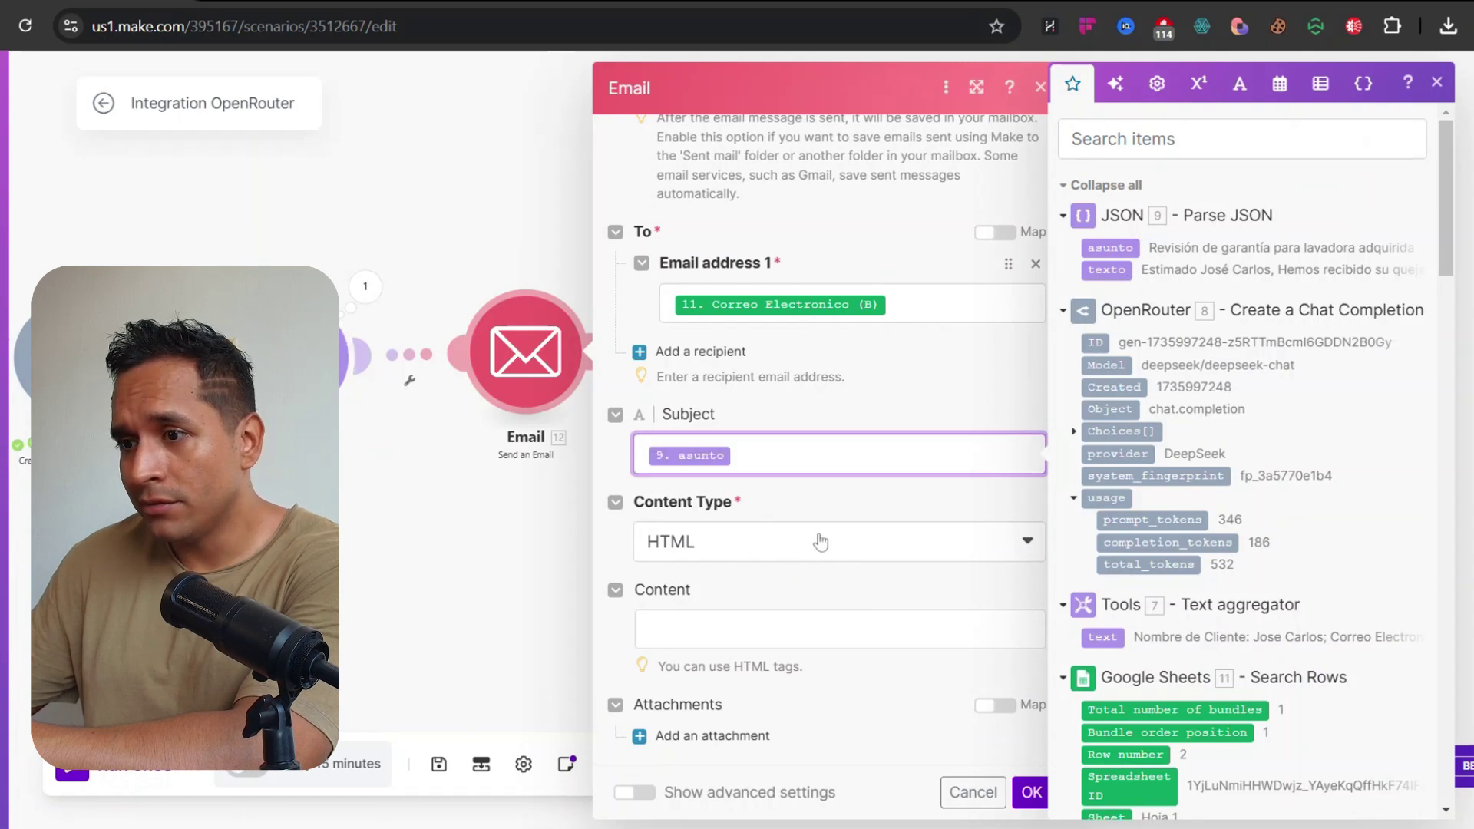
pyautogui.click(788, 542)
pyautogui.click(724, 620)
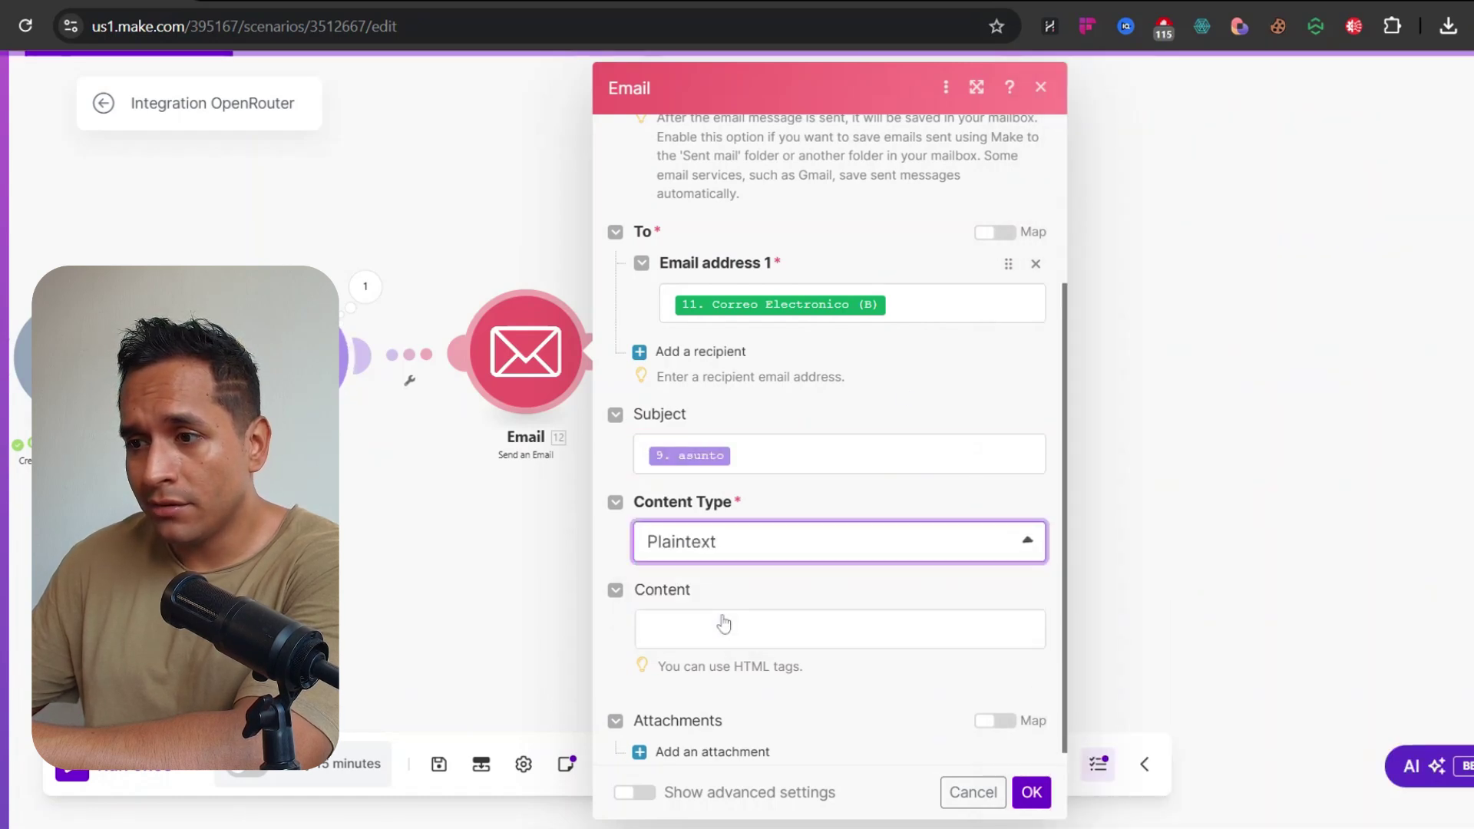
# Map 9. texto to the email Content and save the Email module settings
pyautogui.click(725, 654)
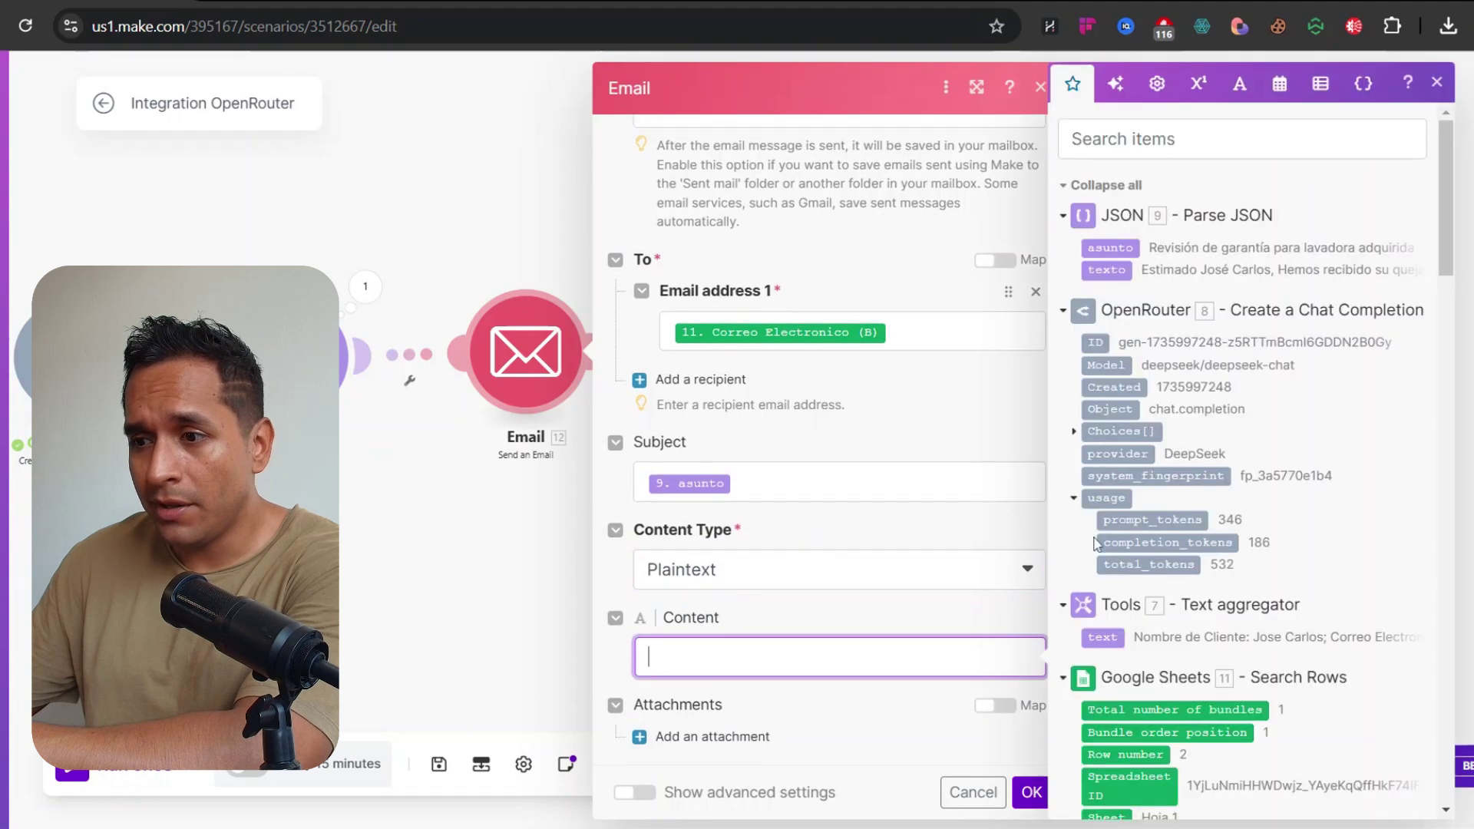
pyautogui.click(1100, 269)
pyautogui.click(894, 583)
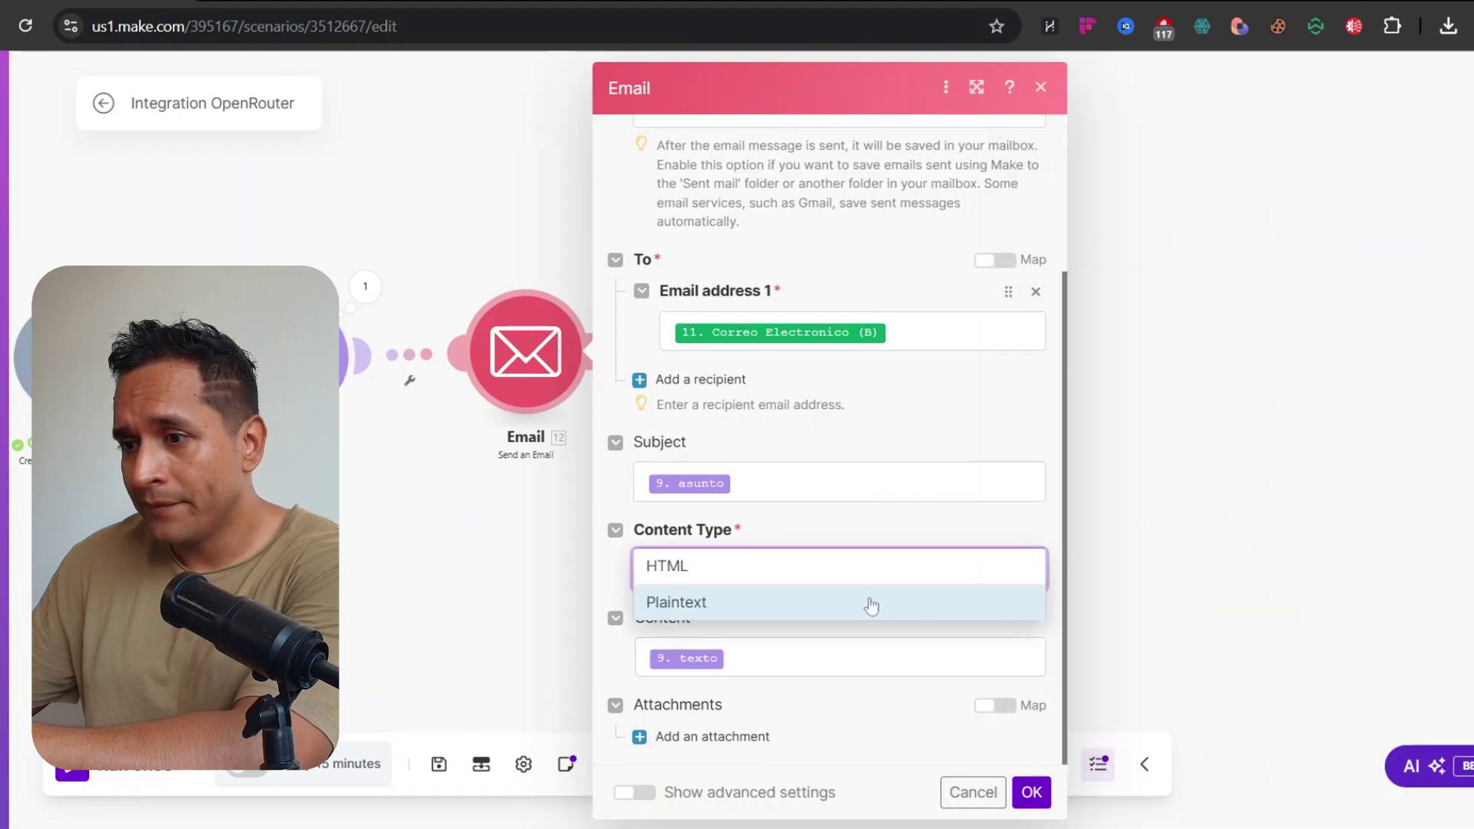
pyautogui.click(921, 531)
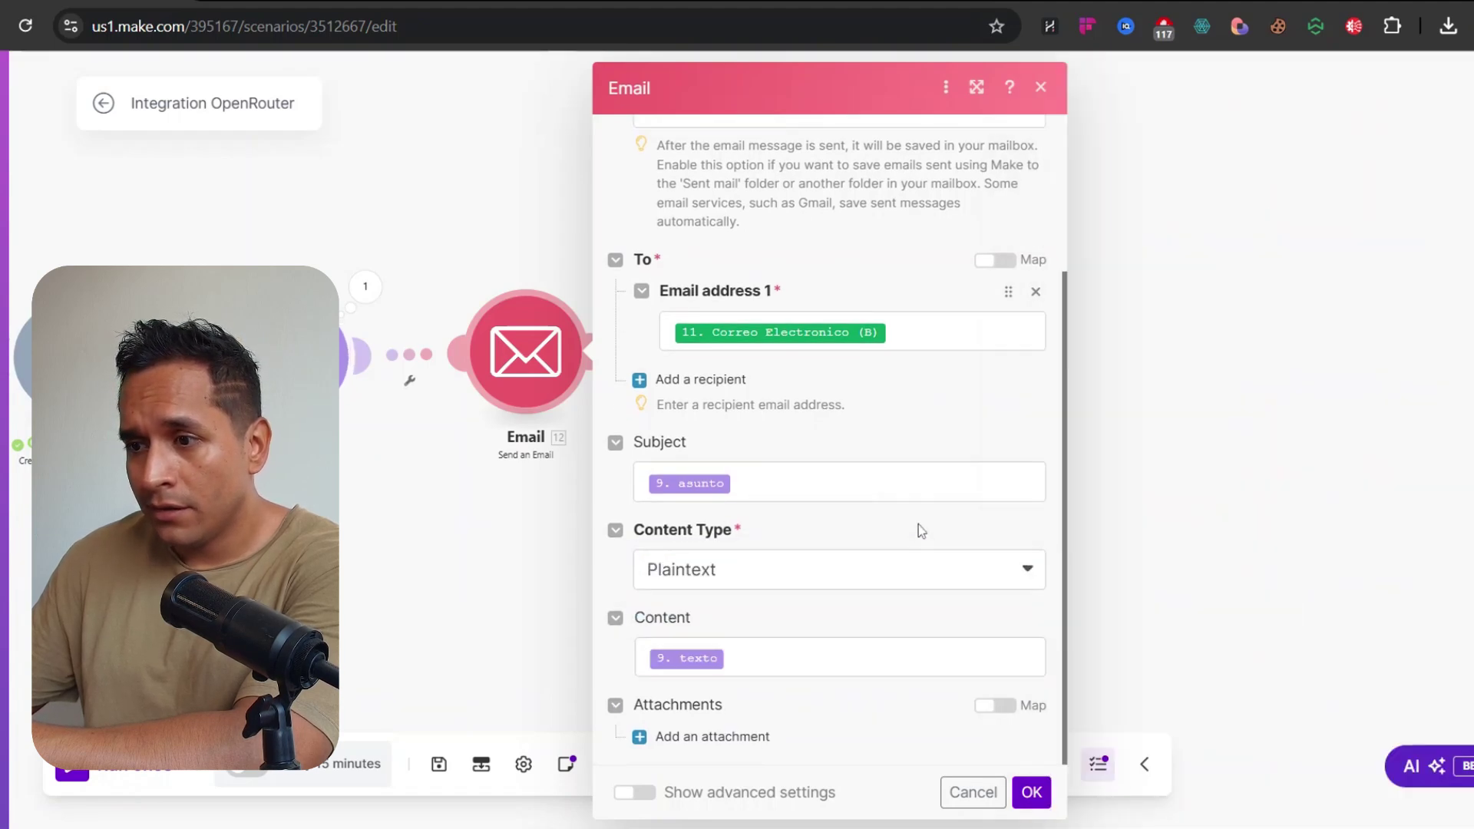
pyautogui.click(1032, 792)
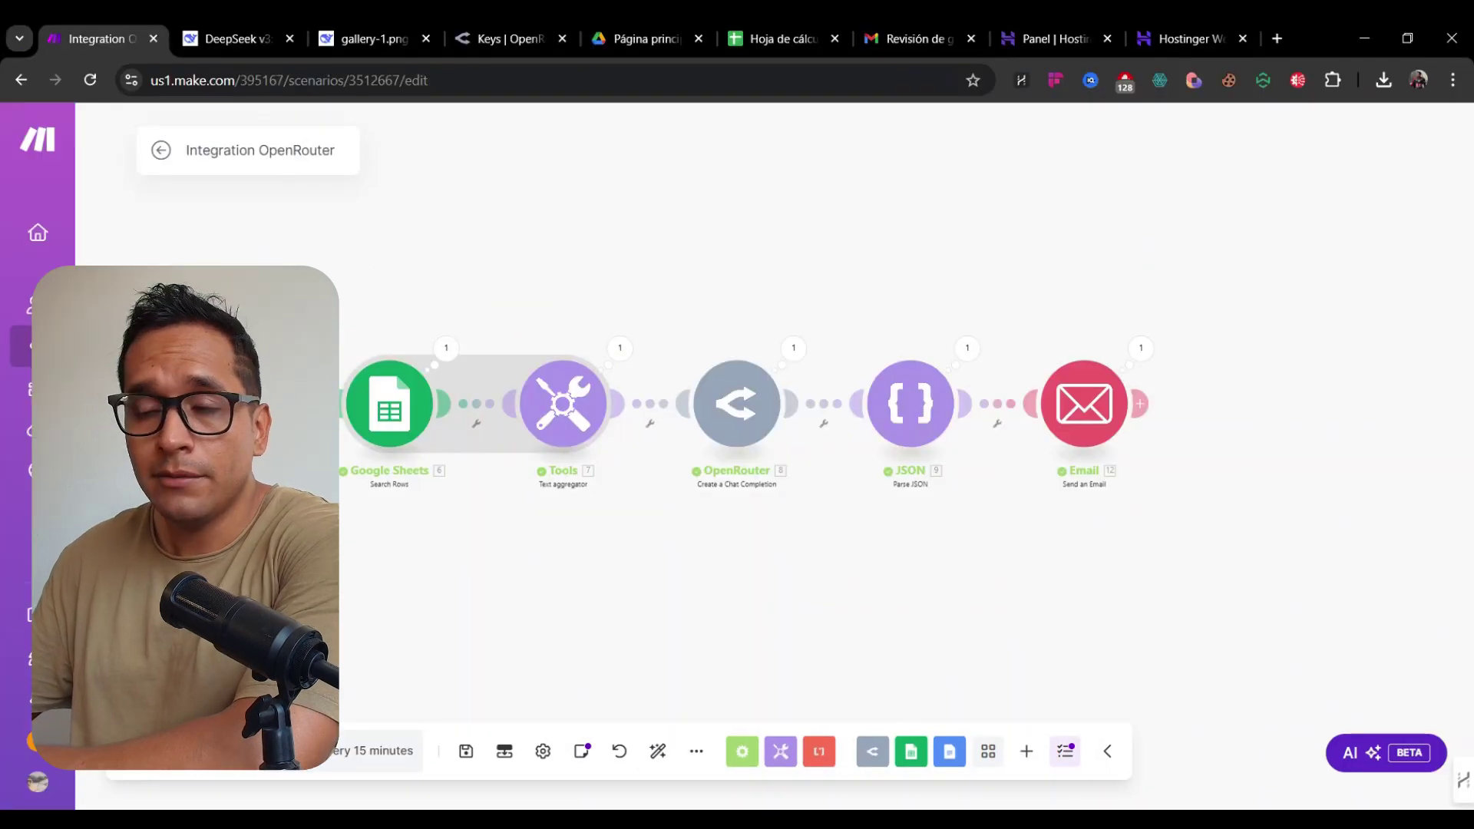
# Review the JSON module's full texto output, then switch to the Gmail tab
pyautogui.moveTo(801, 294); pyautogui.dragTo(691, 227)
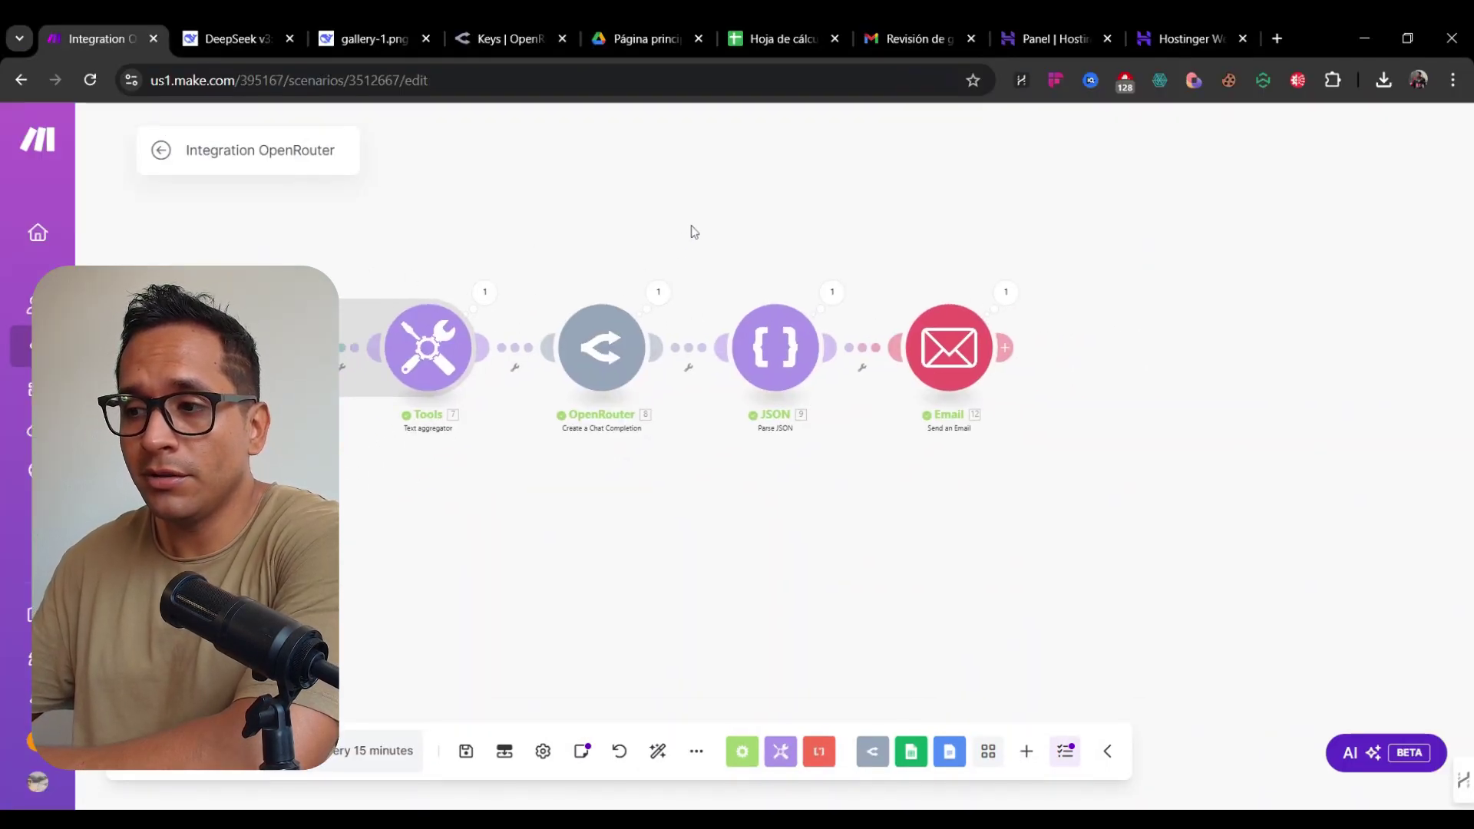
pyautogui.scroll(3, 710, 242)
pyautogui.click(809, 299)
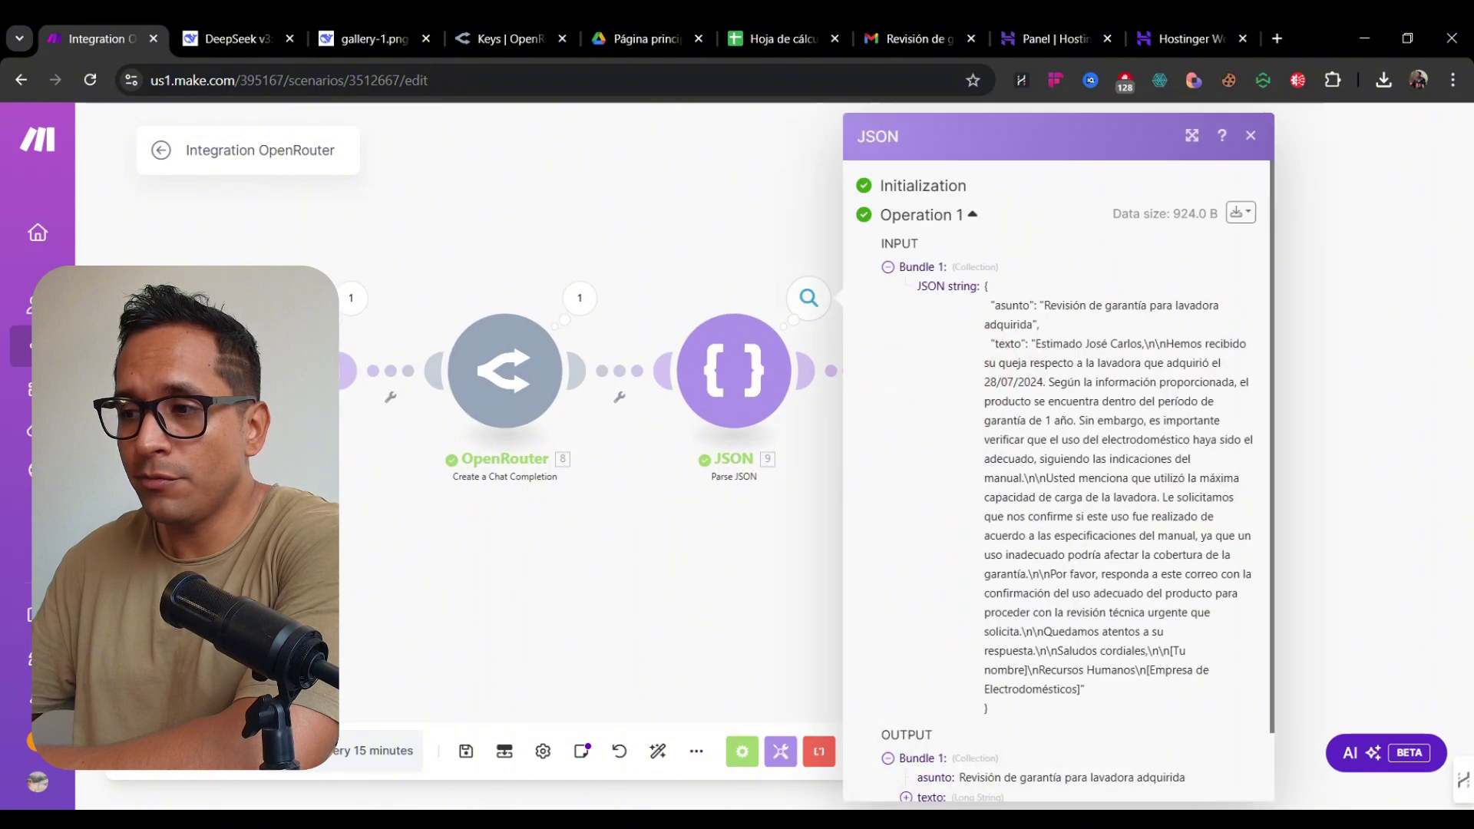
pyautogui.scroll(-1, 914, 729)
pyautogui.click(906, 720)
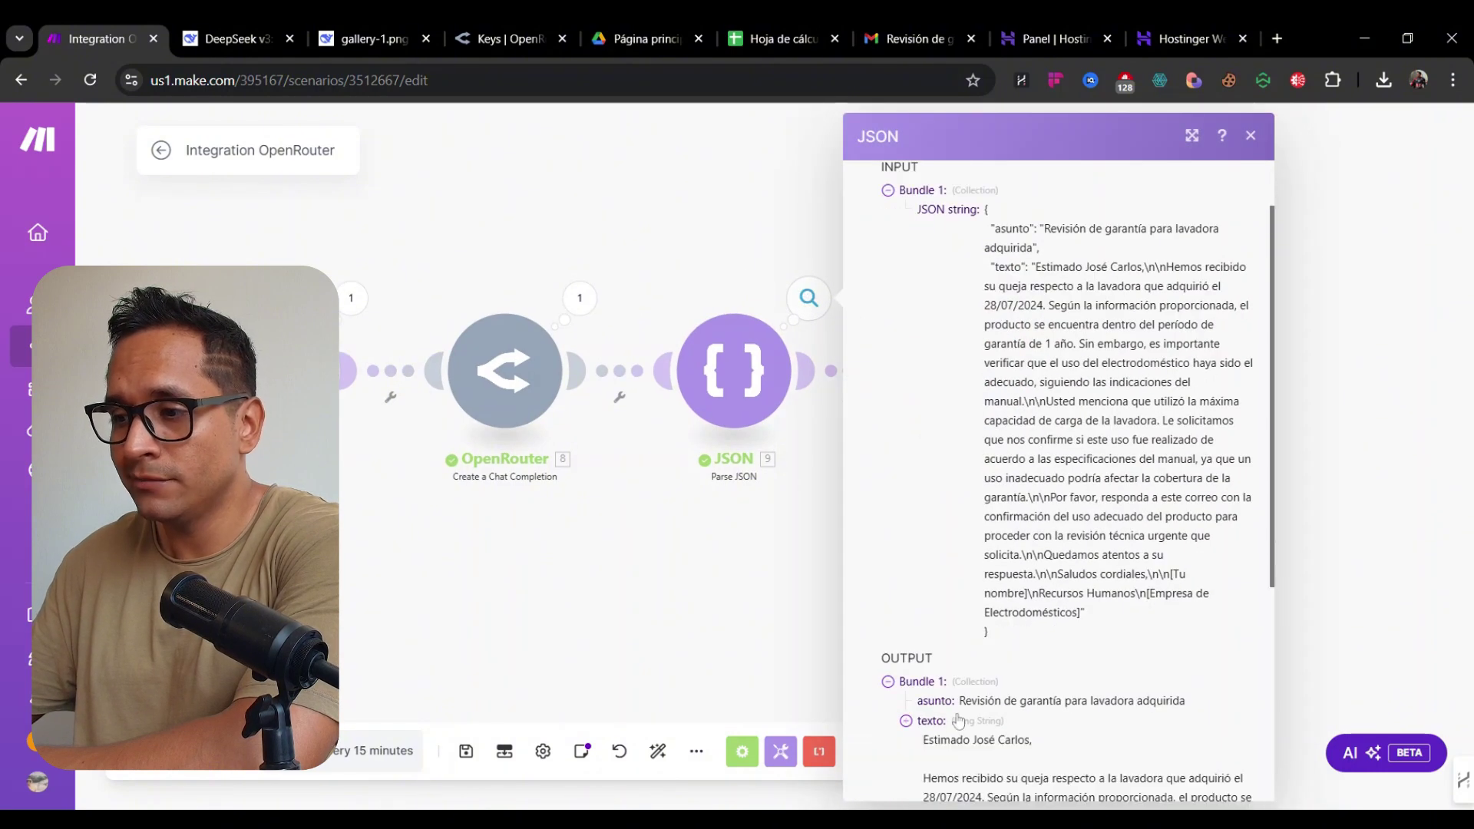
pyautogui.click(670, 261)
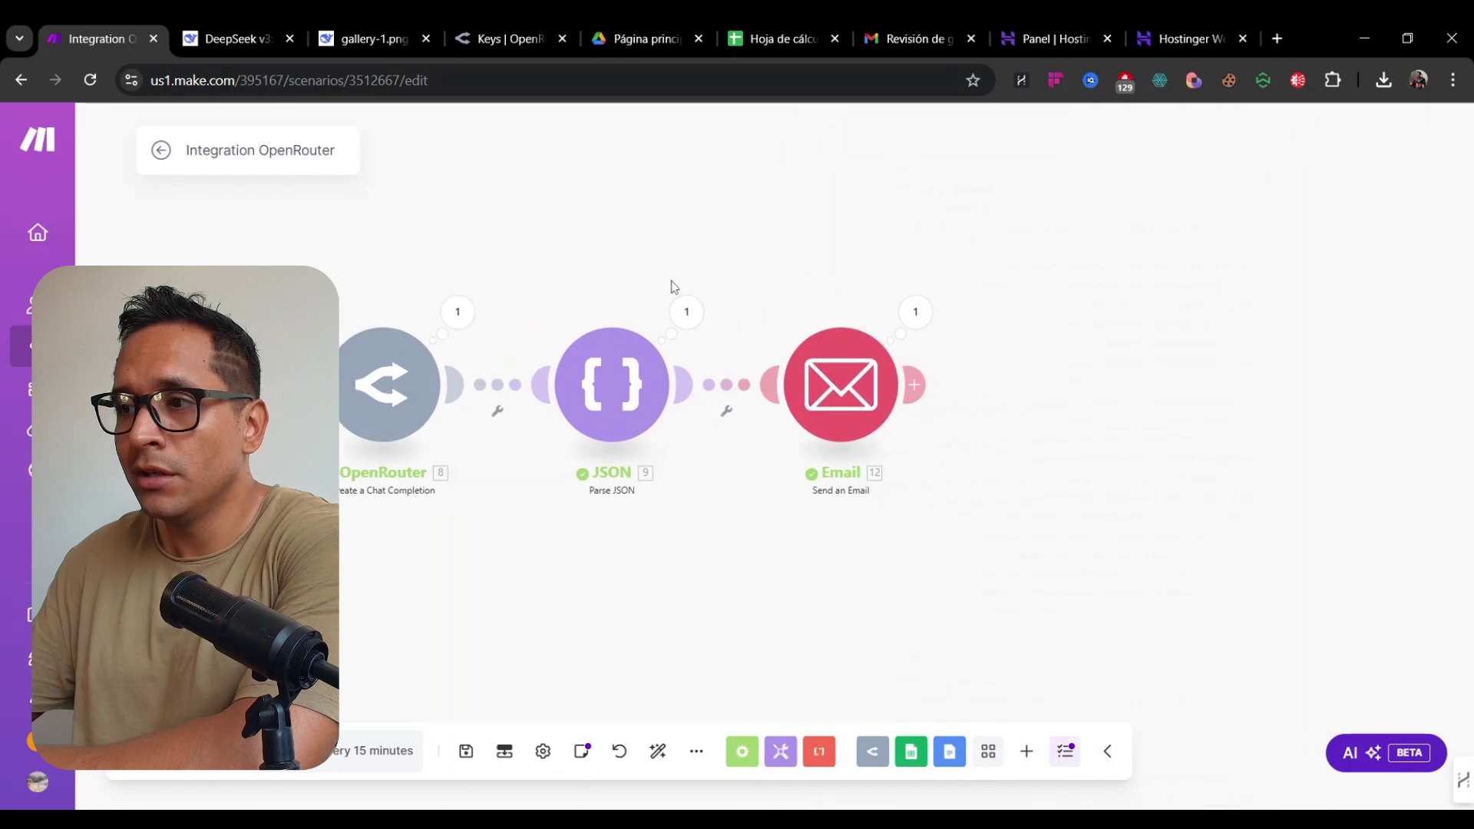
pyautogui.click(915, 35)
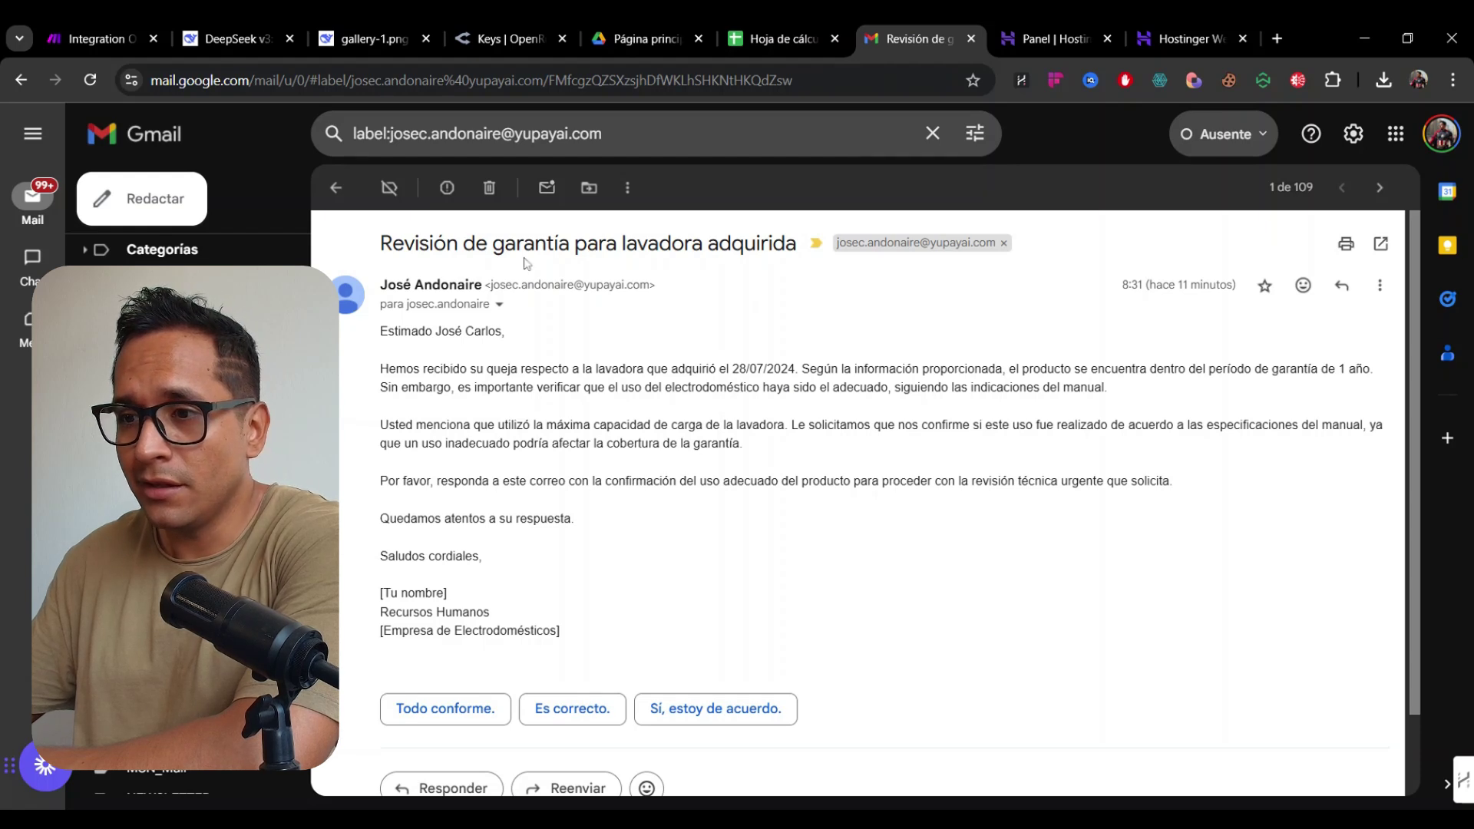
# Highlight the email's subject, greeting and load-capacity sentence, then return to the Make tab
pyautogui.moveTo(381, 244); pyautogui.dragTo(607, 244)
pyautogui.click(607, 245)
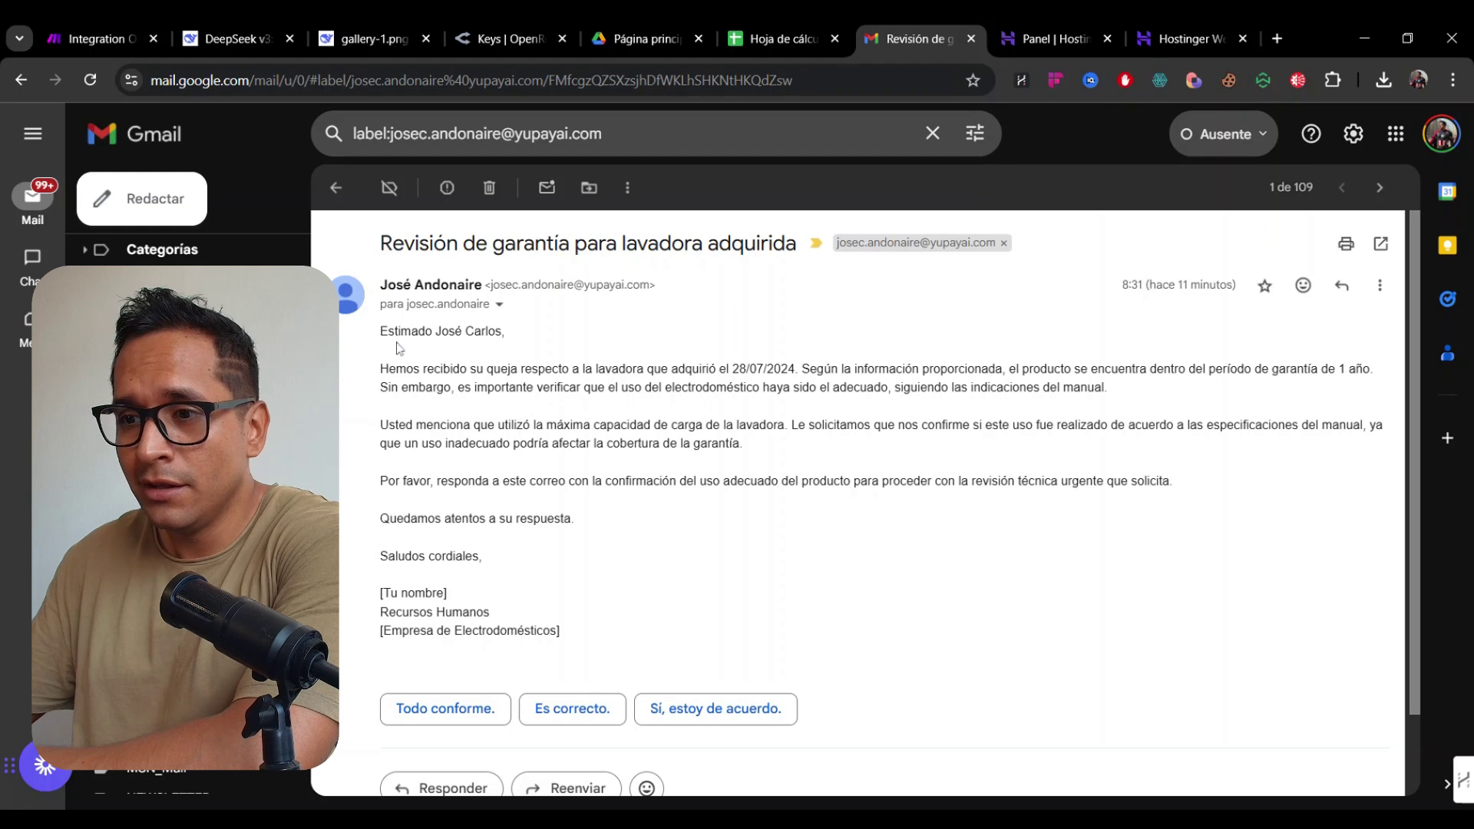
pyautogui.moveTo(380, 278); pyautogui.dragTo(694, 371)
pyautogui.click(724, 385)
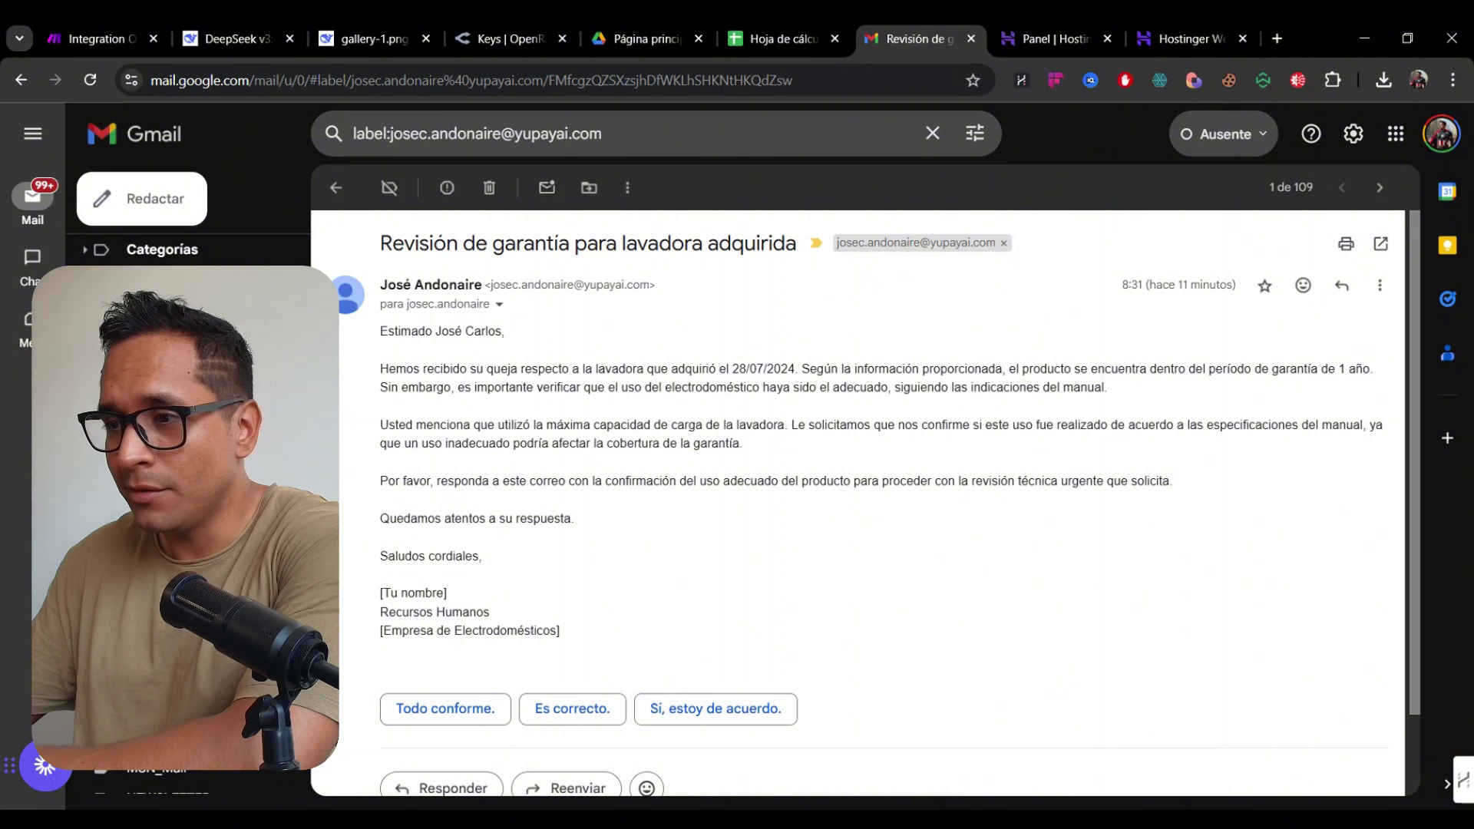
pyautogui.moveTo(441, 425); pyautogui.dragTo(614, 444)
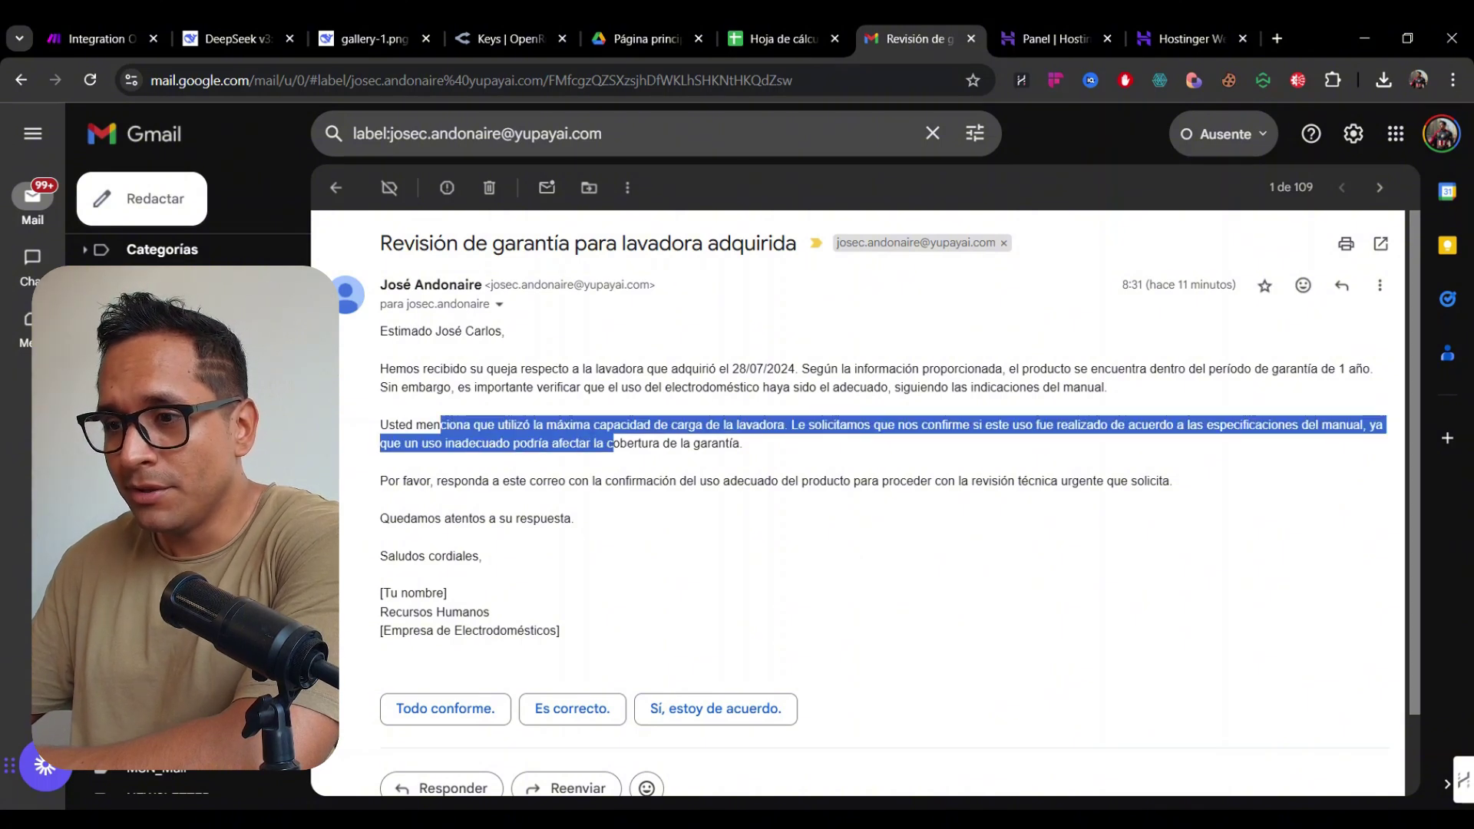
pyautogui.click(615, 444)
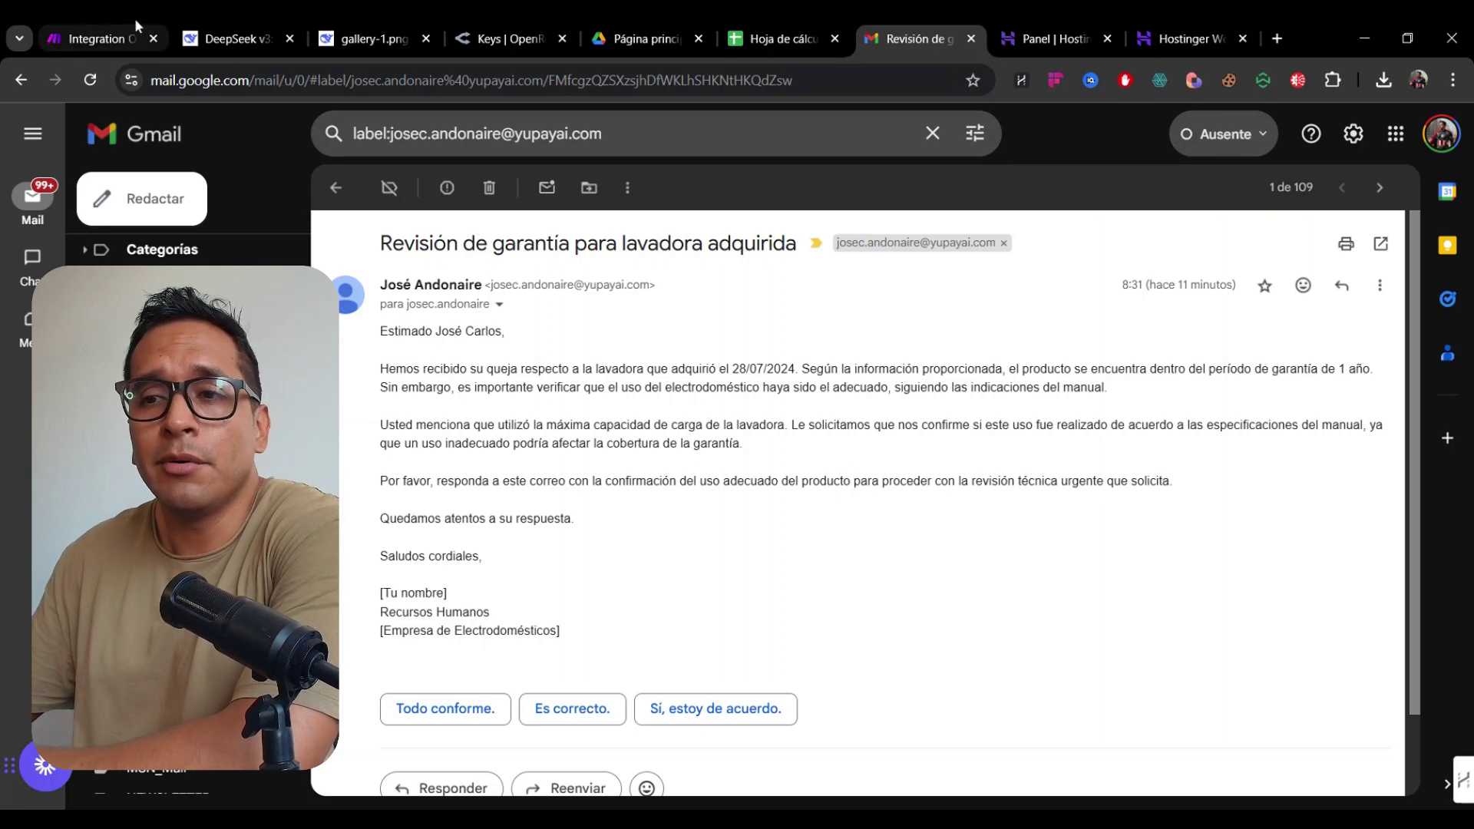
pyautogui.click(144, 34)
pyautogui.scroll(-3, 614, 215)
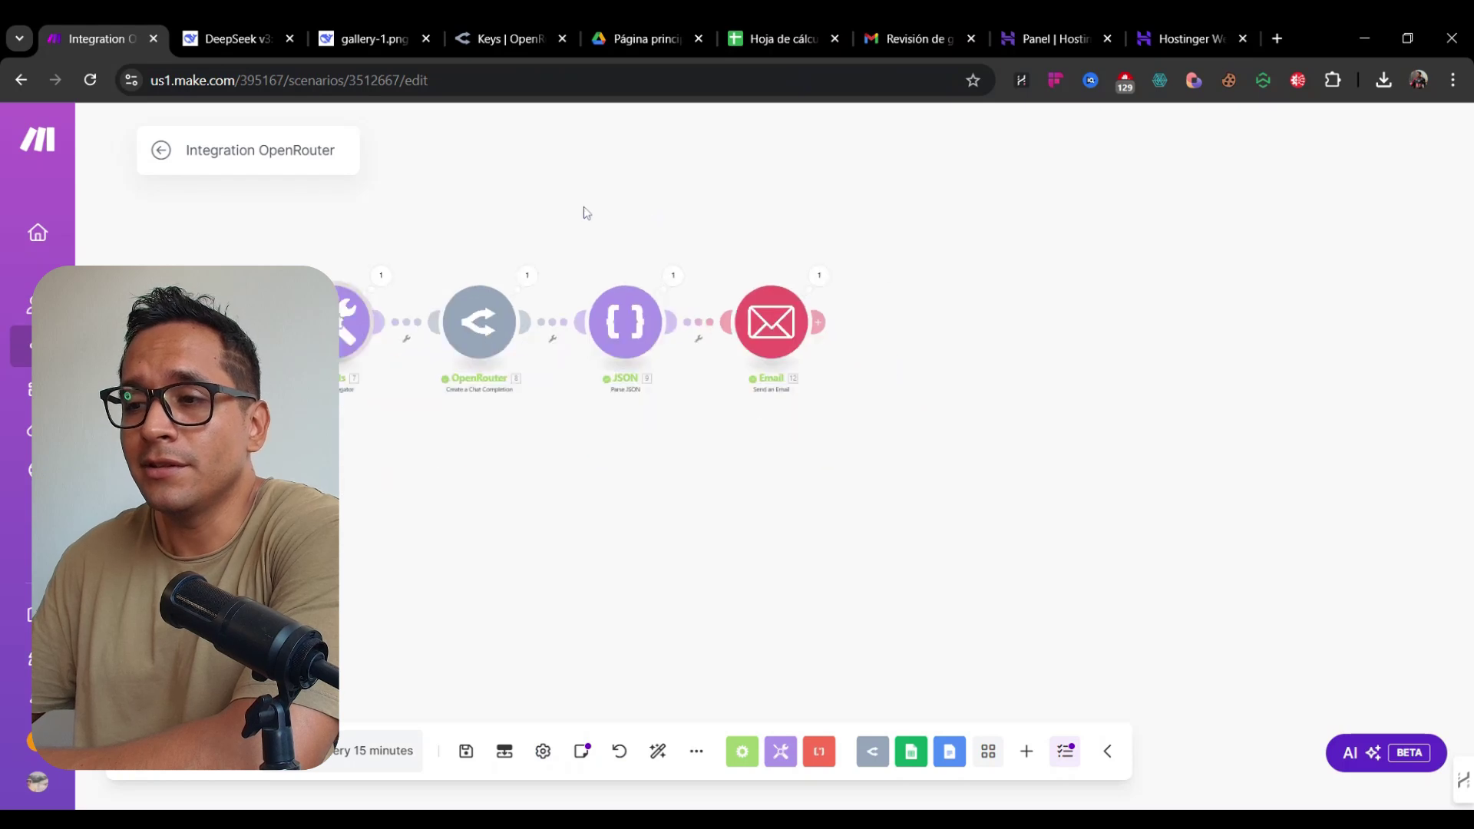
pyautogui.moveTo(586, 211); pyautogui.dragTo(771, 265)
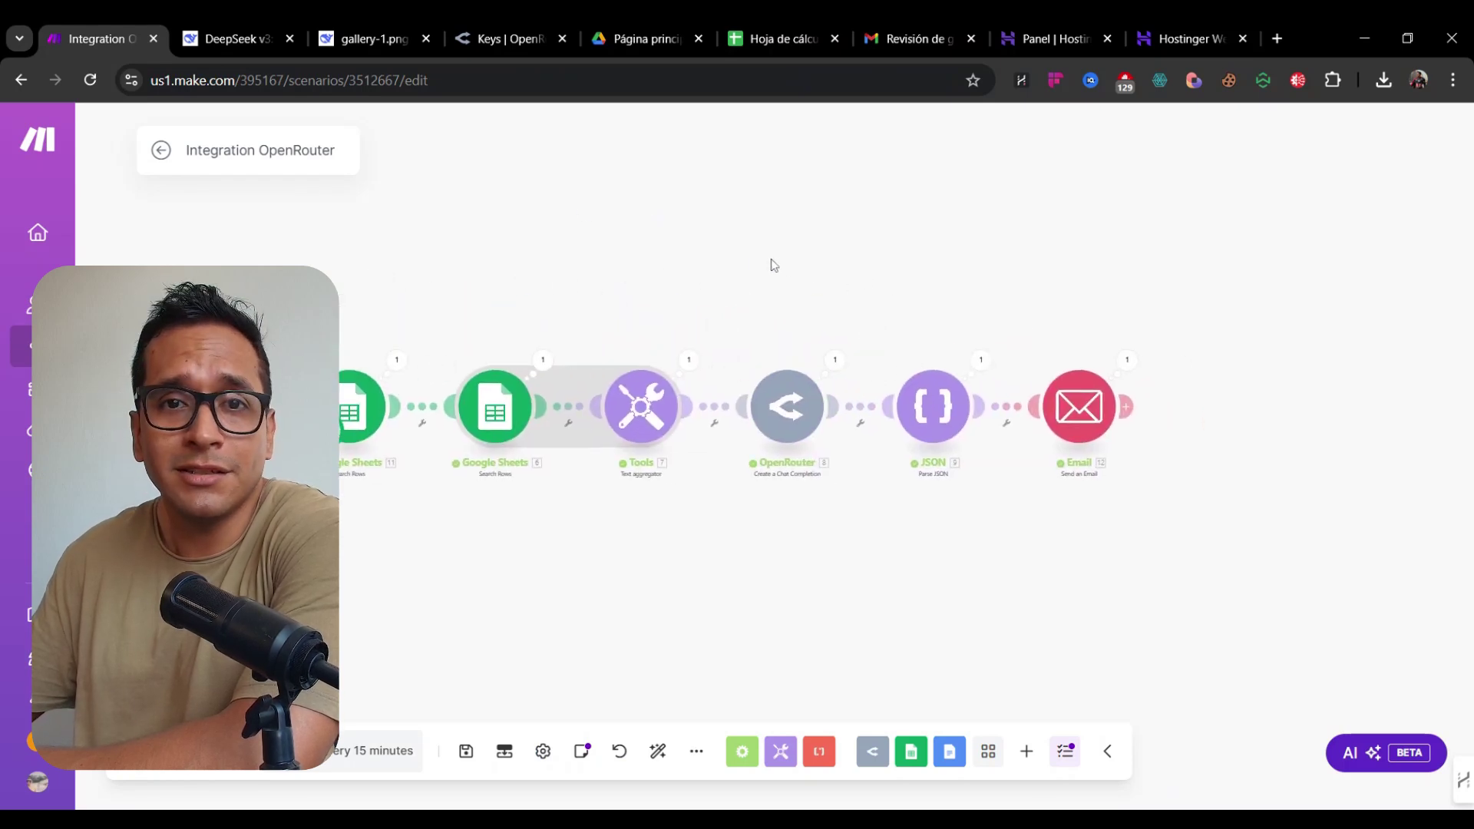